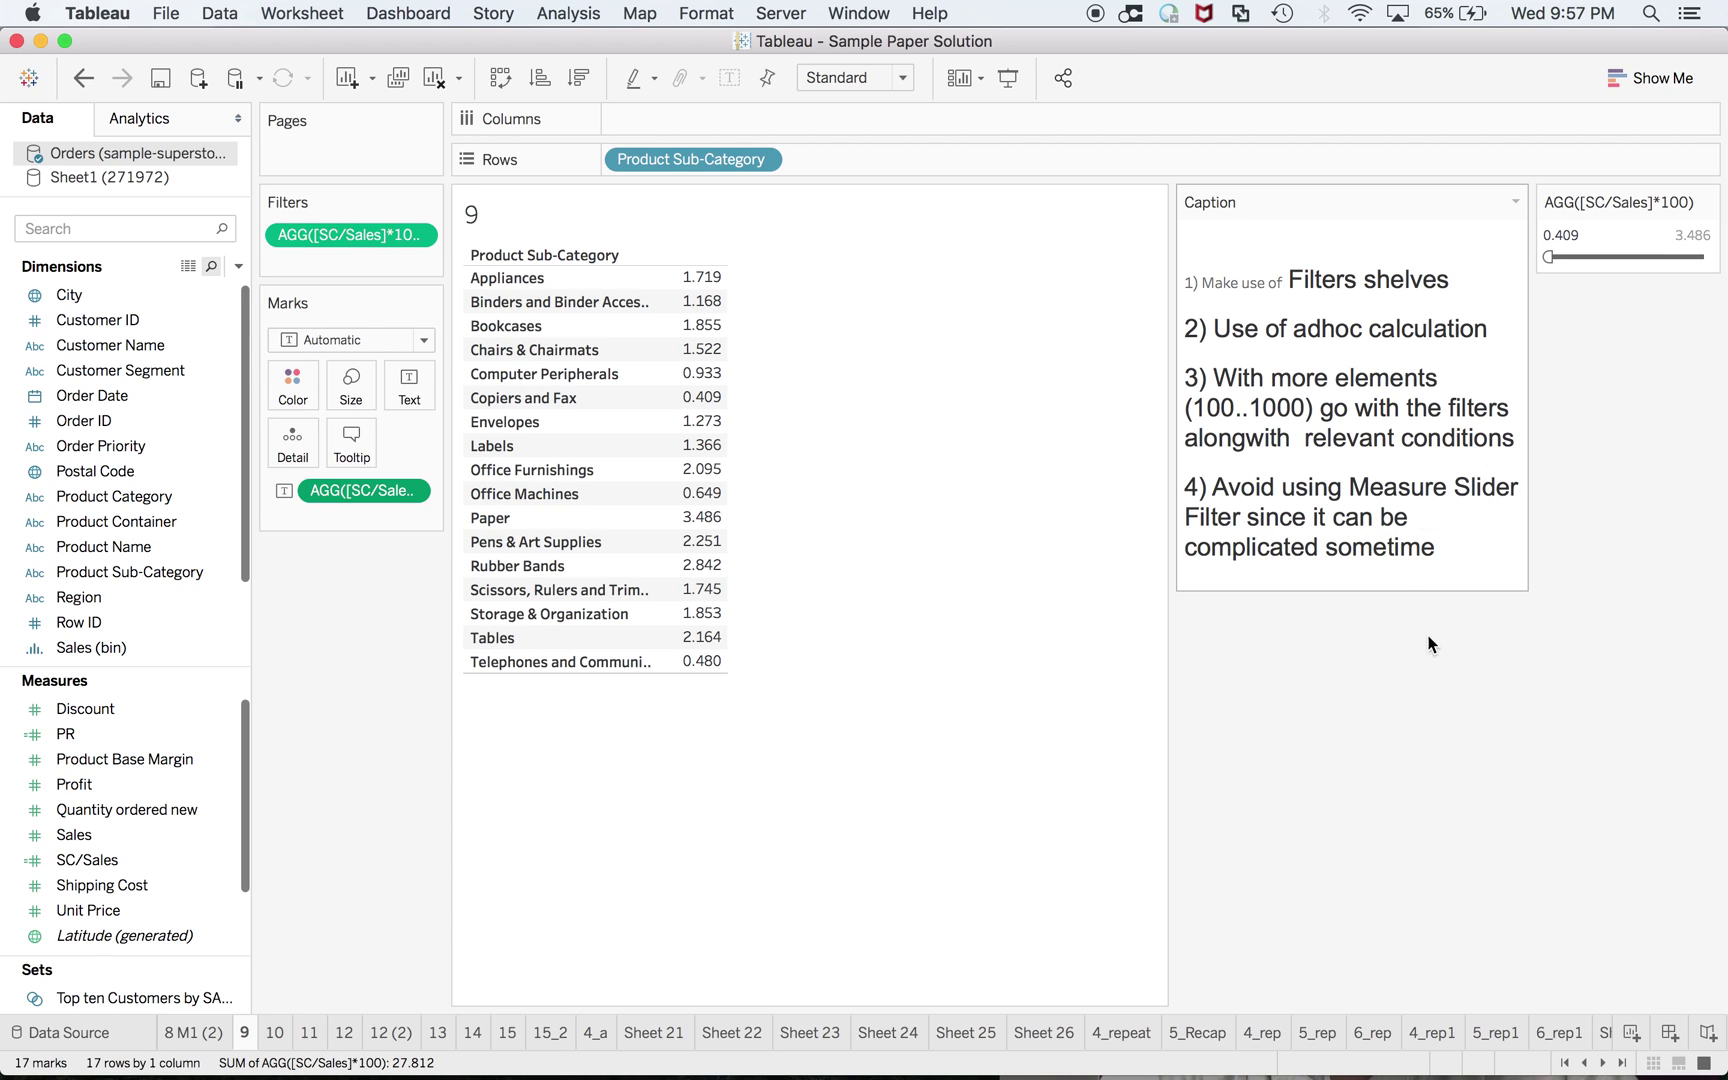
Add a new worksheet and read question 9 of the exam guide in Chrome before returning to Tableau
{"action": "left_click", "coordinate": [1630, 1033]}
{"action": "key", "text": "super+Tab"}
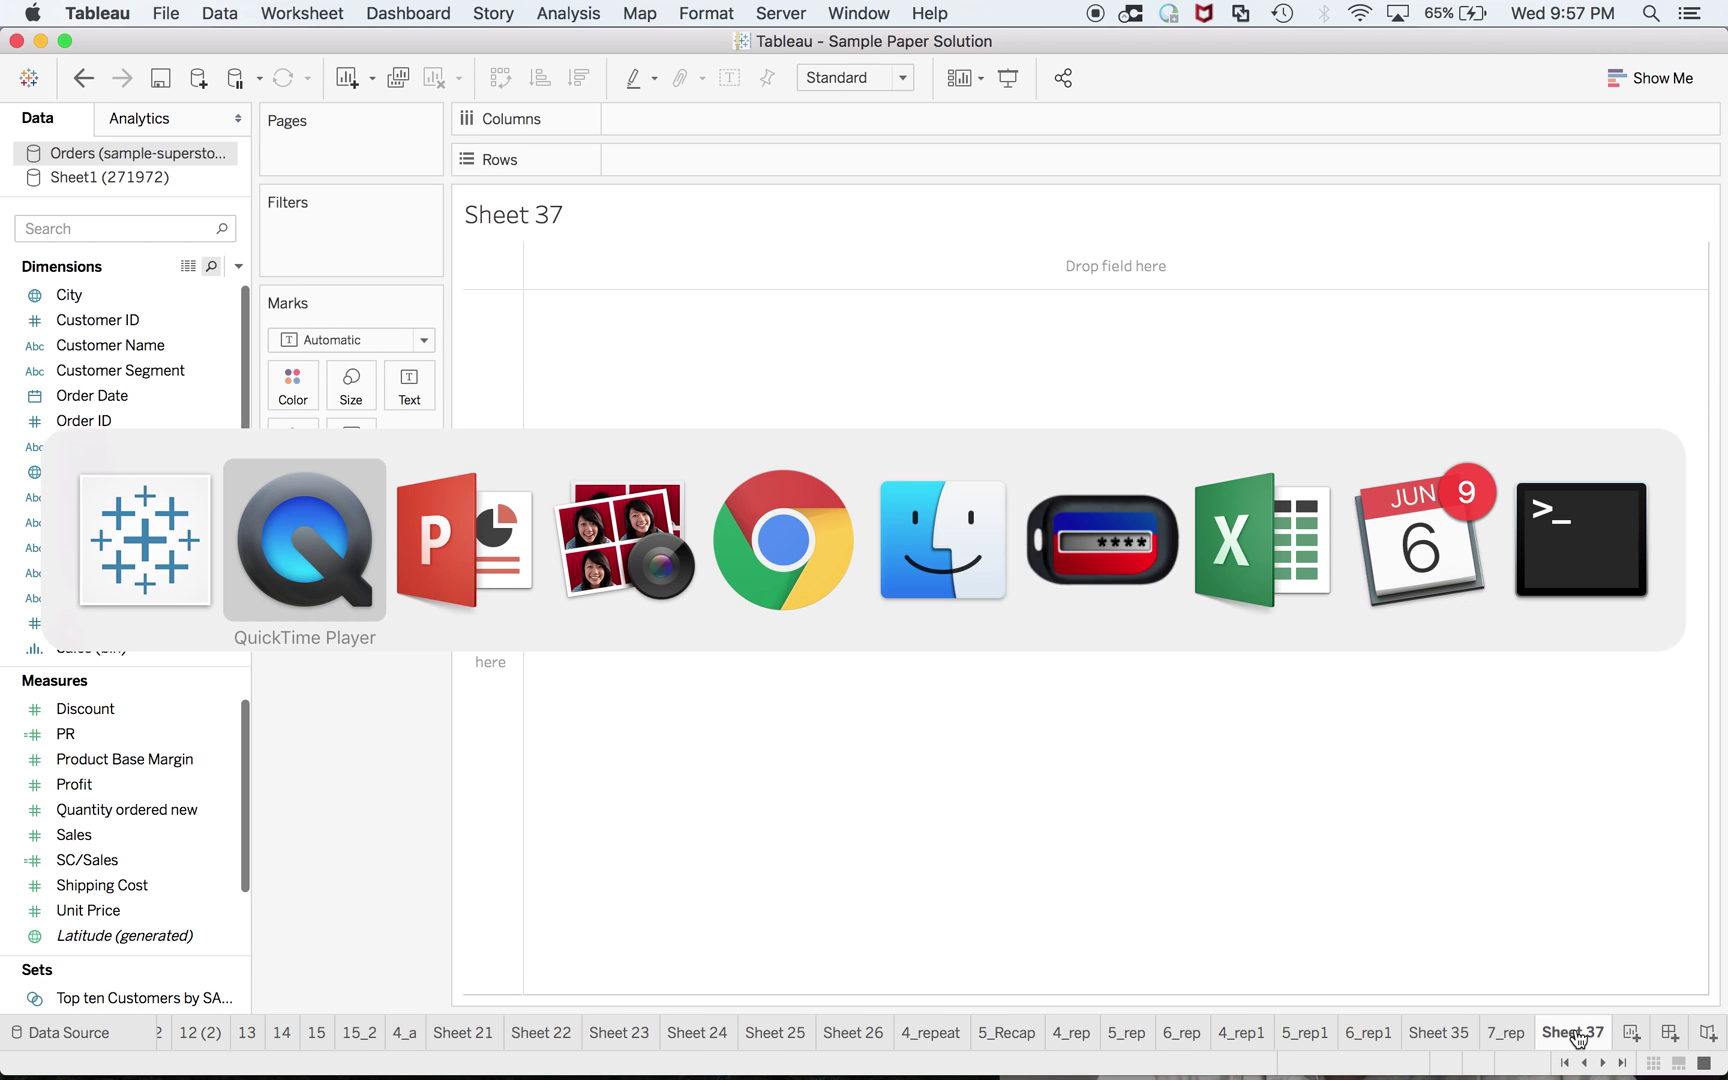
{"action": "key", "text": "super+Tab"}
{"action": "key", "text": "super+Tab"}
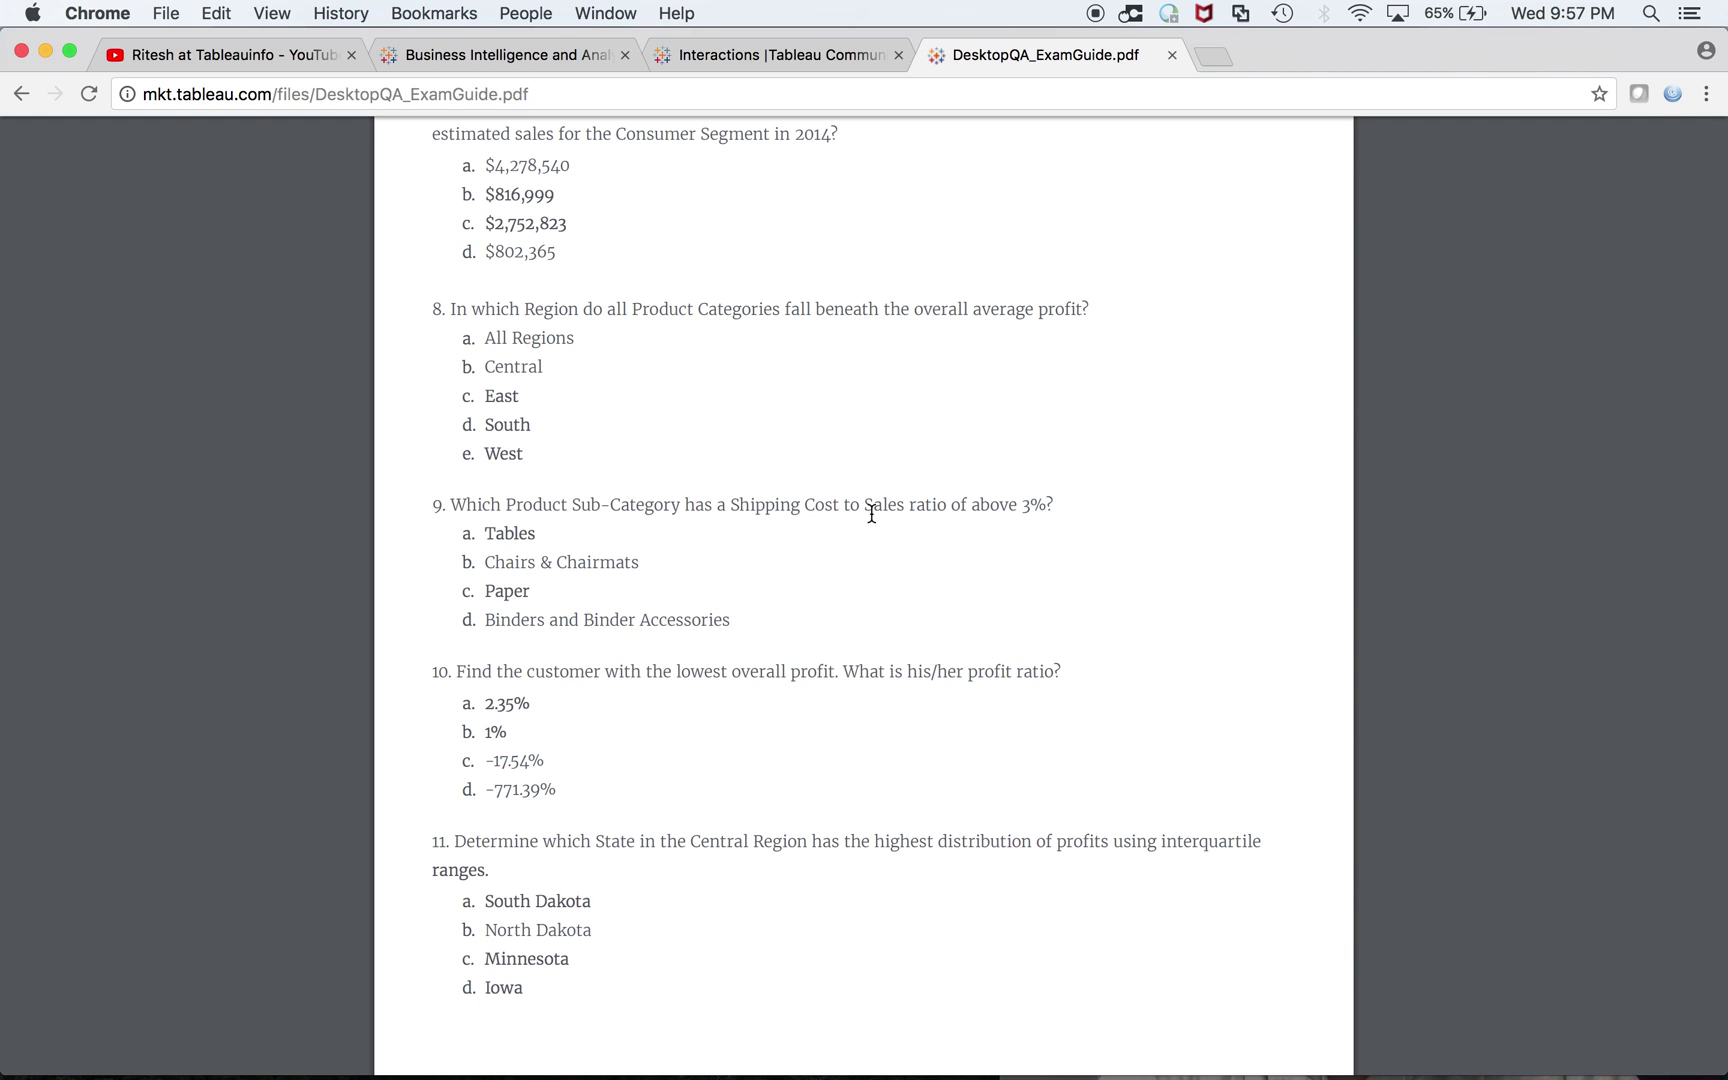
{"action": "key", "text": "super+Tab"}
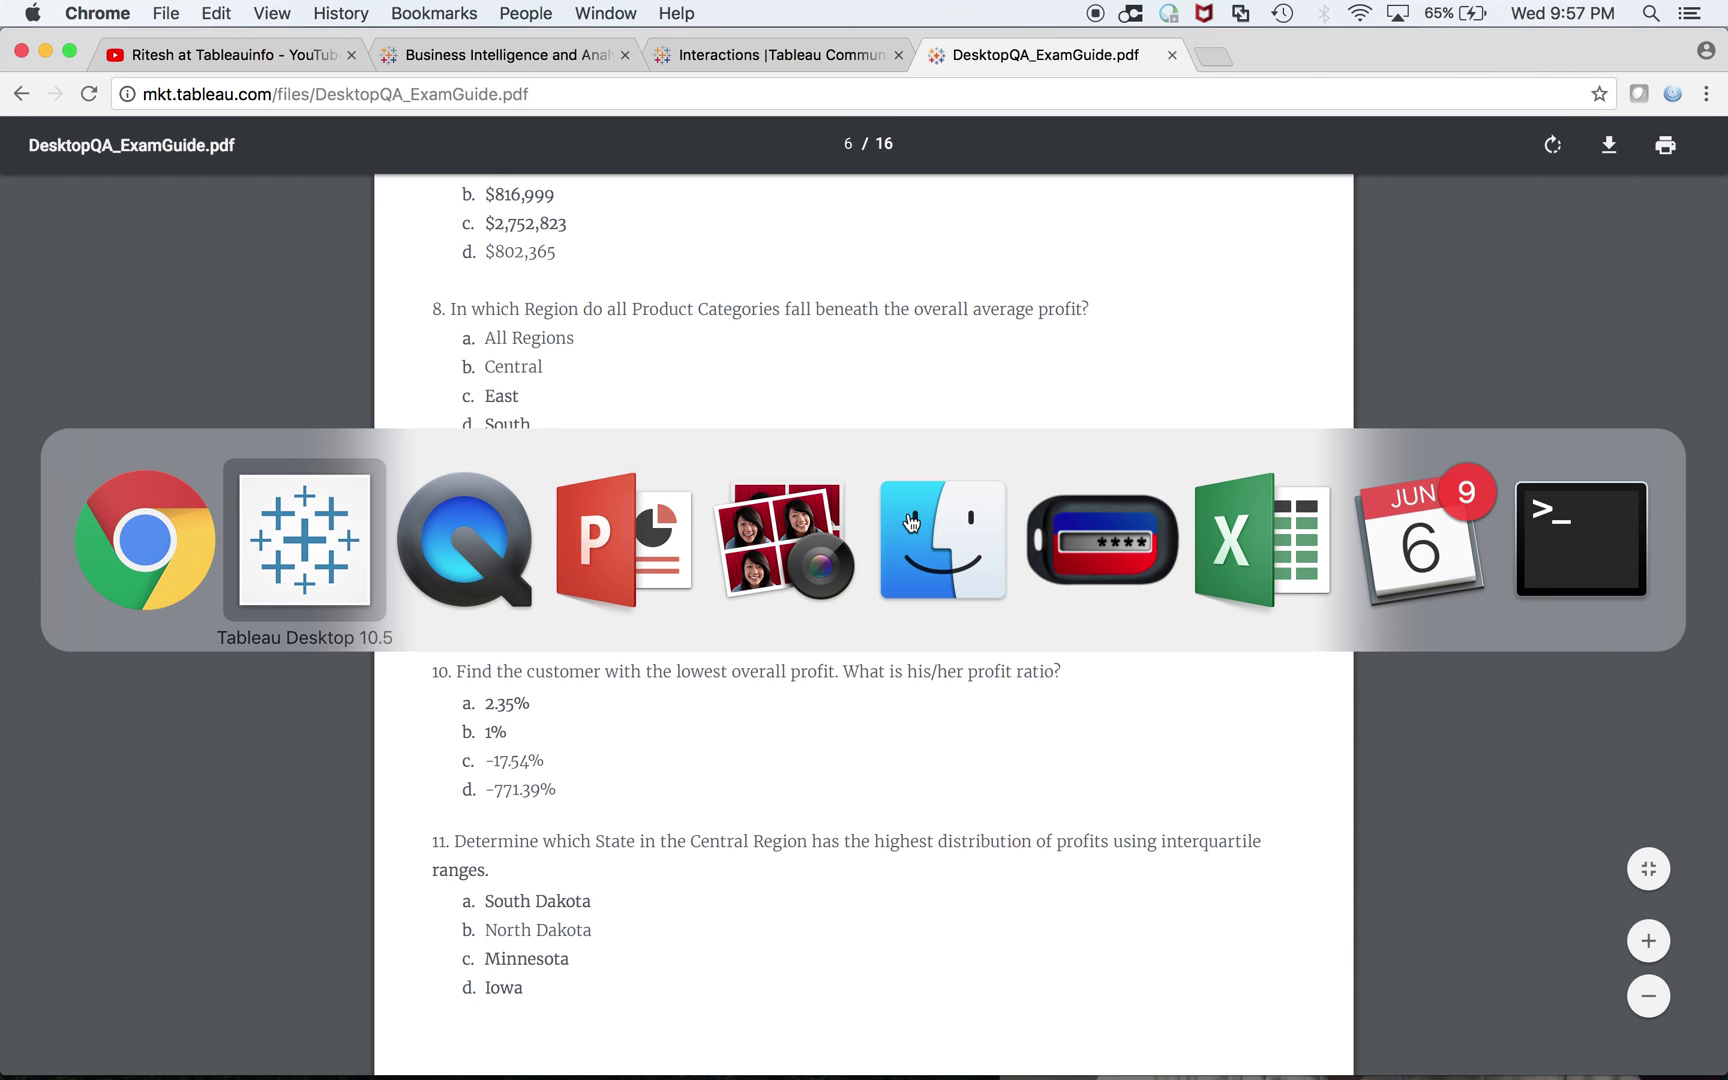
{"action": "key", "text": "super+Tab"}
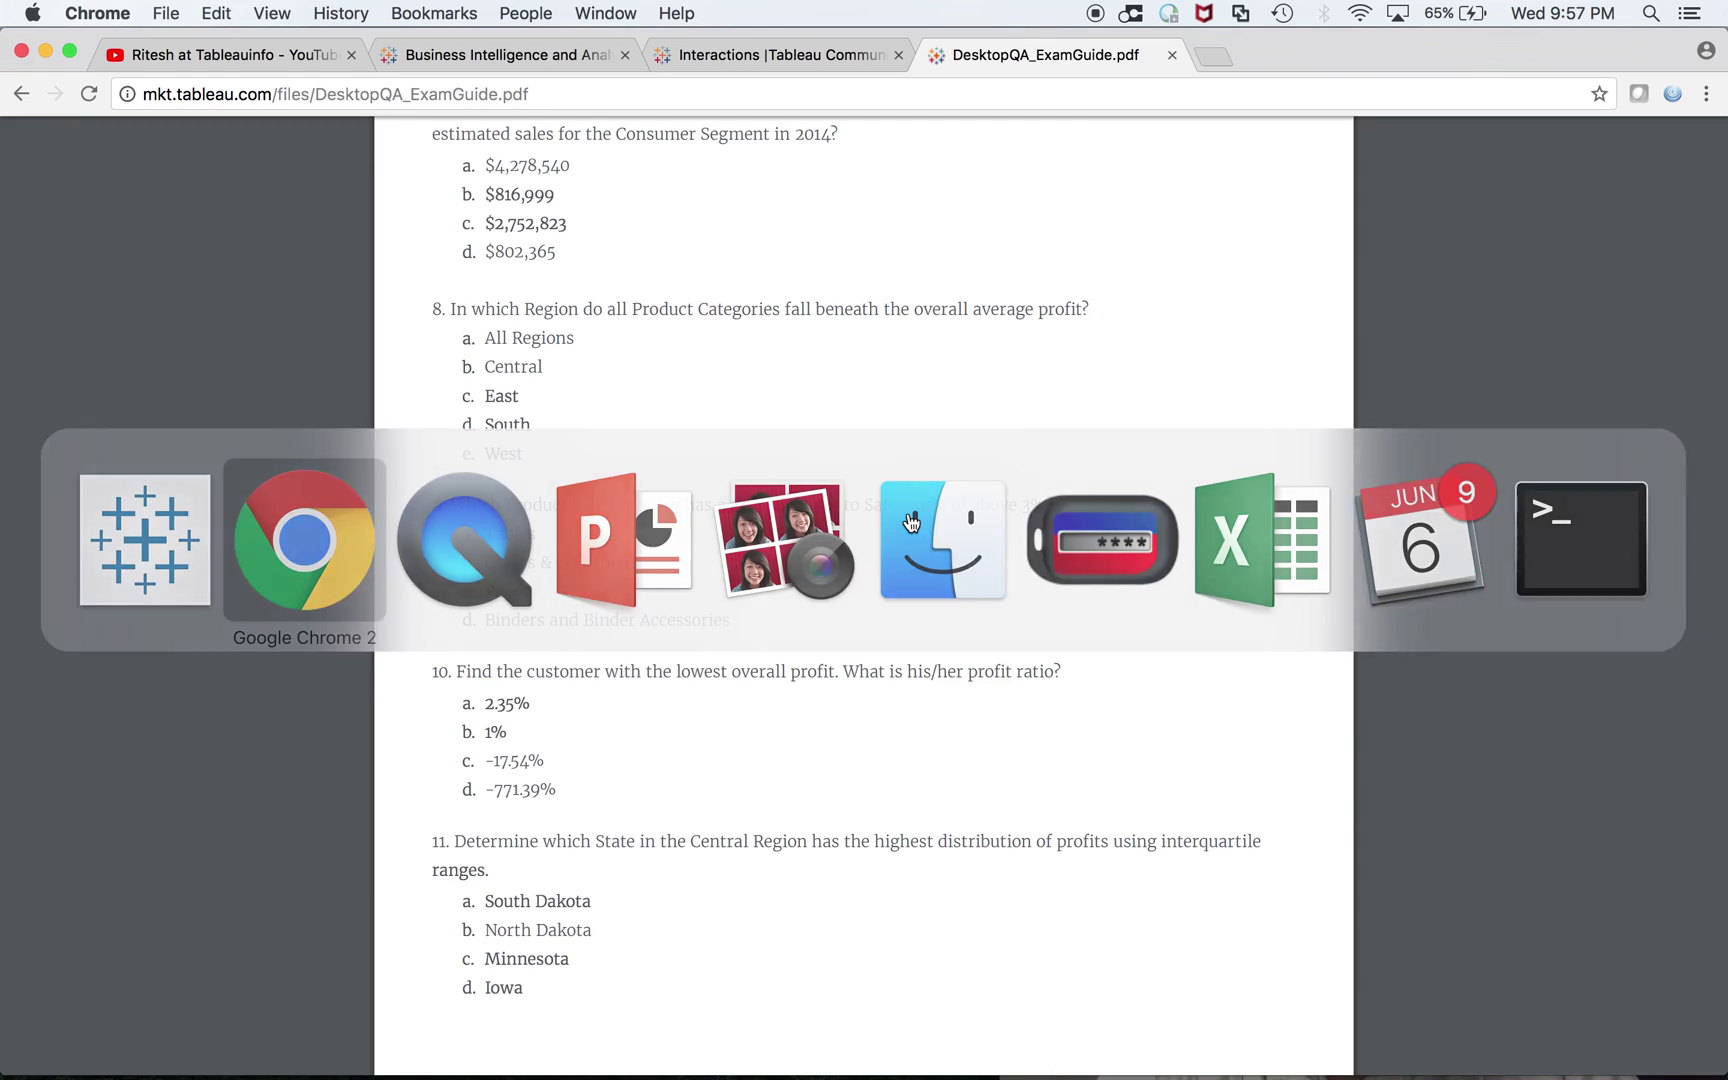
{"action": "key", "text": "super+Tab"}
List Product Sub-Category in the rows and open the SC/Sales calculated field for editing
{"action": "double_click", "coordinate": [158, 571]}
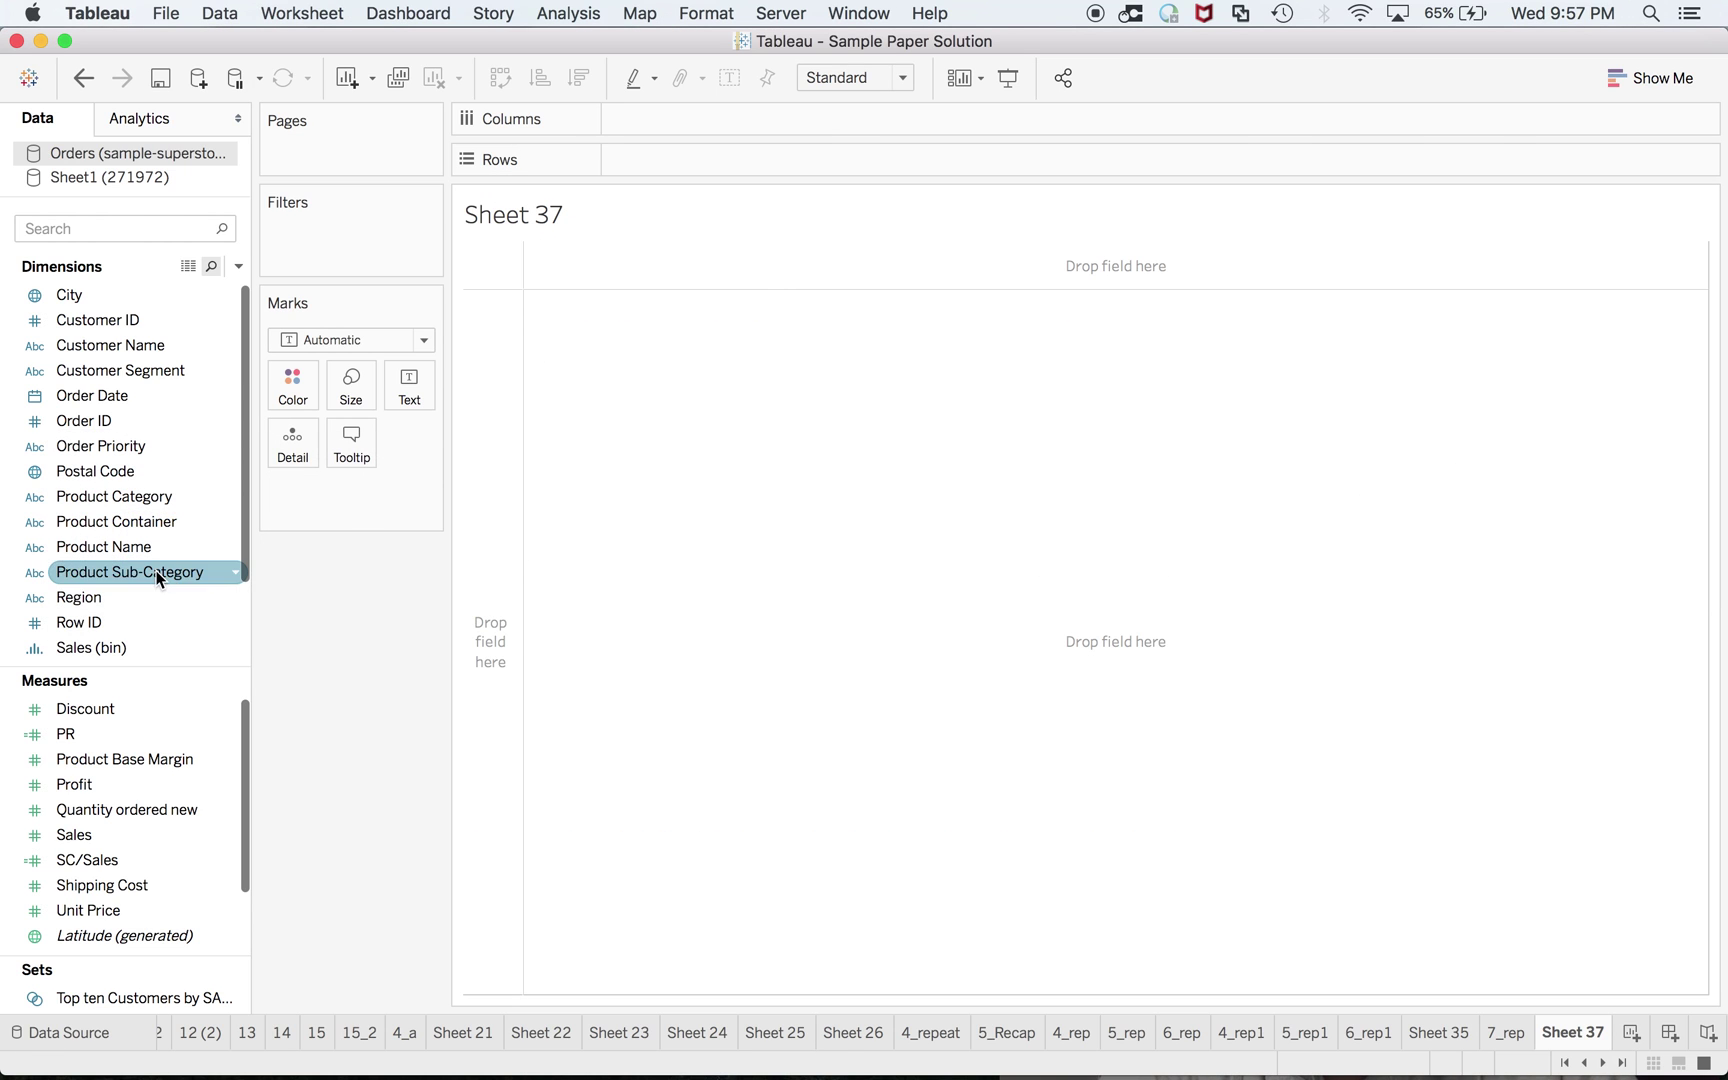
{"action": "right_click", "coordinate": [153, 850]}
{"action": "left_click", "coordinate": [234, 473]}
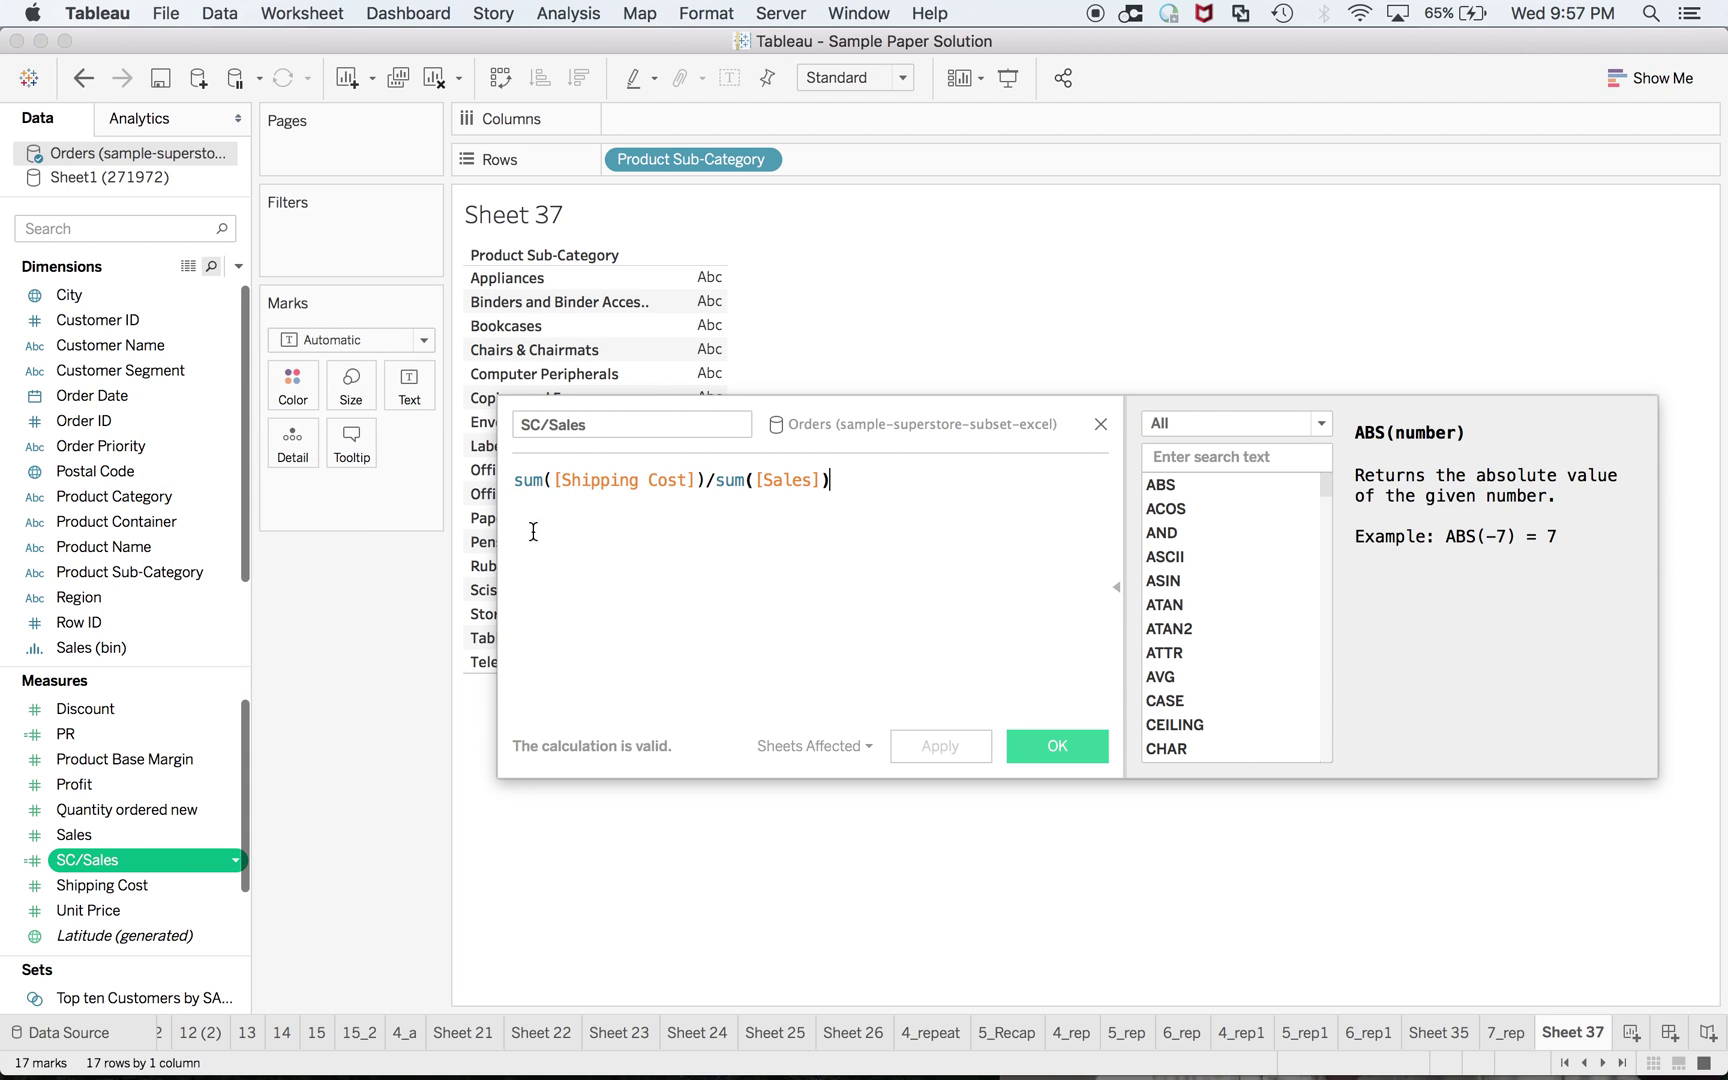
{"action": "key", "text": "super+Tab"}
{"action": "key", "text": "super+Tab"}
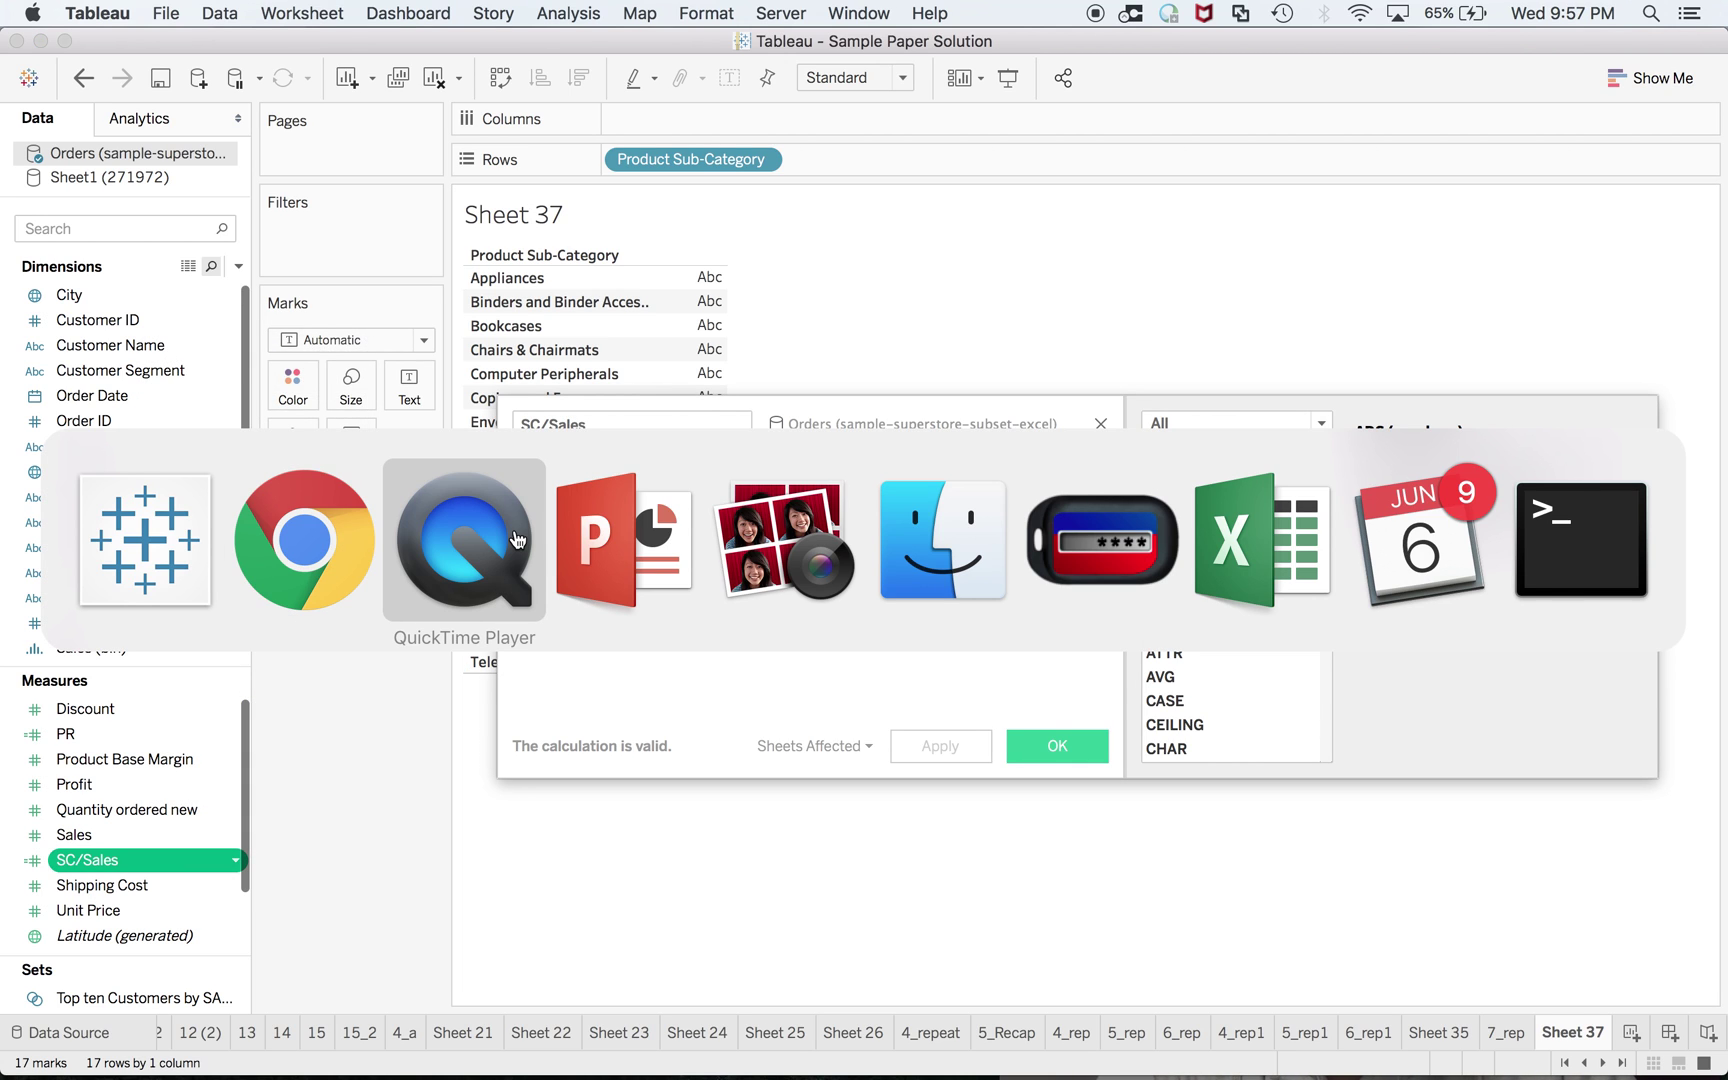
{"action": "left_click", "coordinate": [517, 540]}
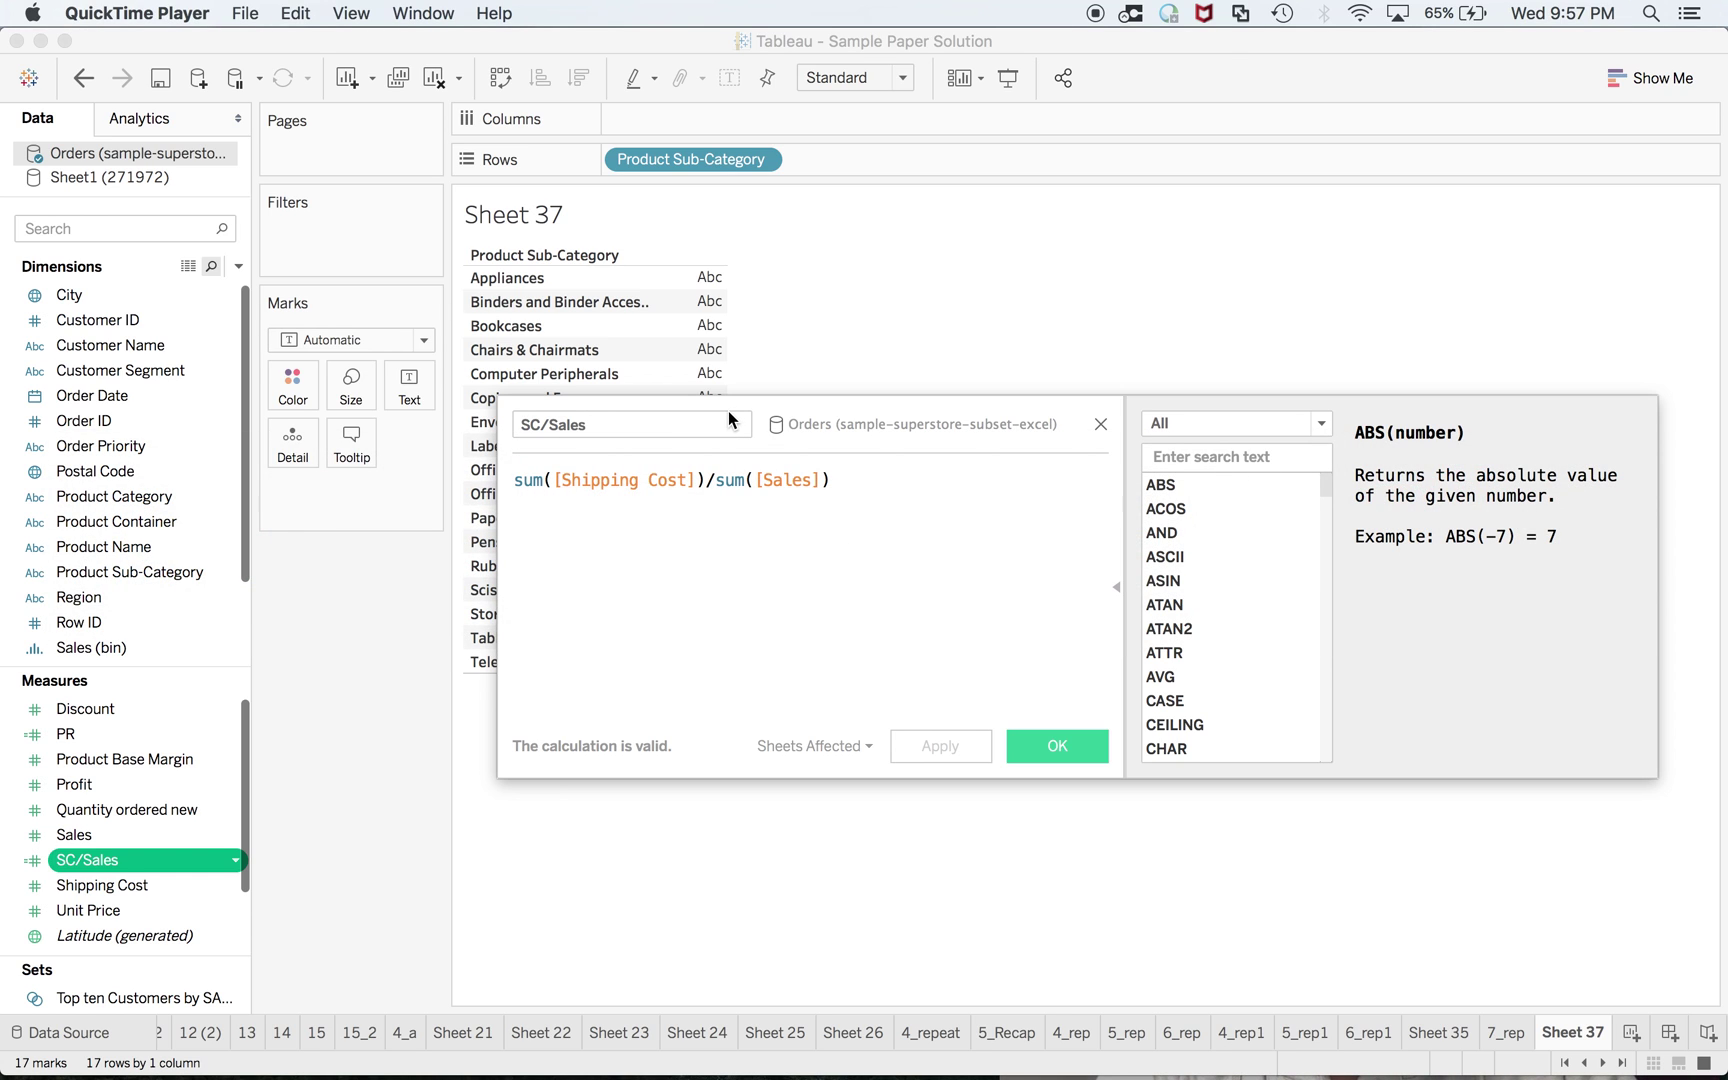
{"action": "key", "text": "super+Tab"}
{"action": "key", "text": "super+Tab"}
{"action": "key", "text": "super+Tab"}
{"action": "key", "text": "super+Tab"}
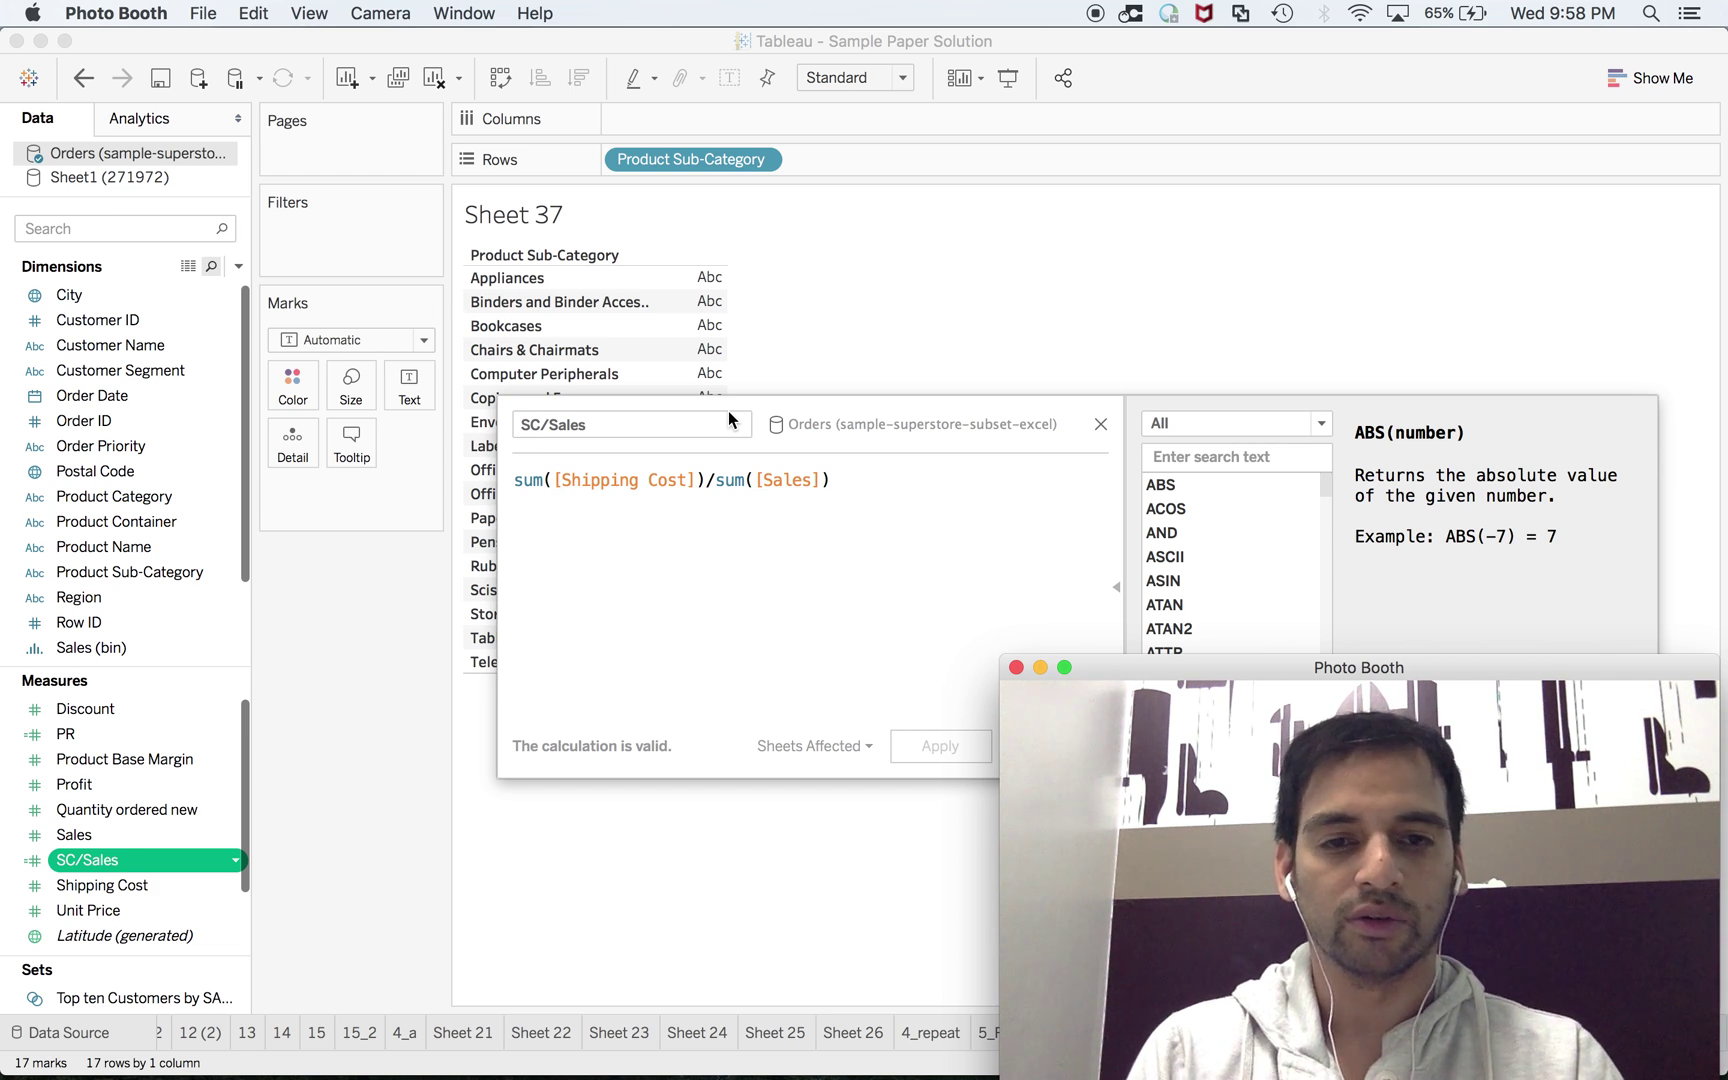
{"action": "left_click", "coordinate": [757, 431]}
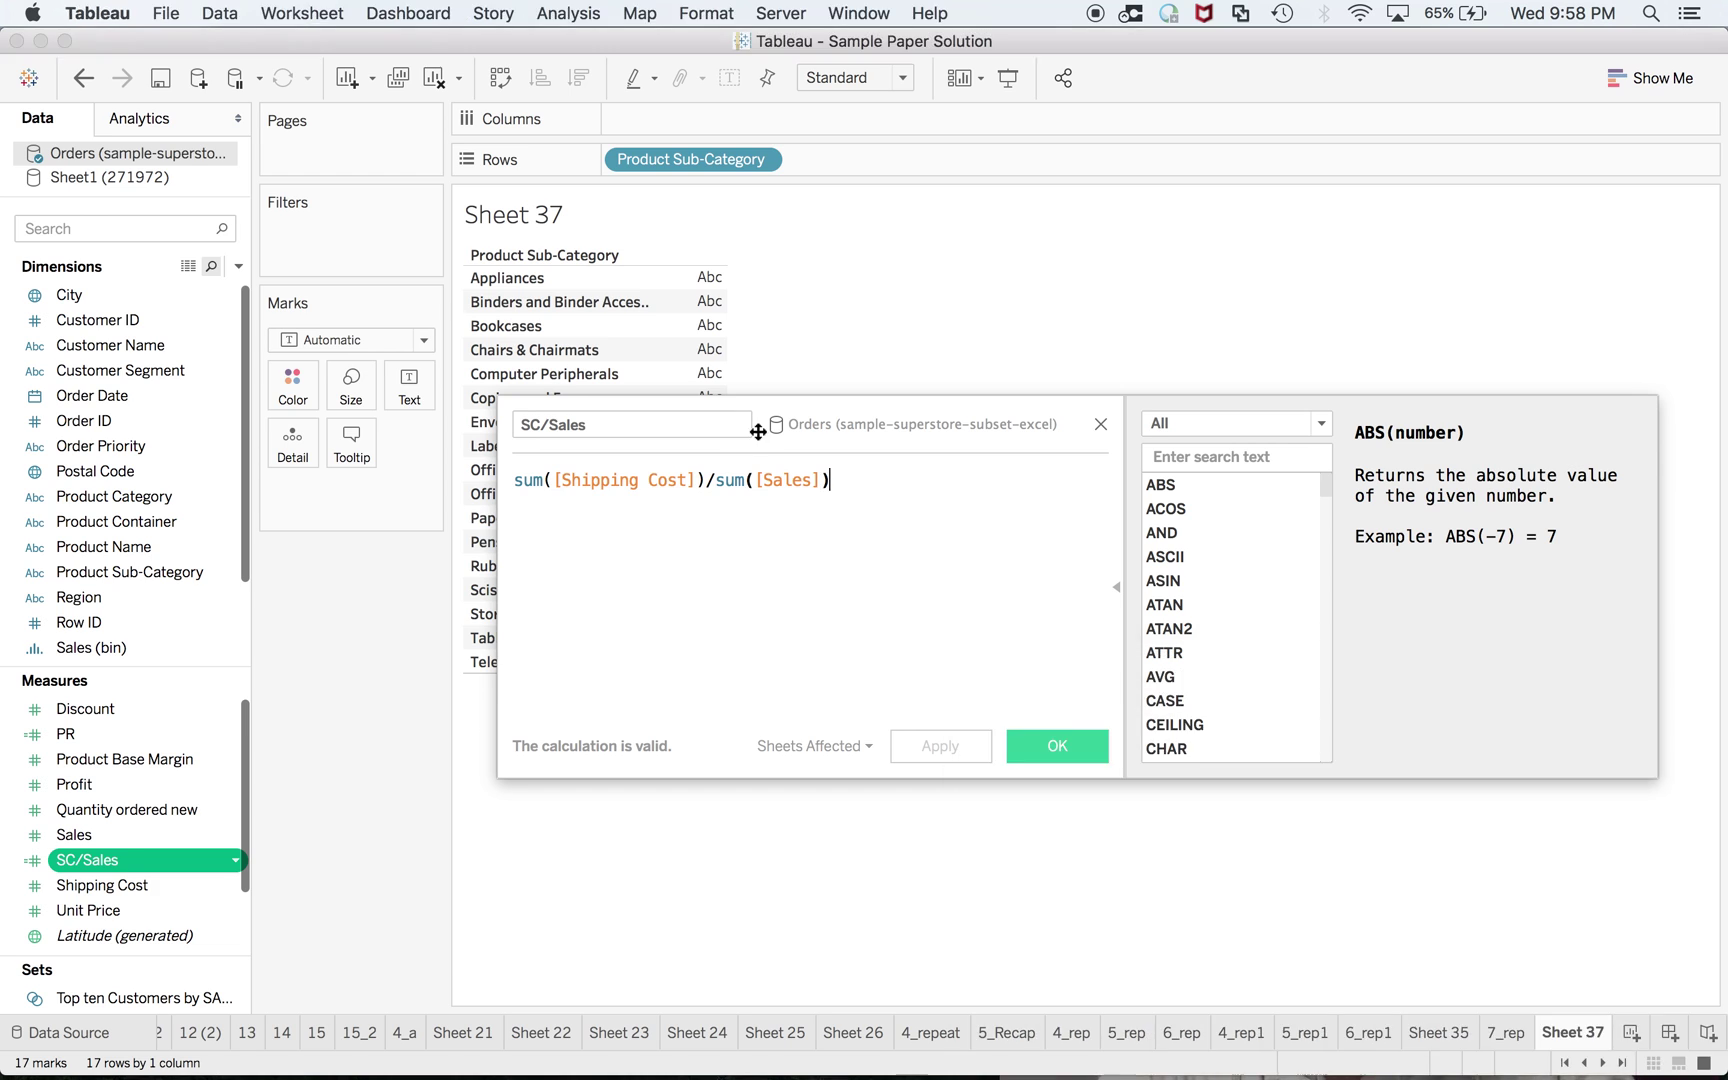
Close the calculation, show SC/Sales for each sub-category and multiply it by 100 with an ad hoc calculation
{"action": "left_click", "coordinate": [1057, 745]}
{"action": "double_click", "coordinate": [108, 863]}
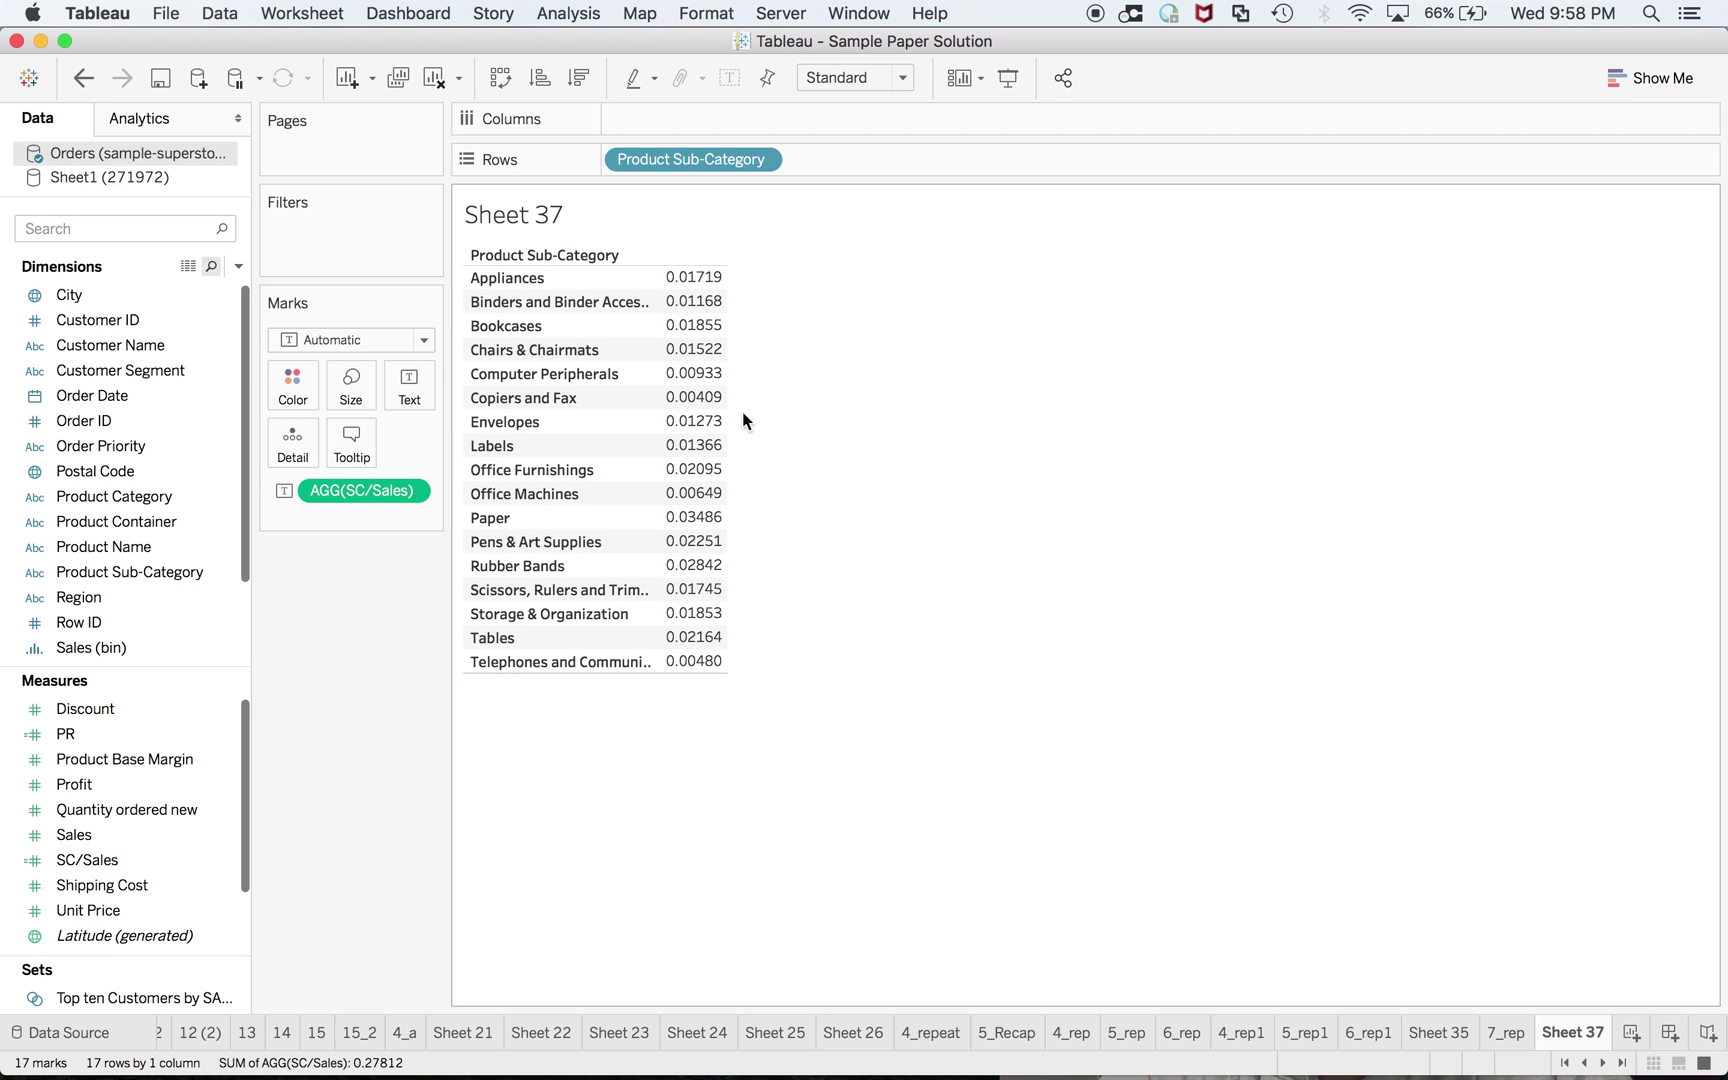
{"action": "double_click", "coordinate": [363, 491]}
{"action": "type", "text": "*100"}
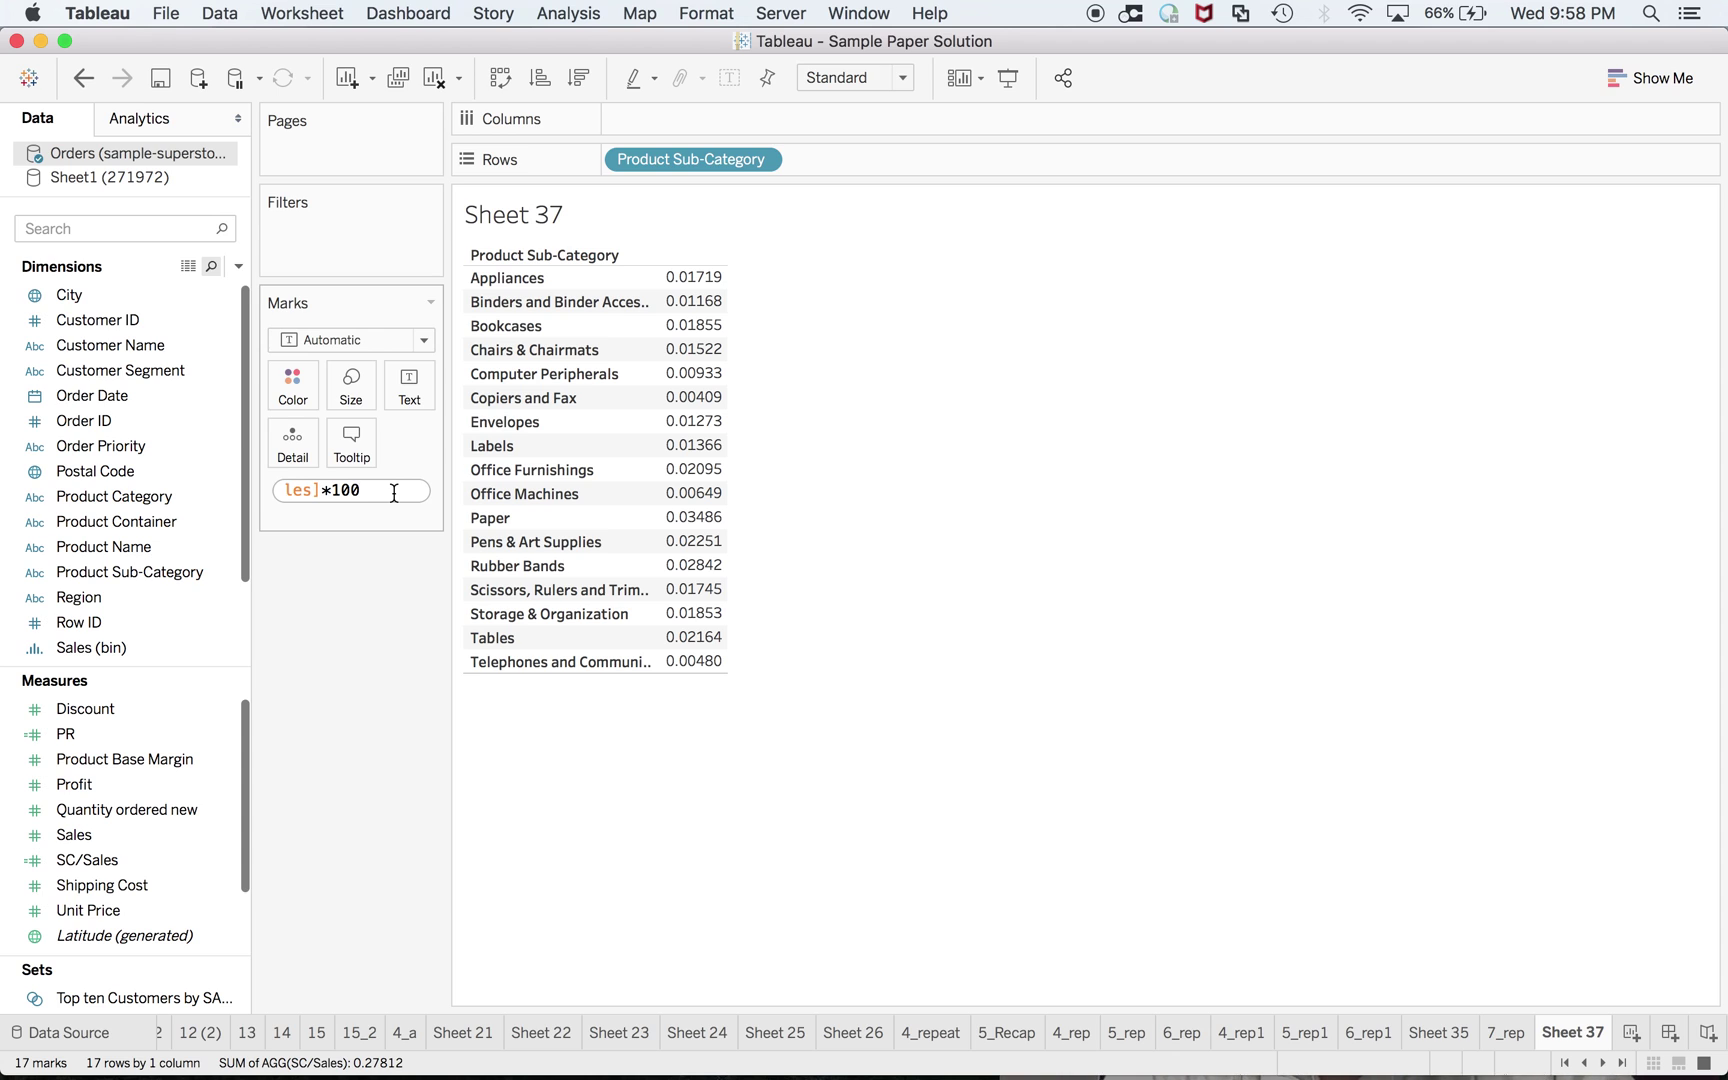
{"action": "key", "text": "Return"}
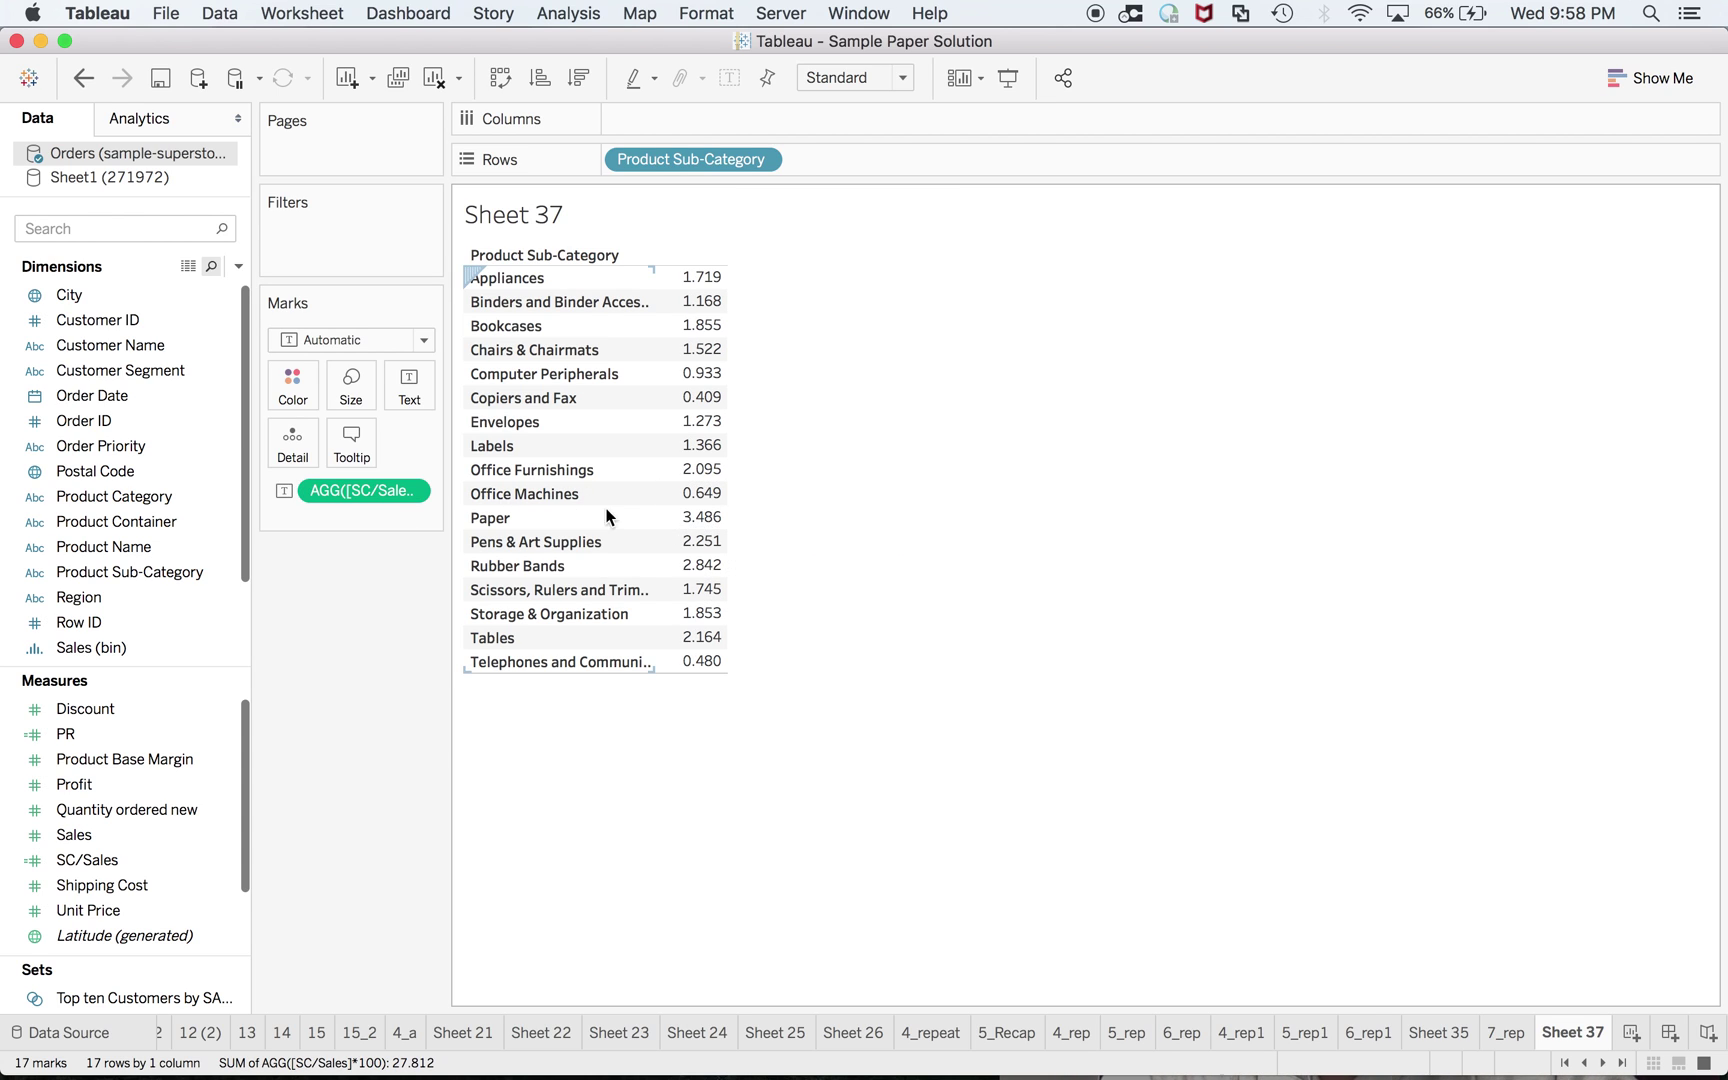
Filter the sub-categories by the [SC/Sales]*100 calculation, keeping only values of at least 3
{"action": "mouse_move", "coordinate": [707, 530]}
{"action": "key", "text": "super+Tab"}
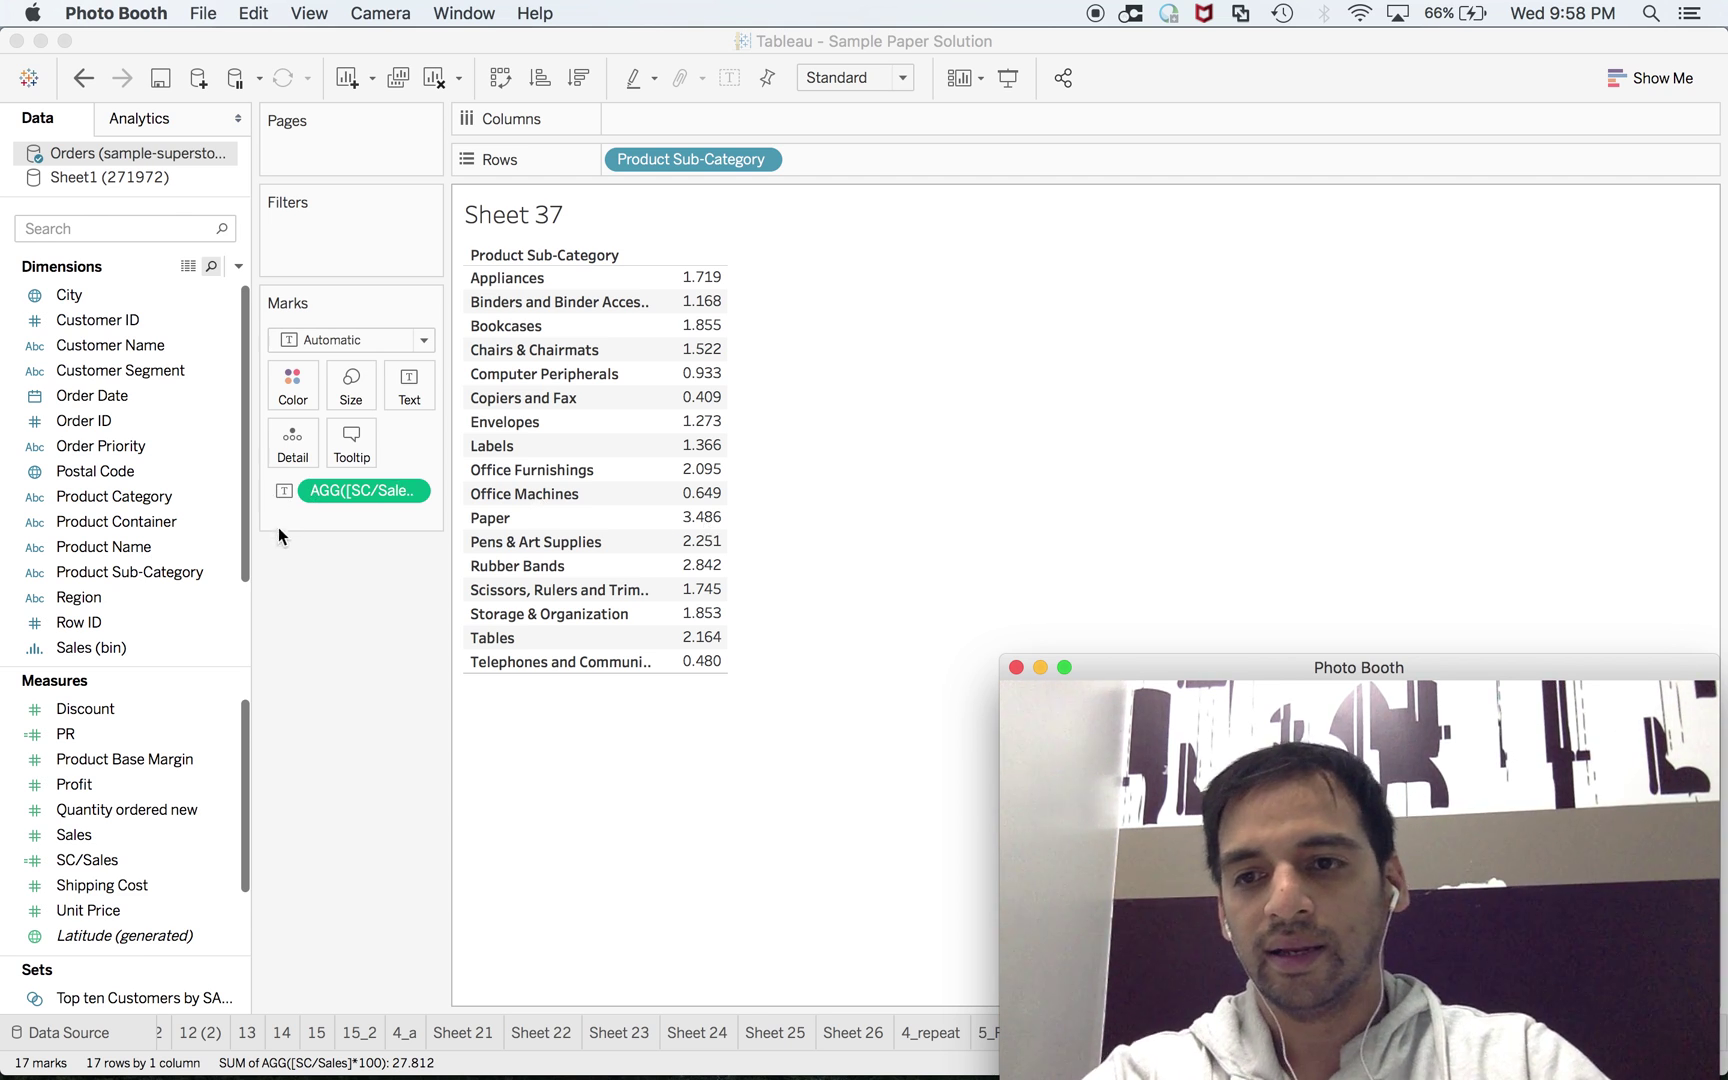
{"action": "left_click_drag", "start_coordinate": [343, 490], "coordinate": [325, 246]}
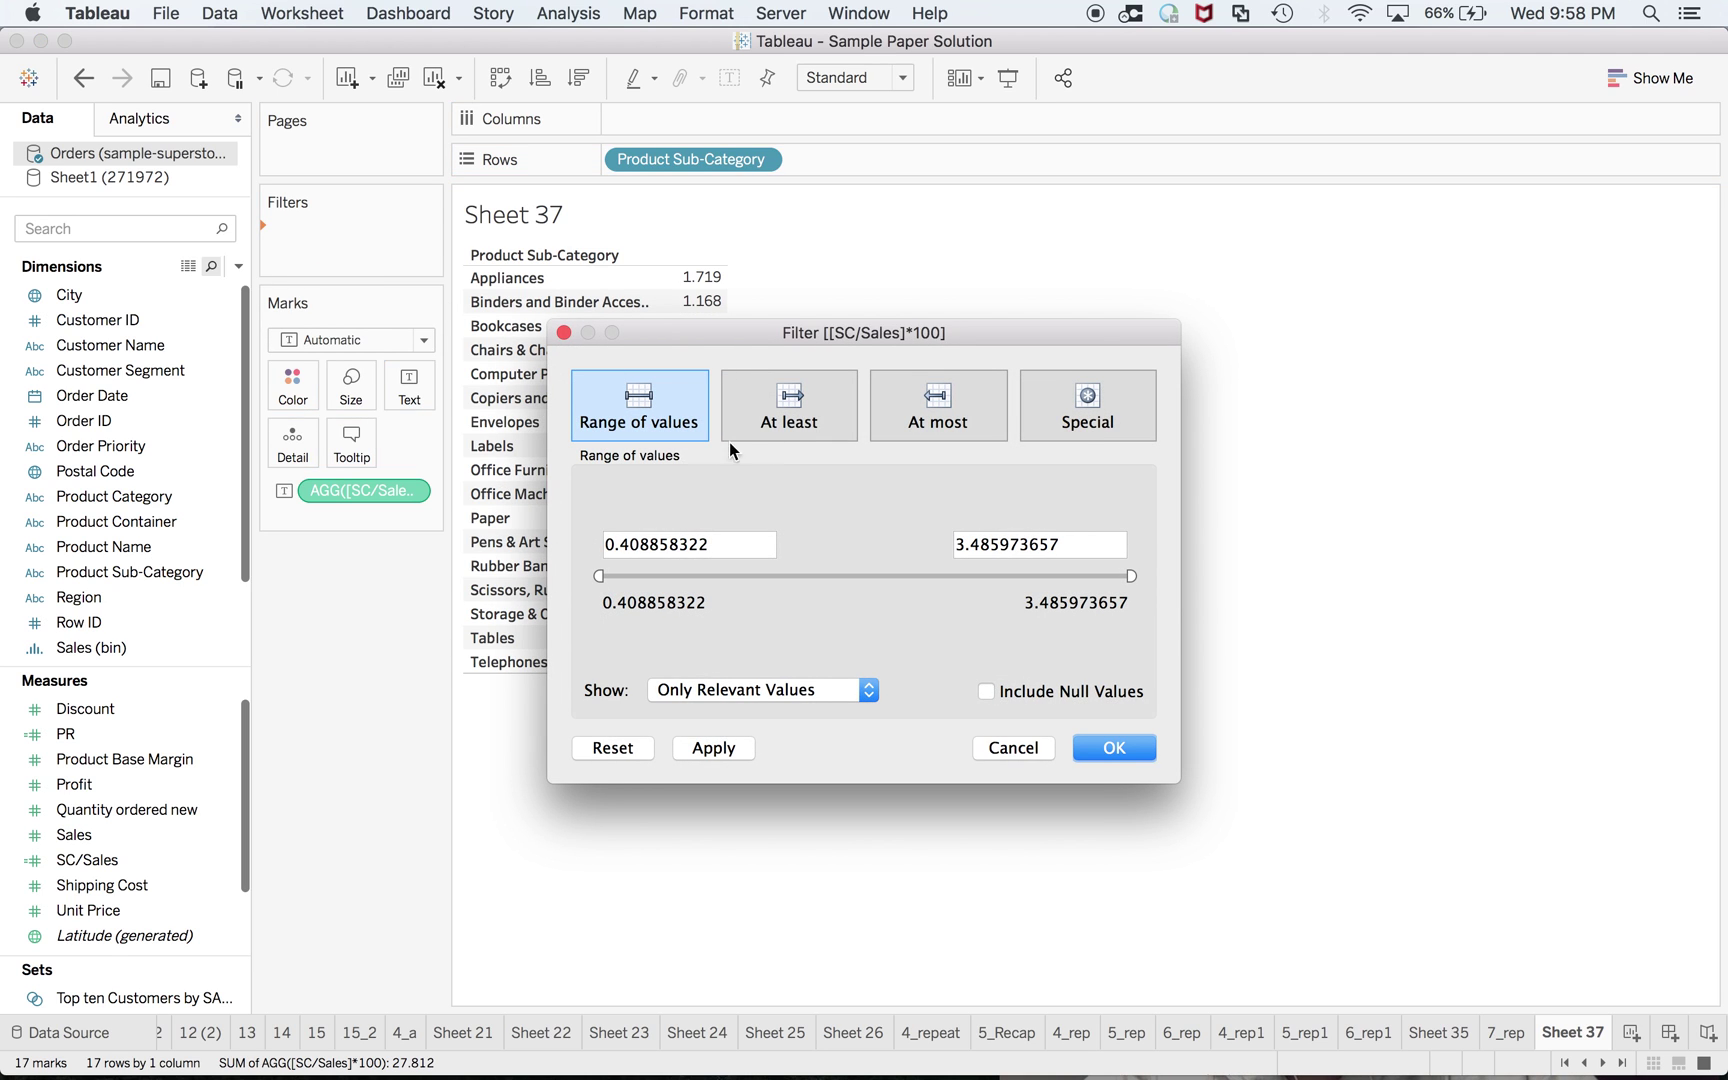
{"action": "left_click_drag", "start_coordinate": [758, 335], "coordinate": [1166, 329]}
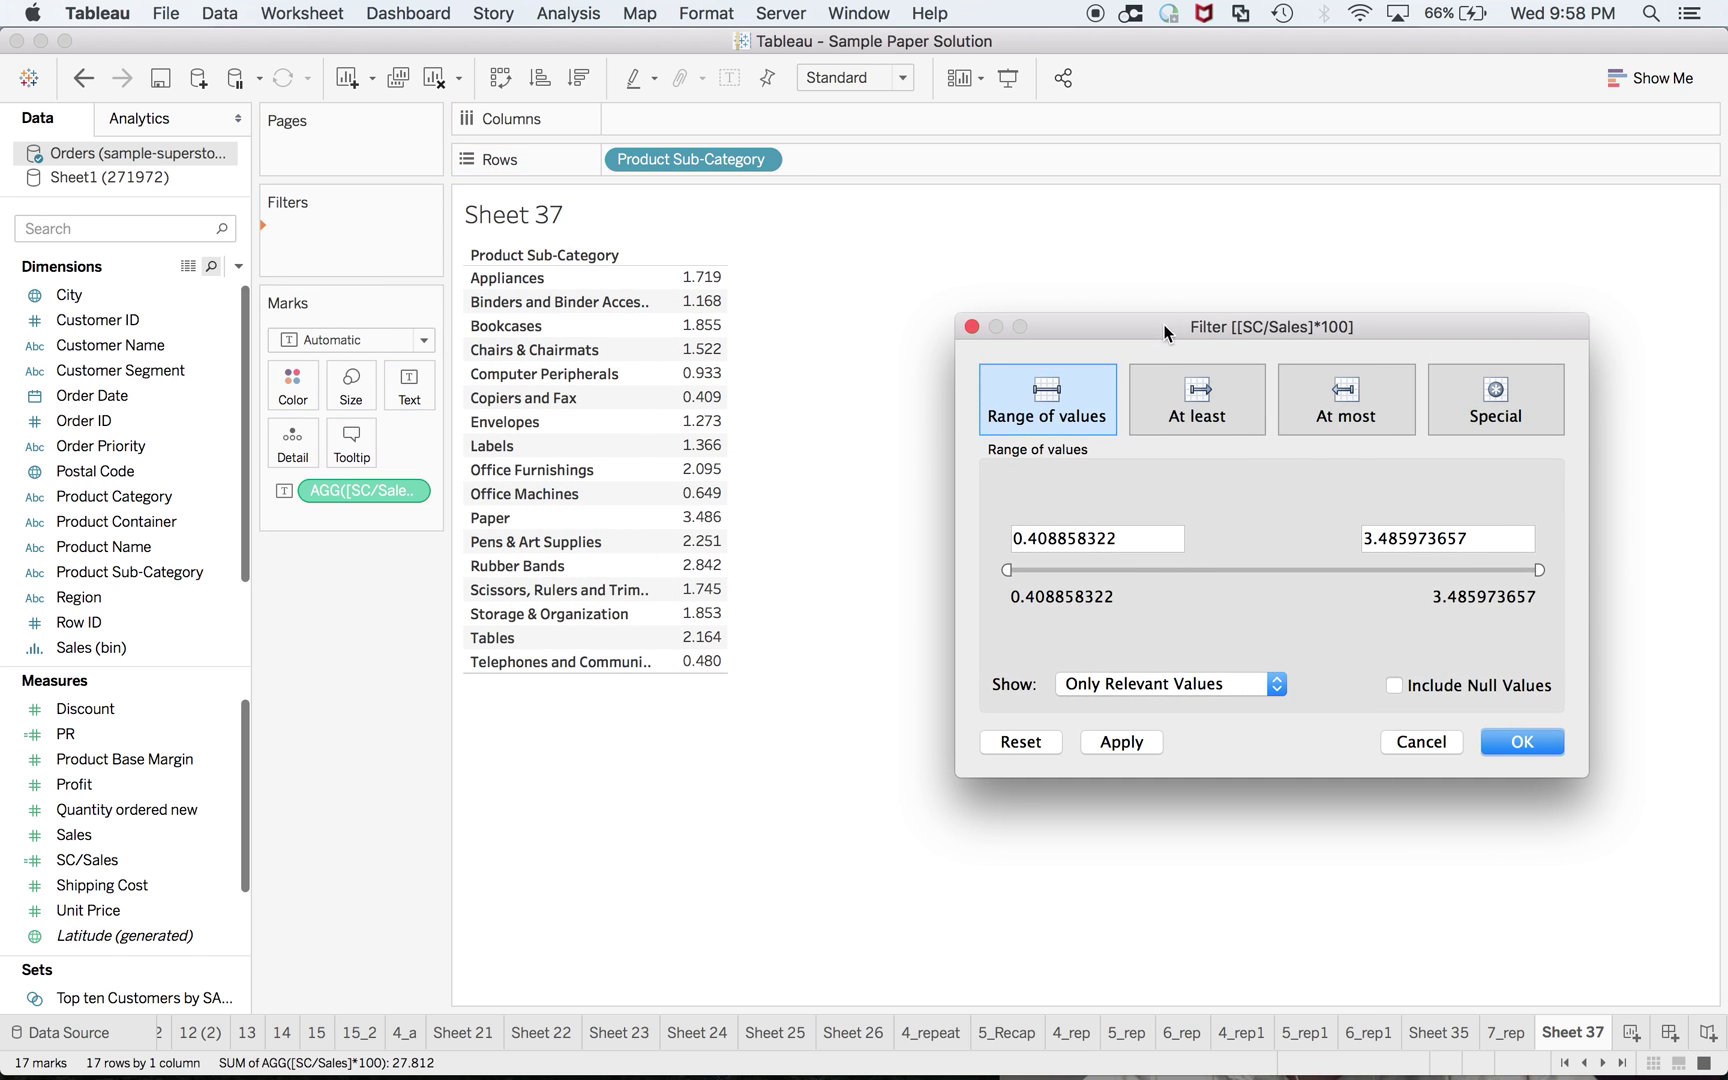
{"action": "left_click", "coordinate": [1195, 420]}
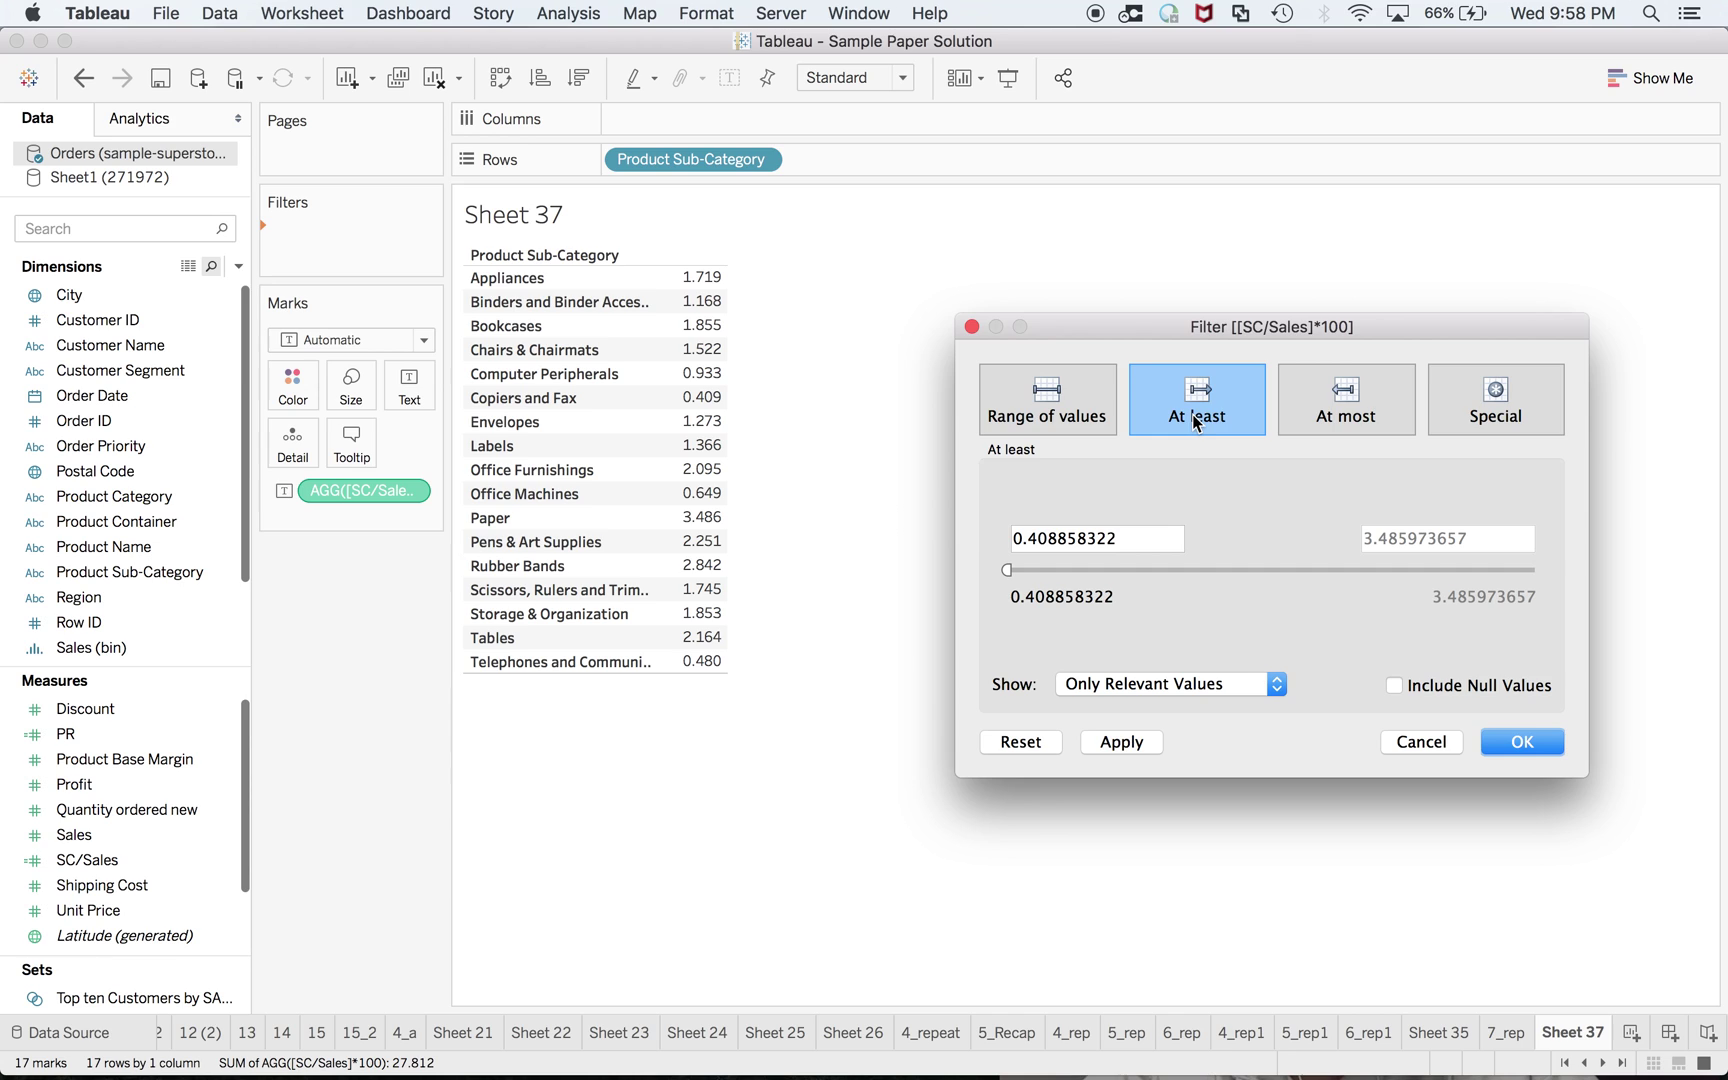
{"action": "left_click_drag", "start_coordinate": [1137, 535], "coordinate": [975, 537]}
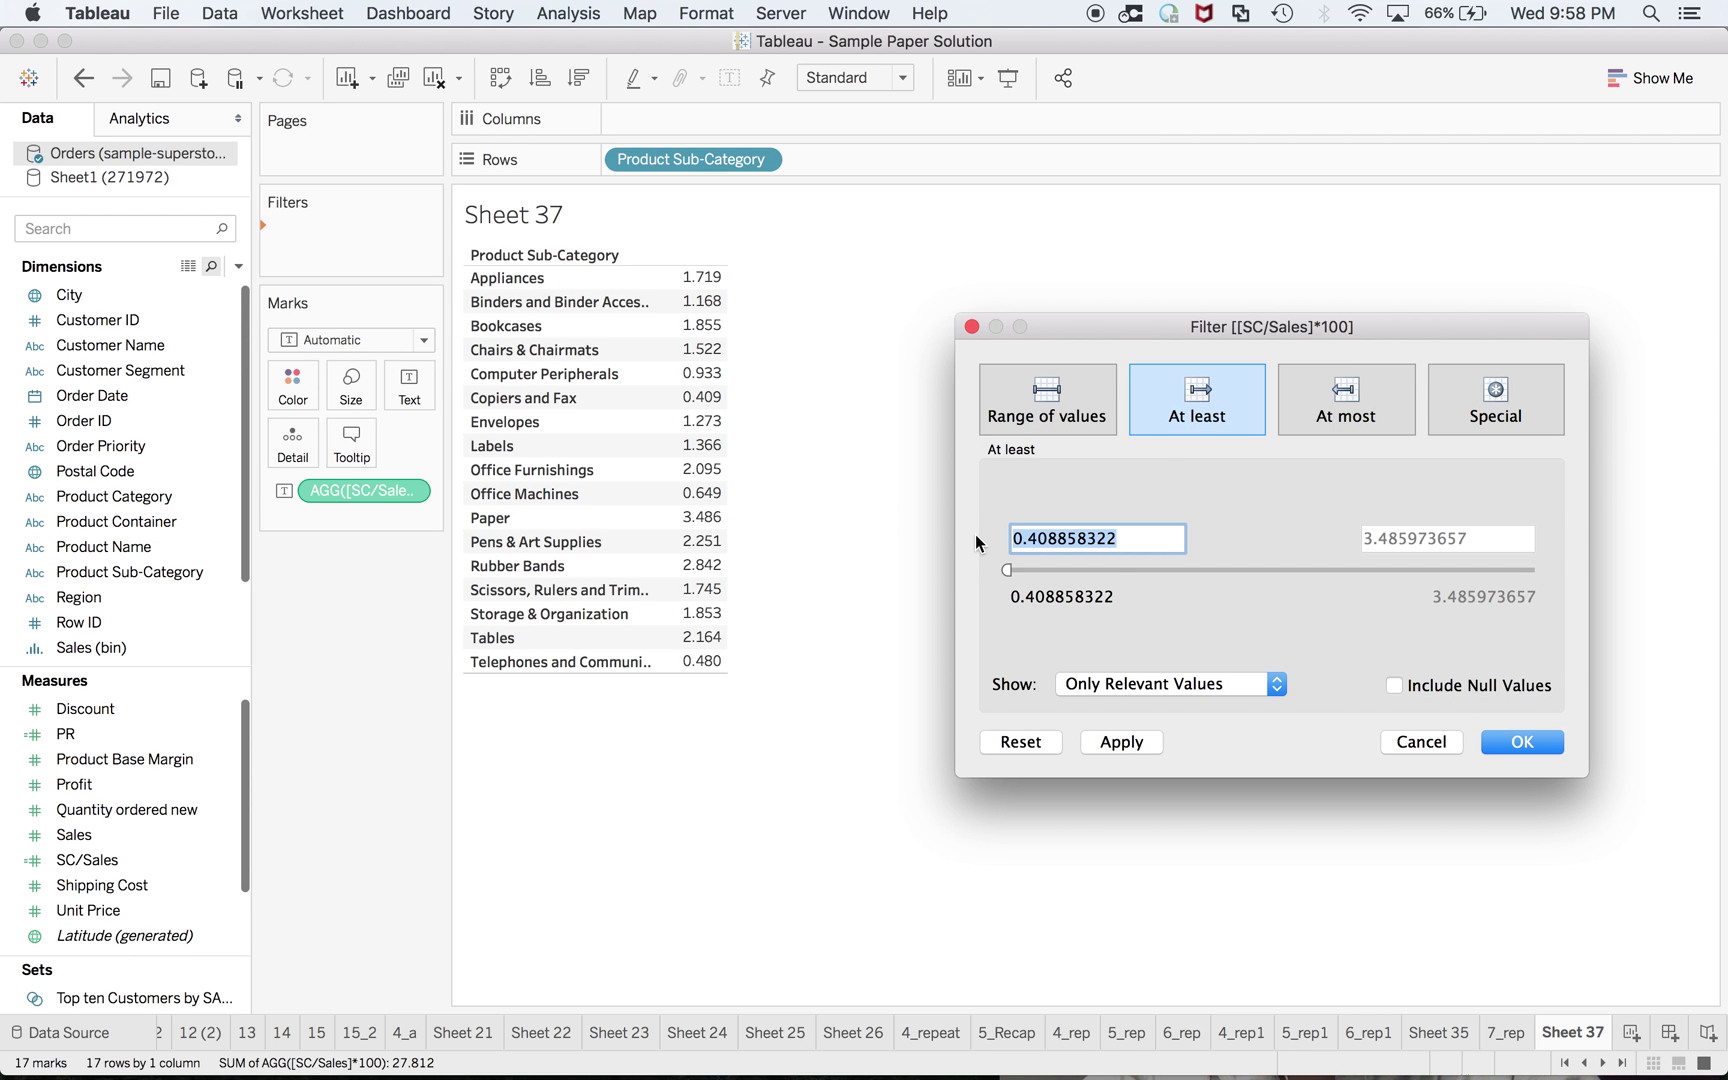
{"action": "type", "text": "3"}
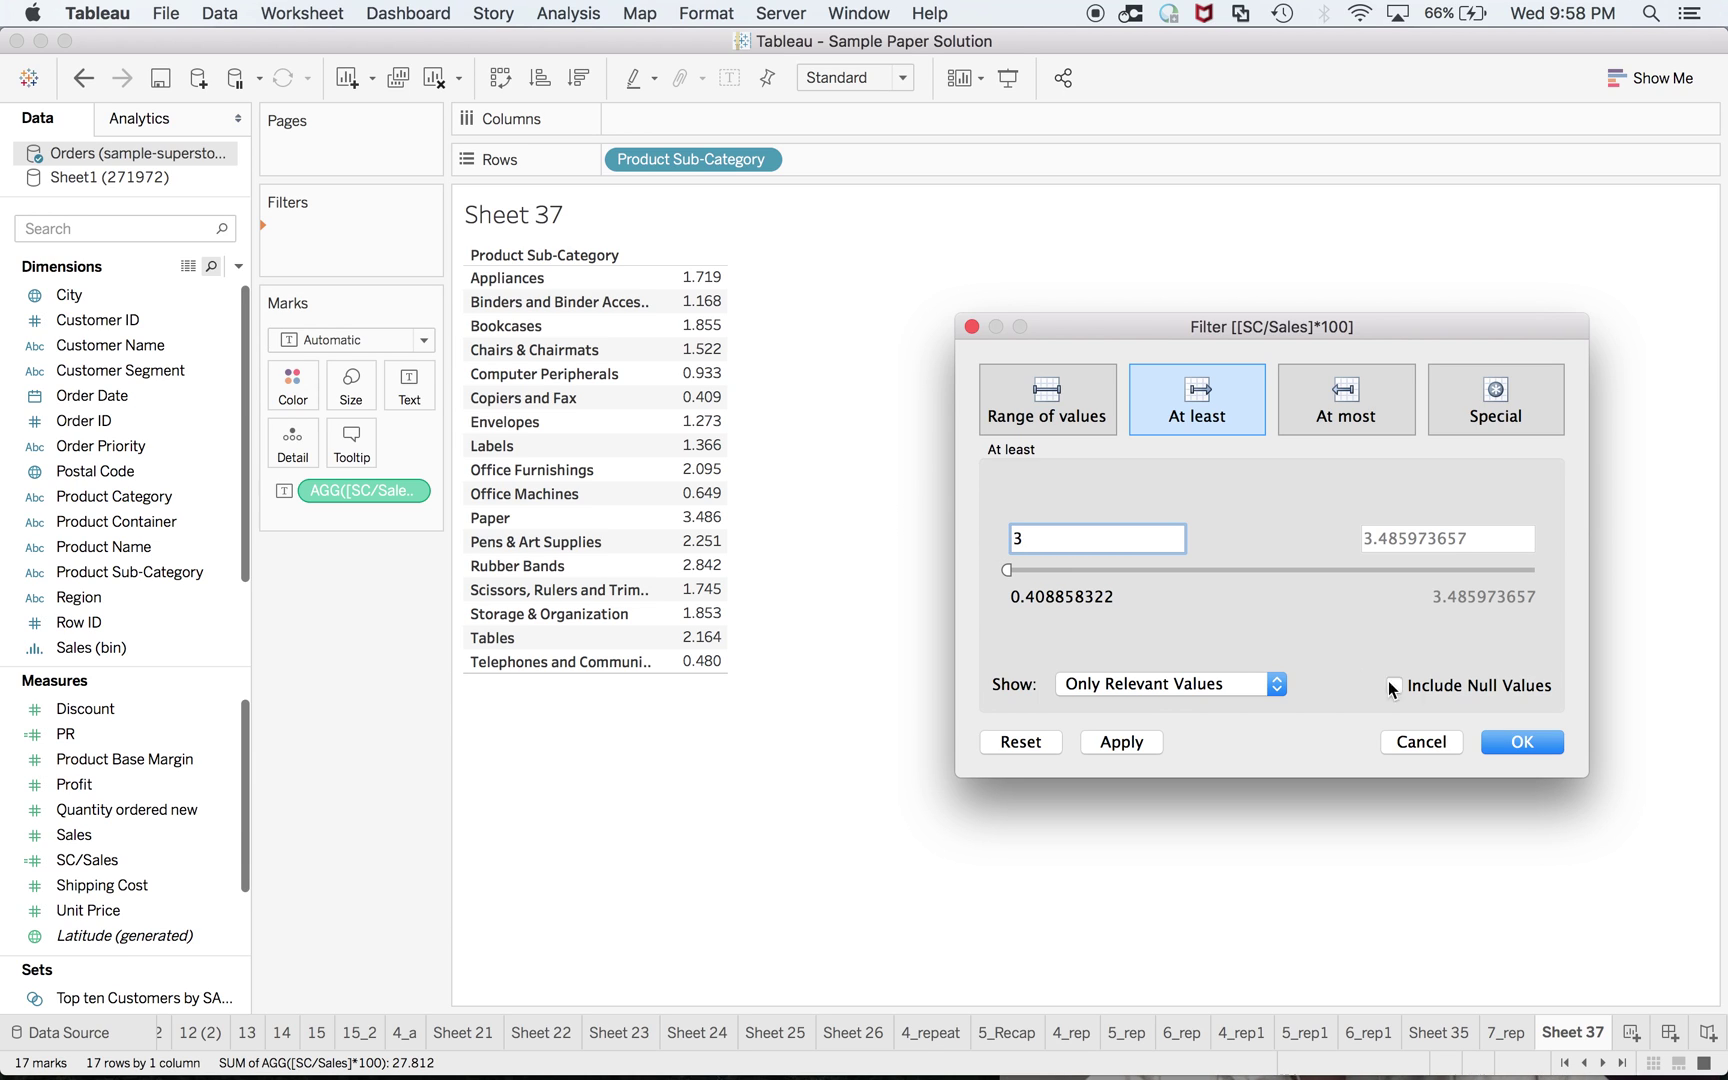
{"action": "left_click", "coordinate": [1501, 741]}
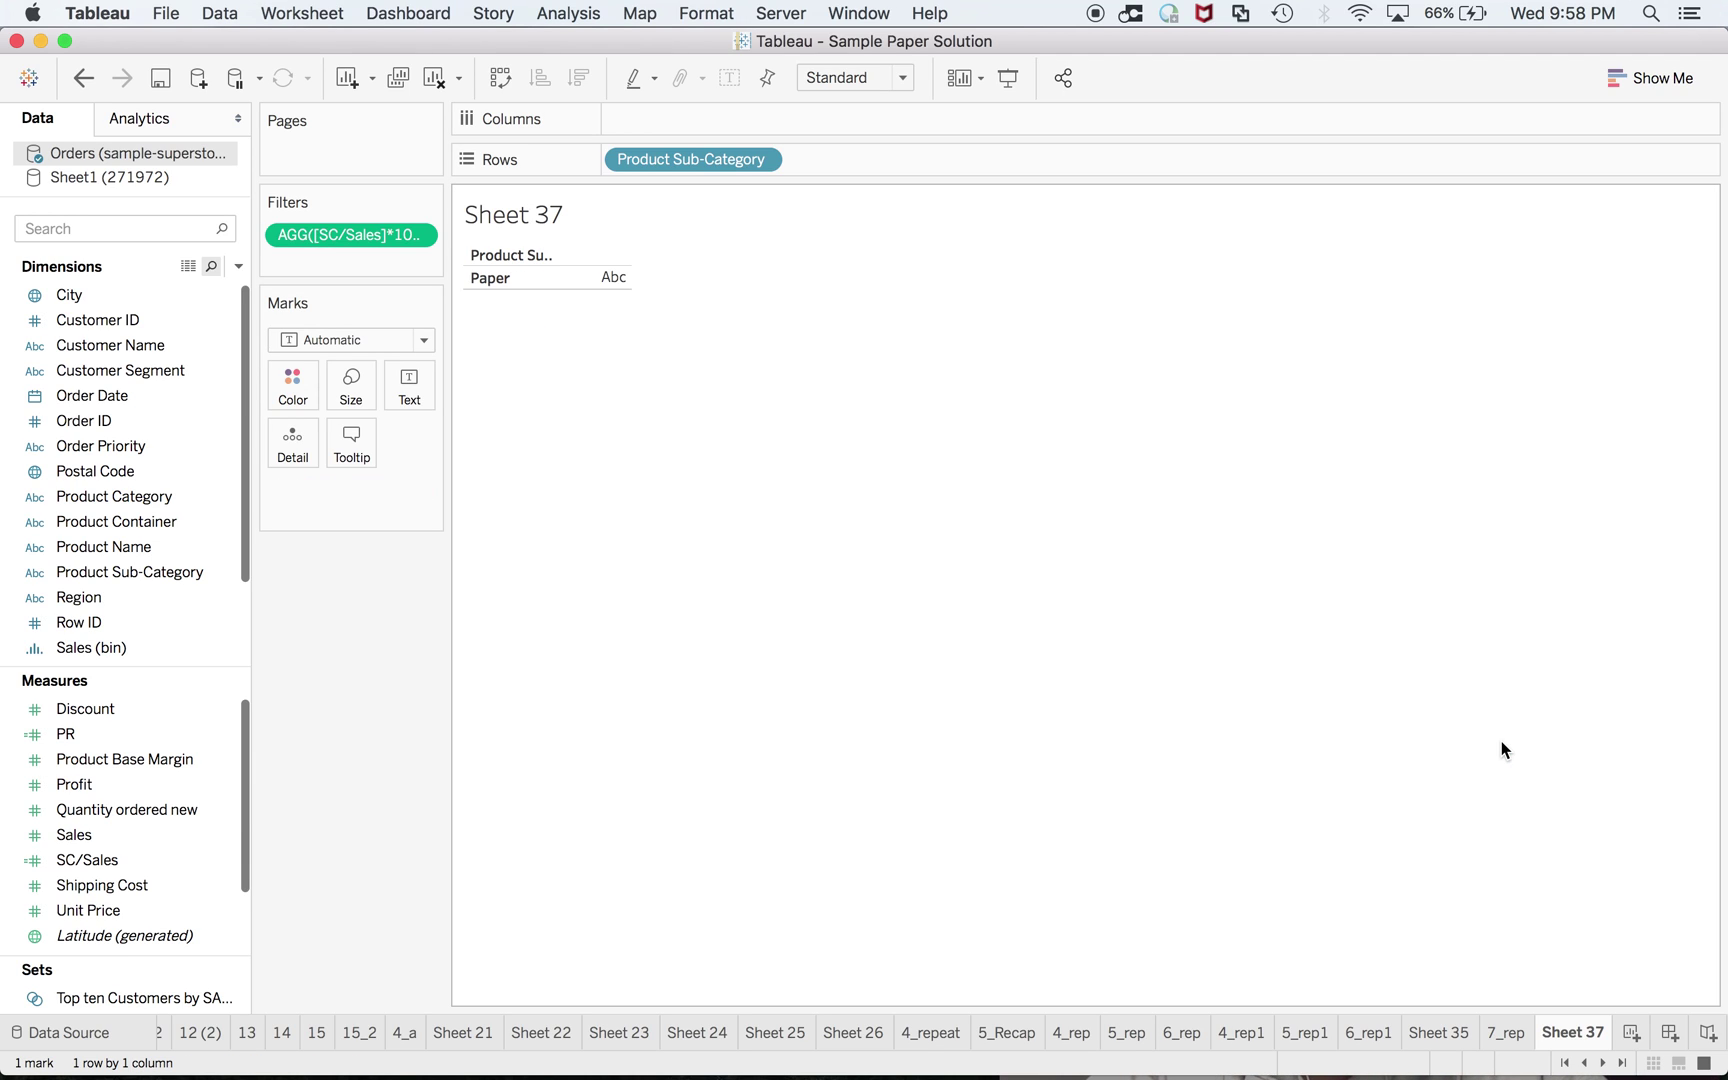
Dismiss the notification and read question 10 of the exam guide in Chrome, about the lowest-profit customer's profit ratio
{"action": "key", "text": "super+Tab"}
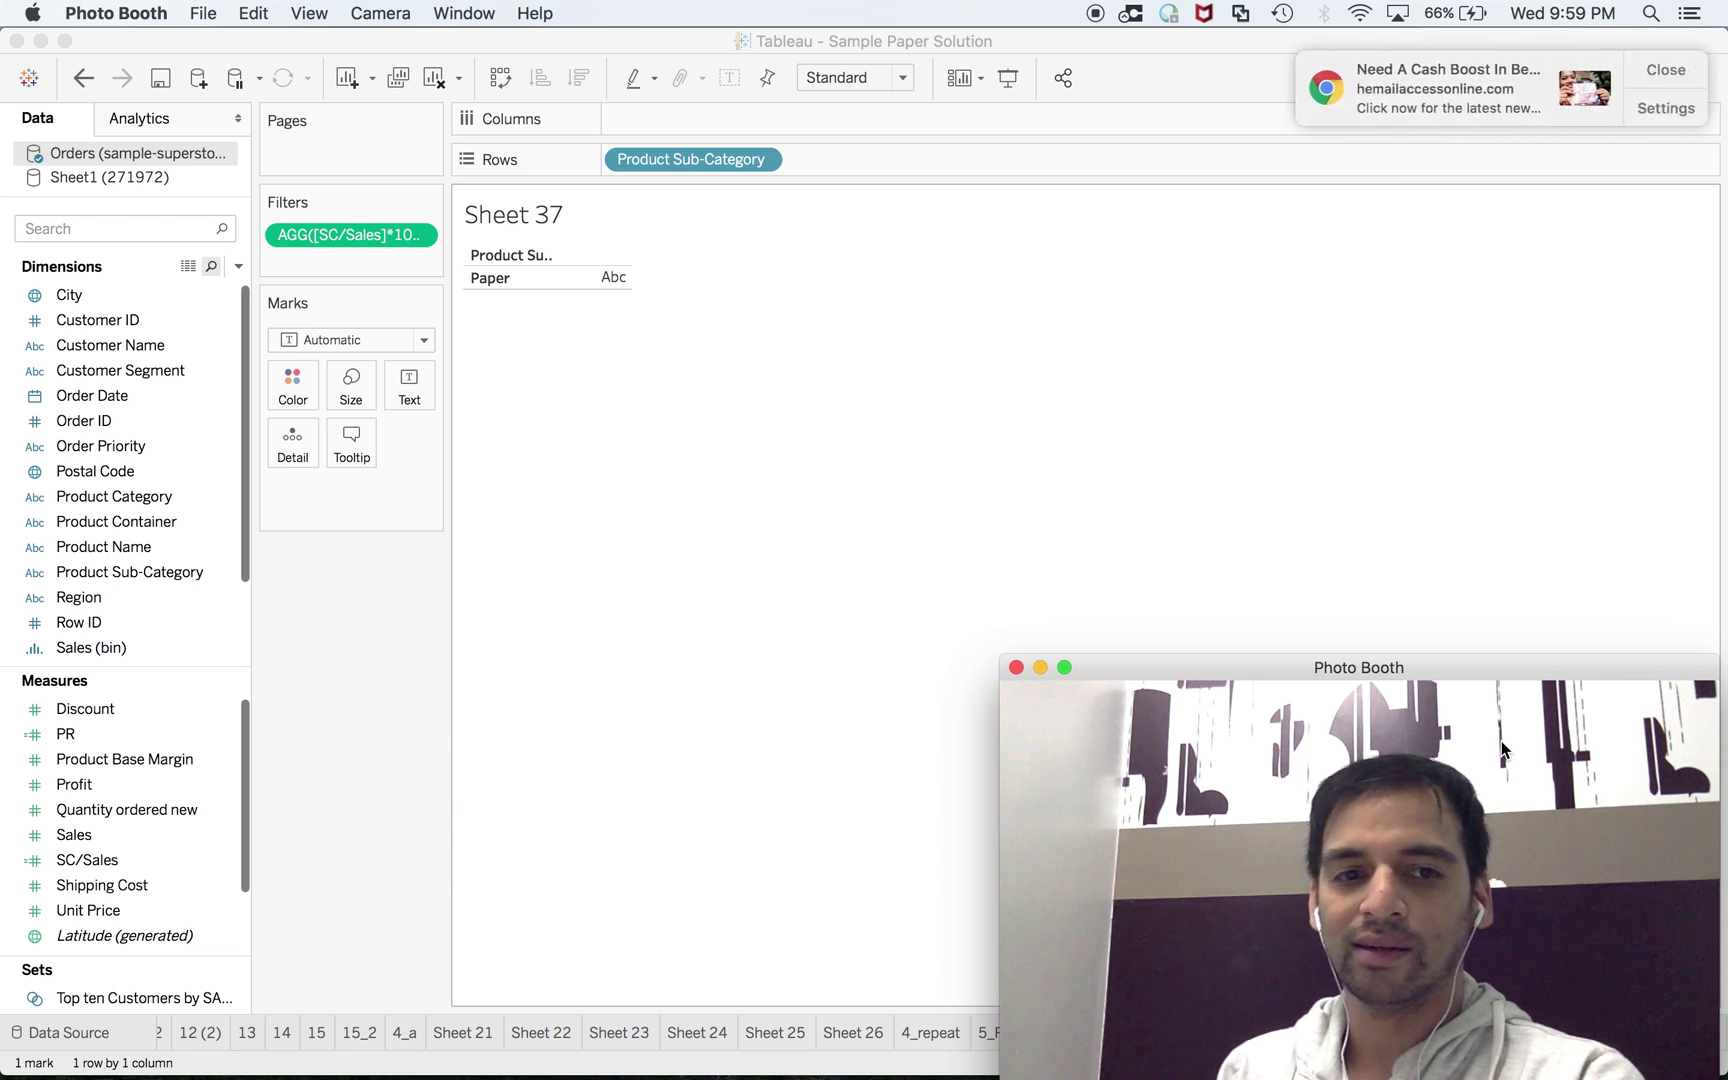
{"action": "left_click", "coordinate": [1642, 62]}
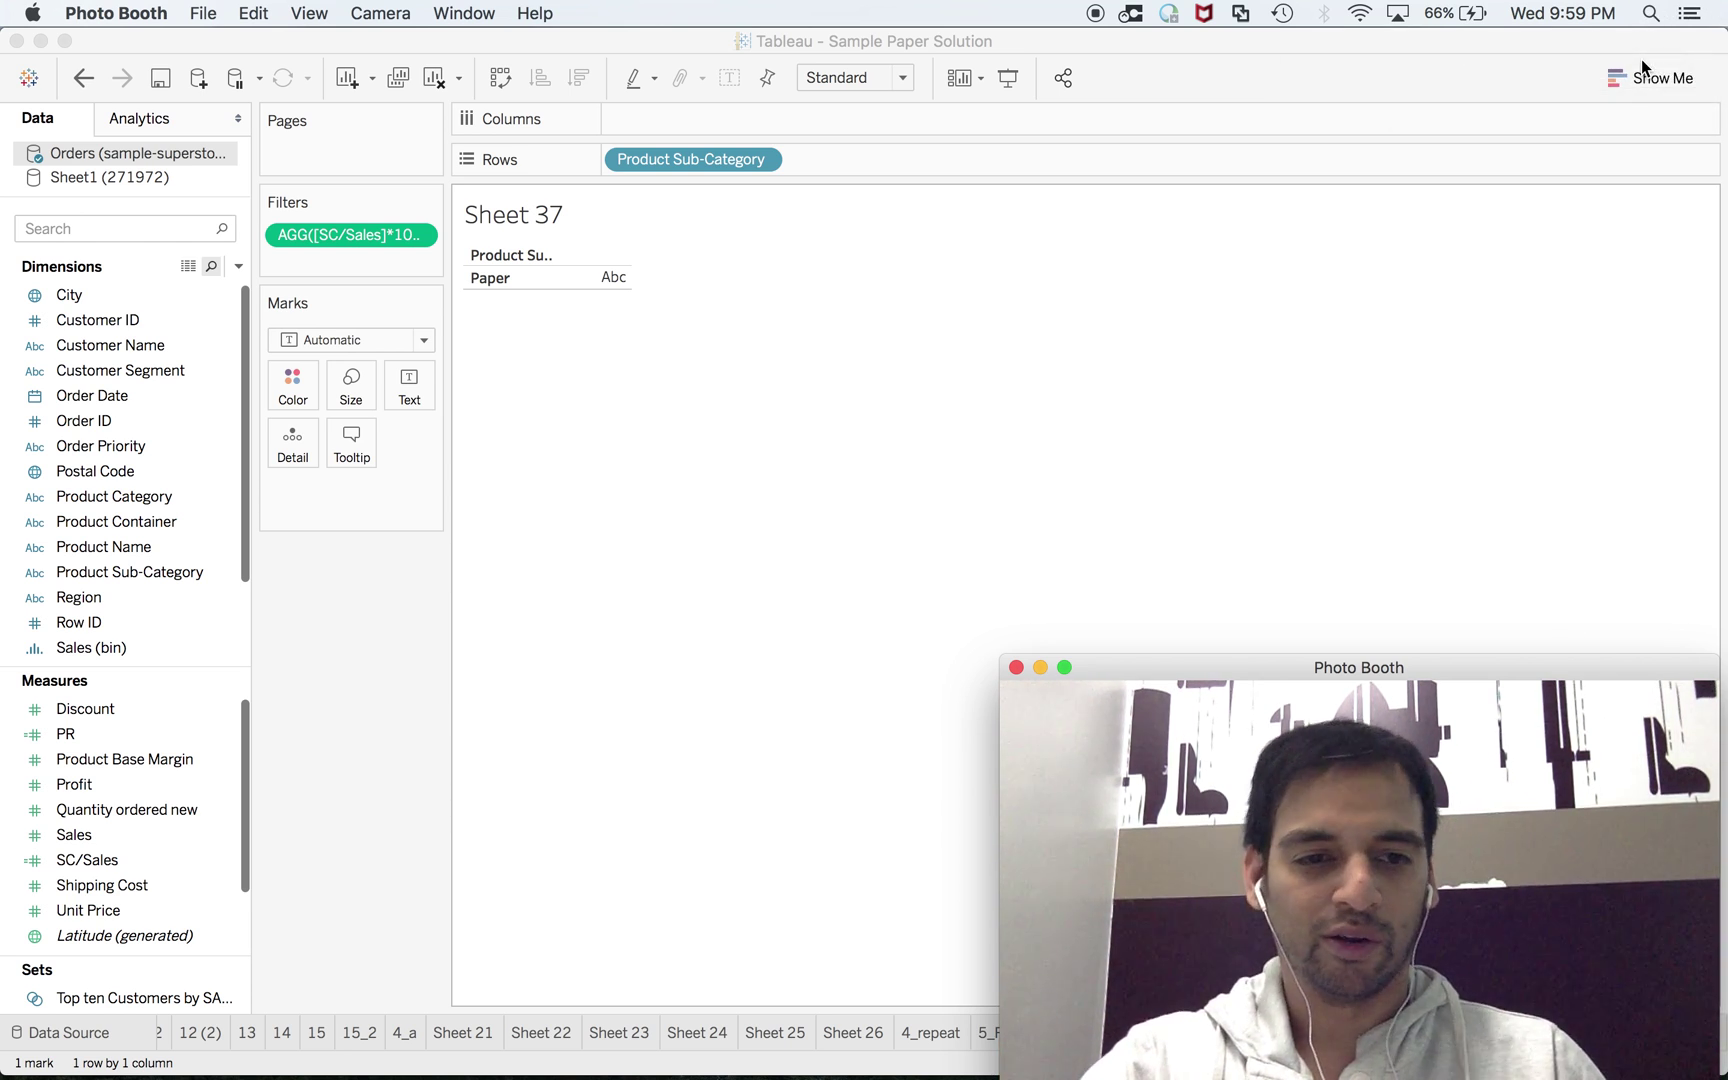
{"action": "key", "text": "super+Tab"}
{"action": "key", "text": "super+Tab"}
{"action": "key", "text": "super+Tab"}
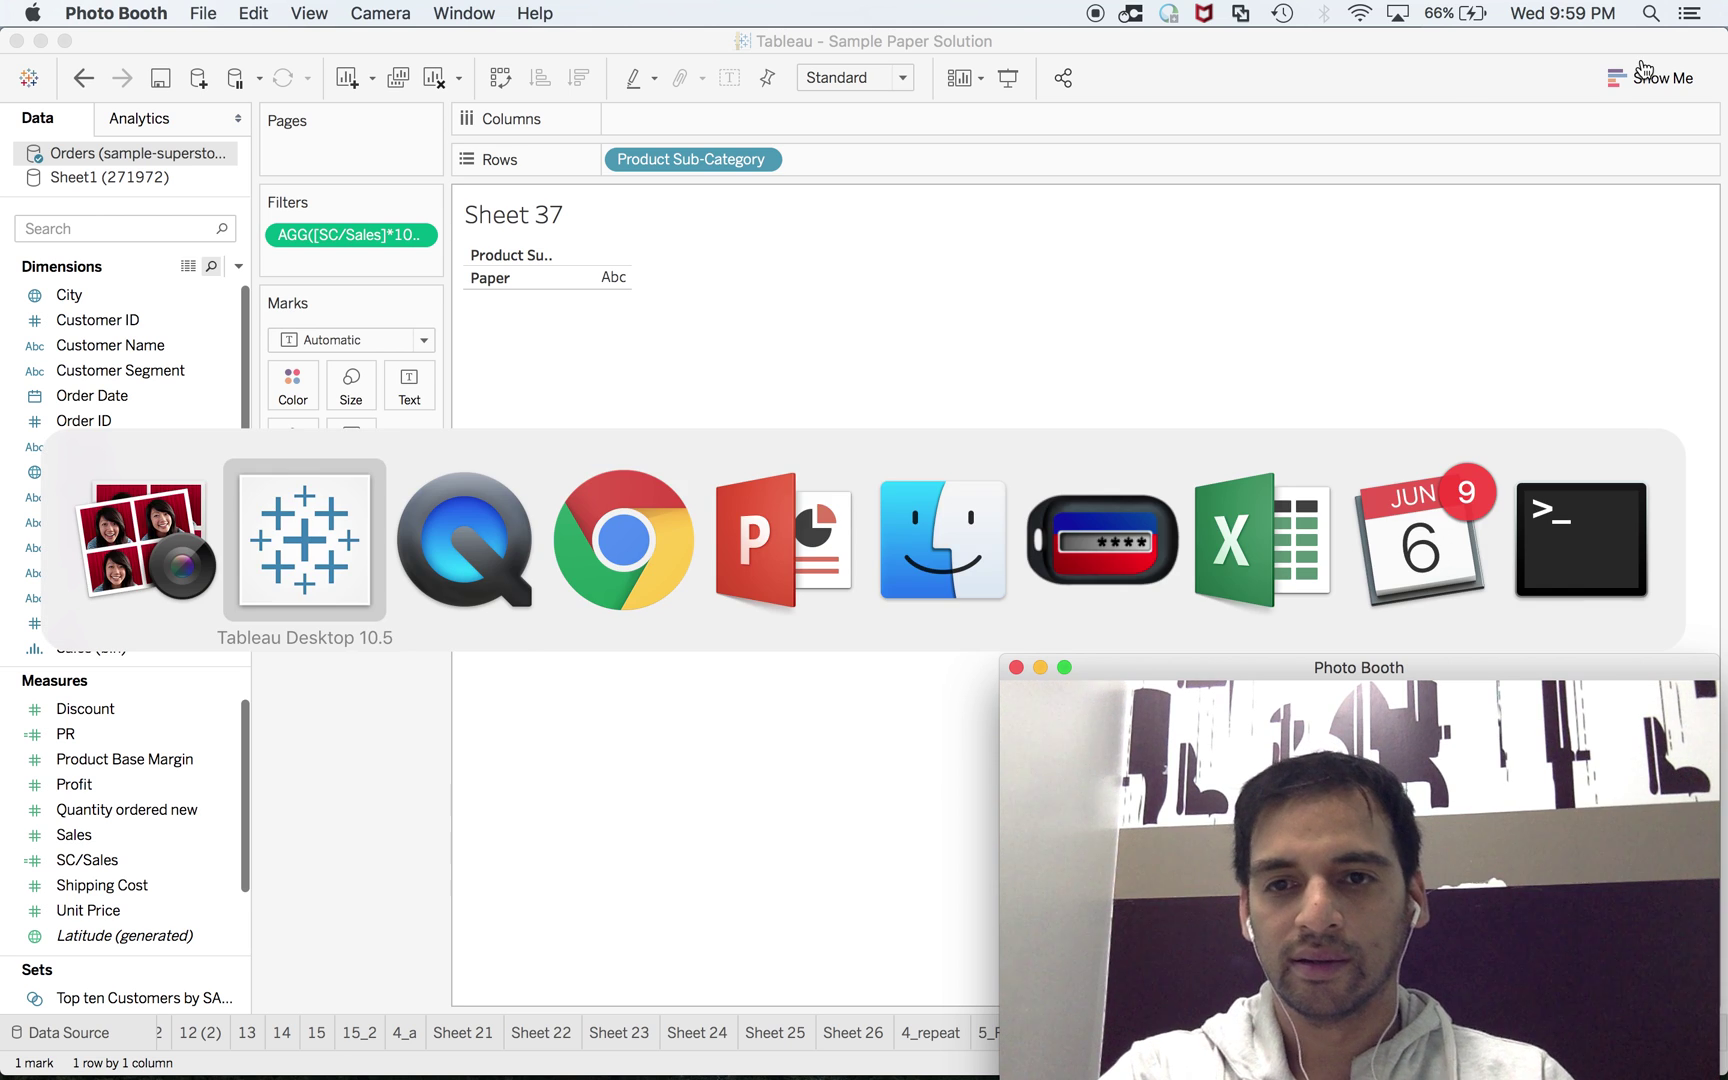
{"action": "key", "text": "super+Tab"}
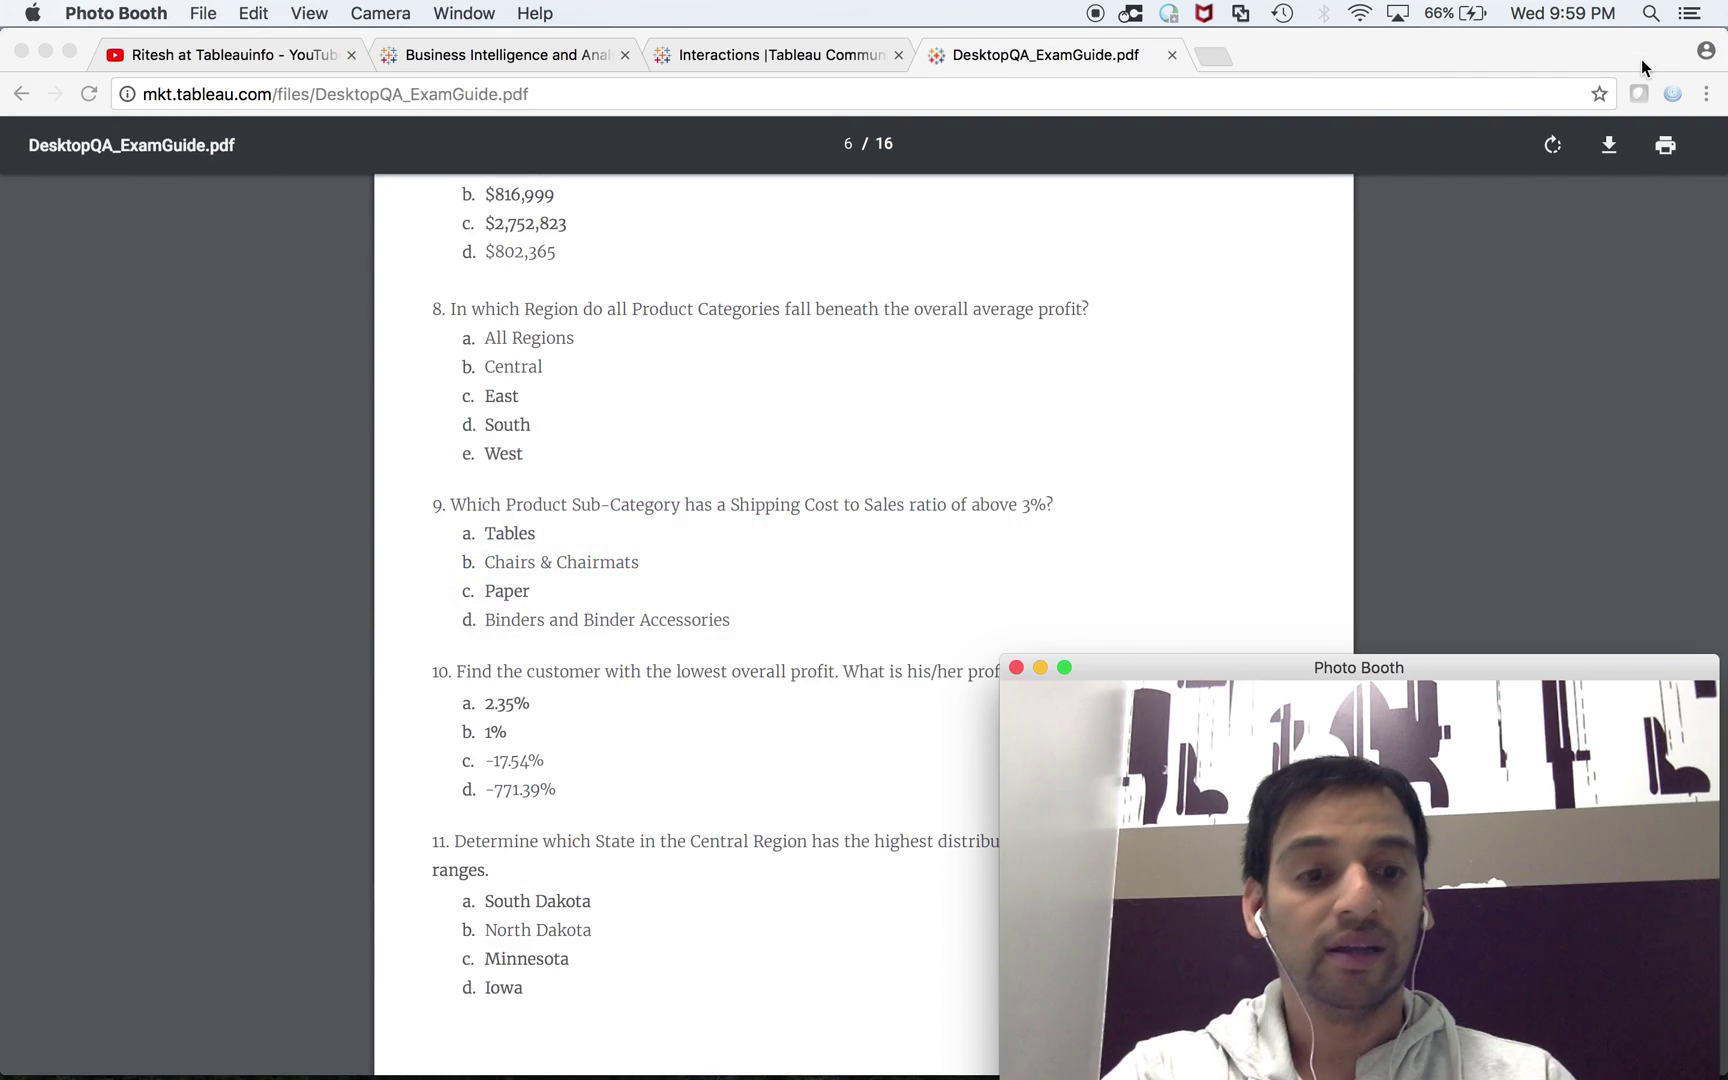
{"action": "key", "text": "super+Tab"}
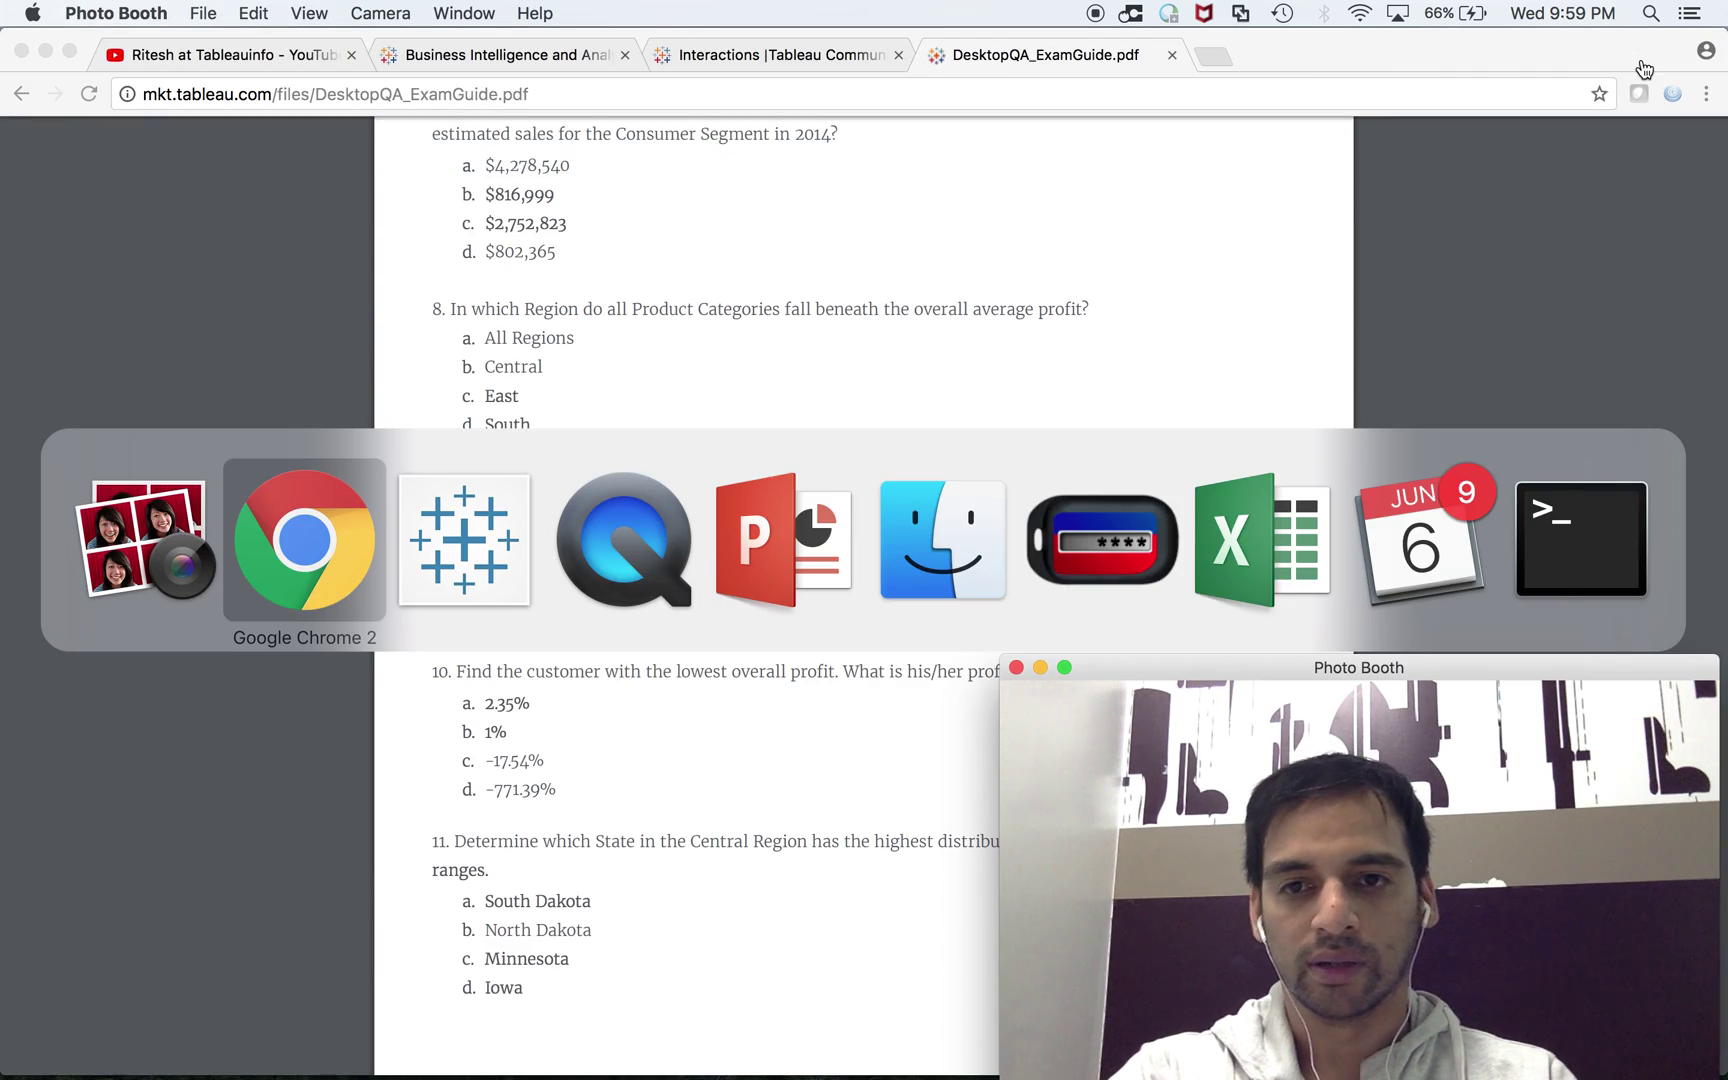
{"action": "key", "text": "super+Tab"}
{"action": "key", "text": "super+Tab"}
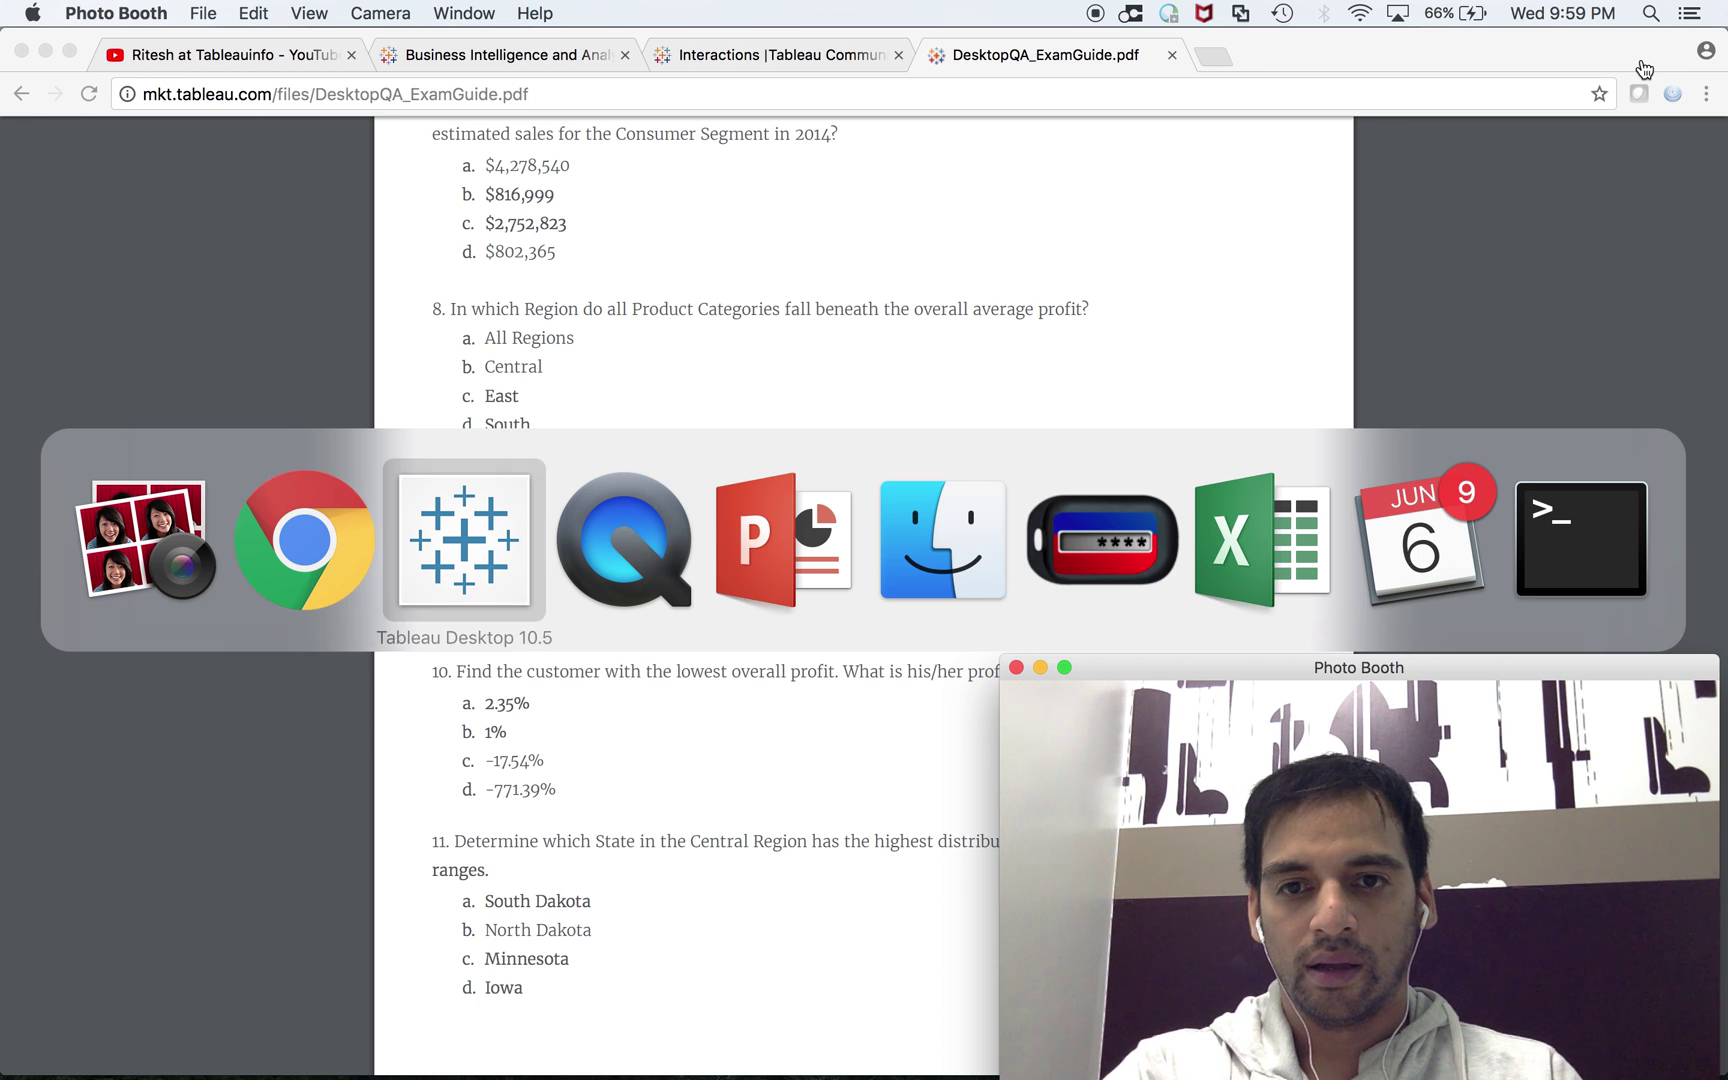
{"action": "key", "text": "super+Tab"}
{"action": "key", "text": "super+Tab"}
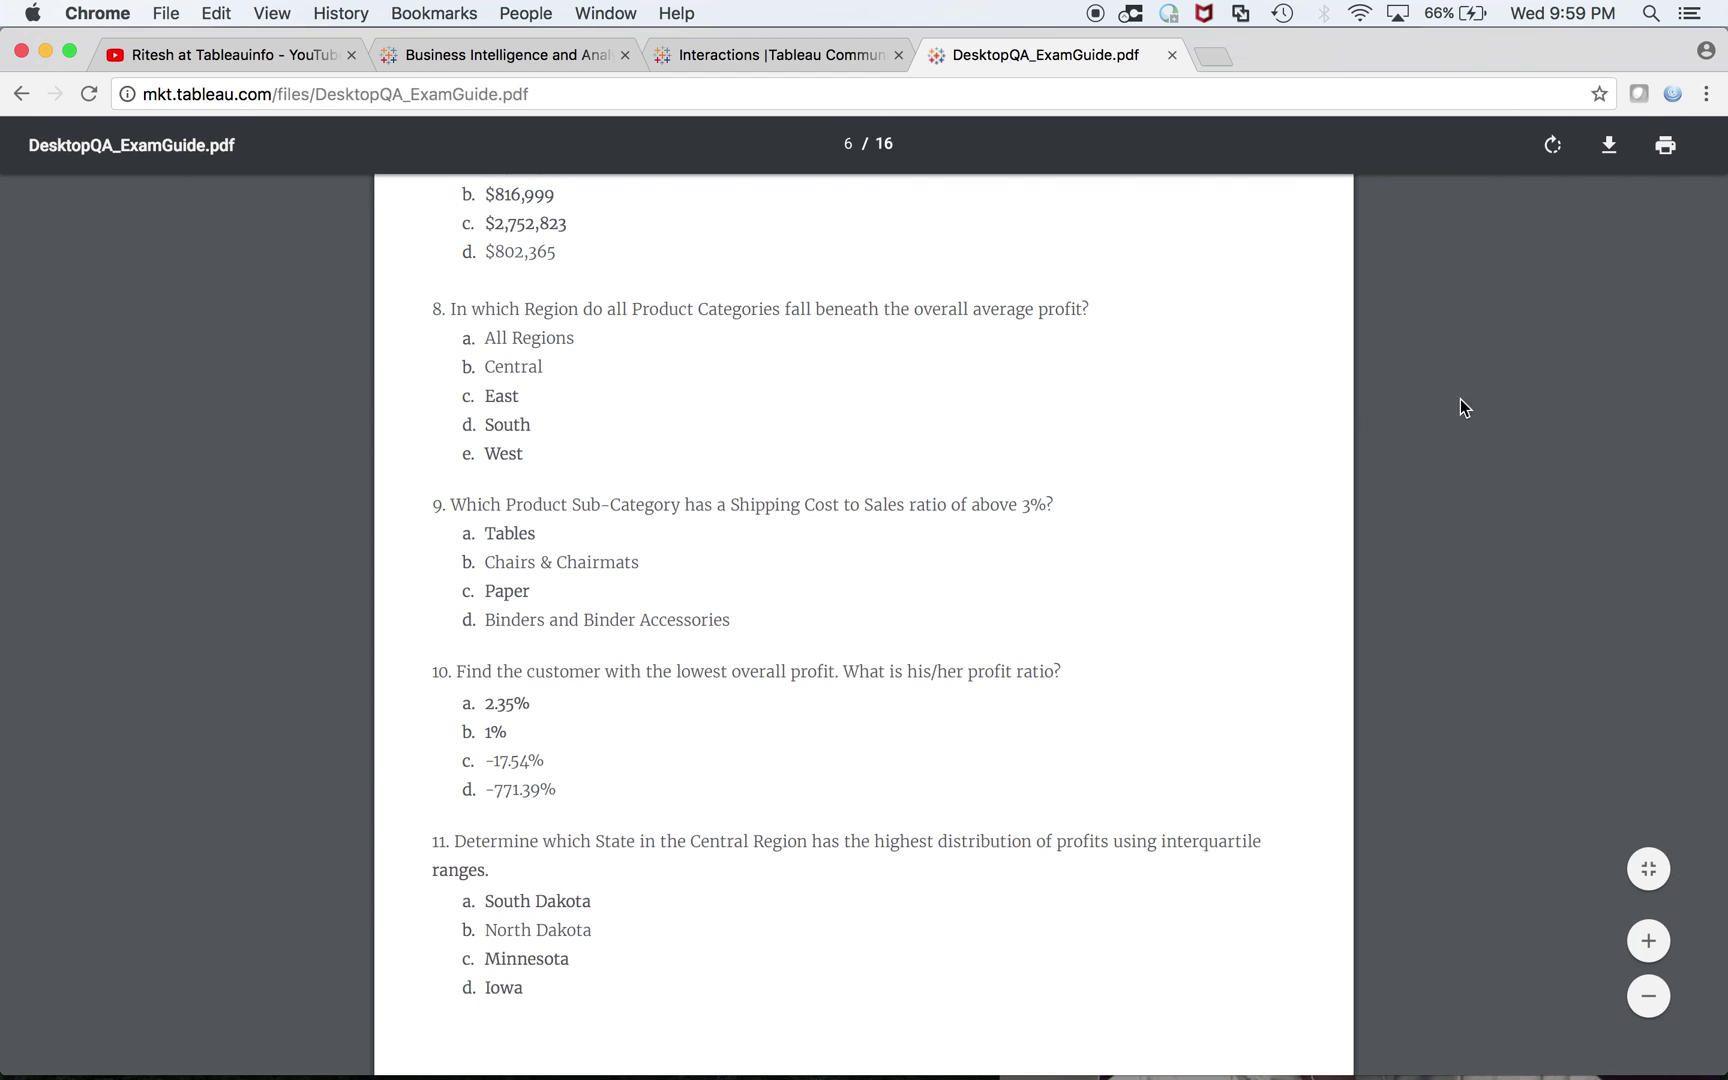
{"action": "scroll", "coordinate": [1036, 531], "scroll_direction": "down", "scroll_amount": 5}
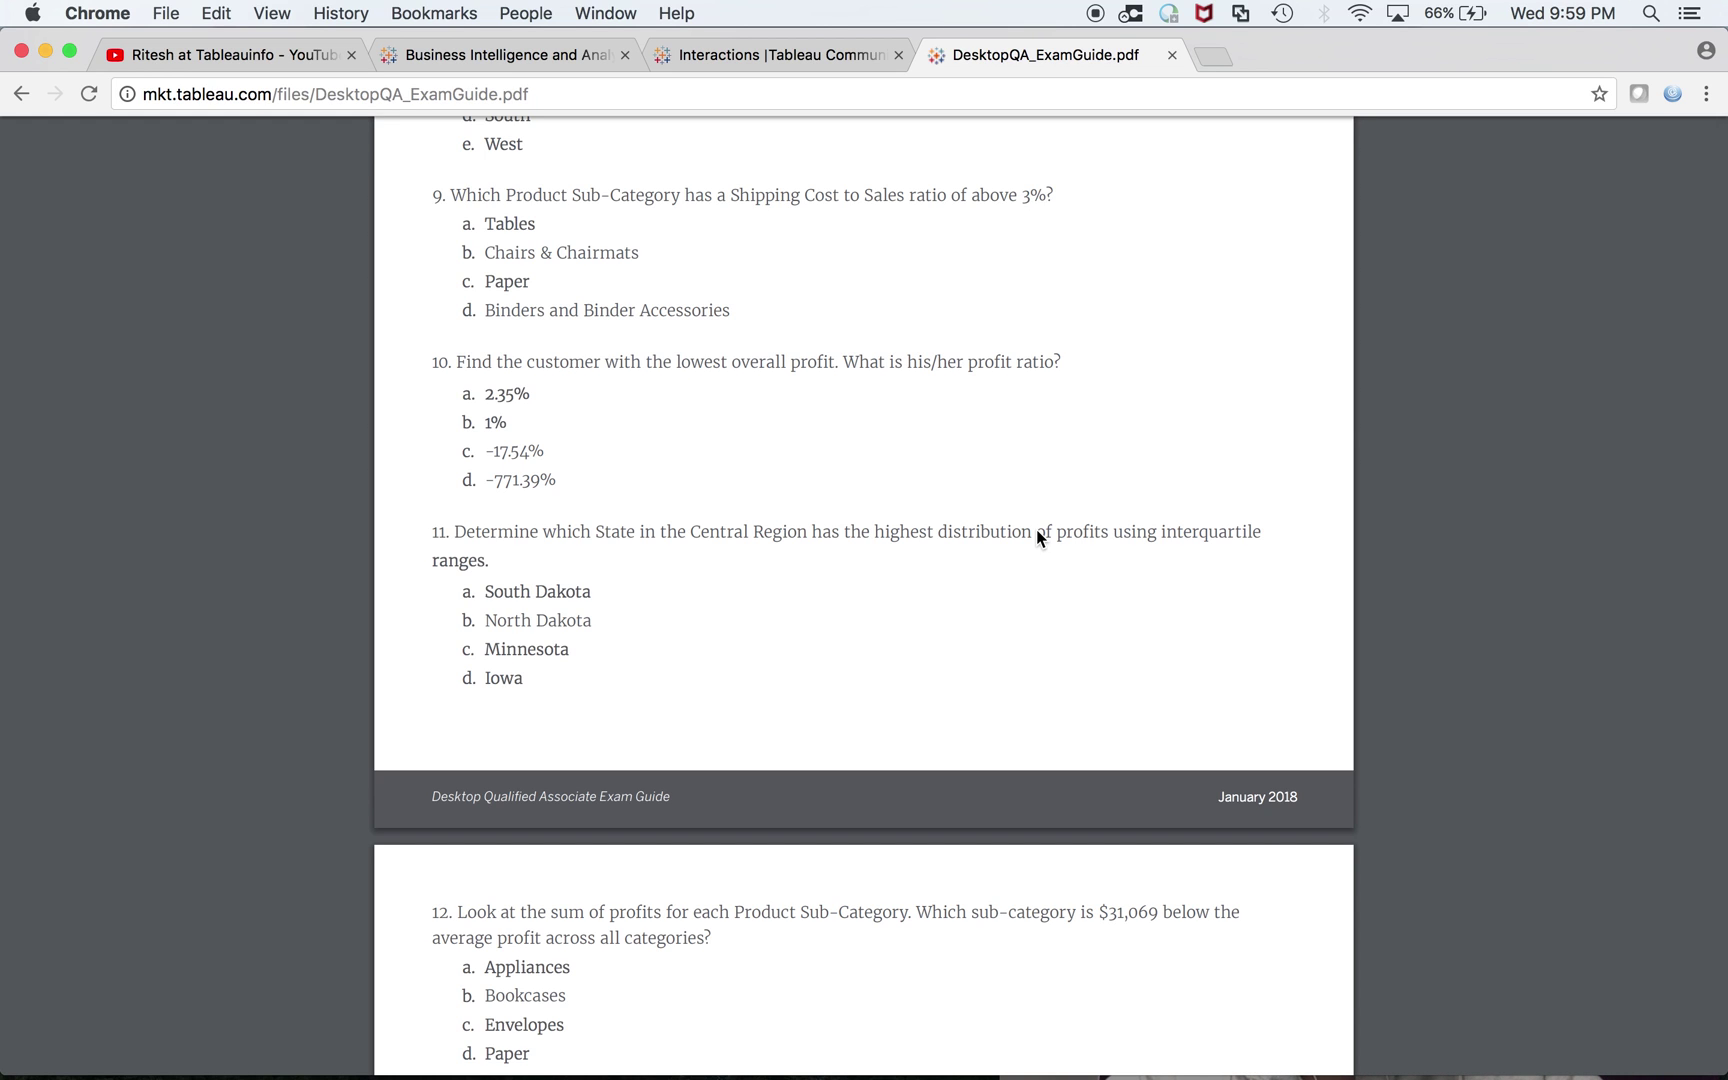
Switch back to Tableau and review worksheet 10's customer list and the solution notes in its caption
{"action": "key", "text": "super+Tab"}
{"action": "key", "text": "super+Tab"}
{"action": "key", "text": "super+Tab"}
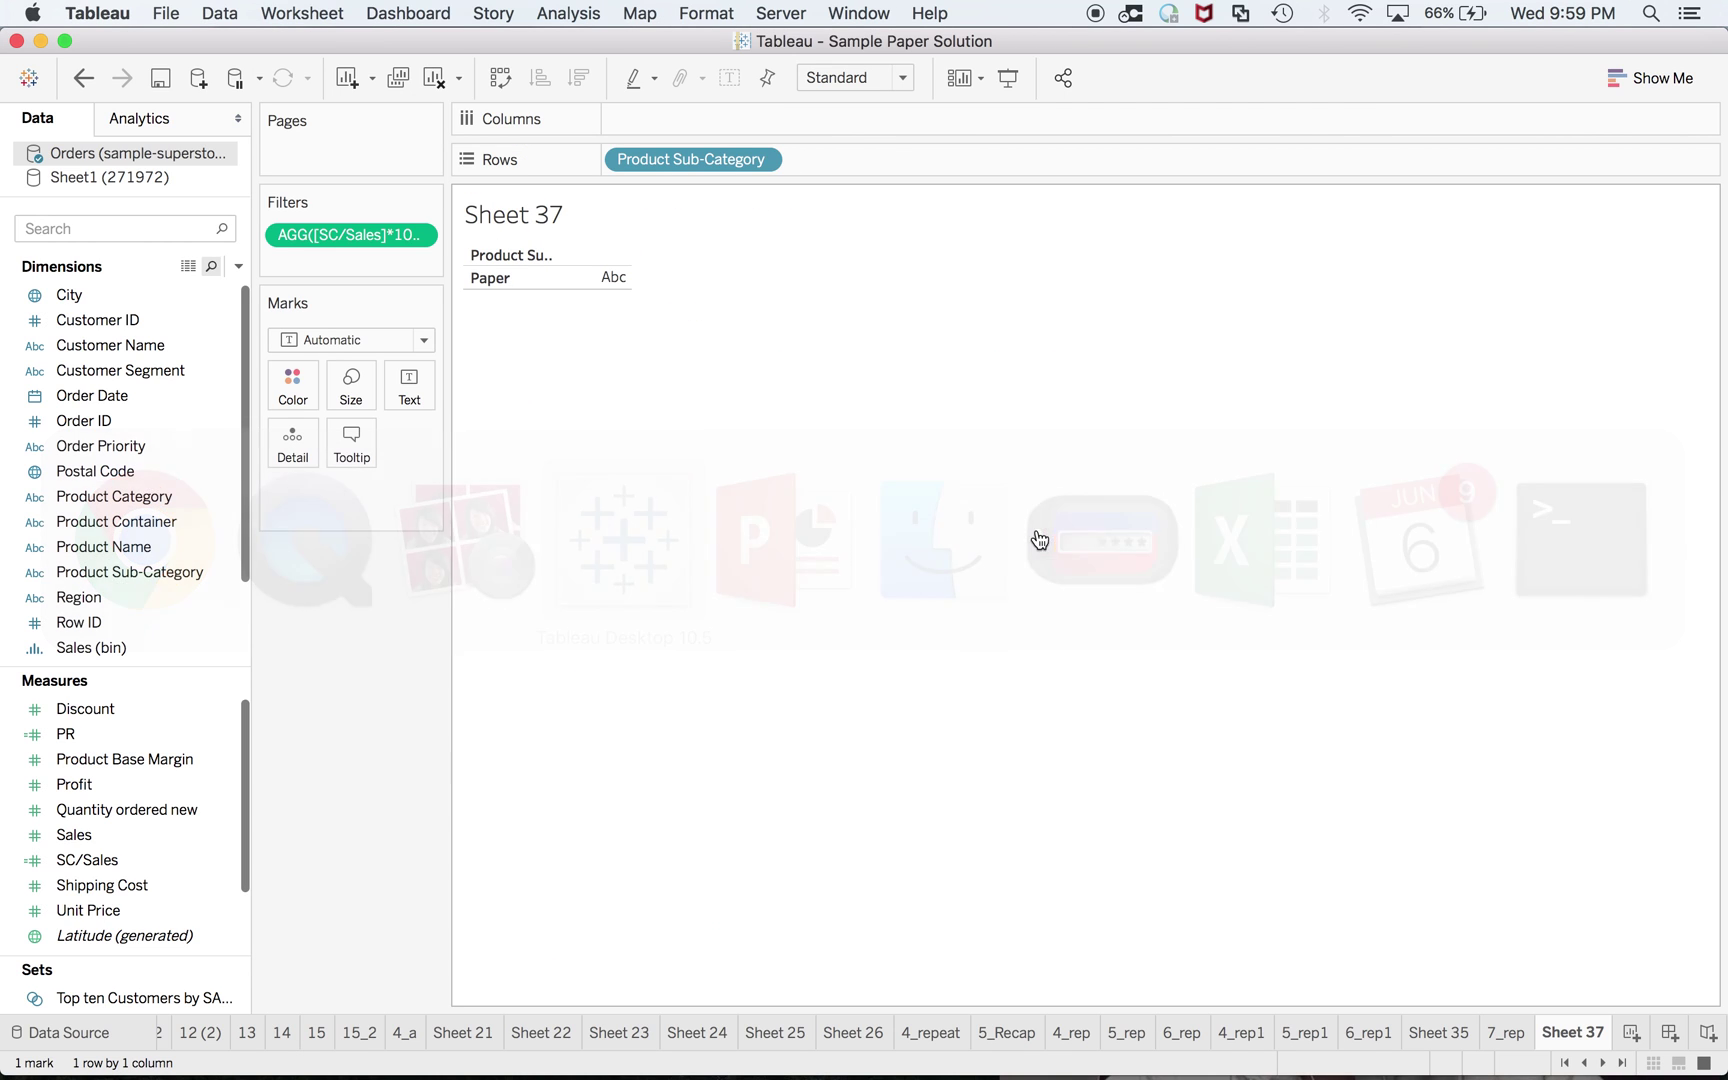
{"action": "left_click", "coordinate": [193, 1032]}
{"action": "left_click", "coordinate": [193, 1027]}
{"action": "key", "text": "ctrl+shift+Tab"}
{"action": "key", "text": "ctrl+shift+Tab"}
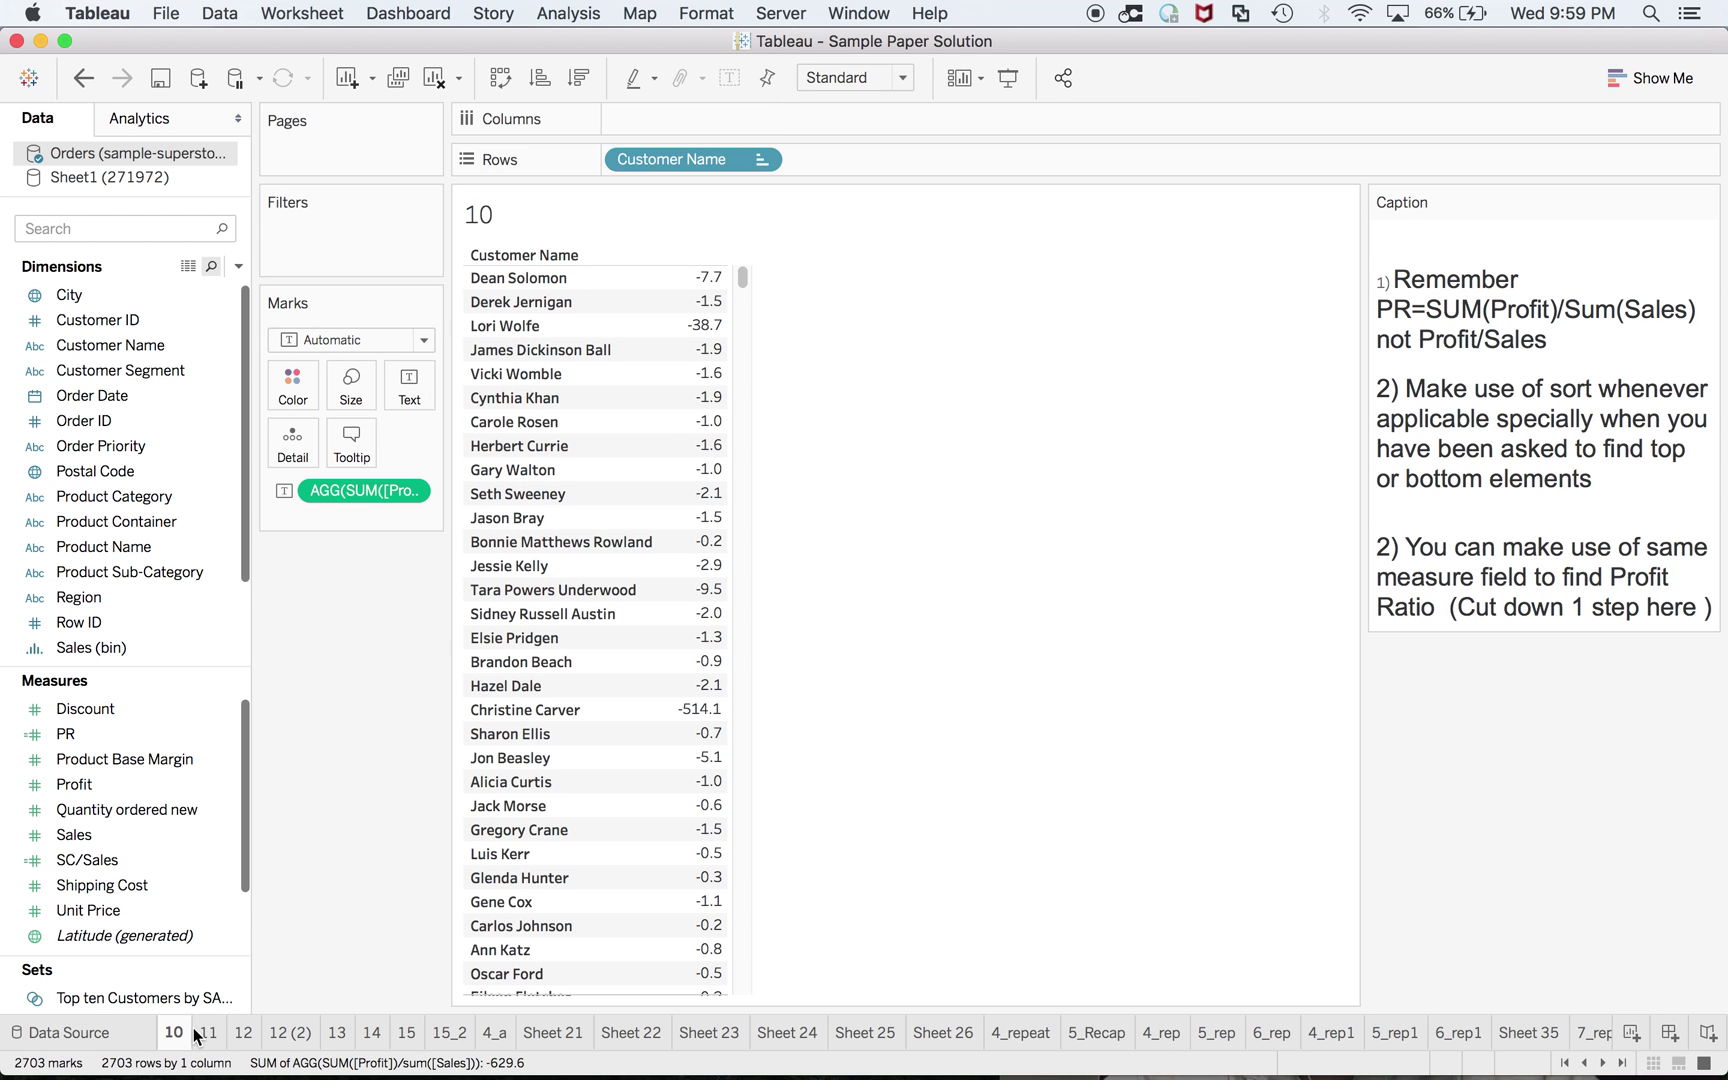
{"action": "key", "text": "ctrl+shift+Tab"}
{"action": "left_click", "coordinate": [193, 1027]}
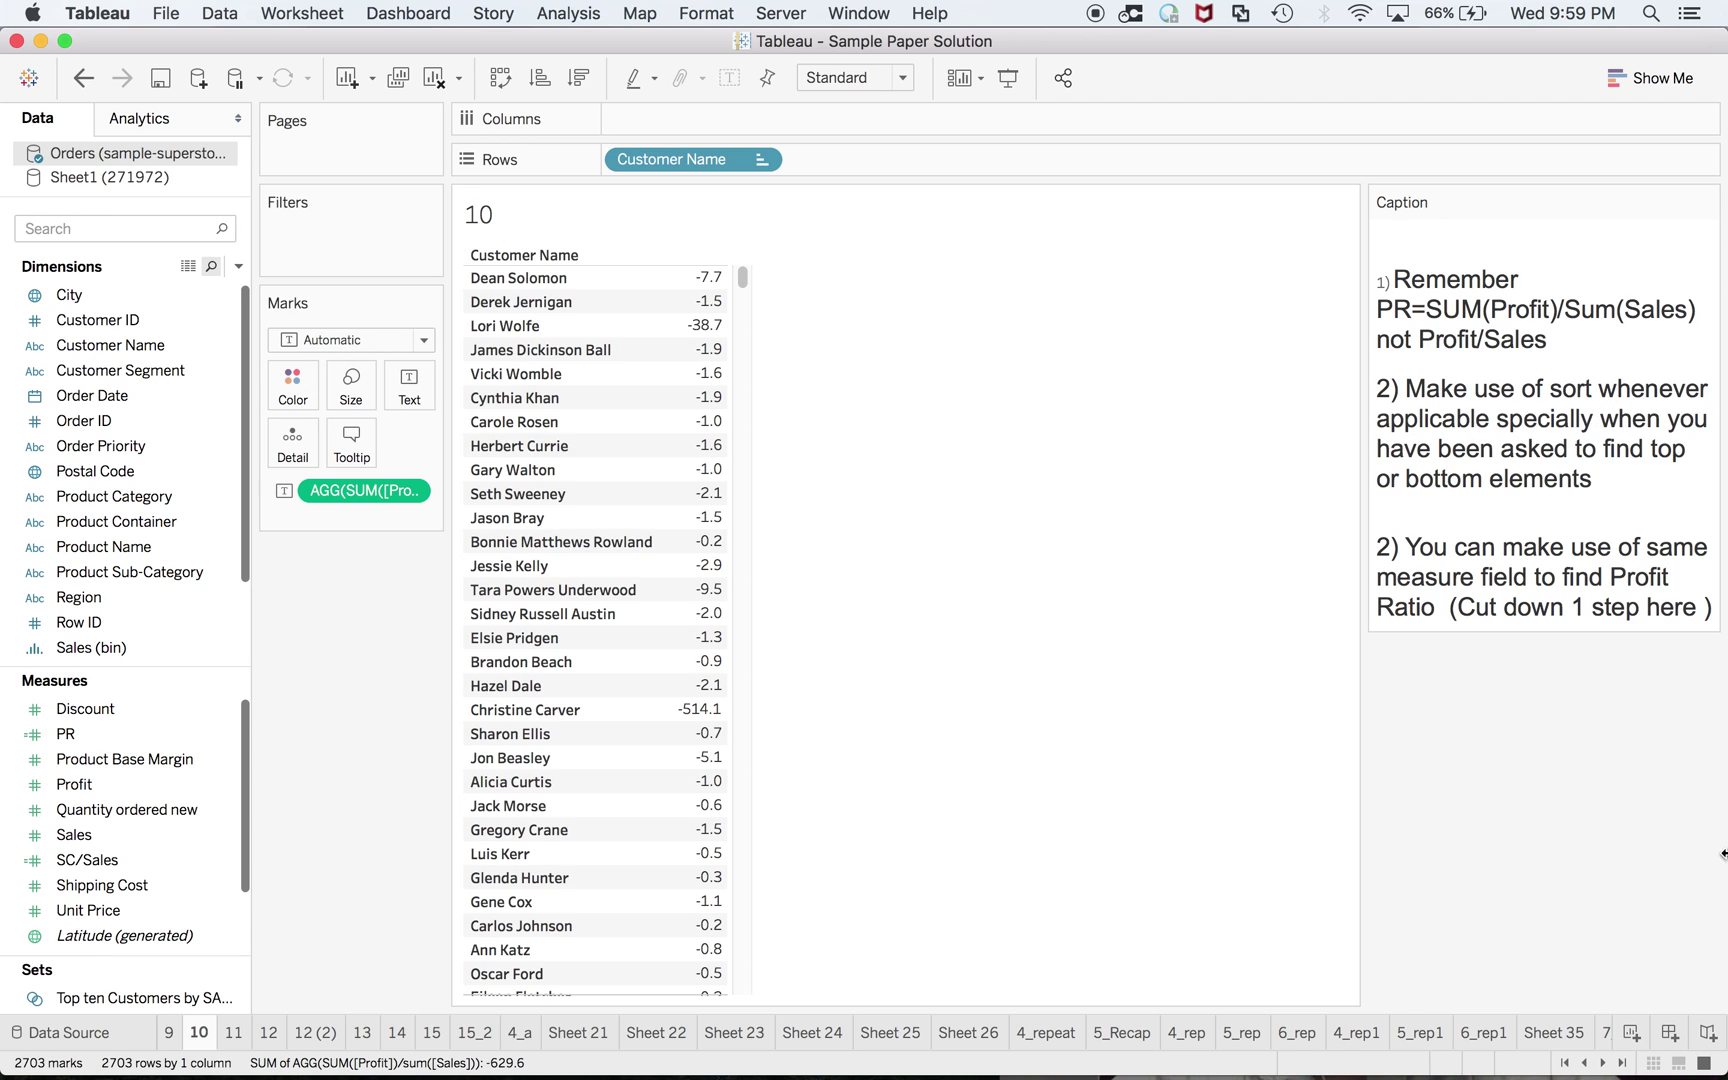
Add a new worksheet after Sheet 37 and recheck question 10 in Chrome before returning to Tableau
{"action": "left_click", "coordinate": [1570, 1044]}
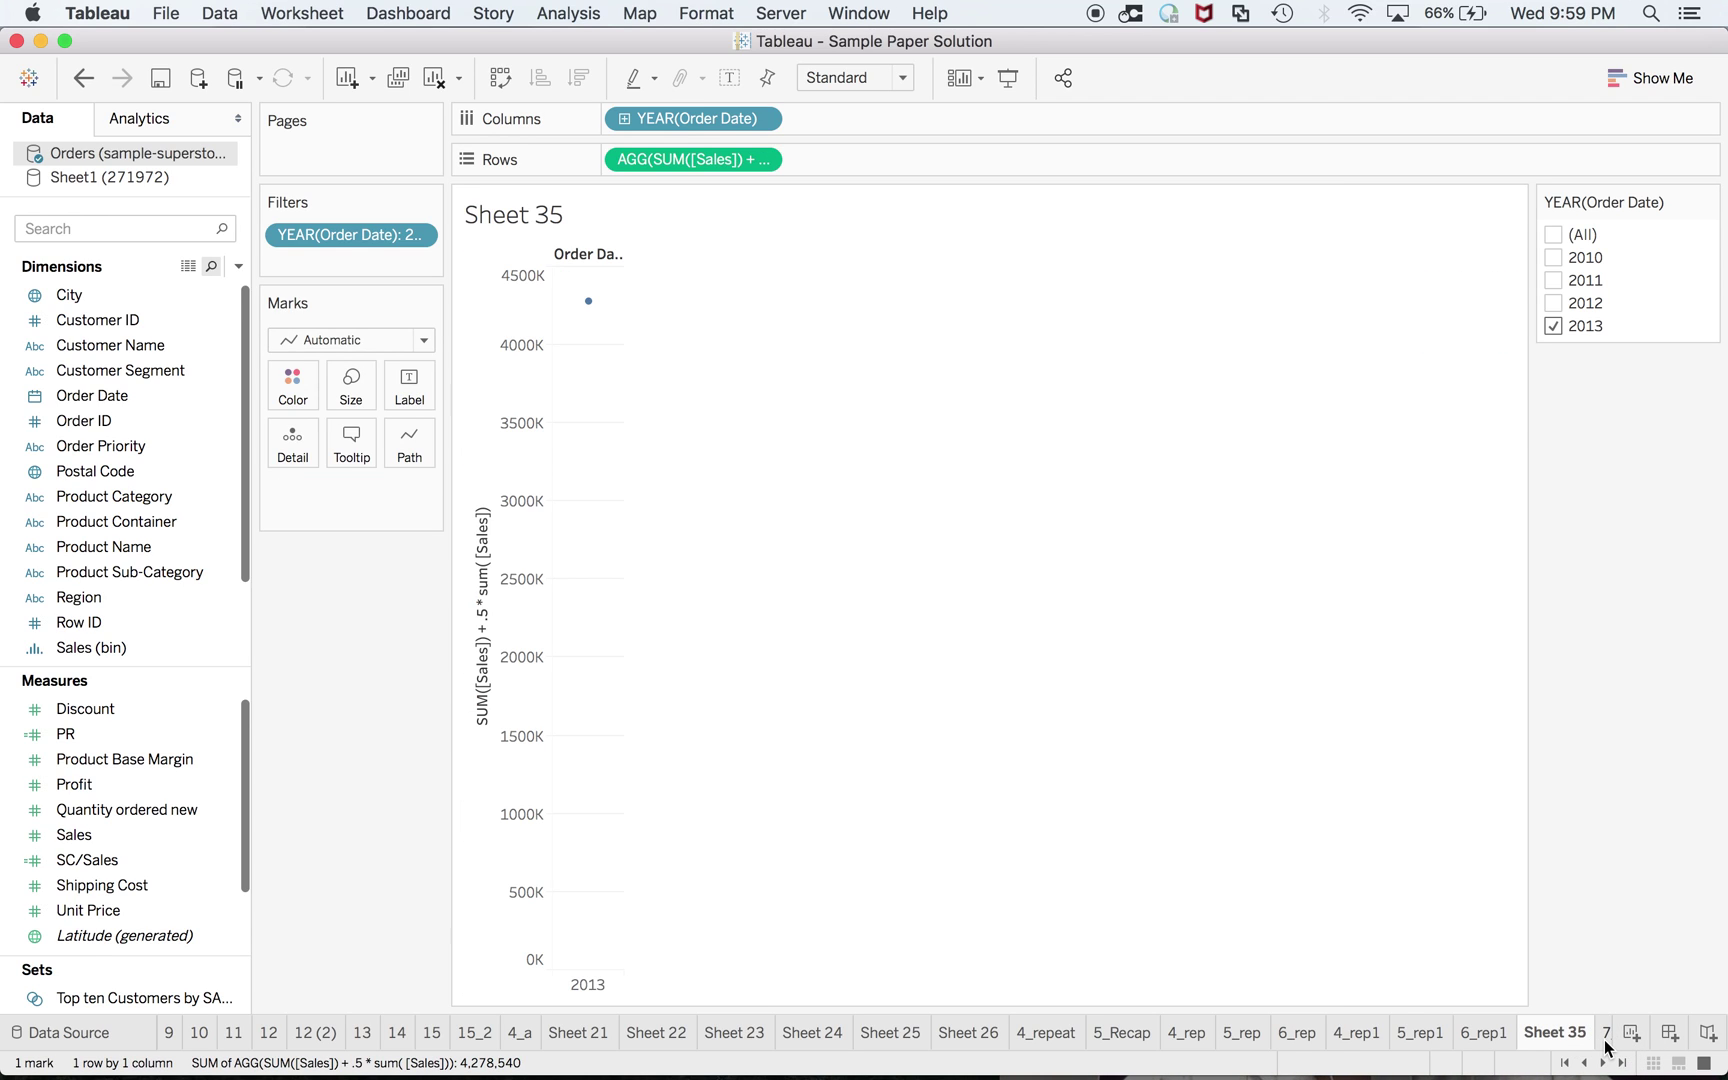
{"action": "left_click", "coordinate": [1605, 1040]}
{"action": "left_click", "coordinate": [1605, 1045]}
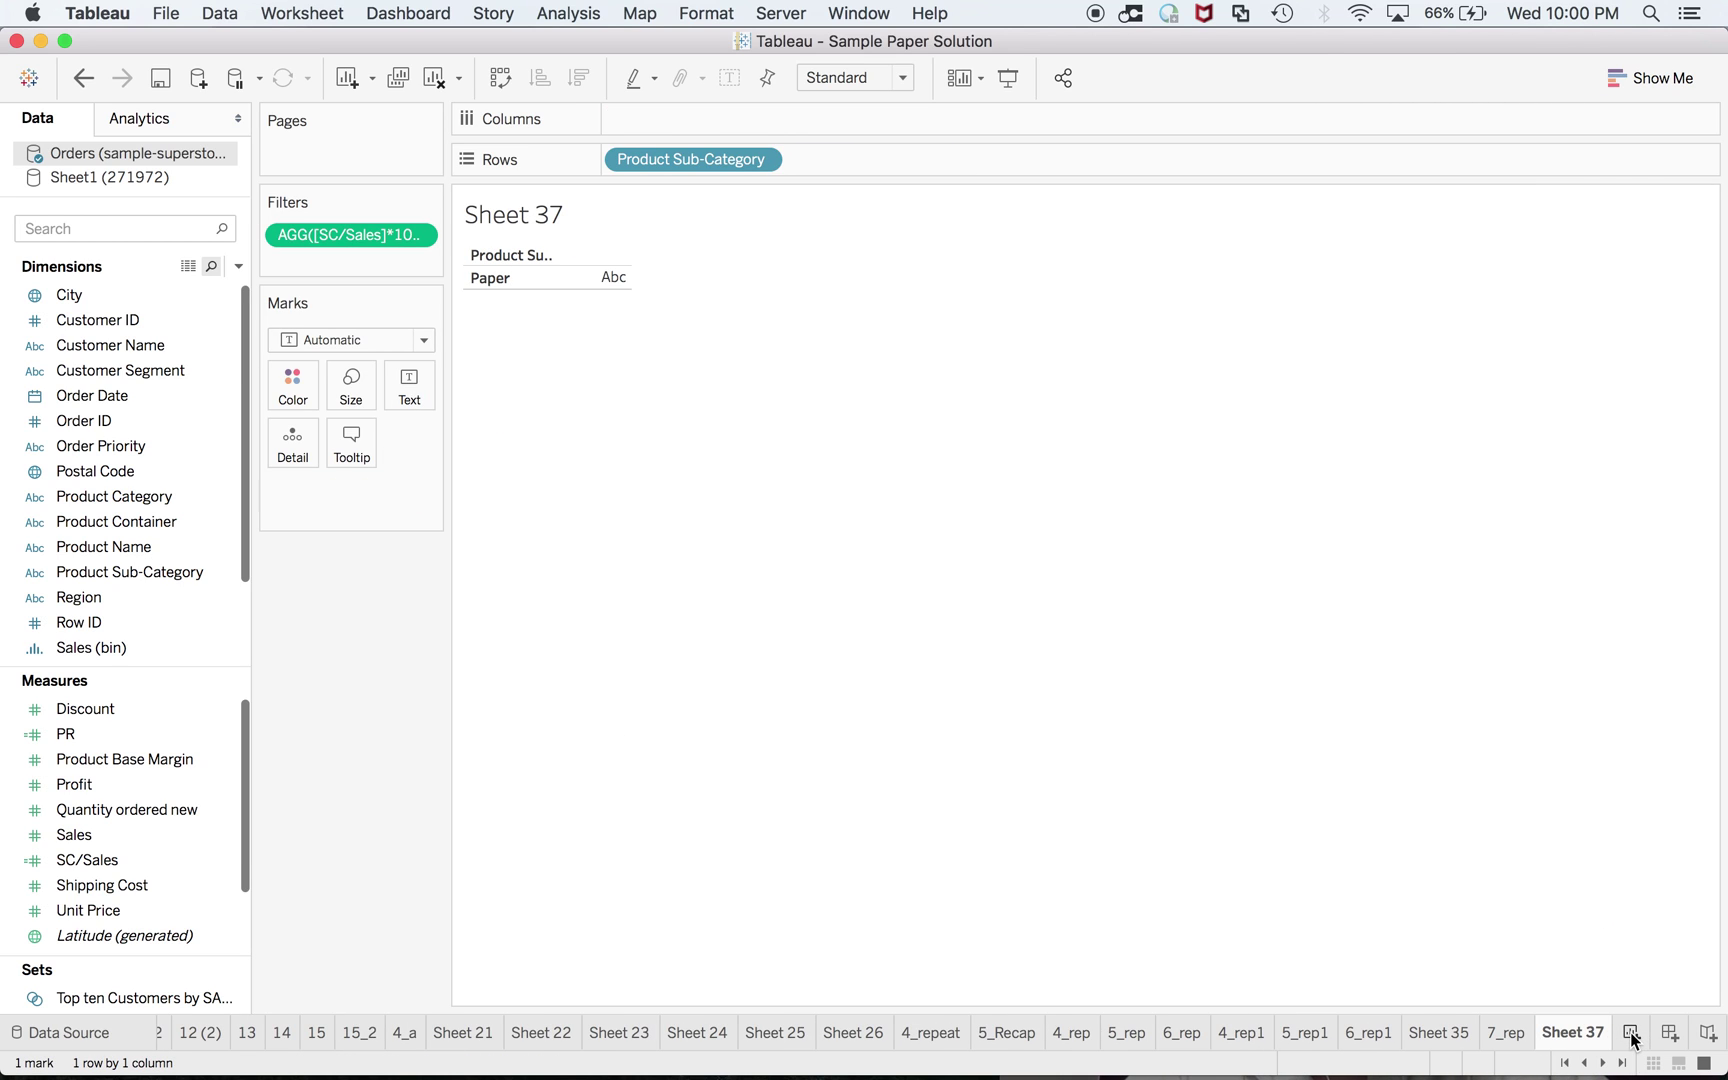
{"action": "left_click", "coordinate": [1606, 1043]}
{"action": "double_click", "coordinate": [1560, 1035]}
{"action": "key", "text": "super+Tab"}
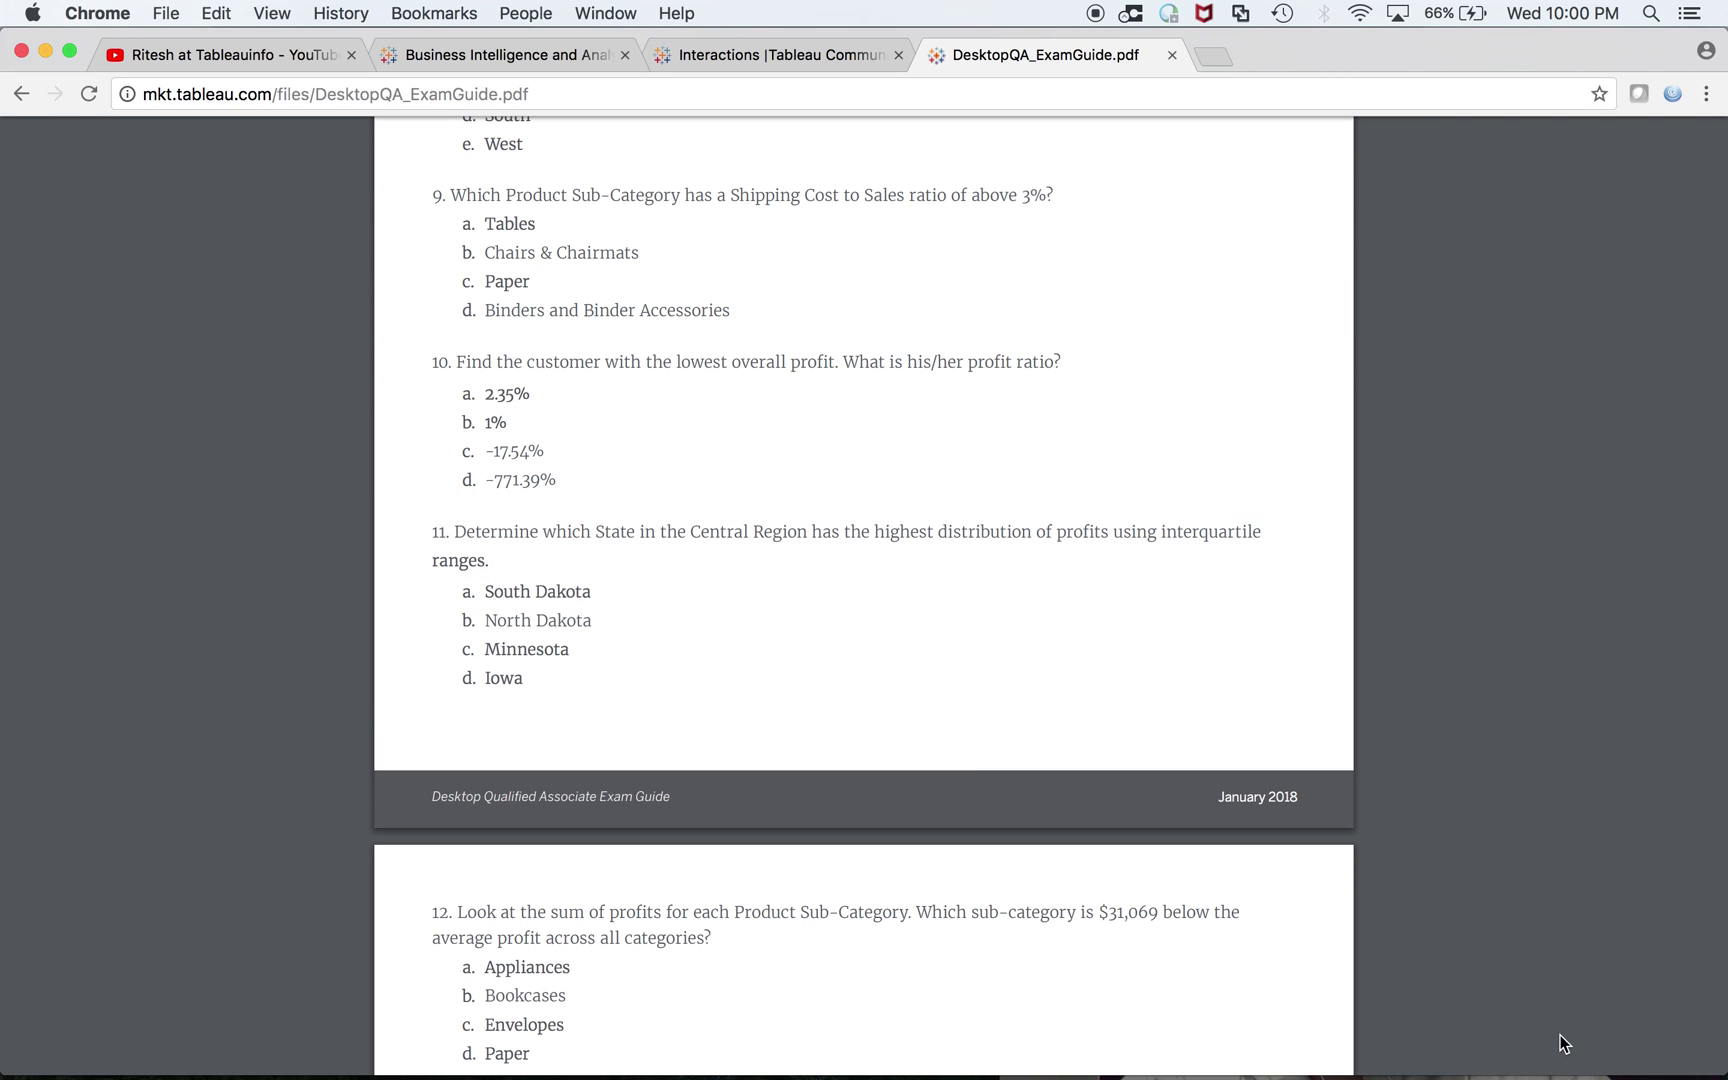
{"action": "key", "text": "super+Tab"}
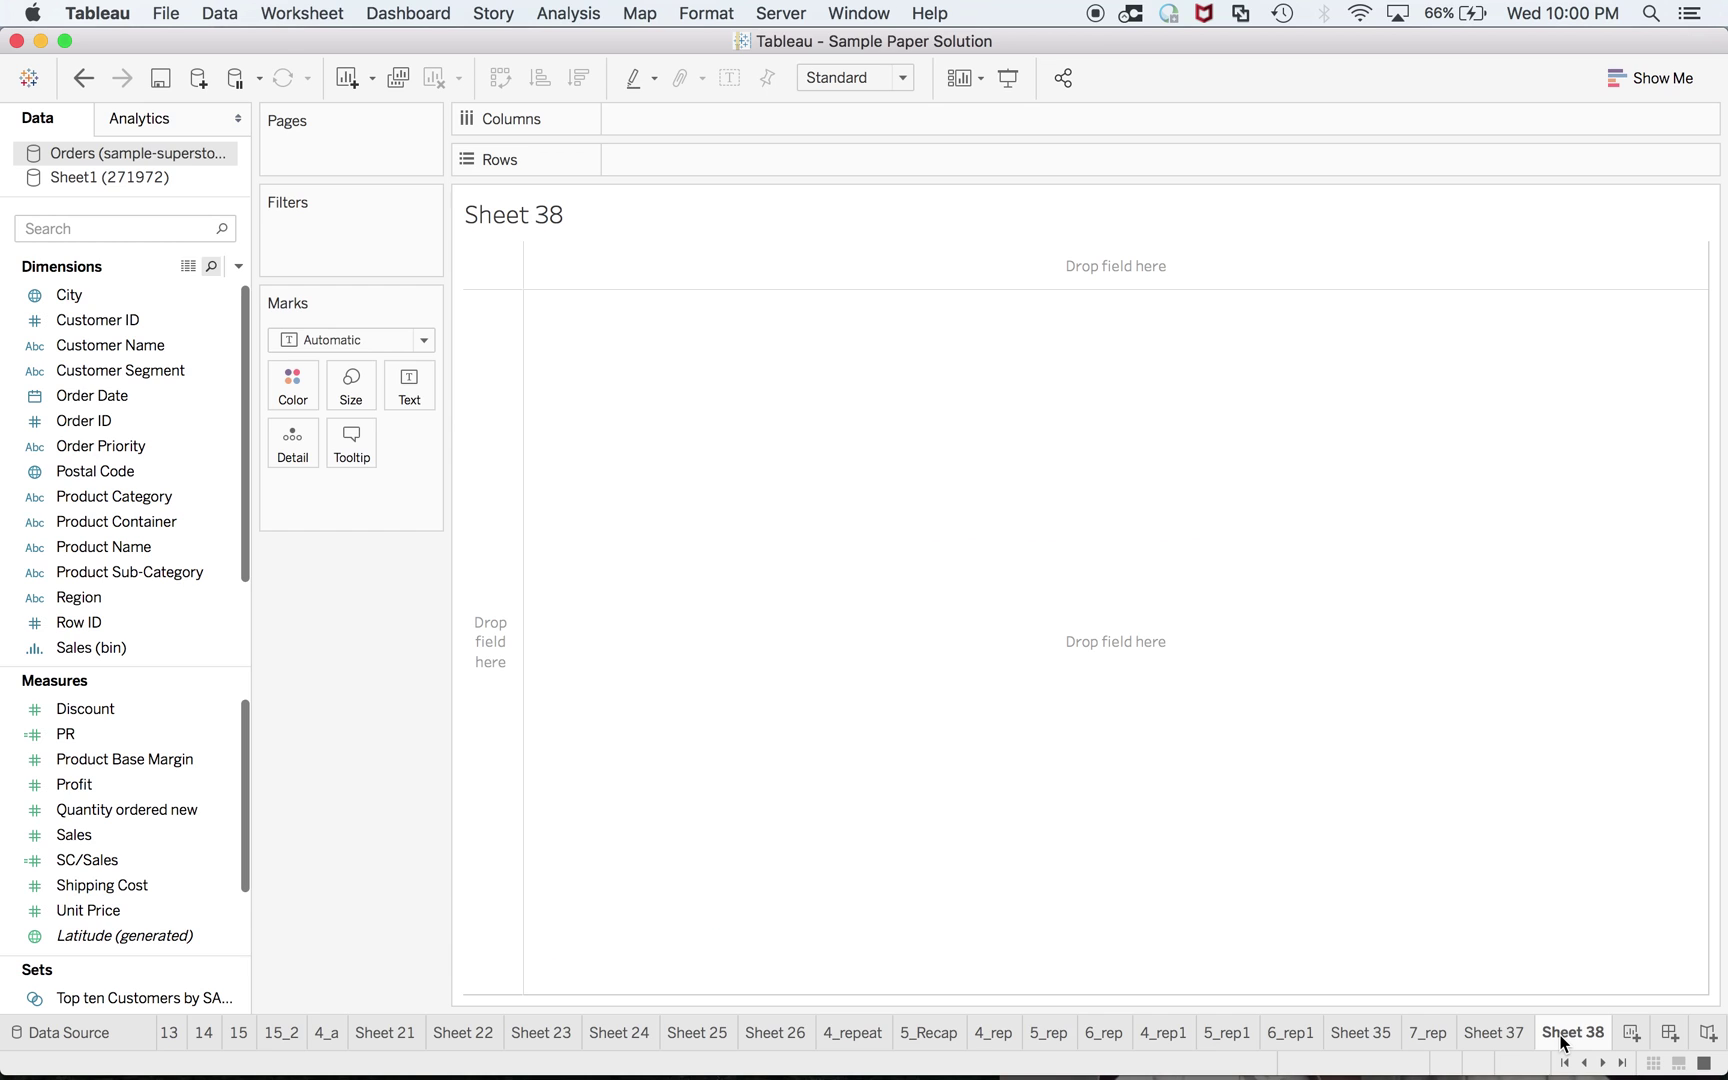
Rename the new worksheet Sheet 38 as 10_rep
{"action": "double_click", "coordinate": [1562, 1040]}
{"action": "type", "text": "10_rep"}
{"action": "key", "text": "Return"}
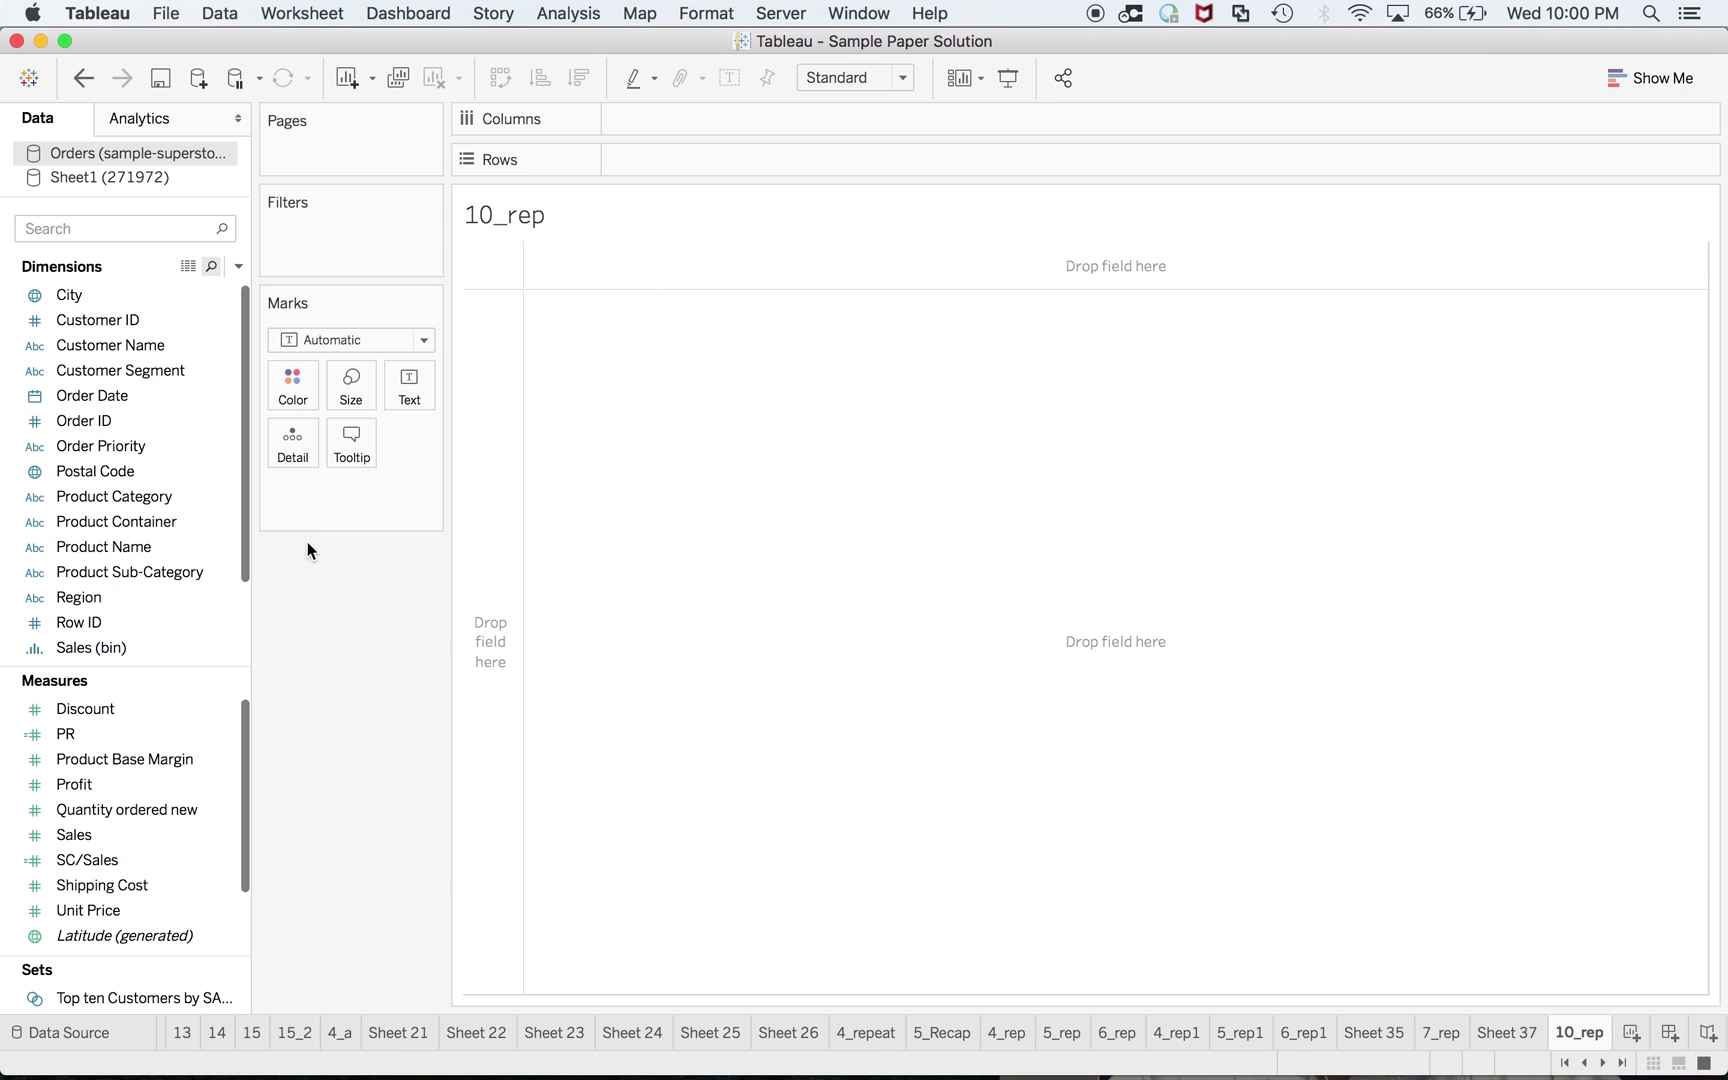
Recheck question 10 in Chrome, and back in Tableau list every Customer Name in rows with its sum of Profit
{"action": "key", "text": "super+Tab"}
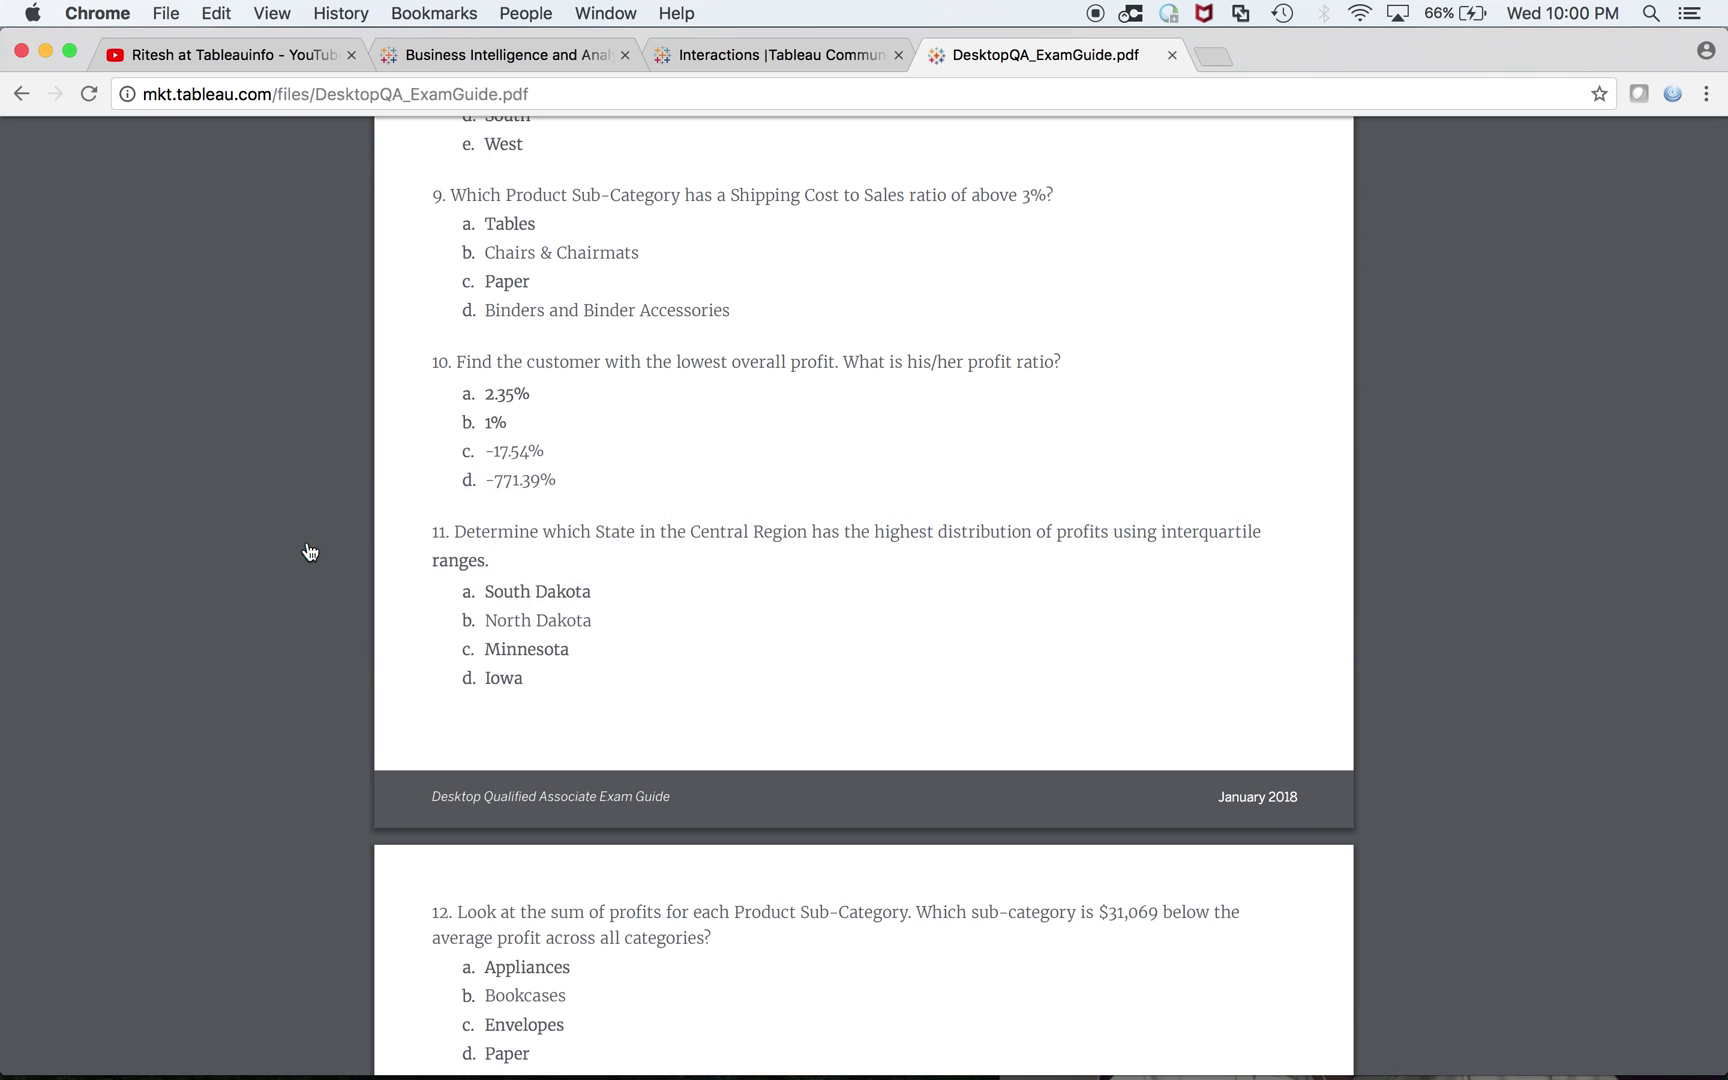
{"action": "key", "text": "super+Tab"}
{"action": "double_click", "coordinate": [99, 352]}
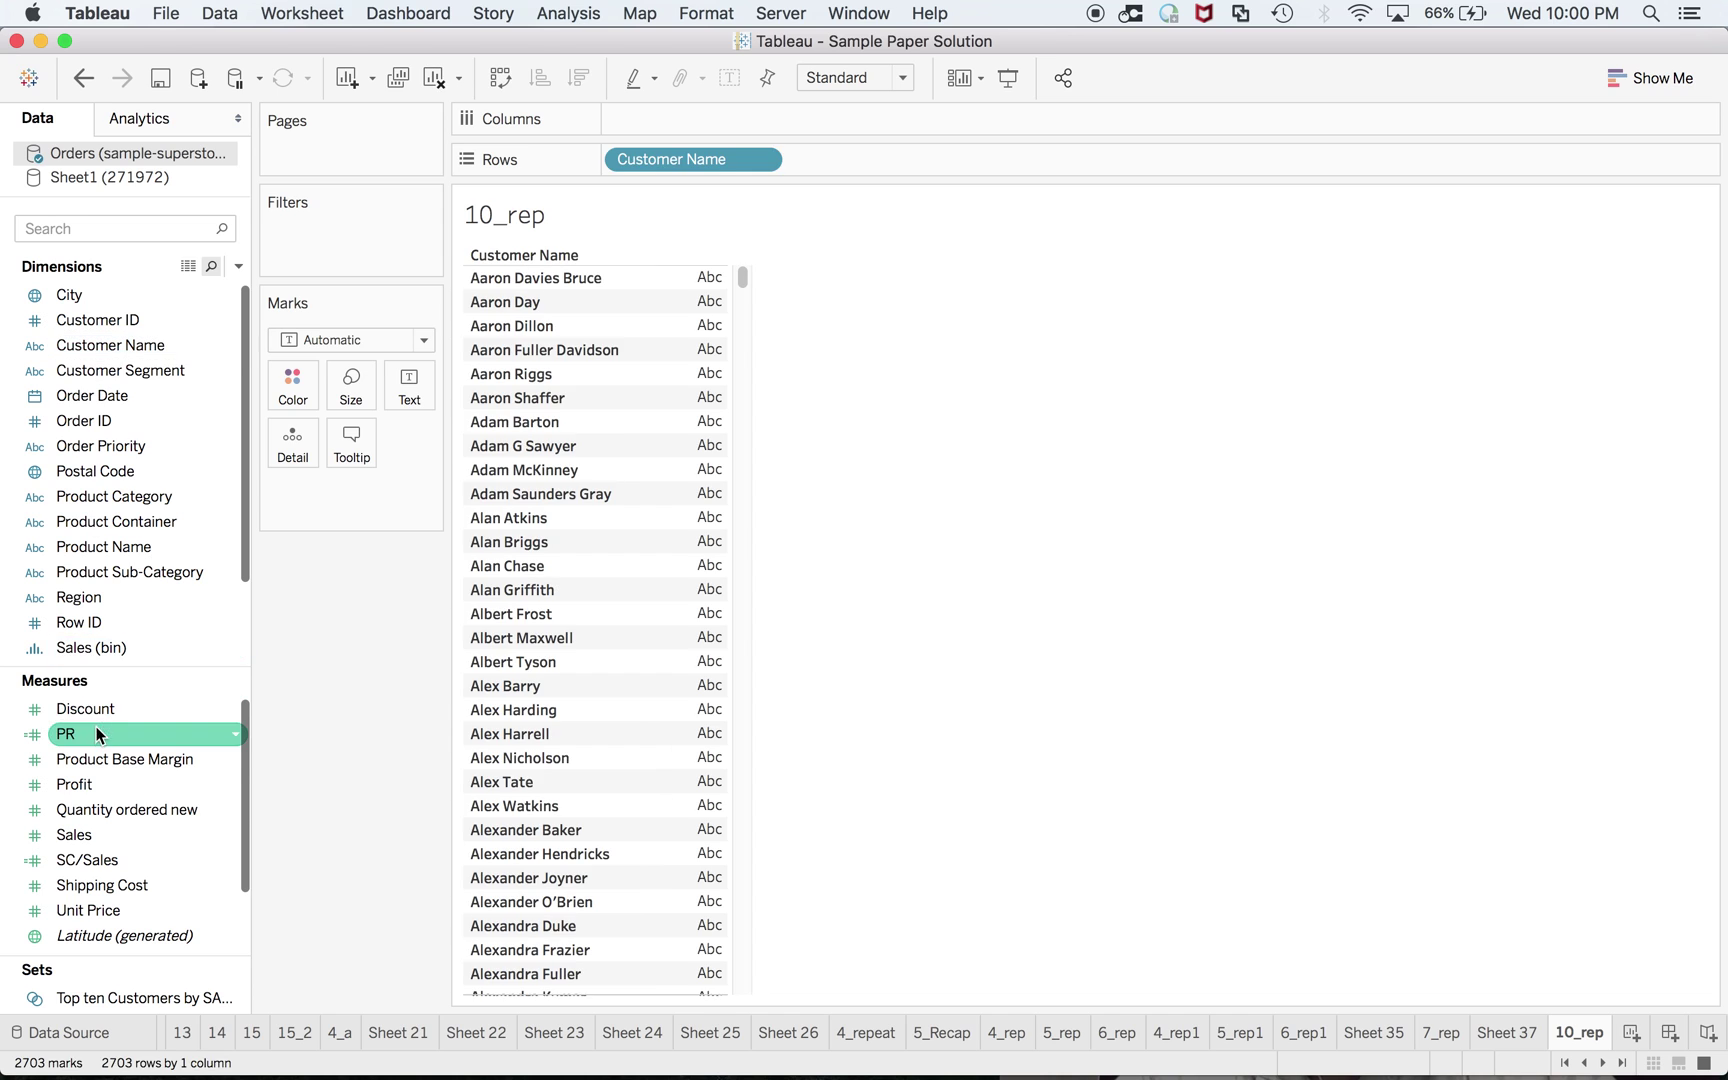
{"action": "double_click", "coordinate": [99, 784]}
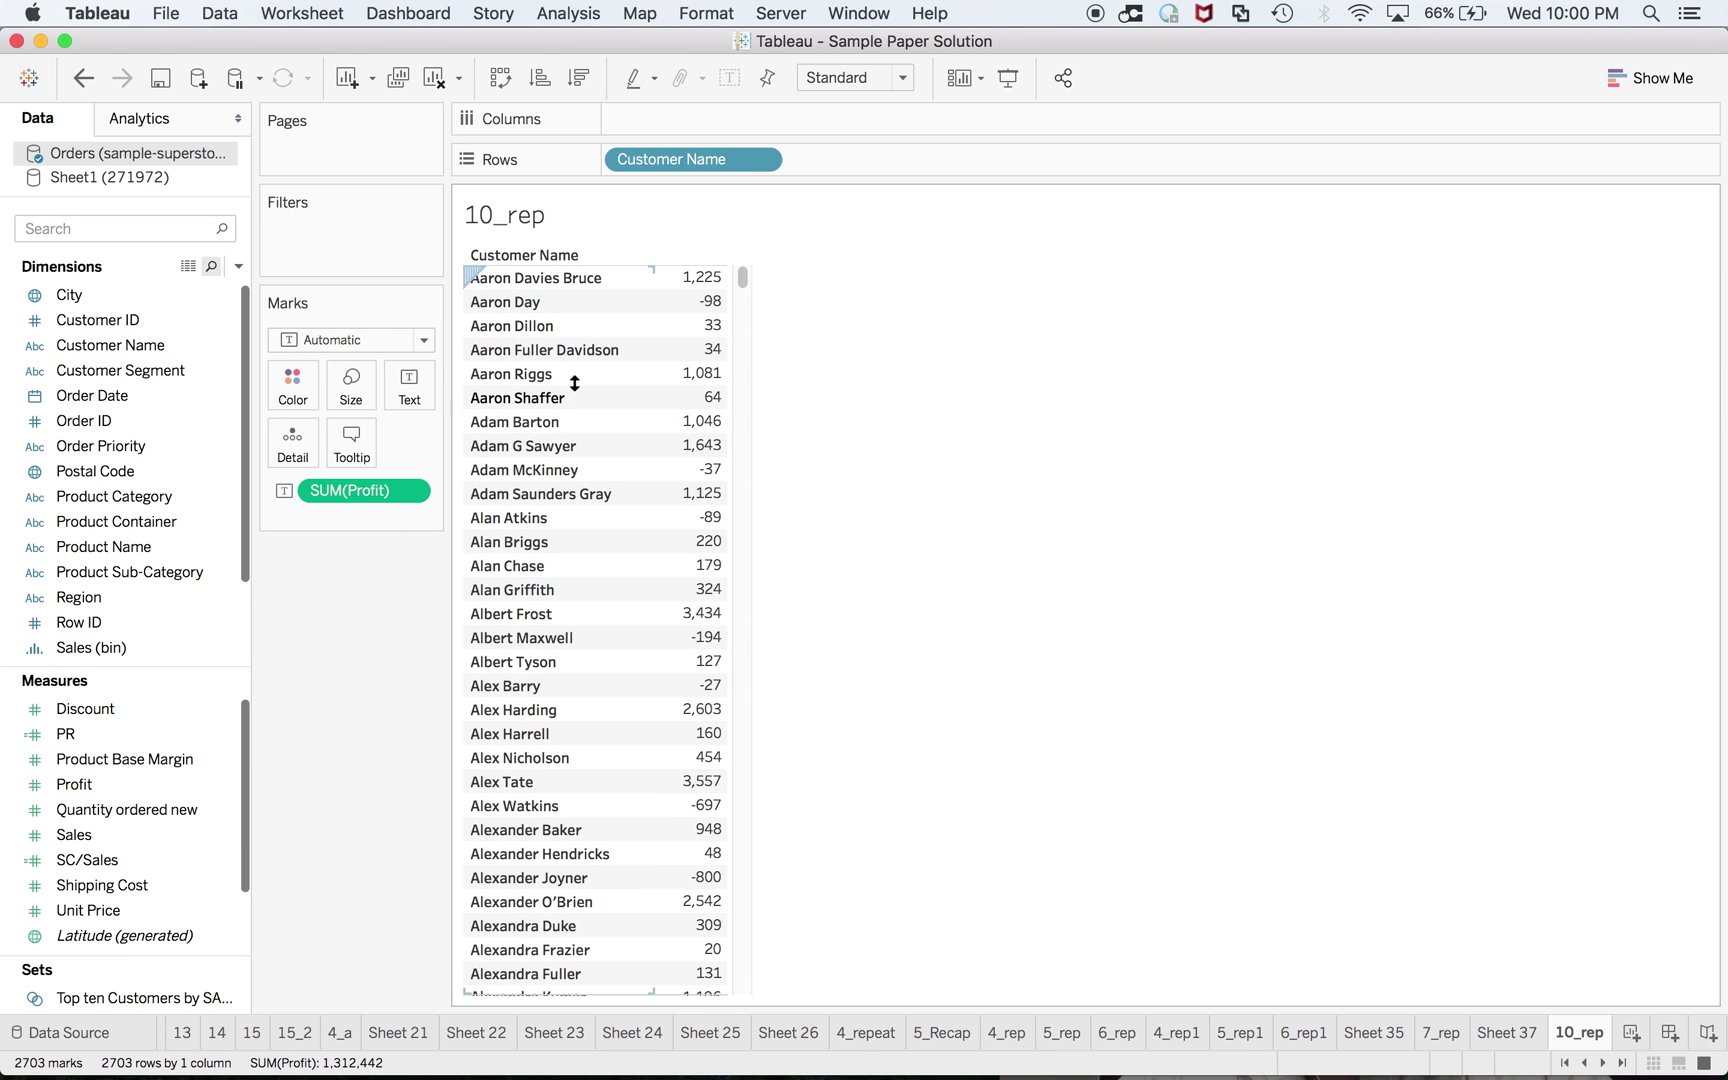
Sort Customer Name in ascending order by the sum of the Profit field
{"action": "left_click", "coordinate": [763, 160]}
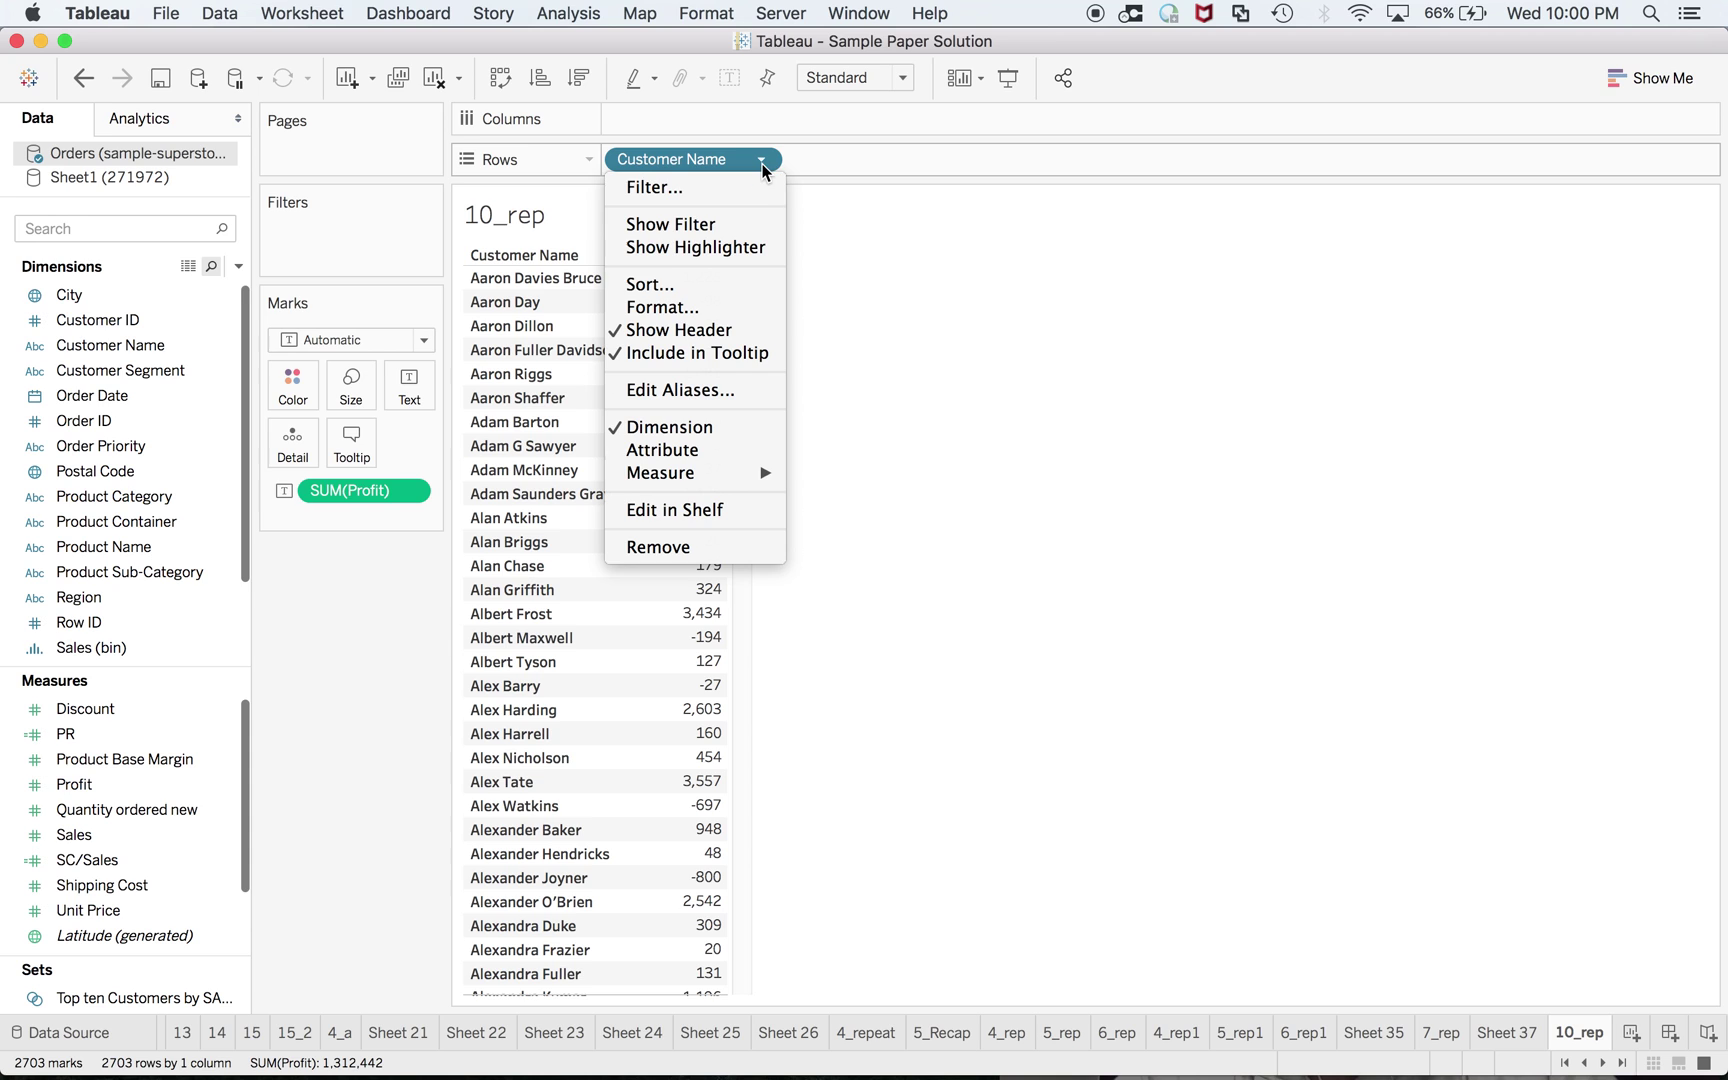
{"action": "left_click", "coordinate": [655, 284]}
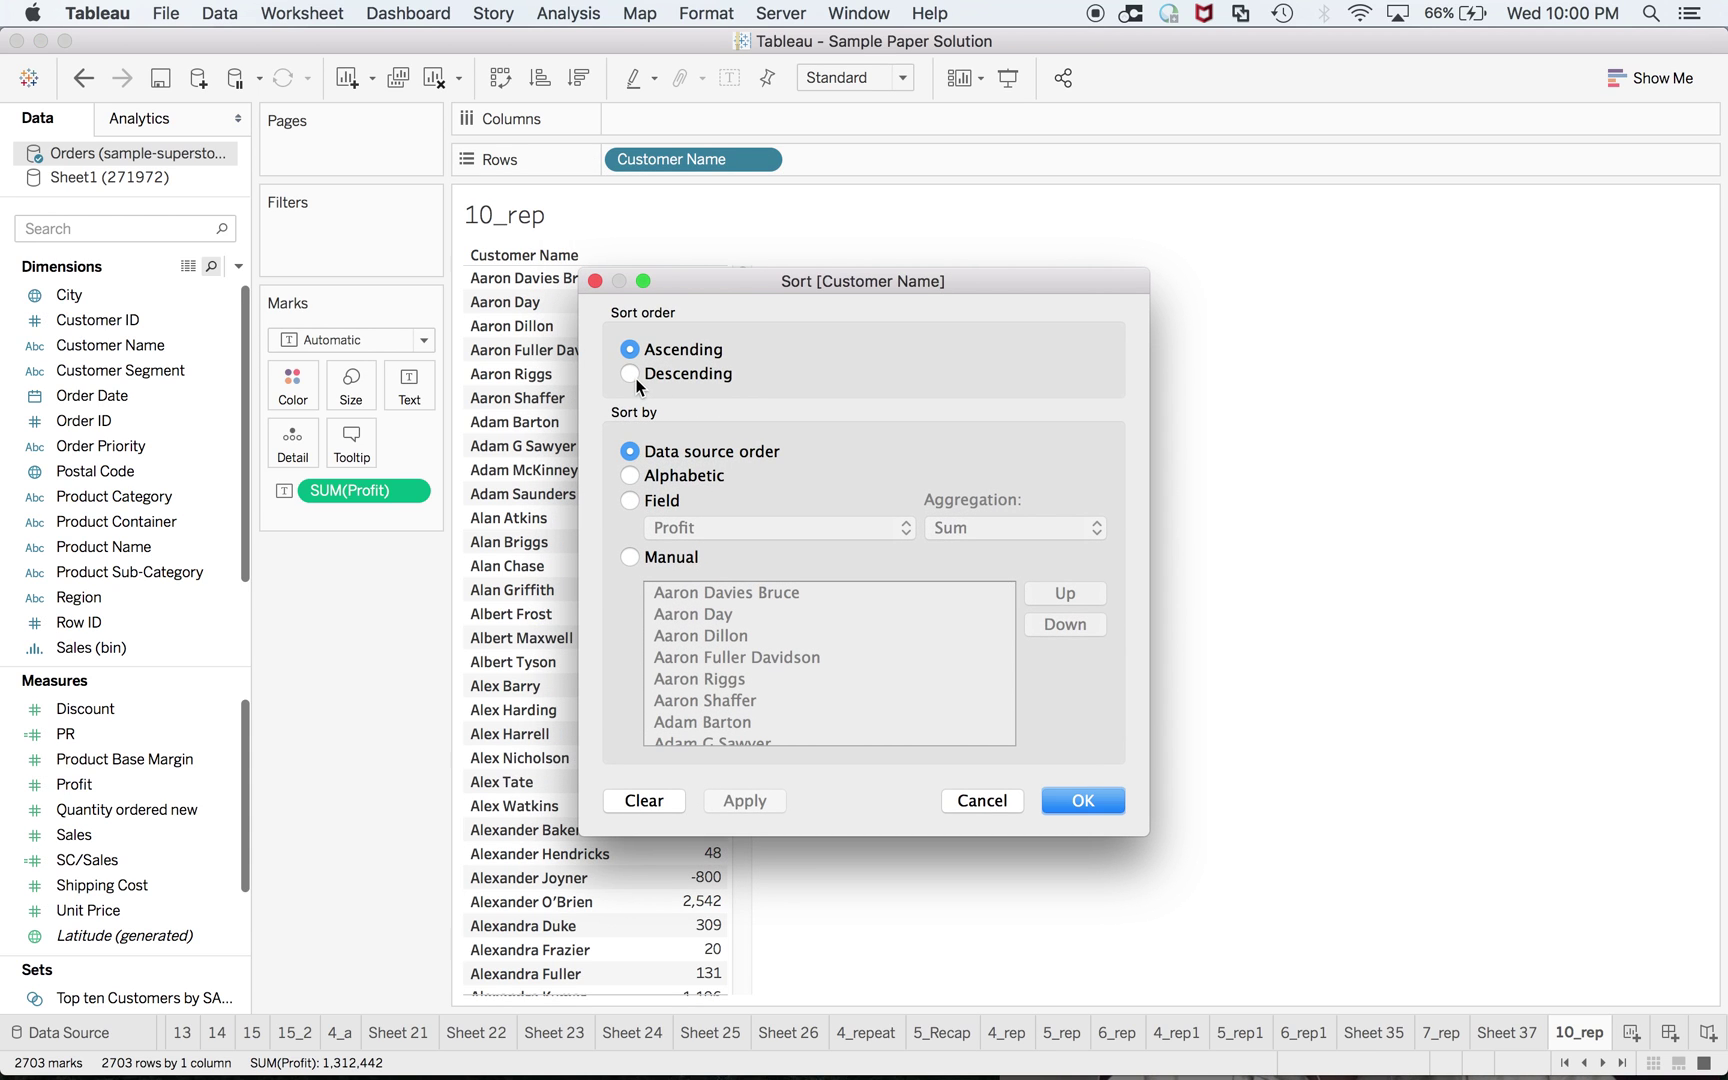
{"action": "left_click", "coordinate": [632, 504]}
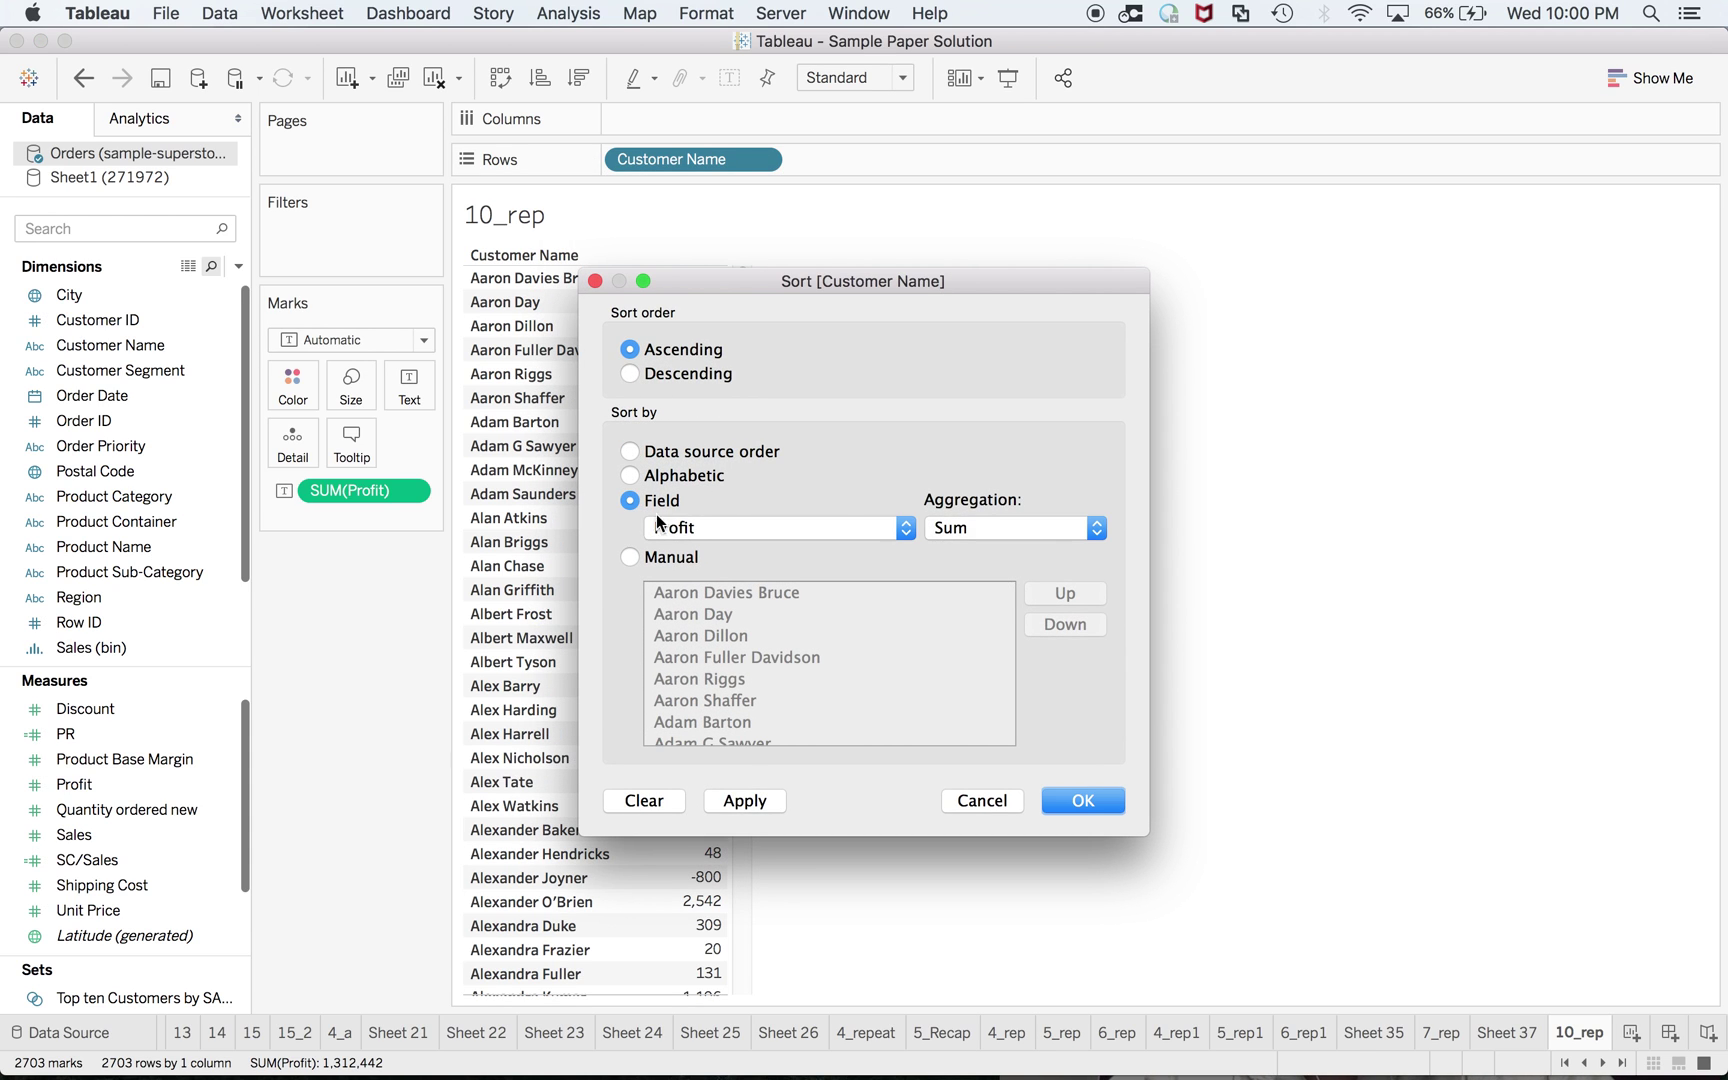
{"action": "left_click", "coordinate": [1100, 805]}
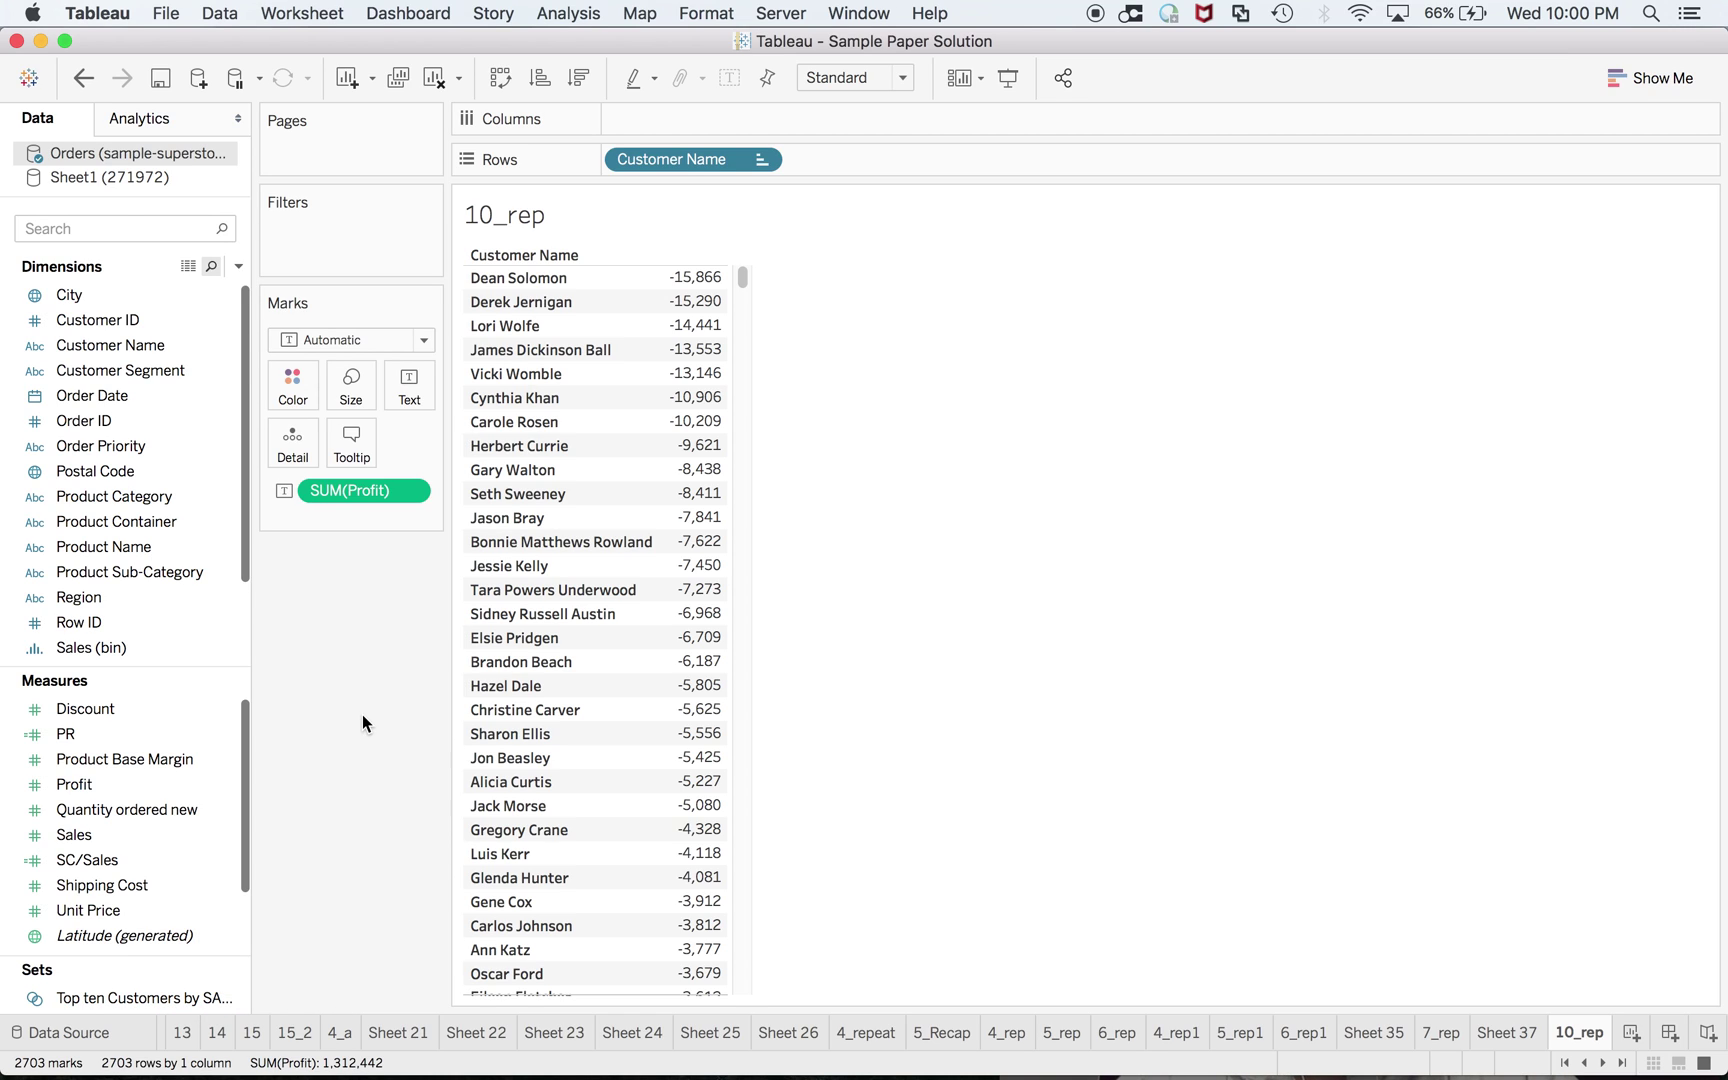
Change the displayed SUM(Profit) measure into the profit ratio SUM([Profit])/sum([Sales])
{"action": "double_click", "coordinate": [378, 491]}
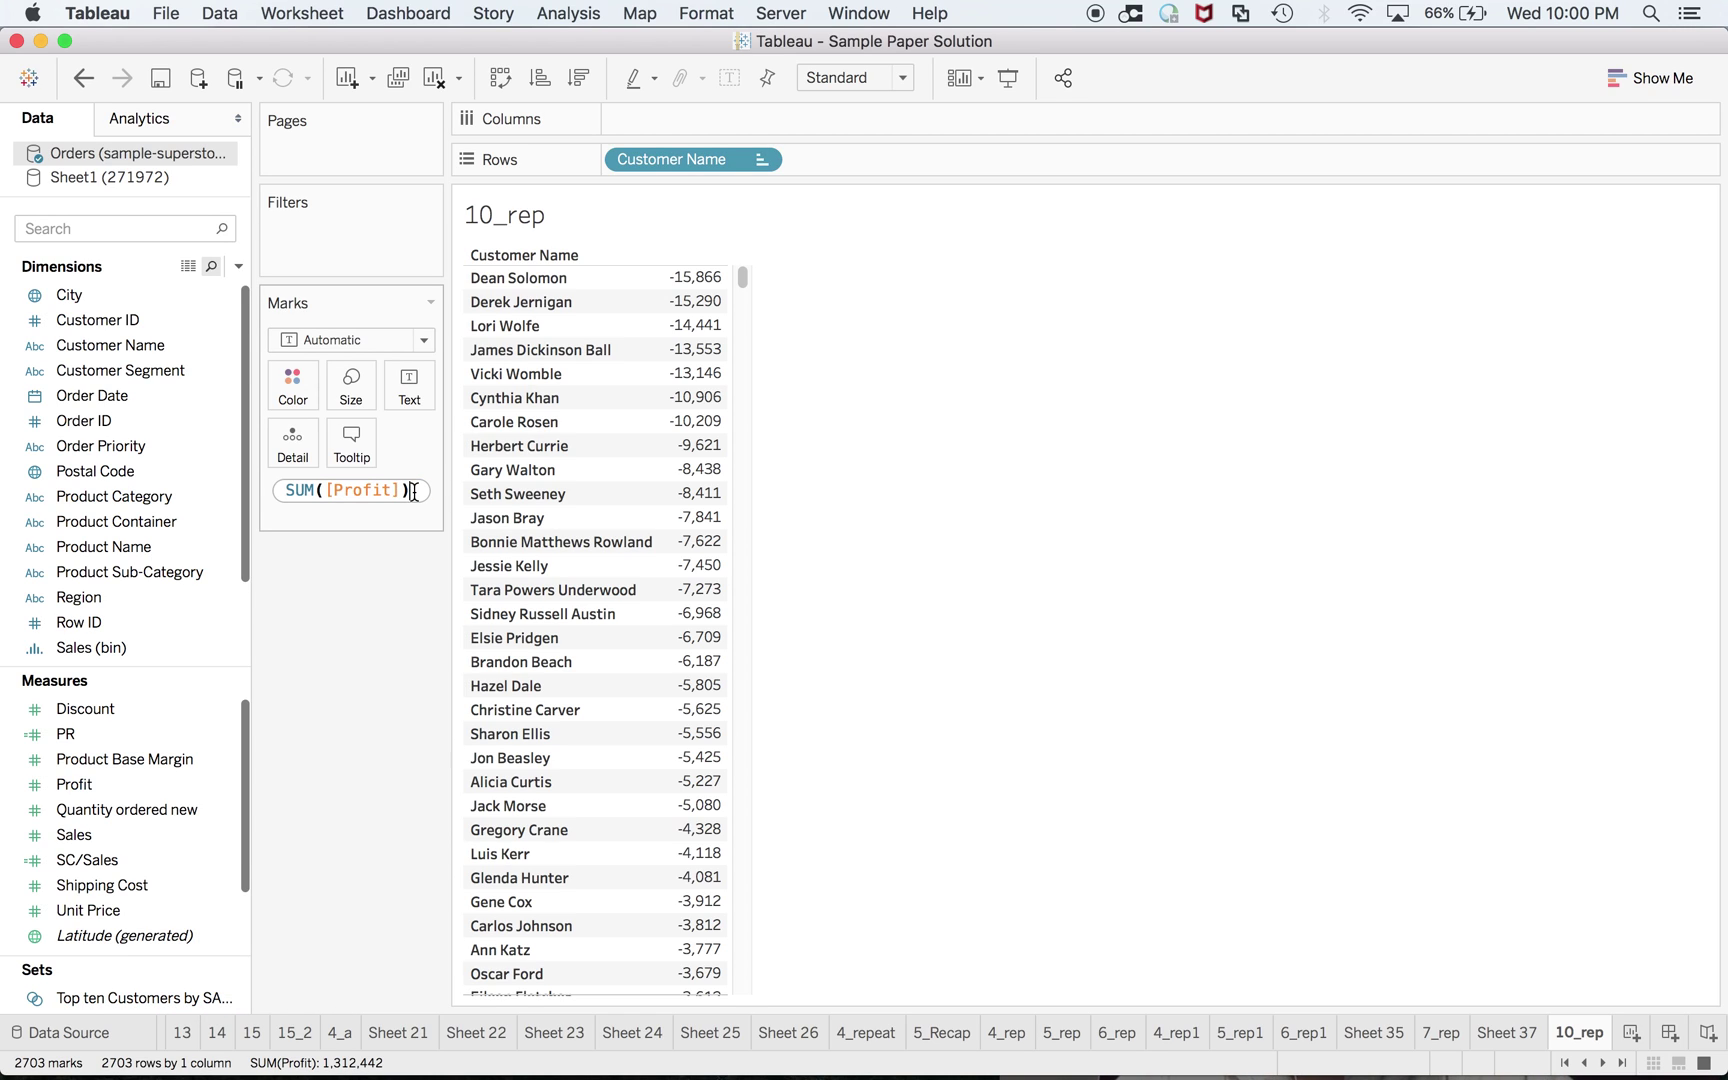
{"action": "type", "text": "/sum("}
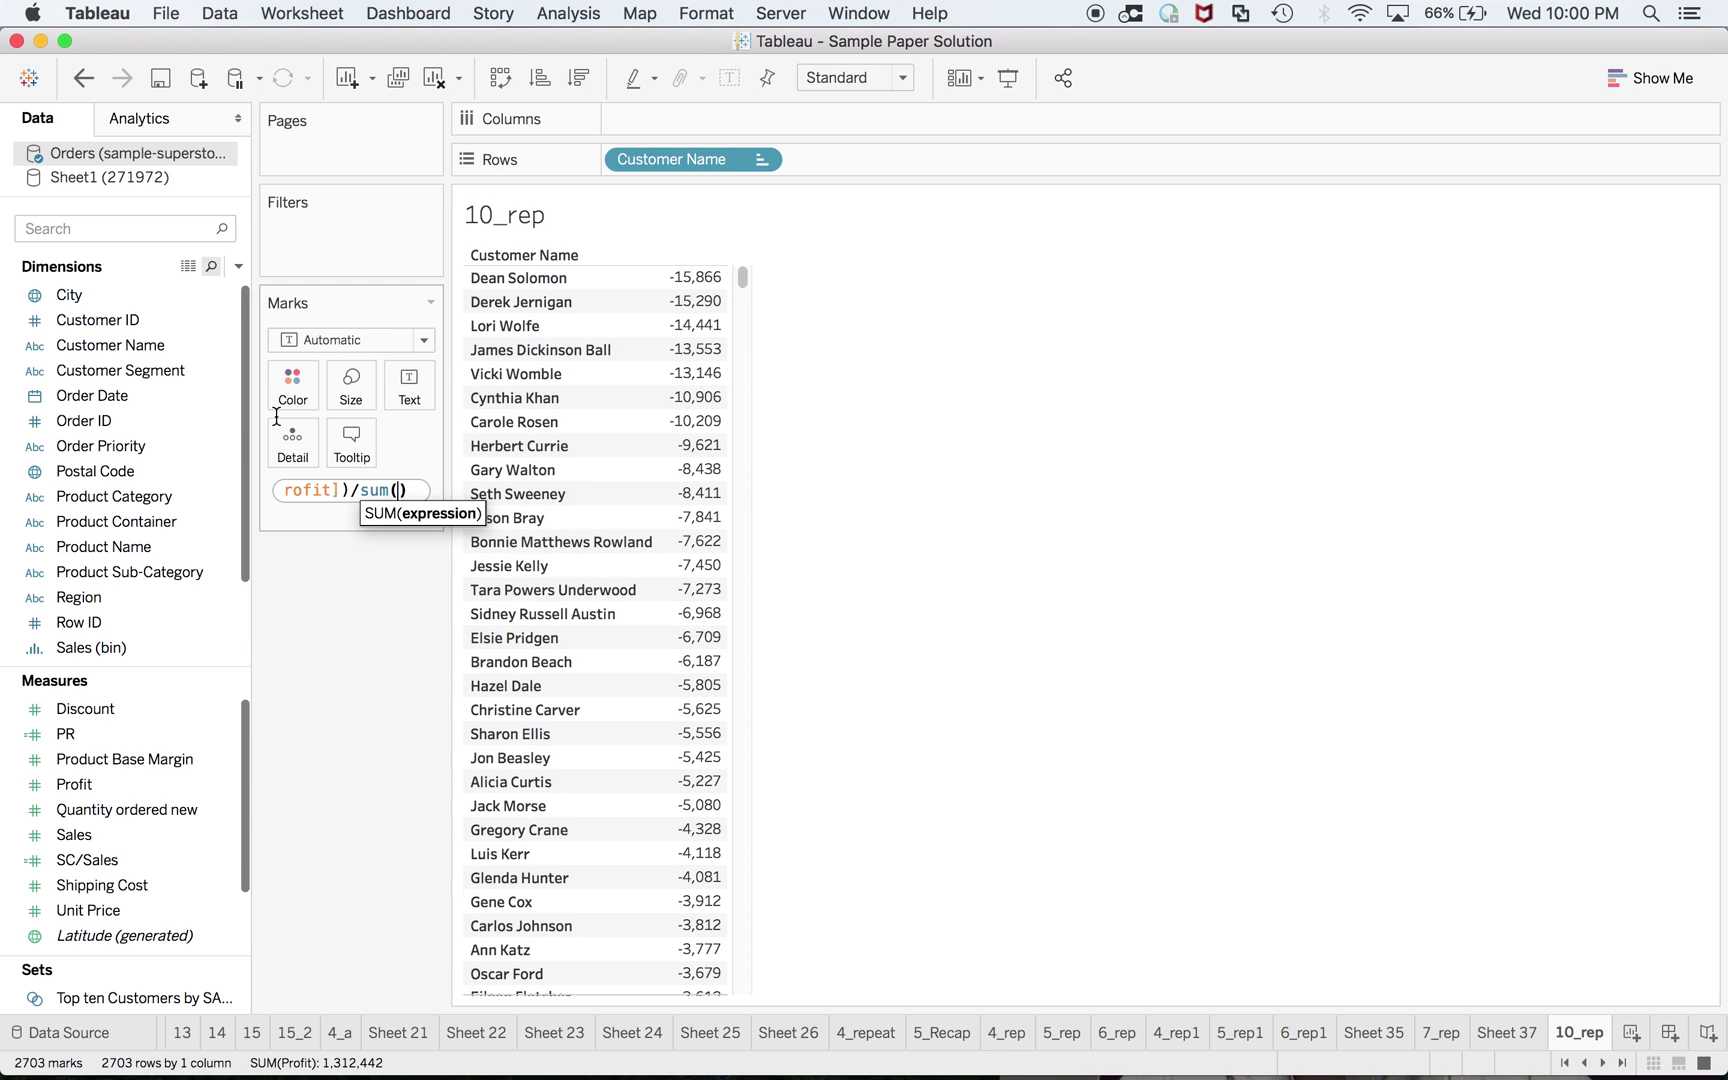
{"action": "type", "text": "sales"}
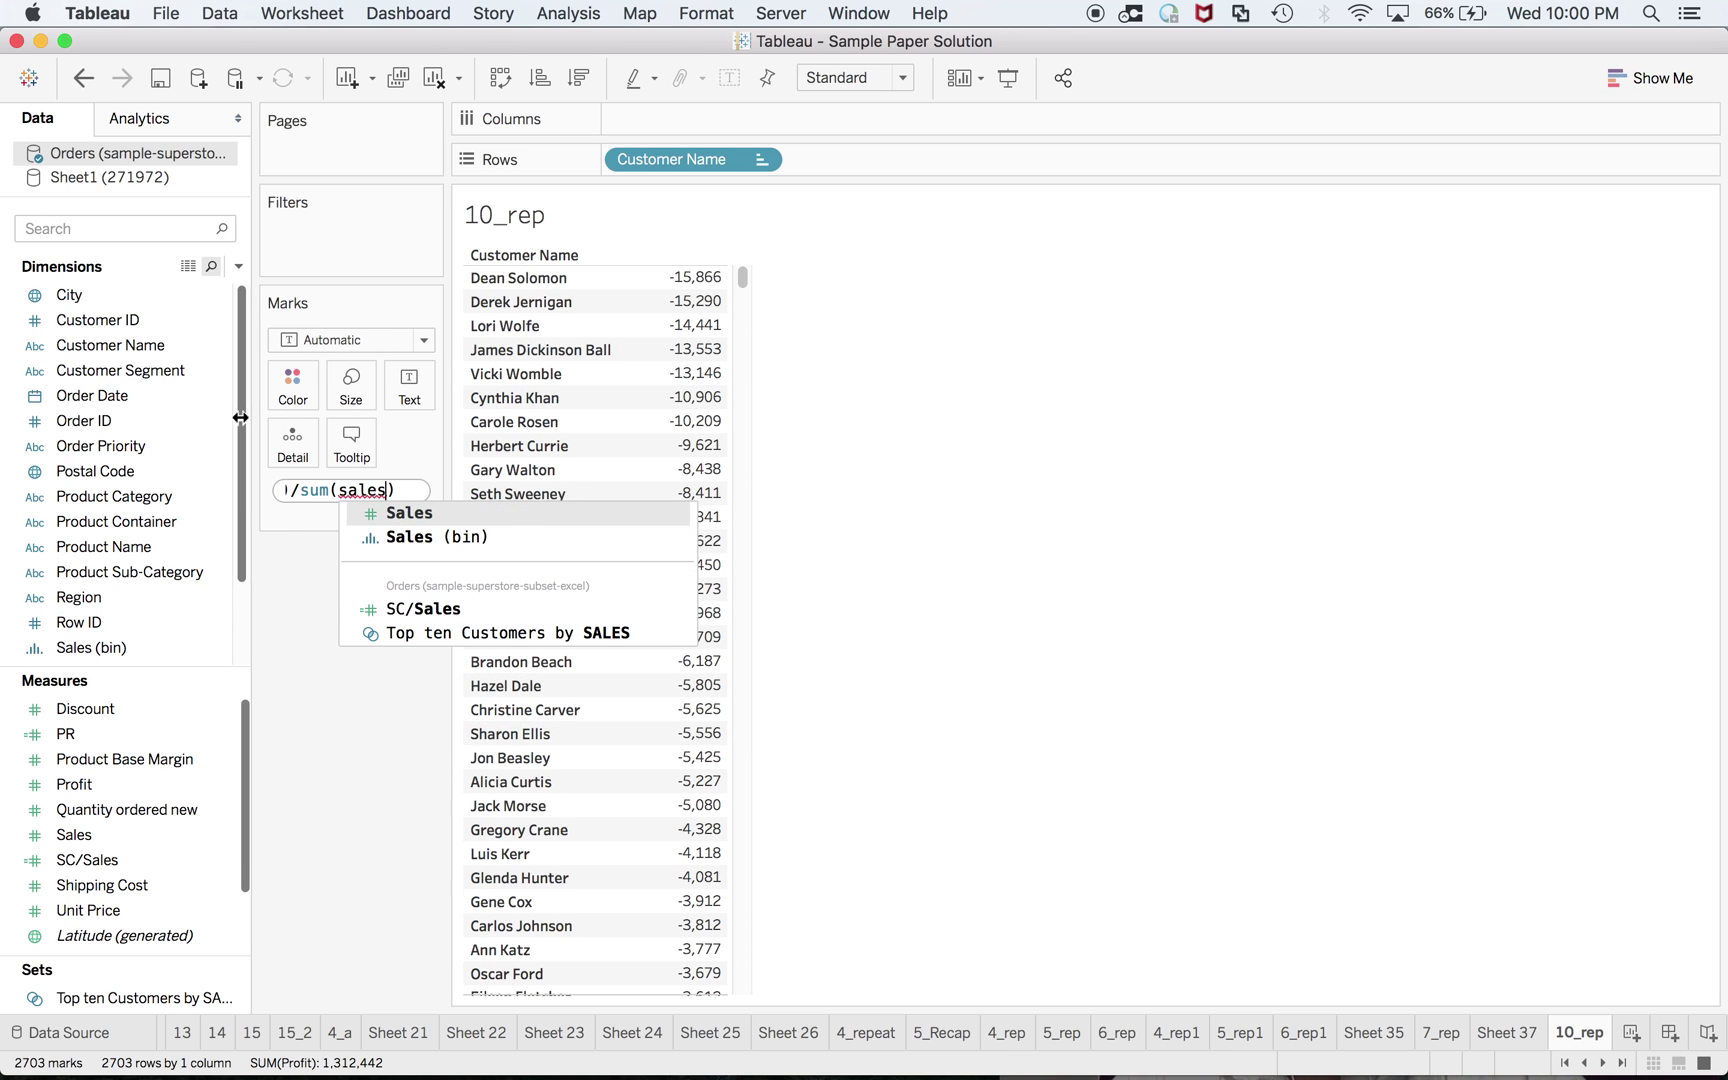
{"action": "type", "text": ")"}
{"action": "key", "text": "Left"}
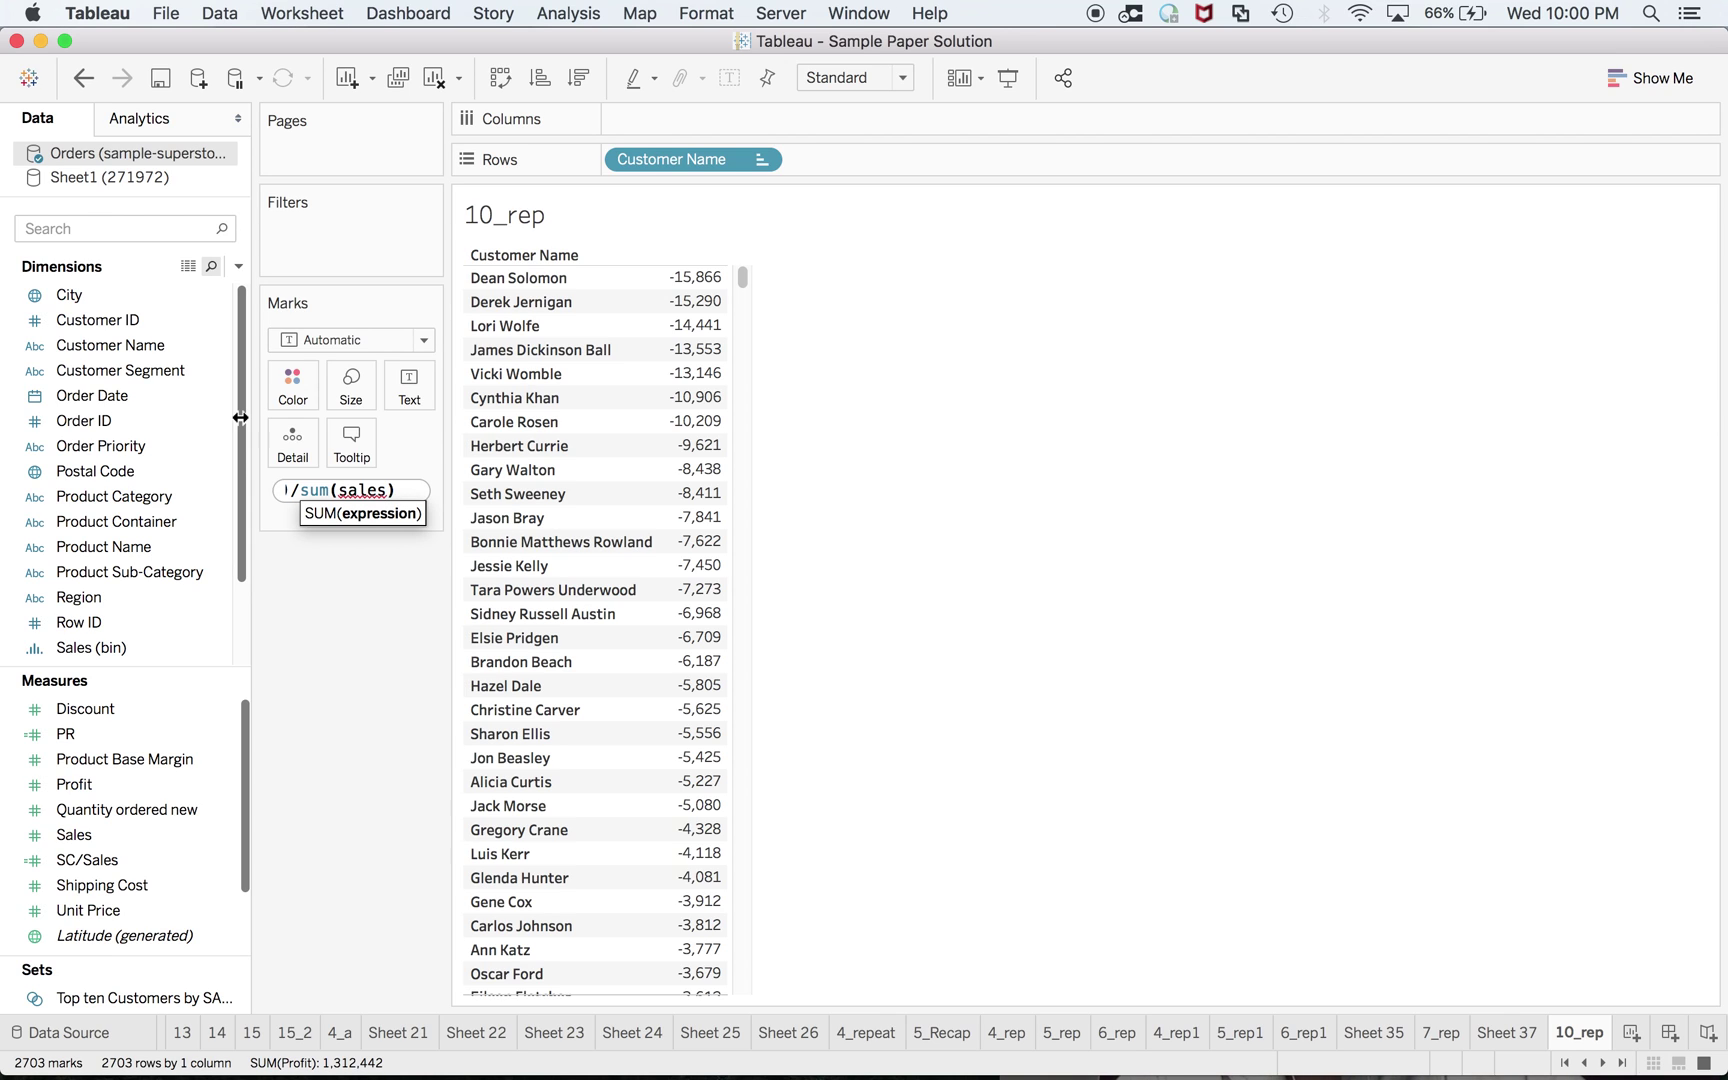
{"action": "key", "text": "BackSpace"}
{"action": "key", "text": "Return"}
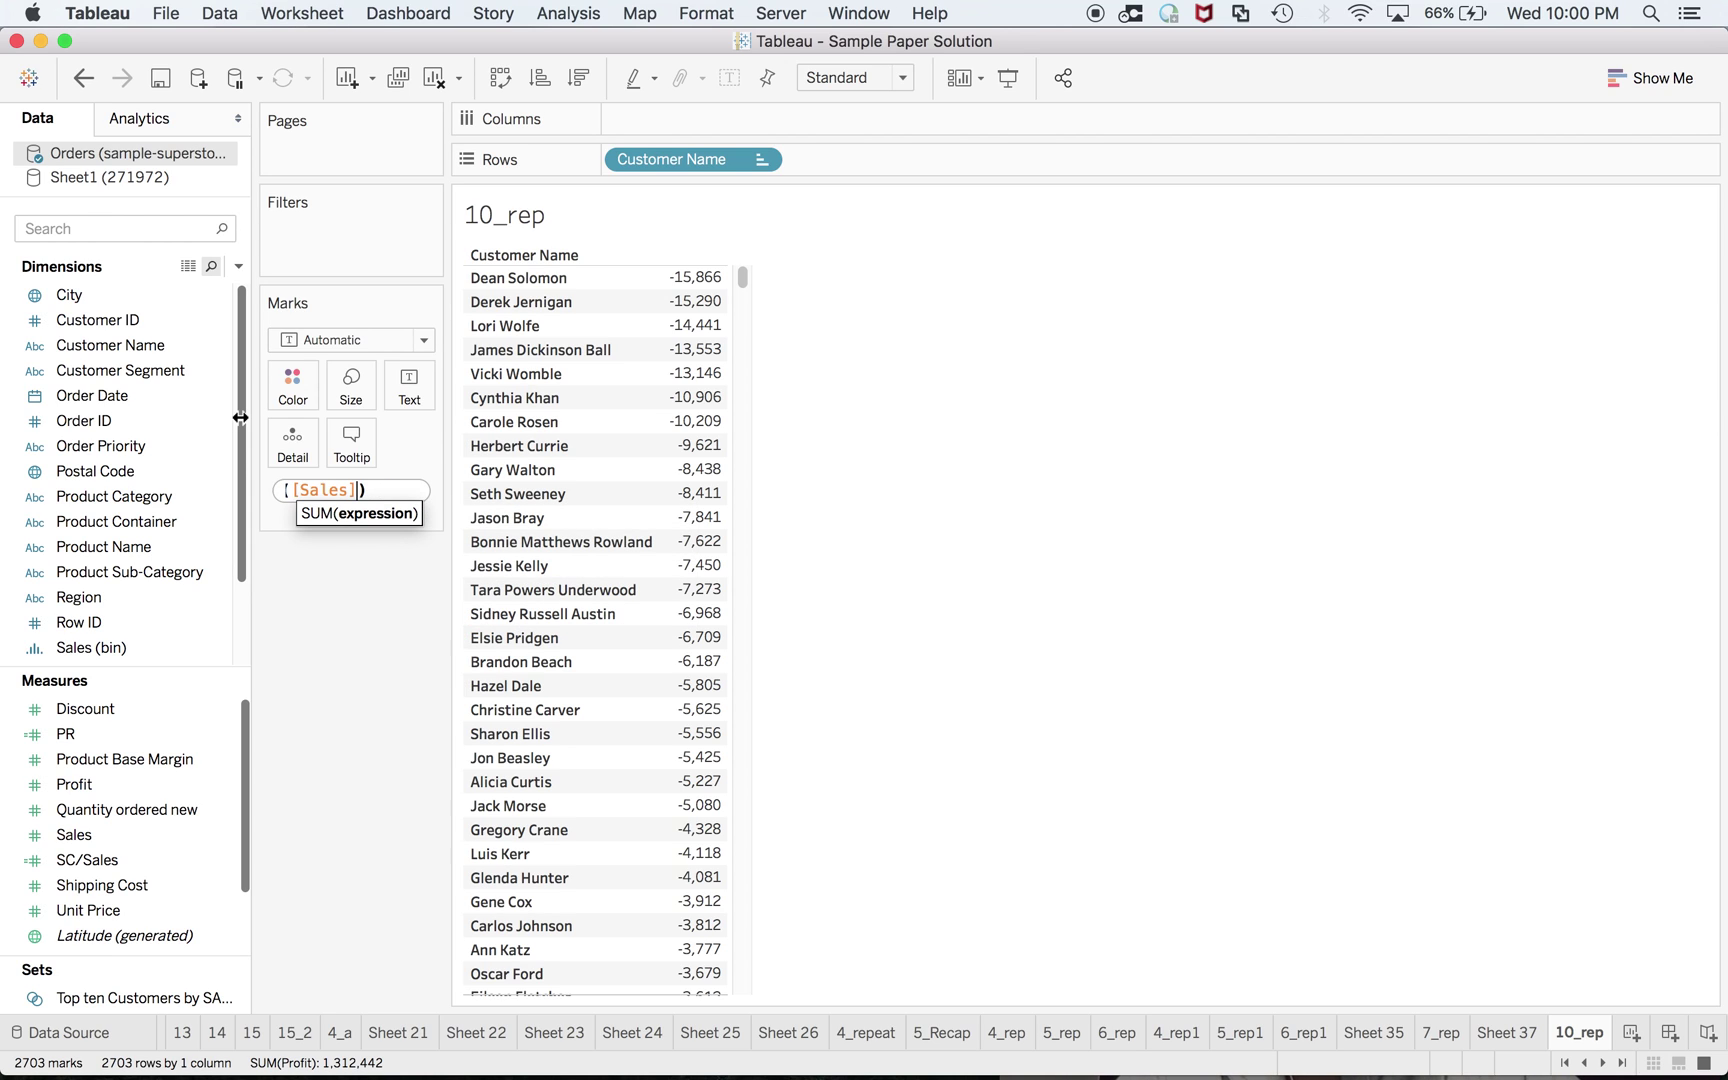
{"action": "key", "text": "Right"}
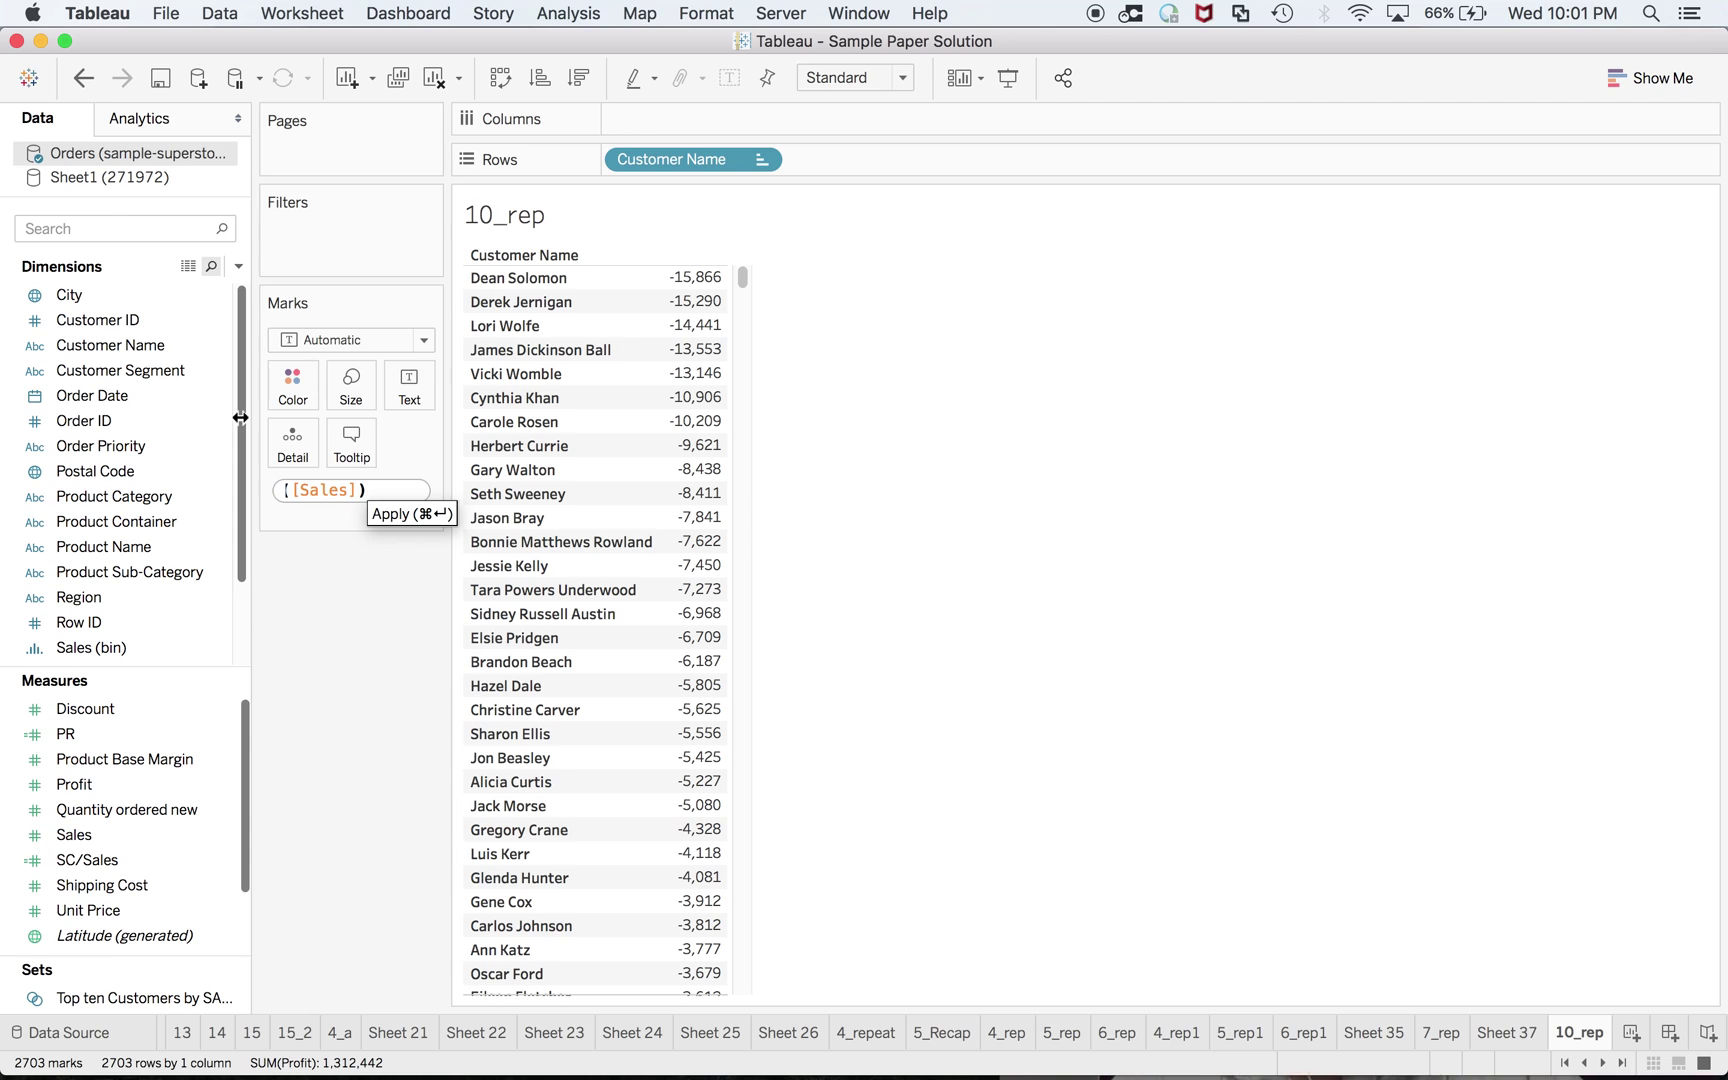
{"action": "key", "text": "Return"}
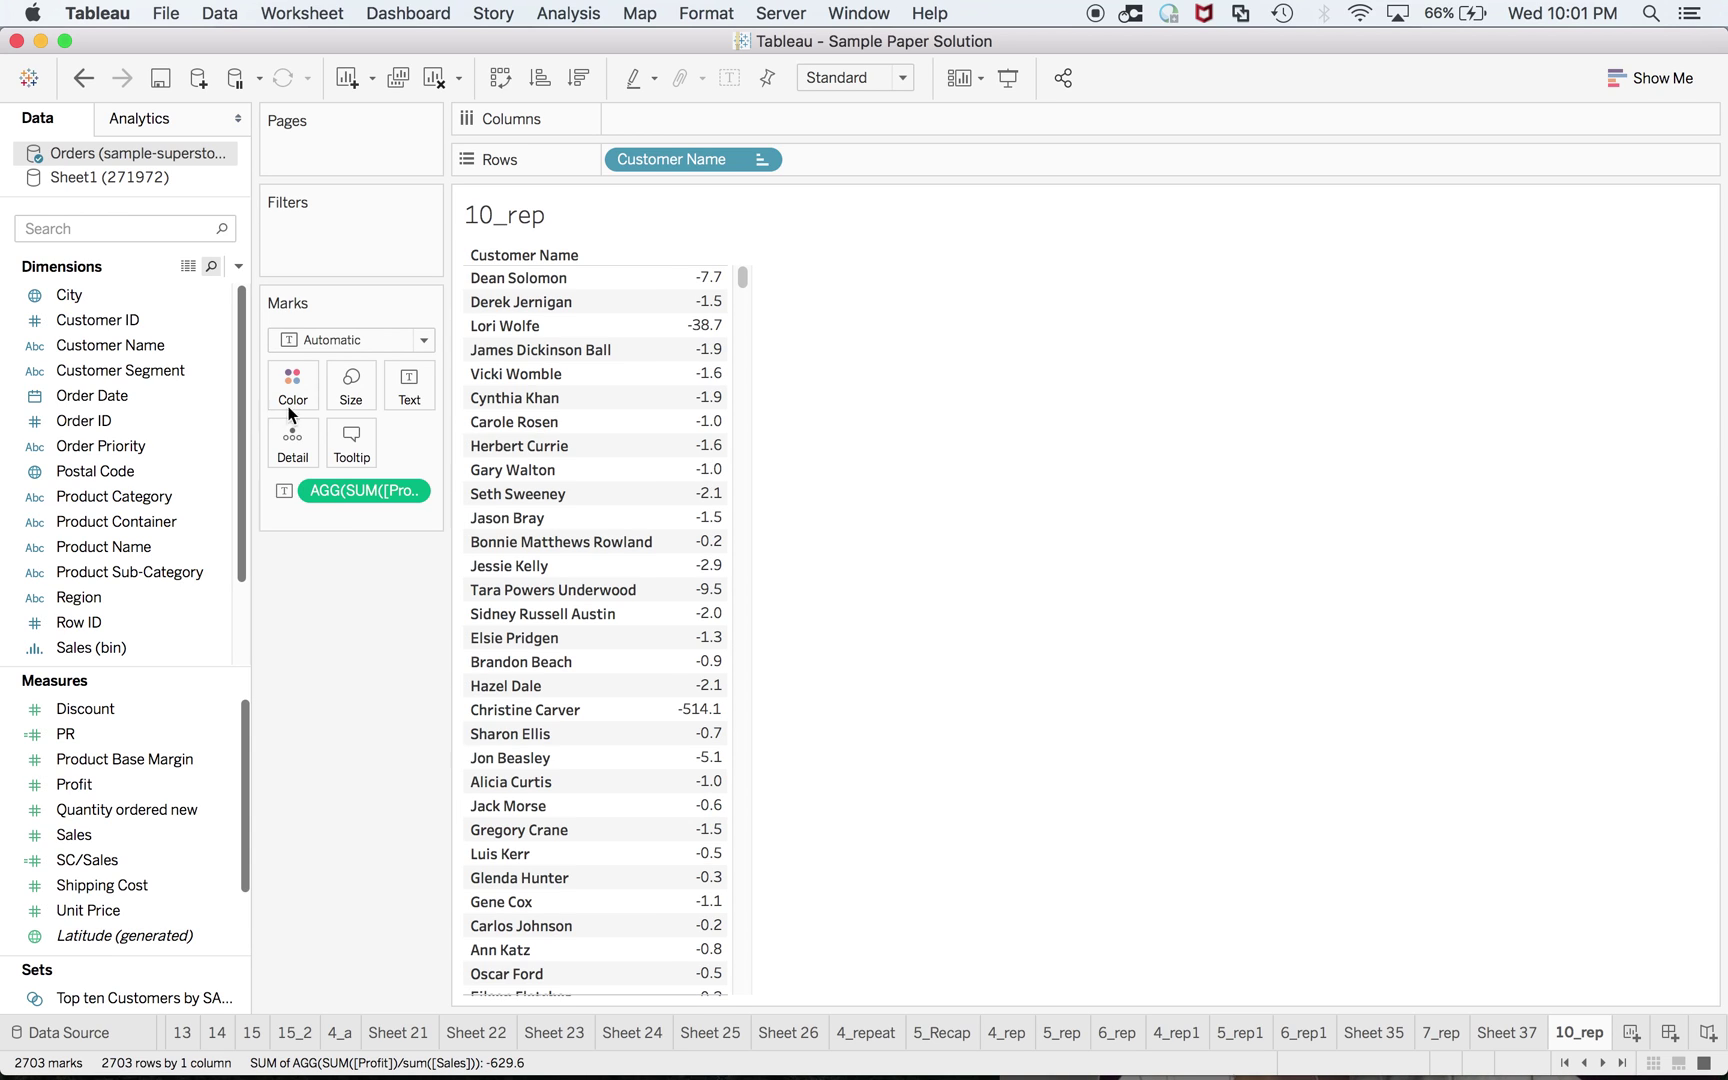
Multiply the profit ratio calculation by 100 to express it as a percentage
{"action": "double_click", "coordinate": [389, 490]}
{"action": "type", "text": "*"}
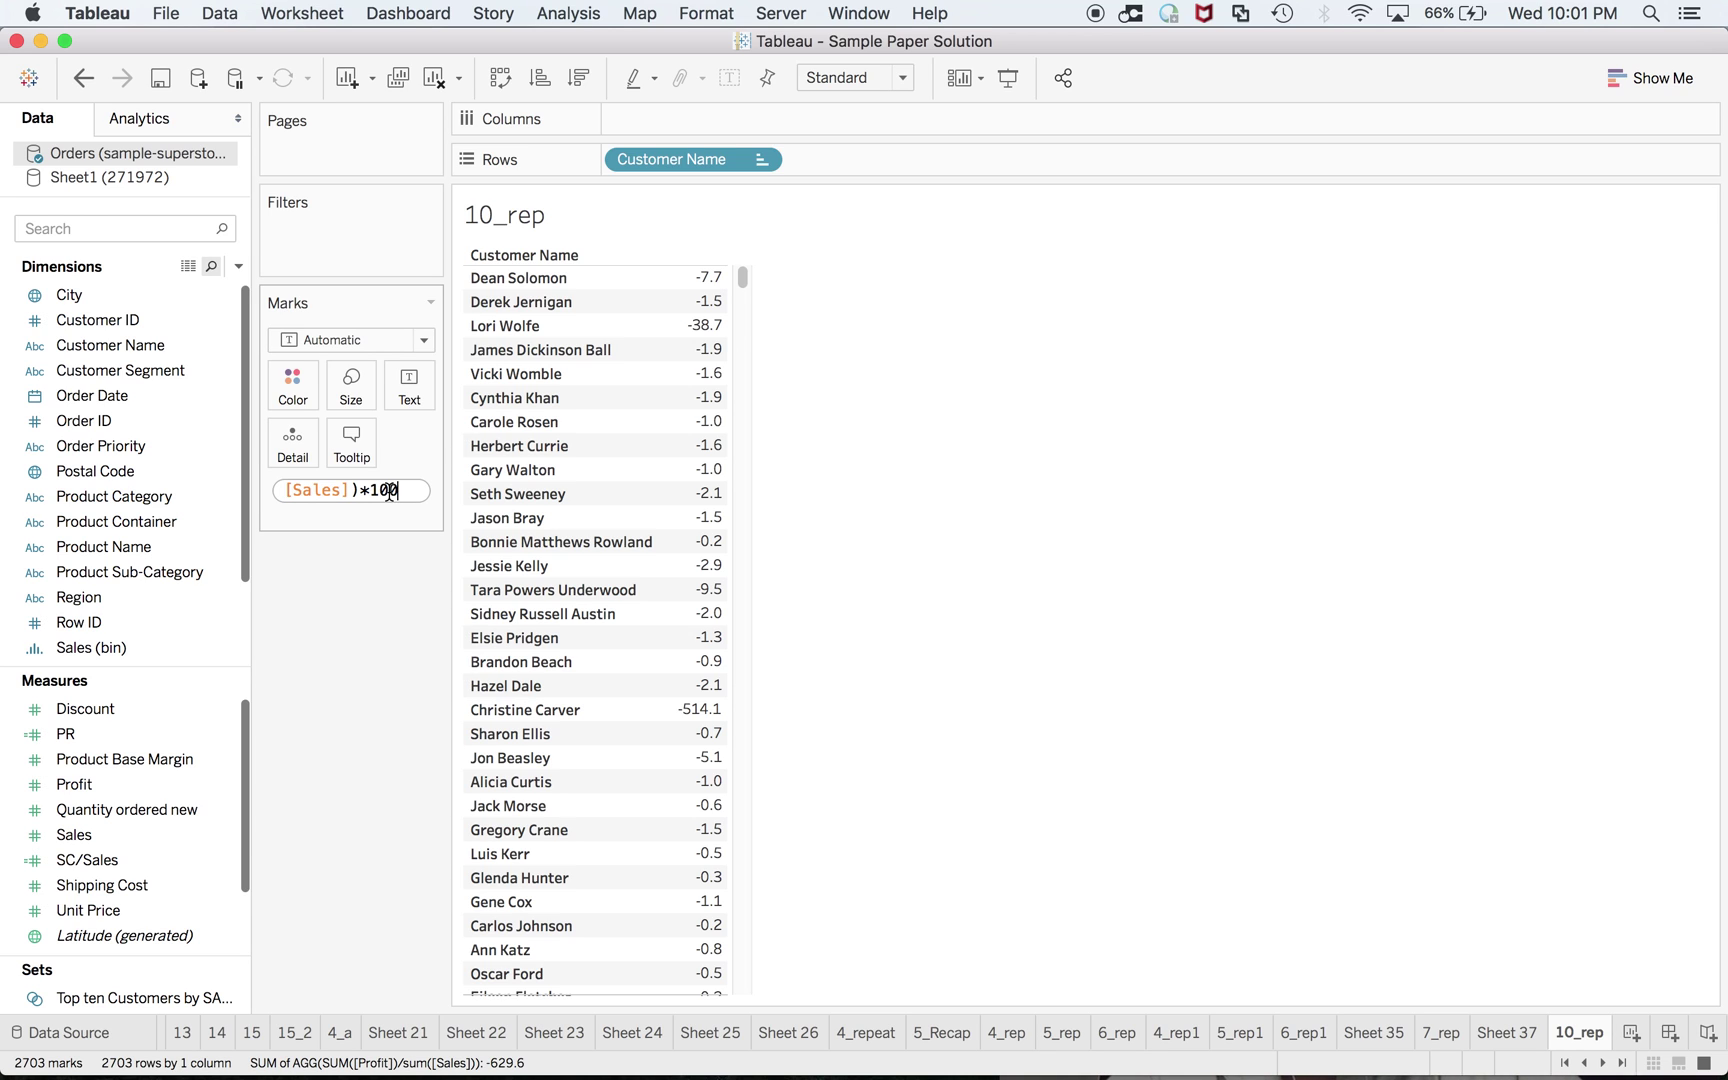
{"action": "key", "text": "Return"}
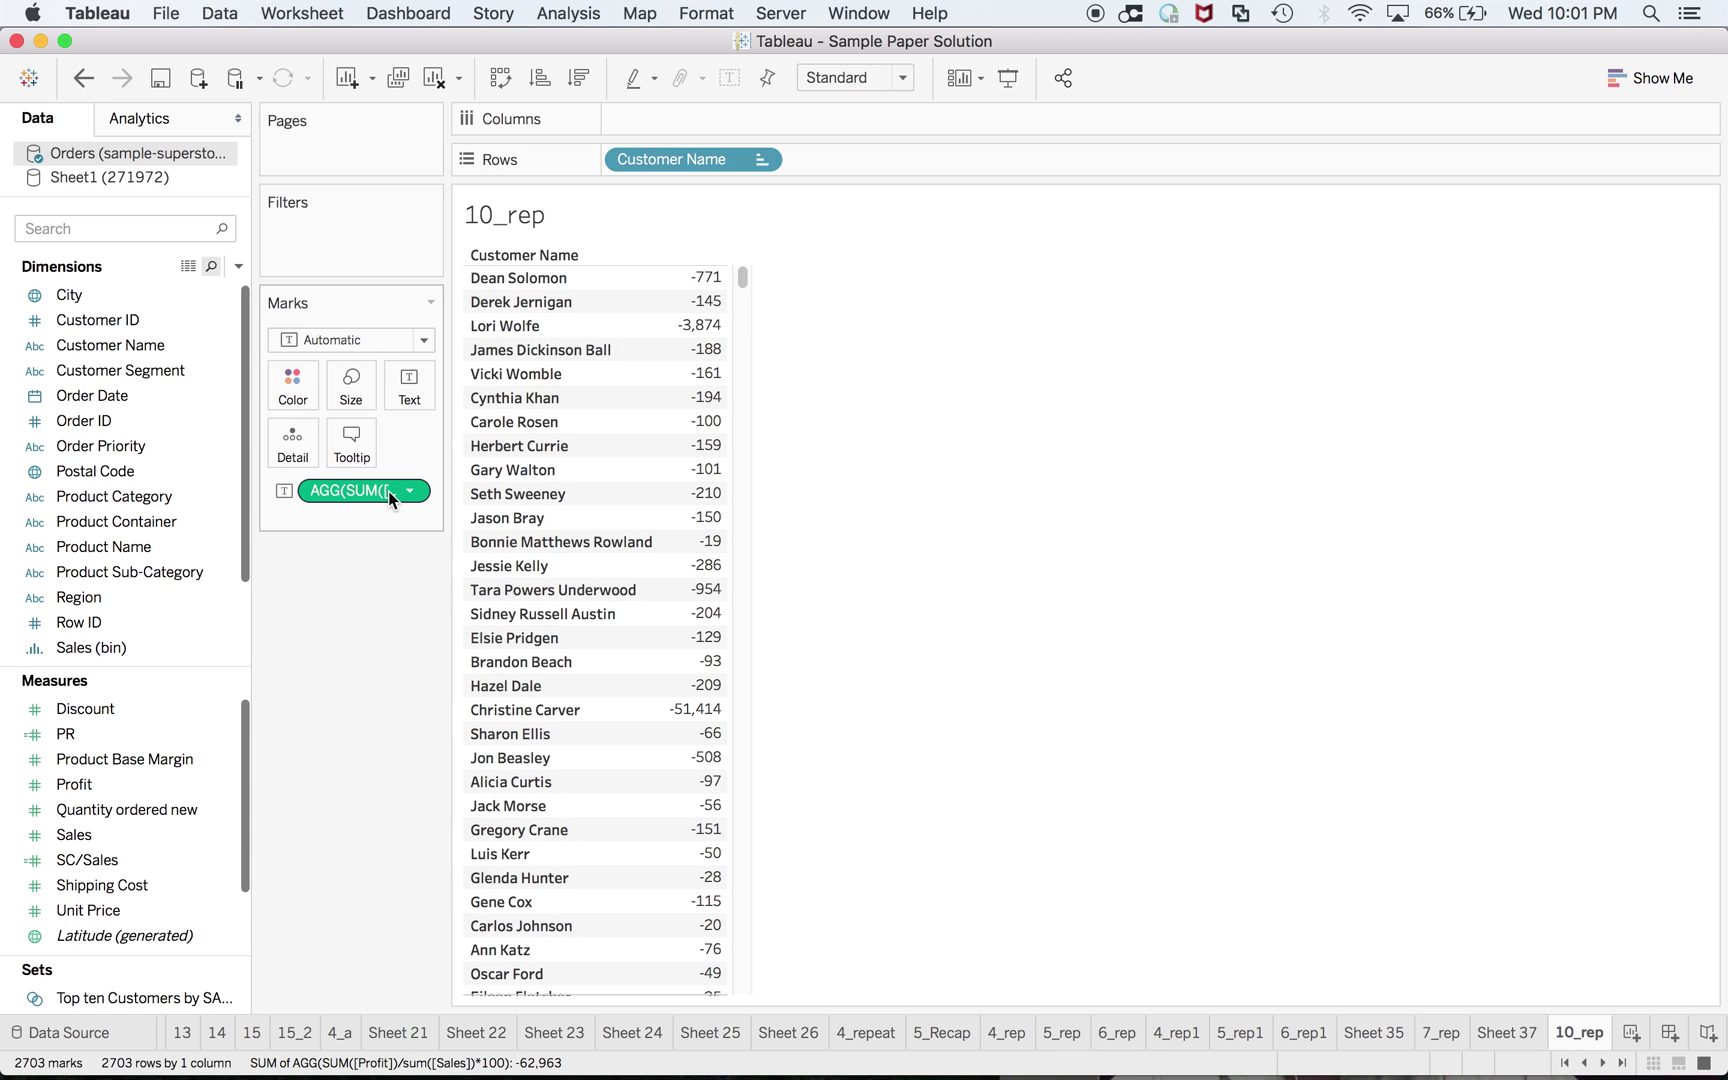
Highlight answer d of question 10 in Chrome and compare it with the first customer's profit ratio back in Tableau
{"action": "key", "text": "super+Tab"}
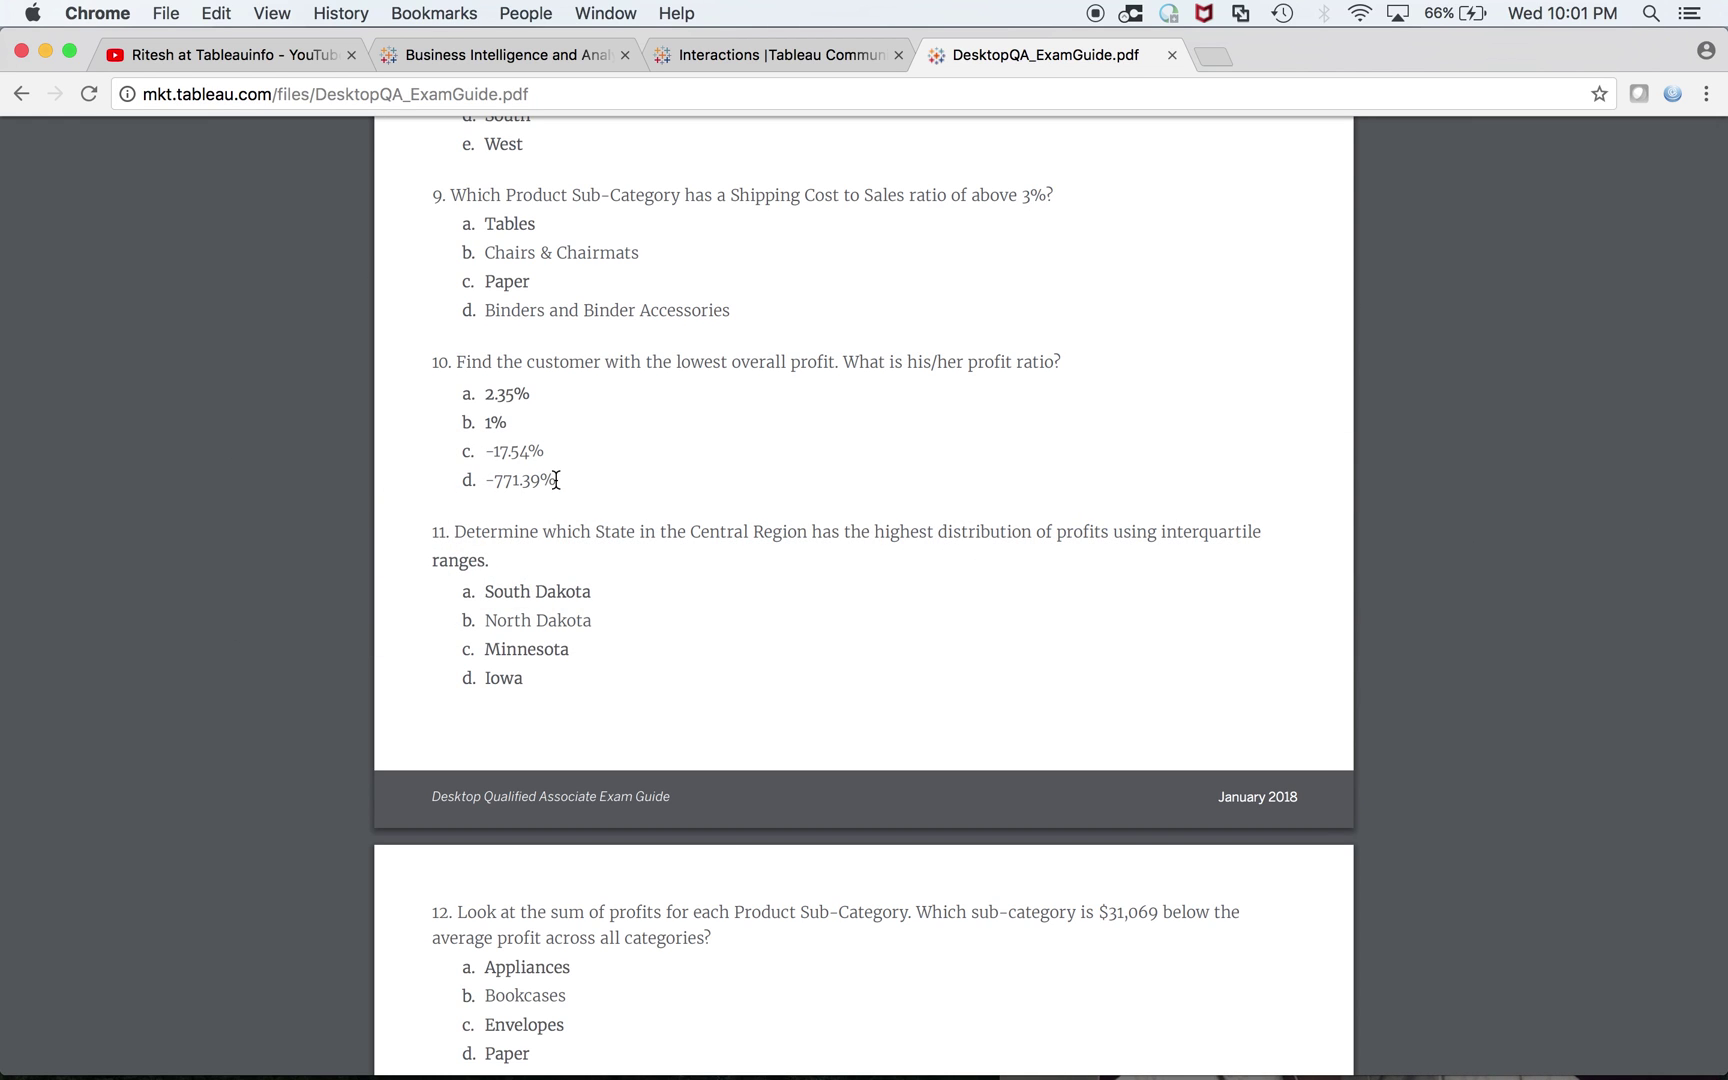
{"action": "left_click_drag", "start_coordinate": [556, 480], "coordinate": [494, 480]}
{"action": "key", "text": "super+Tab"}
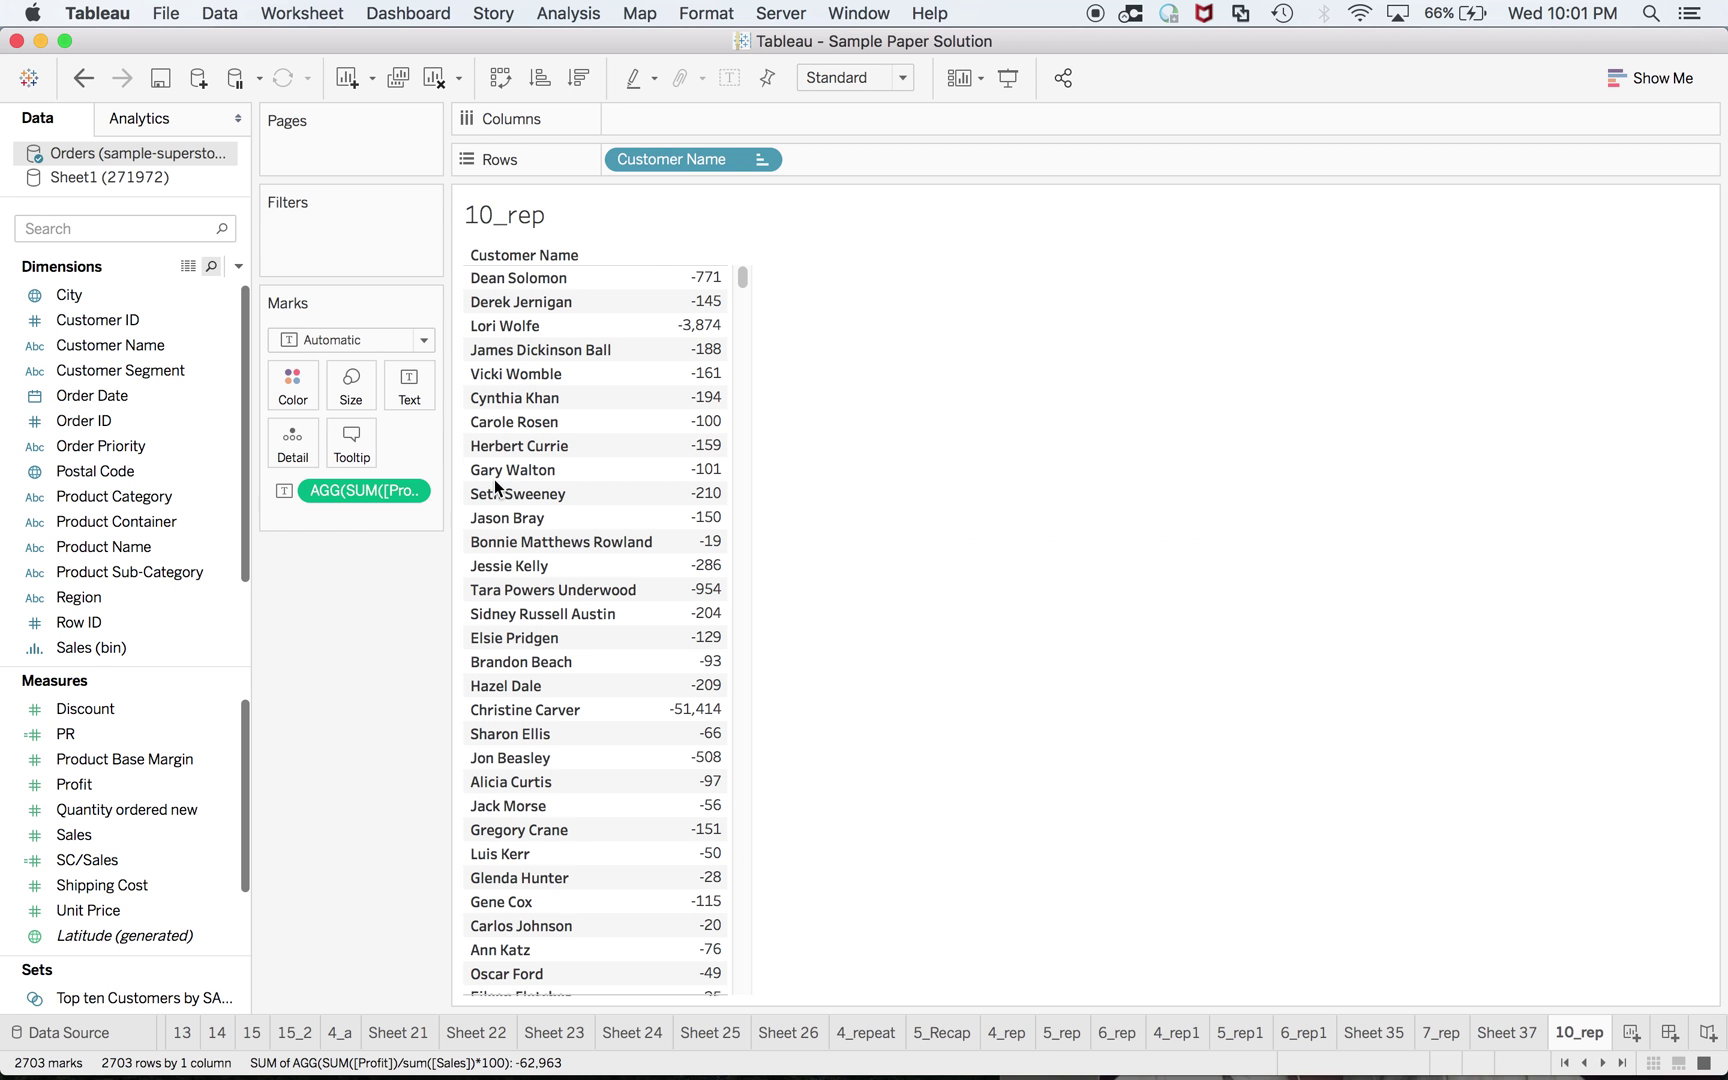
Switch to Chrome and read question 11 about the Central Region state with the highest distribution of profits
{"action": "key", "text": "super+Tab"}
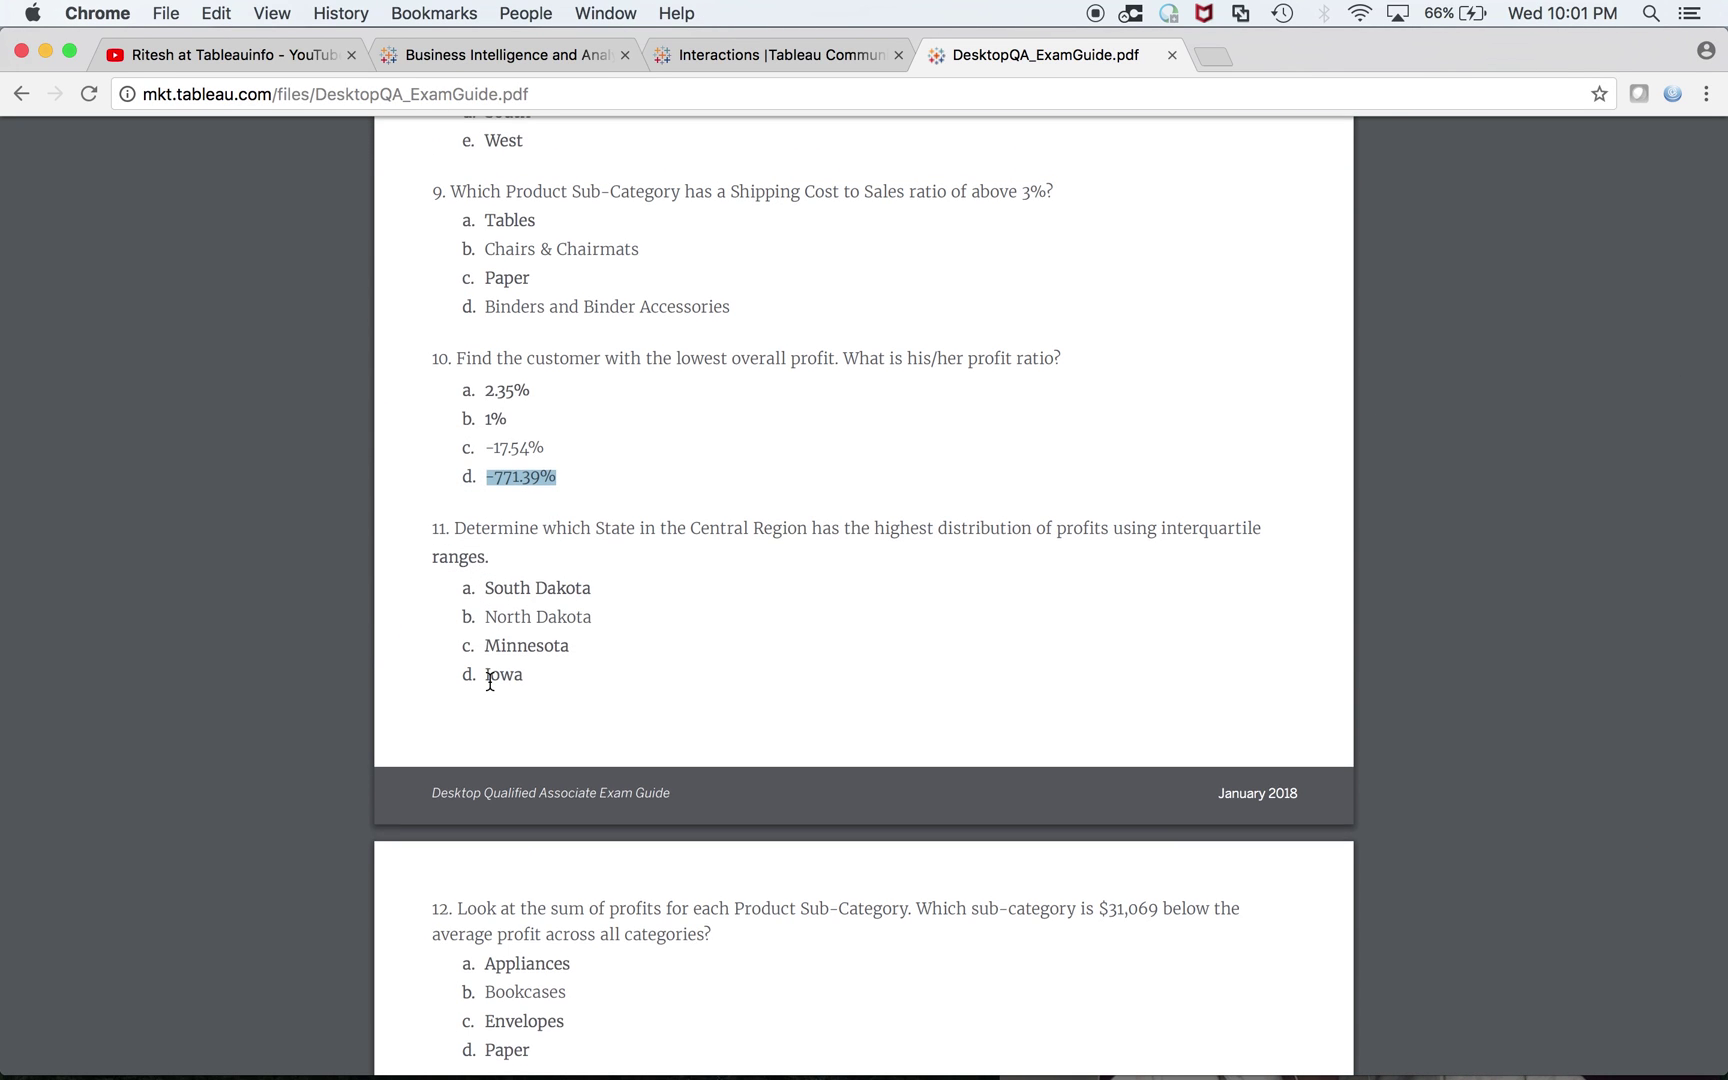
{"action": "scroll", "coordinate": [490, 681], "scroll_direction": "down", "scroll_amount": 4}
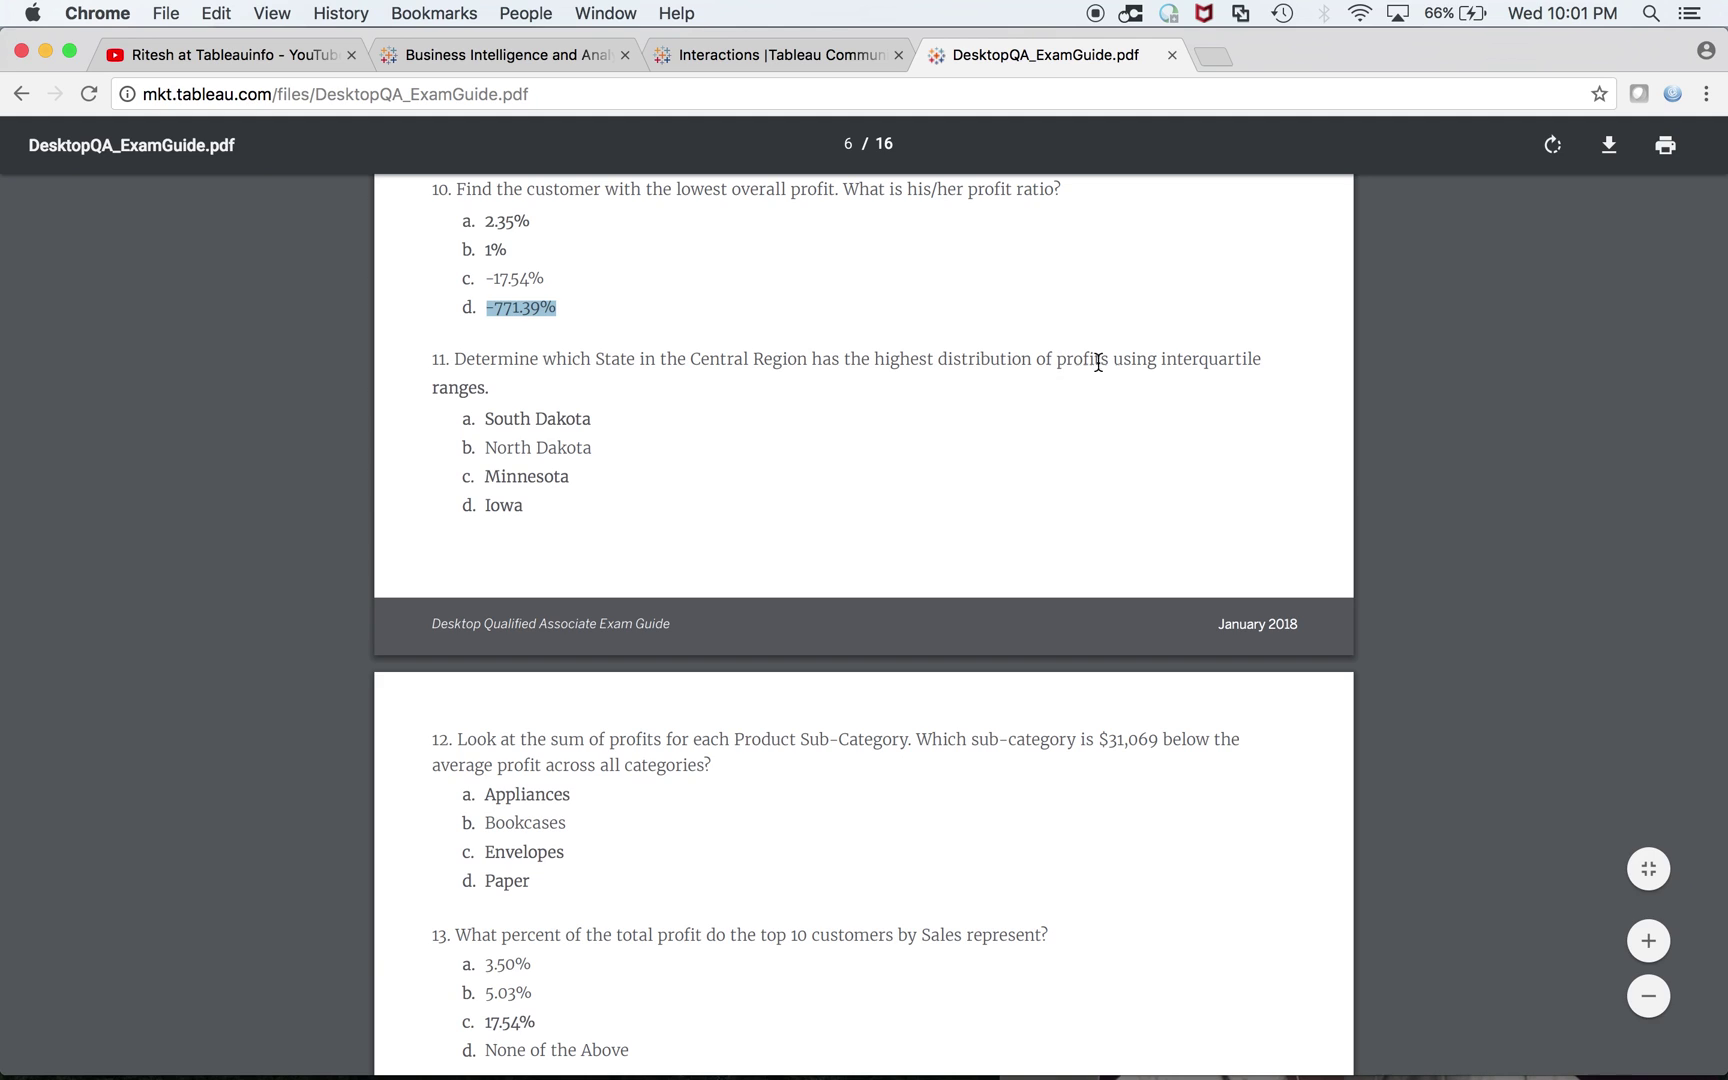
{"action": "left_click_drag", "start_coordinate": [1103, 359], "coordinate": [1157, 360]}
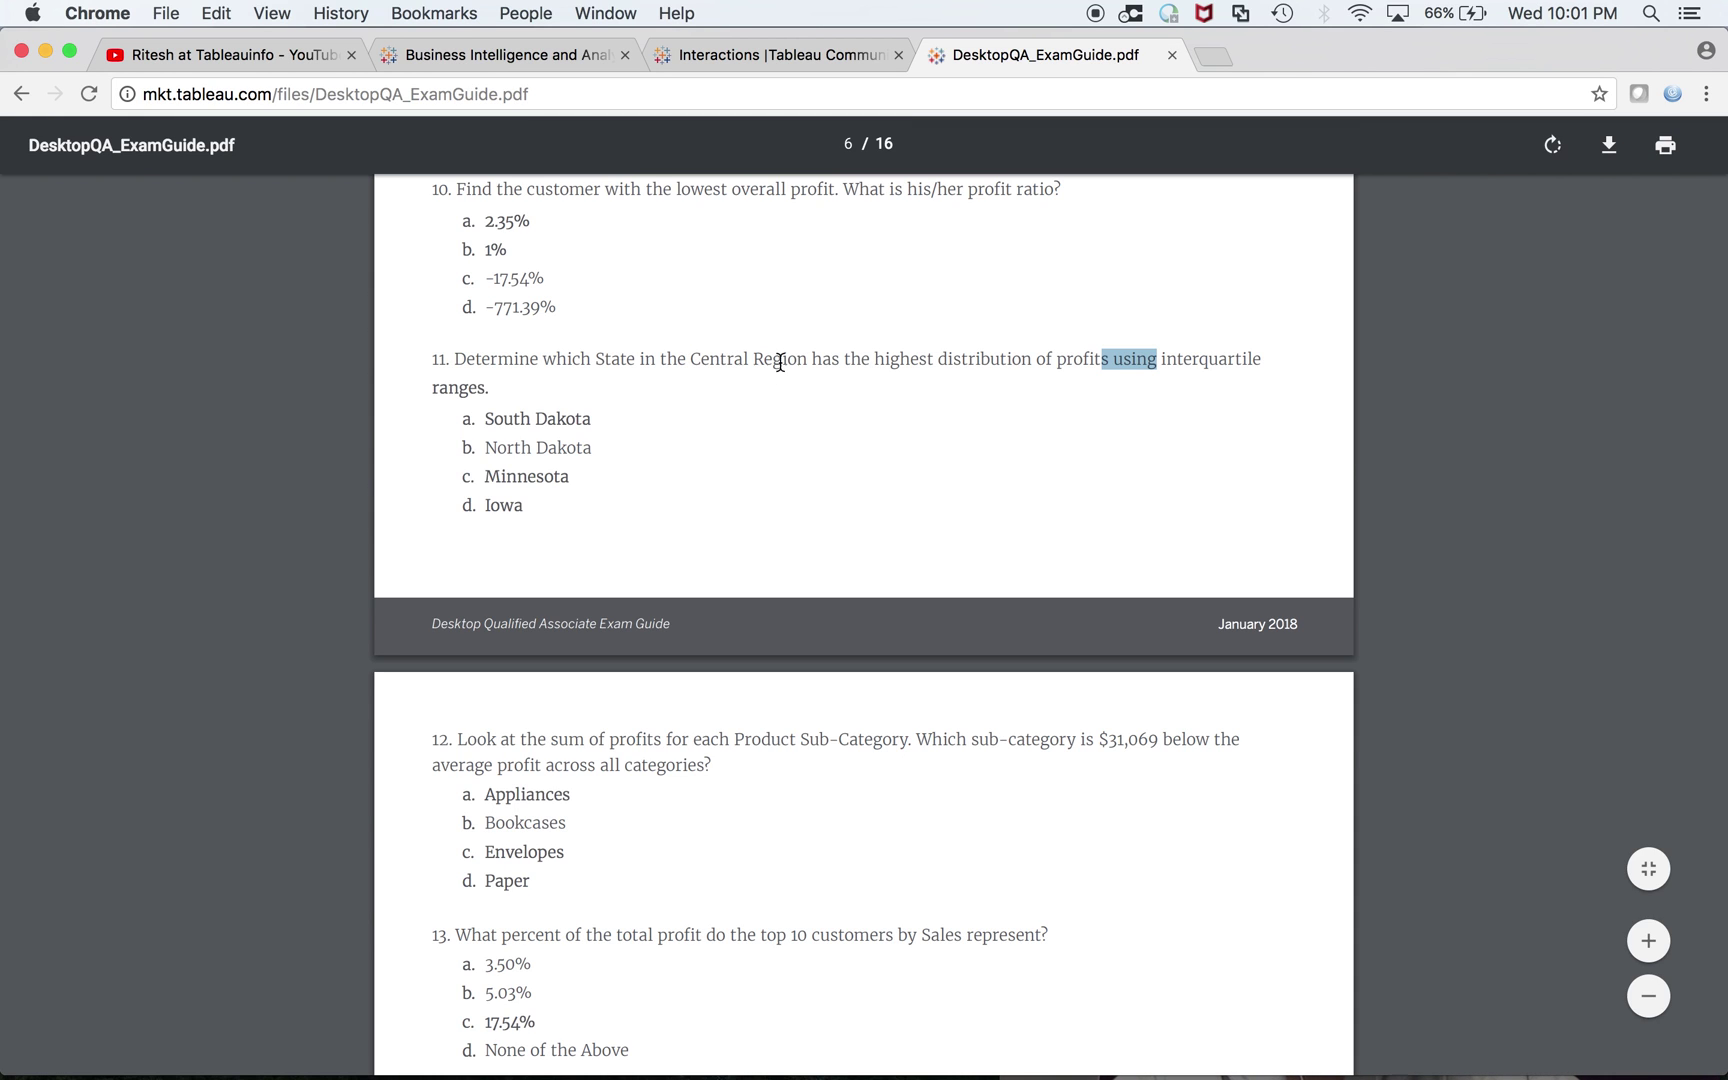
Switch back to Tableau and add a new worksheet named 11_rep
{"action": "key", "text": "super+Tab"}
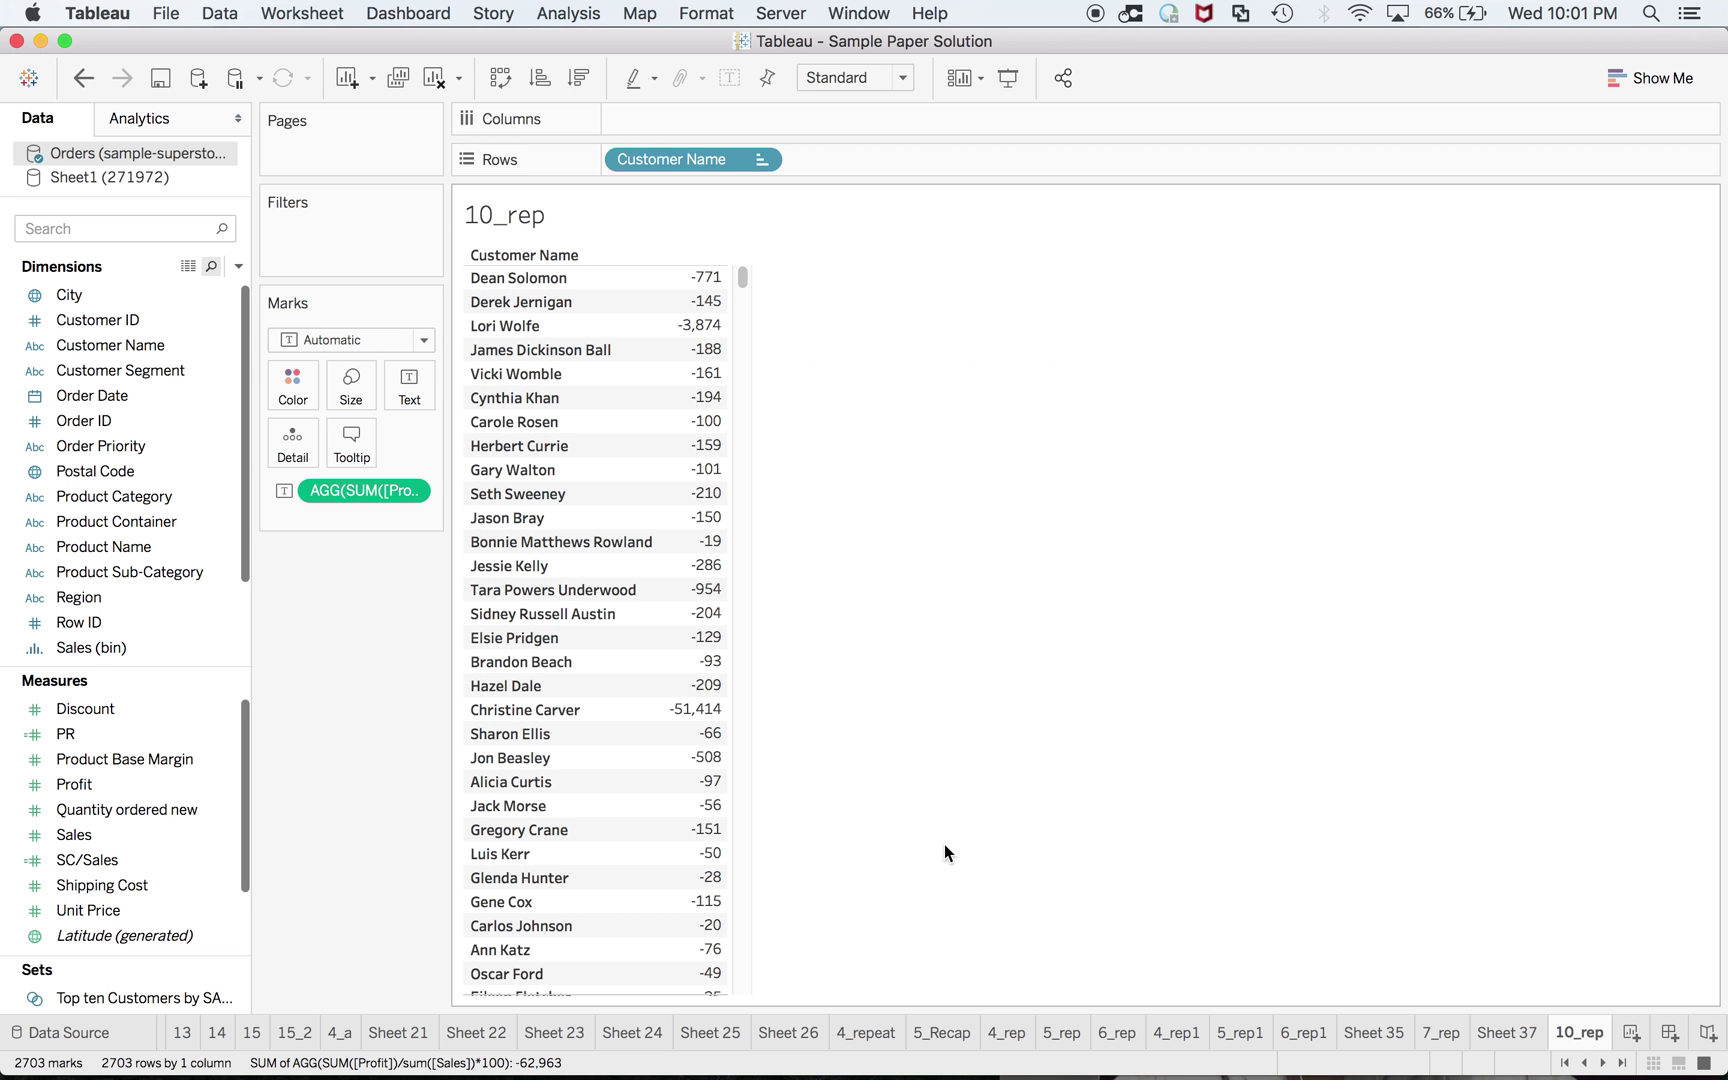
{"action": "left_click", "coordinate": [1634, 1036]}
{"action": "double_click", "coordinate": [1576, 1033]}
{"action": "type", "text": "11"}
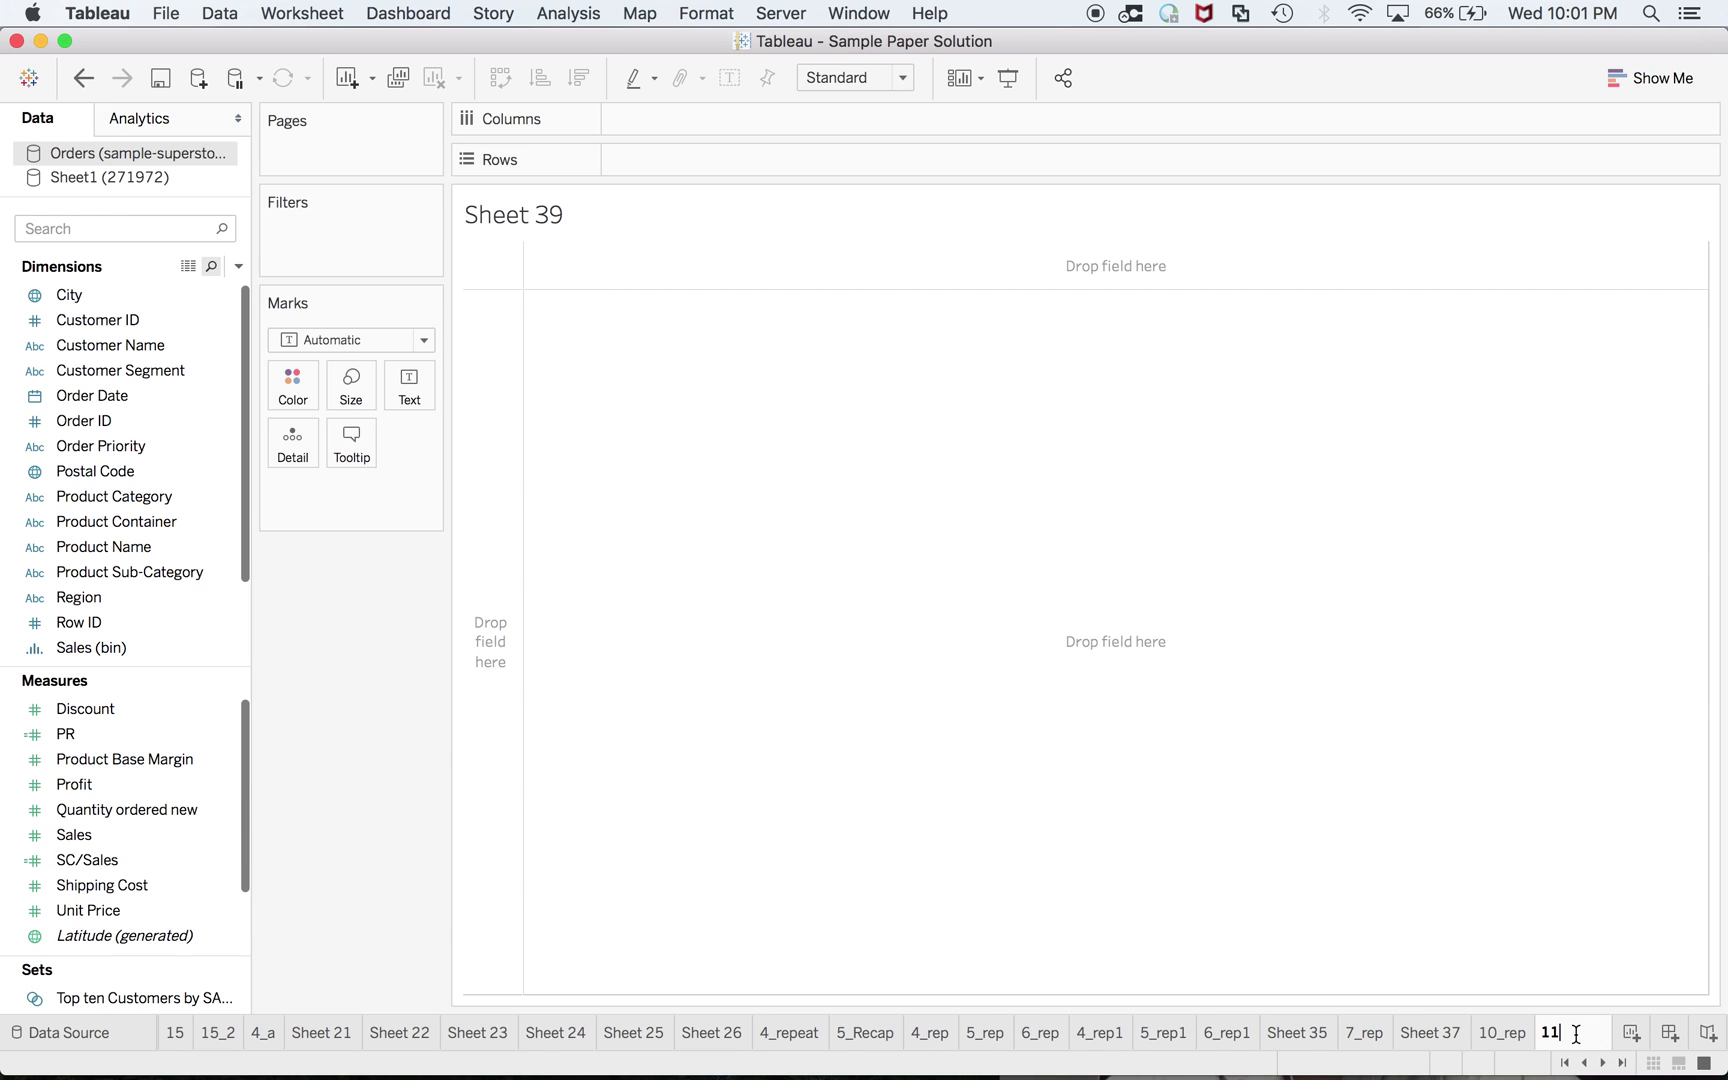
{"action": "type", "text": "_rep"}
{"action": "key", "text": "Return"}
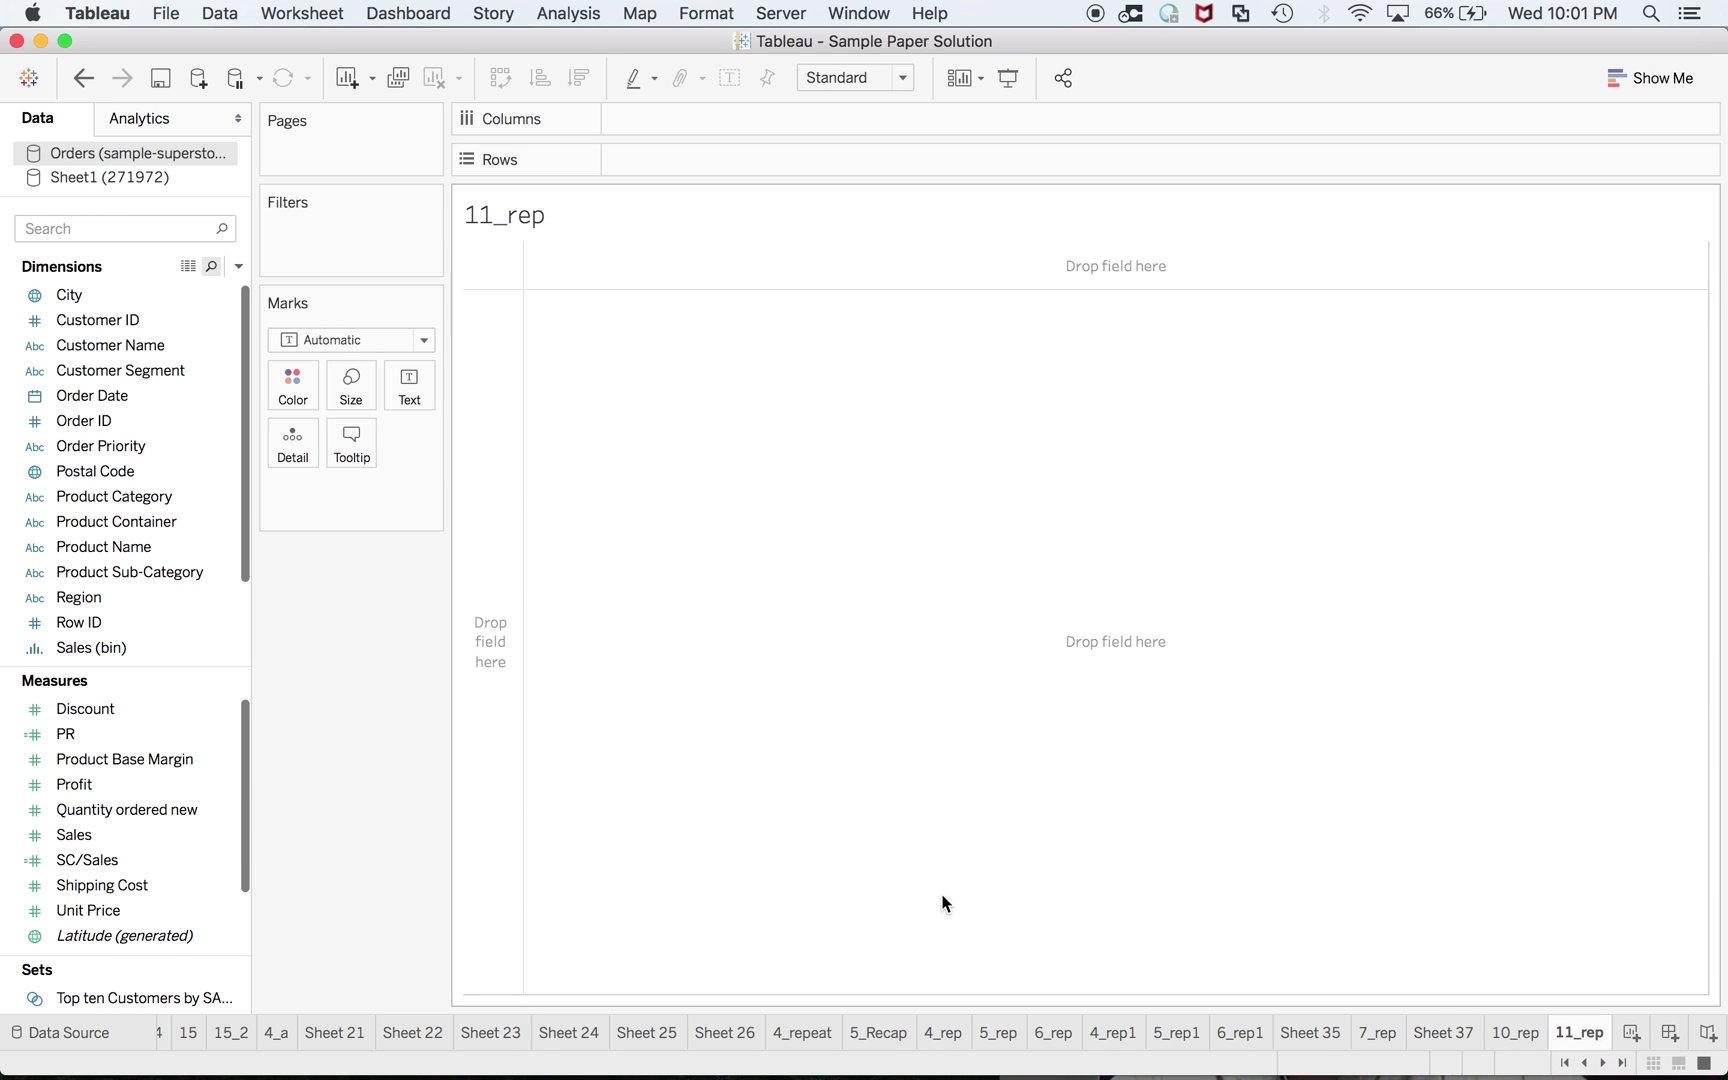
{"action": "left_click", "coordinate": [146, 629]}
{"action": "left_click", "coordinate": [126, 225]}
{"action": "type", "text": "st"}
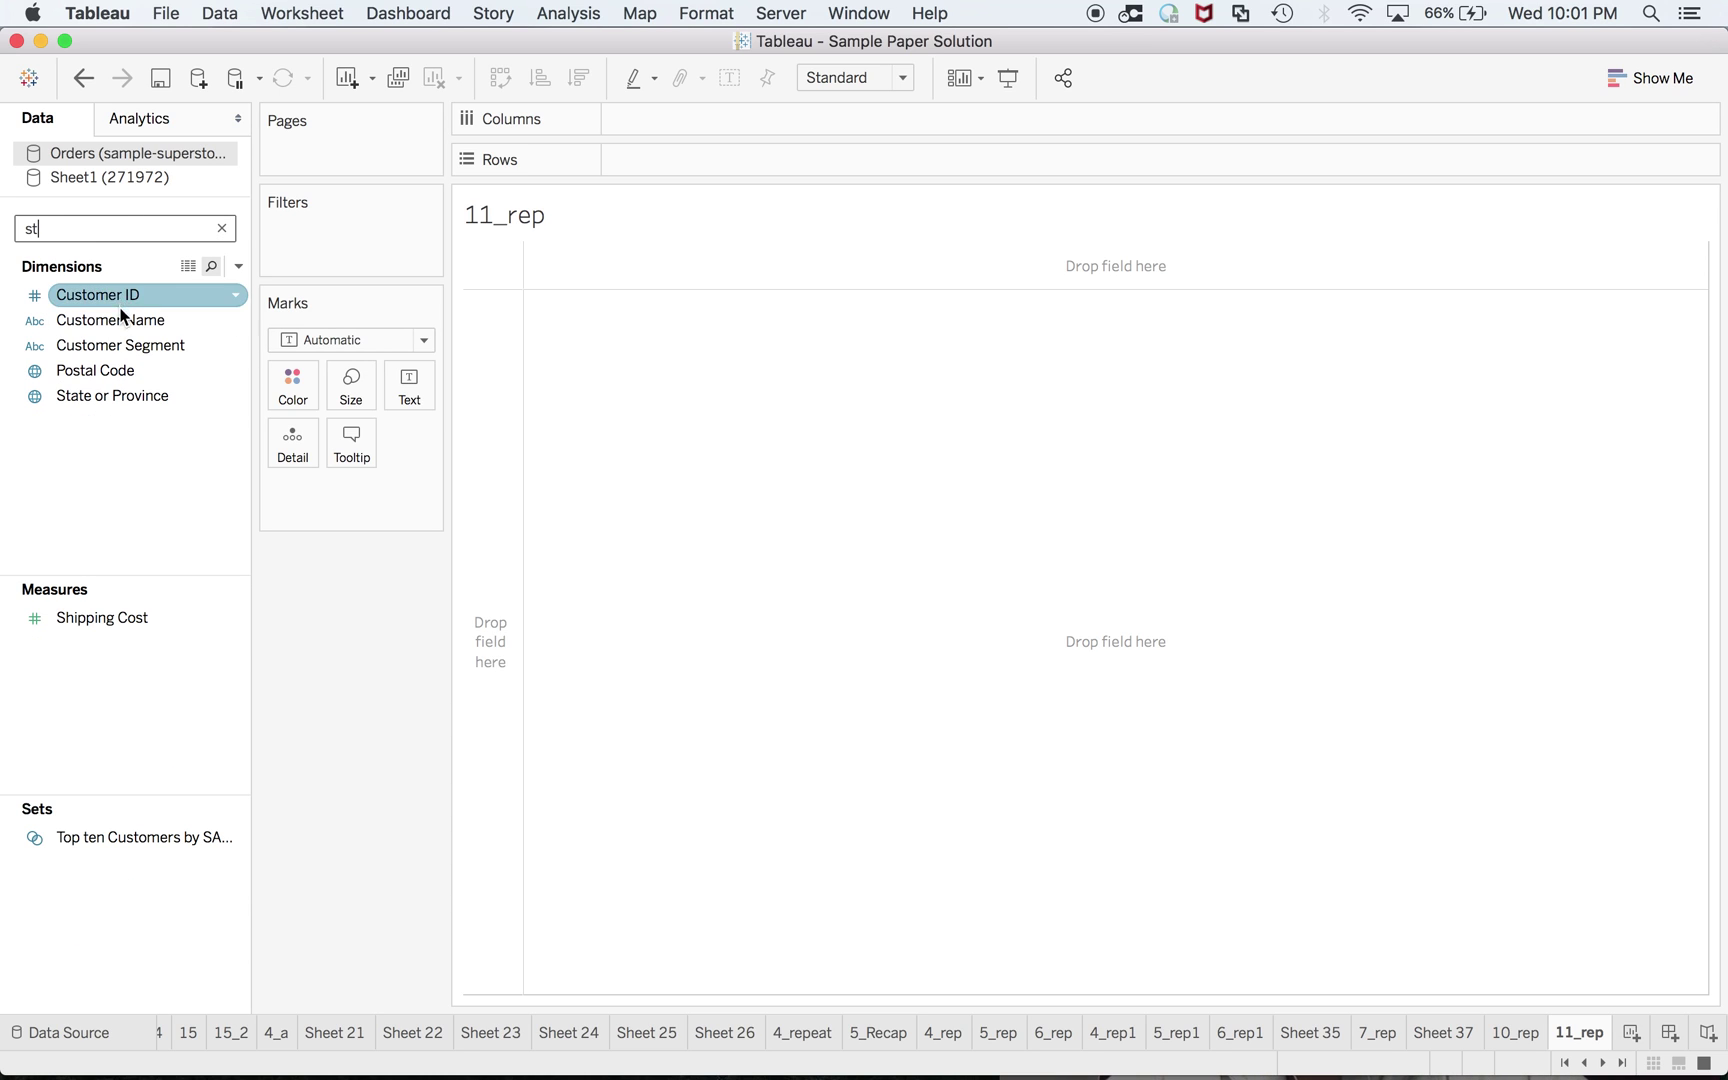
{"action": "double_click", "coordinate": [112, 395]}
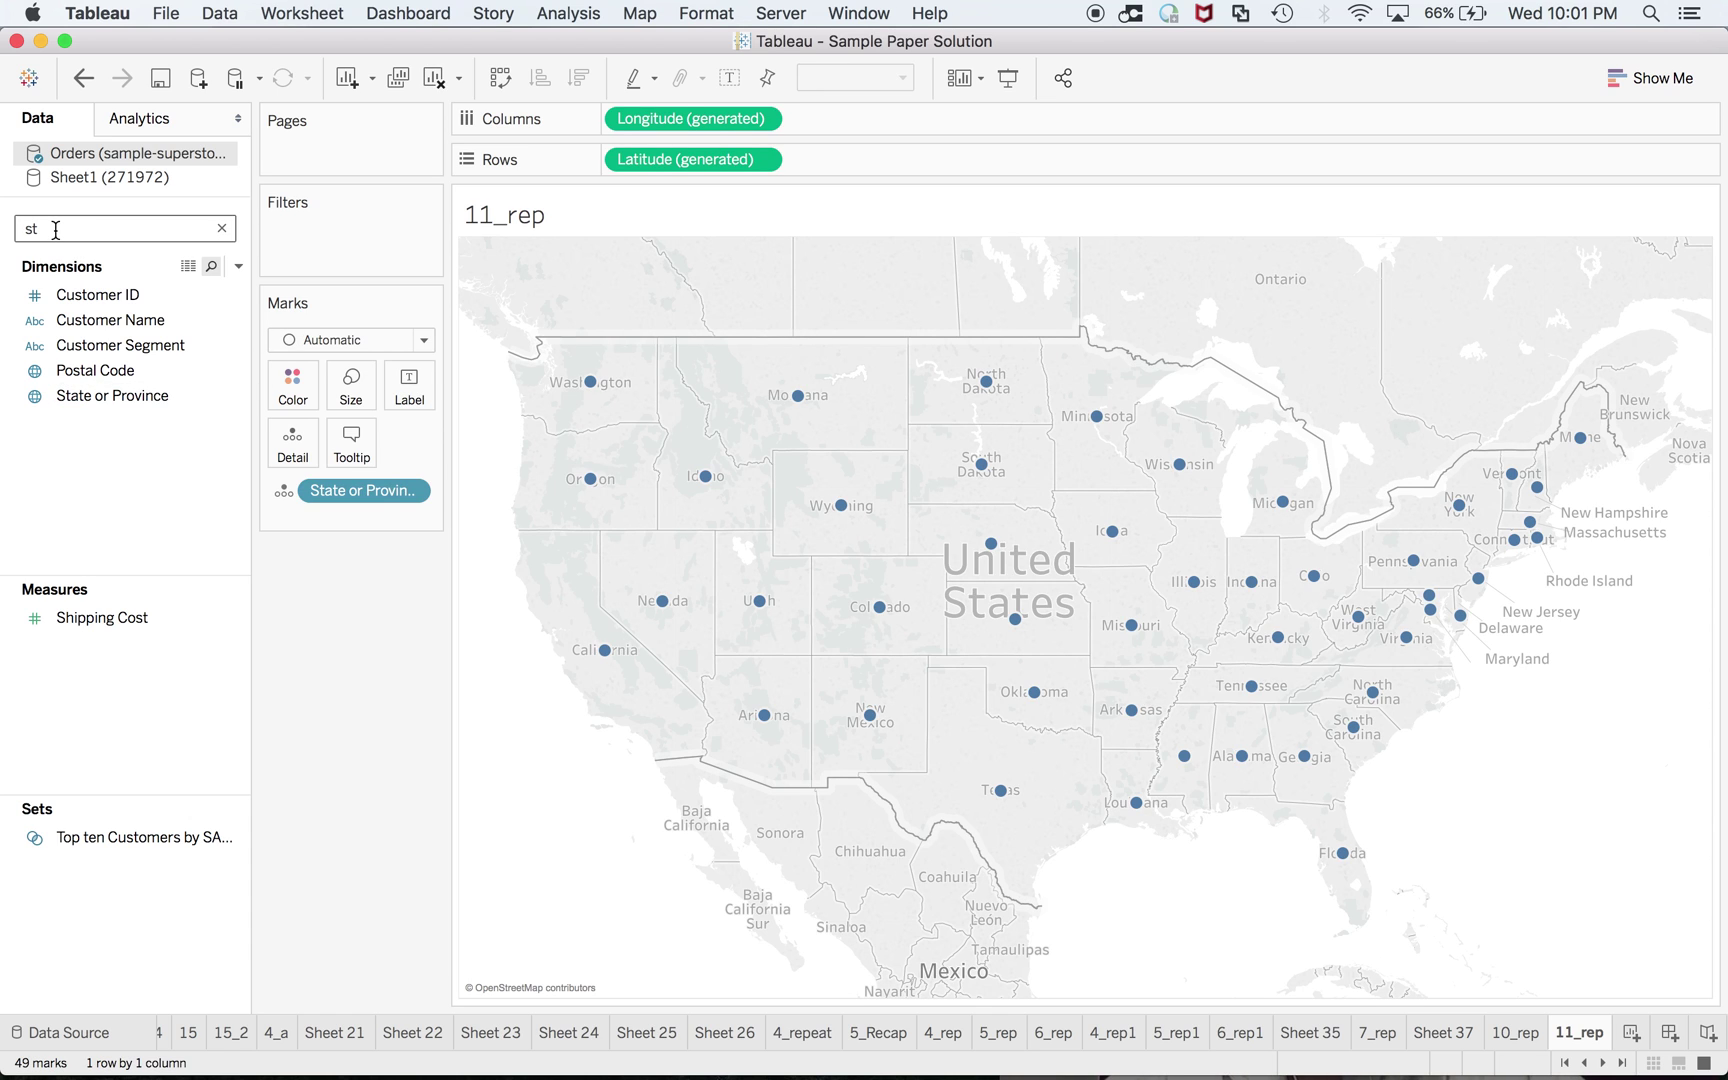
{"action": "key", "text": "super+z"}
Search the data fields for "reg" and add Region to the rows of 11_rep
{"action": "key", "text": "BackSpace"}
{"action": "key", "text": "BackSpace"}
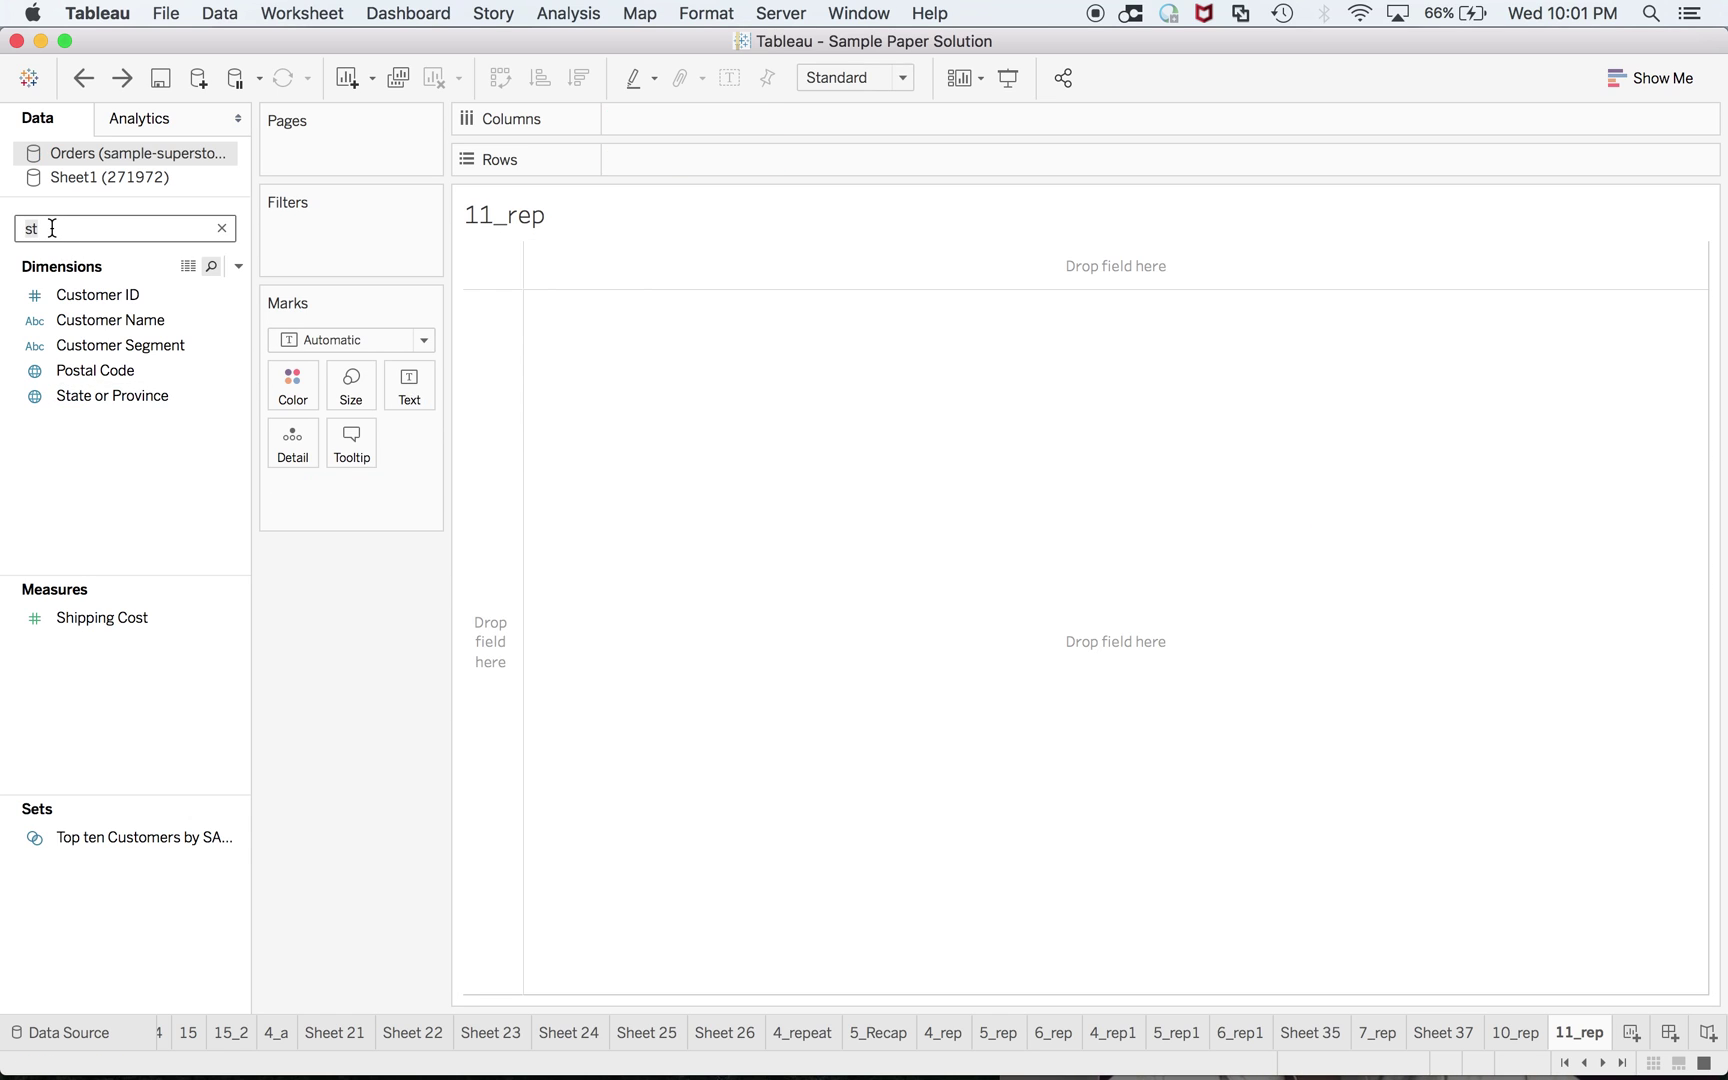
{"action": "type", "text": "reg"}
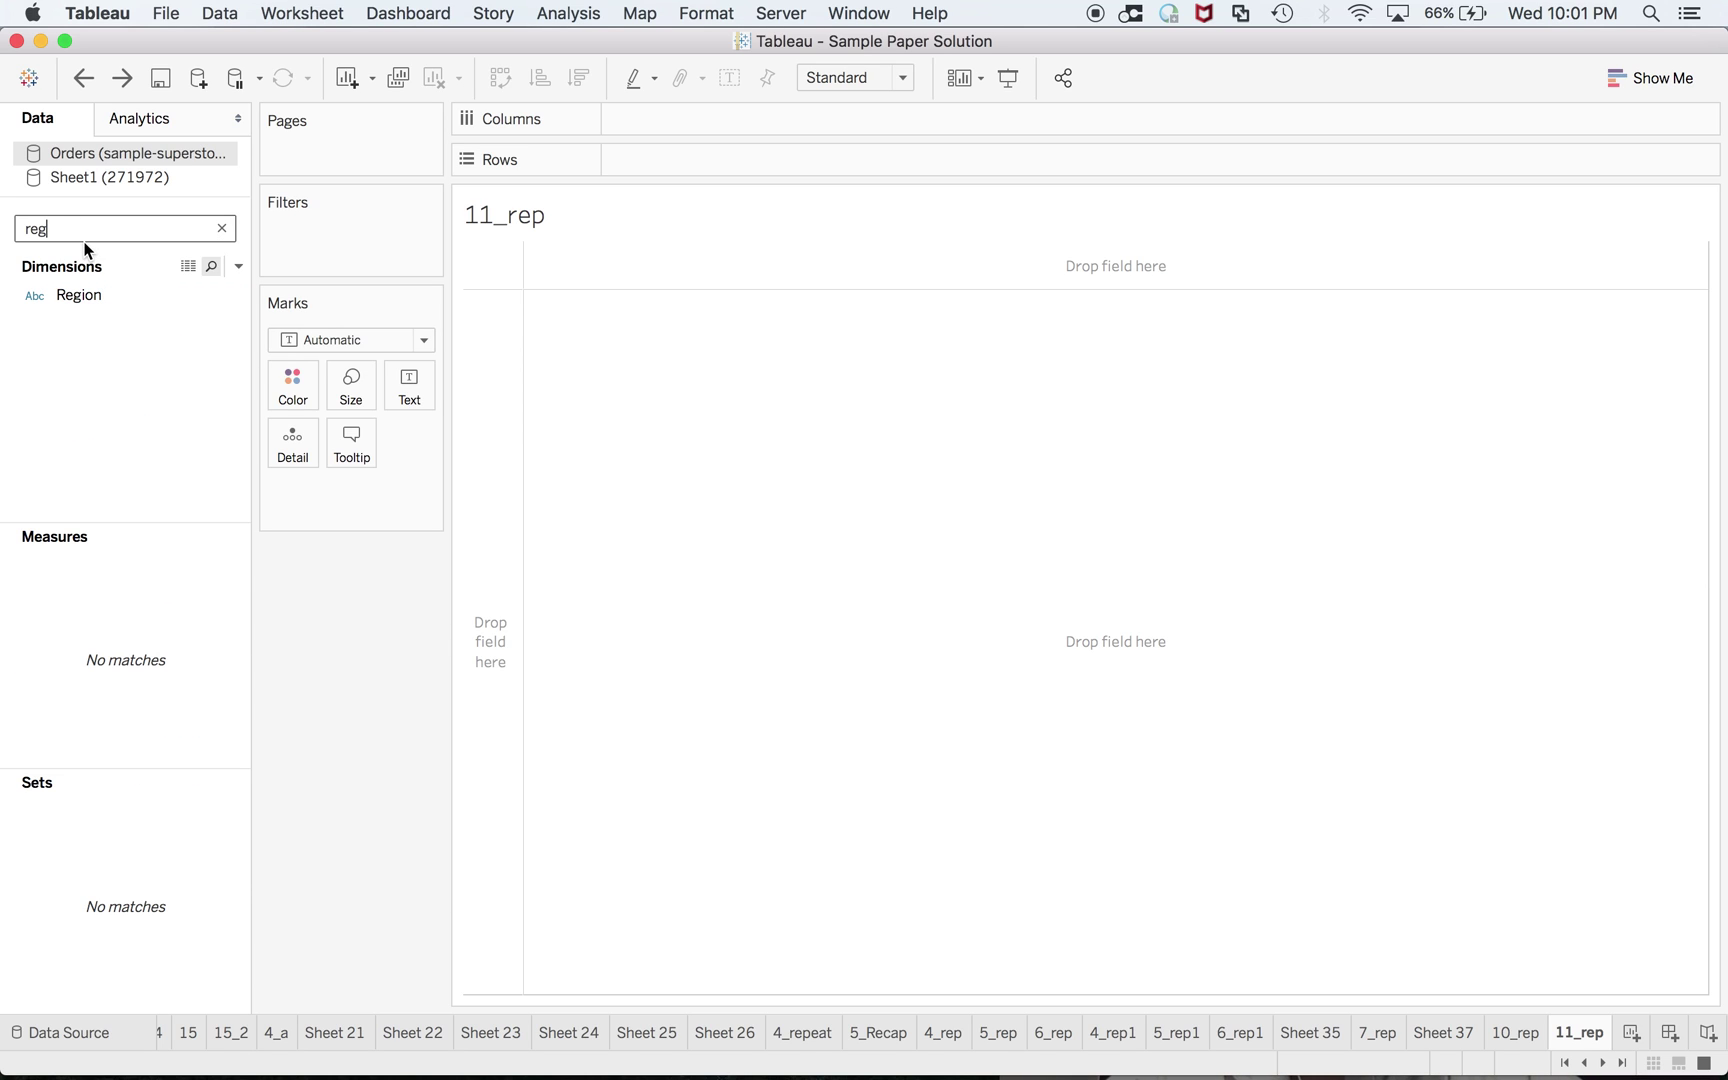
{"action": "left_click", "coordinate": [83, 296]}
{"action": "double_click", "coordinate": [82, 297]}
Search the data fields for "st" and add State or Province to the rows after Region
{"action": "double_click", "coordinate": [72, 238]}
{"action": "key", "text": "BackSpace"}
{"action": "type", "text": "st"}
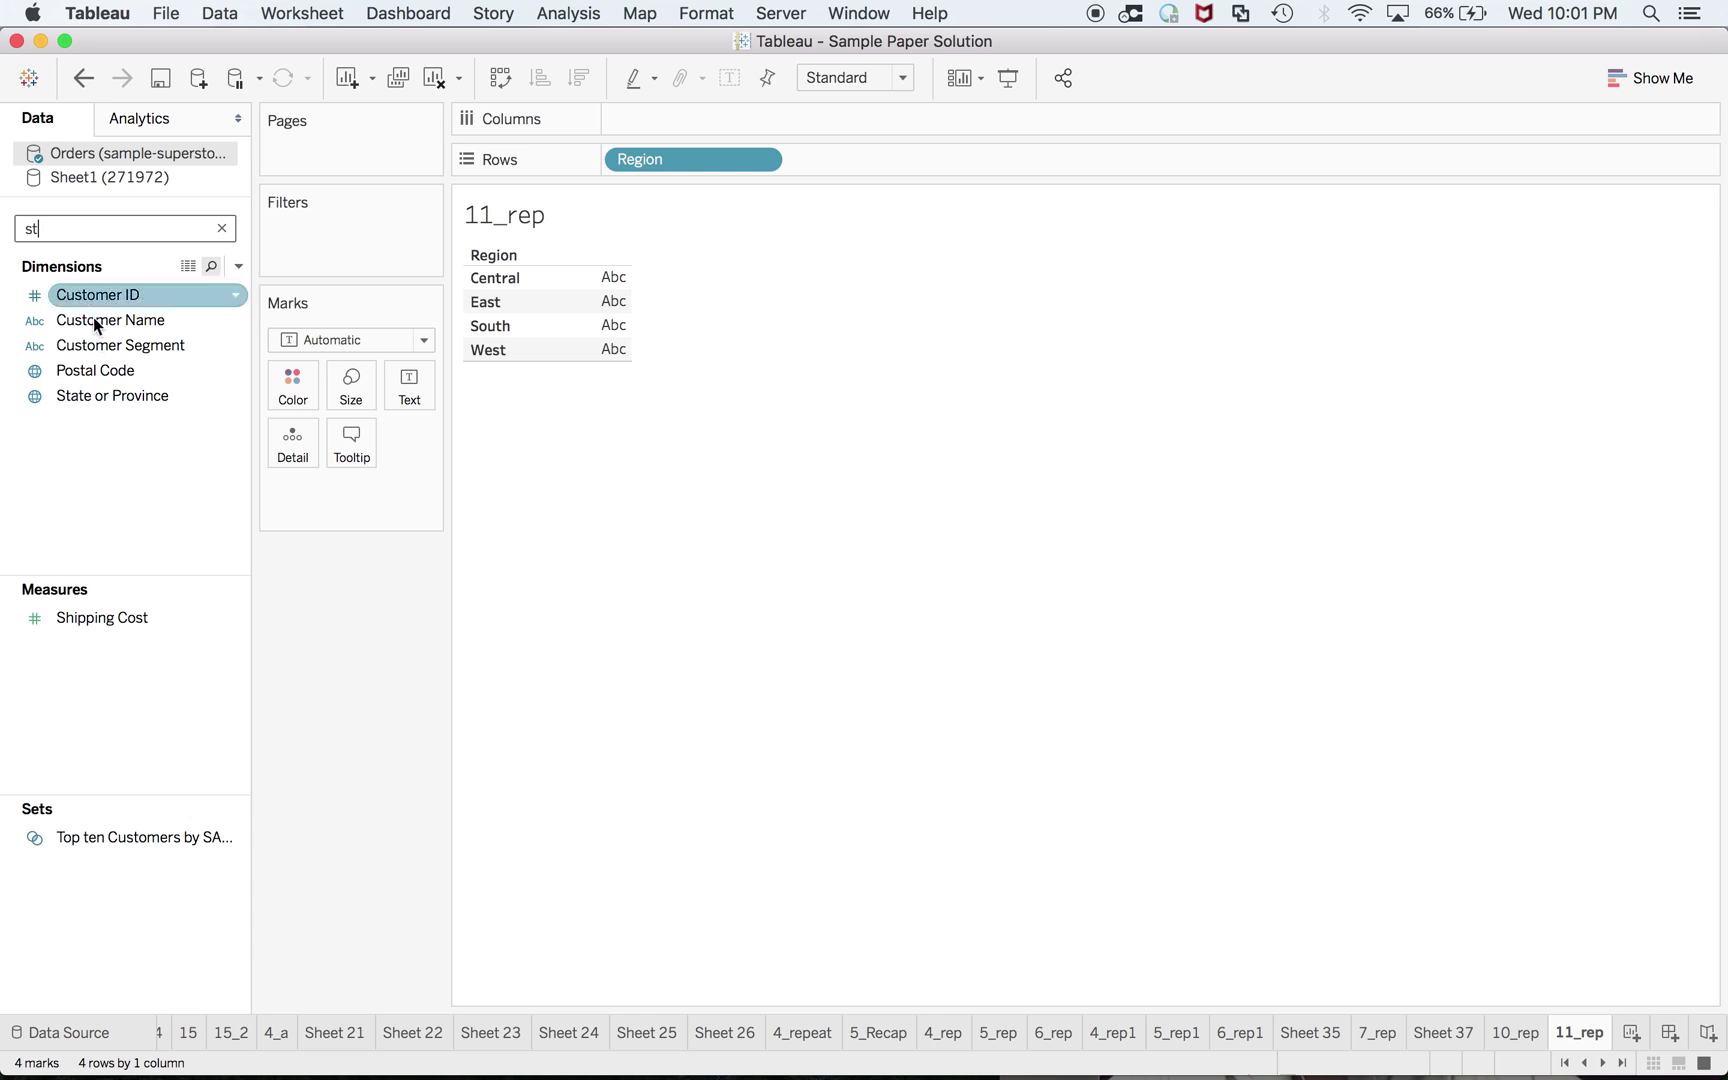
{"action": "double_click", "coordinate": [97, 396]}
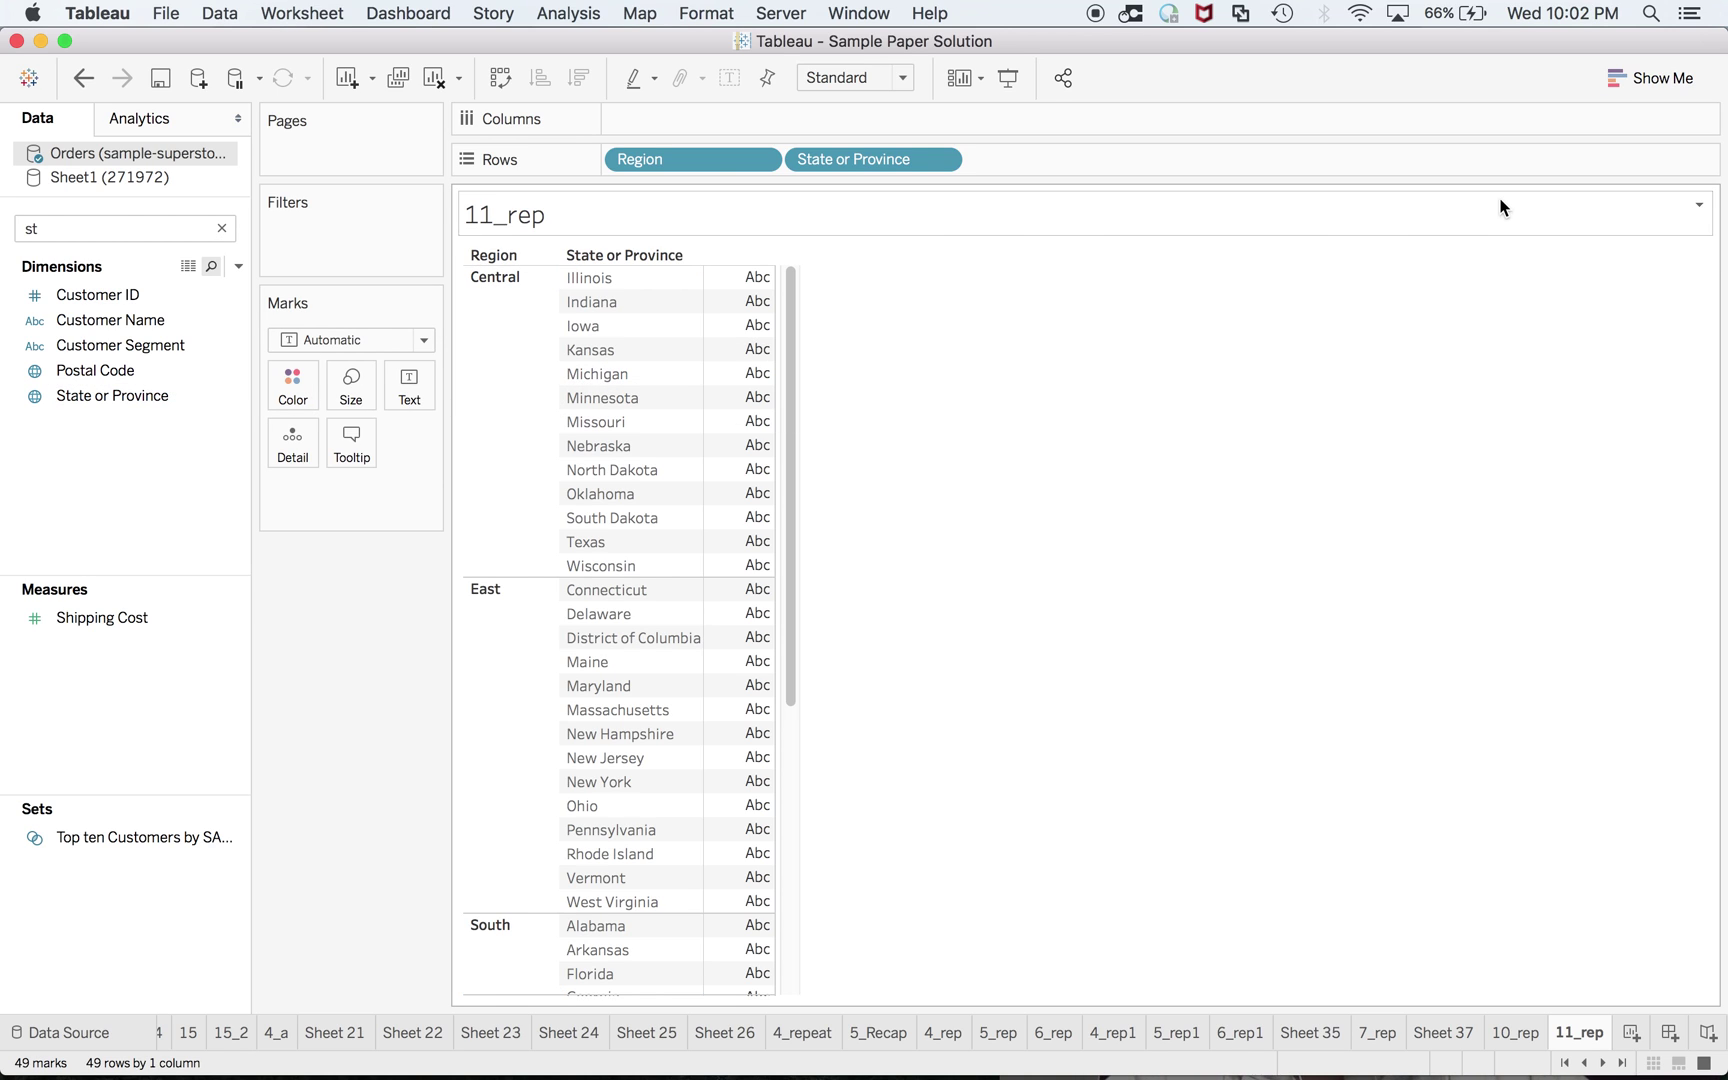
Recheck the wording of question 11 in Chrome and return to Tableau
{"action": "left_click", "coordinate": [1684, 88]}
{"action": "left_click", "coordinate": [1686, 90]}
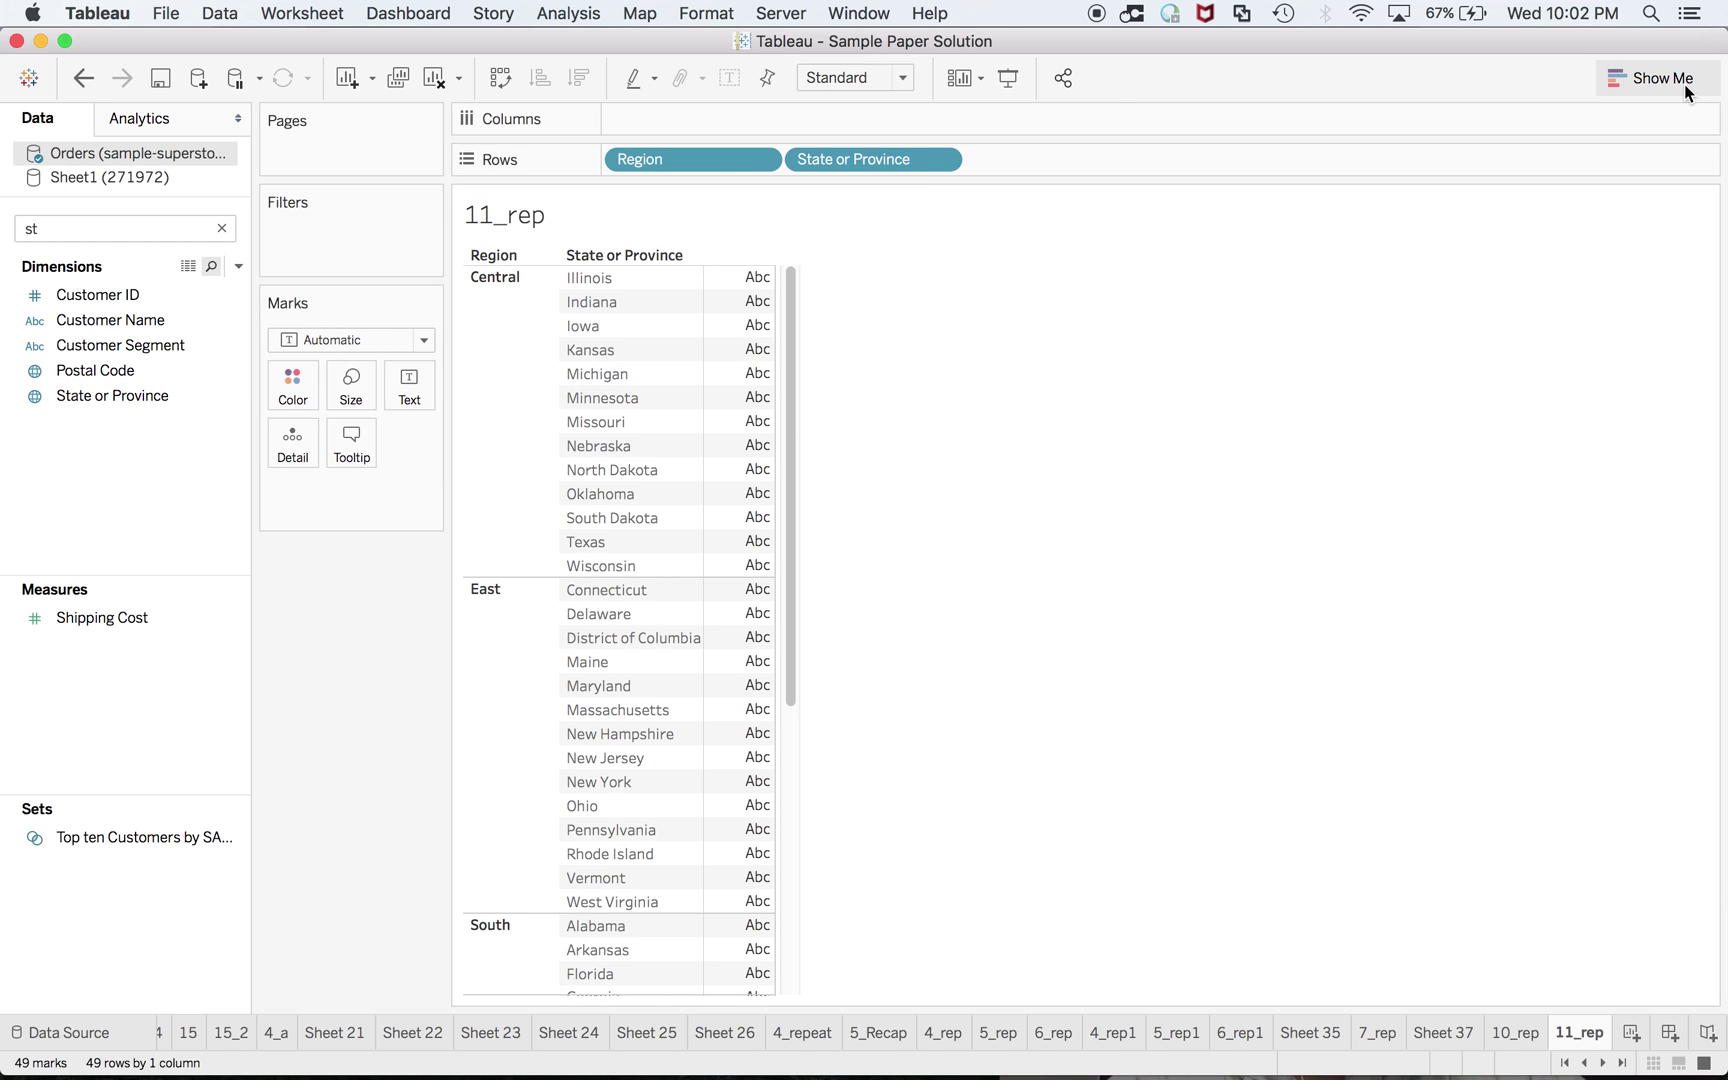
{"action": "key", "text": "super+Tab"}
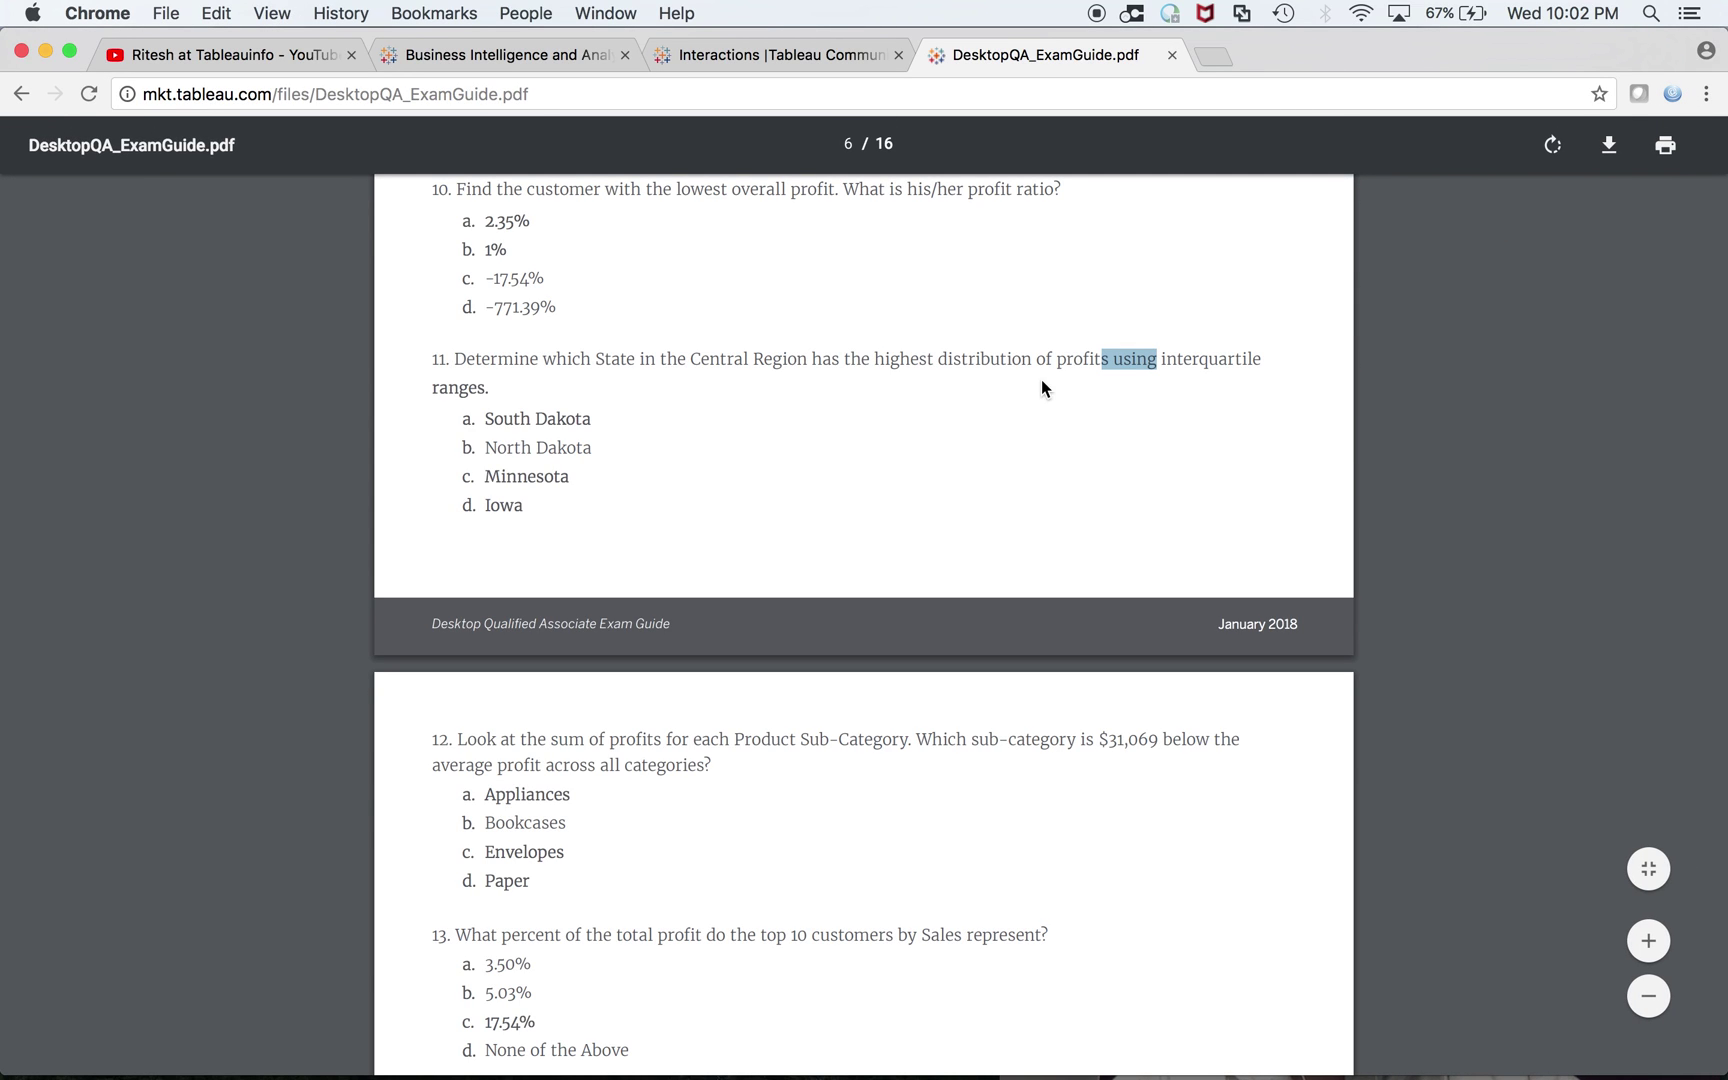
{"action": "key", "text": "super+Tab"}
Search the data fields for "prof" and add Profit to the region and state table on 11_rep
{"action": "key", "text": "super+f"}
{"action": "type", "text": "st"}
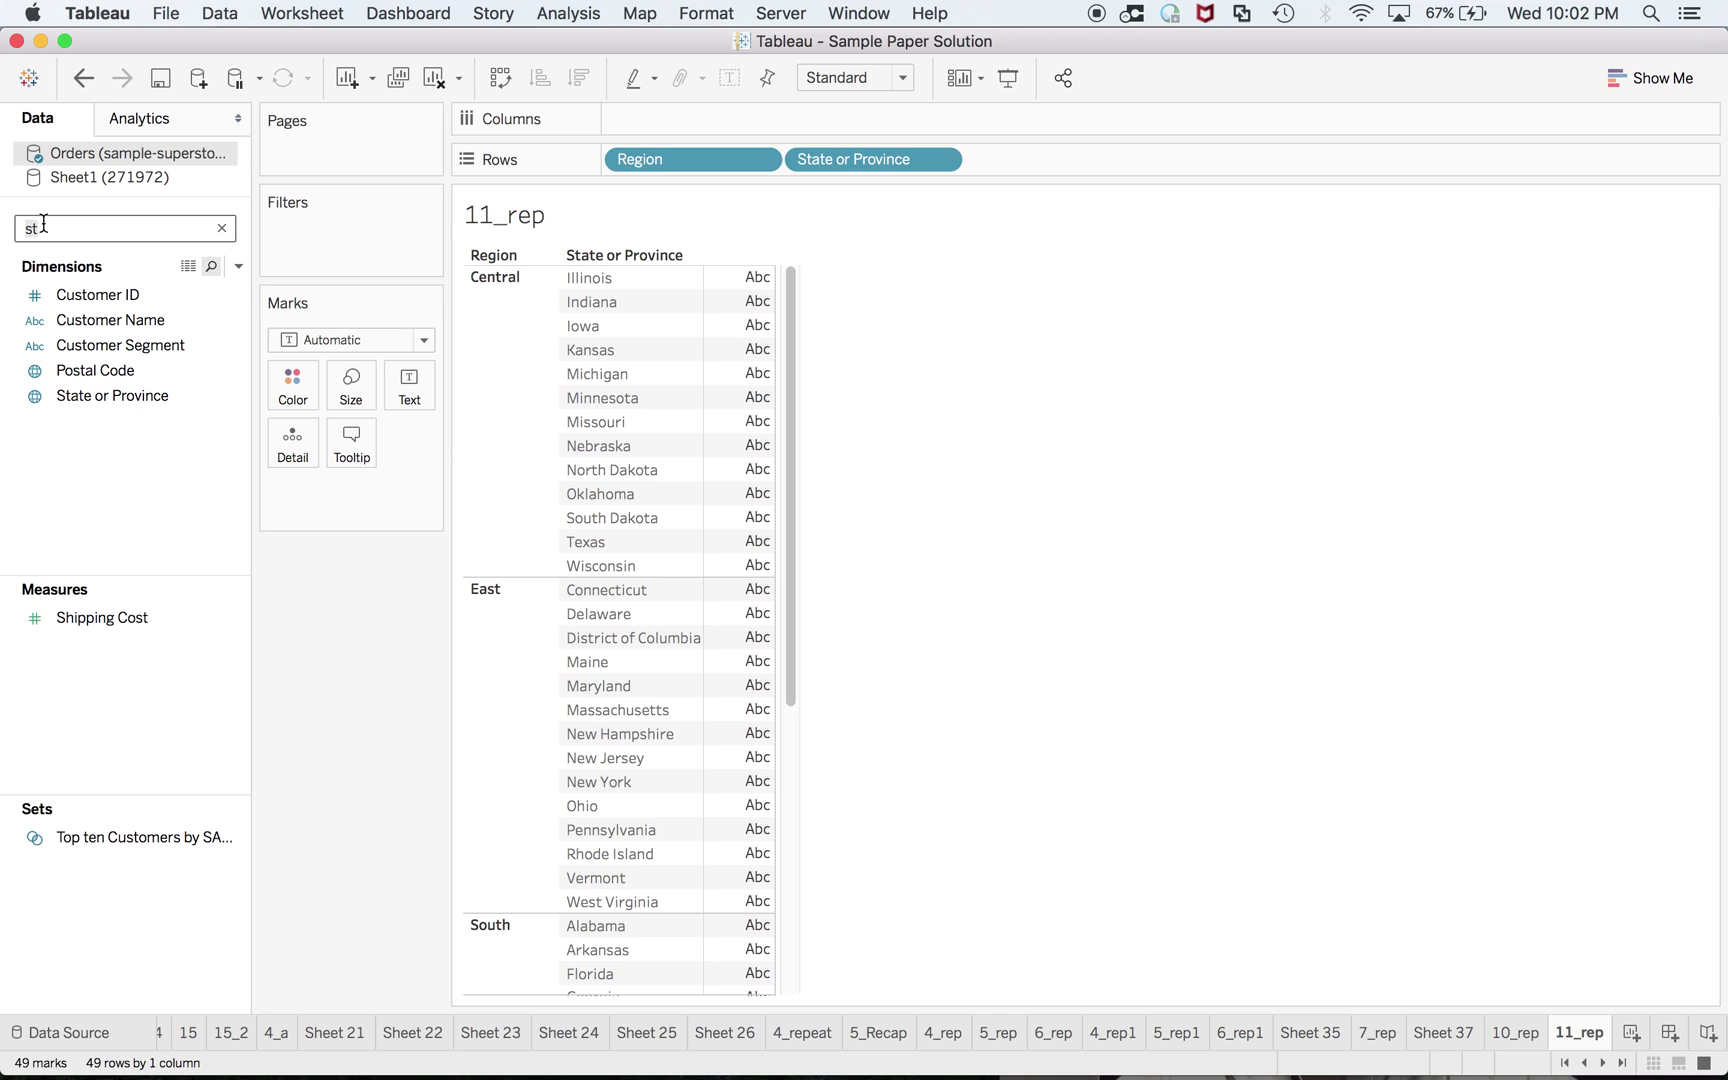
{"action": "key", "text": "BackSpace"}
{"action": "key", "text": "BackSpace"}
{"action": "type", "text": "prof"}
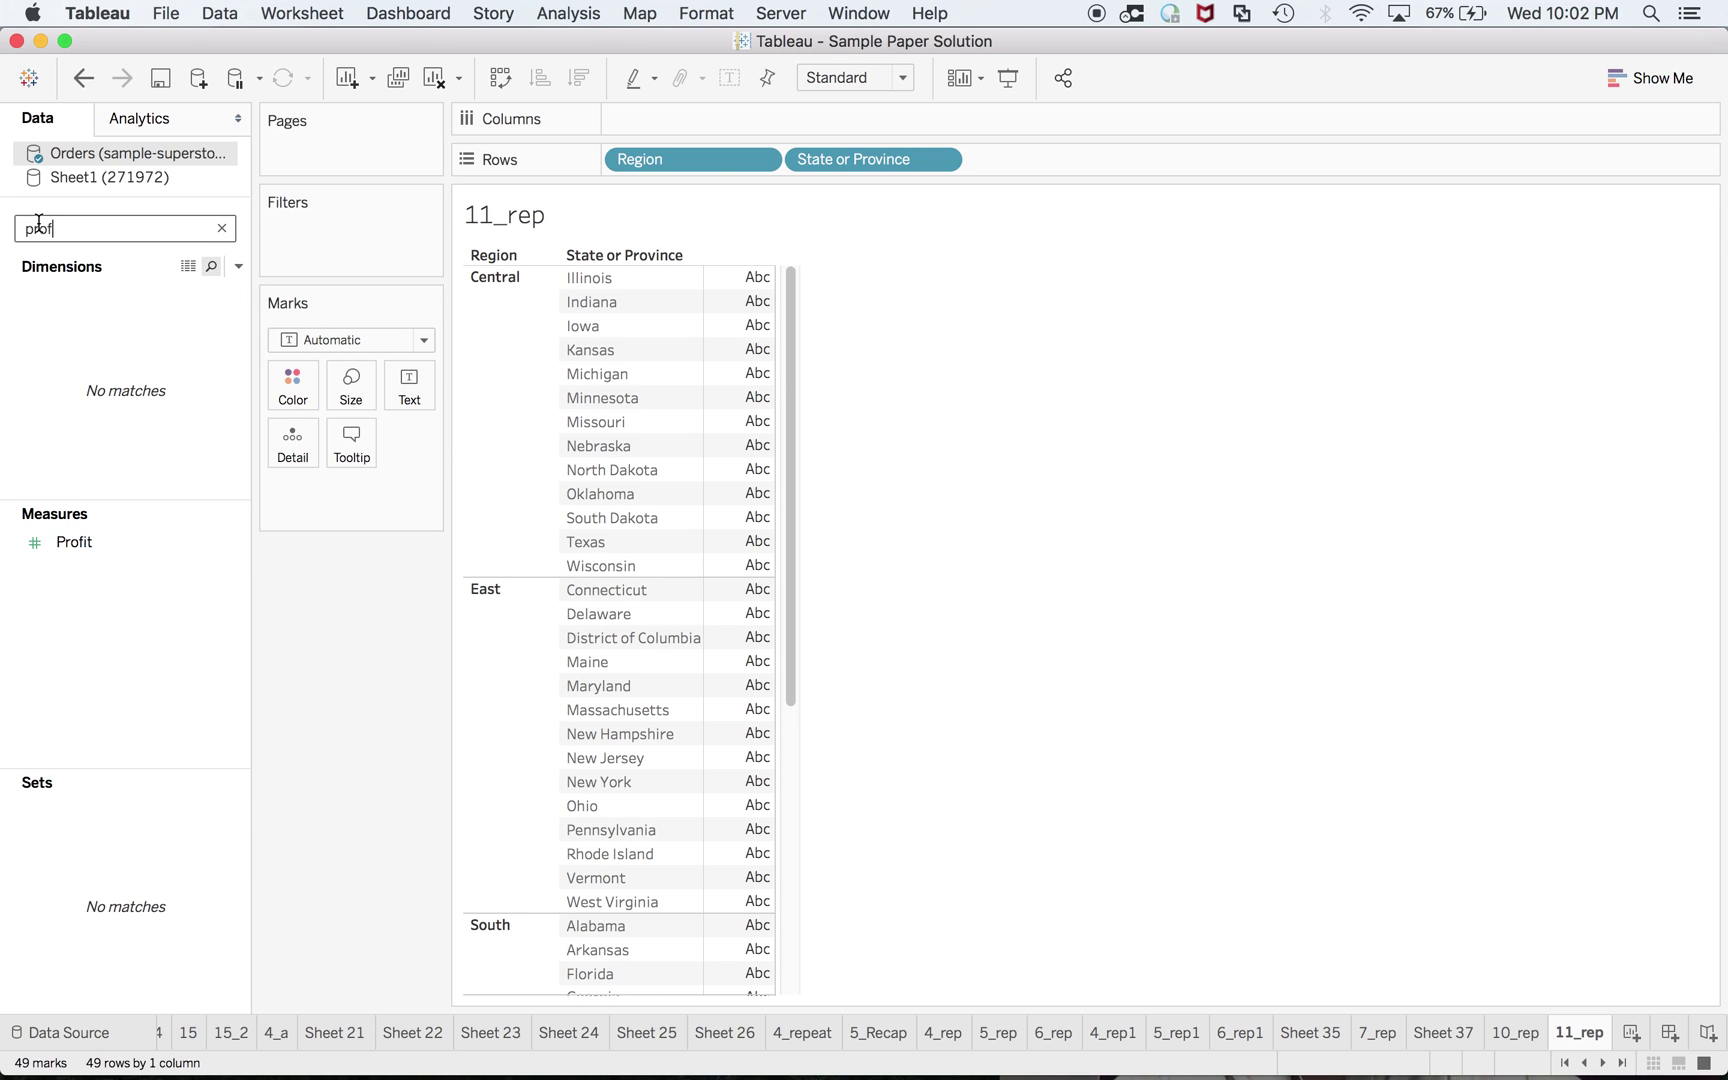
{"action": "double_click", "coordinate": [105, 539]}
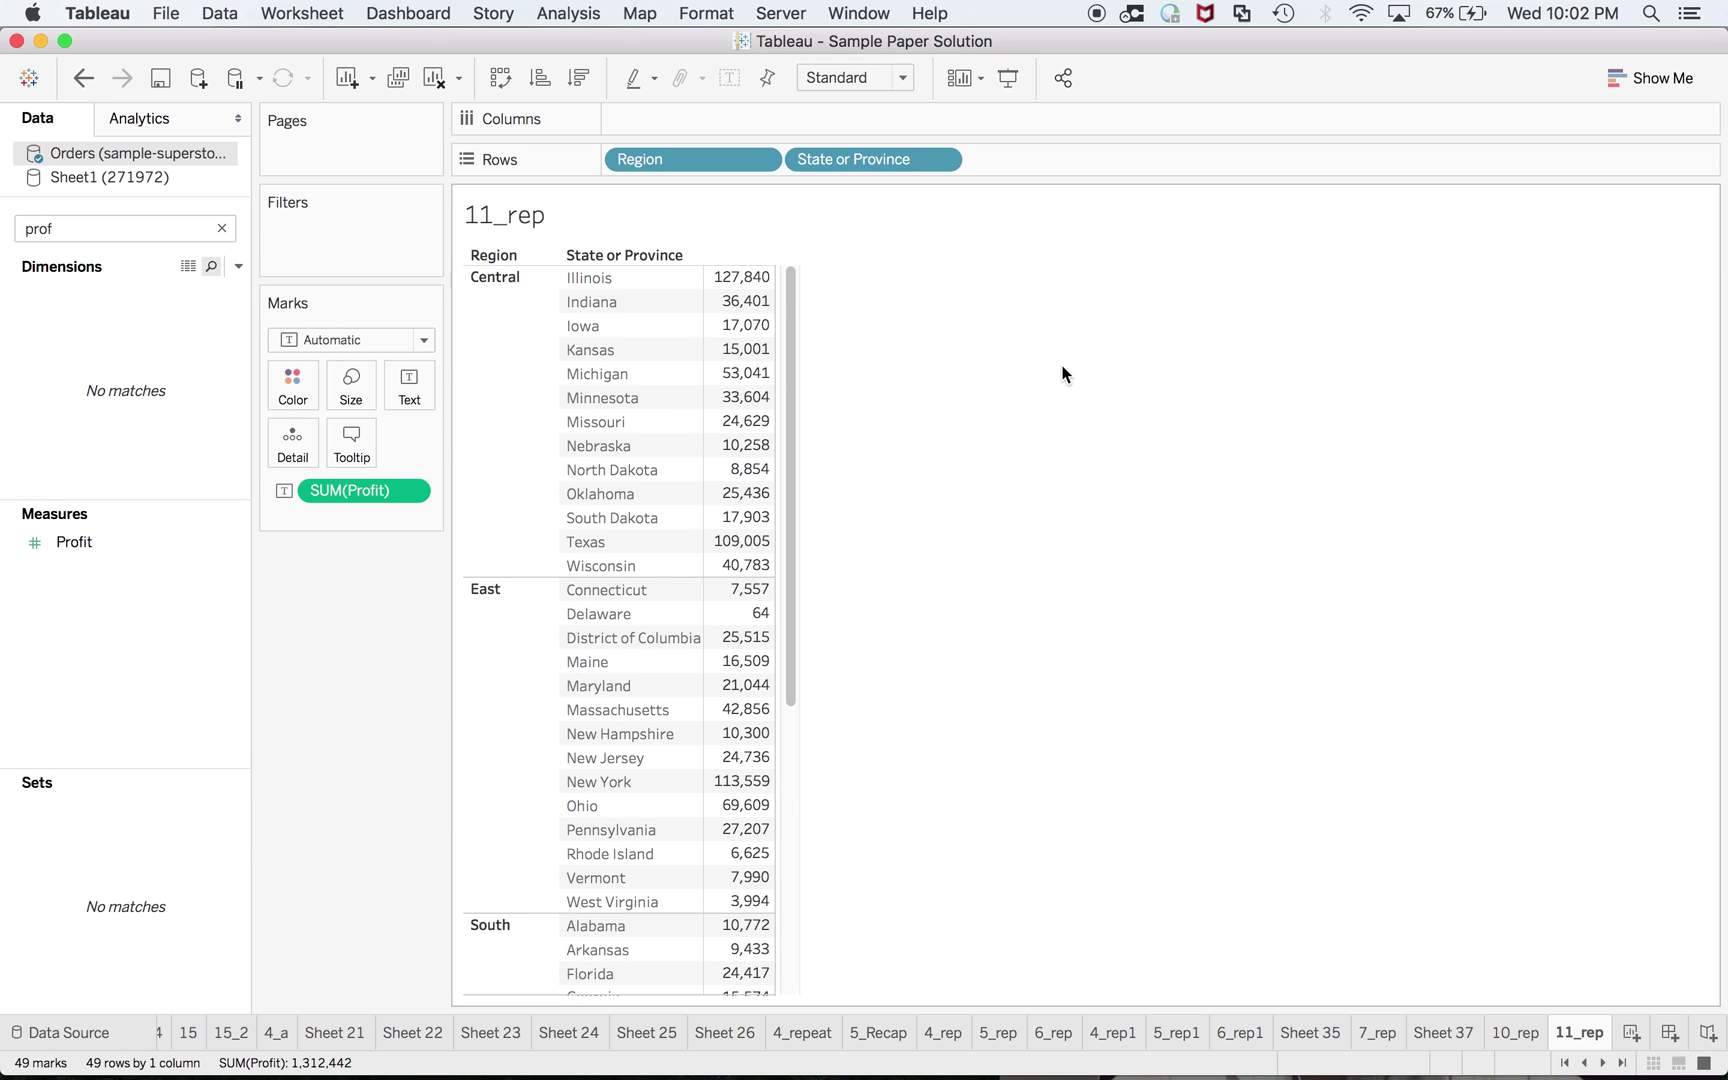
Convert the table into a box-and-whisker plot and recheck question 11 in Chrome before returning to Tableau
{"action": "left_click", "coordinate": [1656, 89]}
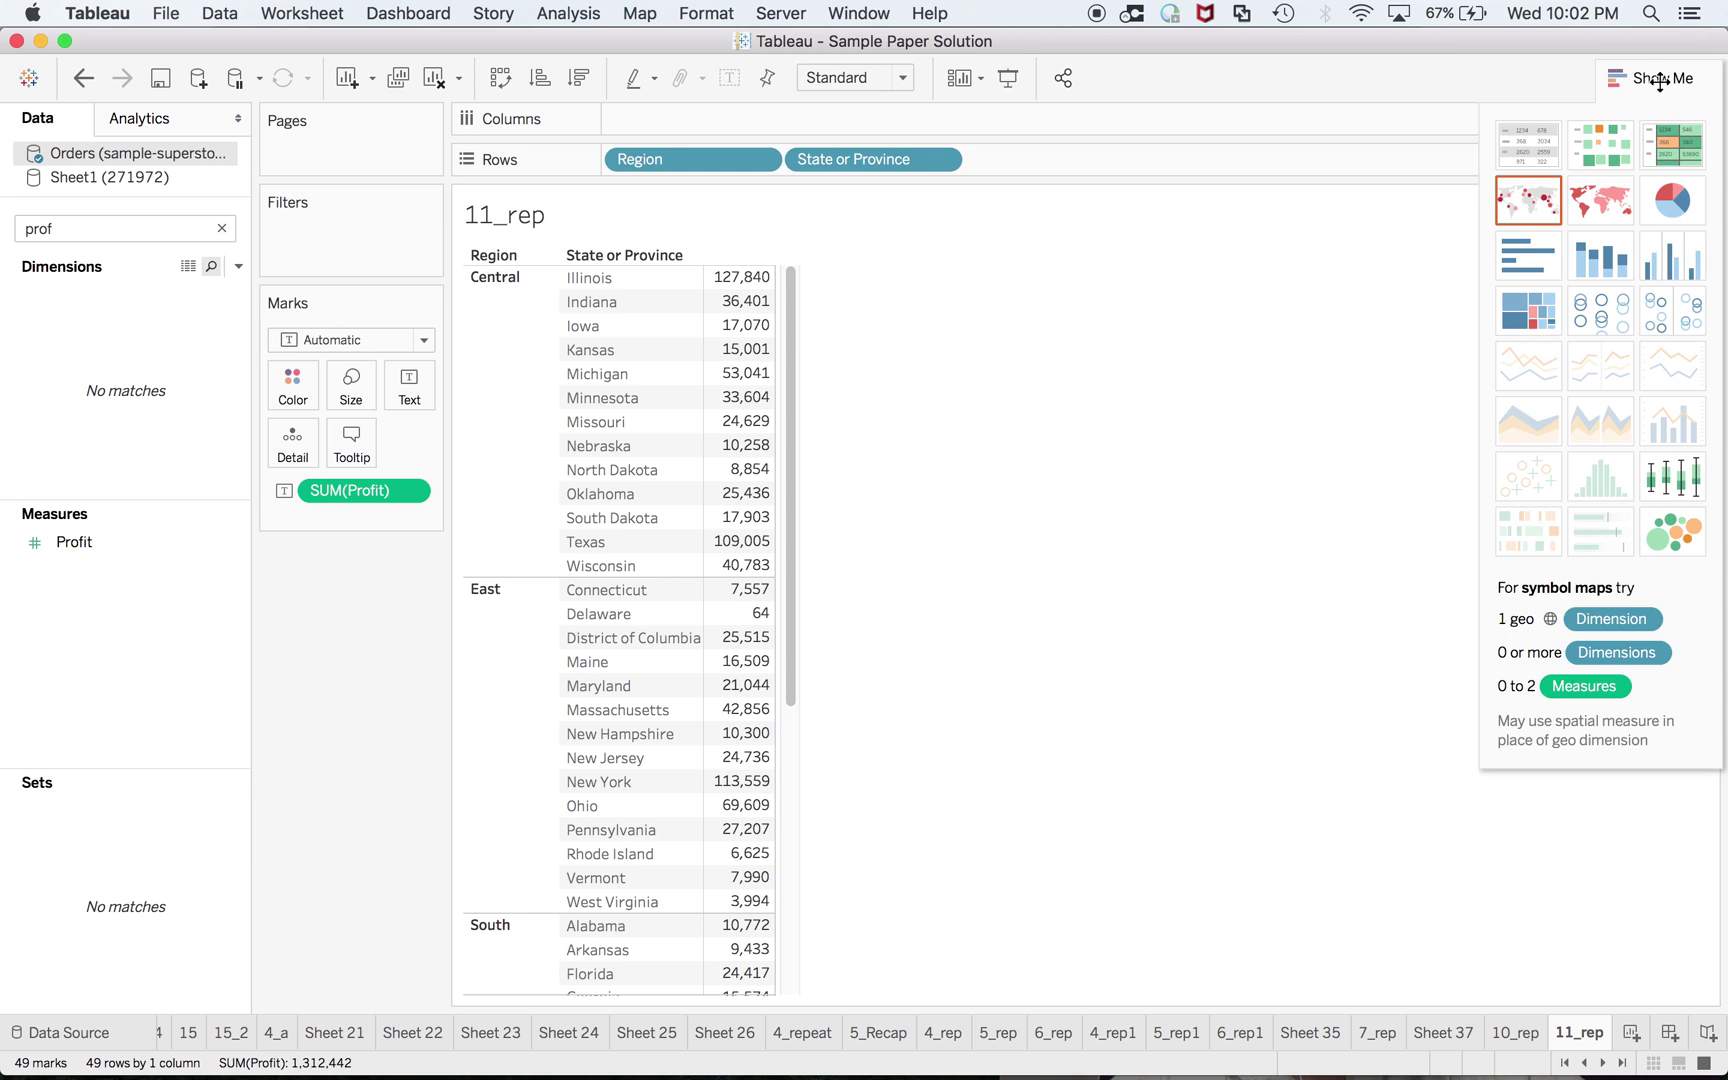
{"action": "left_click", "coordinate": [1672, 481]}
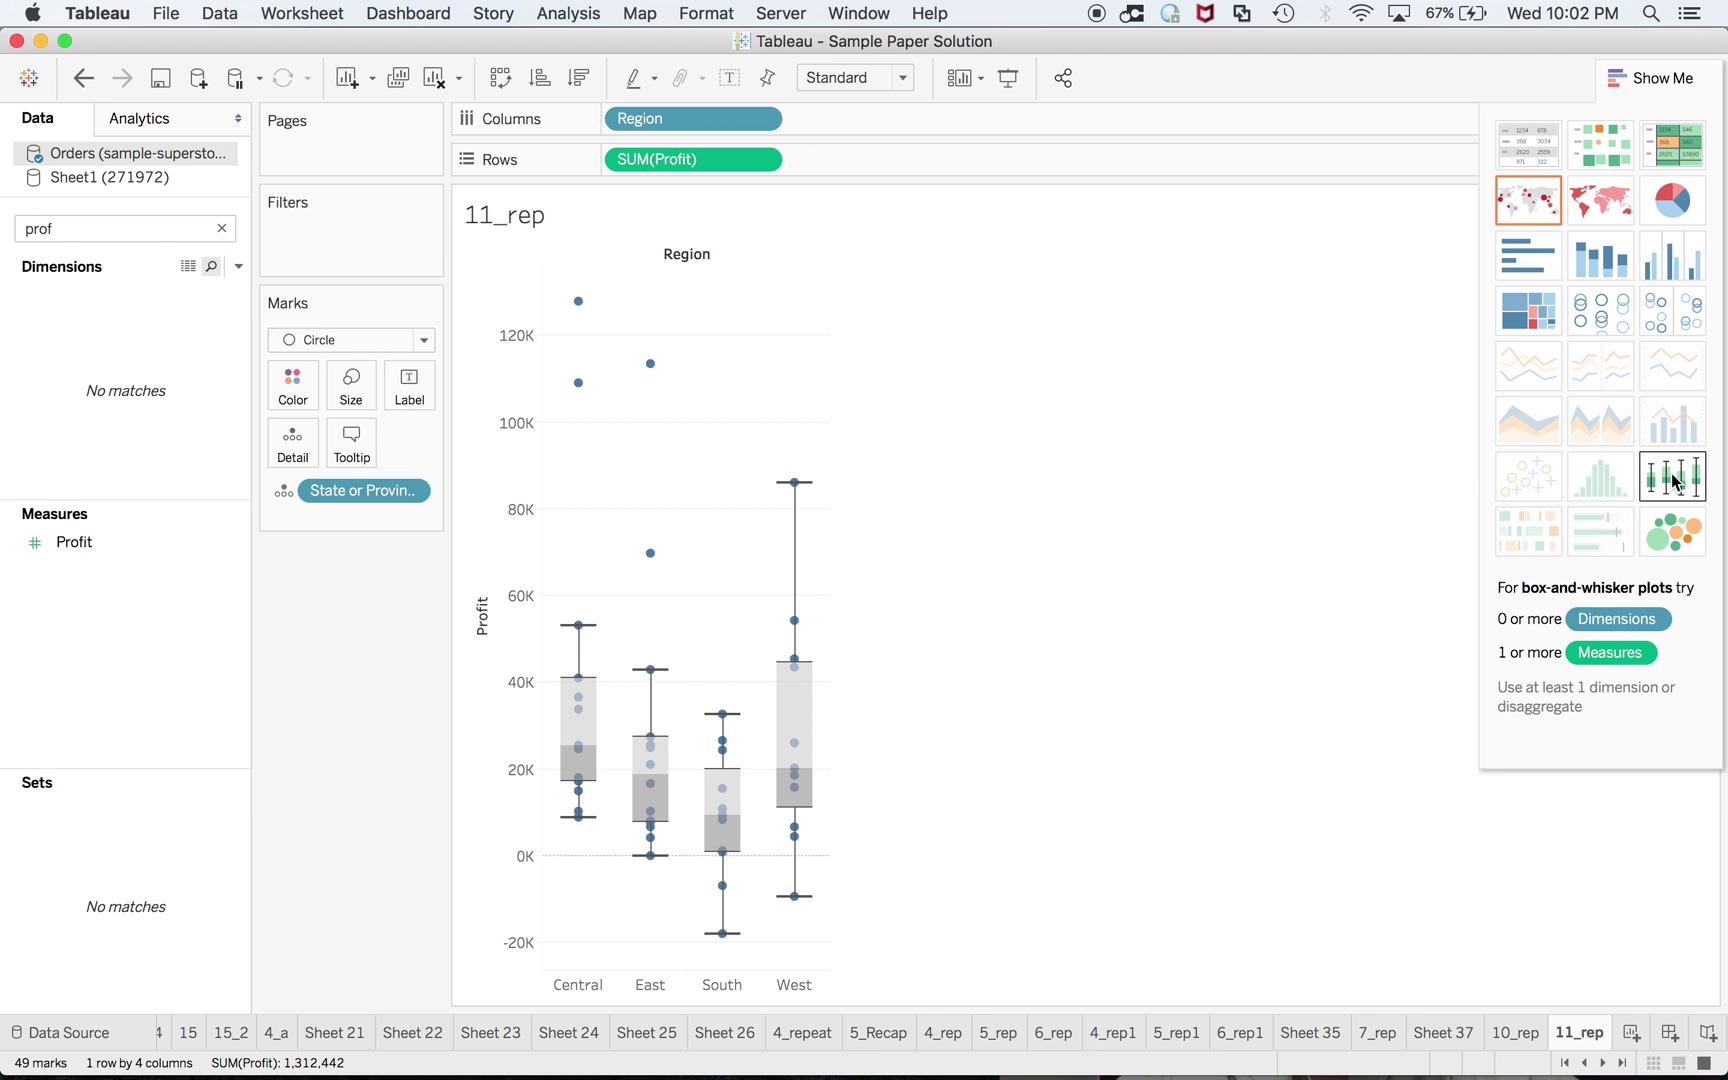
{"action": "key", "text": "super+Tab"}
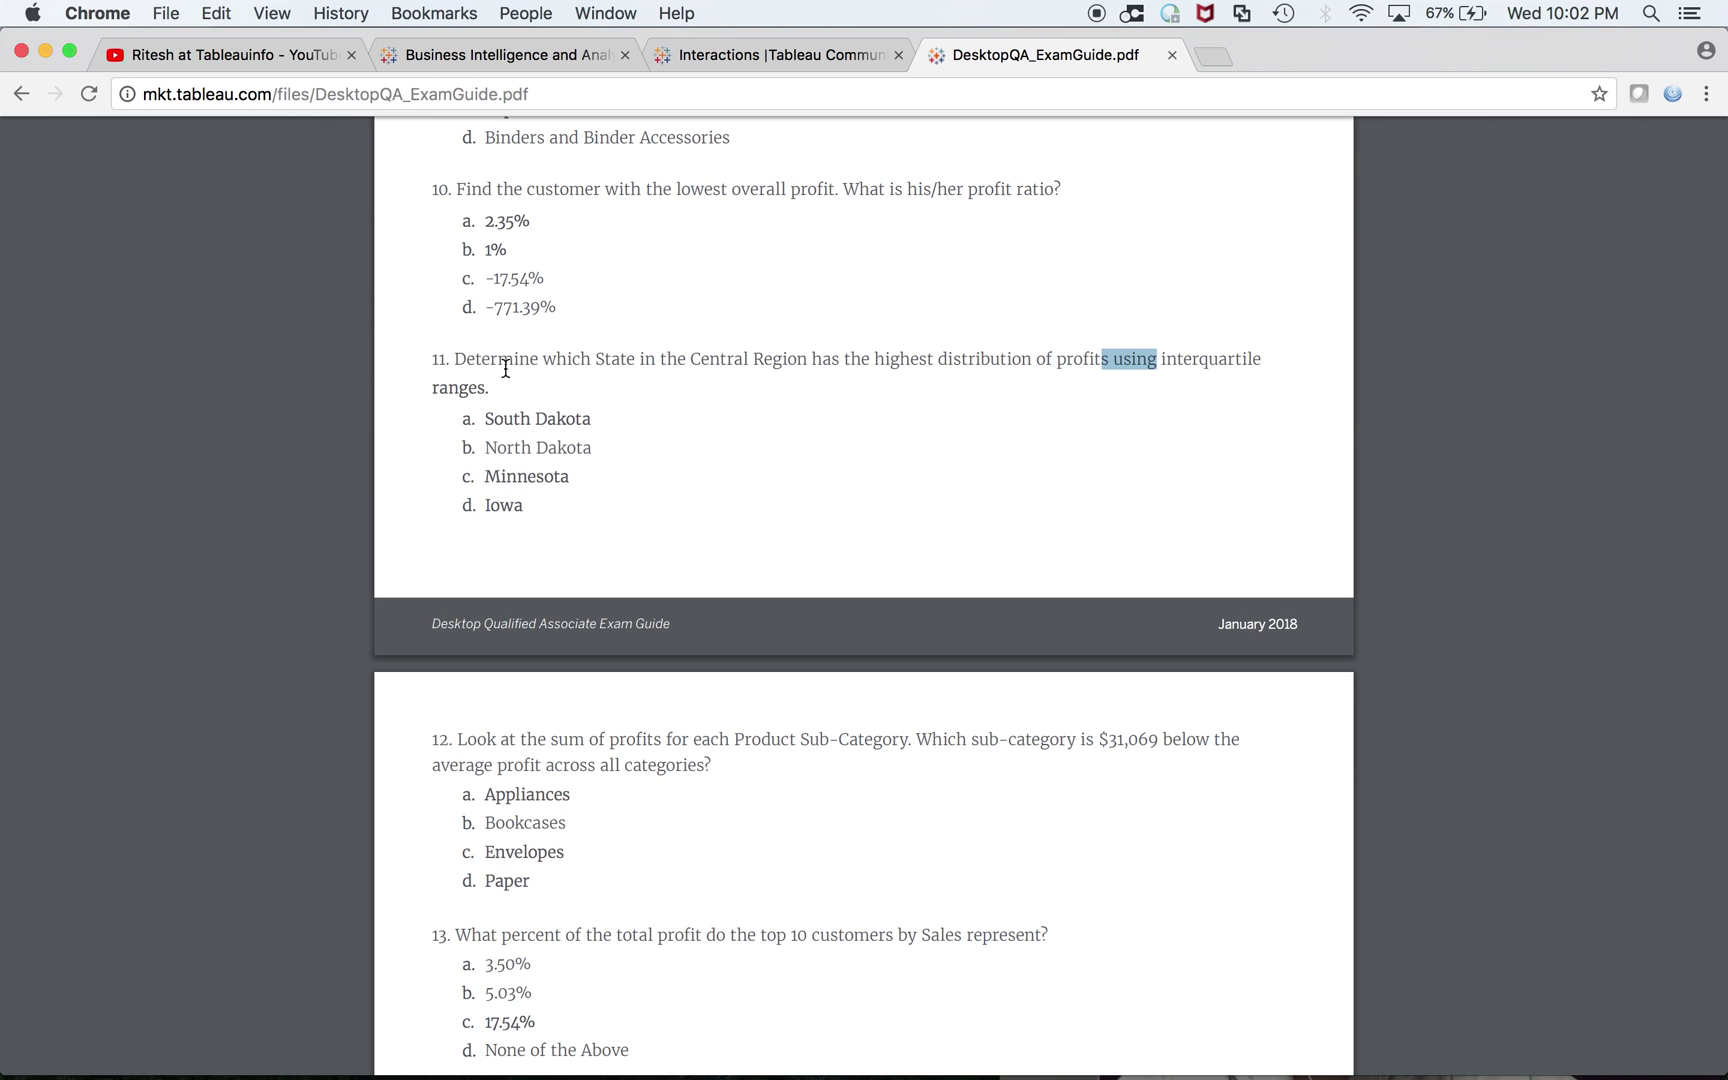
{"action": "key", "text": "super+Tab"}
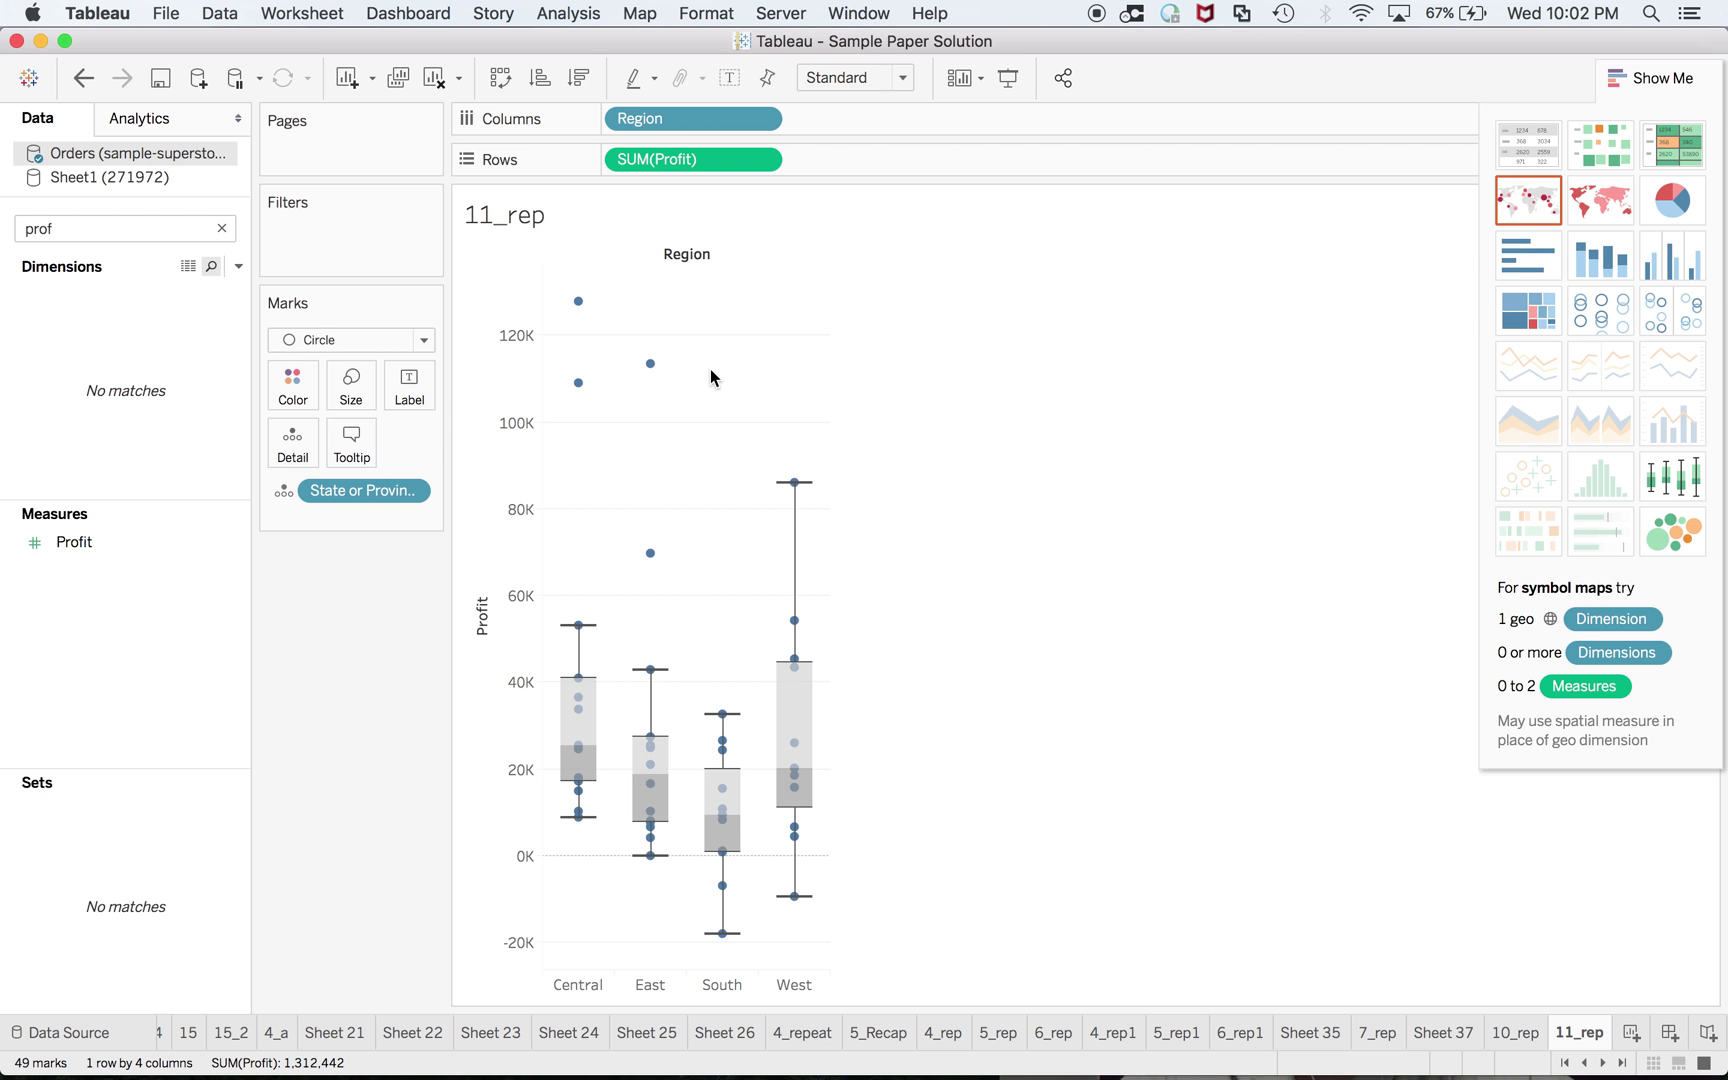
Add a Region filter, show its control beside the plot and keep only Central
{"action": "right_click", "coordinate": [686, 118]}
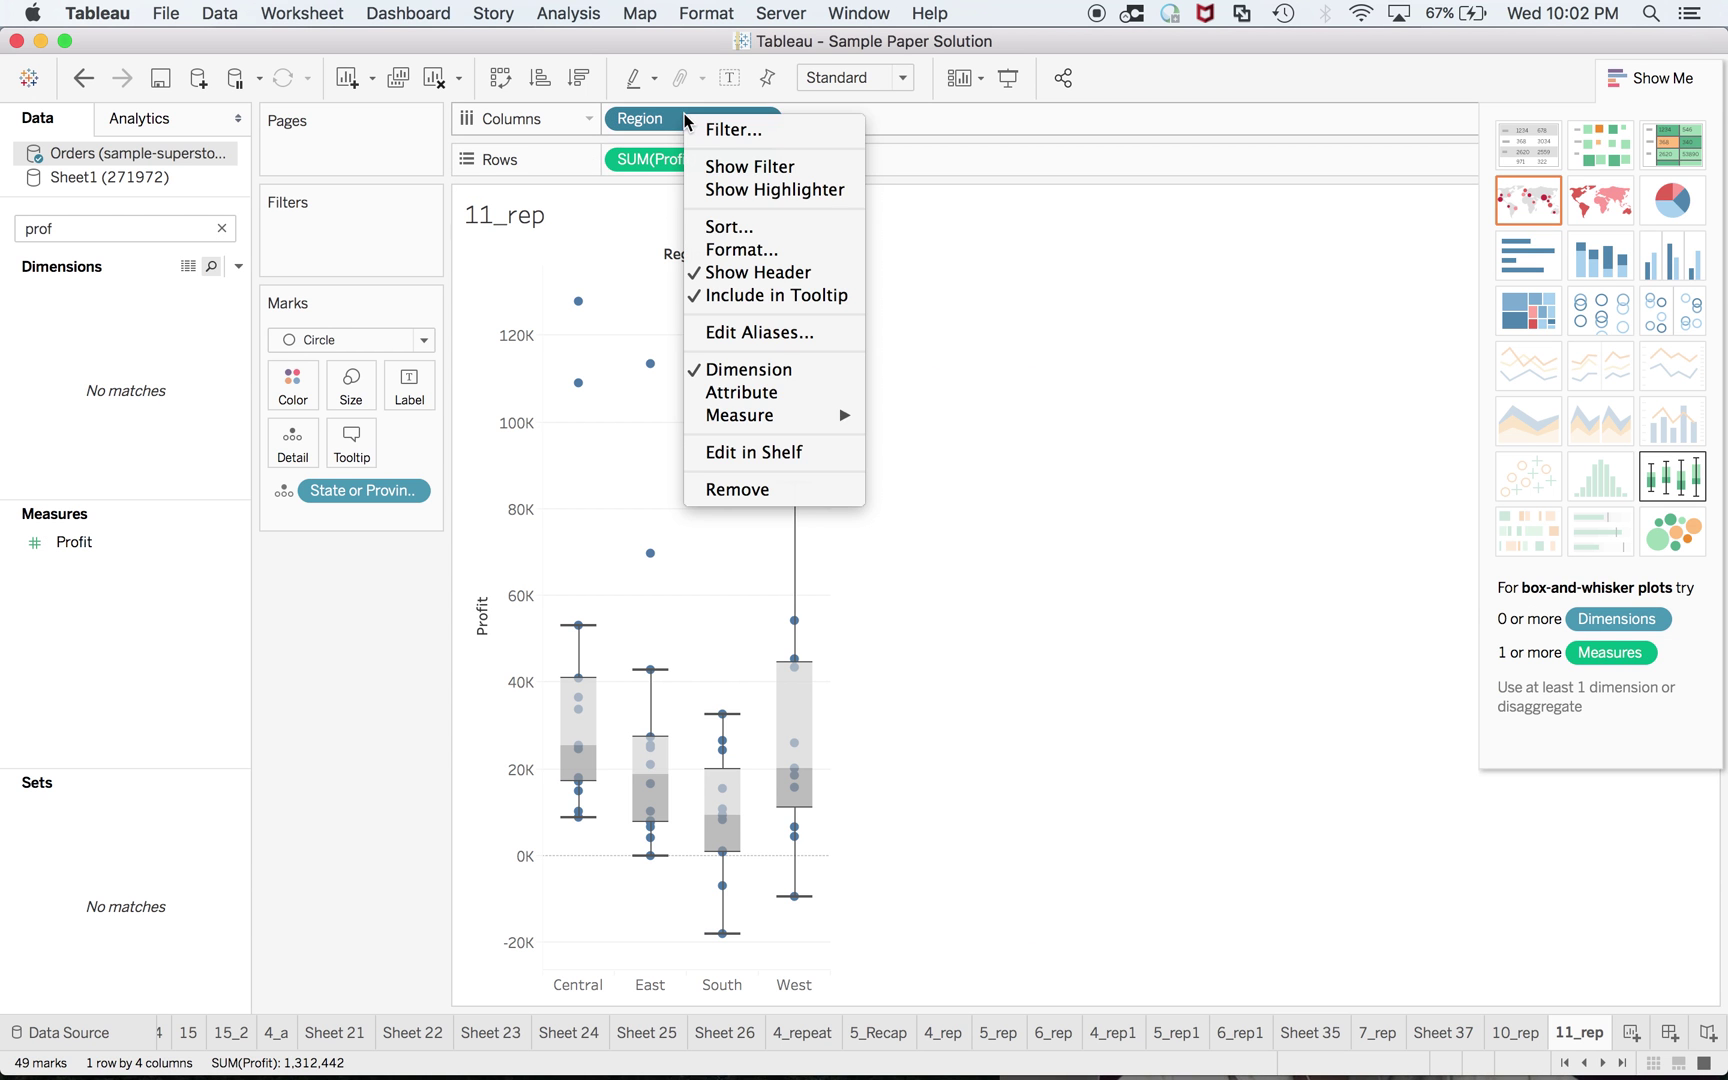
{"action": "left_click", "coordinate": [705, 129]}
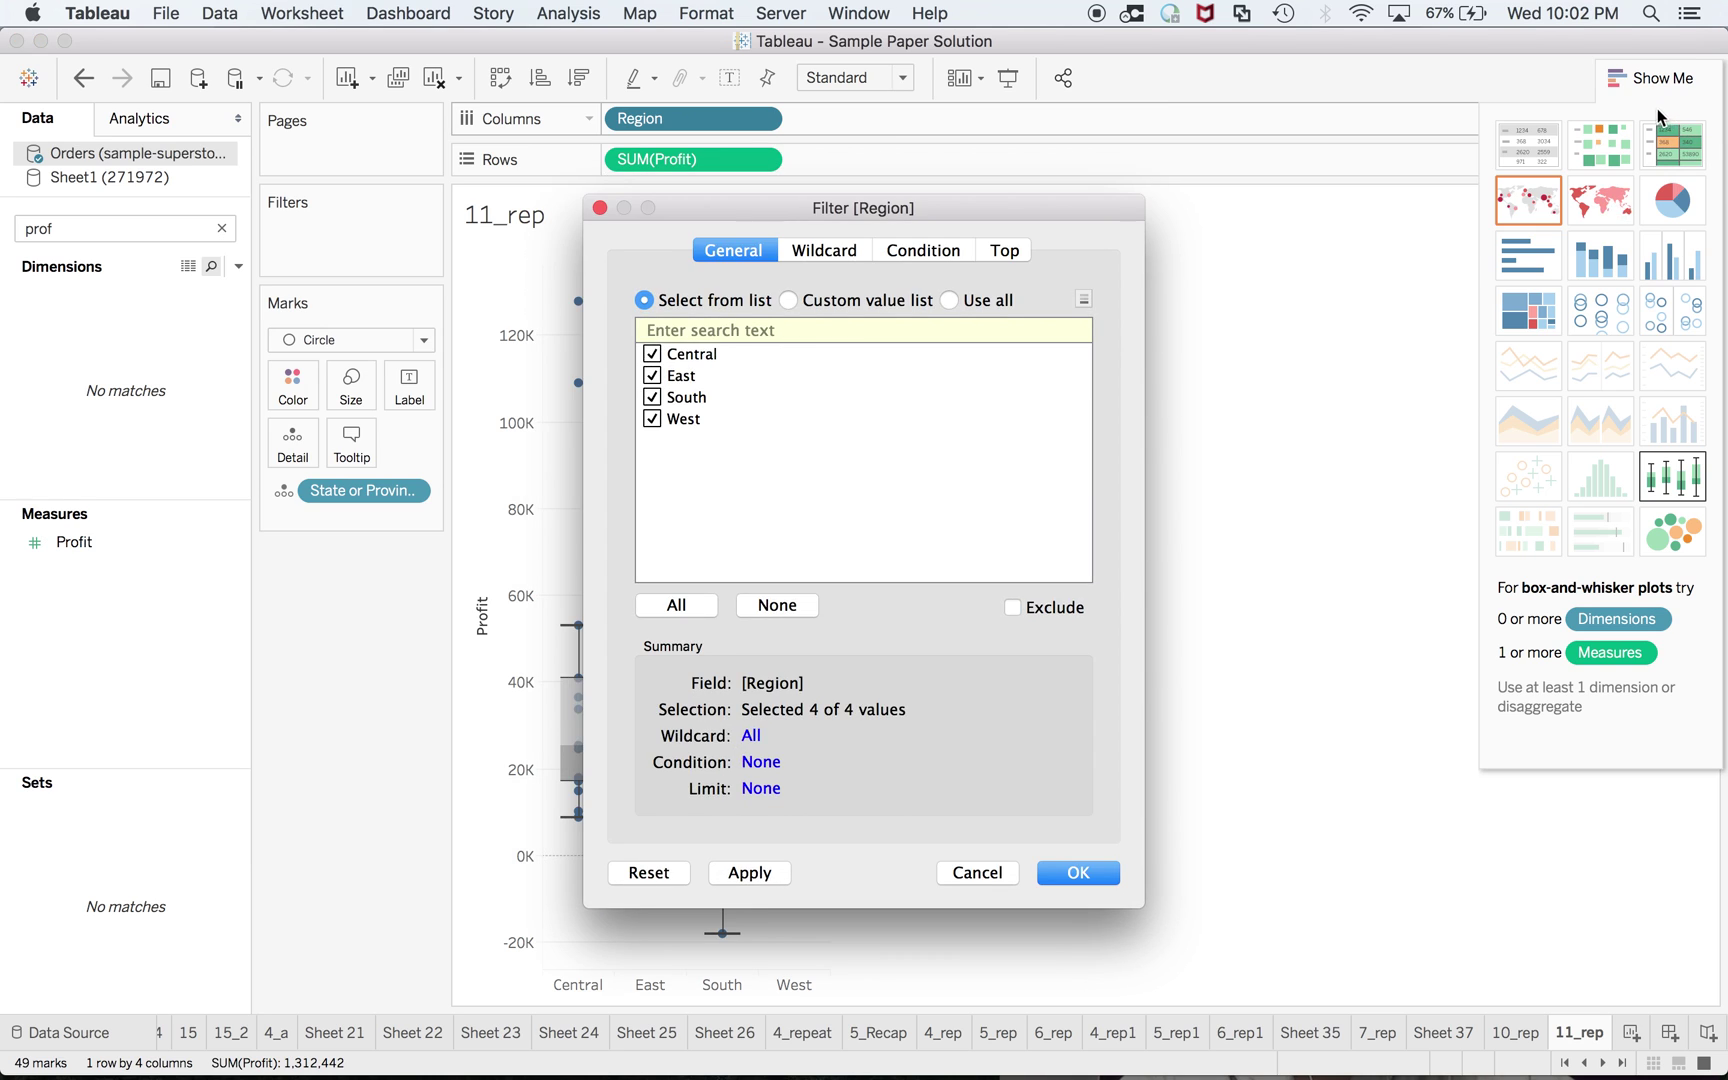
{"action": "left_click", "coordinate": [1062, 873]}
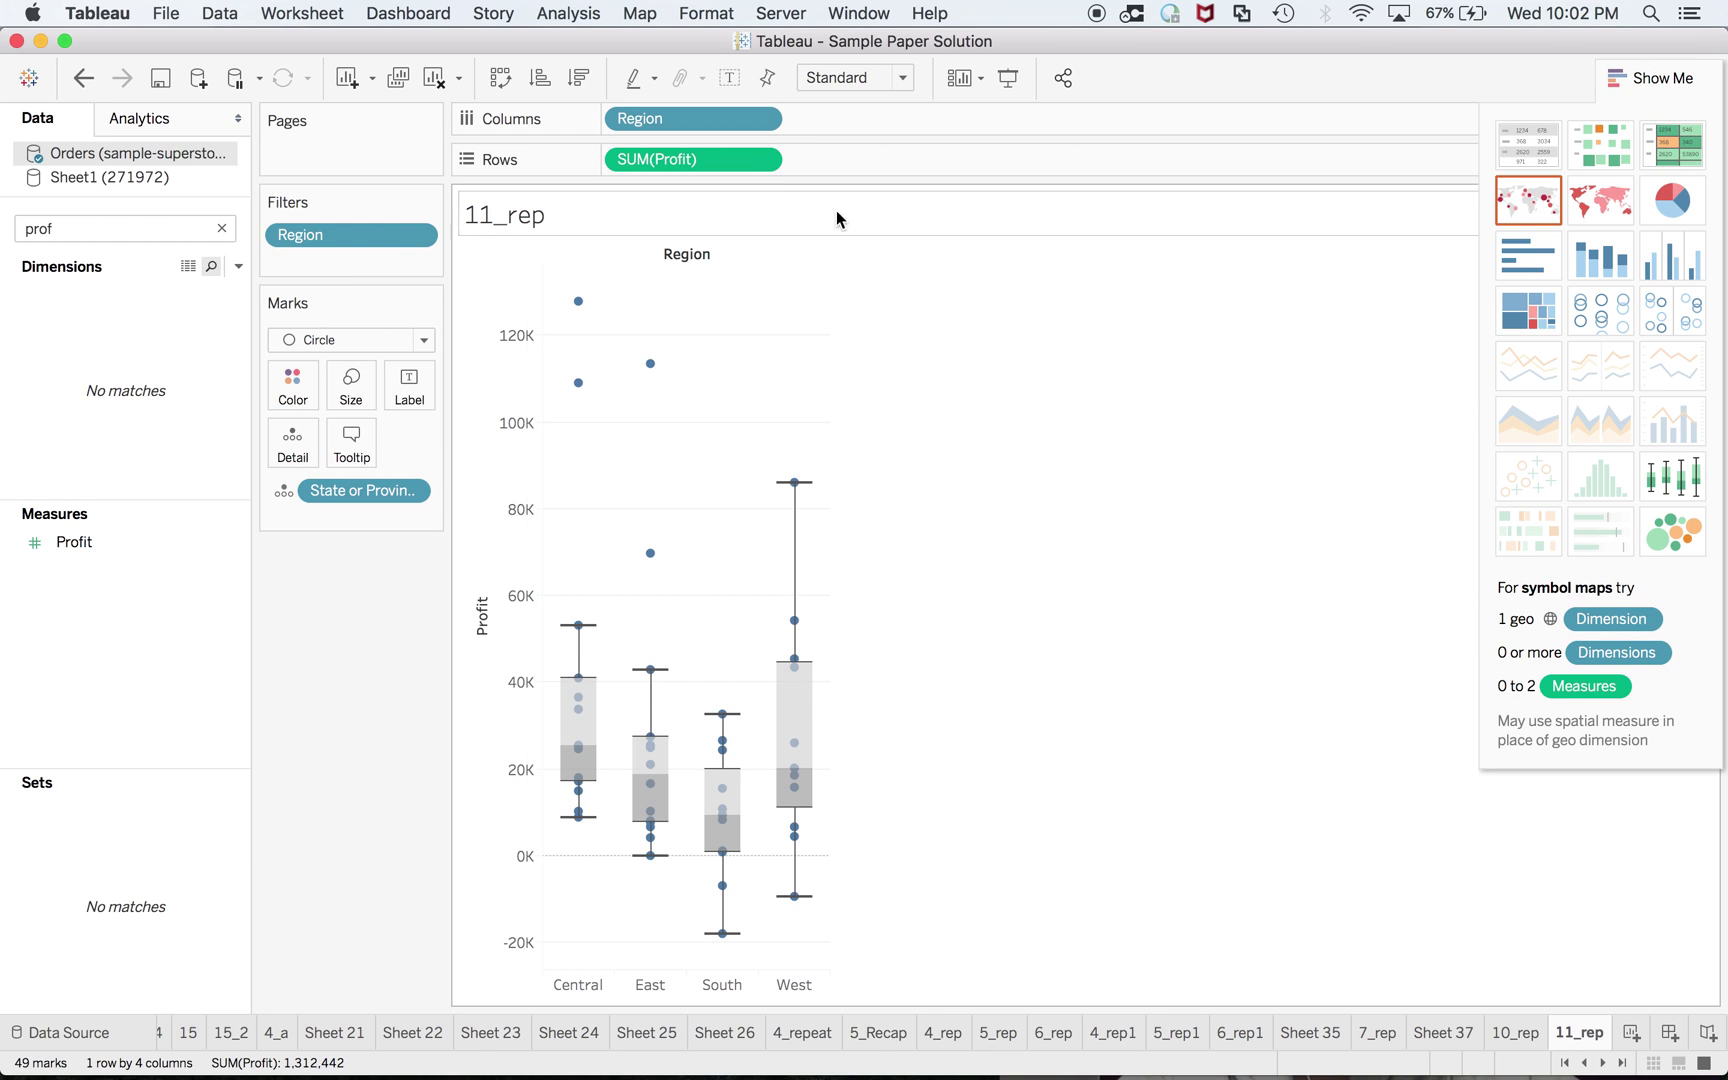
{"action": "right_click", "coordinate": [706, 119]}
{"action": "left_click", "coordinate": [771, 174]}
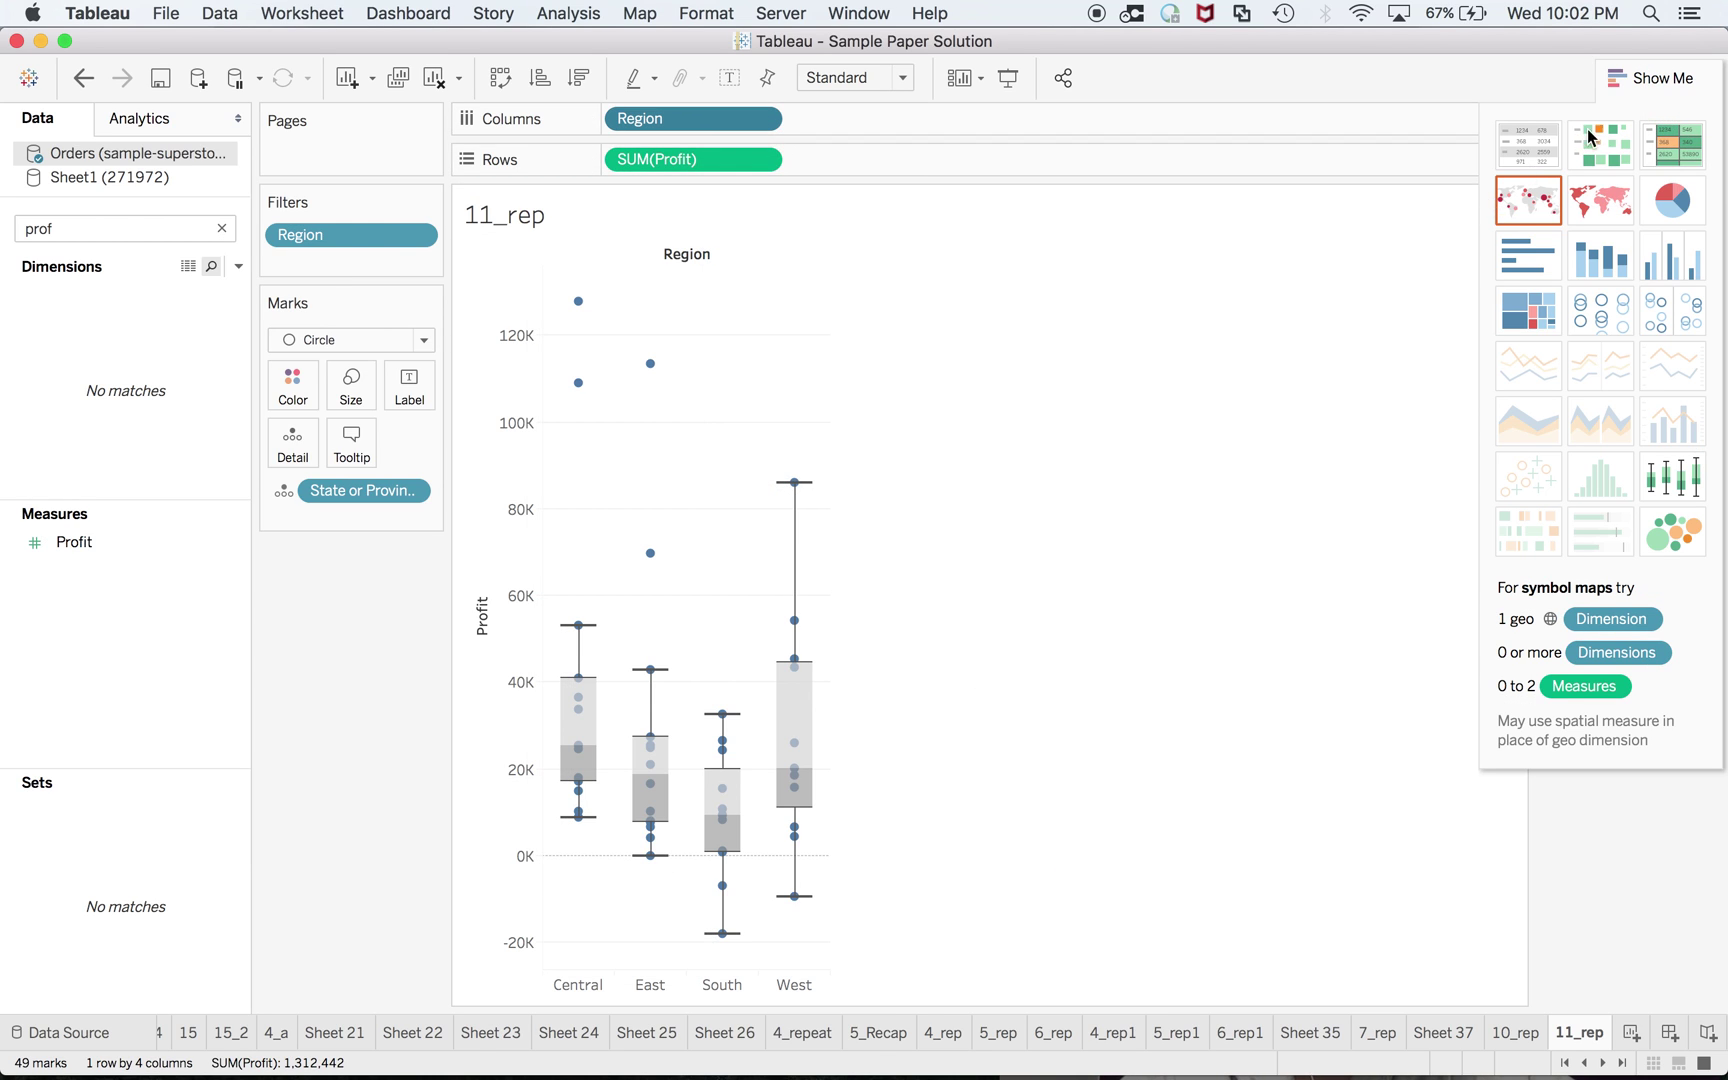
{"action": "left_click", "coordinate": [1645, 77]}
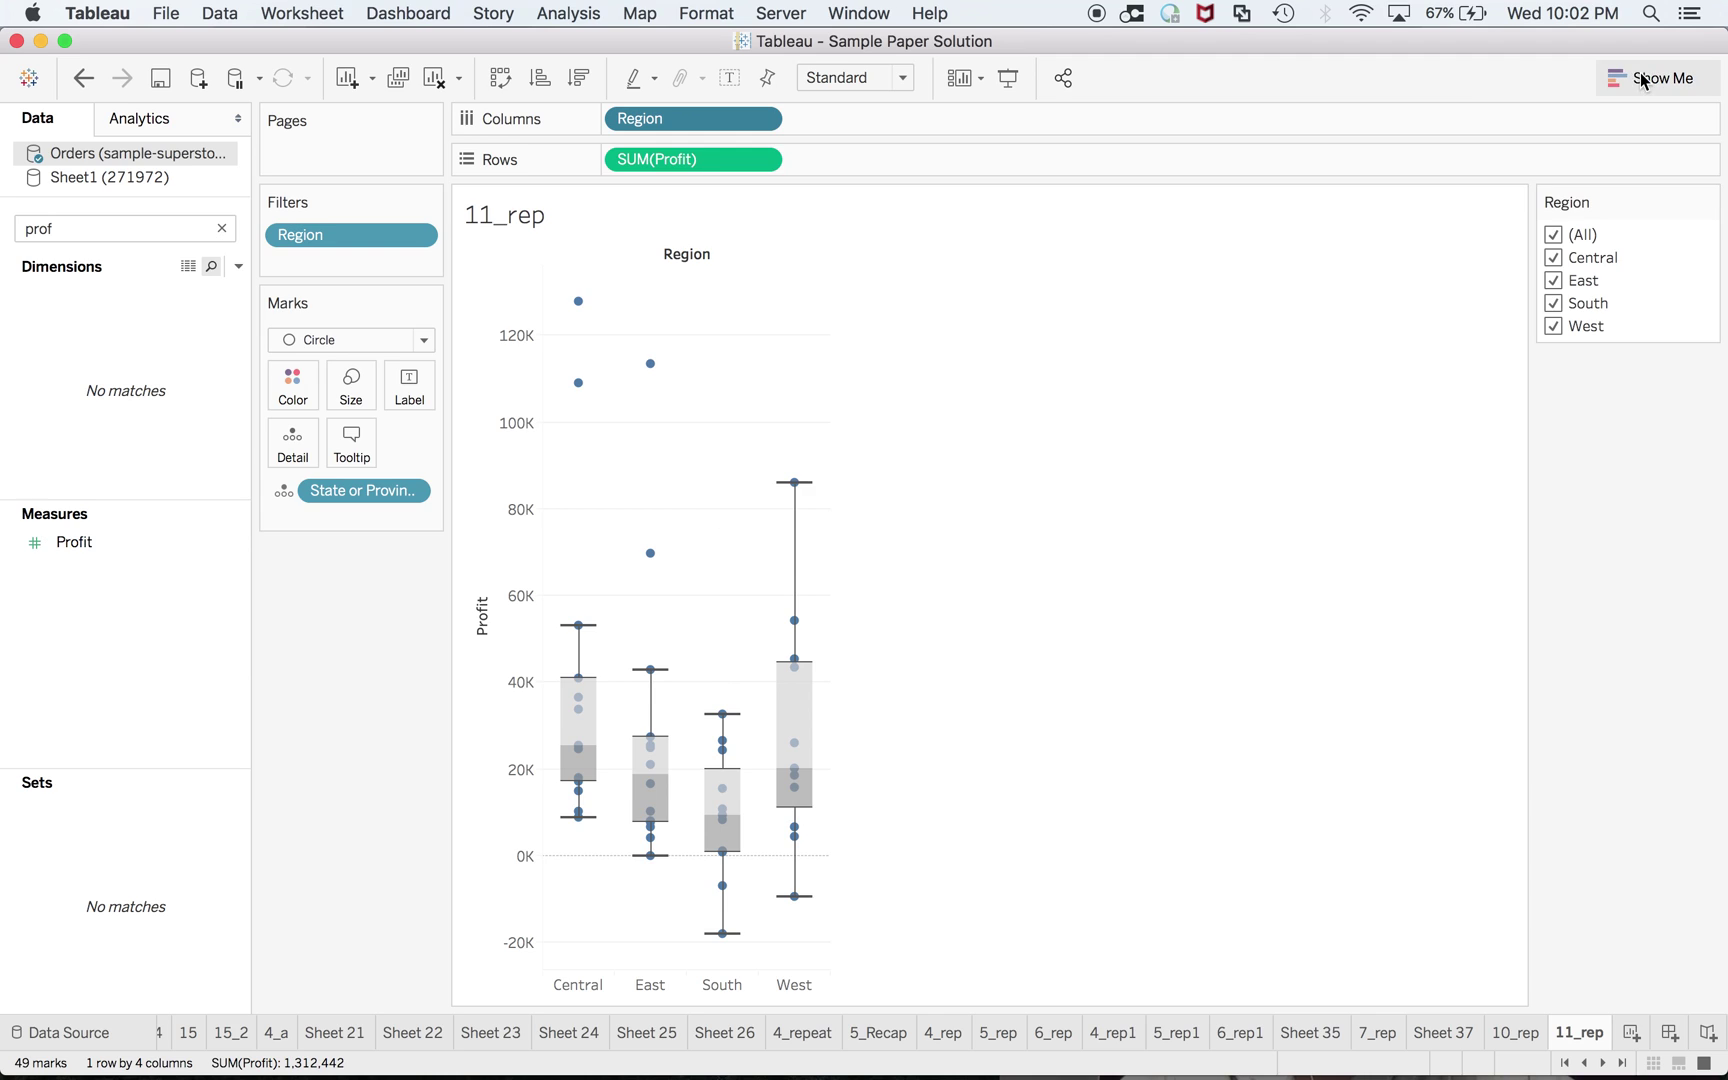
{"action": "left_click", "coordinate": [1554, 238]}
{"action": "left_click", "coordinate": [1552, 258]}
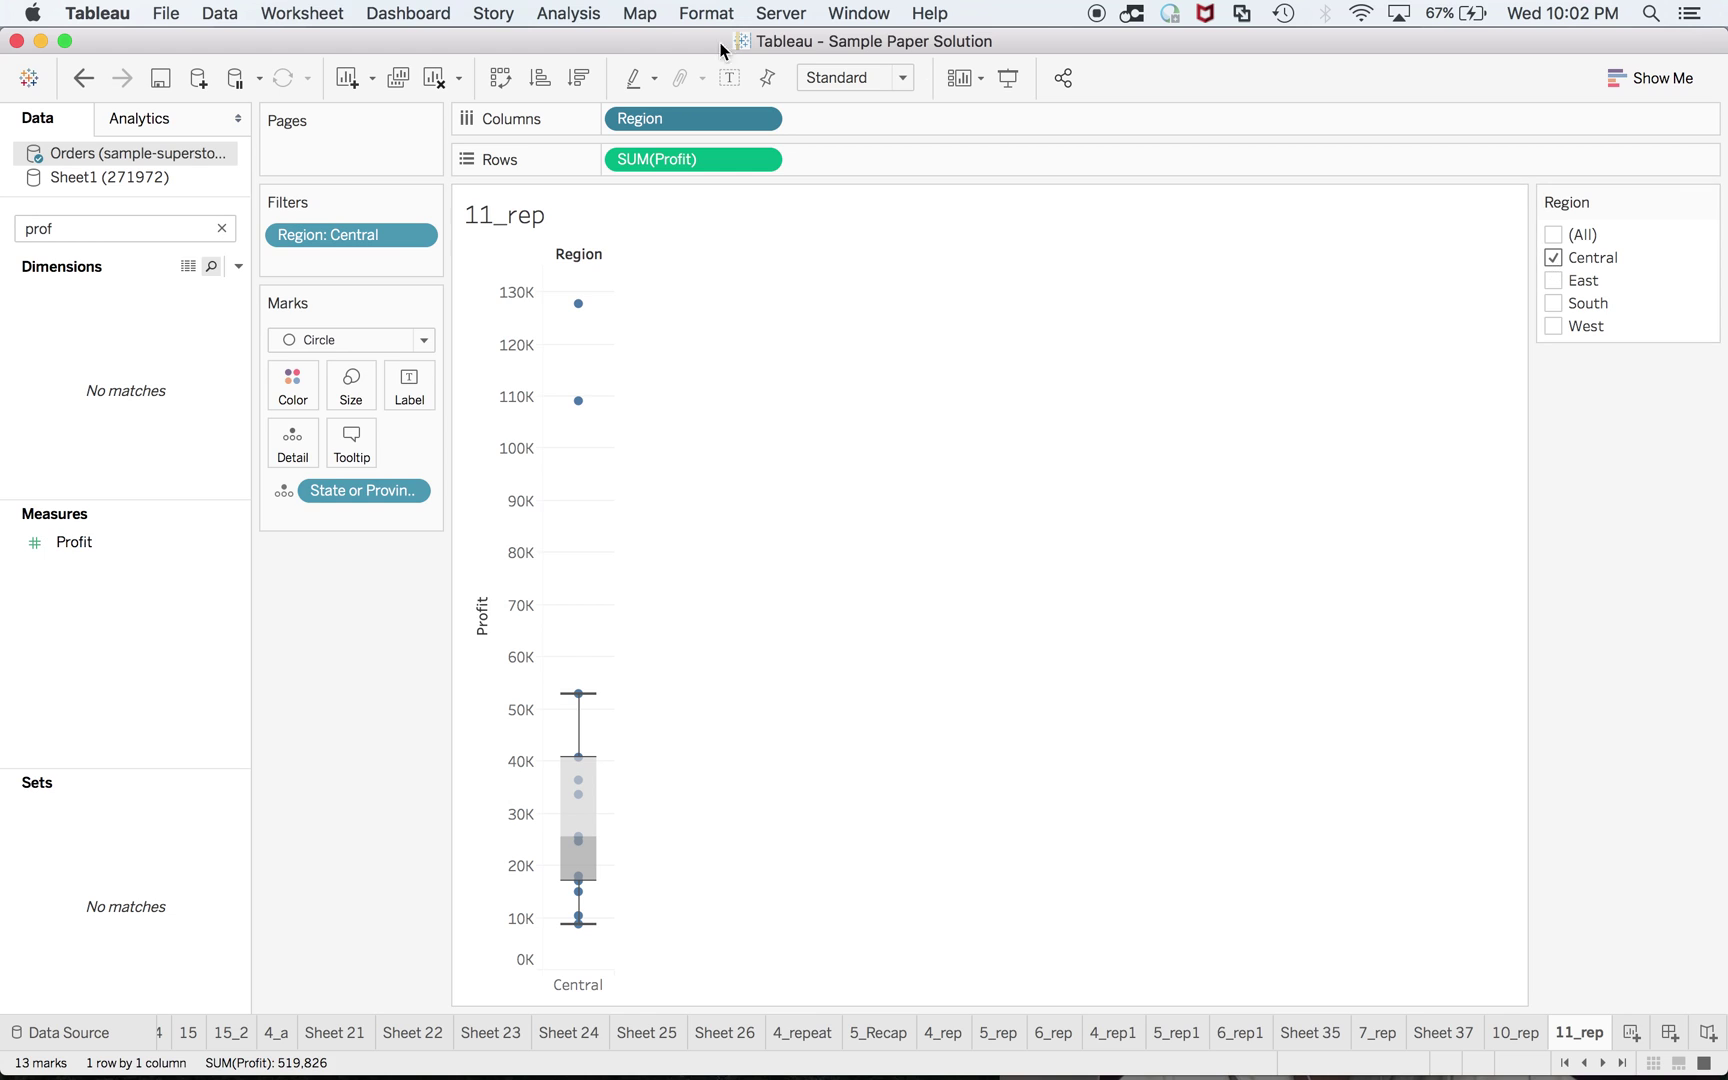
Disaggregate the measures and move State or Province from the marks detail to the columns after Region
{"action": "left_click", "coordinate": [566, 14]}
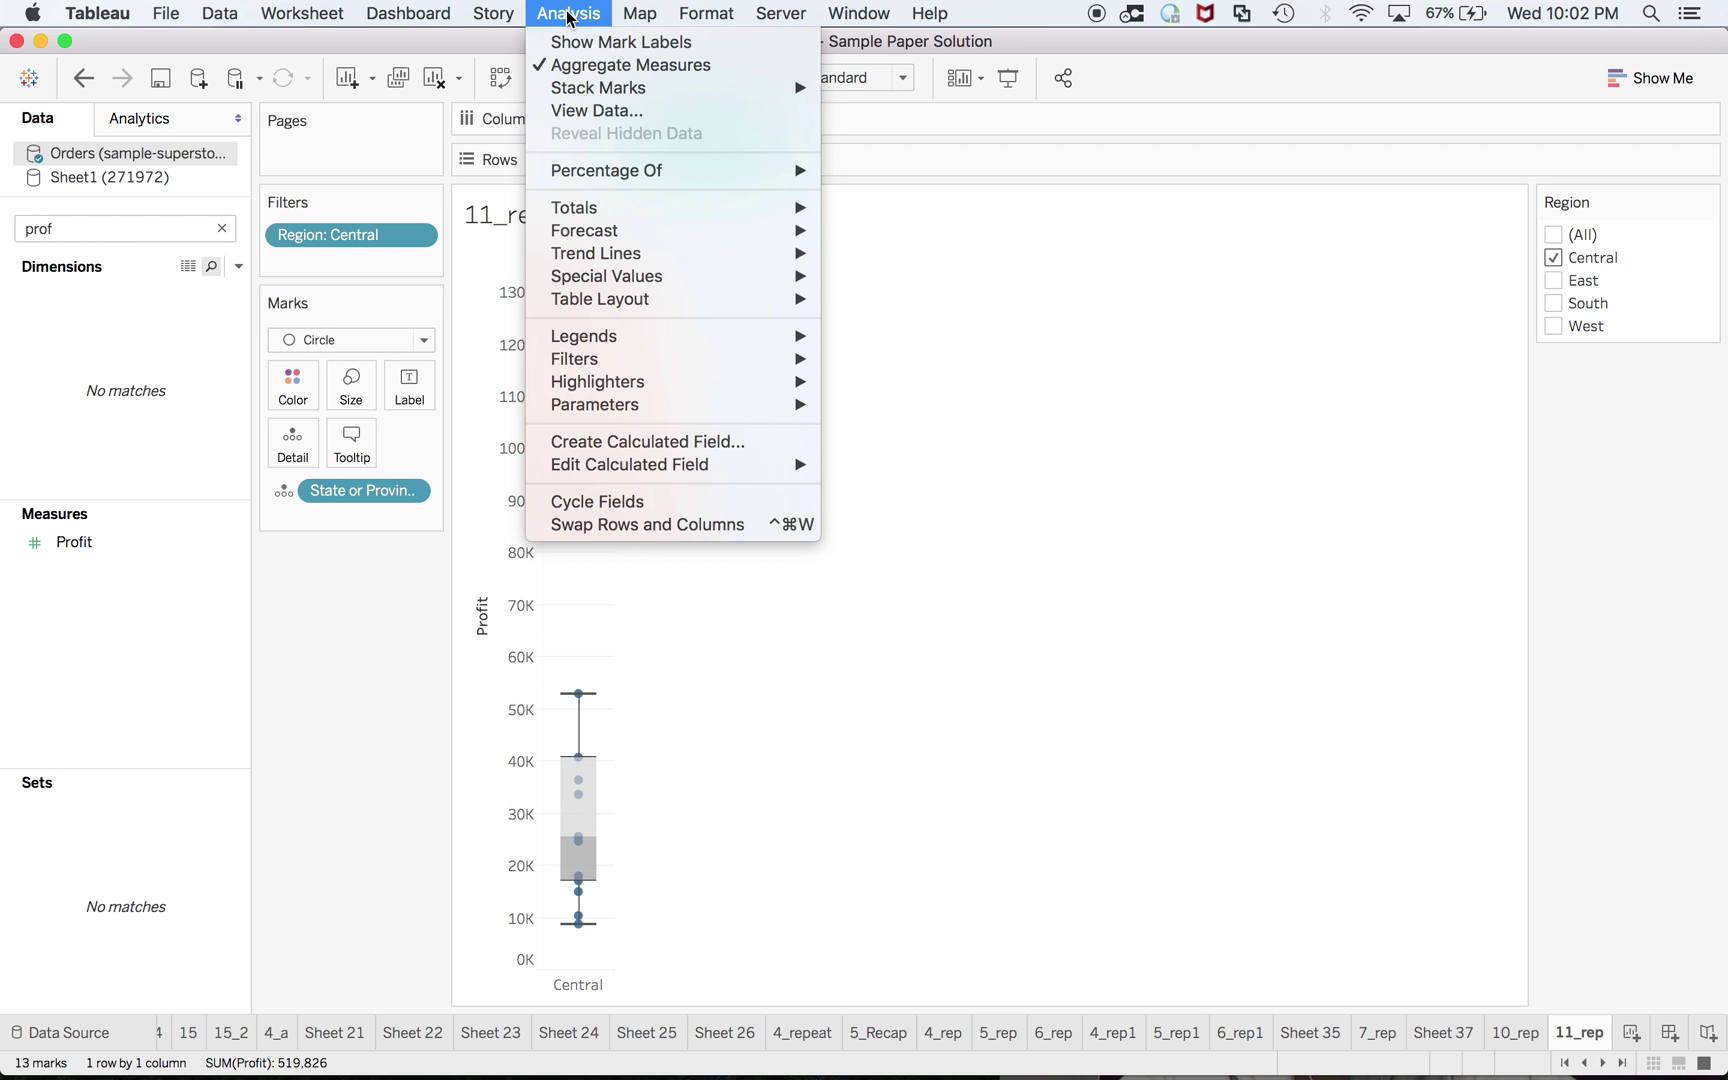
{"action": "left_click", "coordinate": [556, 67]}
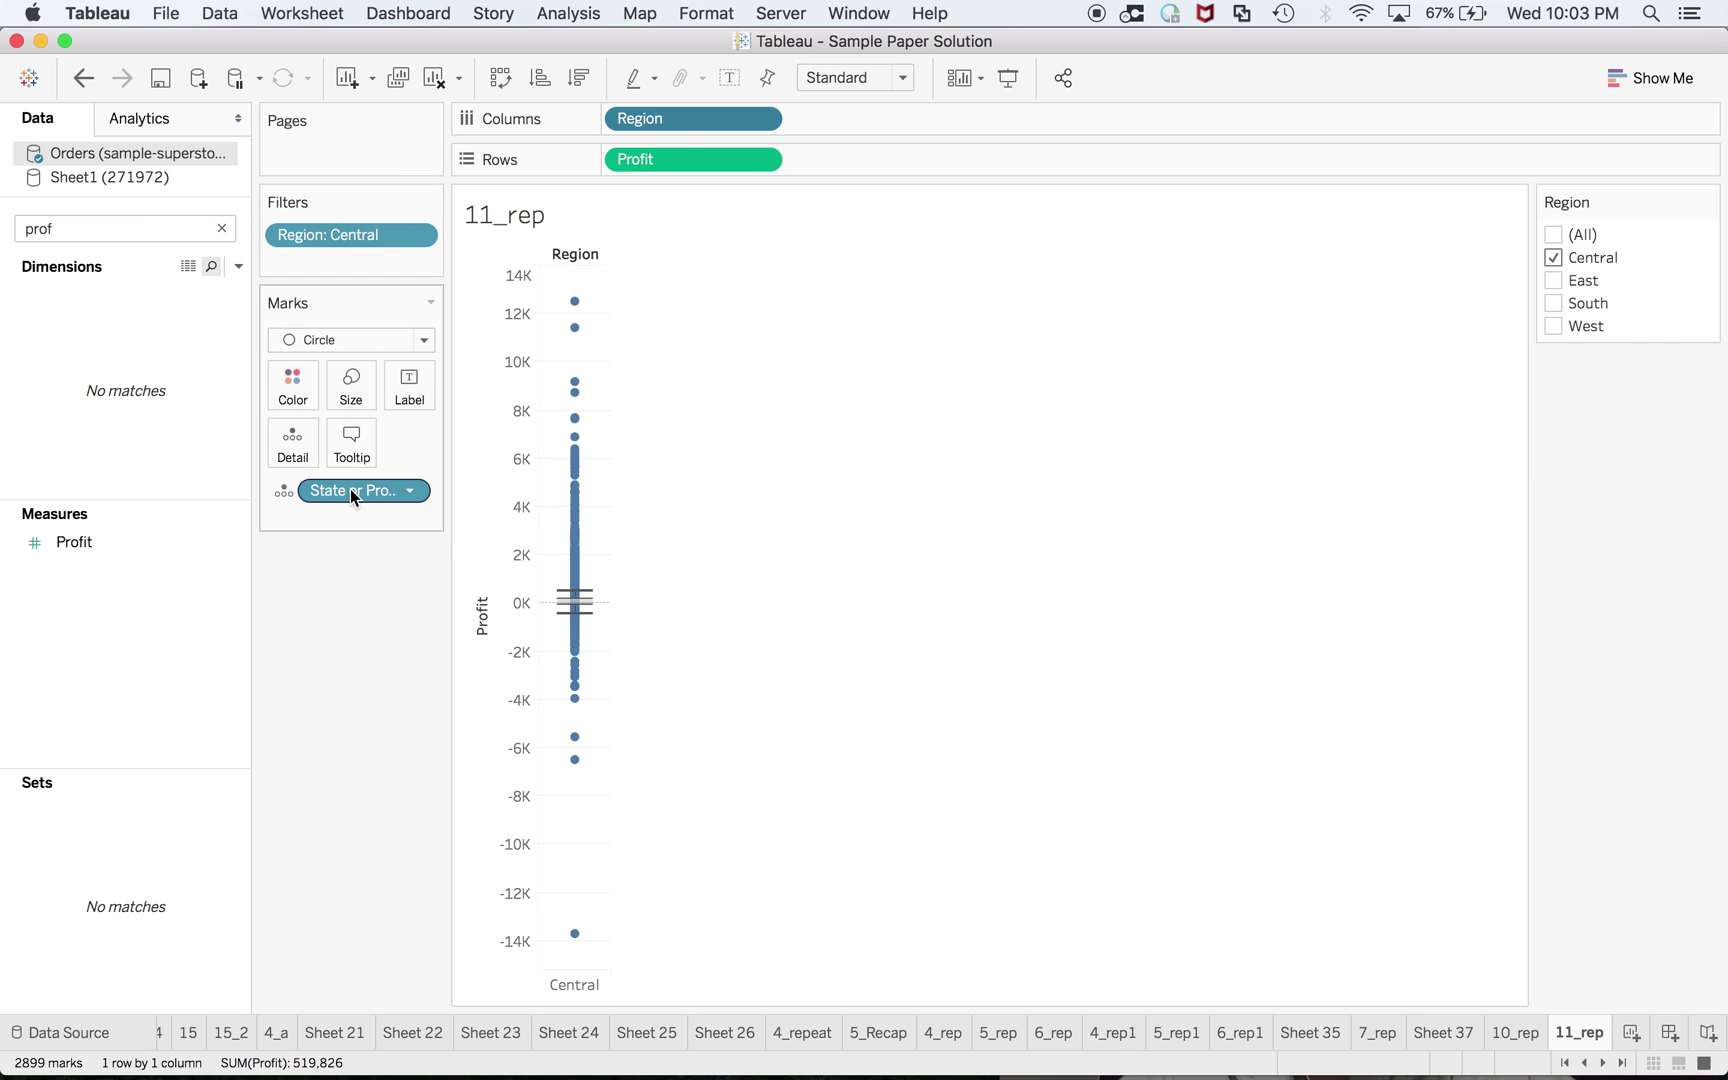
{"action": "left_click_drag", "start_coordinate": [350, 487], "coordinate": [855, 116]}
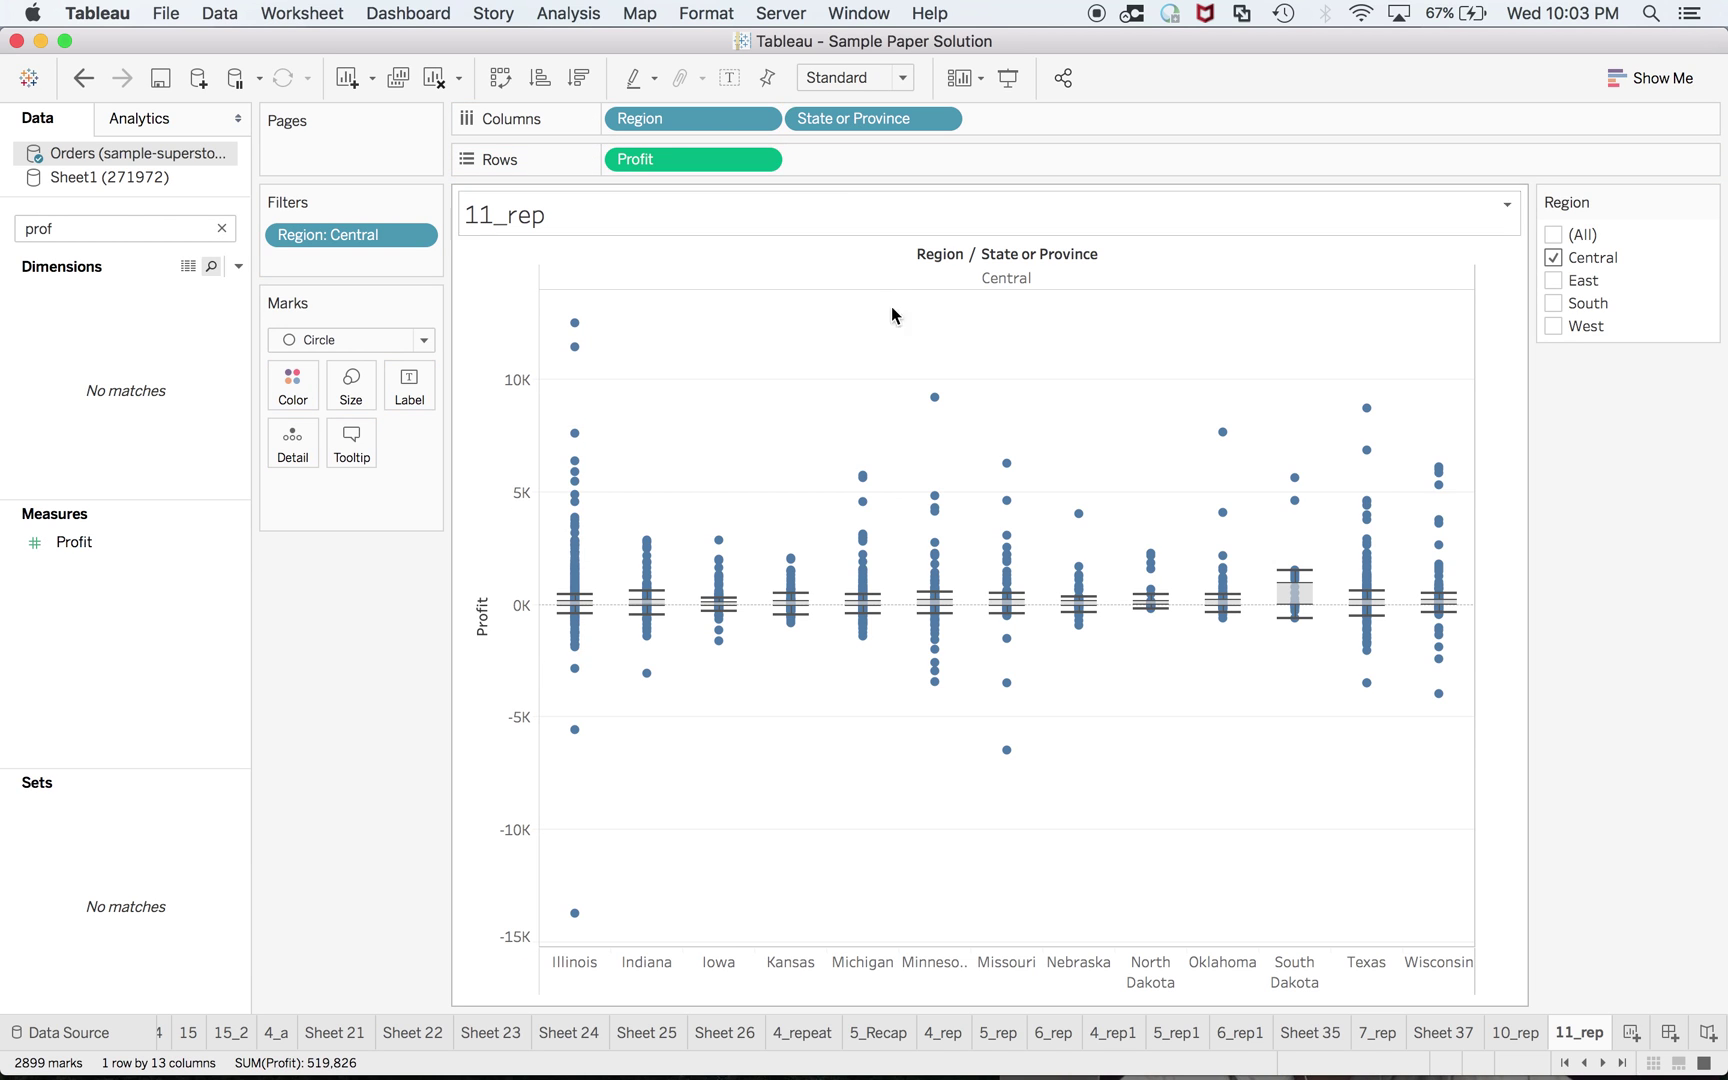
Select South Dakota in the plot, compare it with question 11's answers in Chrome and highlight South Dakota there
{"action": "left_click", "coordinate": [1297, 972]}
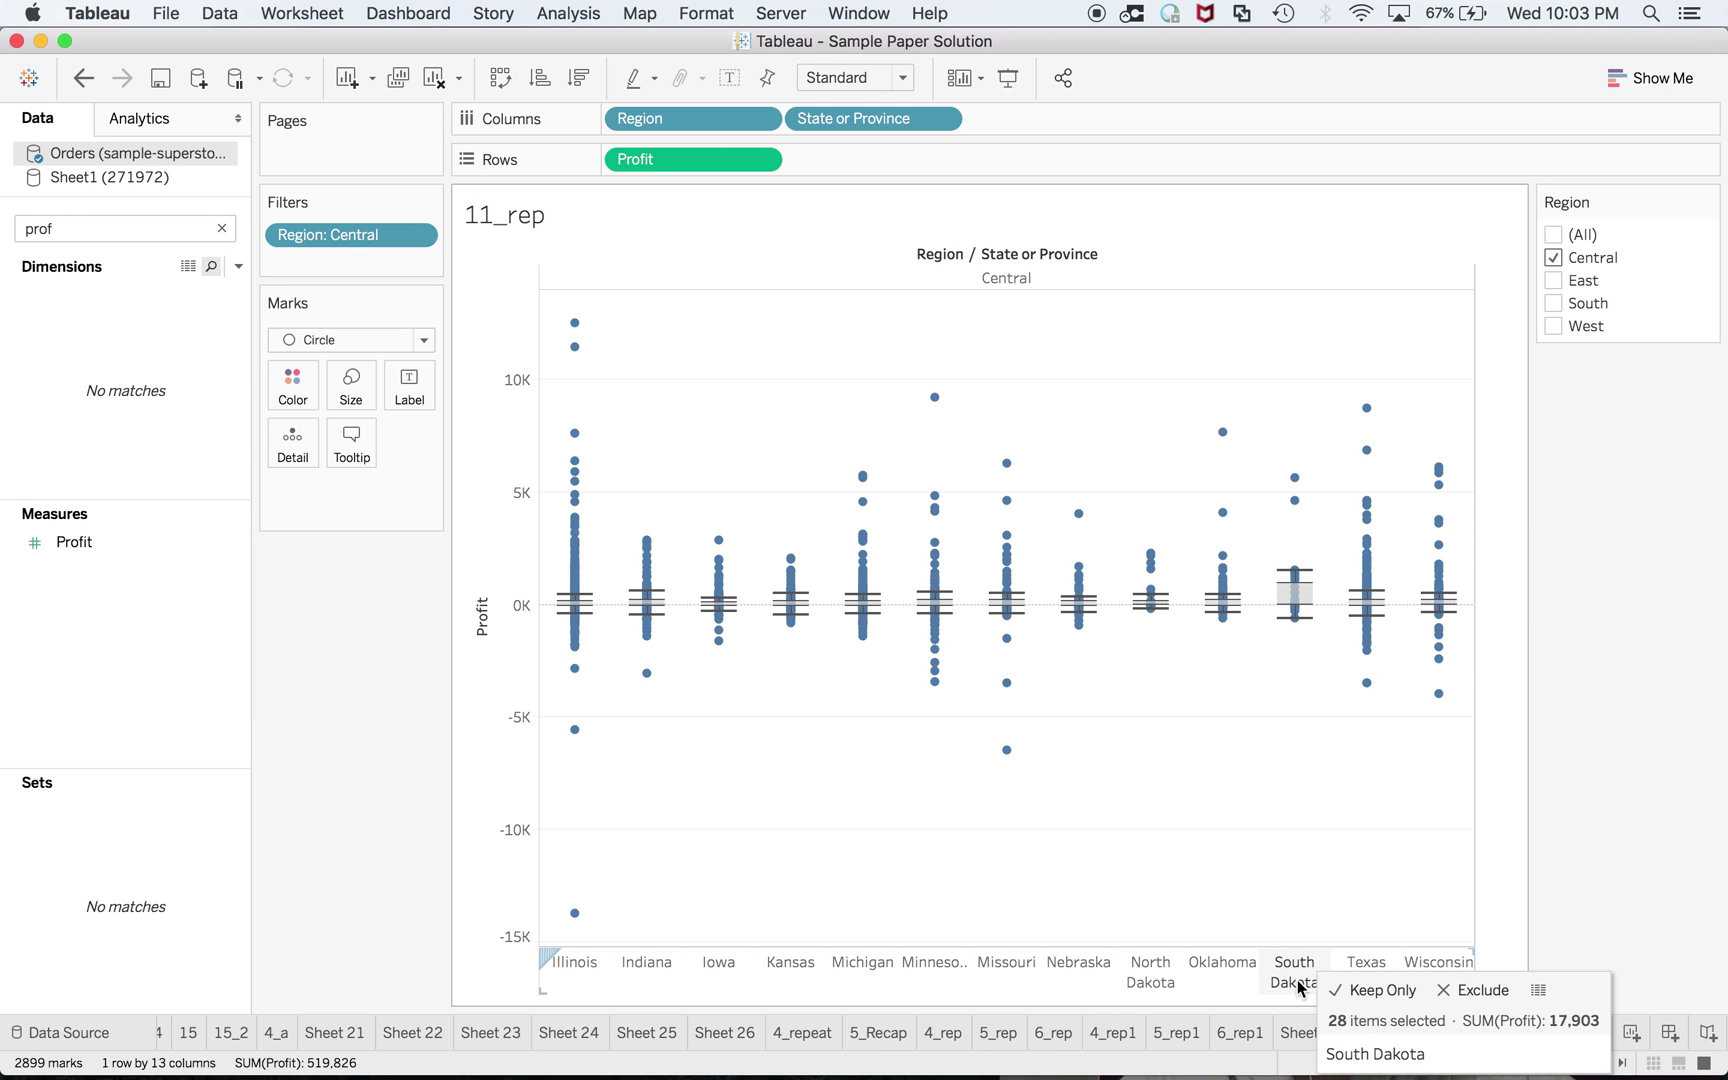
{"action": "key", "text": "super+Tab"}
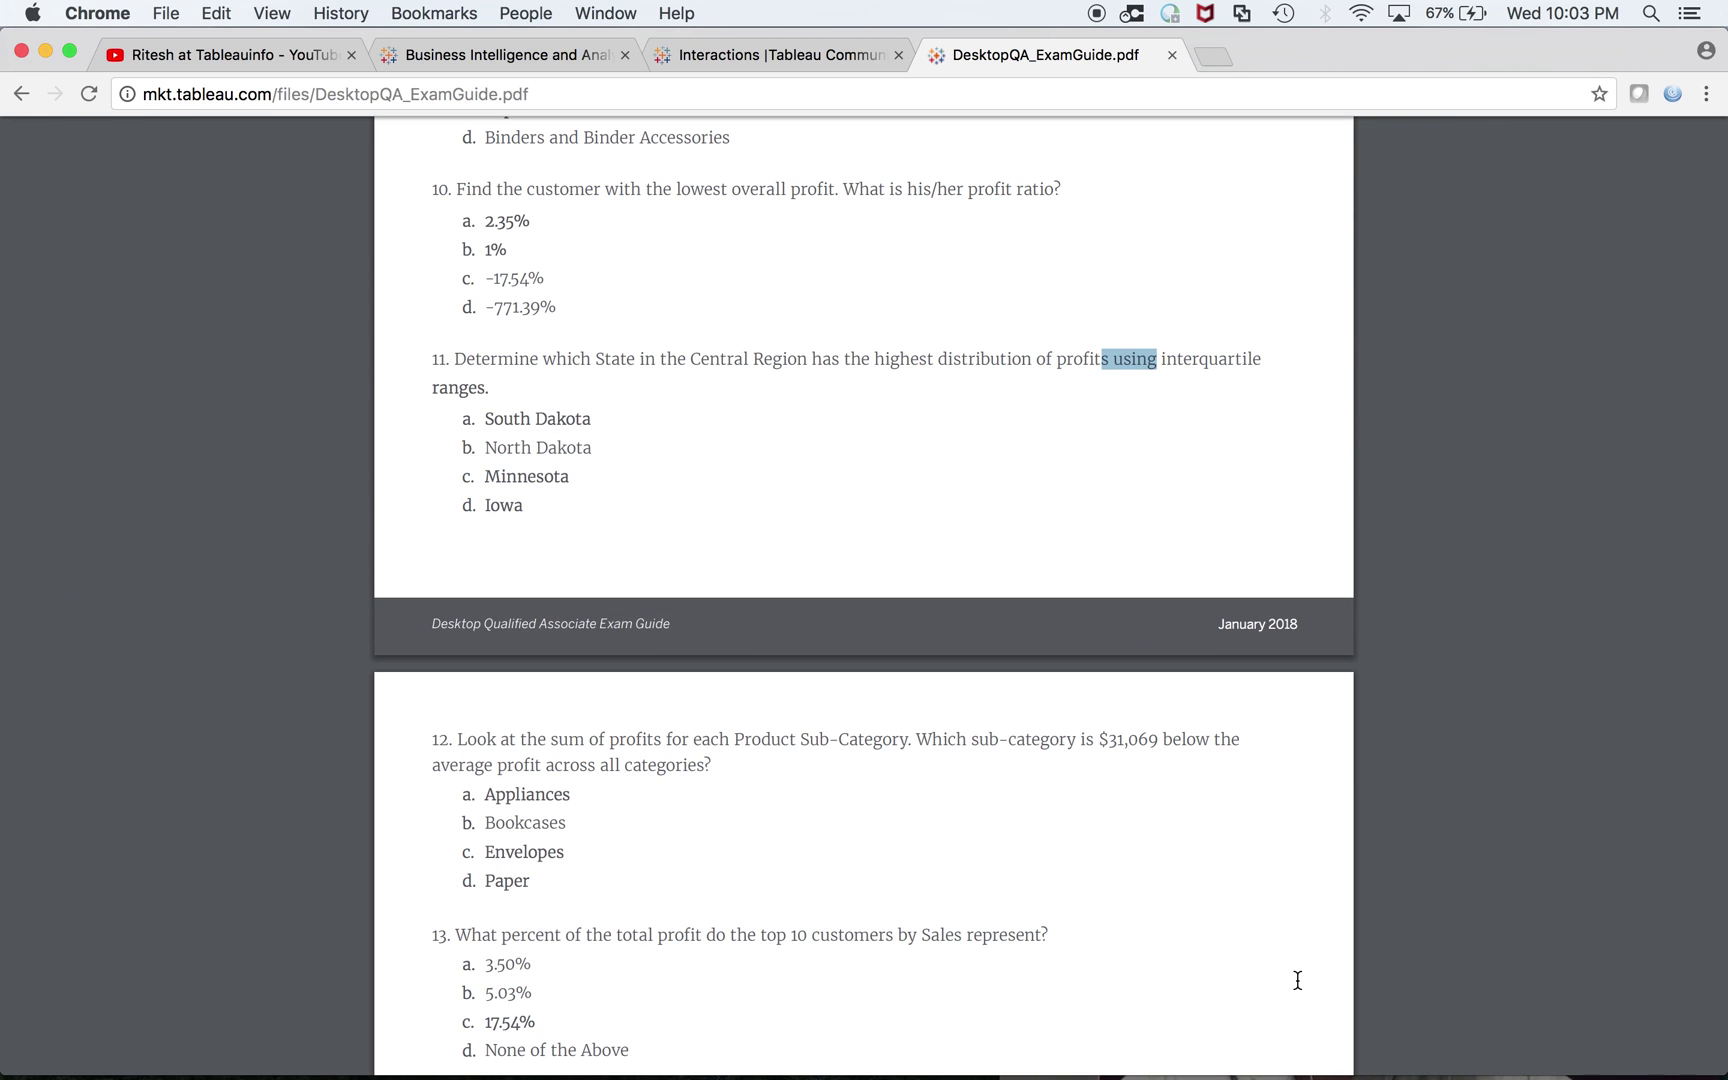
{"action": "key", "text": "super+Tab"}
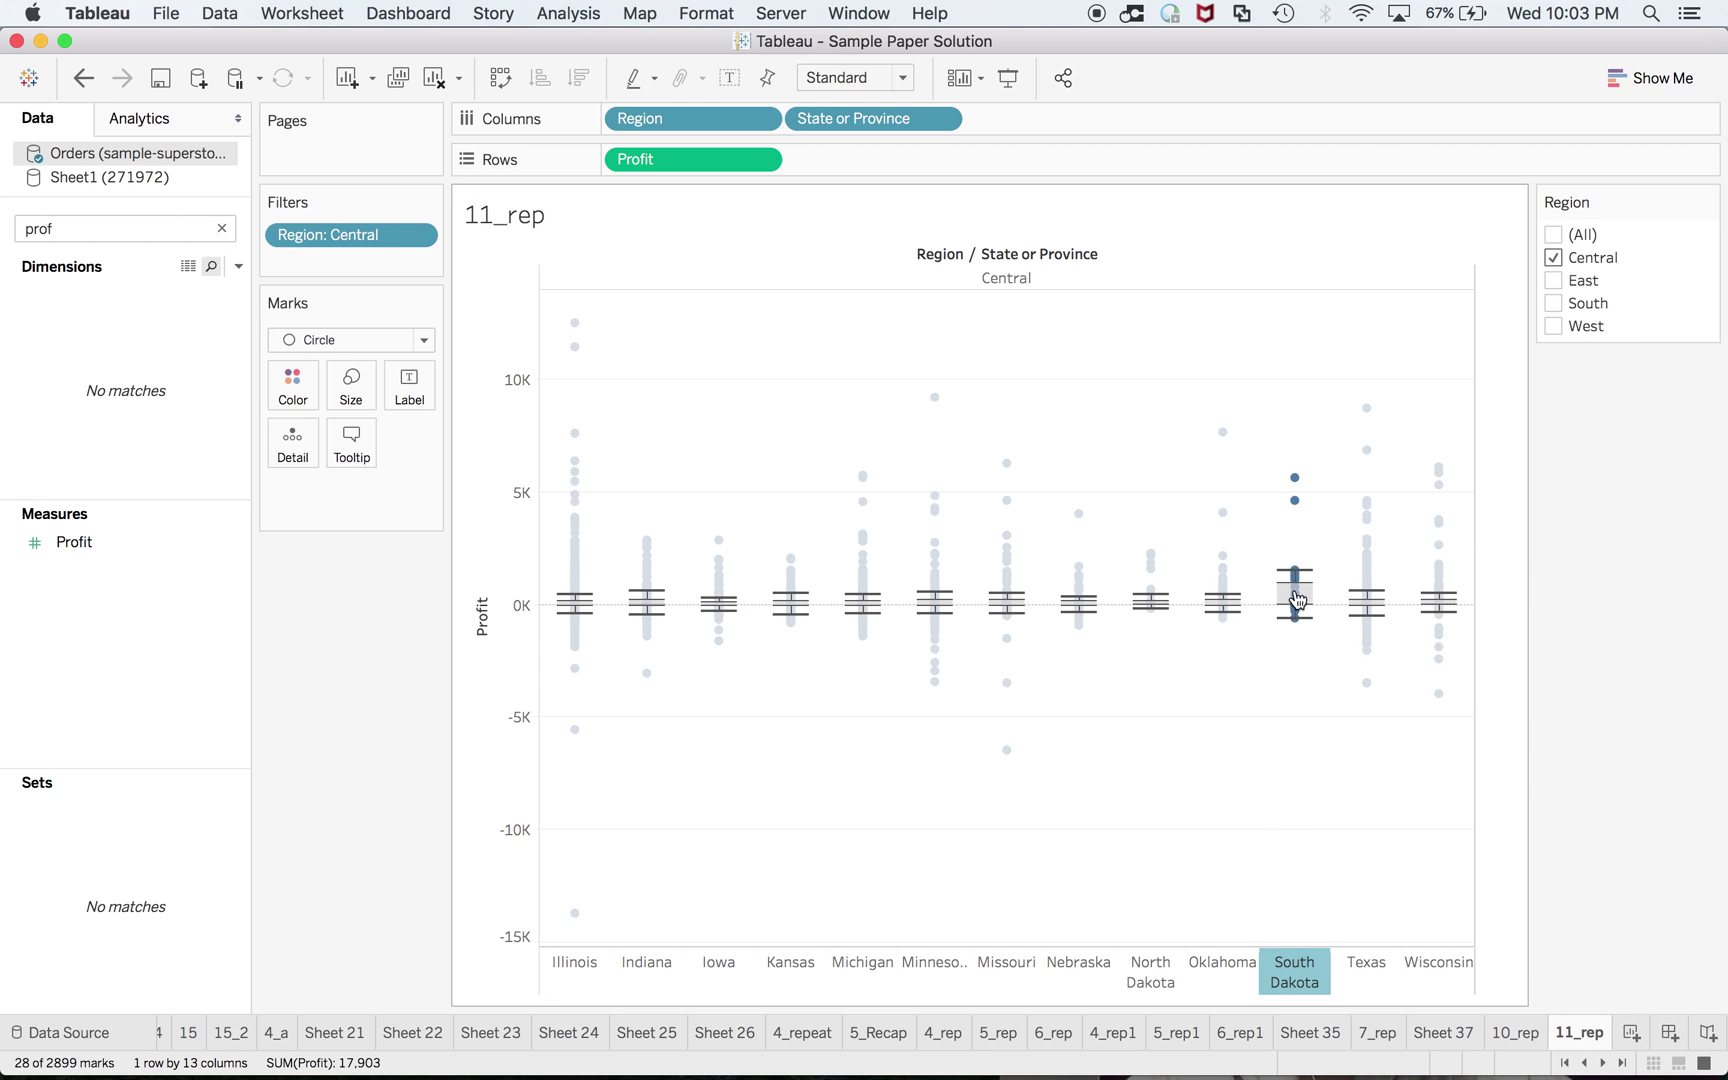
{"action": "mouse_move", "coordinate": [1295, 600]}
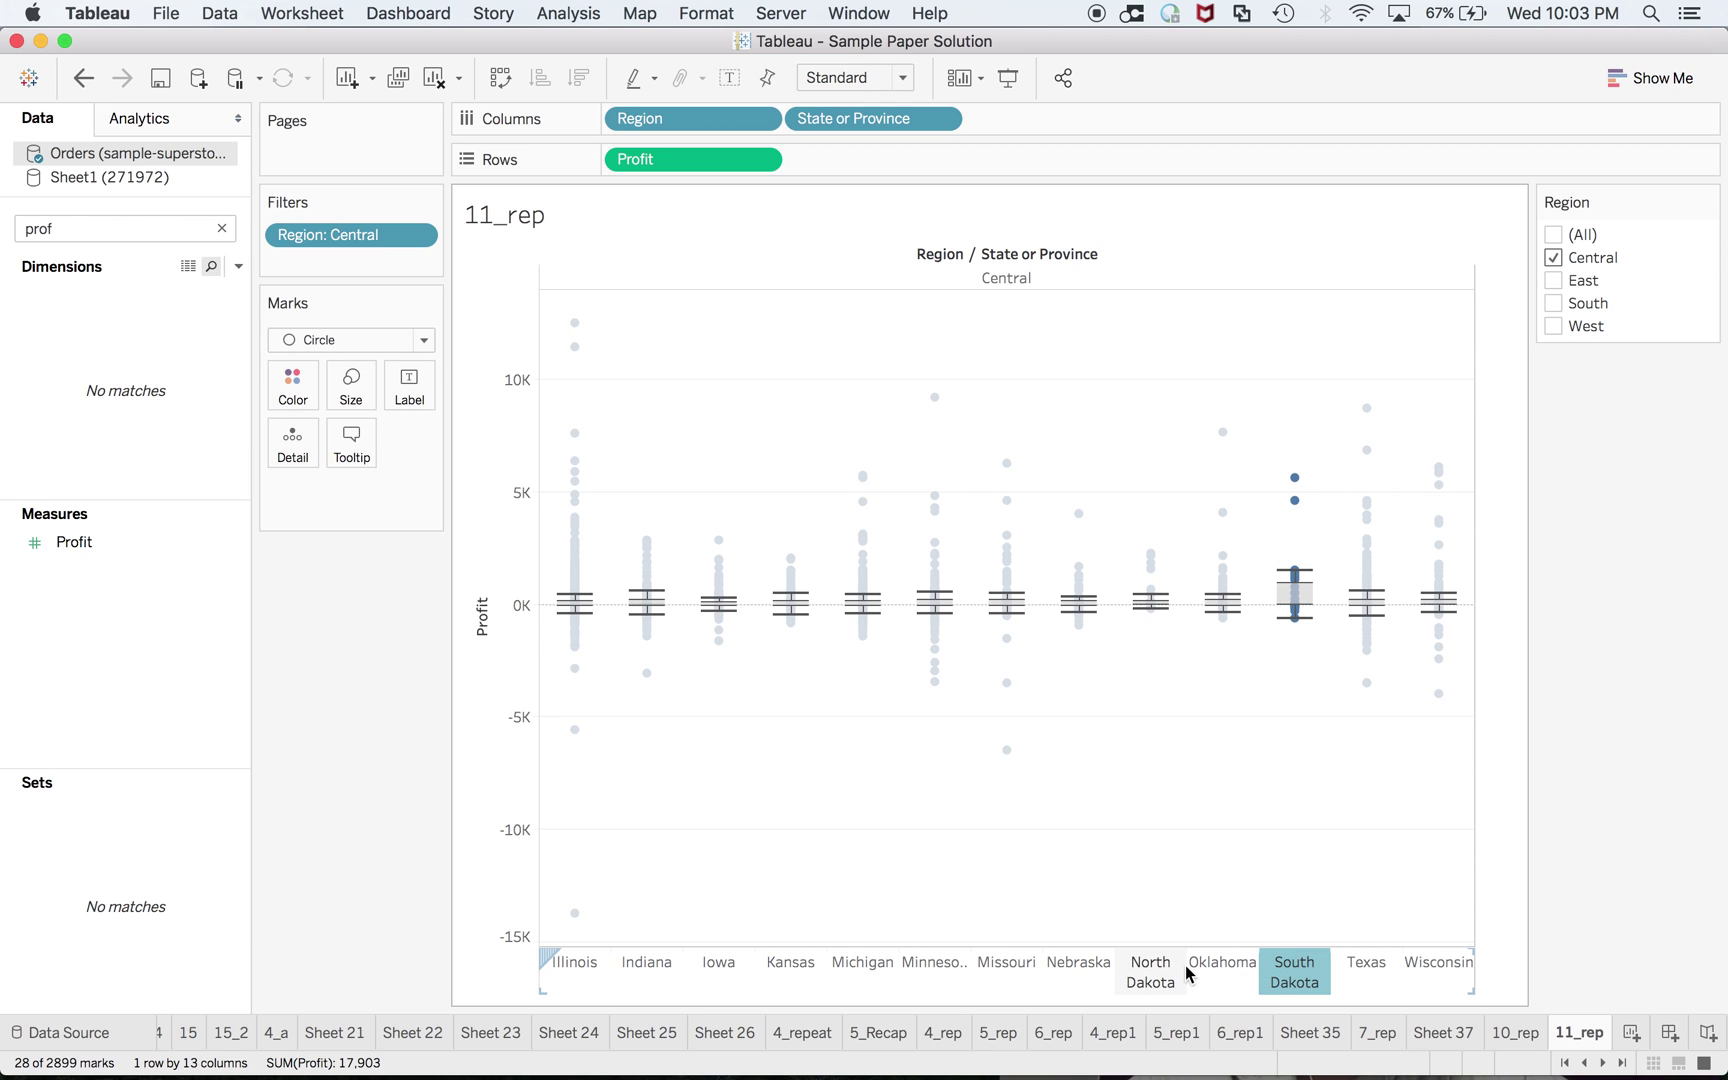
{"action": "key", "text": "super+Tab"}
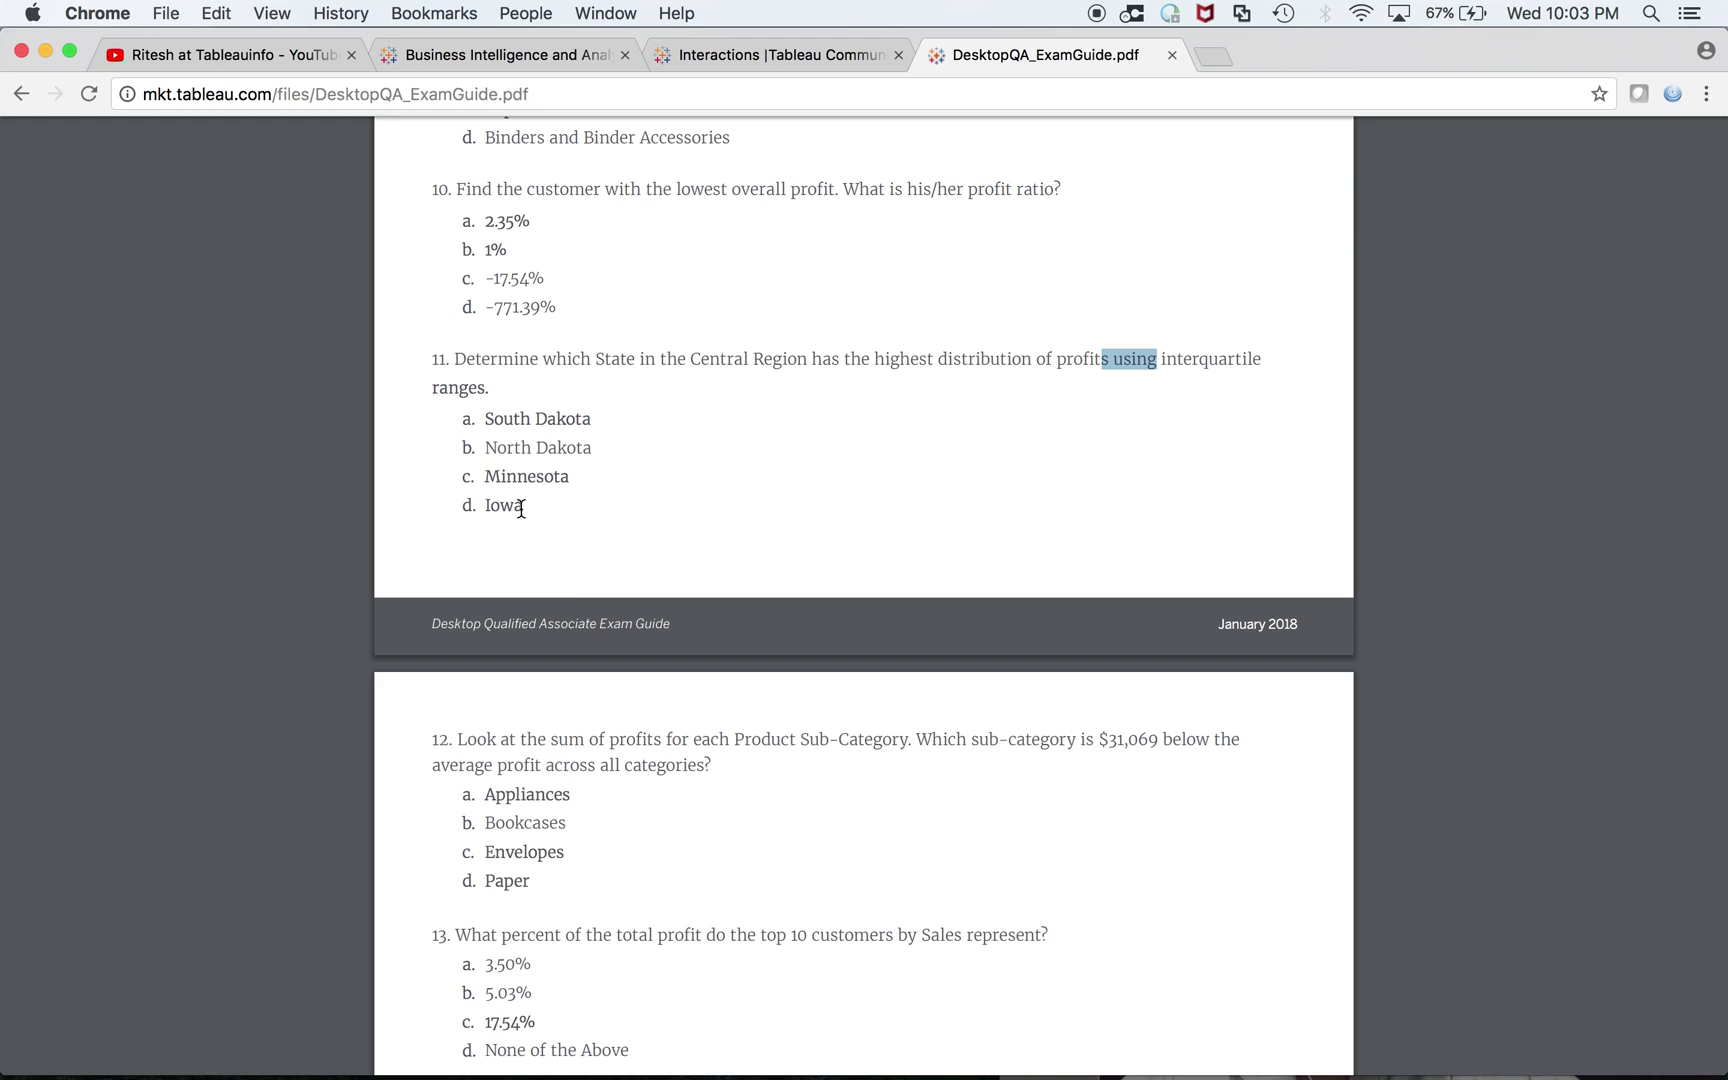
{"action": "left_click_drag", "start_coordinate": [587, 418], "coordinate": [489, 416]}
{"action": "scroll", "coordinate": [624, 545], "scroll_direction": "down", "scroll_amount": 2}
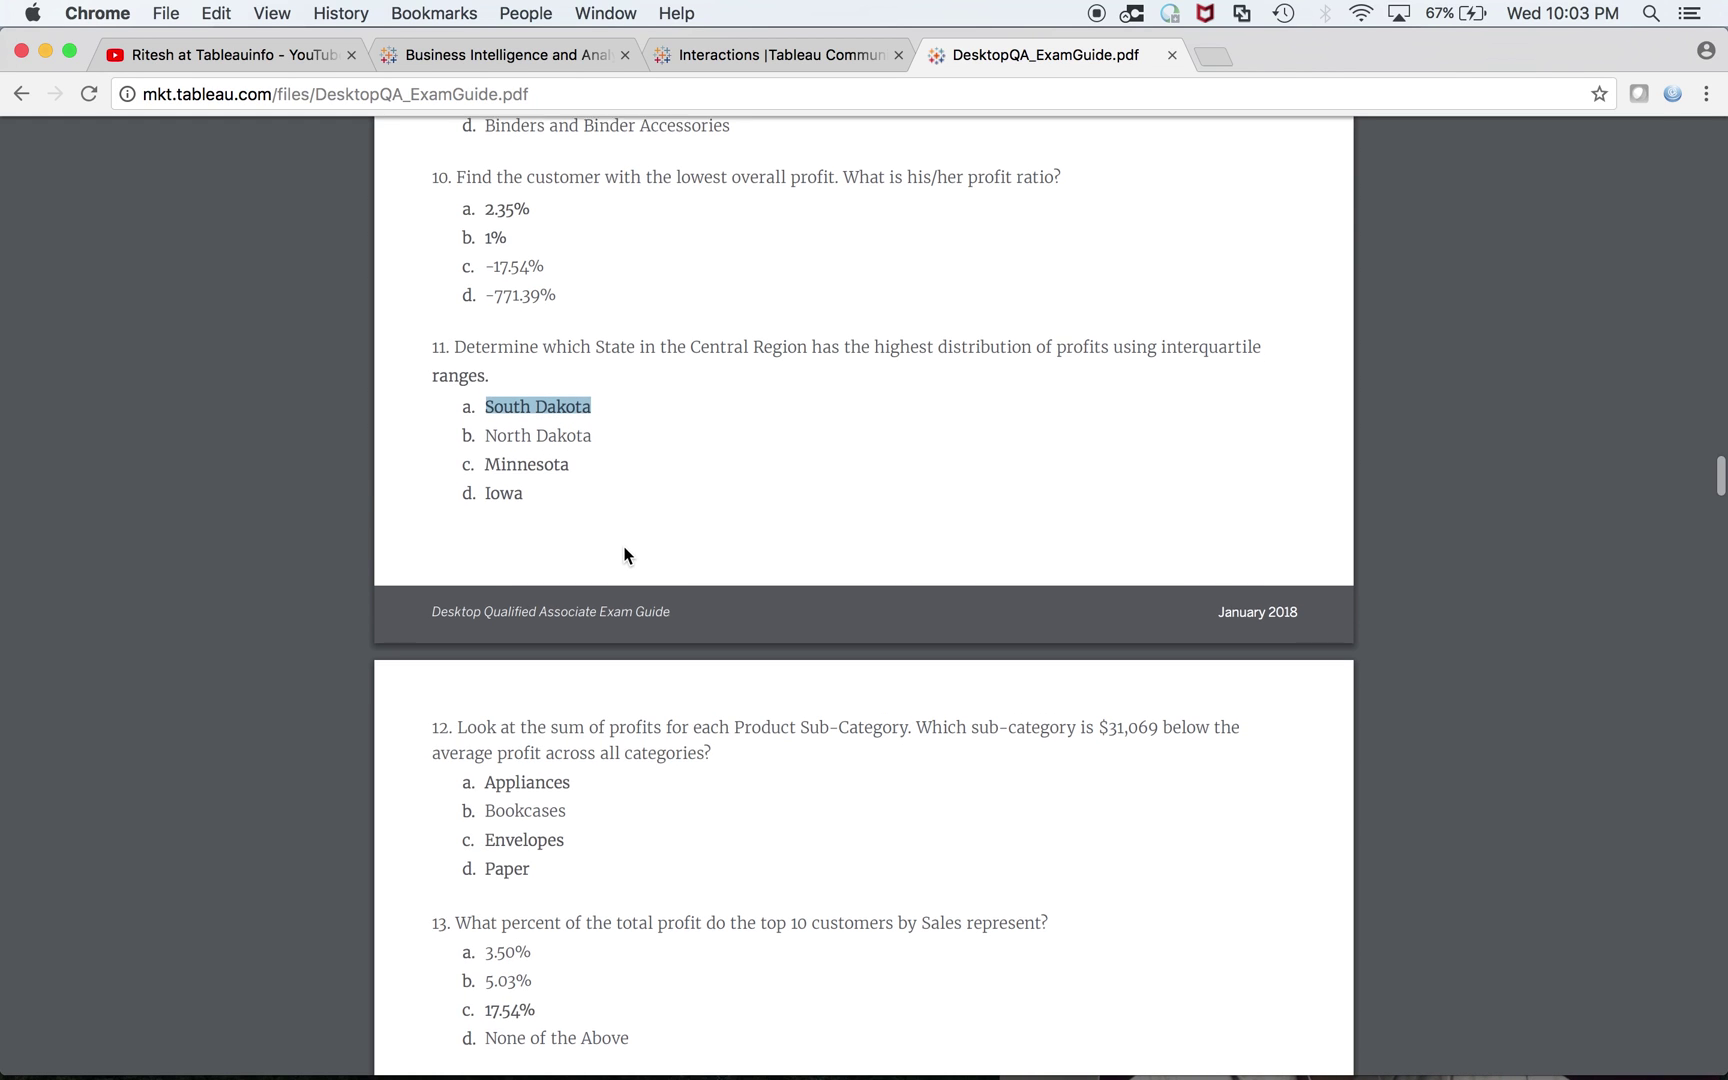
Inspect South Dakota's box plot and the suggested chart types in Tableau, and read question 12 in Chrome
{"action": "key", "text": "super+Tab"}
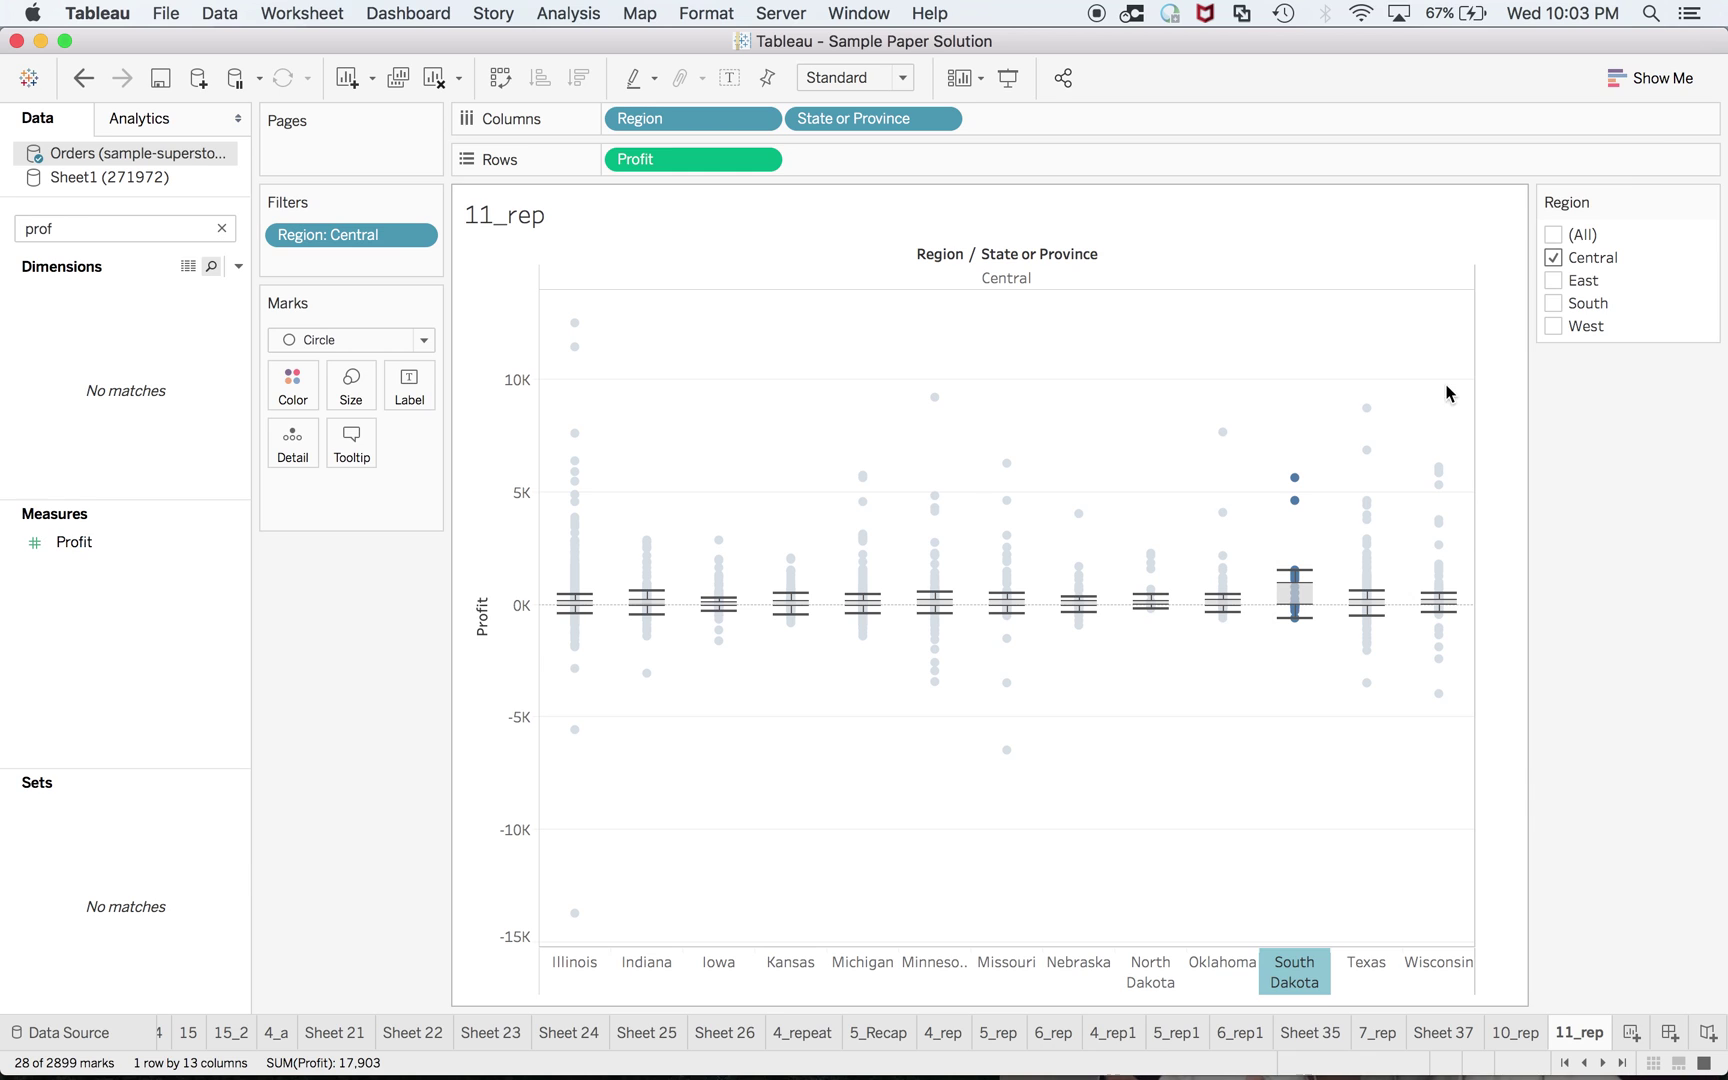
{"action": "left_click", "coordinate": [1647, 82]}
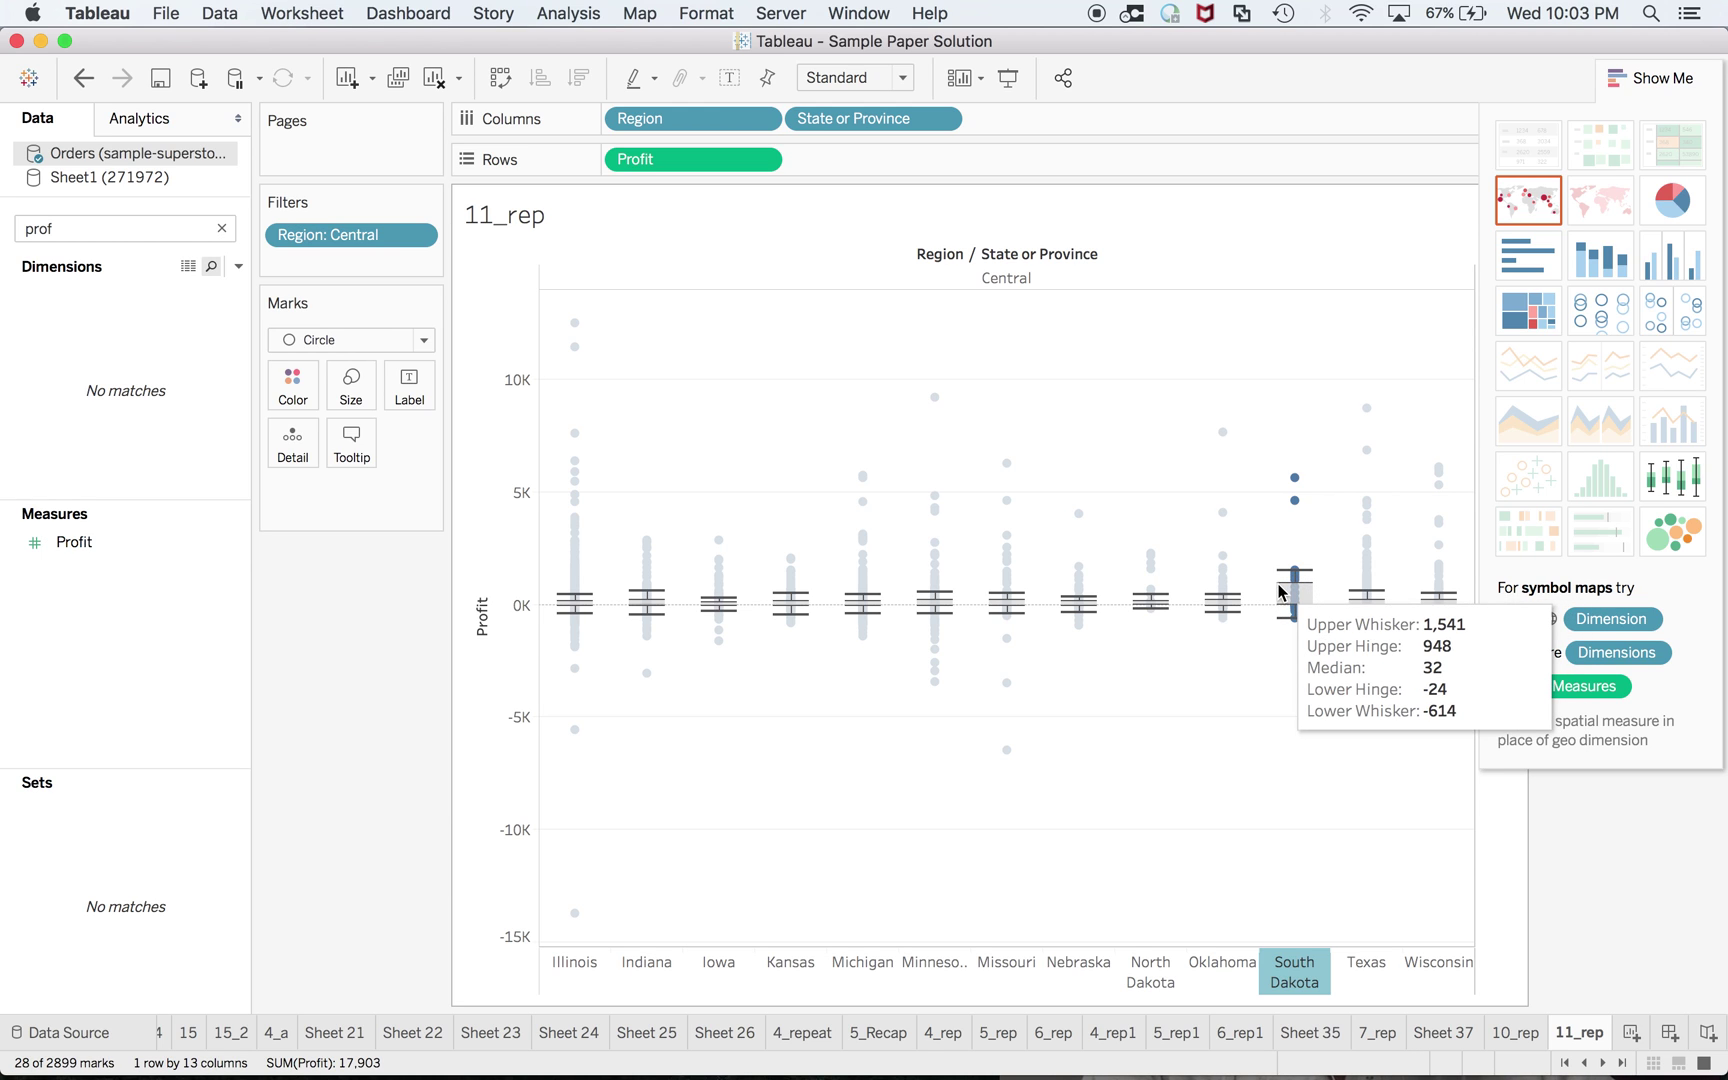
{"action": "key", "text": "super+Tab"}
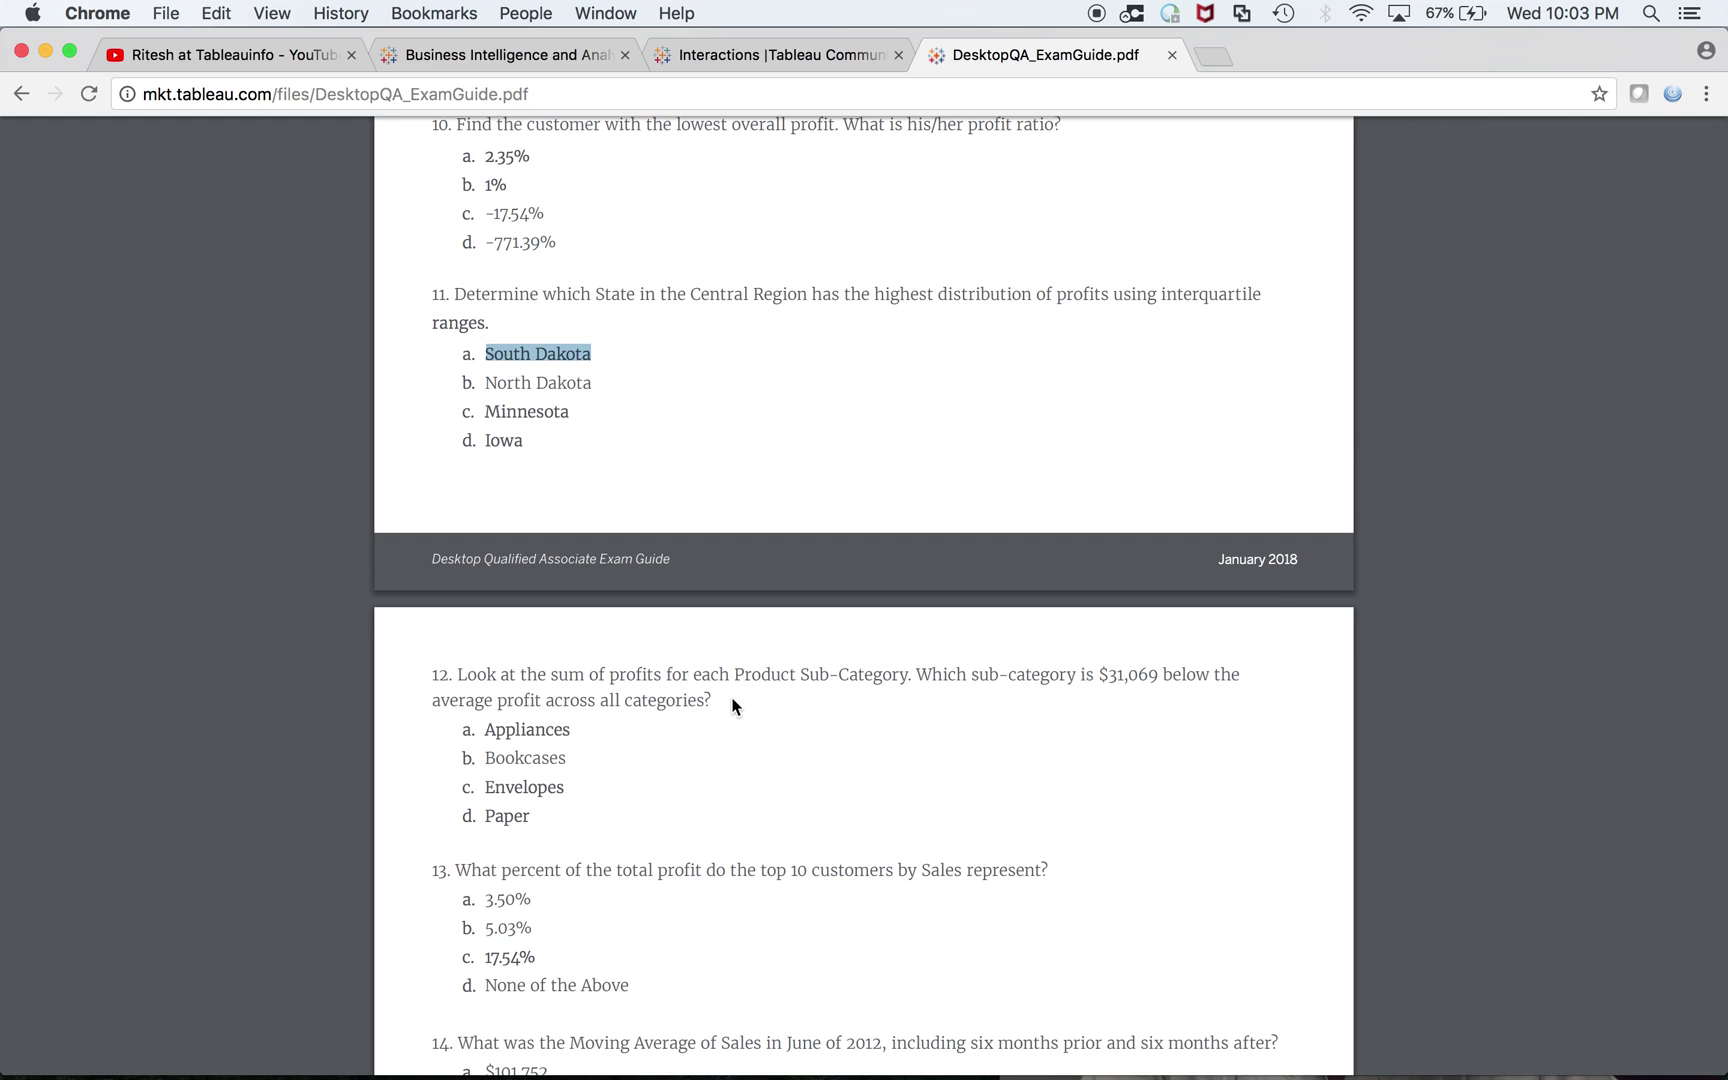
{"action": "scroll", "coordinate": [716, 706], "scroll_direction": "down", "scroll_amount": 3}
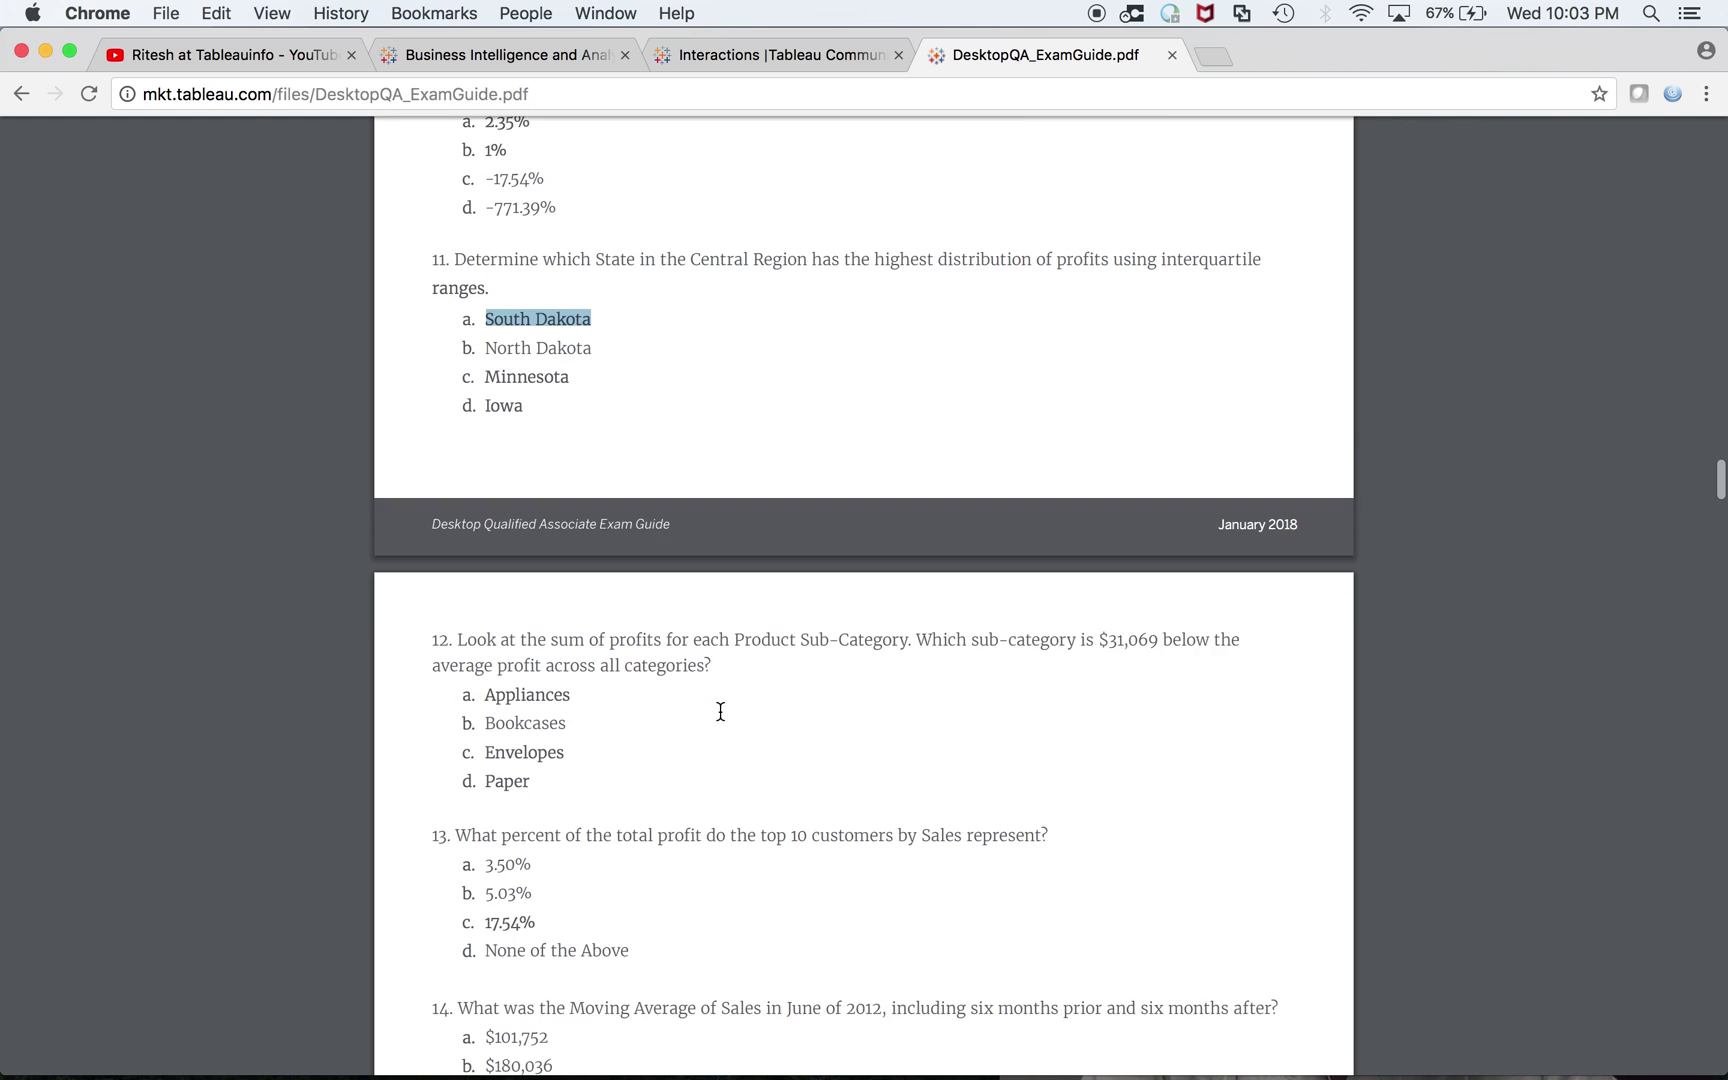
{"action": "scroll", "coordinate": [797, 650], "scroll_direction": "down", "scroll_amount": 3}
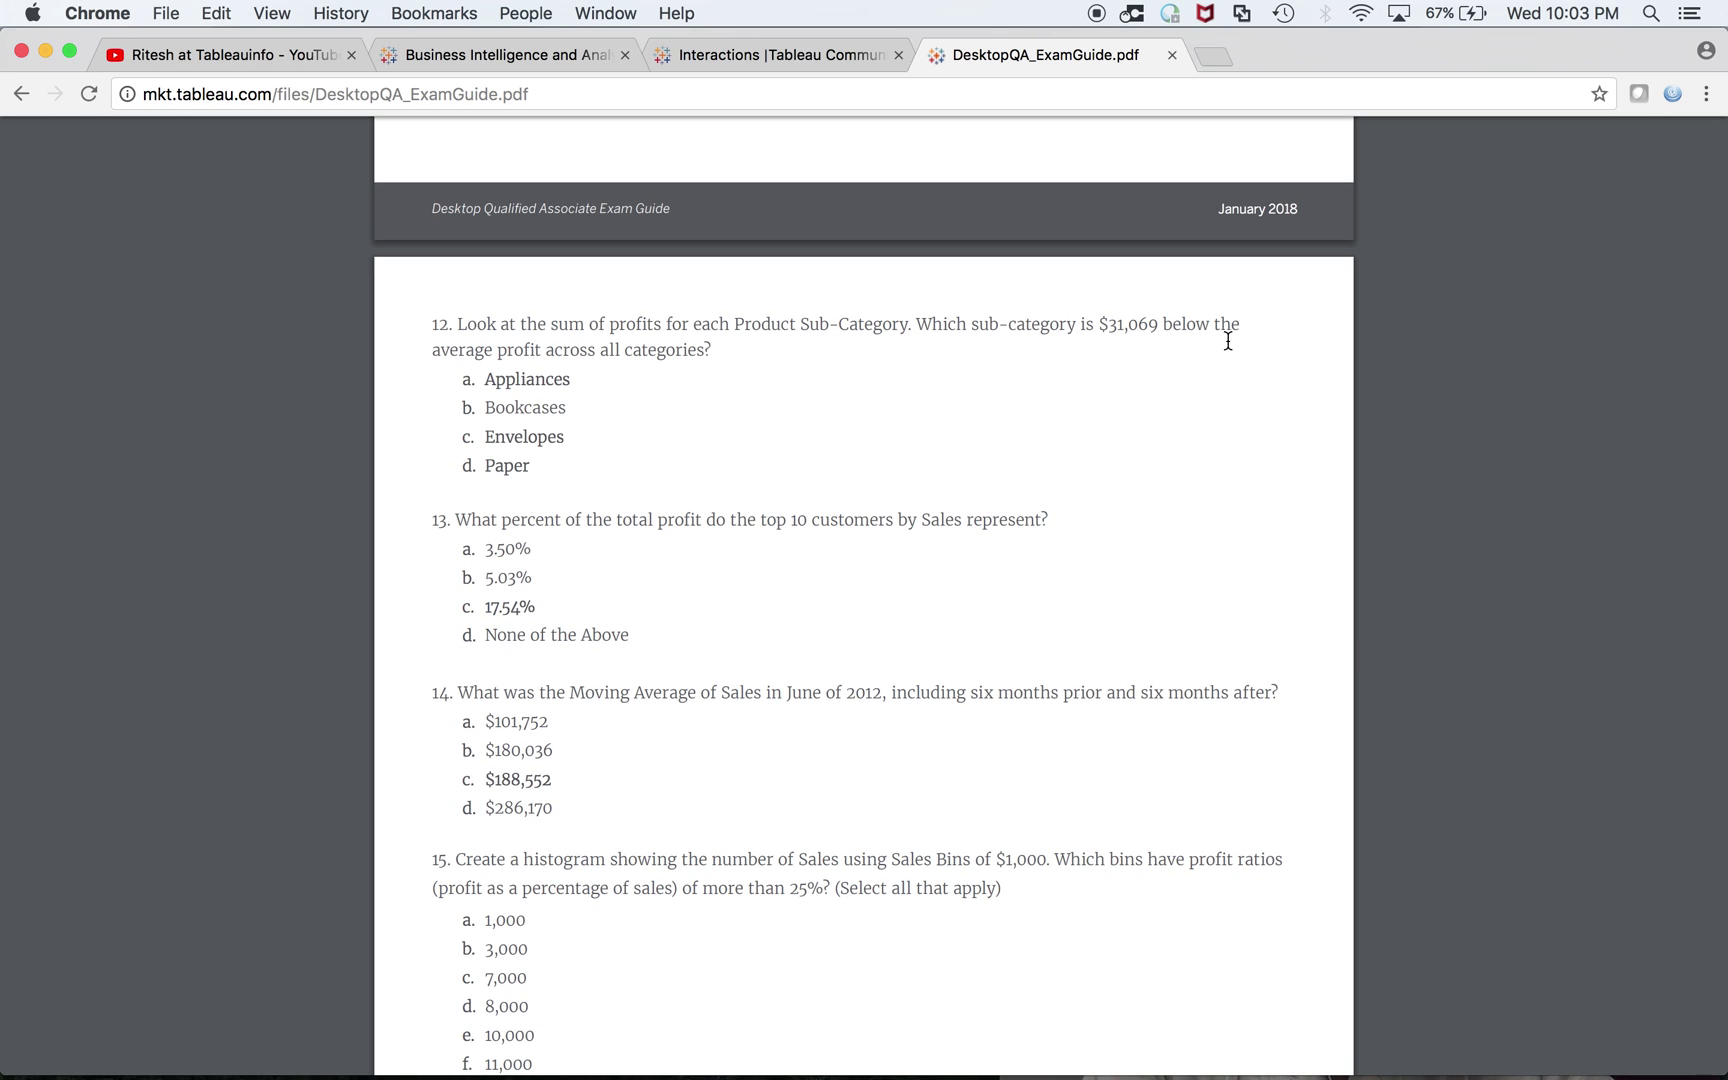
Add a new worksheet in Tableau for question 12 and recheck the question's wording in Chrome
{"action": "key", "text": "super+Tab"}
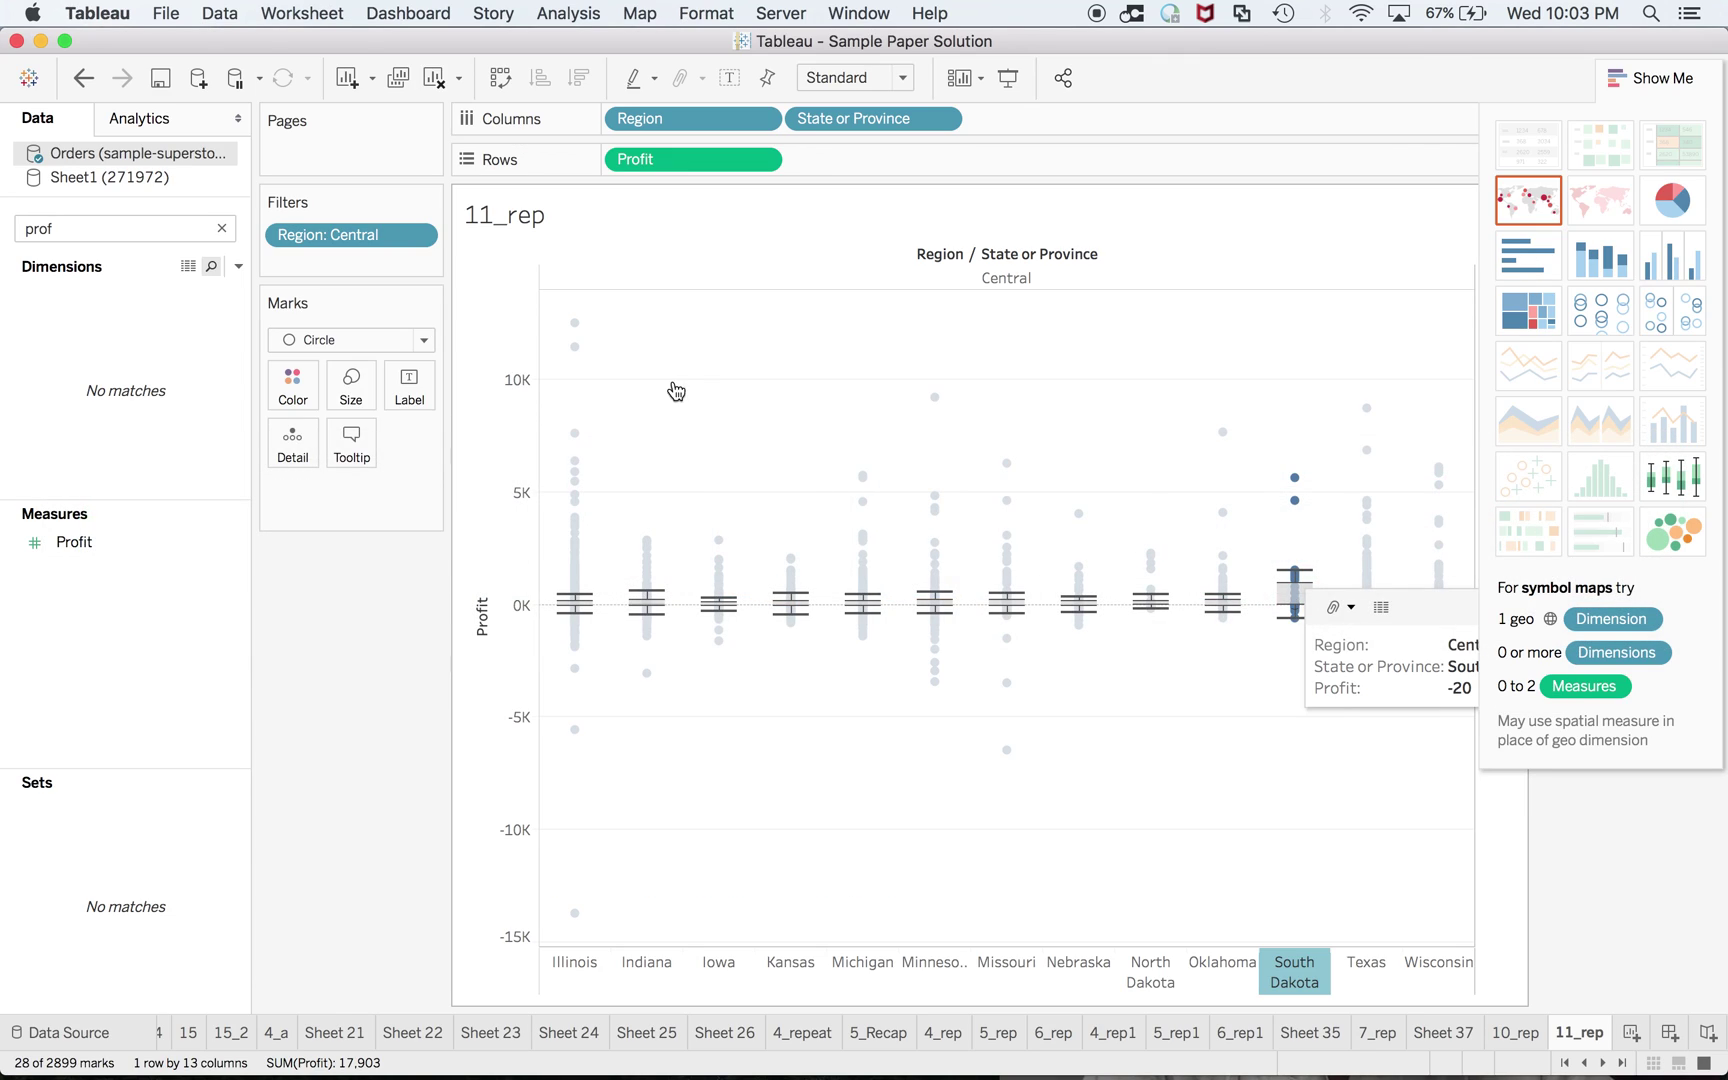
{"action": "key", "text": "super+Tab"}
{"action": "key", "text": "super+Tab"}
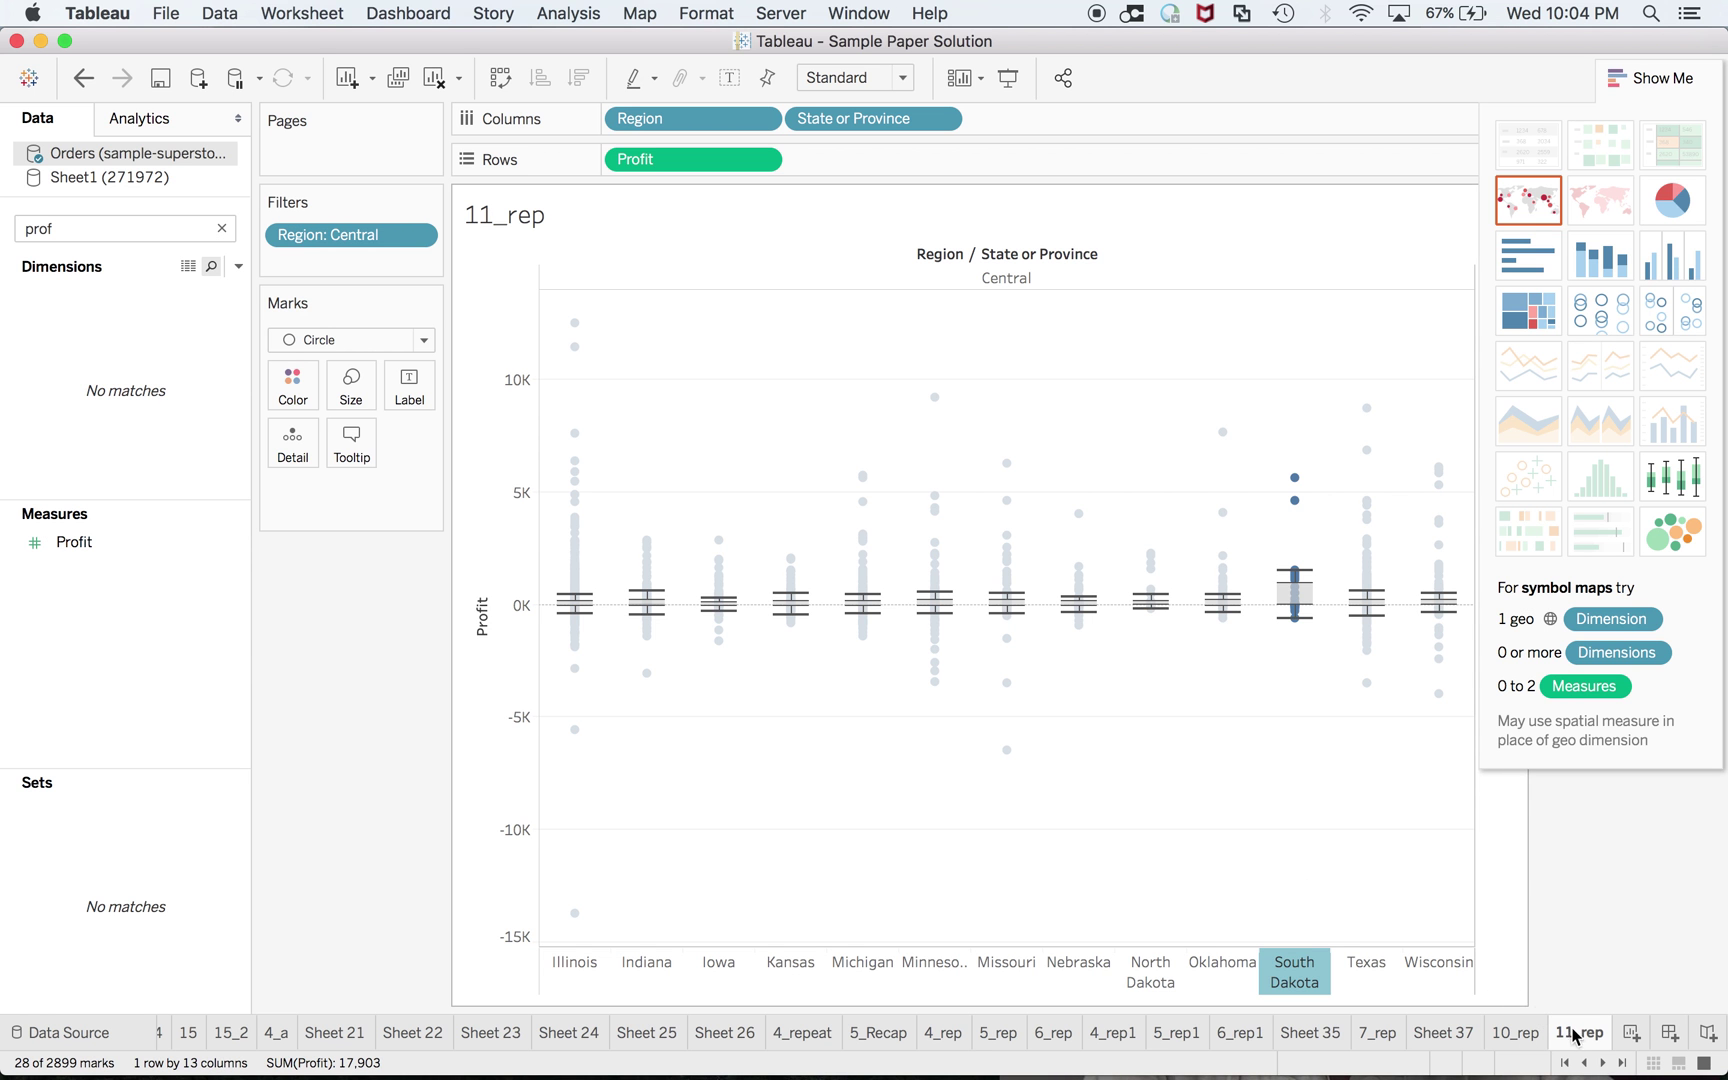
{"action": "left_click", "coordinate": [1630, 1033]}
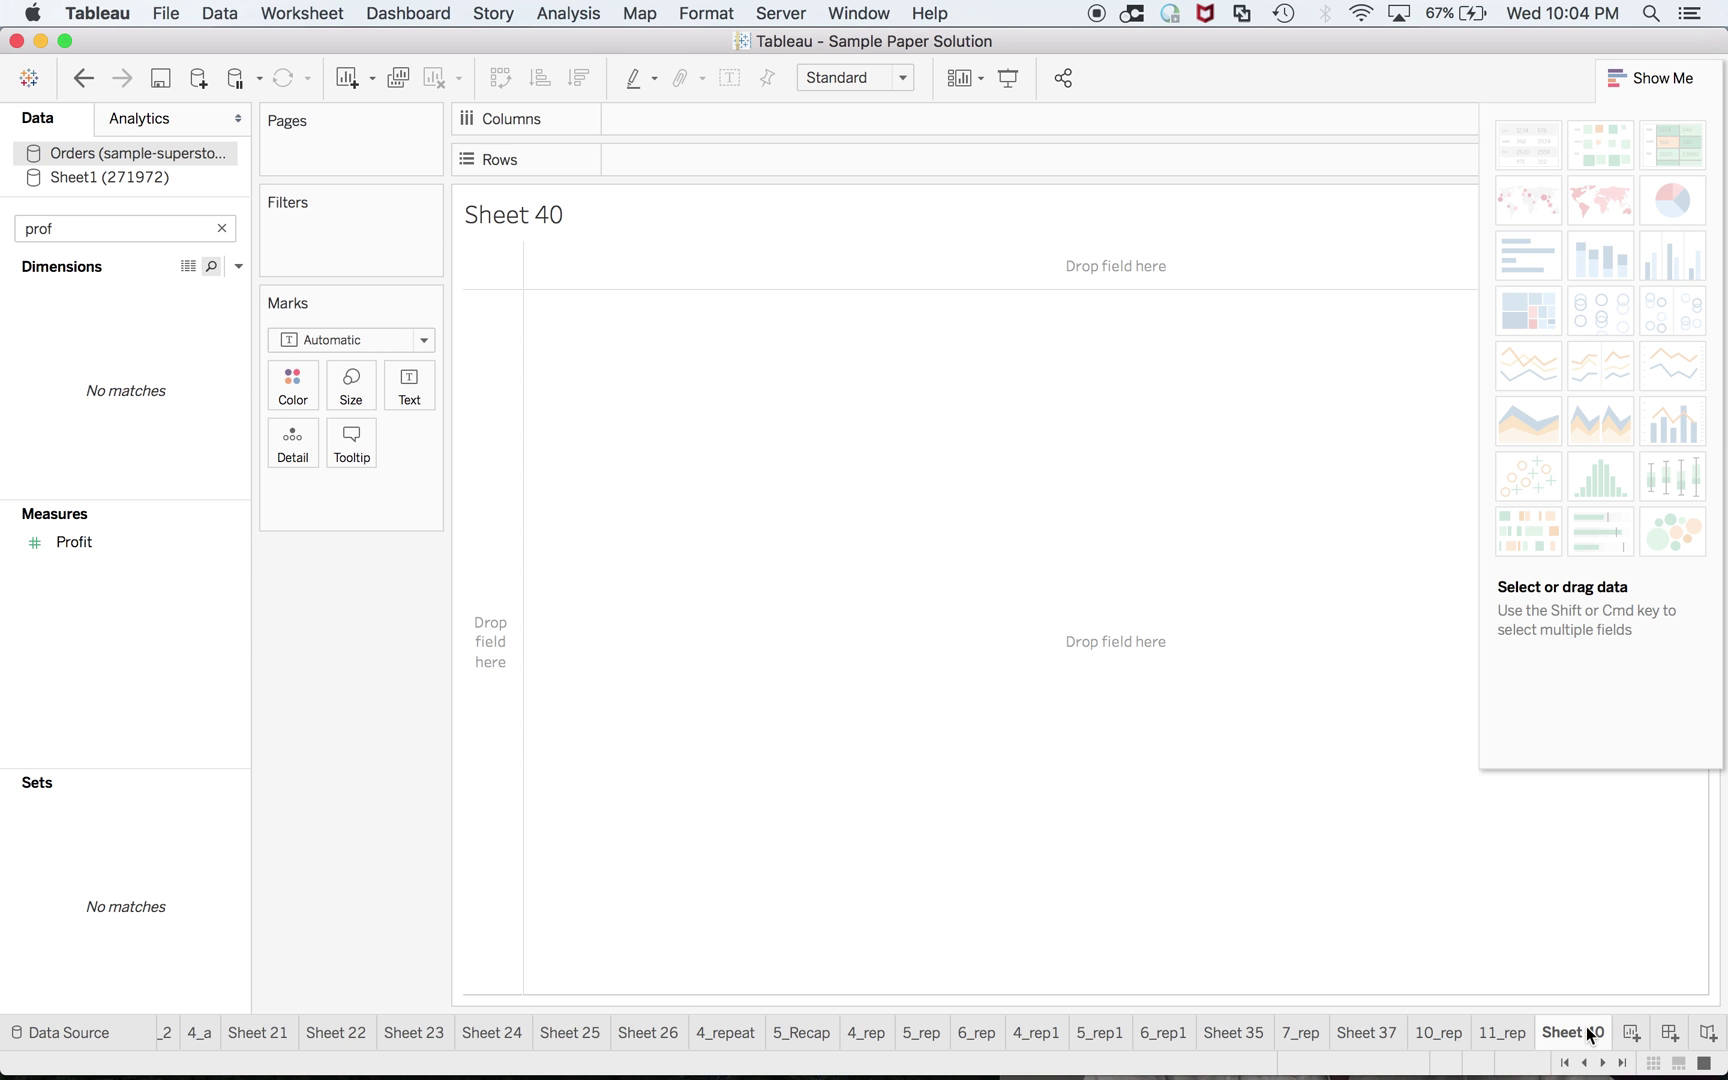
{"action": "key", "text": "super+Tab"}
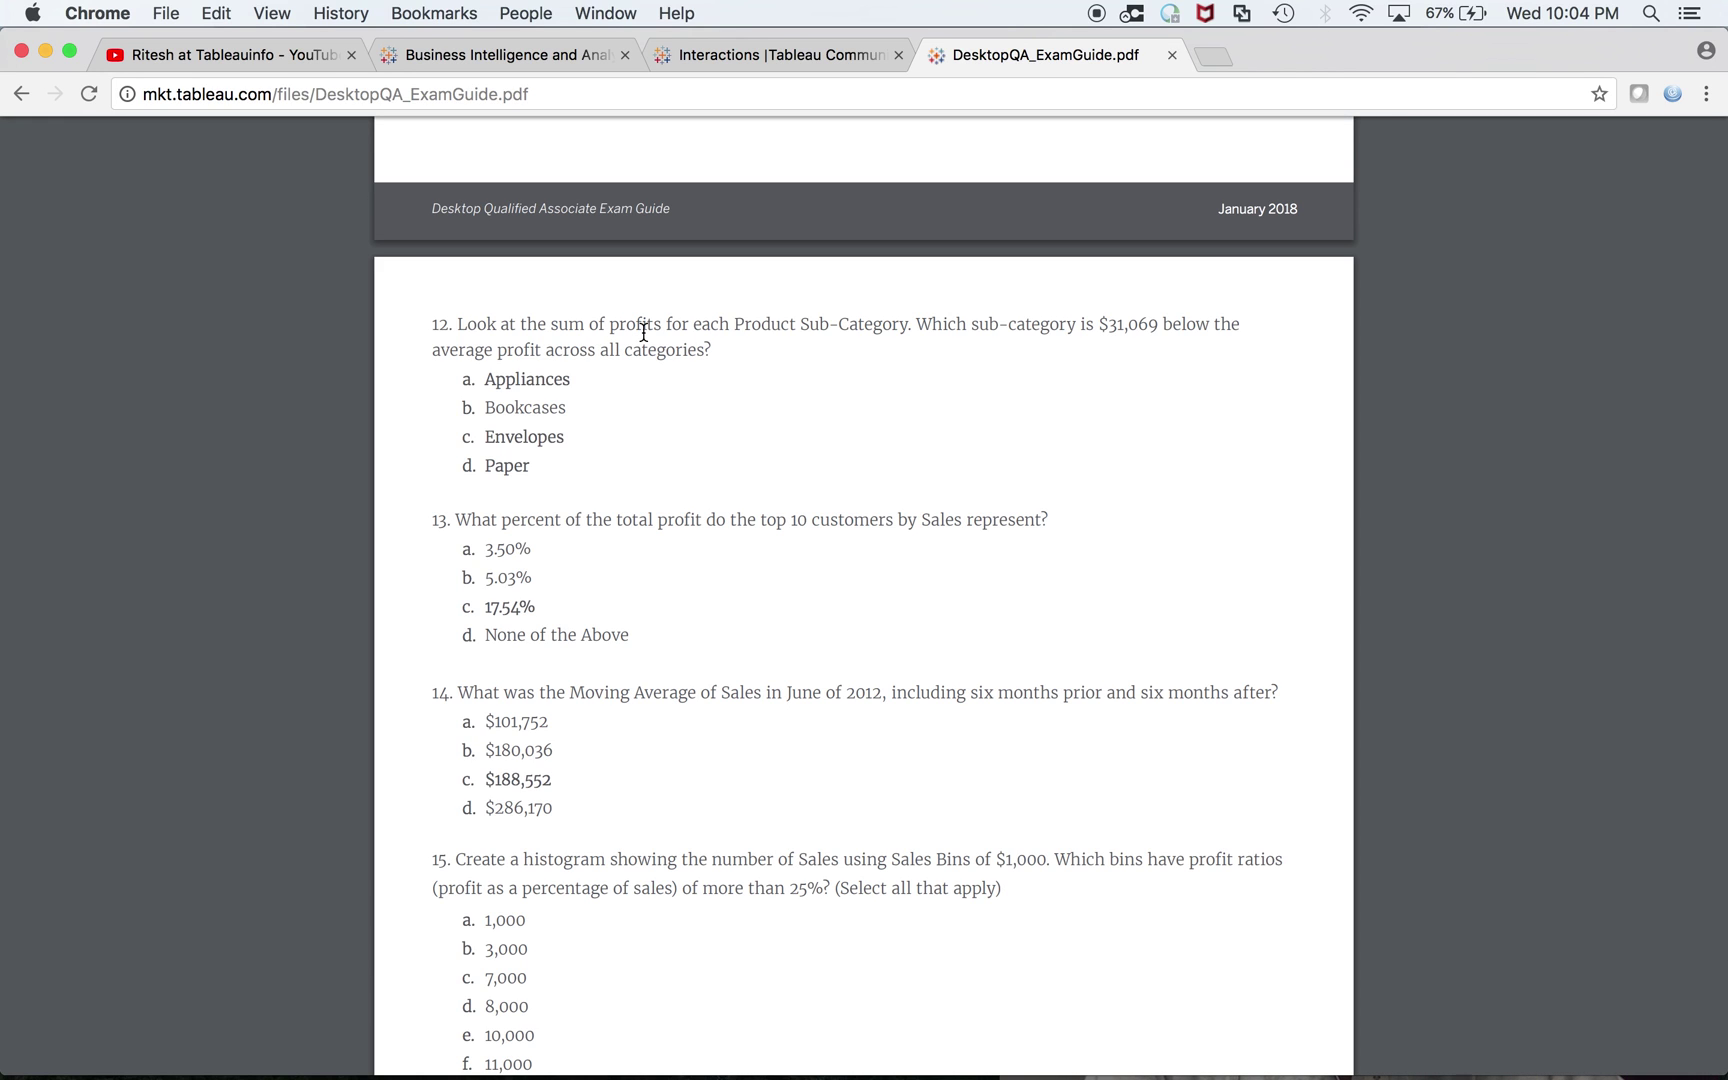
{"action": "key", "text": "super+Tab"}
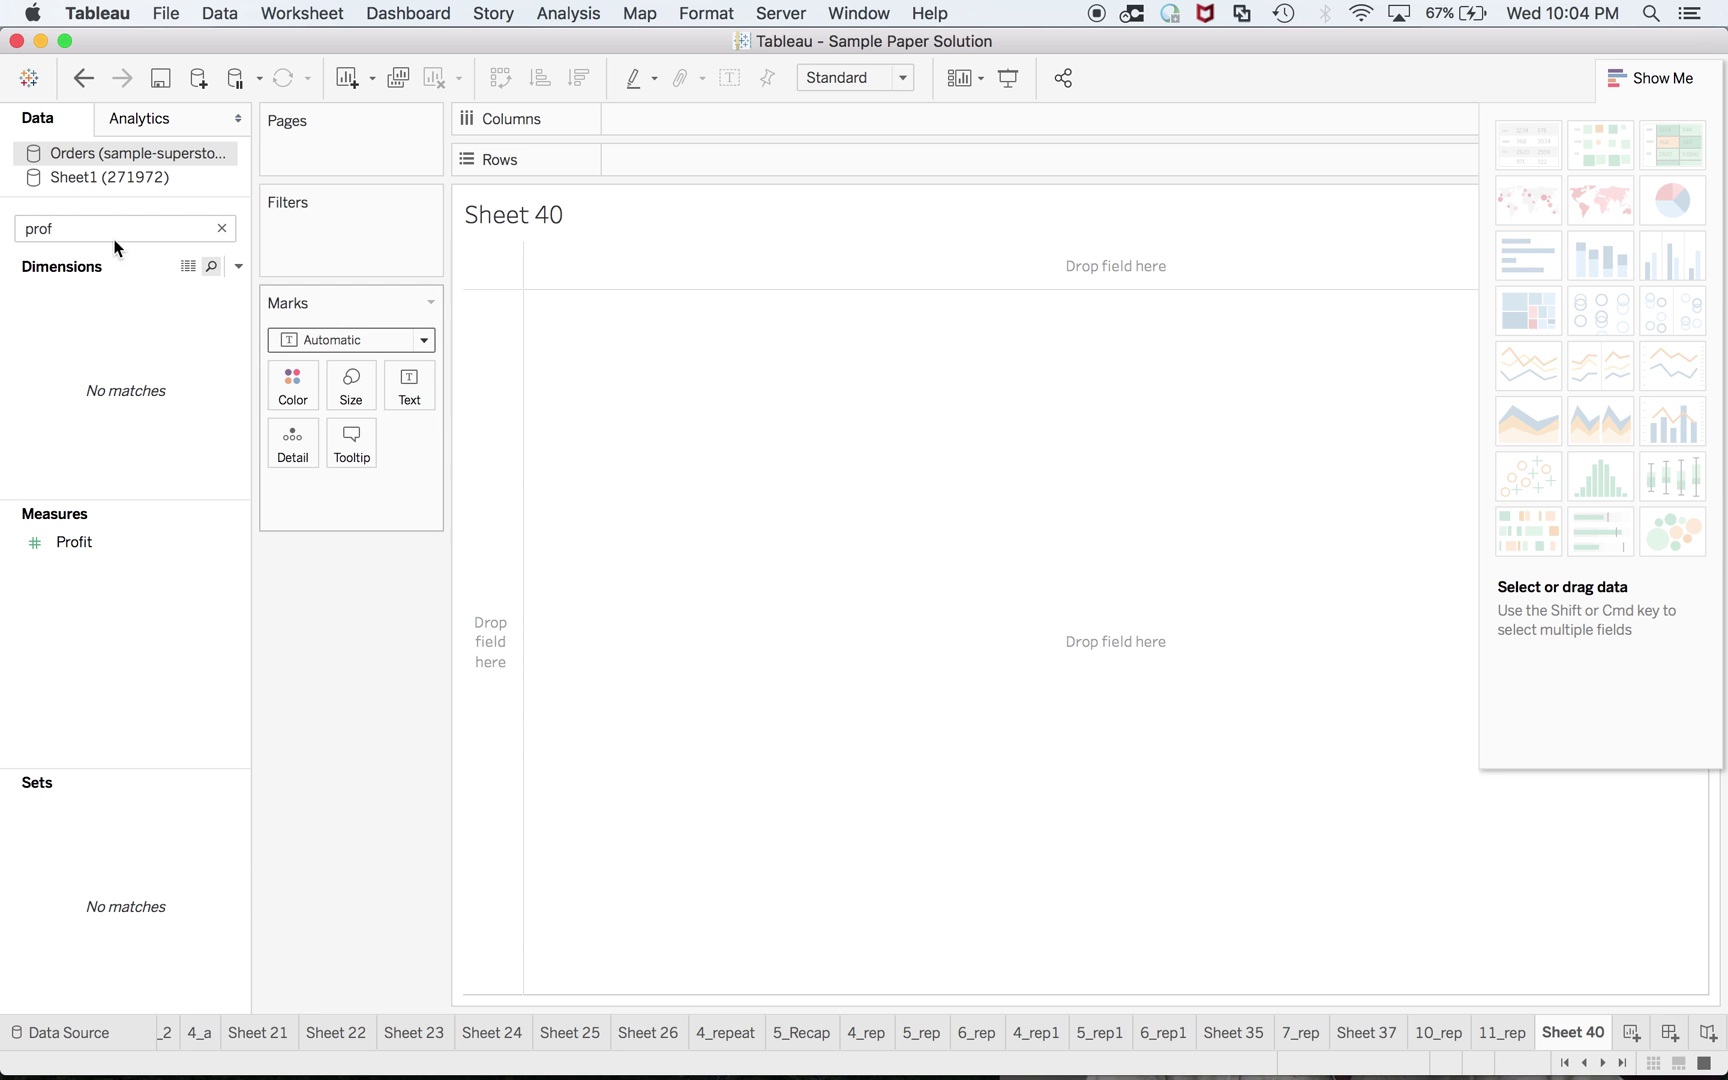
Chart Profit by Product Sub-Category on the new sheet, searching the fields for "prod", and switch to question 12 in Chrome
{"action": "double_click", "coordinate": [60, 541]}
{"action": "key", "text": "BackSpace"}
{"action": "key", "text": "BackSpace"}
{"action": "key", "text": "BackSpace"}
{"action": "type", "text": "rod"}
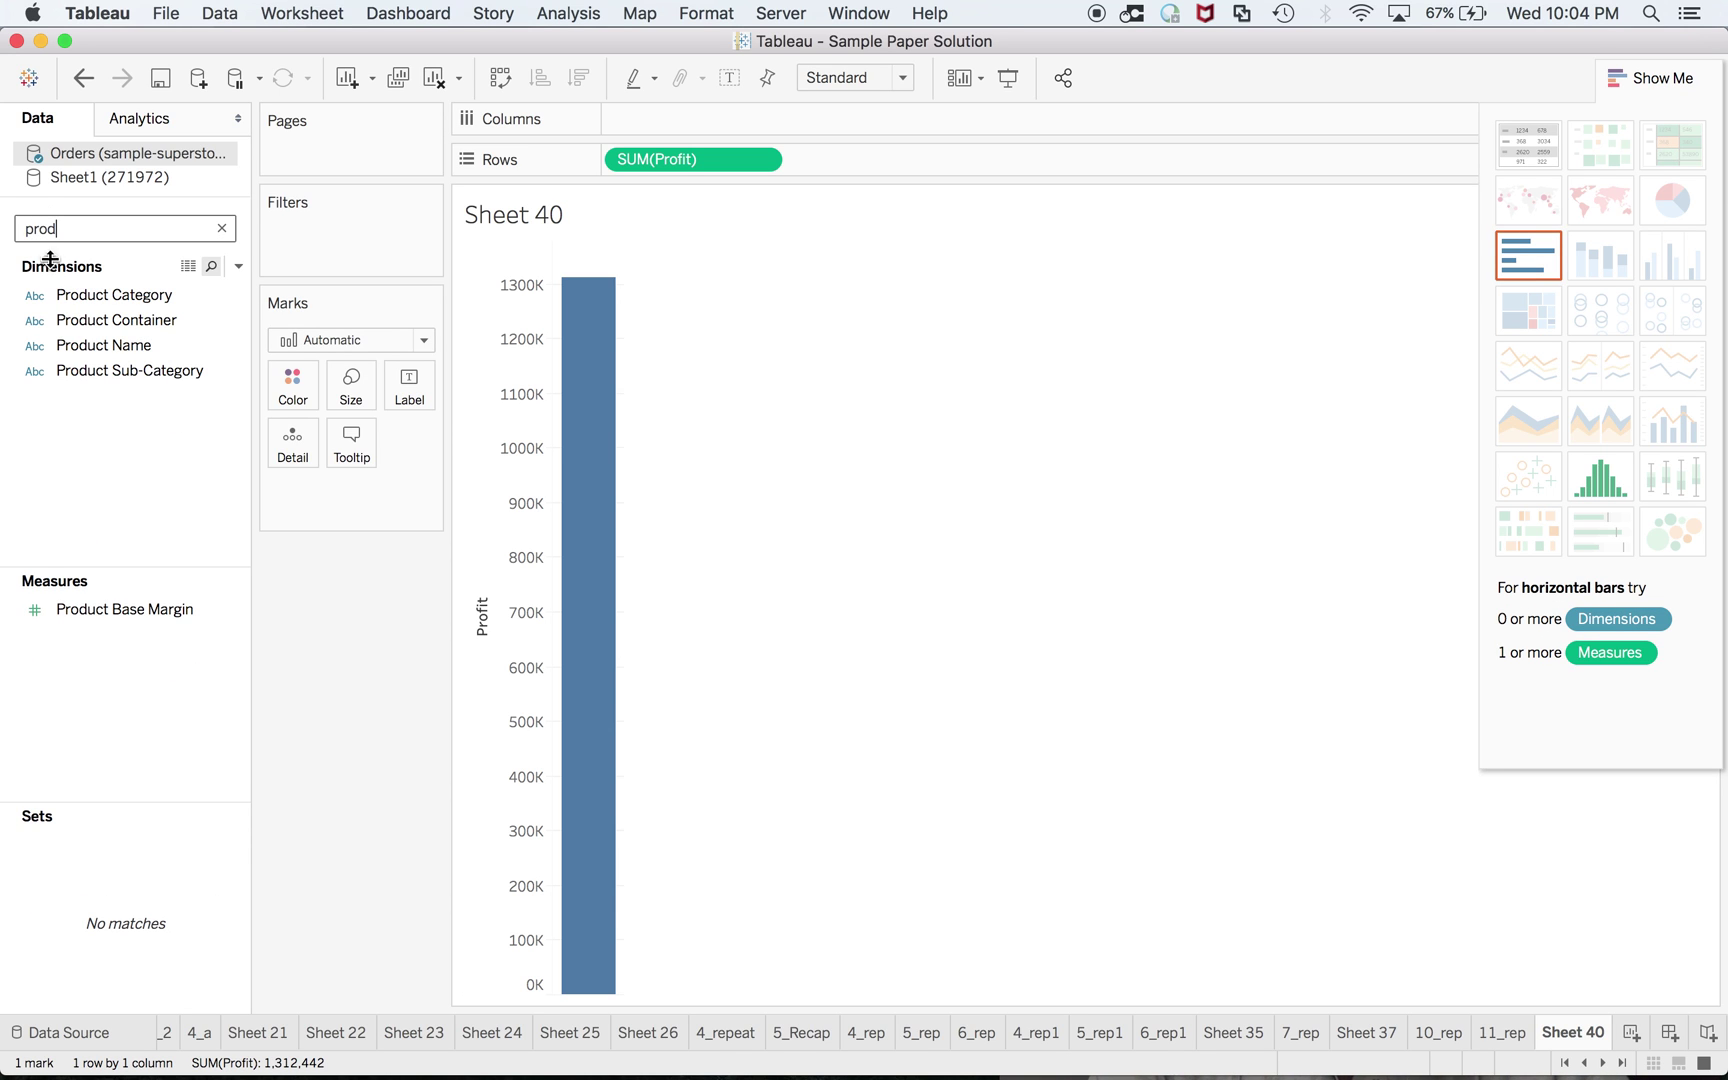
{"action": "double_click", "coordinate": [117, 374]}
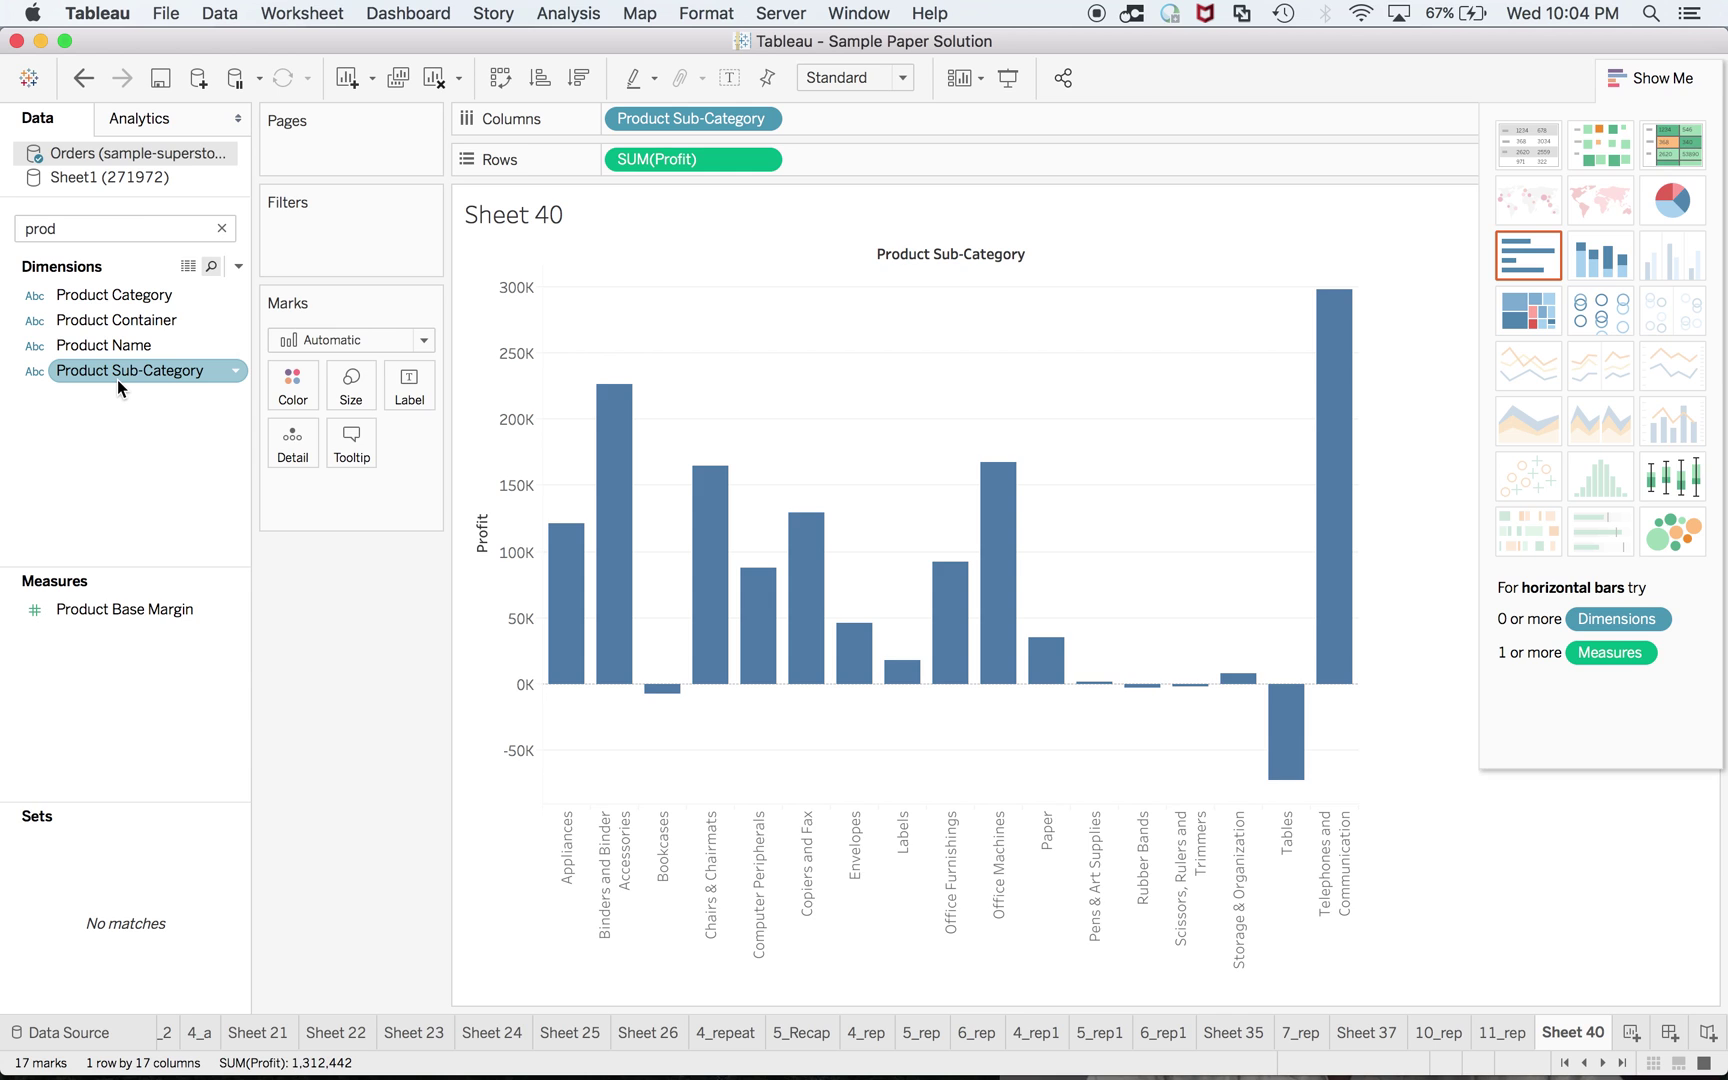
{"action": "key", "text": "super+Tab"}
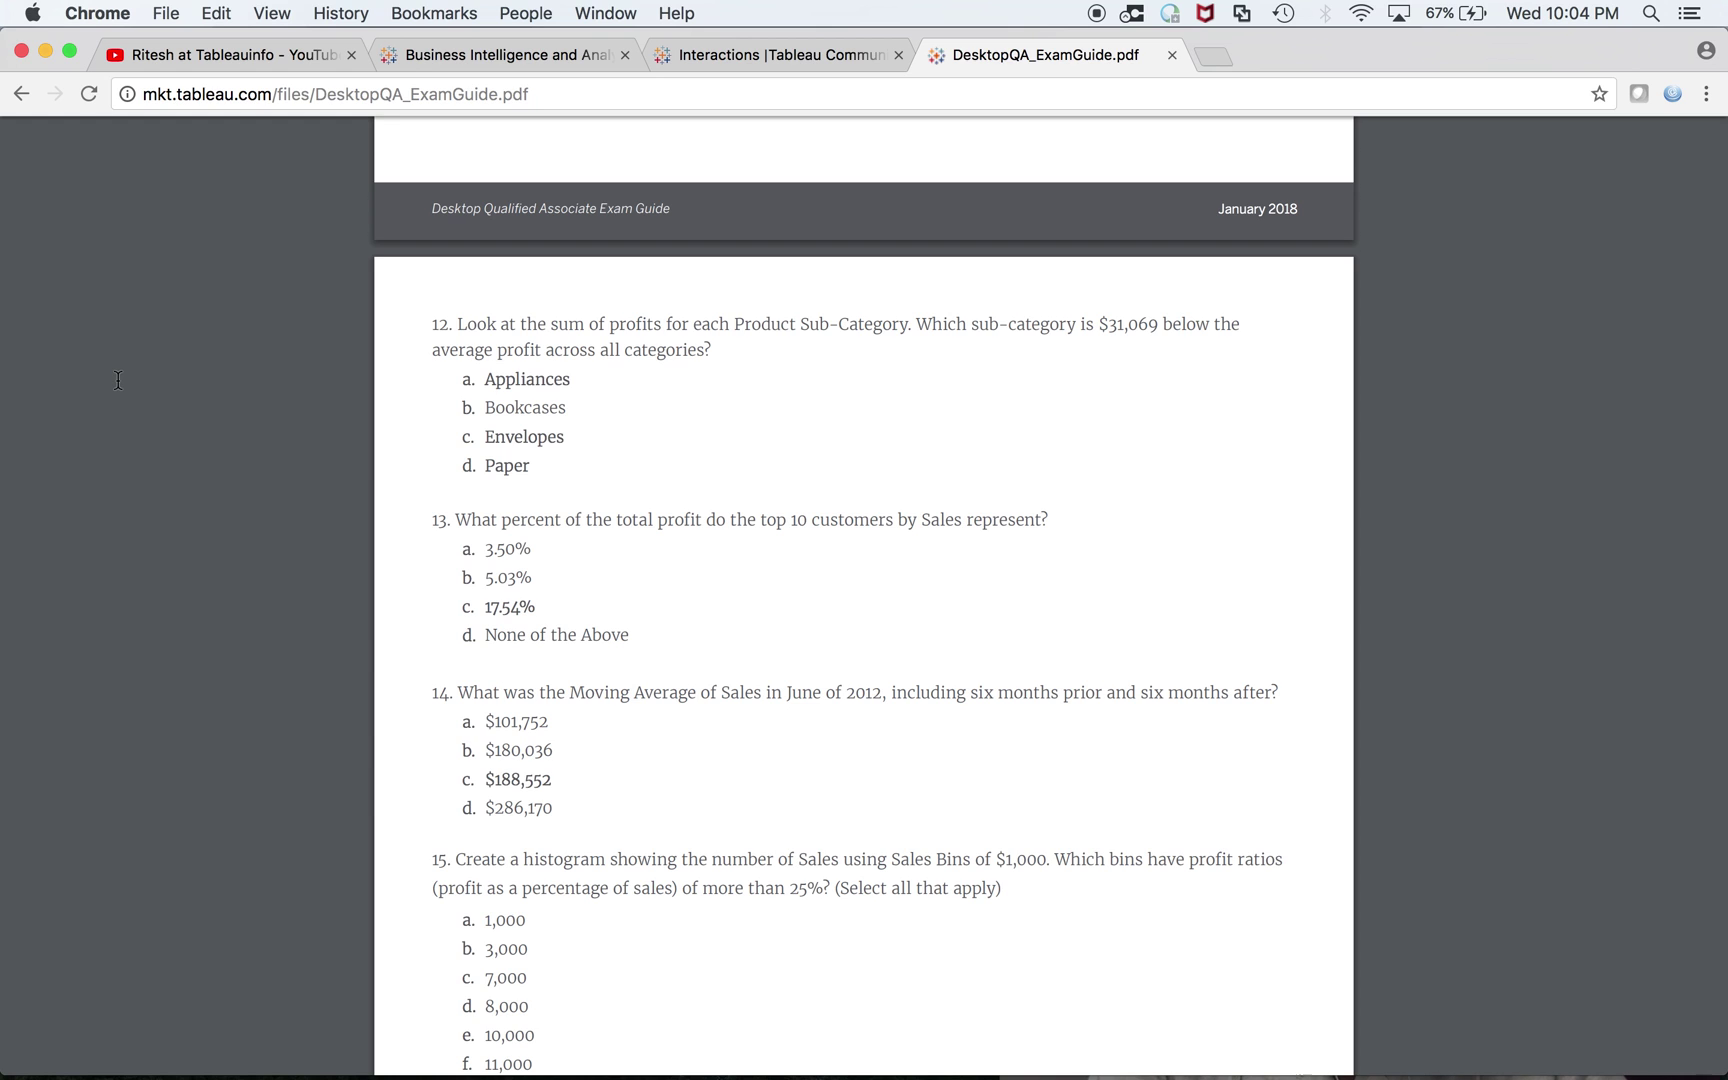
Switch to Tableau and insert WINDOW_AVG(sum([Profit])) before SUM([Profit]) in the Rows formula, checking question 12 in Chrome
{"action": "key", "text": "super+Tab"}
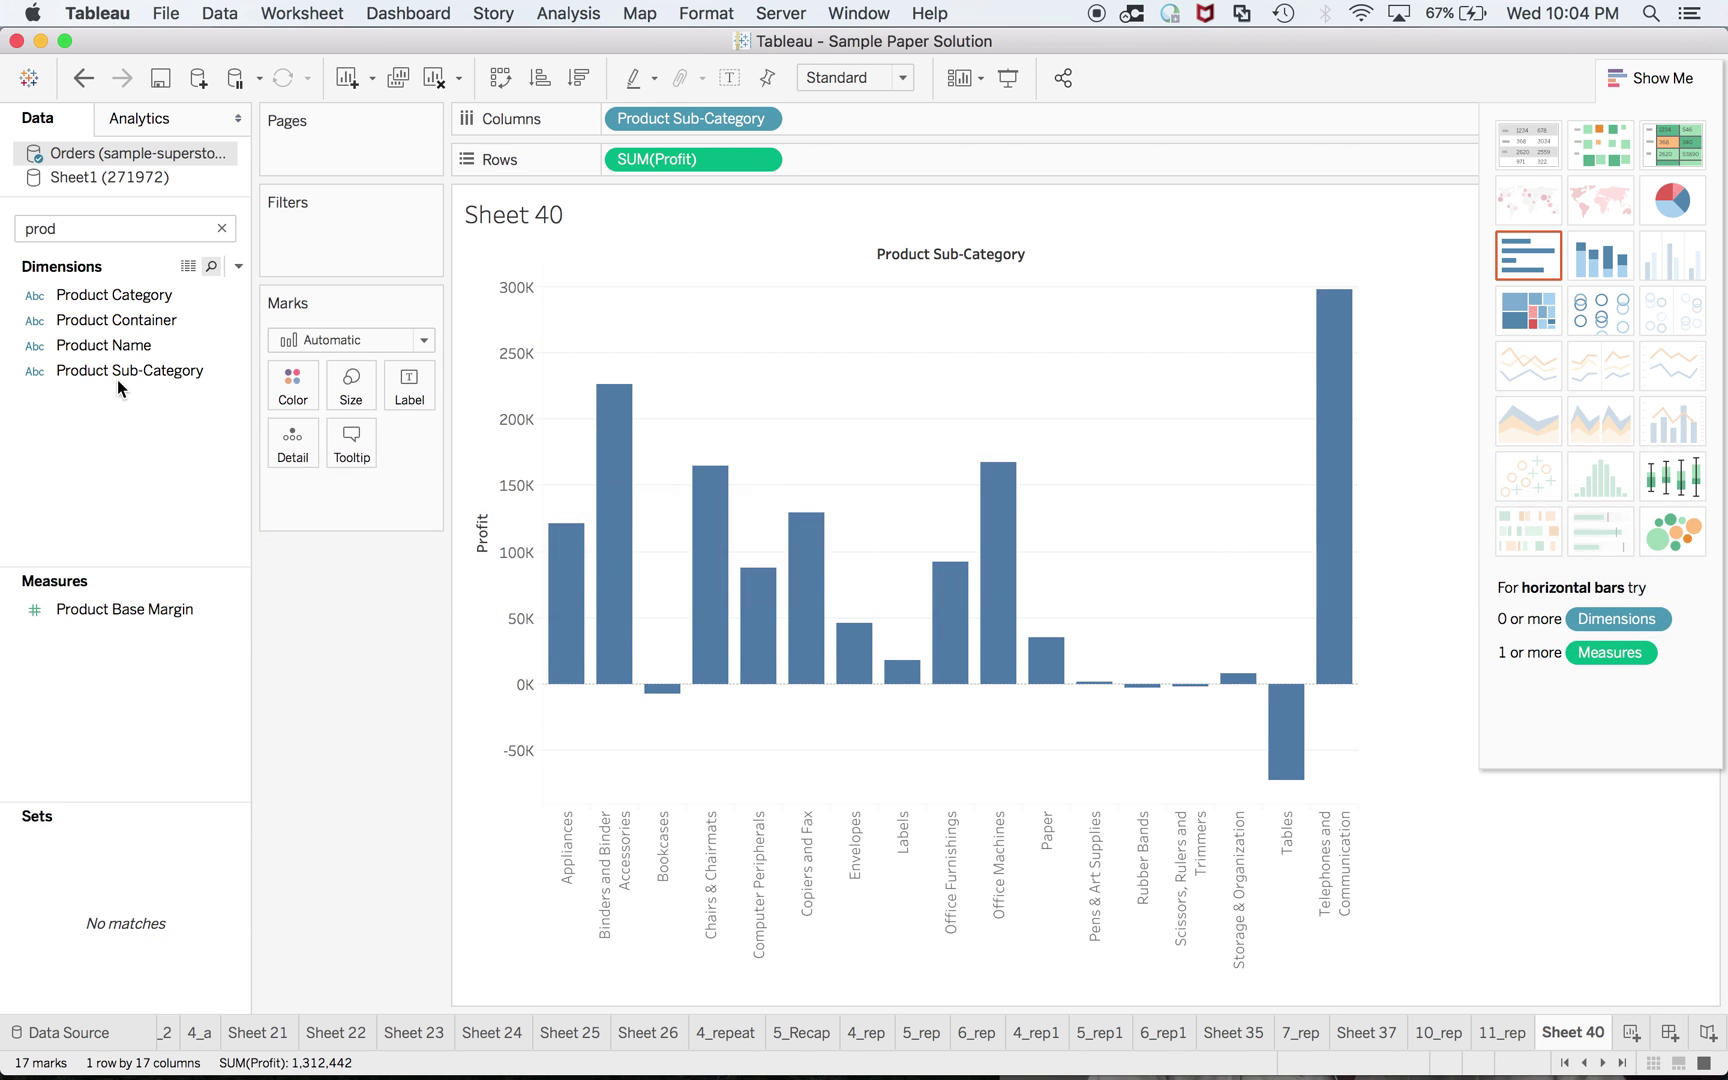
{"action": "double_click", "coordinate": [667, 160]}
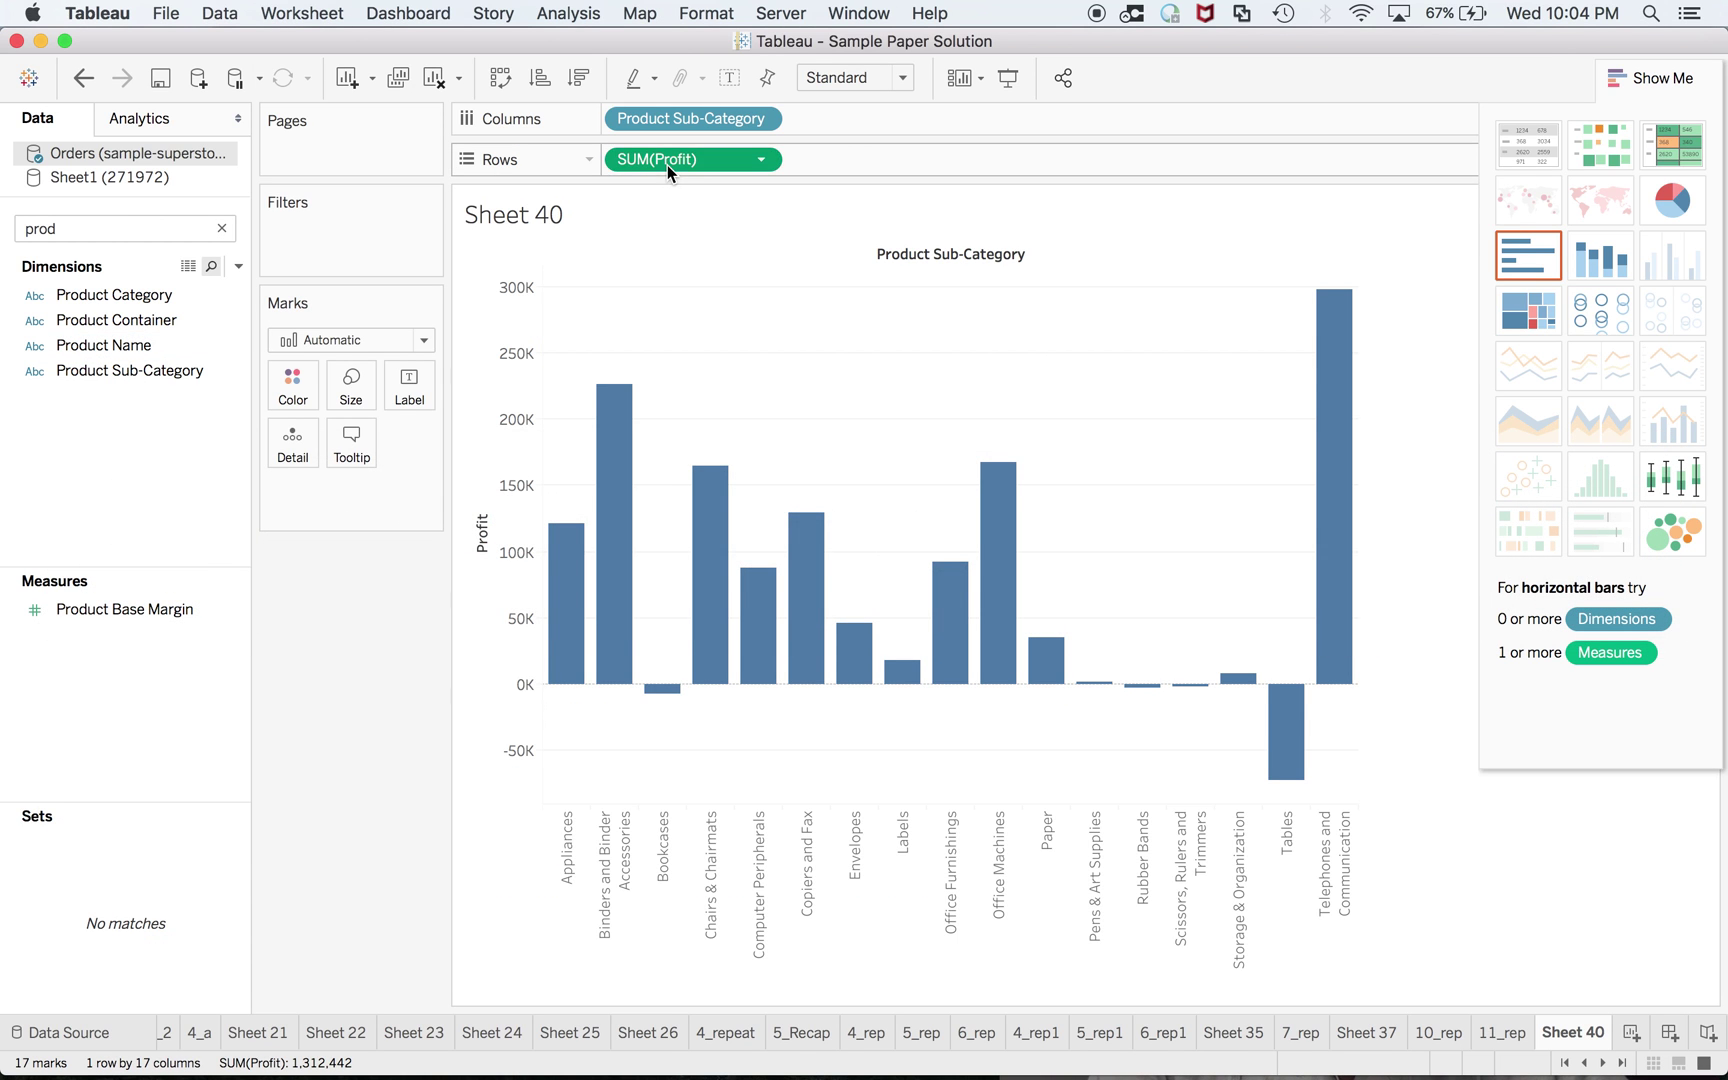
{"action": "left_click_drag", "start_coordinate": [752, 160], "coordinate": [590, 162]}
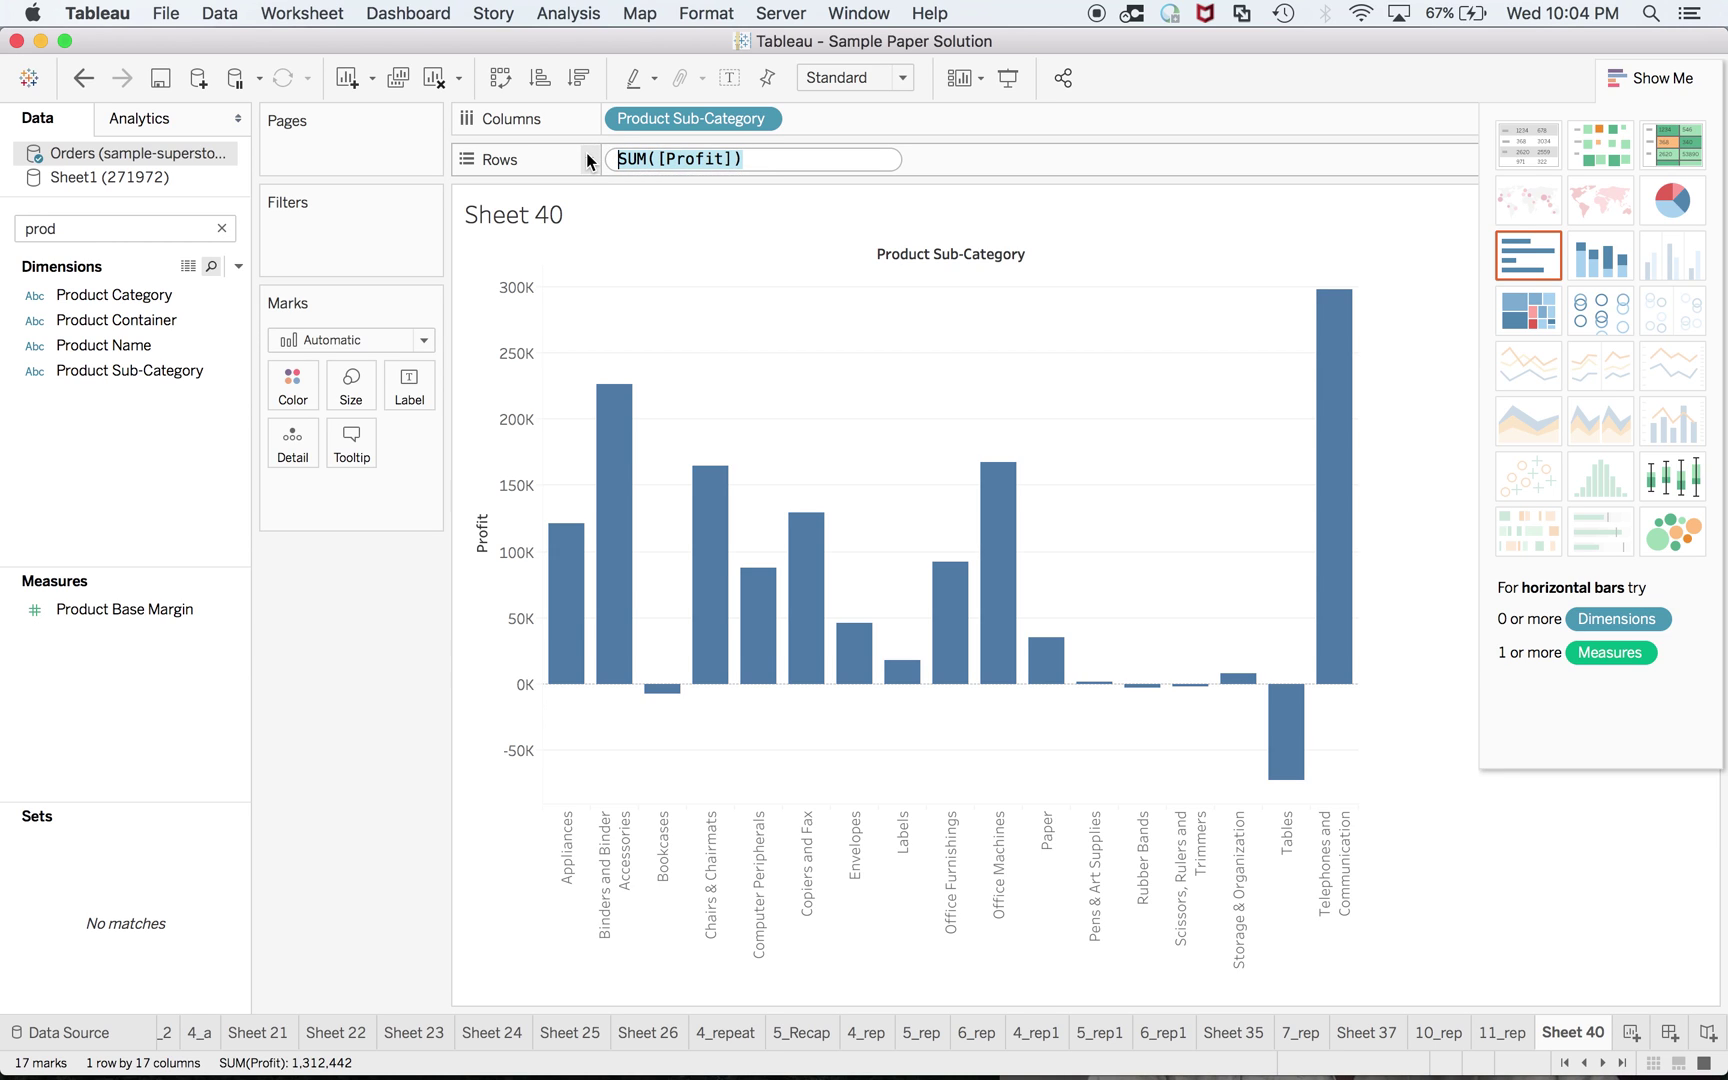
{"action": "key", "text": "Left"}
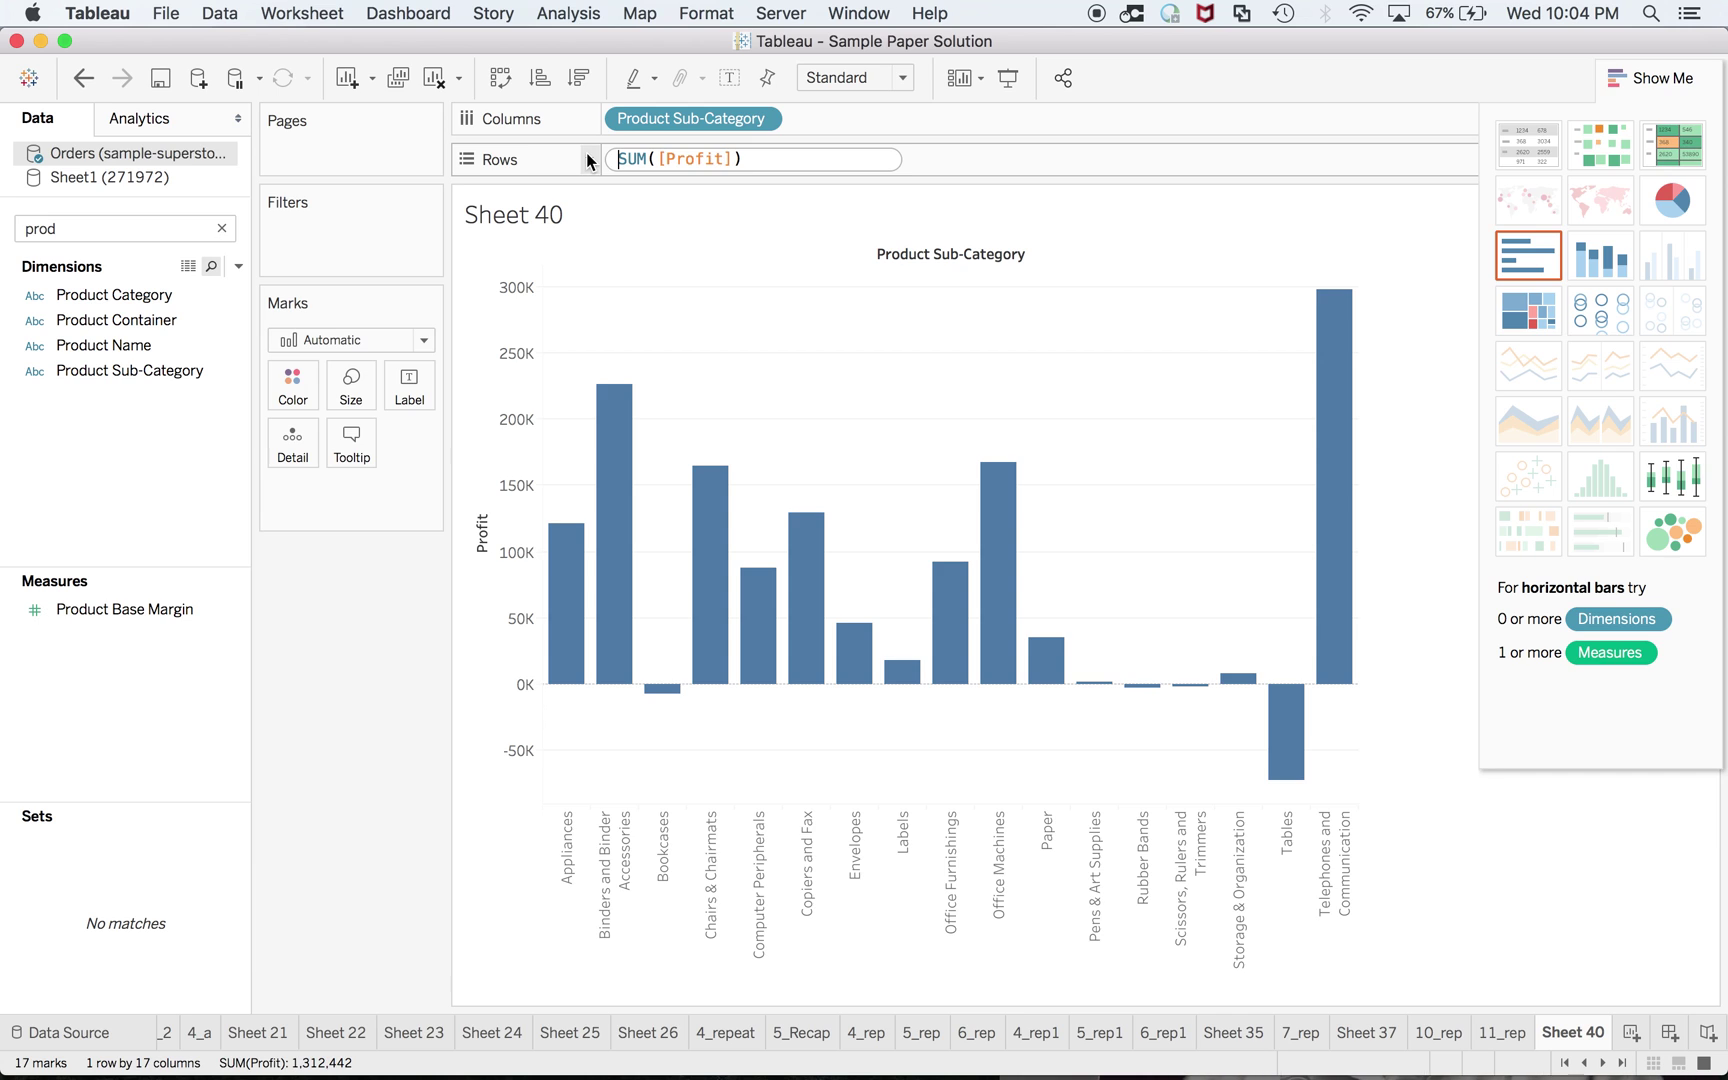
{"action": "key", "text": "Left"}
{"action": "key", "text": "Left"}
{"action": "key", "text": "super+Tab"}
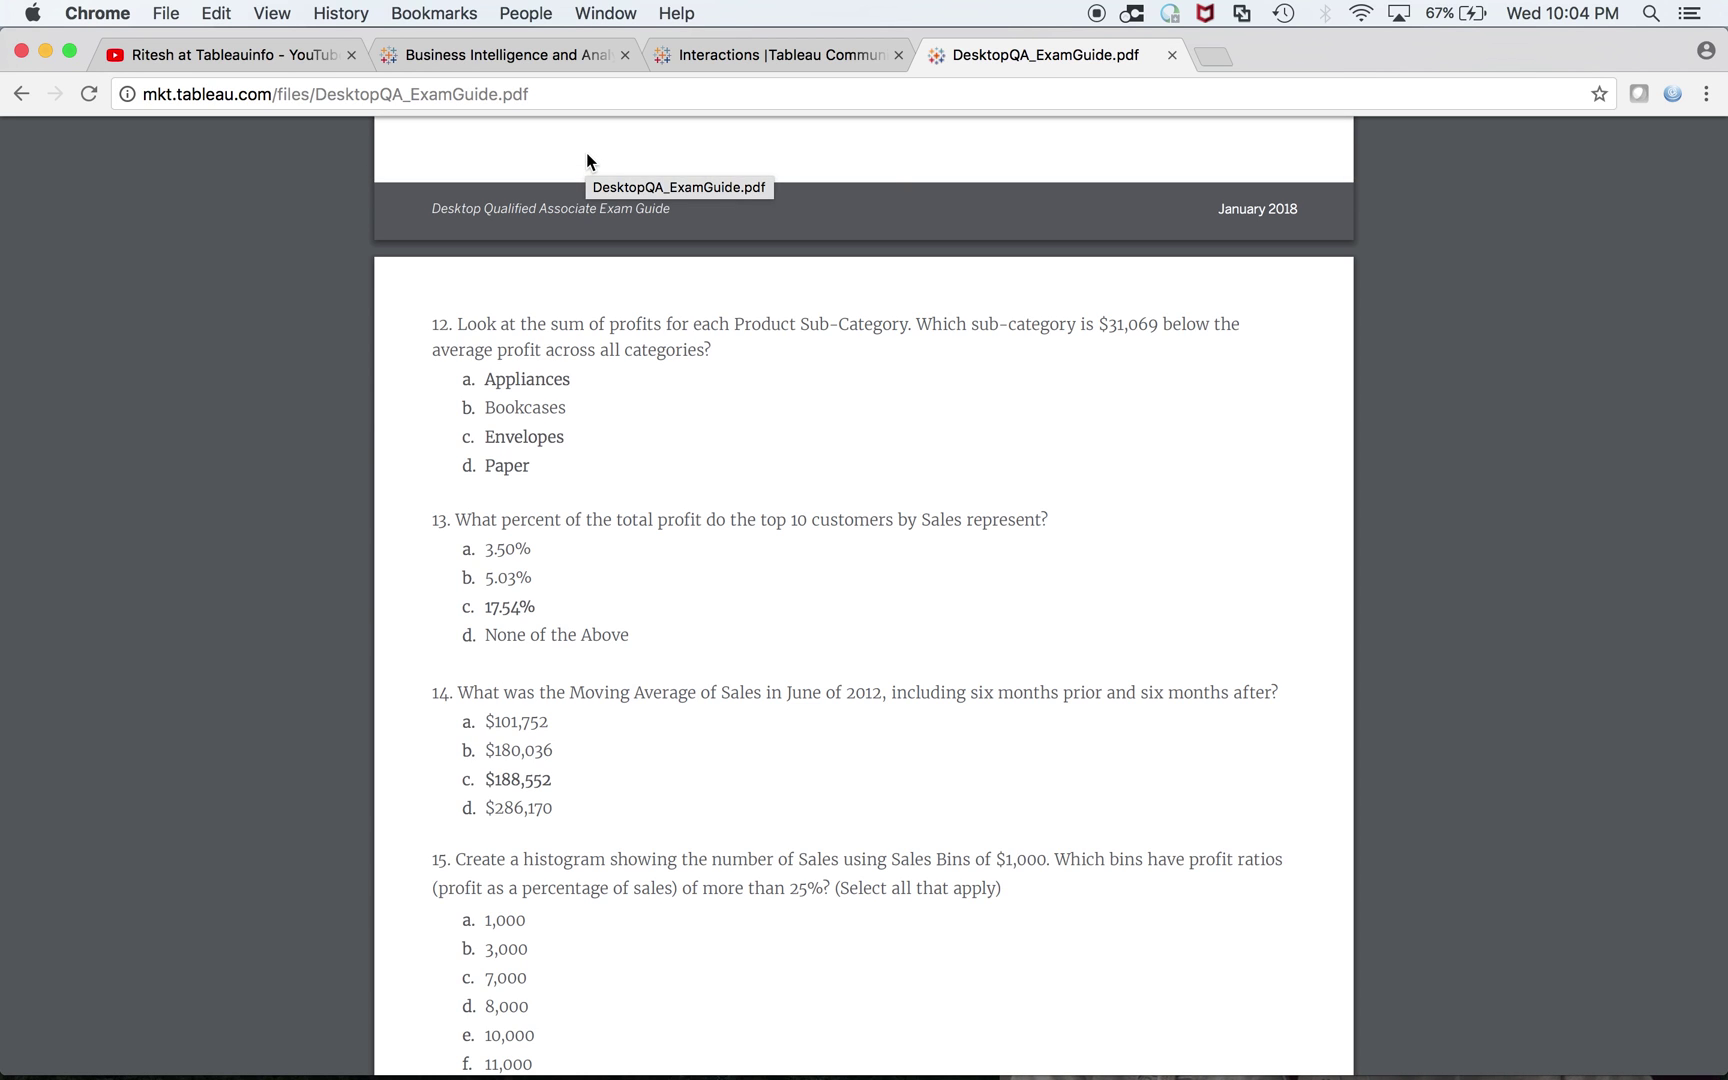
{"action": "key", "text": "super+Tab"}
{"action": "type", "text": "Windo"}
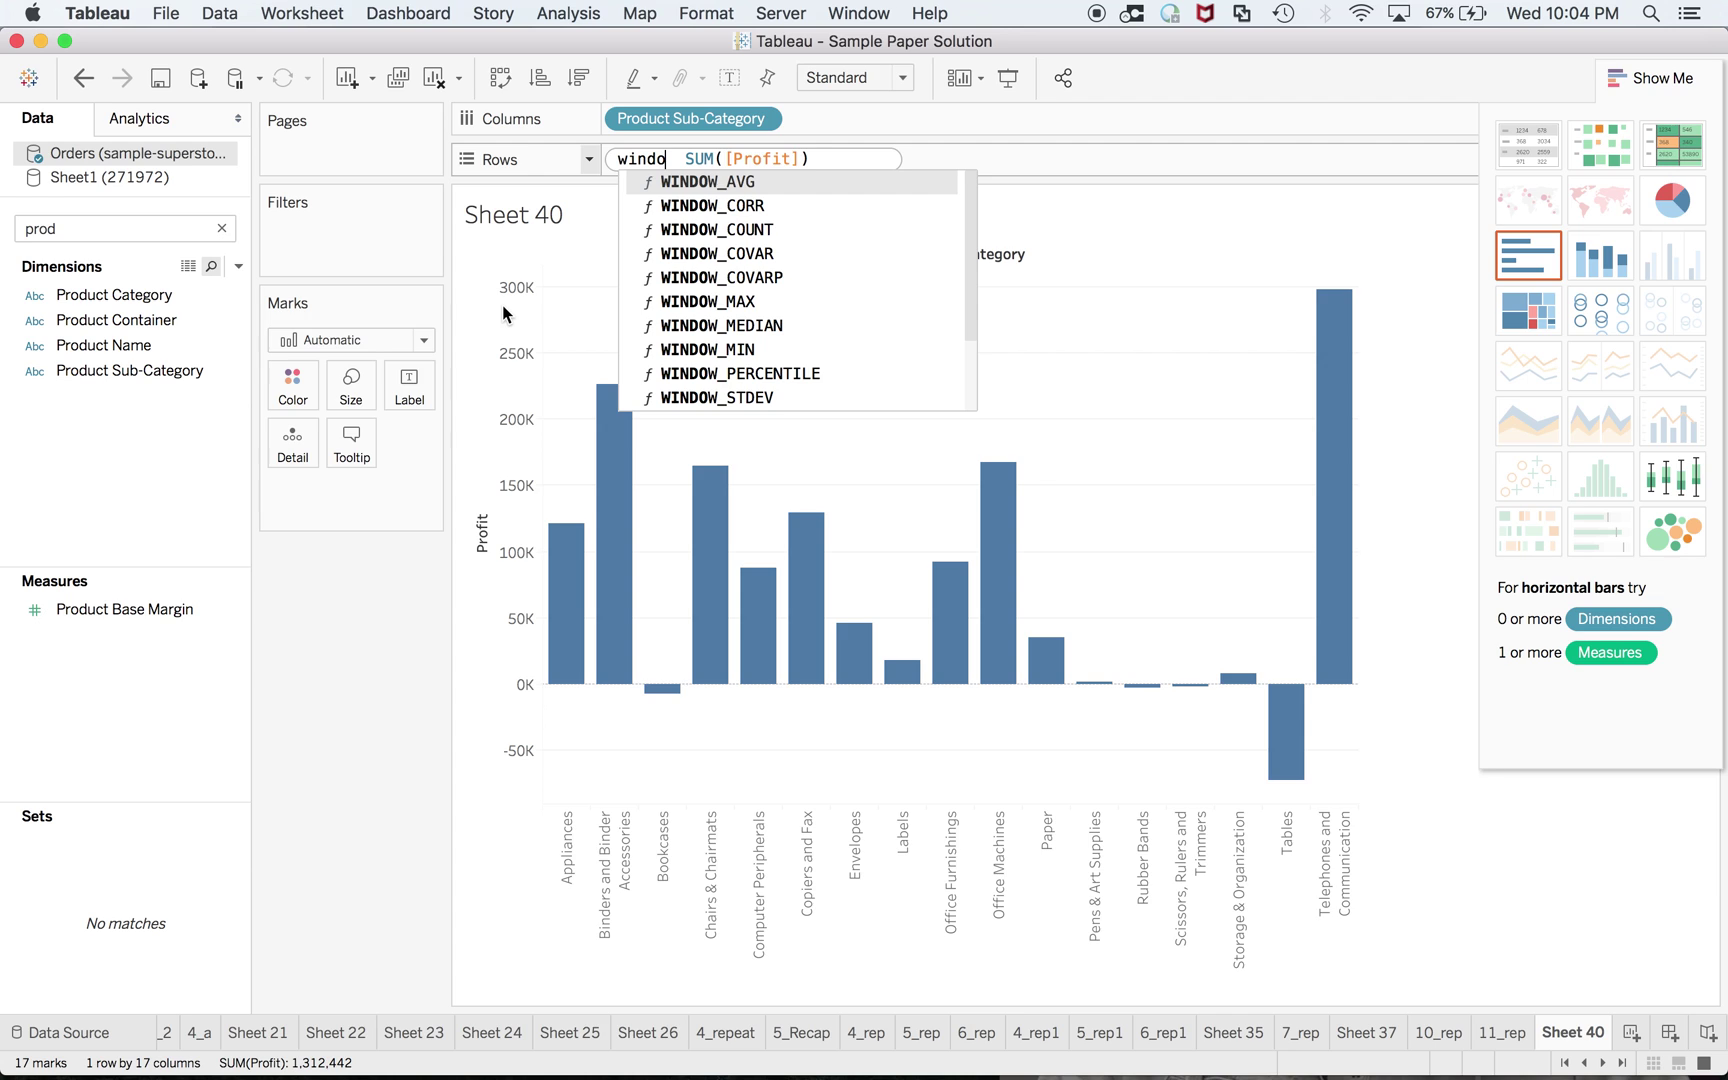
{"action": "key", "text": "Return"}
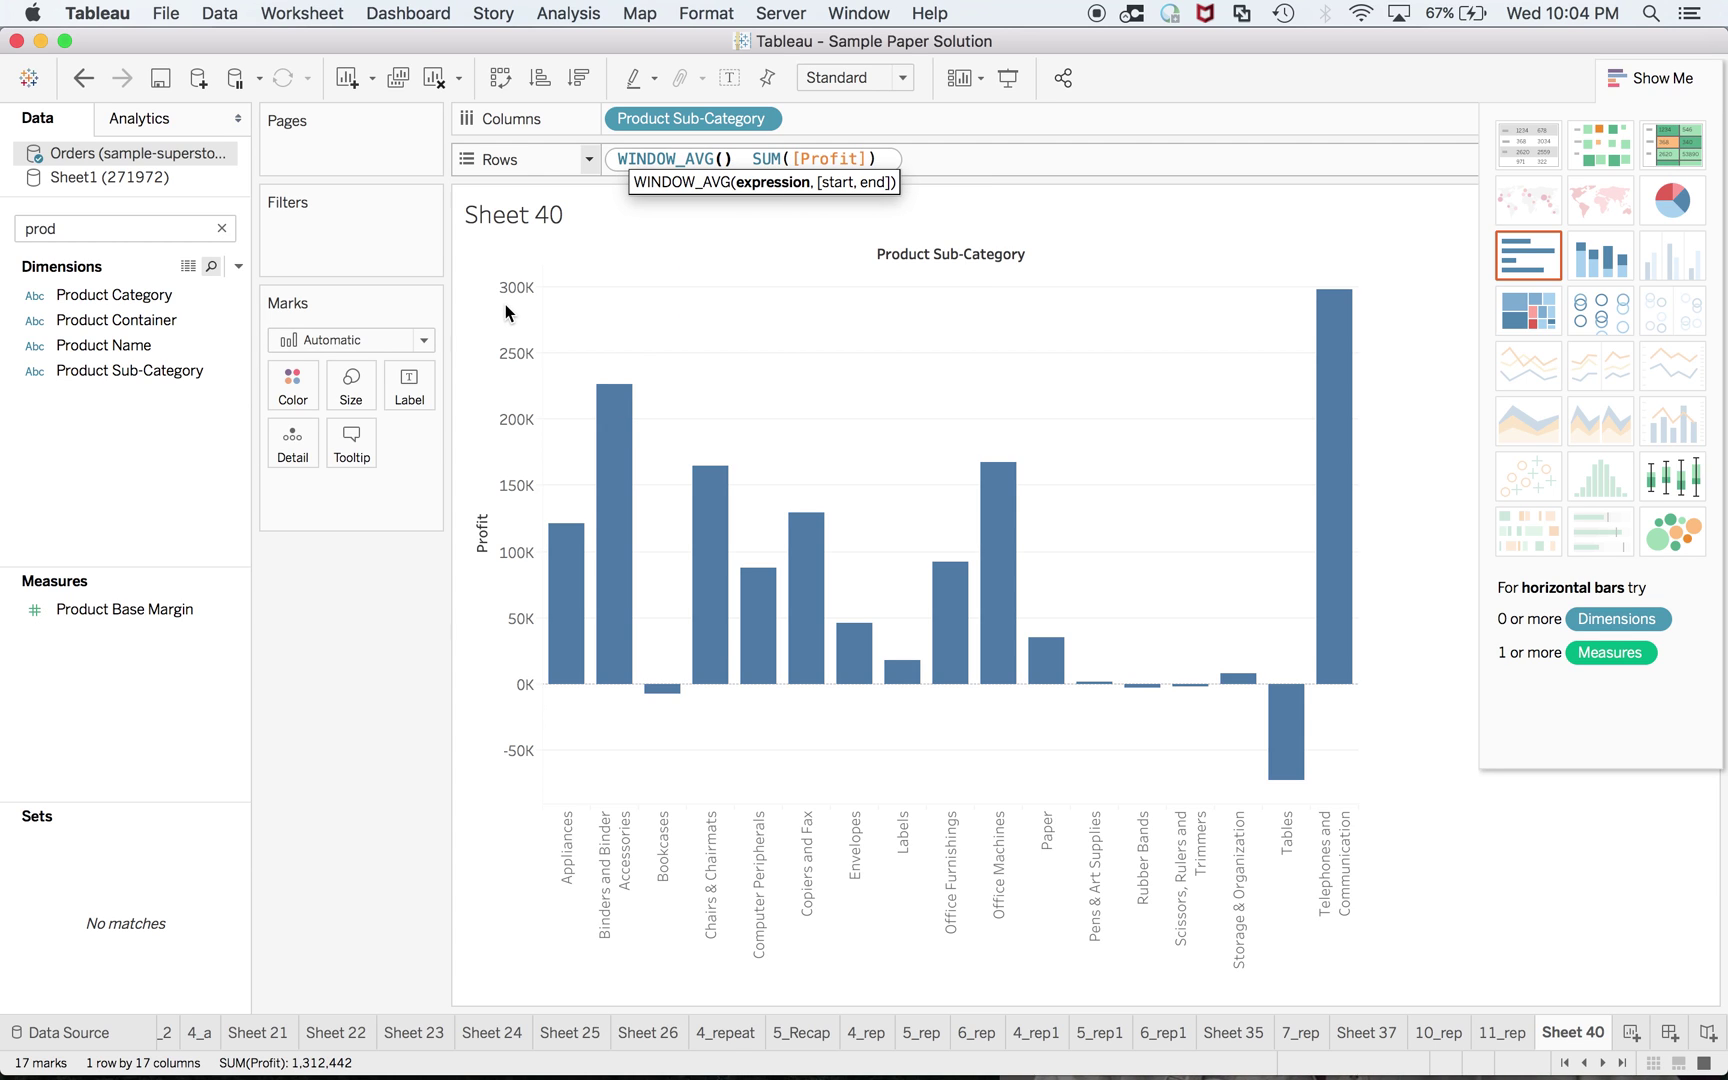
{"action": "type", "text": "sum()"}
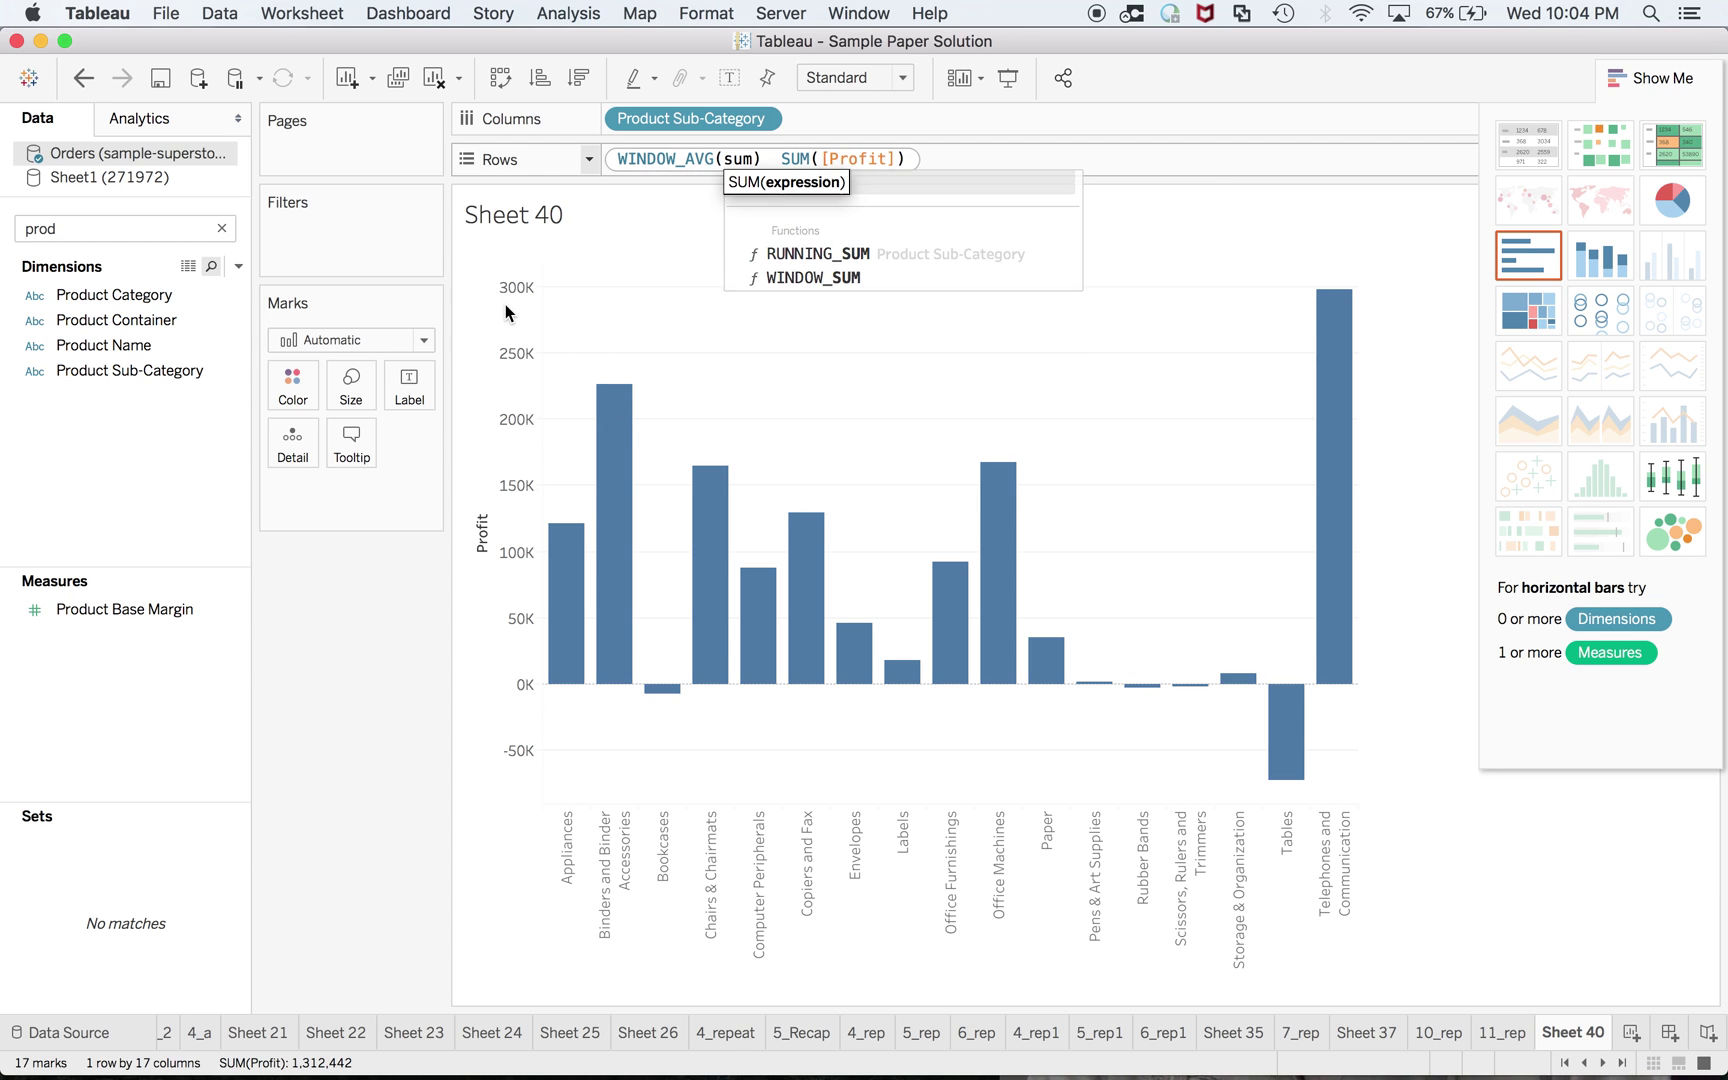
{"action": "type", "text": "prof"}
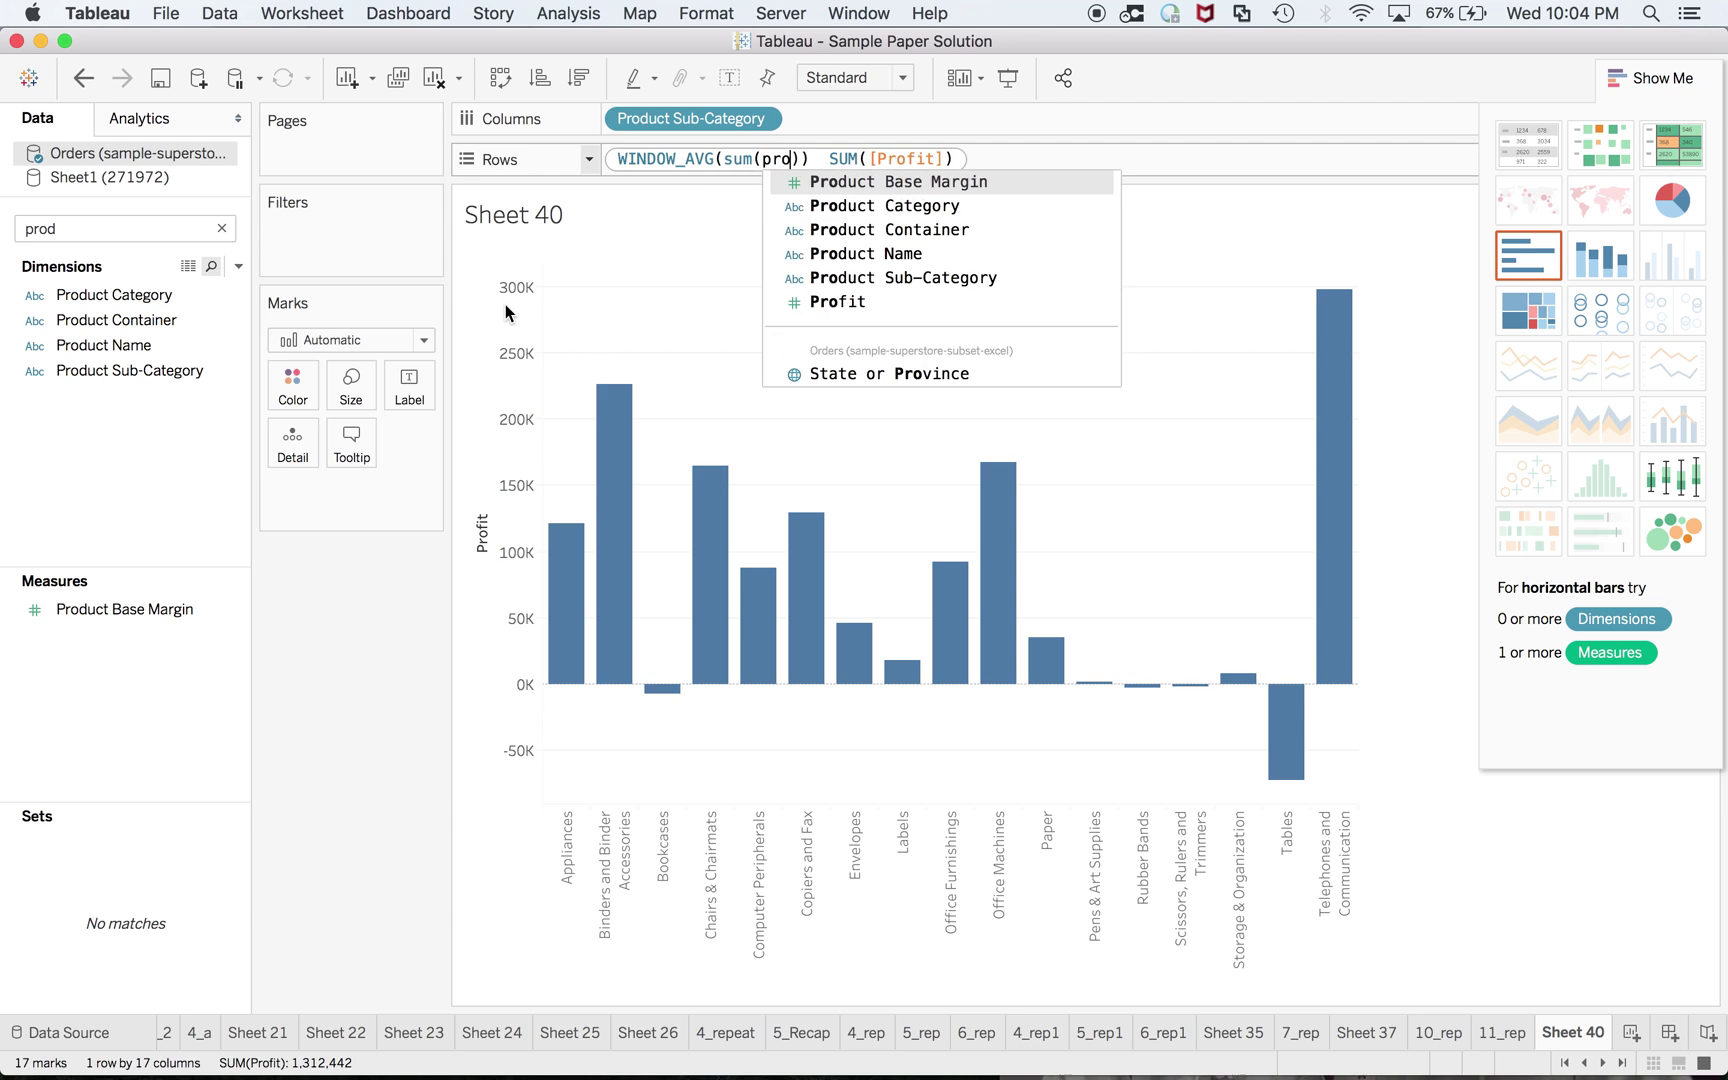
{"action": "key", "text": "Return"}
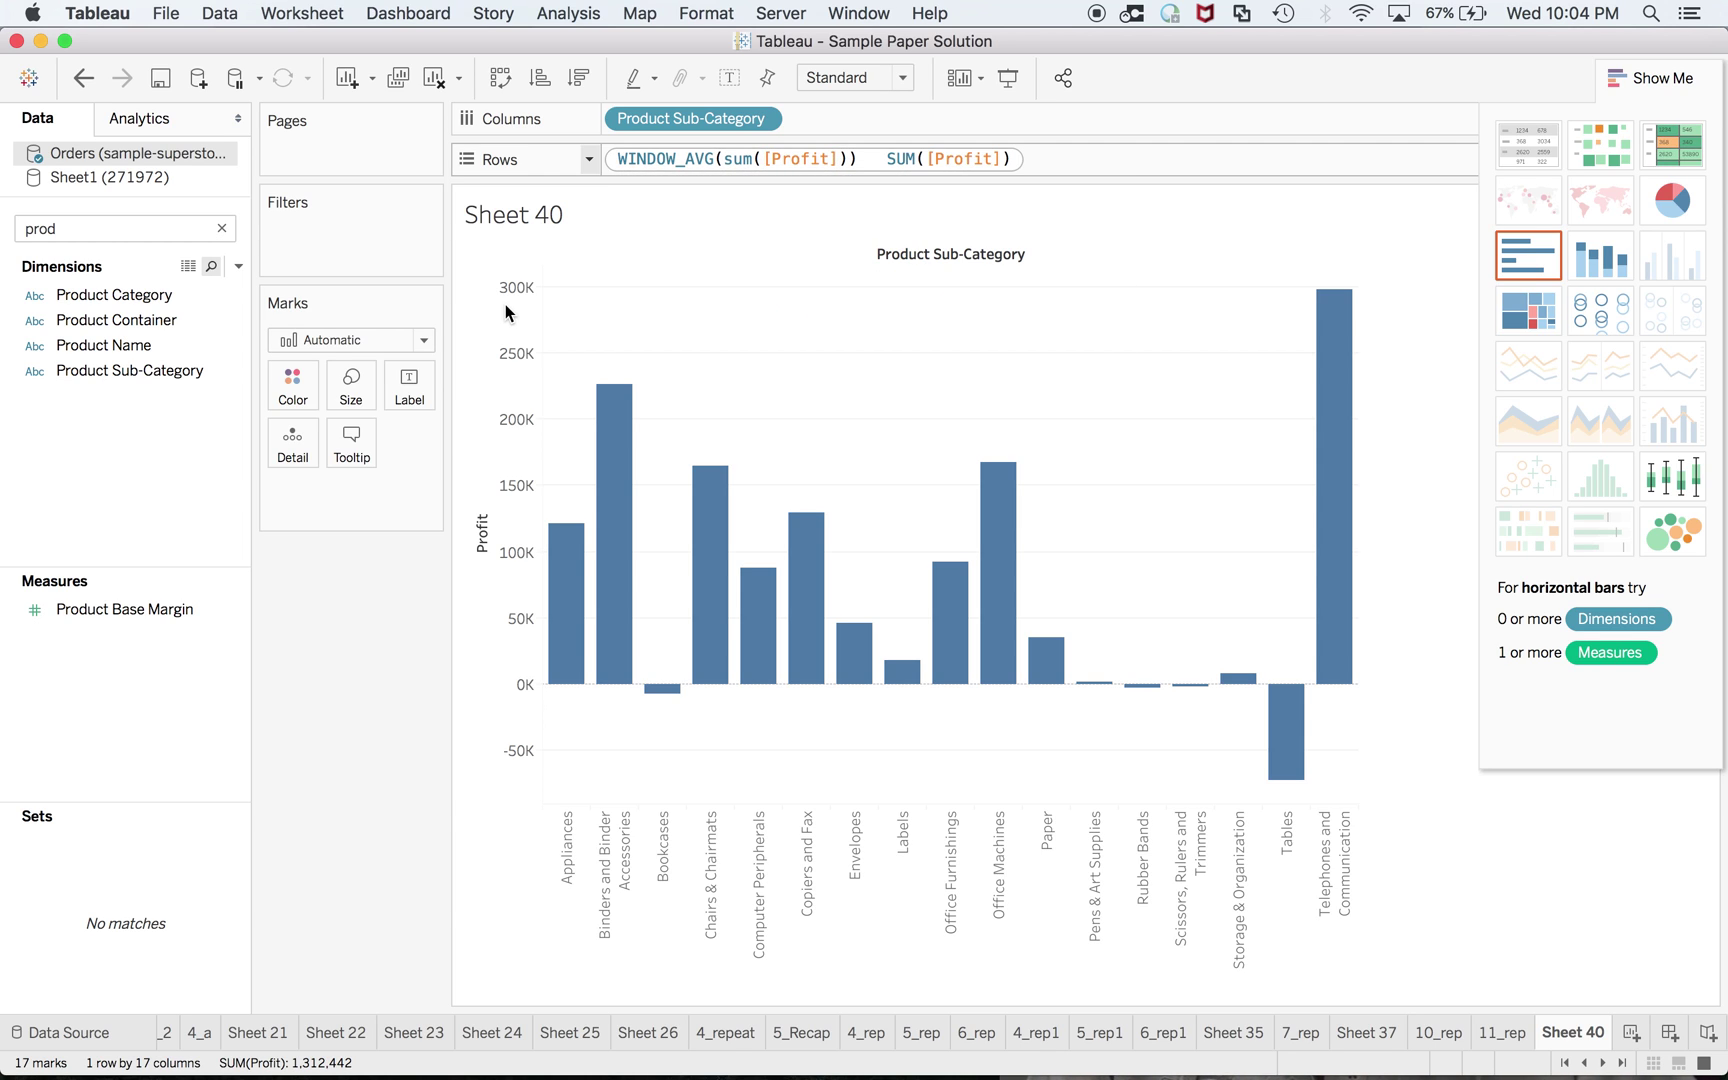
Subtract SUM([Profit]) from the window average, recheck the $31,069 wording in Chrome, and apply the formula in Tableau
{"action": "type", "text": "-"}
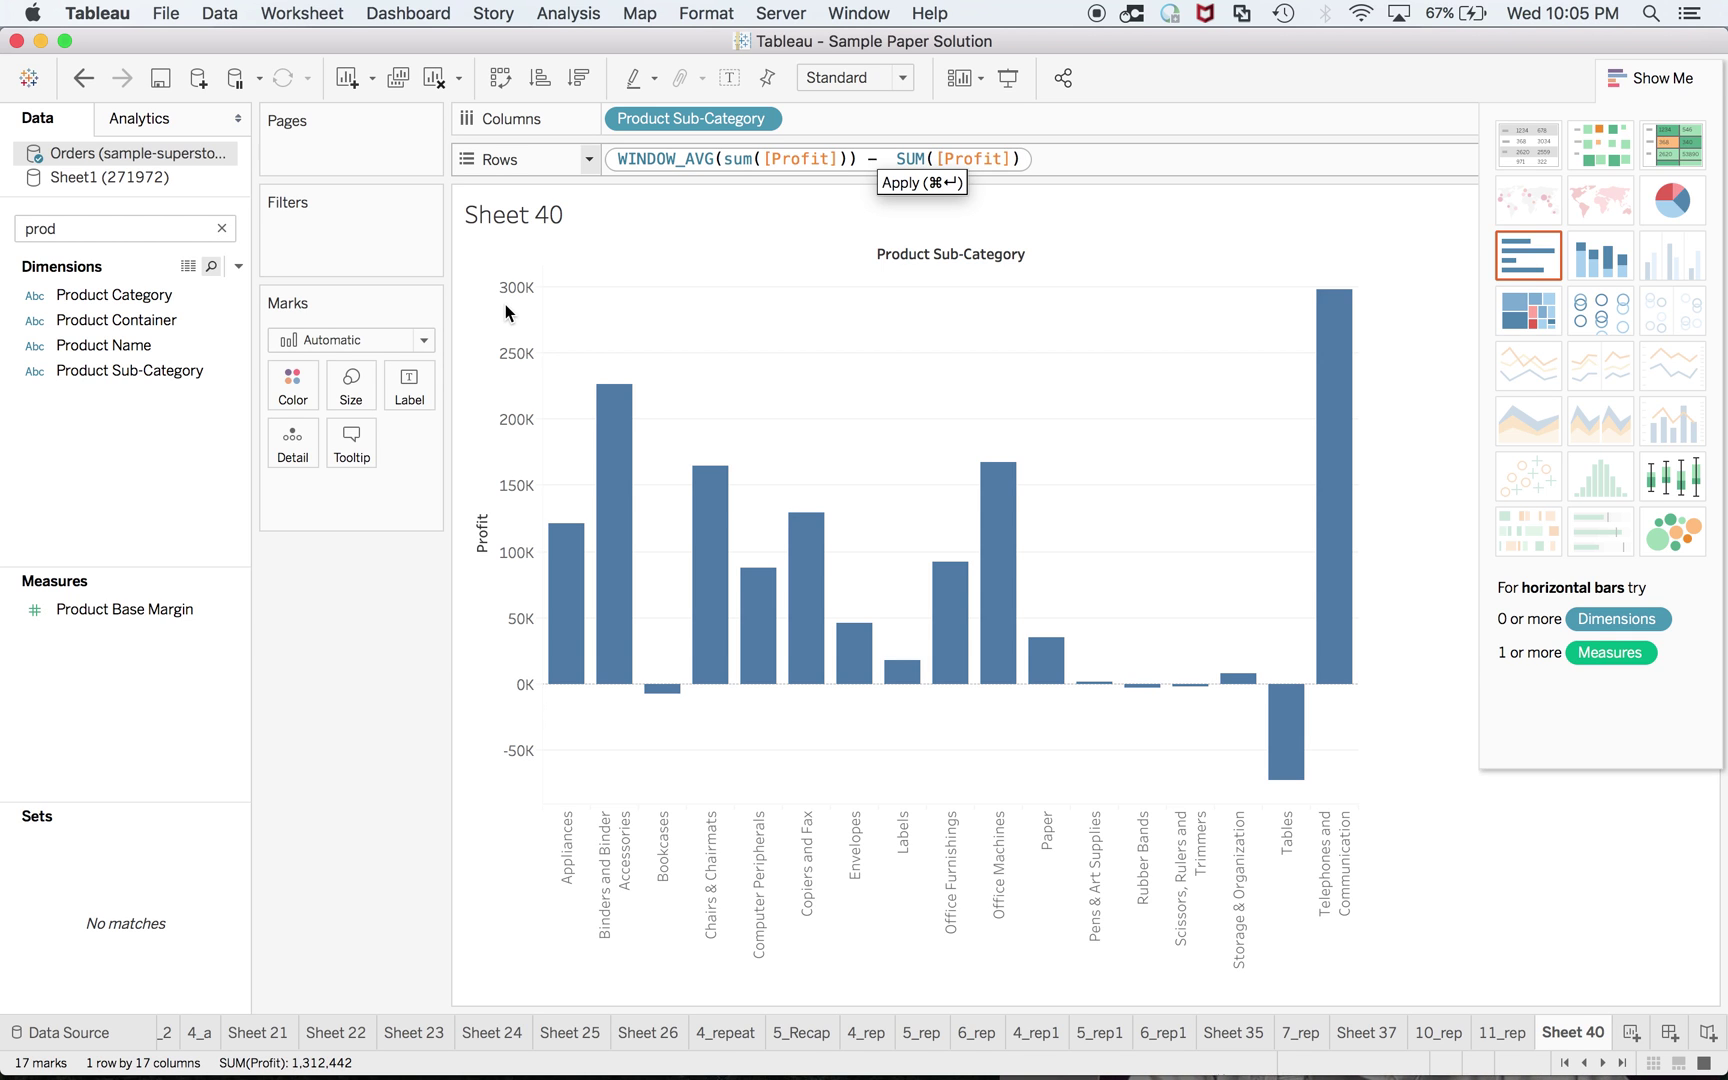
{"action": "key", "text": "super+Tab"}
{"action": "key", "text": "super+Tab"}
{"action": "key", "text": "Return"}
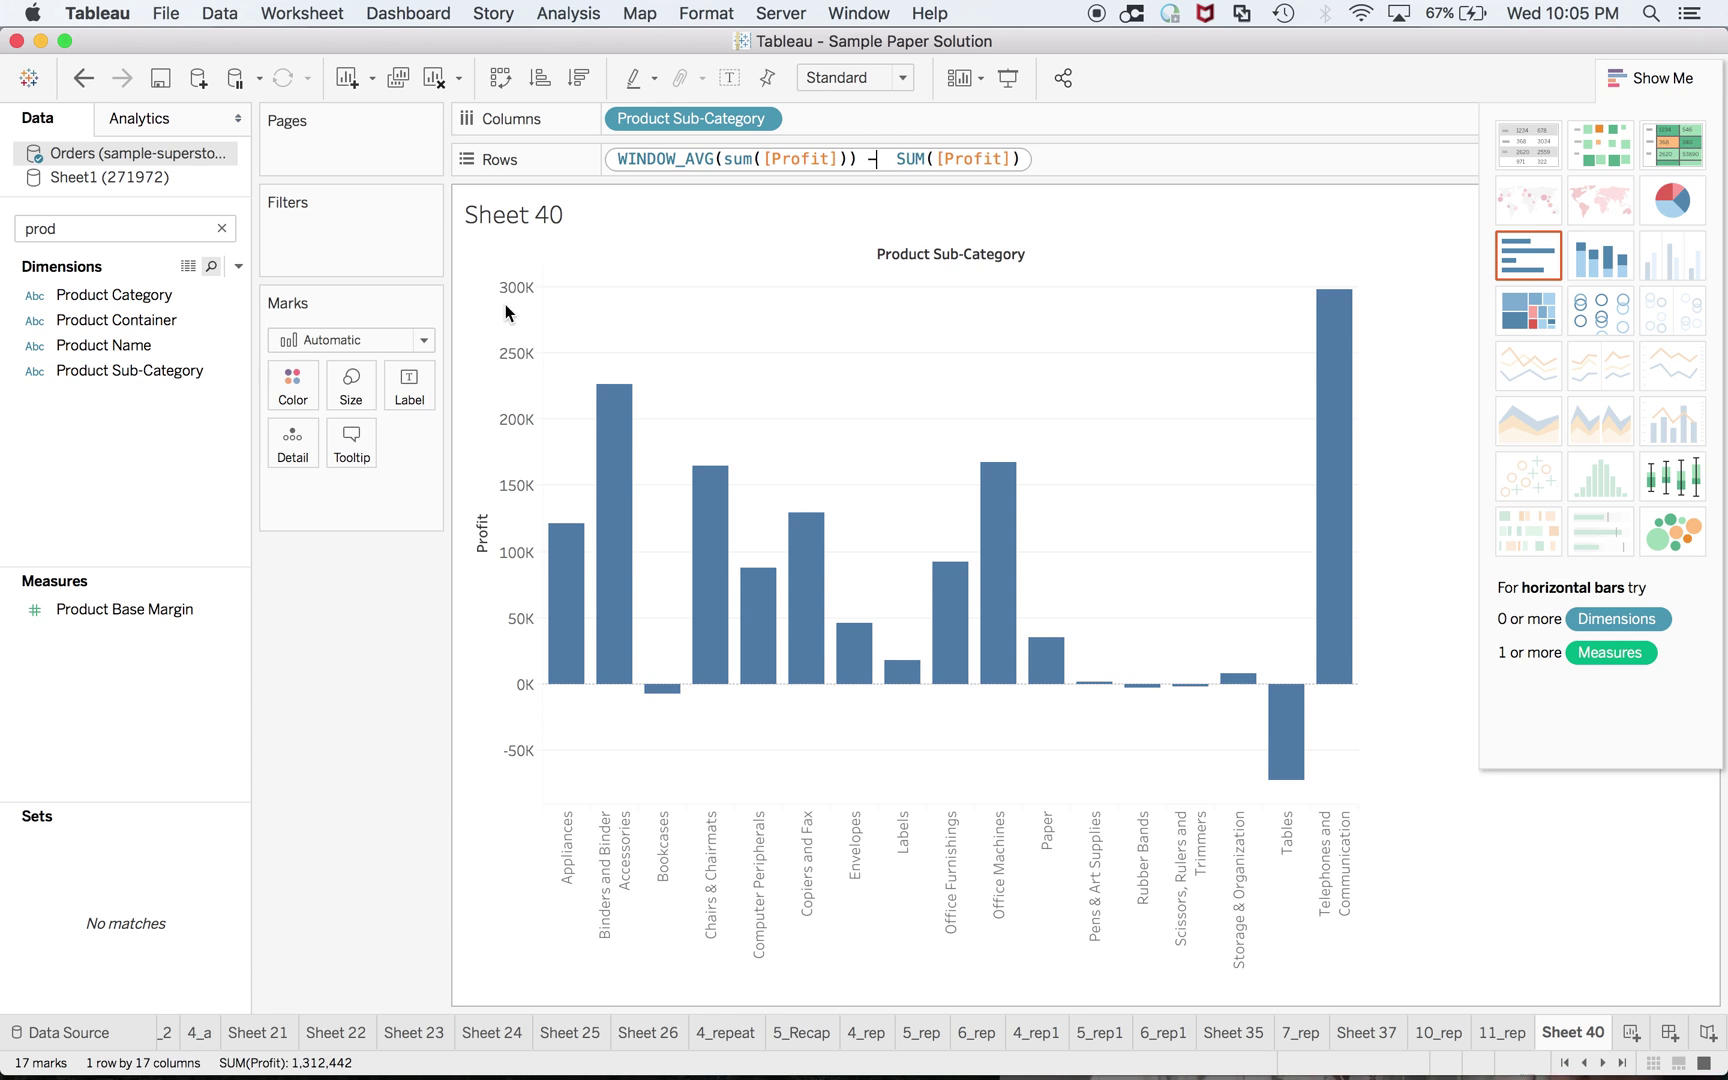
{"action": "key", "text": "super+Tab"}
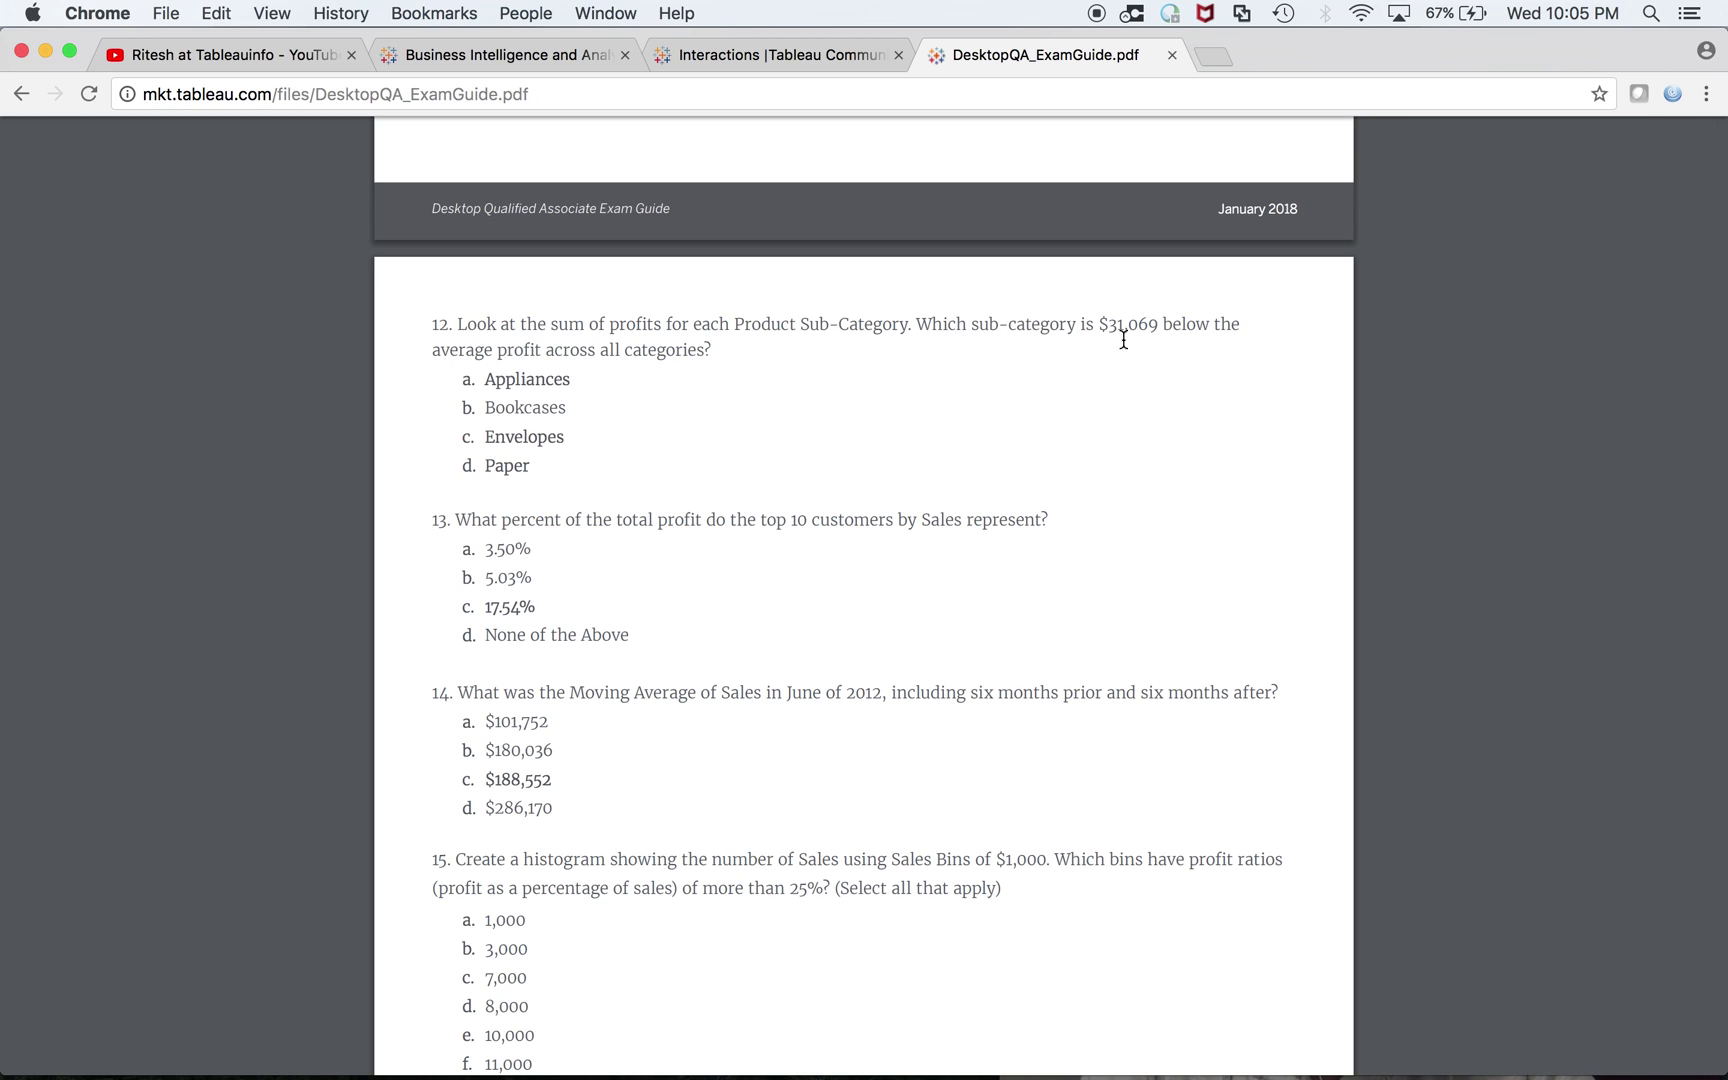
{"action": "key", "text": "super+Tab"}
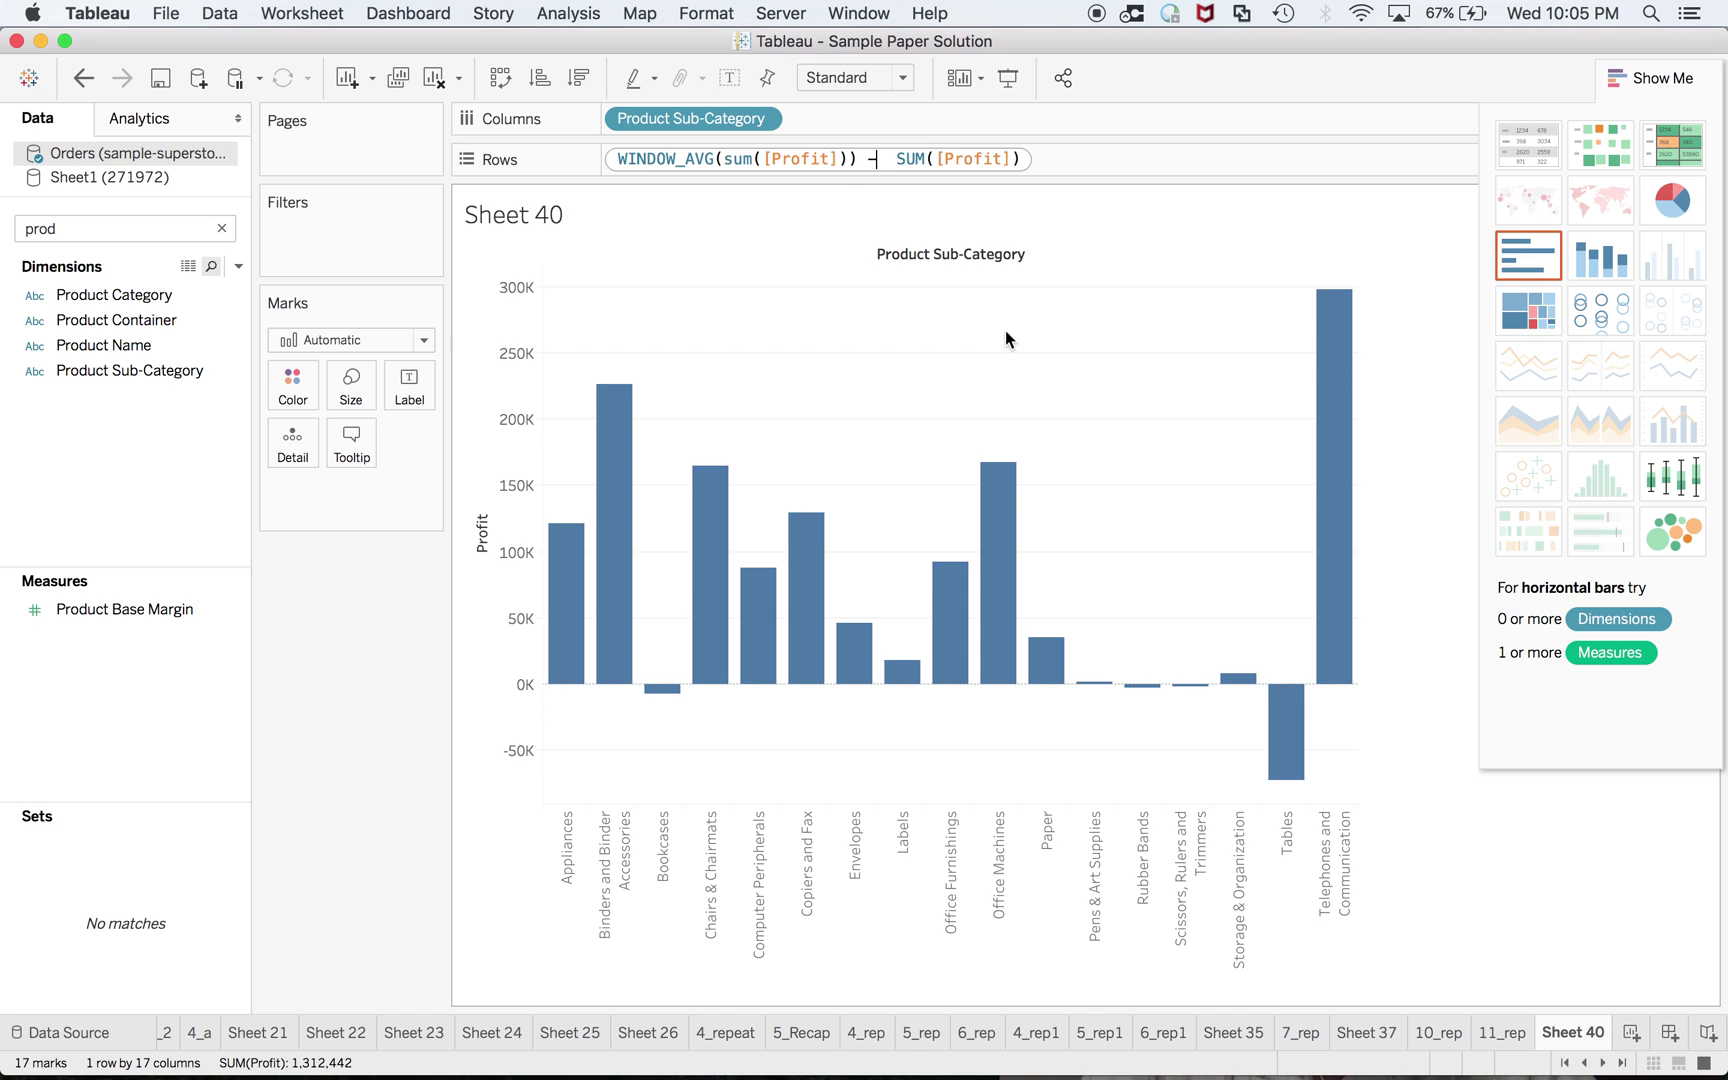
{"action": "mouse_move", "coordinate": [690, 566]}
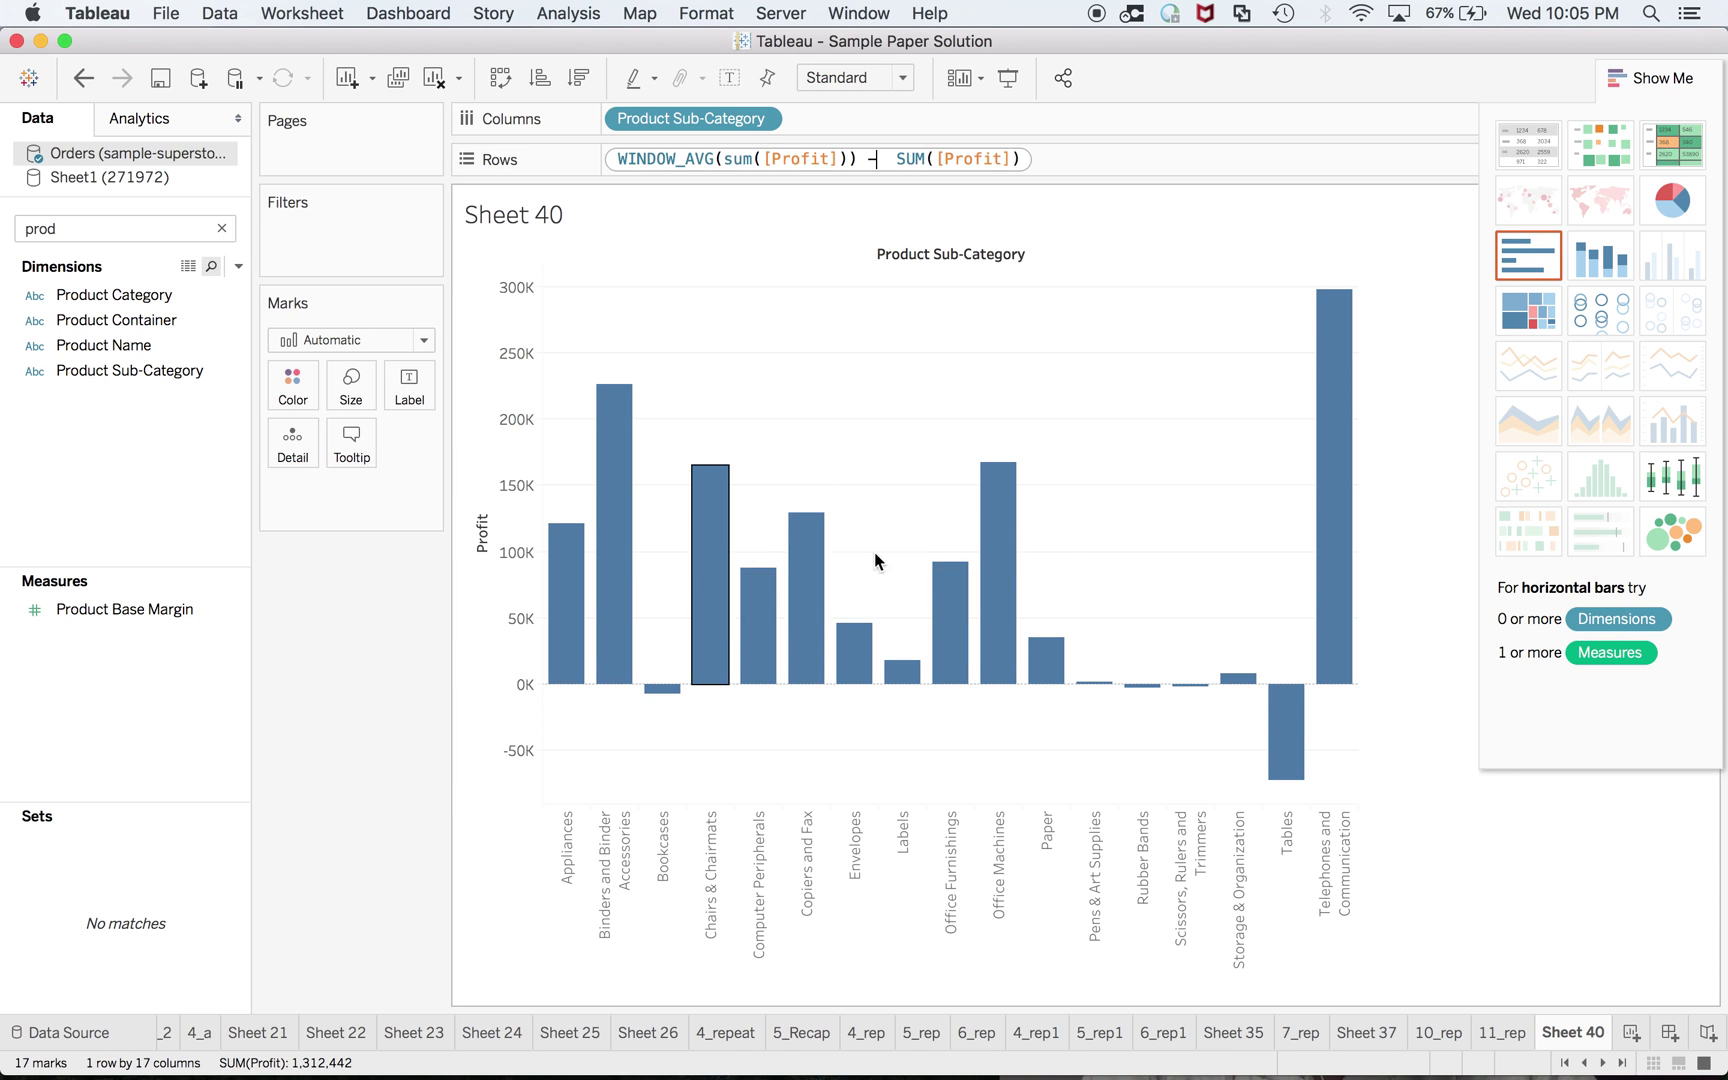
{"action": "mouse_move", "coordinate": [846, 650]}
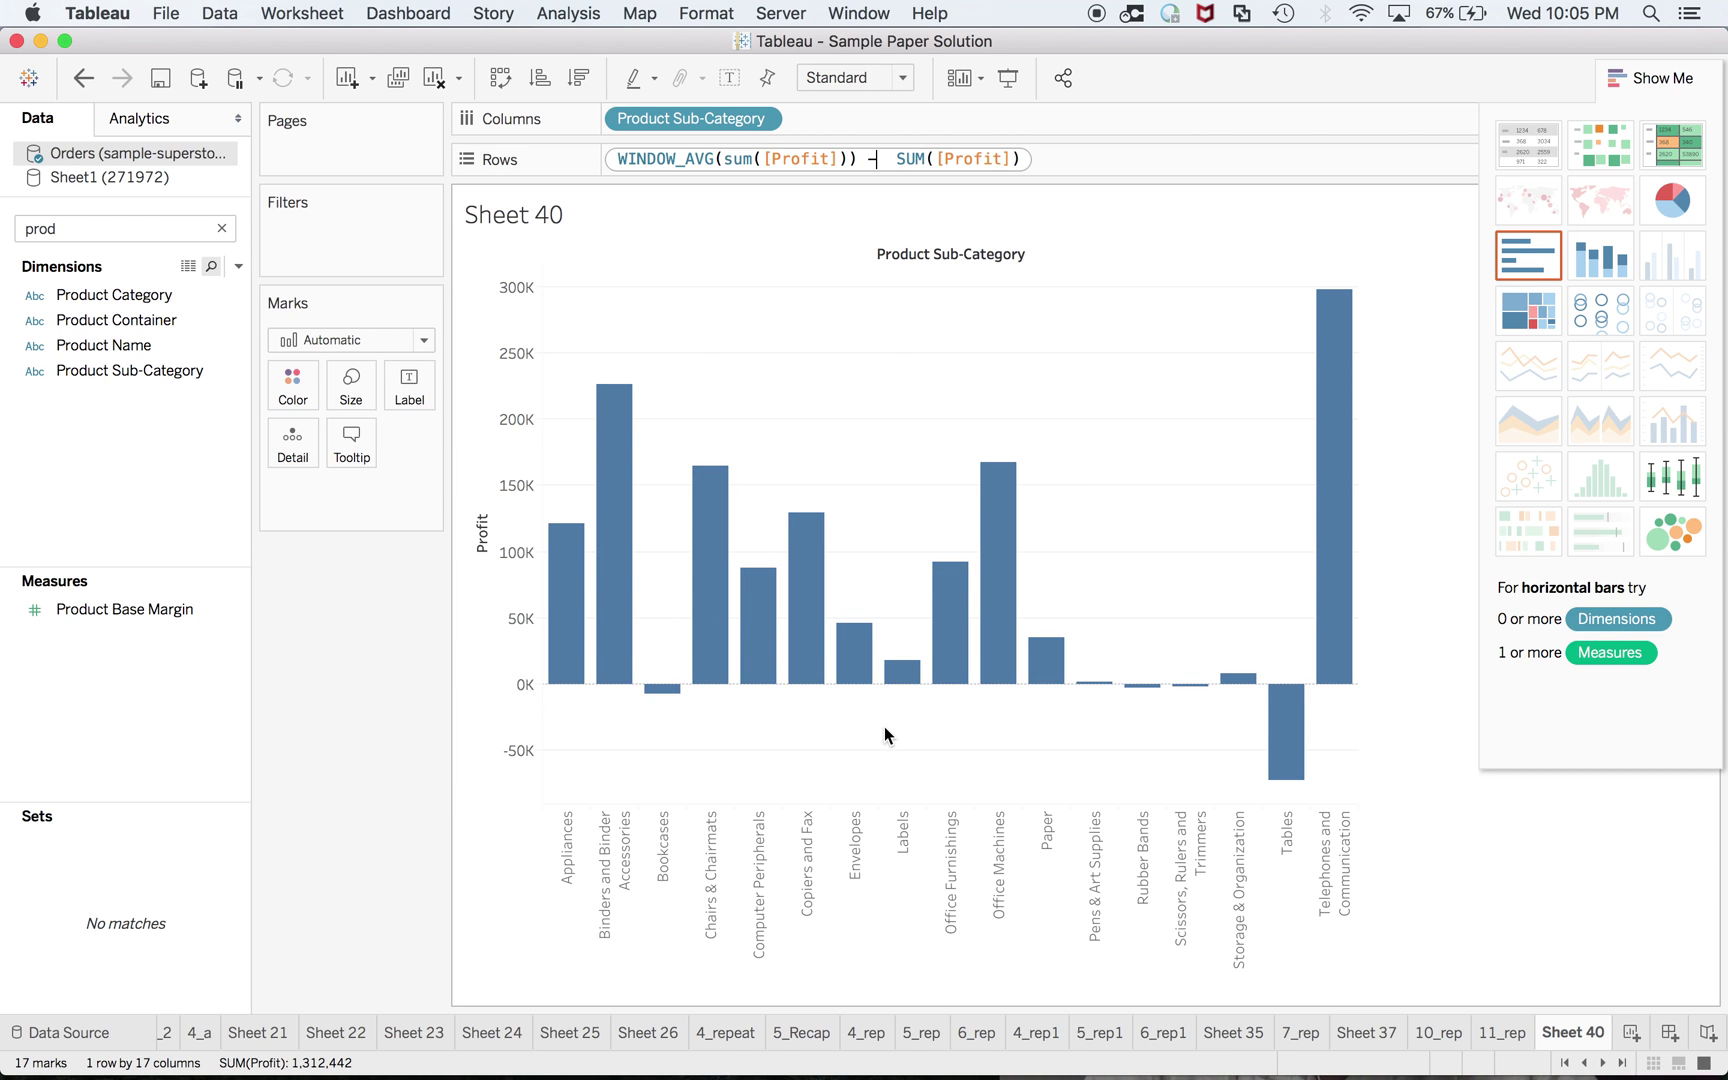
{"action": "key", "text": "super+Tab"}
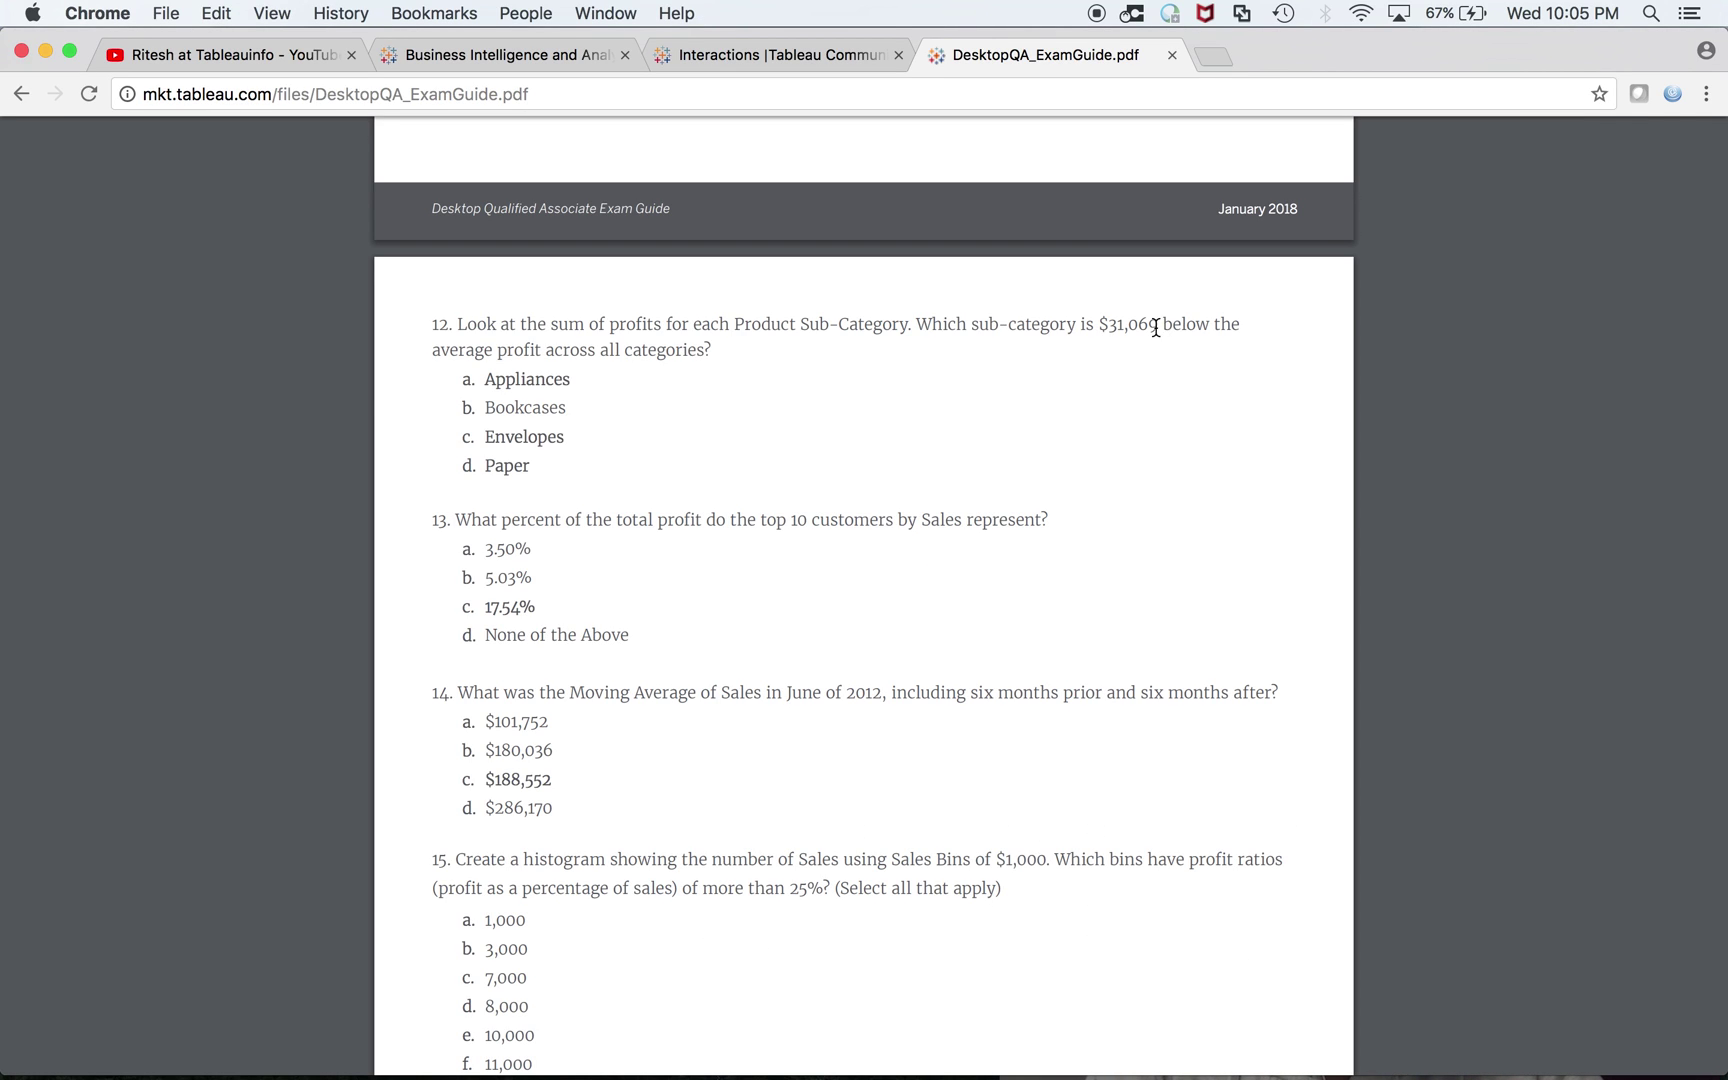
{"action": "key", "text": "super+Tab"}
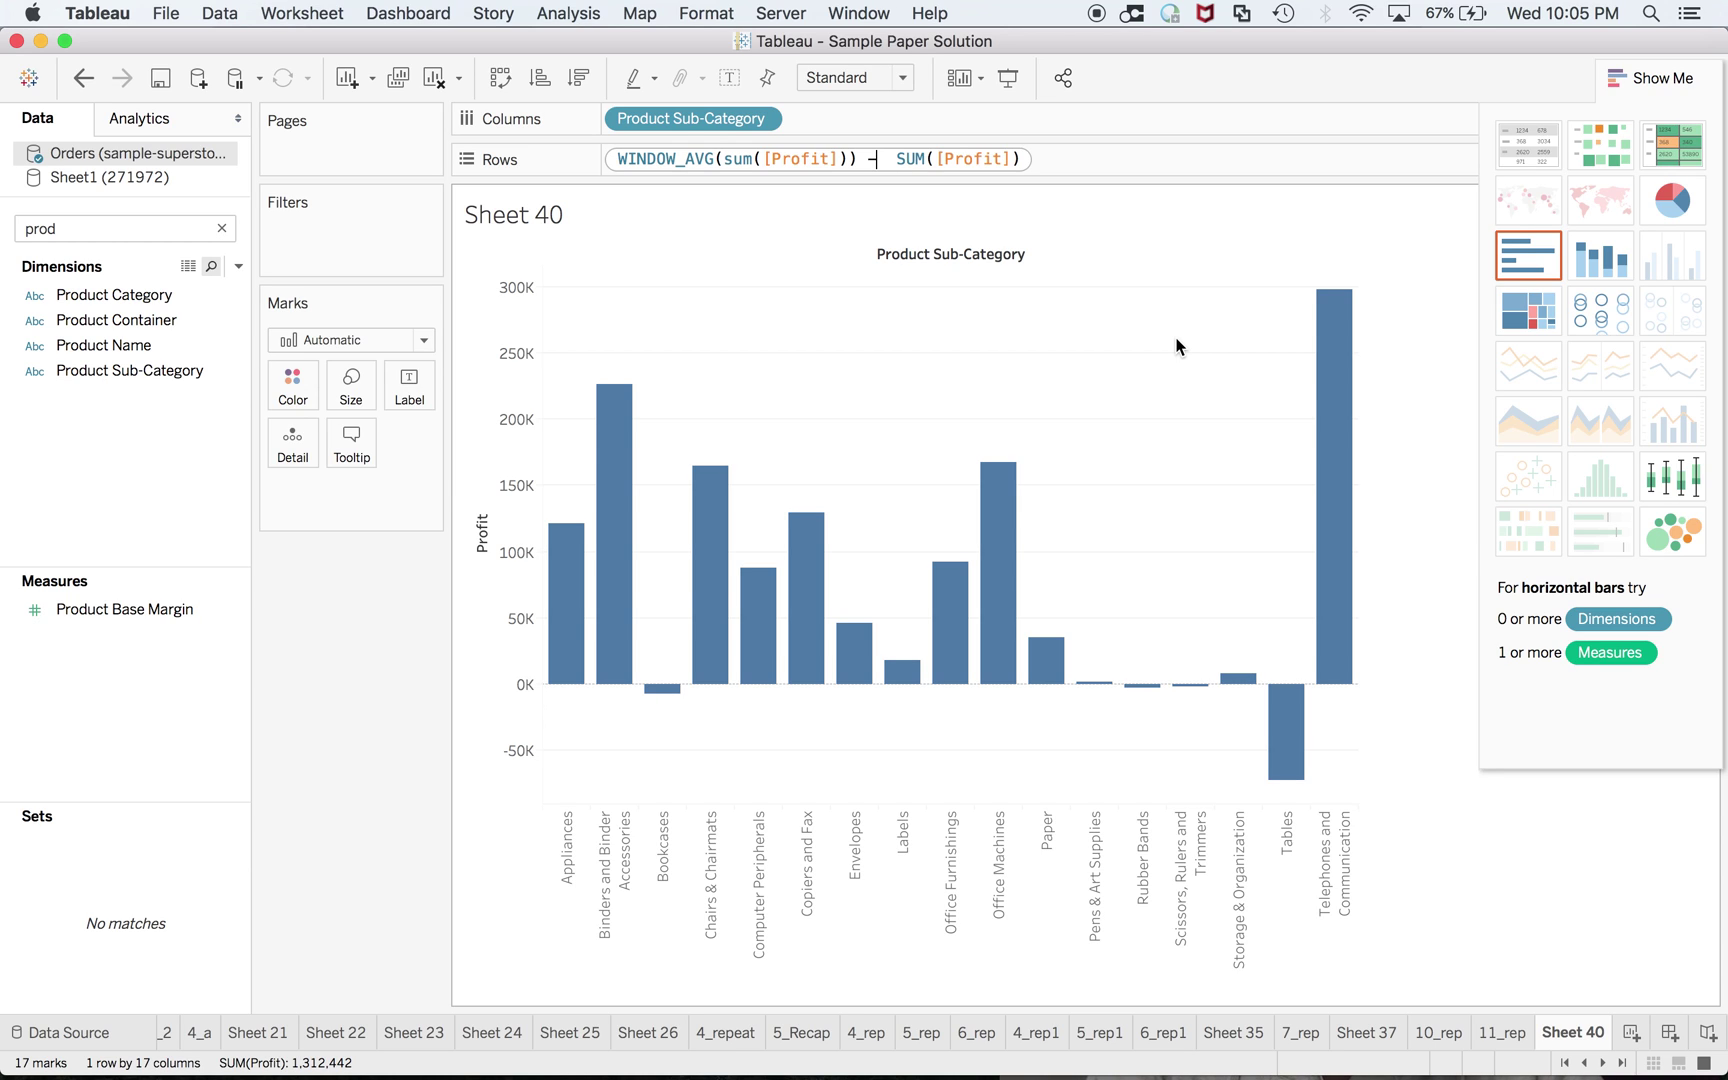
{"action": "key", "text": "Return"}
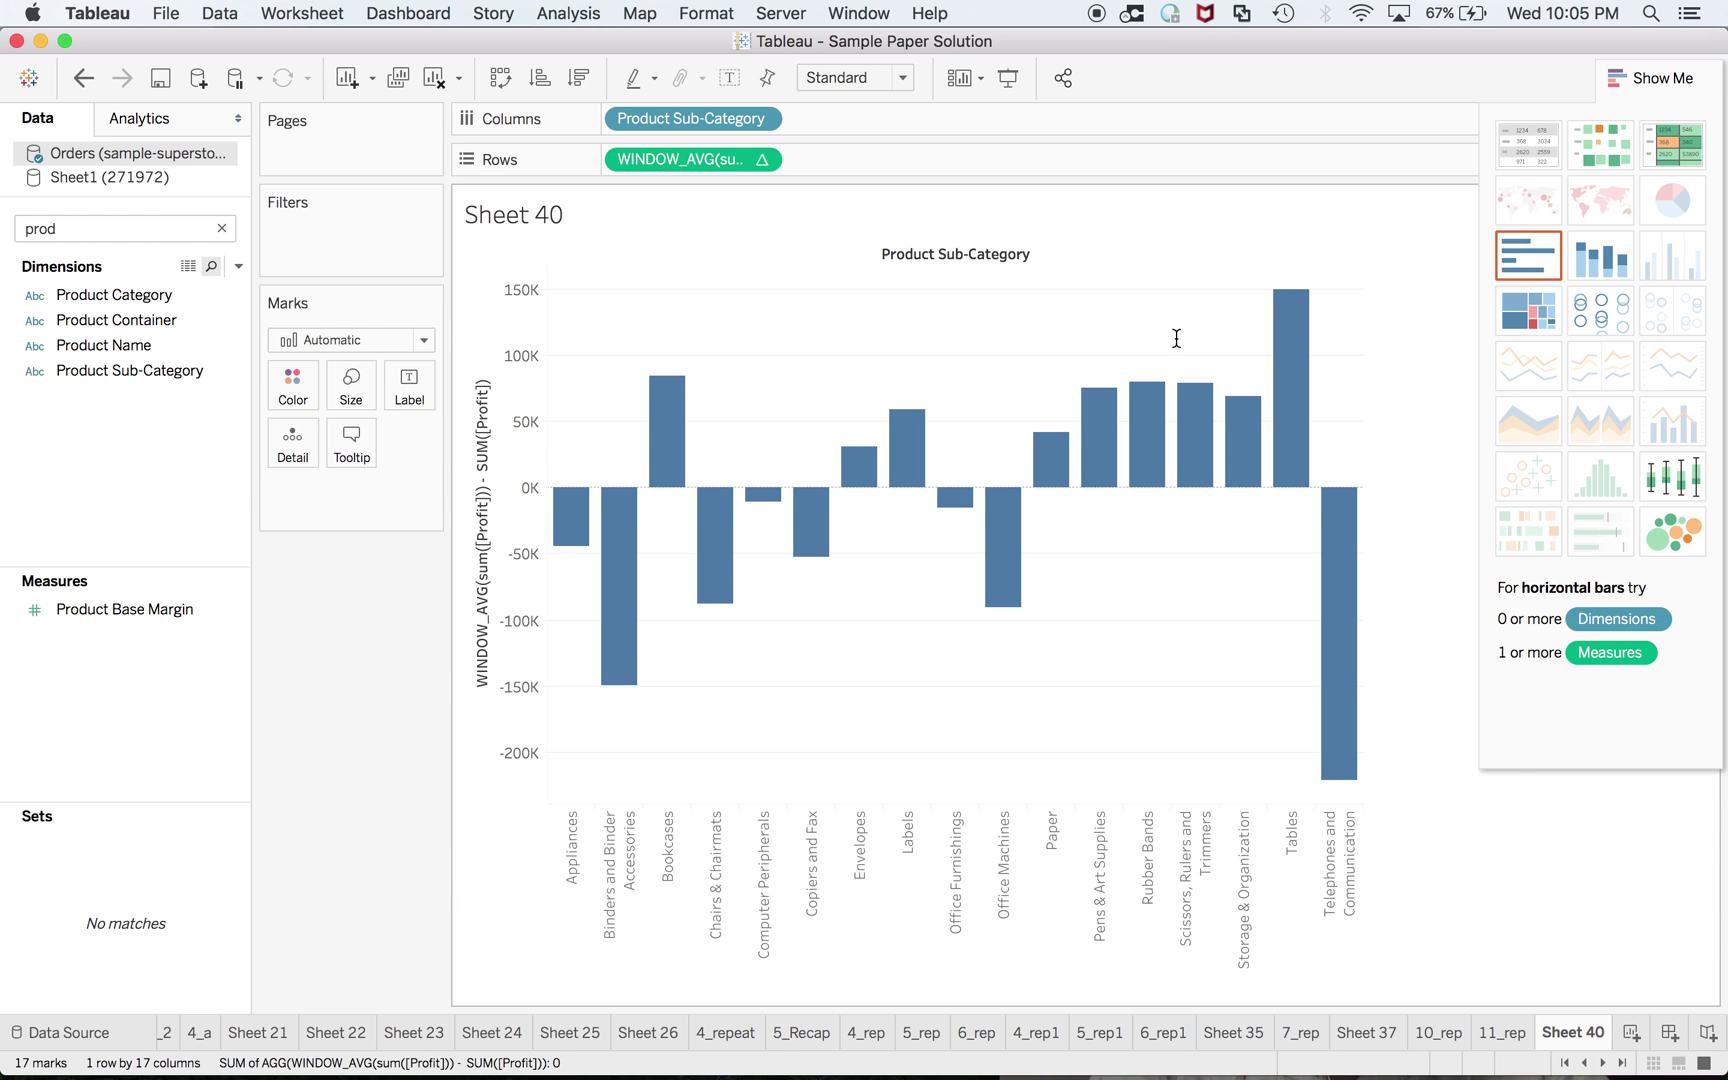
Recheck question 12 in Chrome and change Tableau's Rows formula to int(WINDOW_AVG(sum([Profit])) - SUM([Profit]))=31069
{"action": "key", "text": "super+Tab"}
{"action": "key", "text": "super+Tab"}
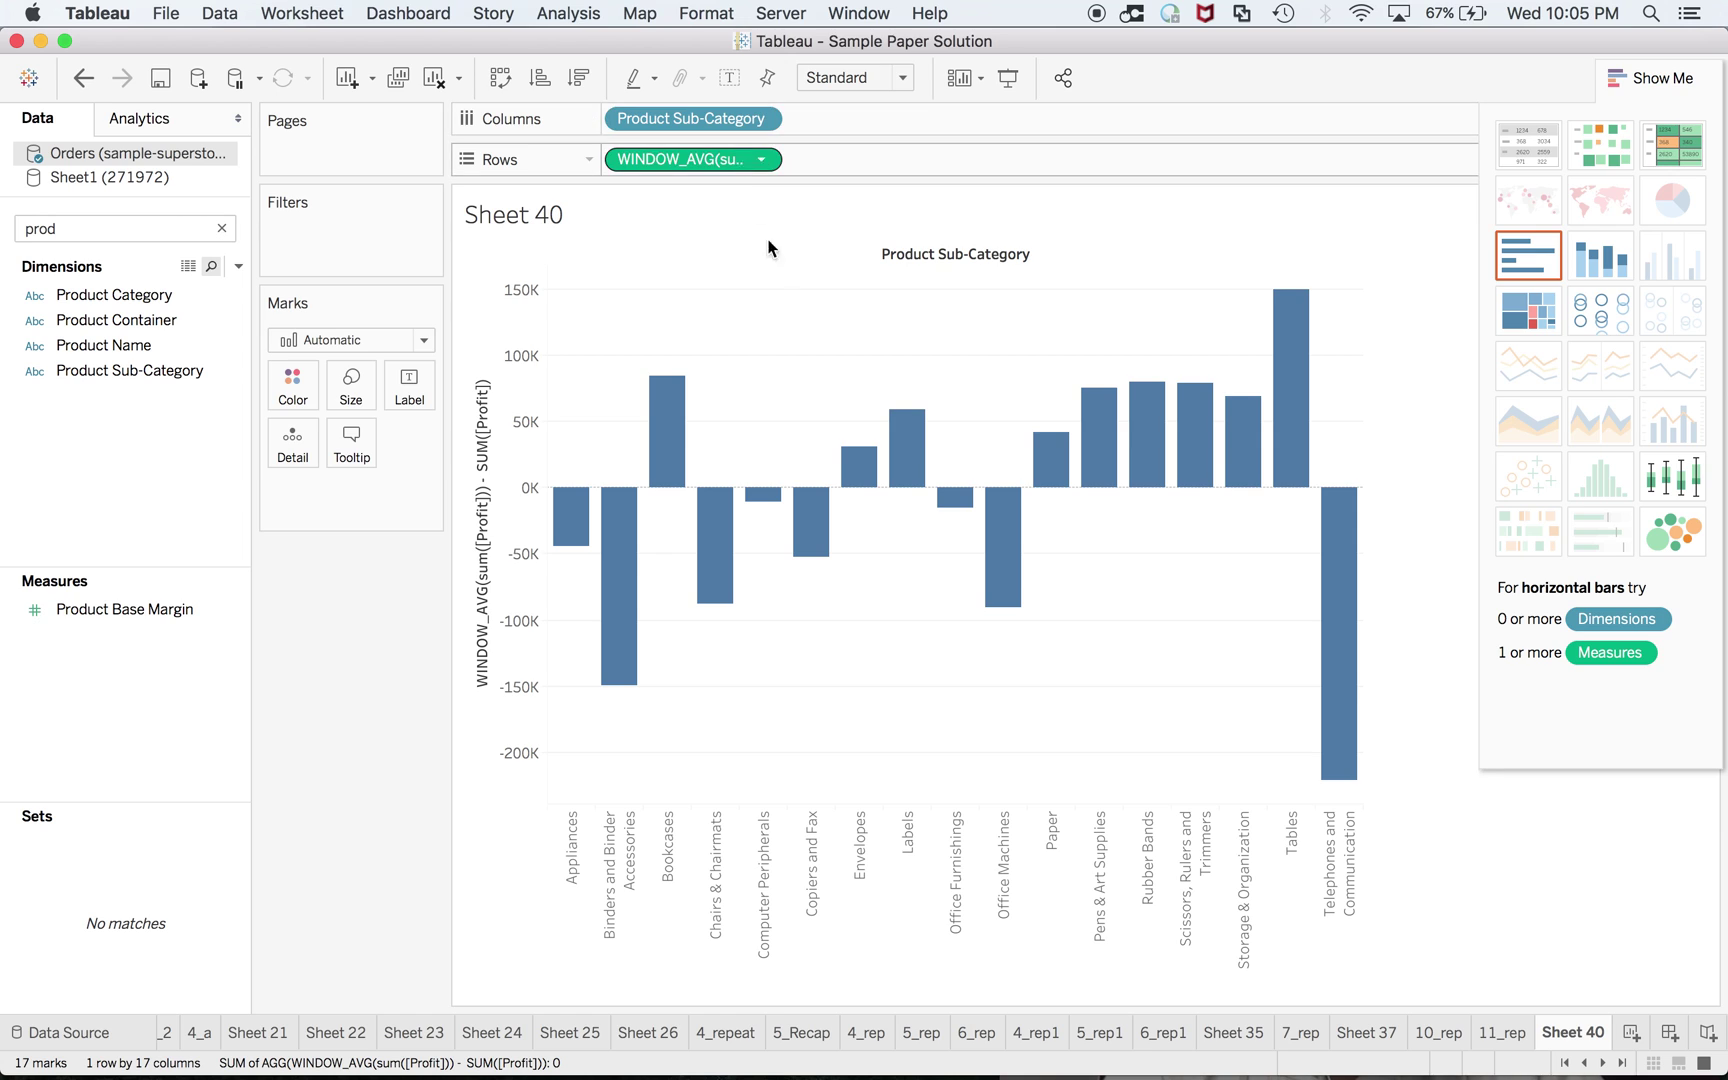
{"action": "double_click", "coordinate": [733, 159]}
{"action": "left_click_drag", "start_coordinate": [962, 159], "coordinate": [555, 141]}
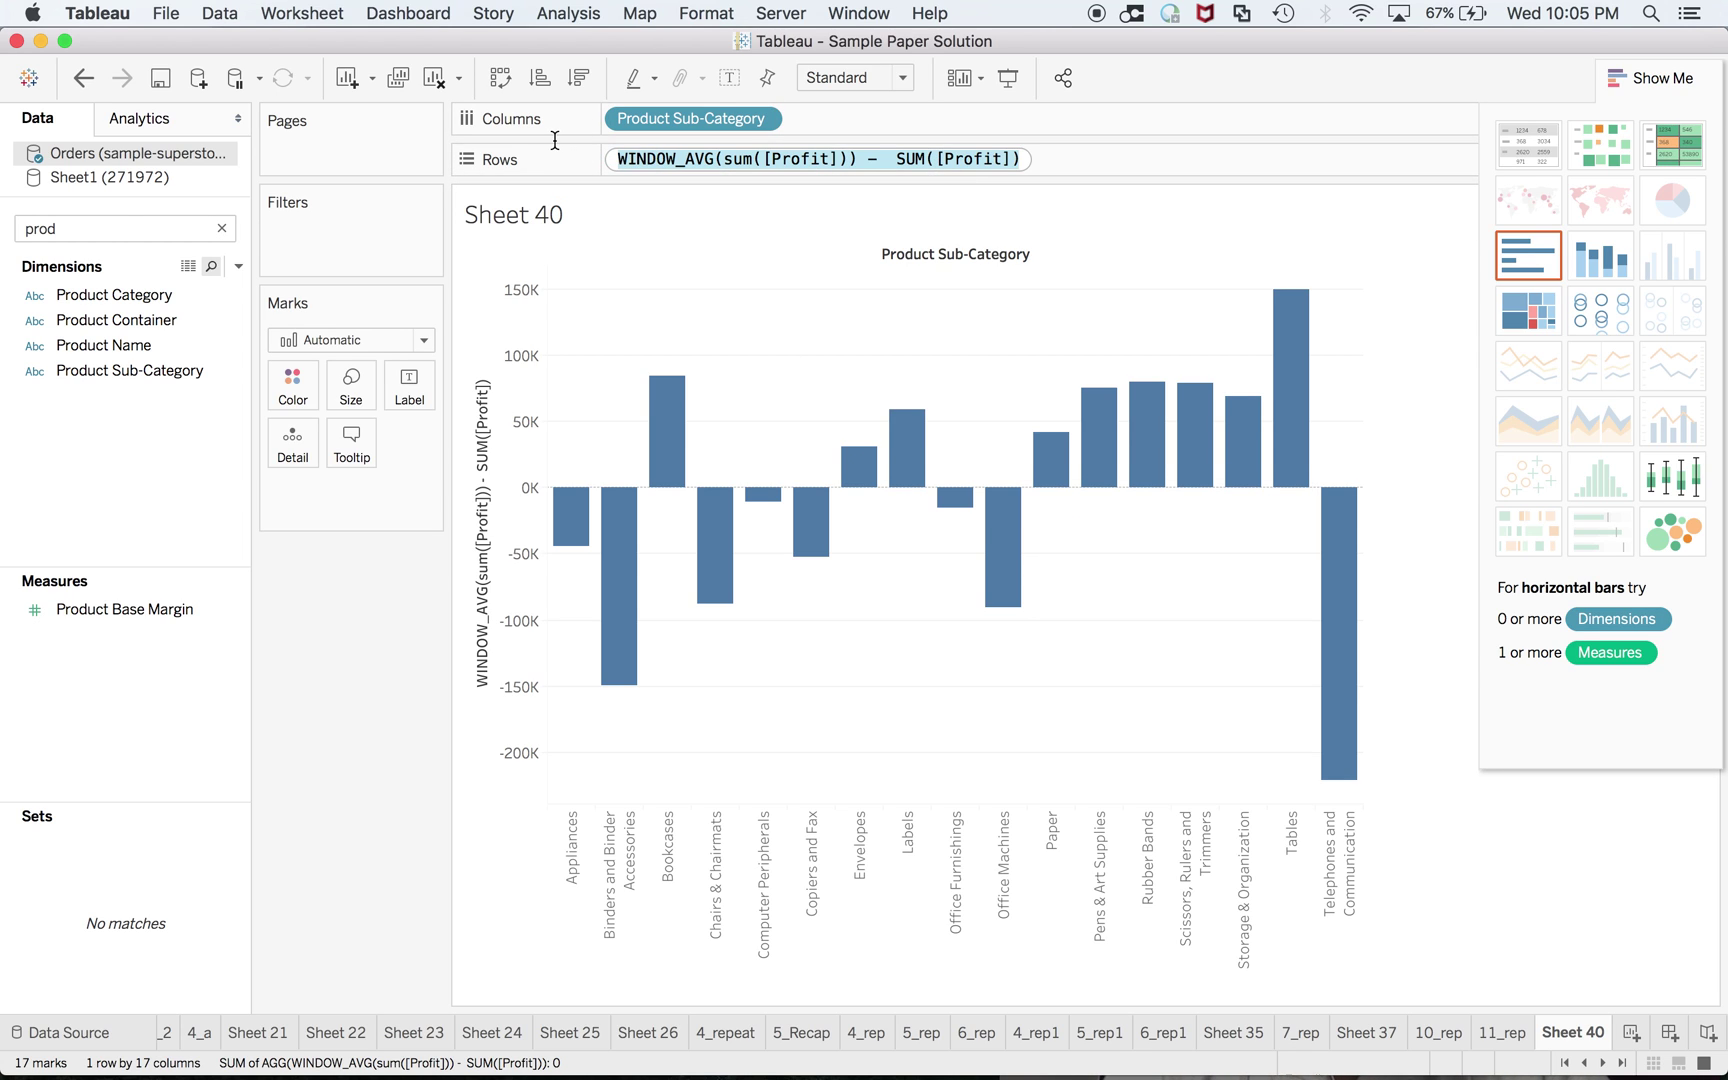
{"action": "key", "text": "Left"}
{"action": "type", "text": "int"}
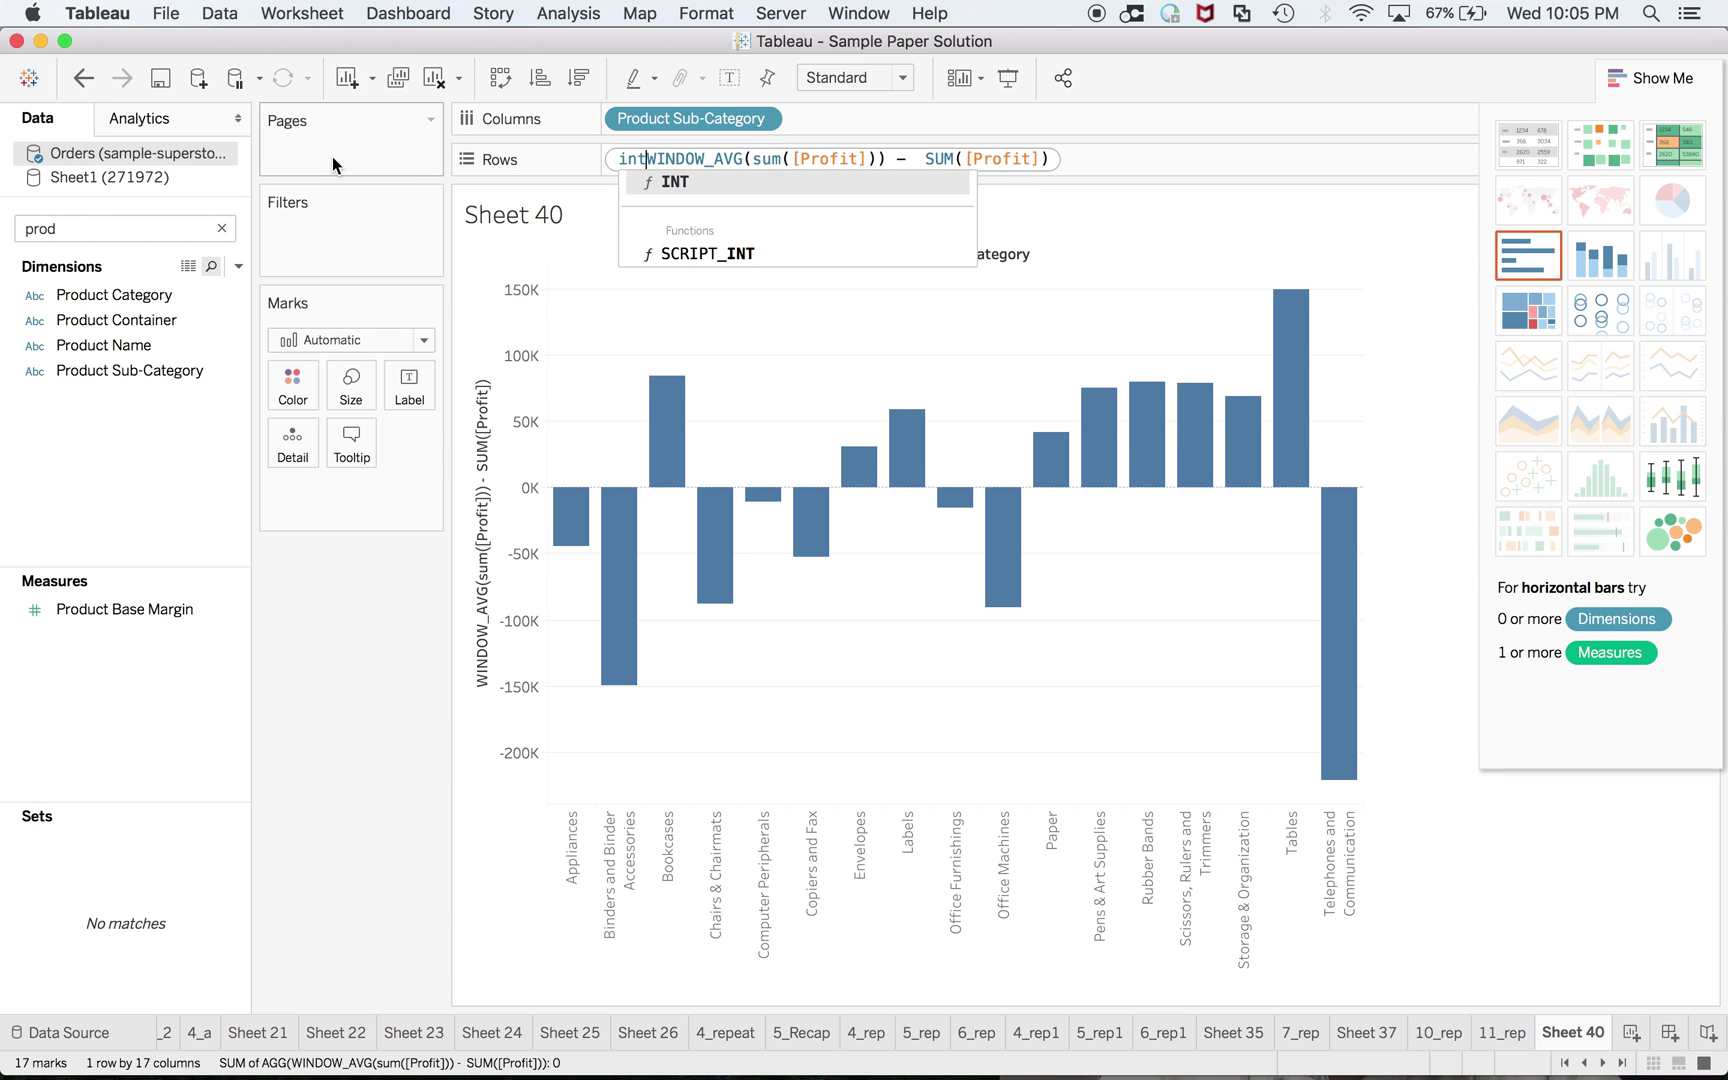
{"action": "type", "text": "("}
{"action": "key", "text": "Right"}
{"action": "key", "text": "Right"}
{"action": "key", "text": "Right"}
{"action": "key", "text": "Right"}
{"action": "key", "text": "Right"}
{"action": "key", "text": "Right"}
{"action": "key", "text": "Right"}
{"action": "key", "text": "Right"}
{"action": "key", "text": "Right"}
{"action": "key", "text": "Right"}
{"action": "key", "text": "Right"}
{"action": "key", "text": "Right"}
{"action": "key", "text": "Right"}
{"action": "key", "text": "Right"}
{"action": "key", "text": "Right"}
{"action": "key", "text": "Right"}
{"action": "key", "text": "Right"}
{"action": "key", "text": "Right"}
{"action": "key", "text": "Right"}
{"action": "key", "text": "Right"}
{"action": "key", "text": "Right"}
{"action": "key", "text": "Right"}
{"action": "key", "text": "Right"}
{"action": "key", "text": "Right"}
{"action": "key", "text": "Right"}
{"action": "key", "text": "Right"}
{"action": "key", "text": "Right"}
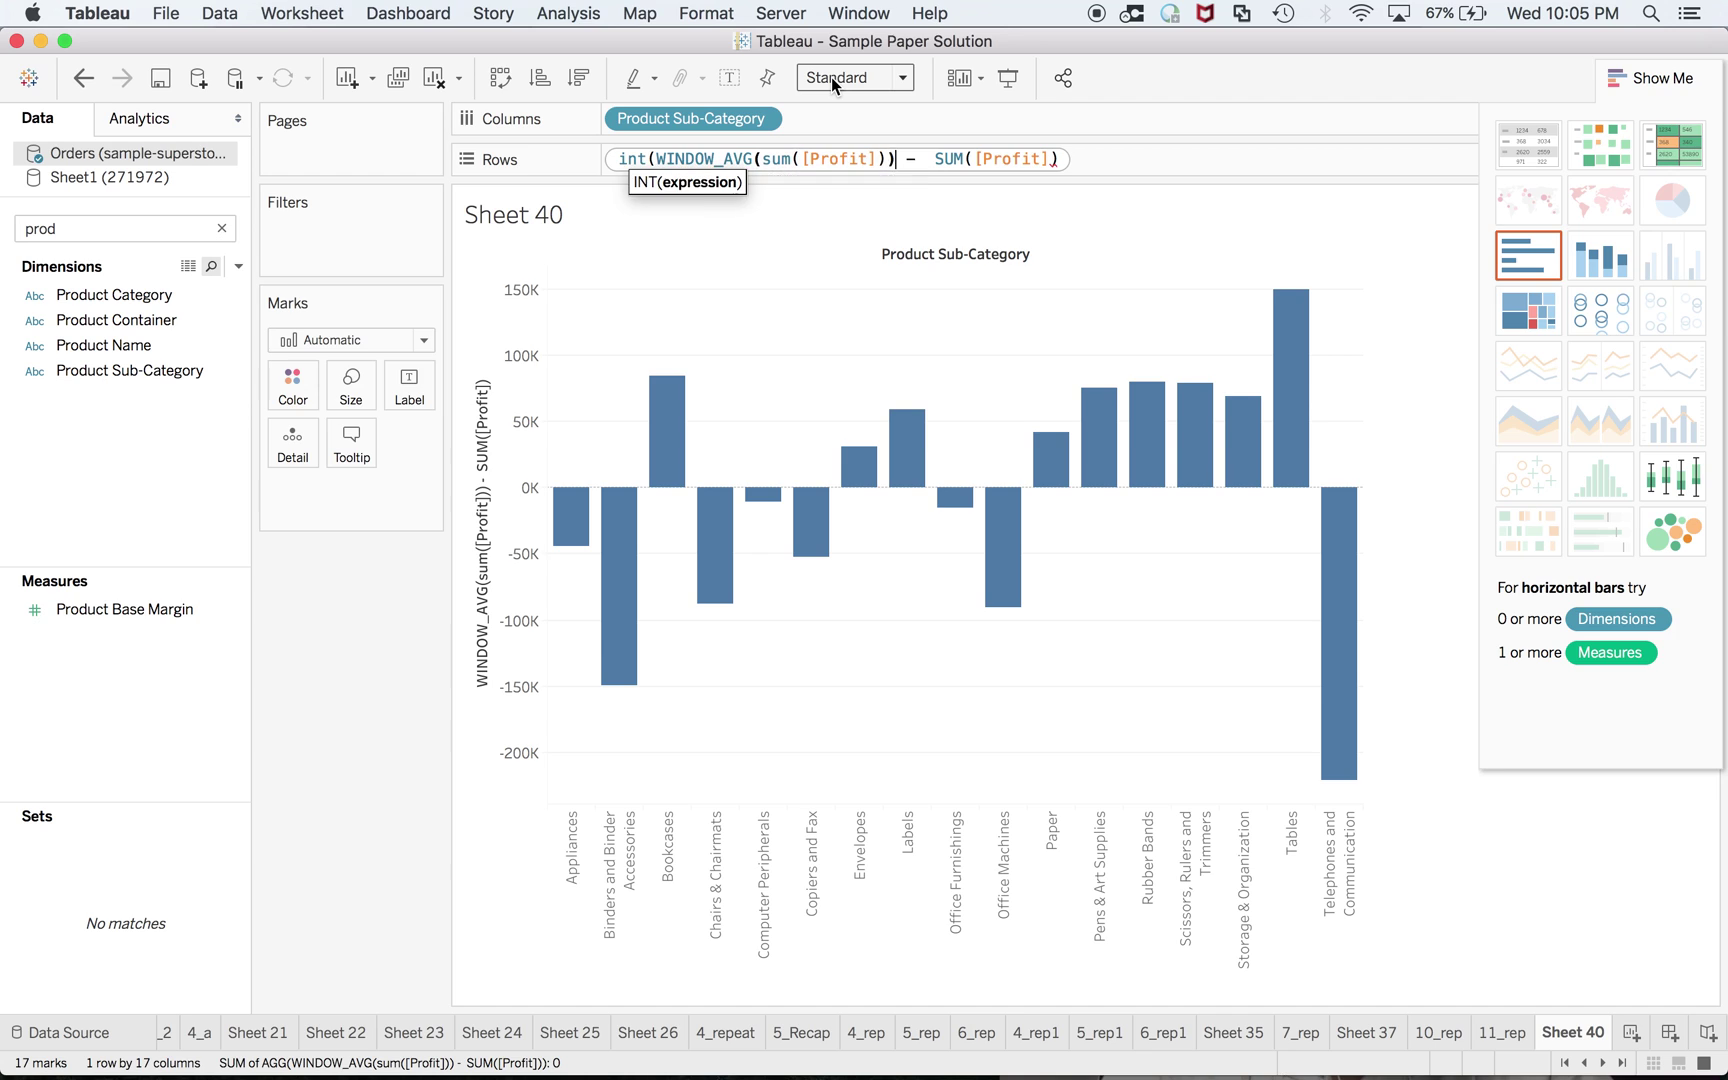
{"action": "key", "text": "Right"}
{"action": "key", "text": "Right"}
{"action": "key", "text": "Right"}
{"action": "key", "text": "Right"}
{"action": "key", "text": "Right"}
{"action": "key", "text": "Right"}
{"action": "key", "text": "Right"}
{"action": "key", "text": "Right"}
{"action": "key", "text": "Right"}
{"action": "key", "text": "Right"}
{"action": "key", "text": "Right"}
{"action": "key", "text": "Right"}
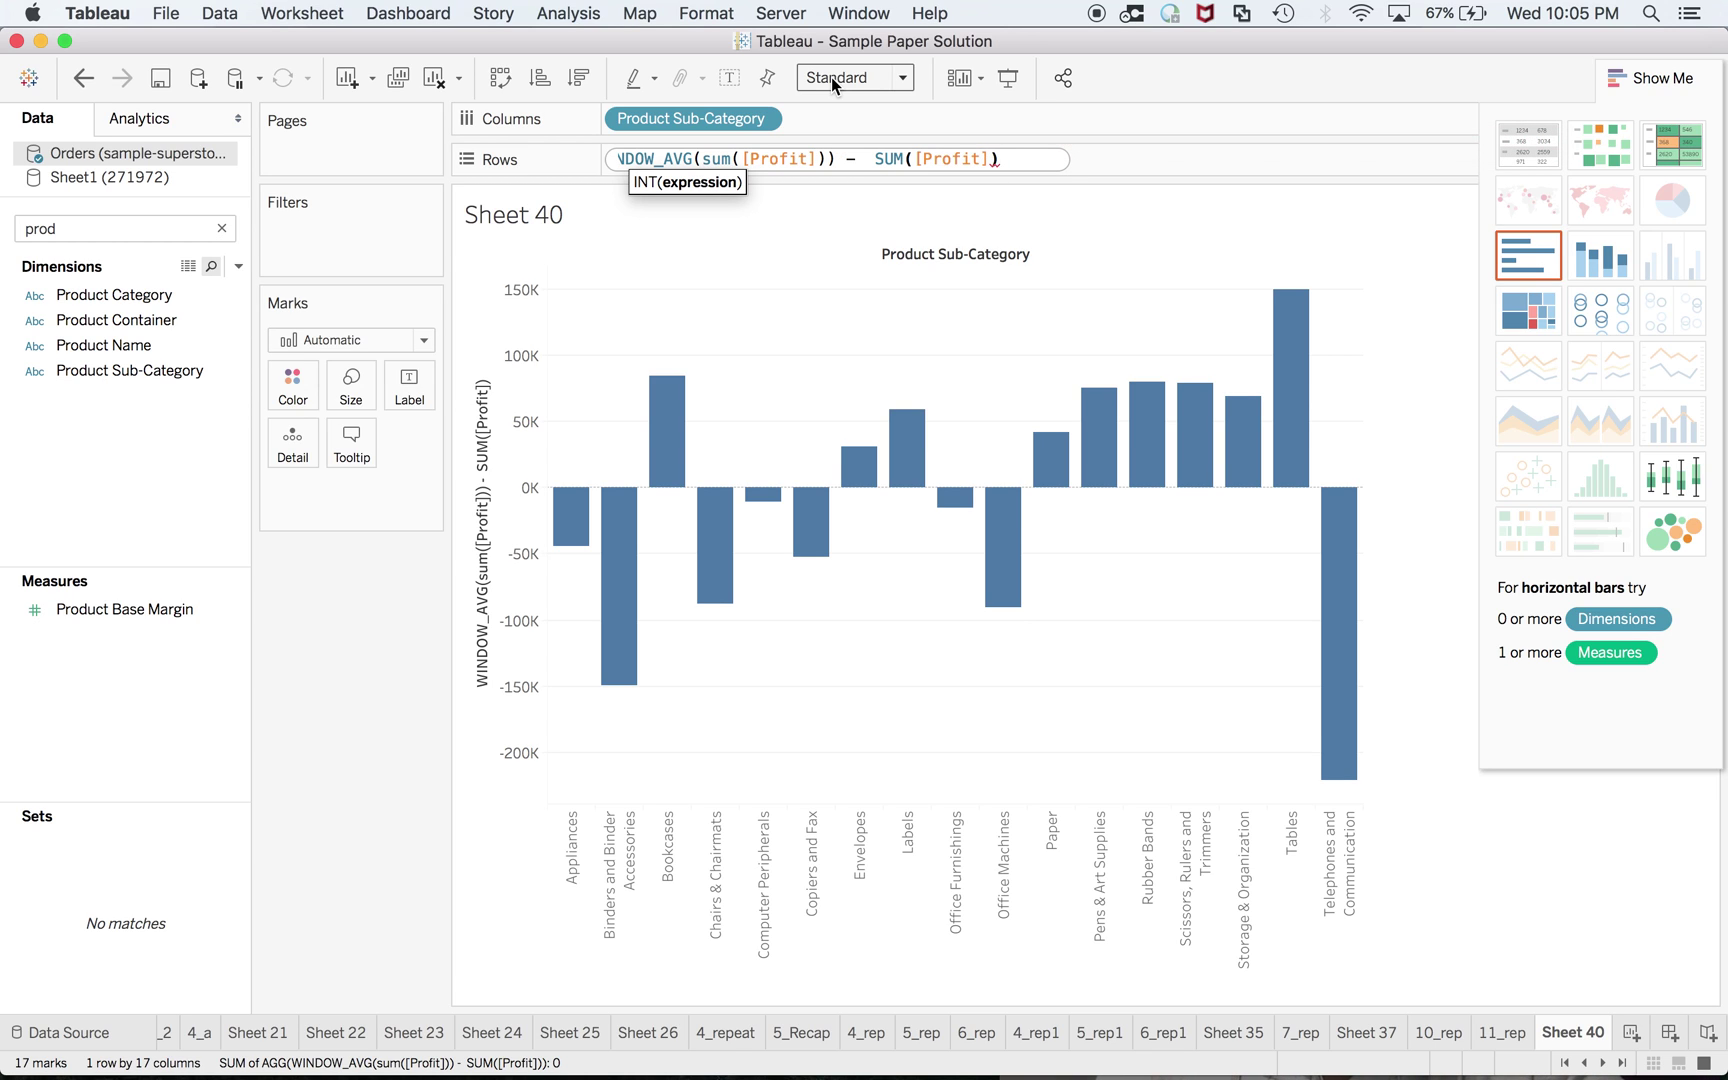
{"action": "type", "text": ")"}
{"action": "type", "text": "=31"}
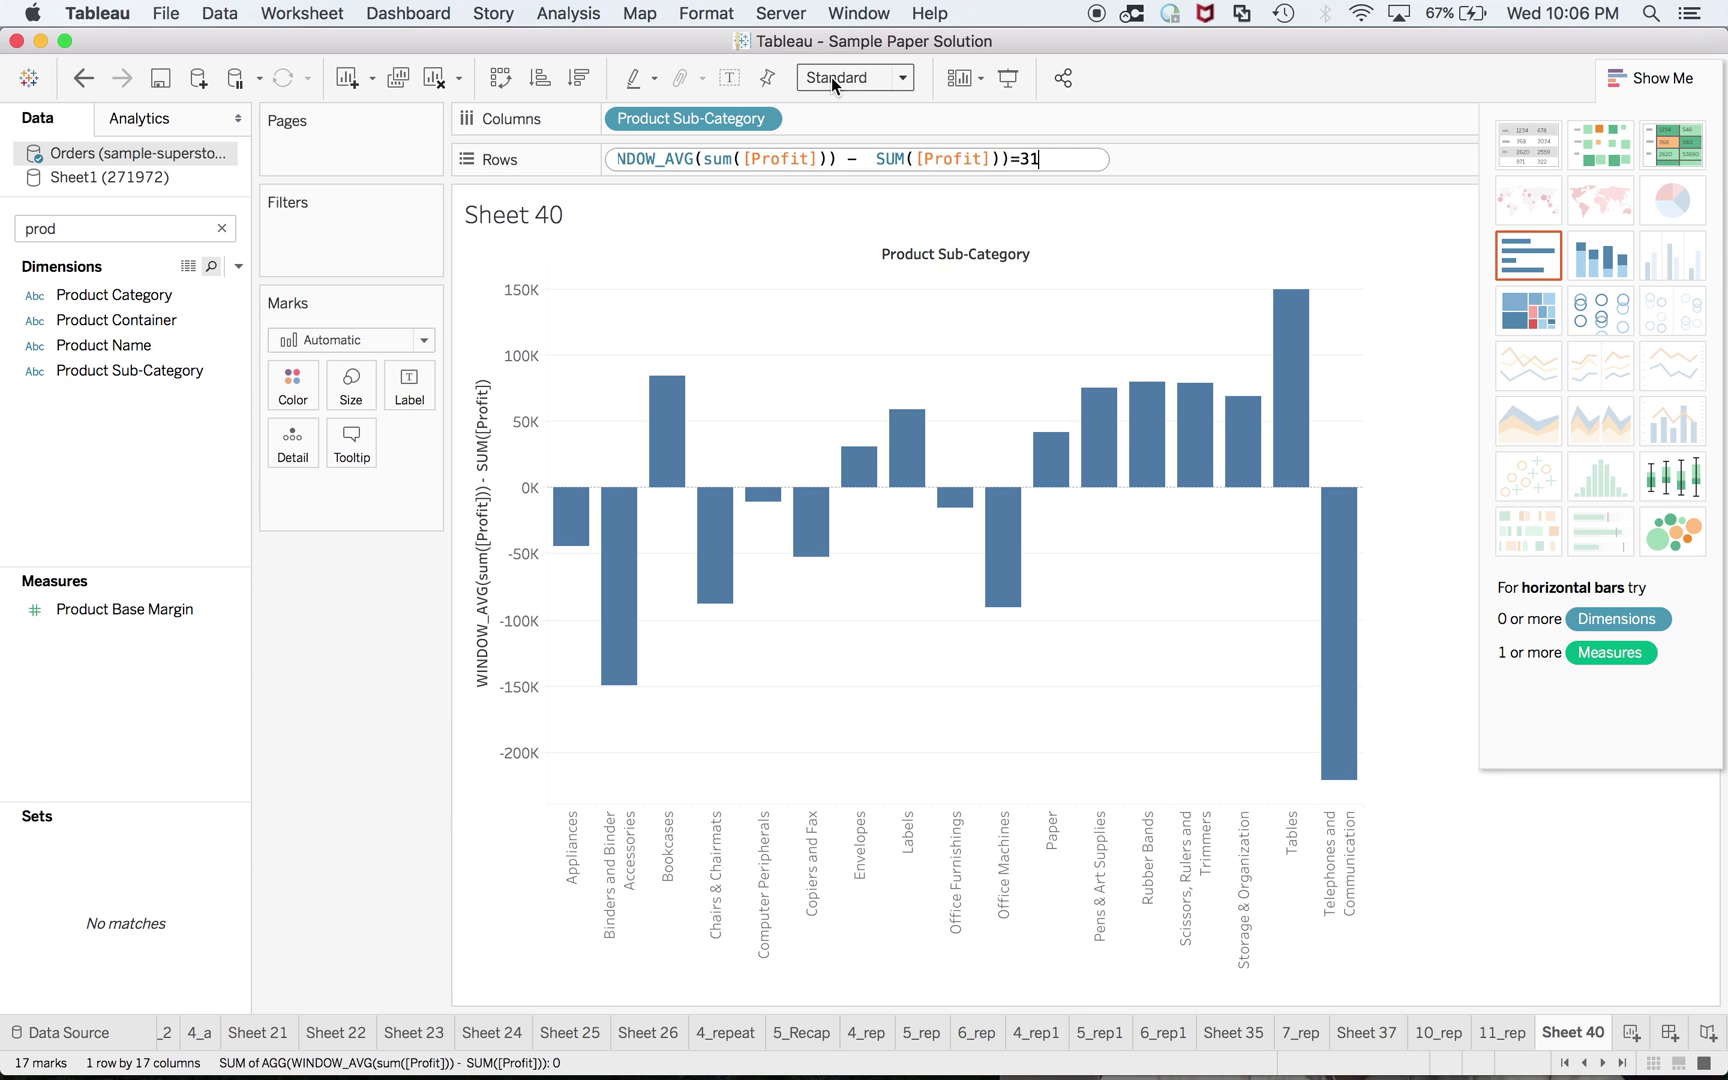
{"action": "type", "text": "069"}
{"action": "key", "text": "Return"}
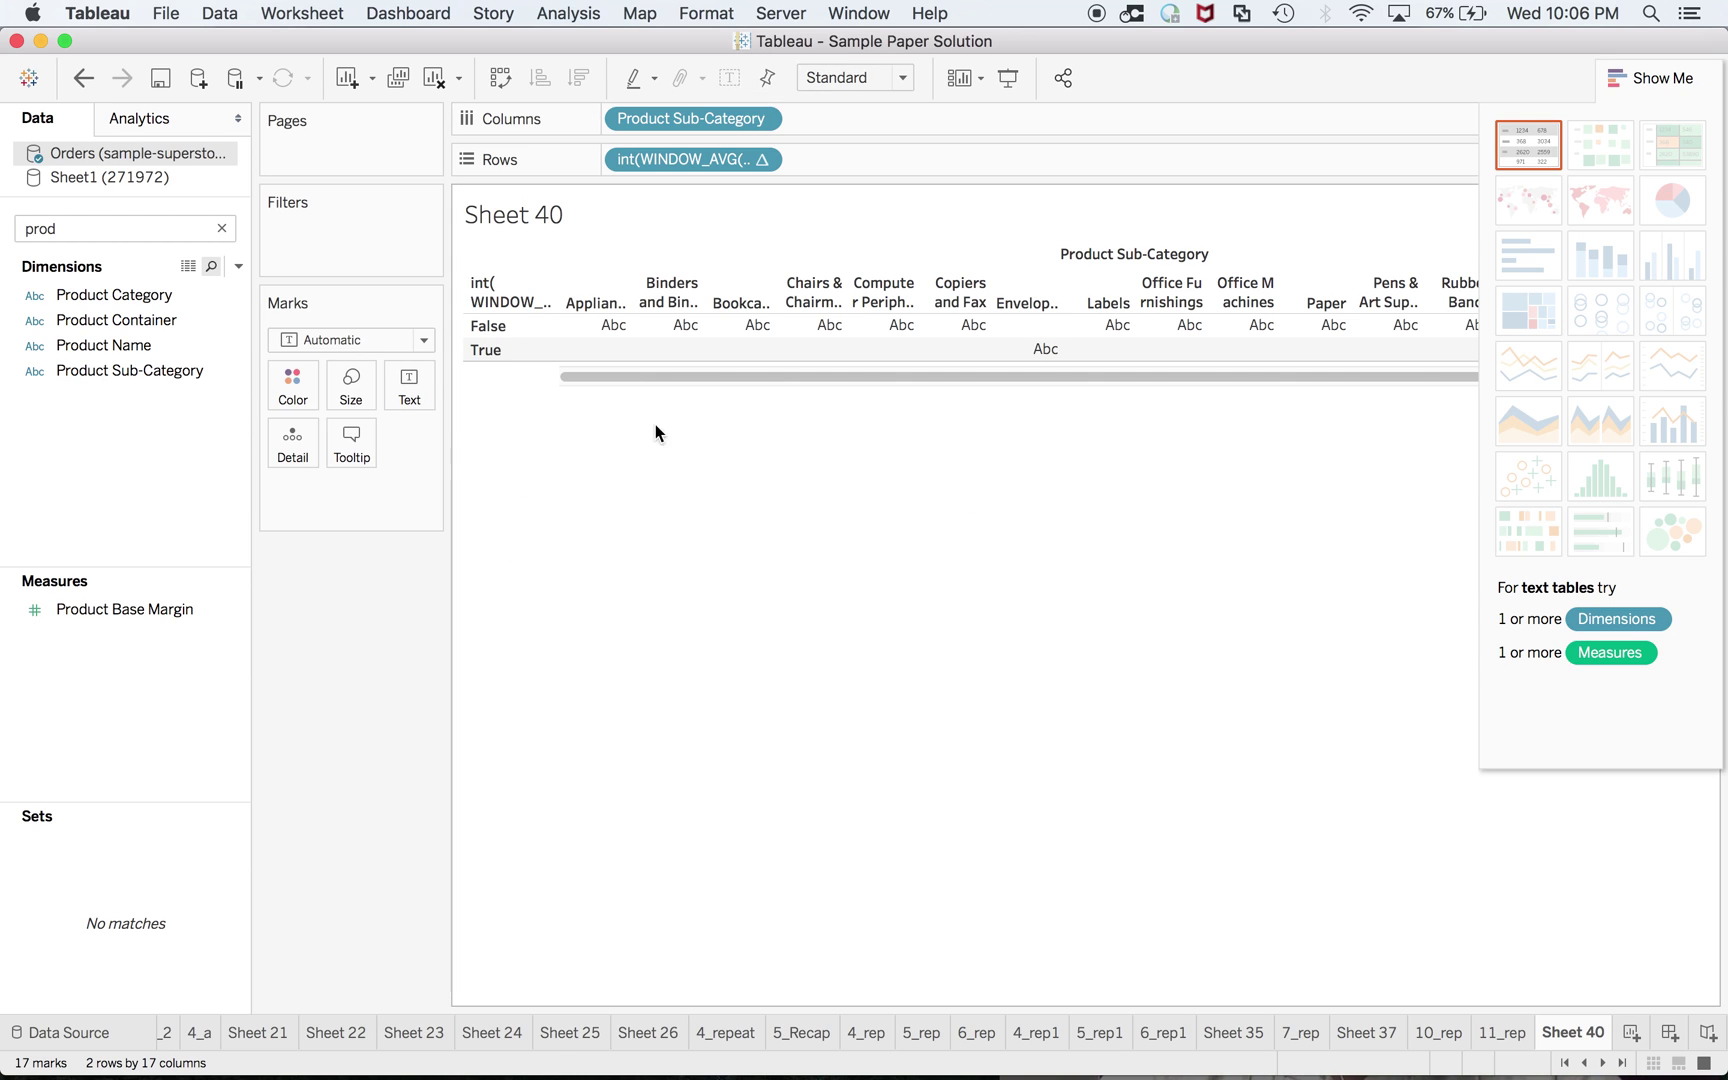
Inspect the True mark, keep only the True row, and widen the column to show the full sub-category name
{"action": "mouse_move", "coordinate": [1067, 344]}
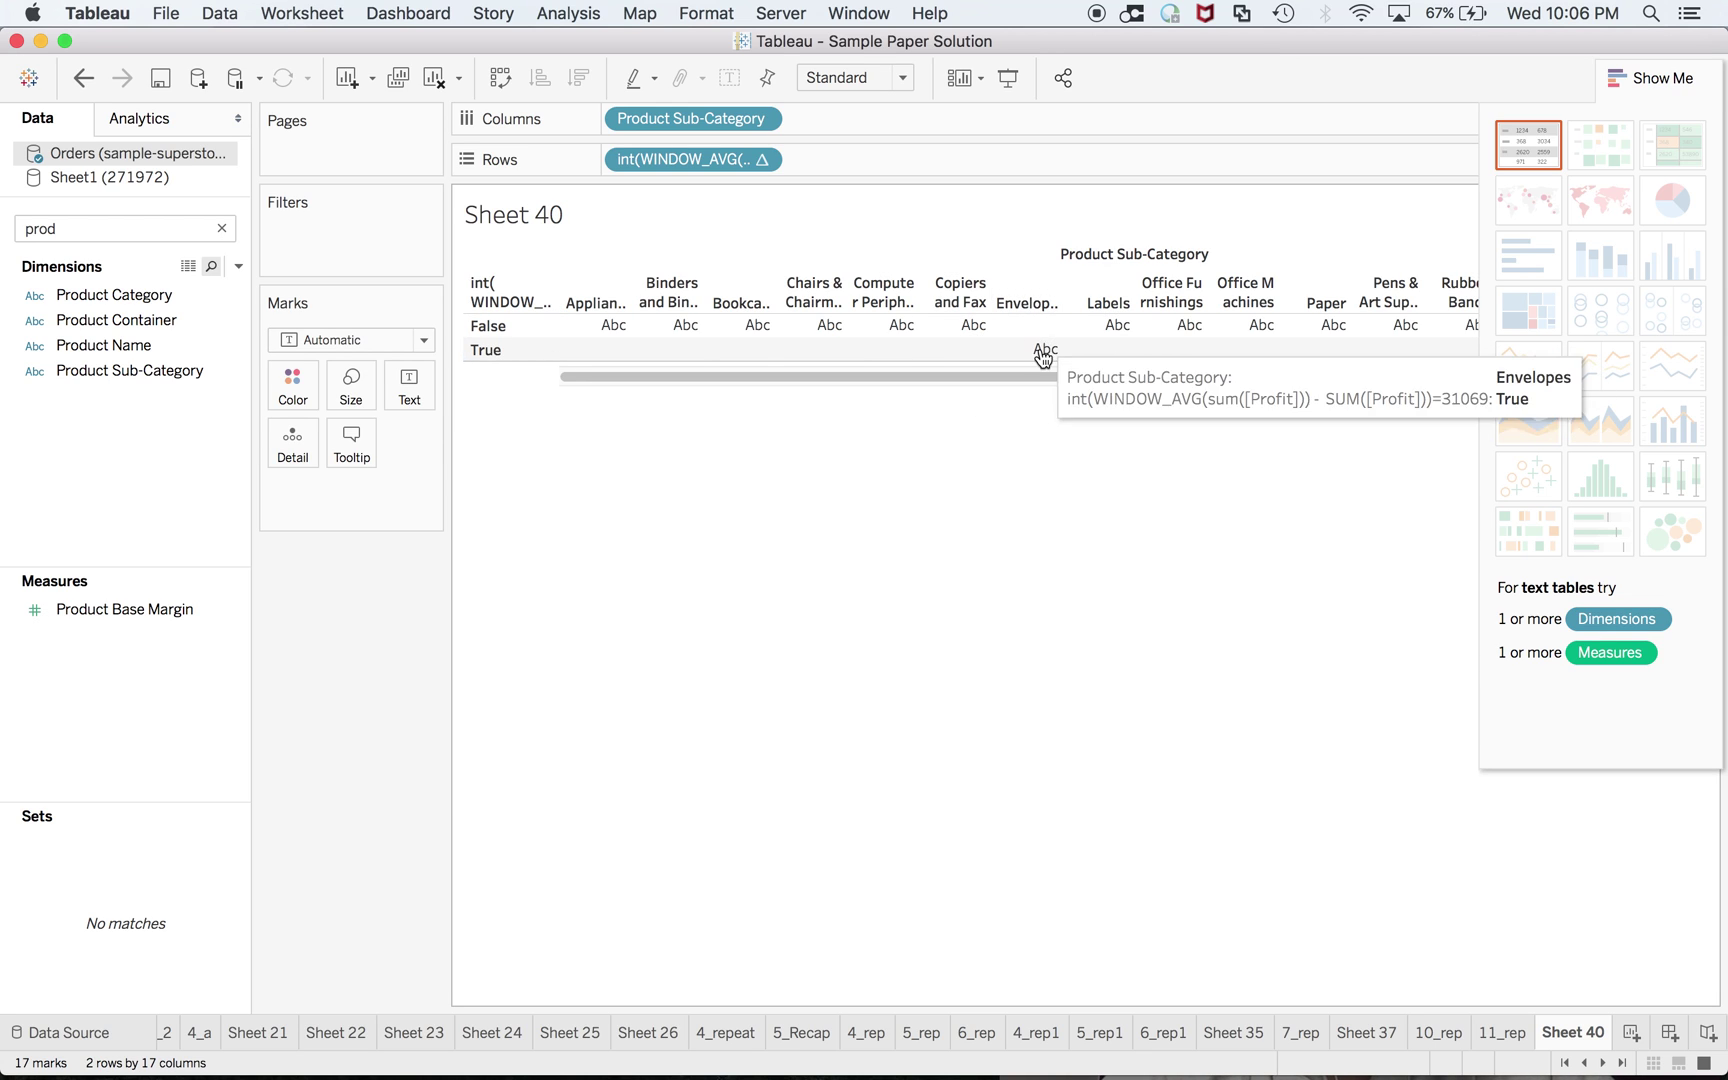
{"action": "mouse_move", "coordinate": [1033, 378]}
{"action": "left_mouse_down"}
{"action": "mouse_move", "coordinate": [1097, 378]}
{"action": "mouse_move", "coordinate": [1005, 378]}
{"action": "left_mouse_up"}
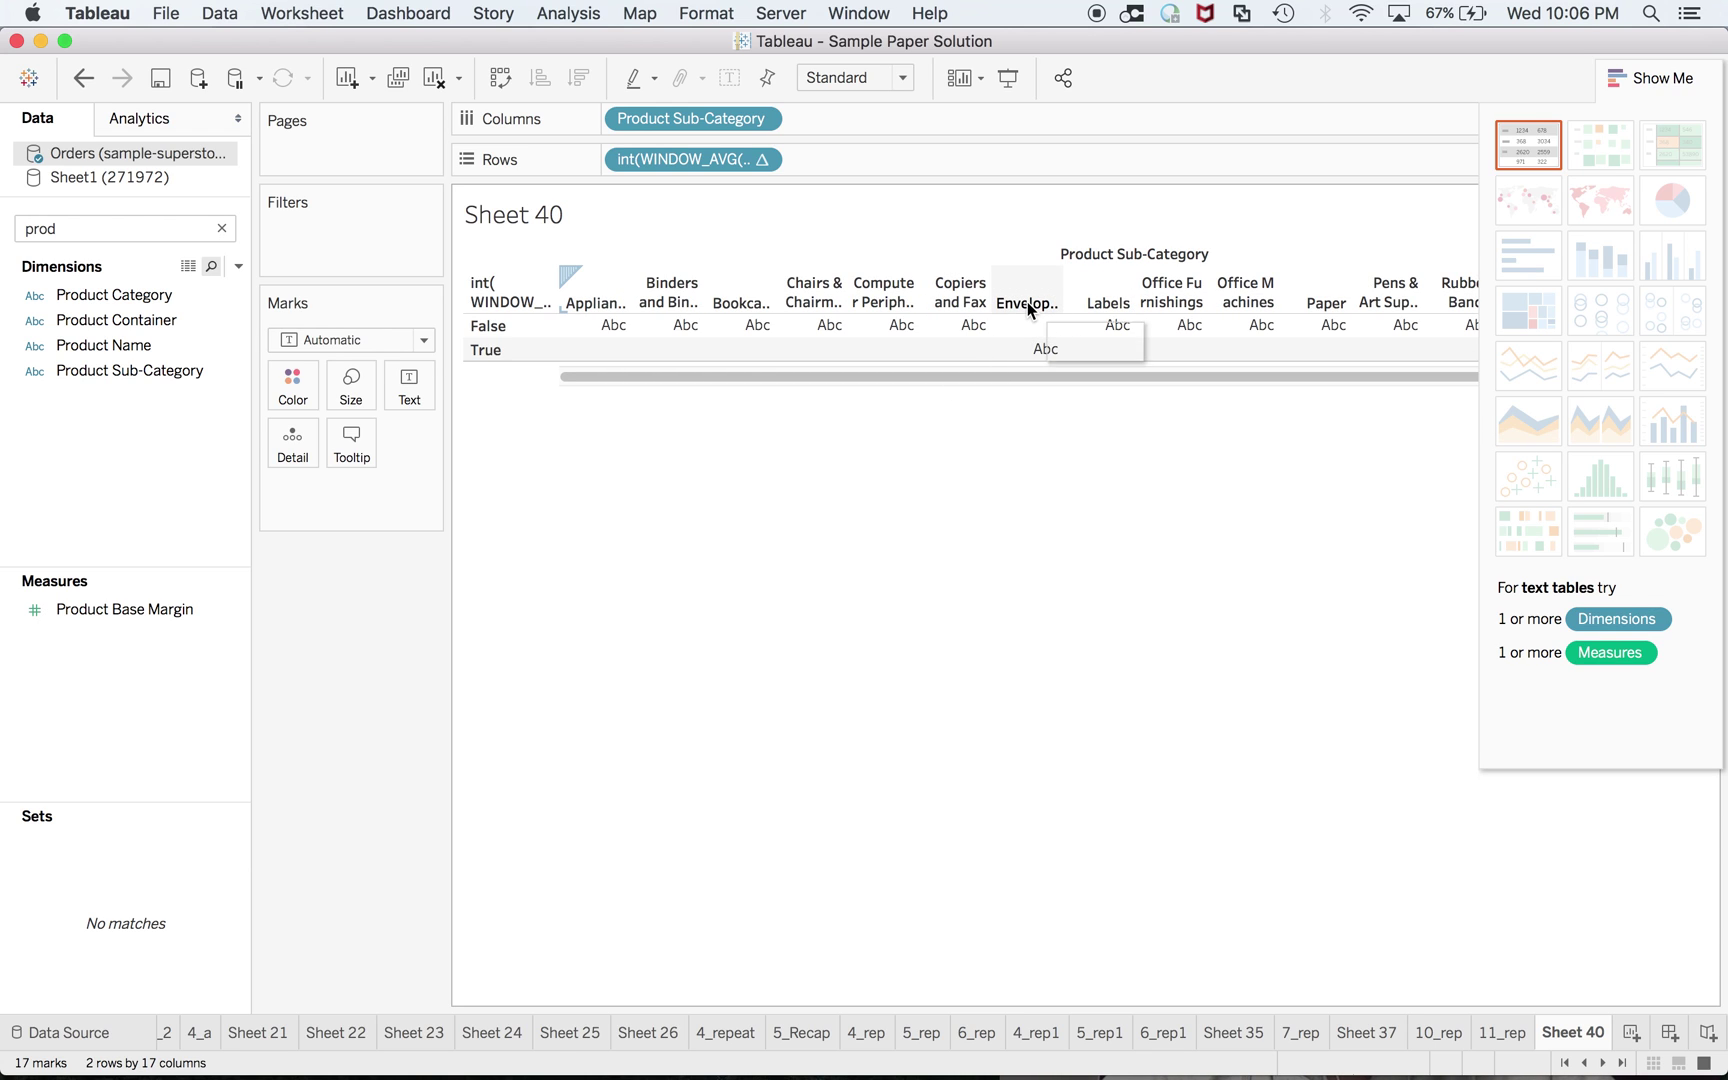
{"action": "right_click", "coordinate": [494, 348]}
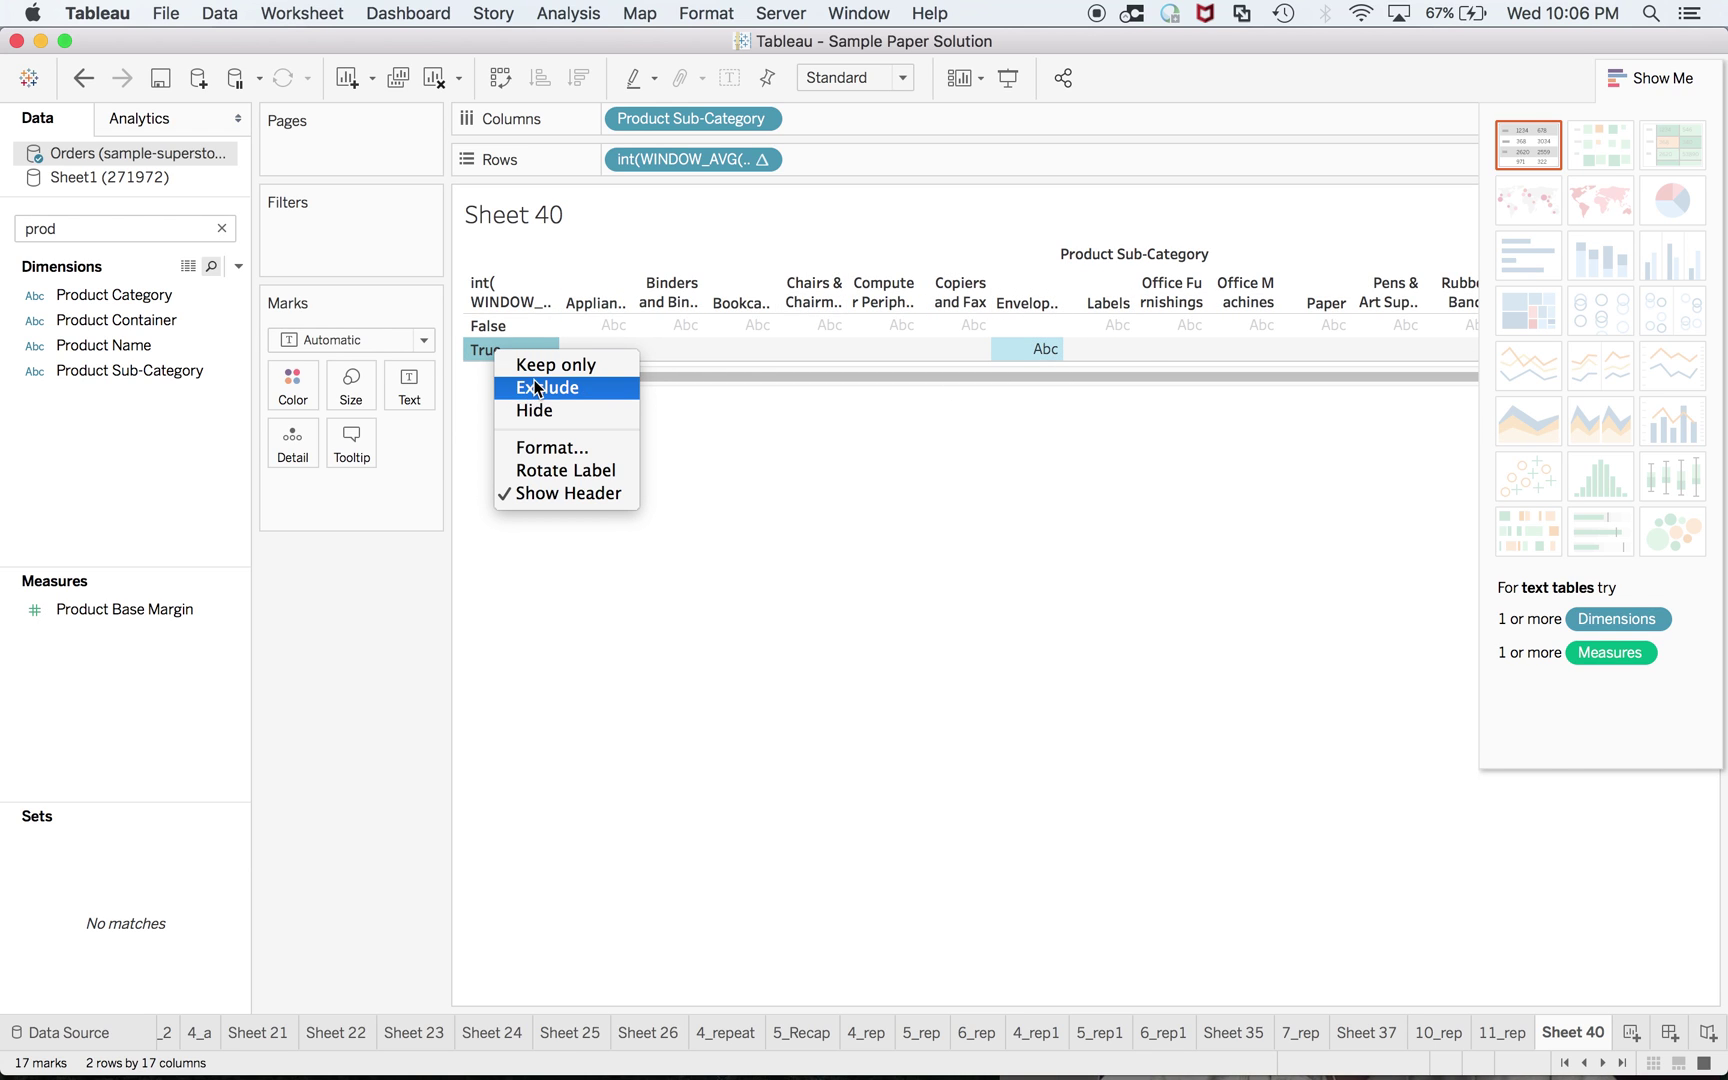
{"action": "left_click", "coordinate": [539, 370]}
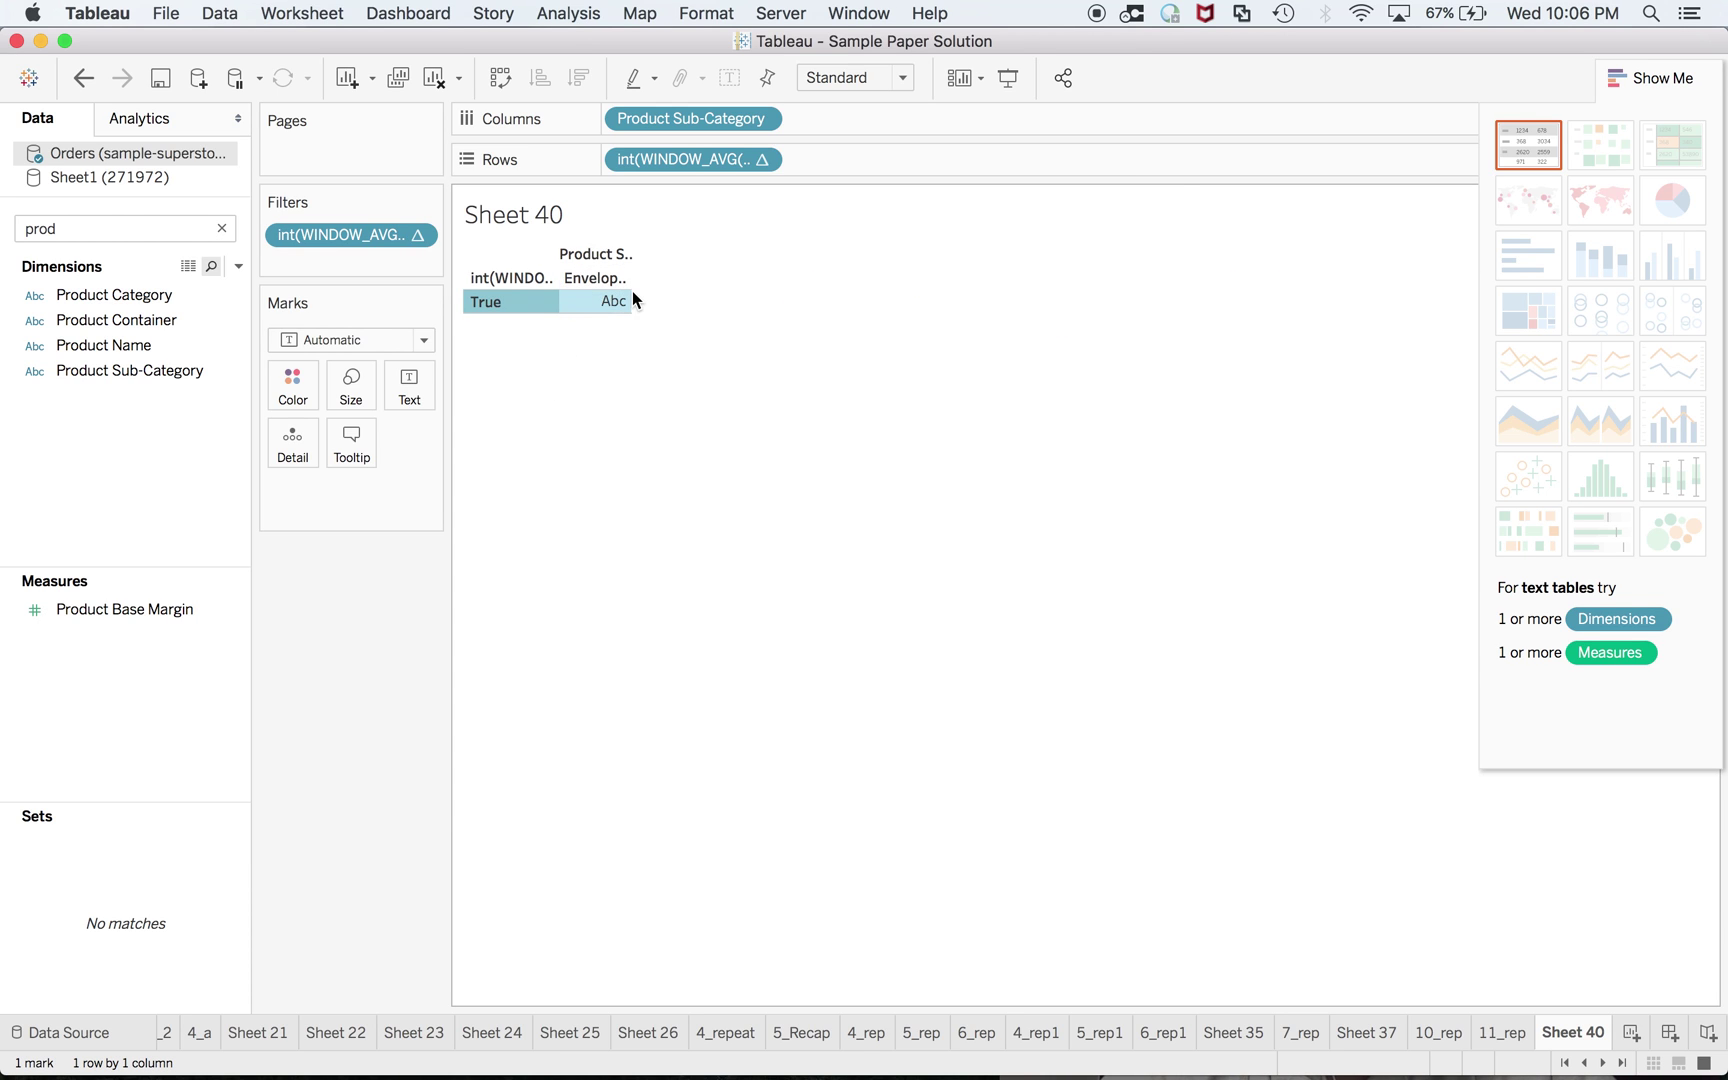
{"action": "left_click_drag", "start_coordinate": [629, 295], "coordinate": [693, 301]}
Switch to the Photo Booth window
{"action": "key", "text": "super+Tab"}
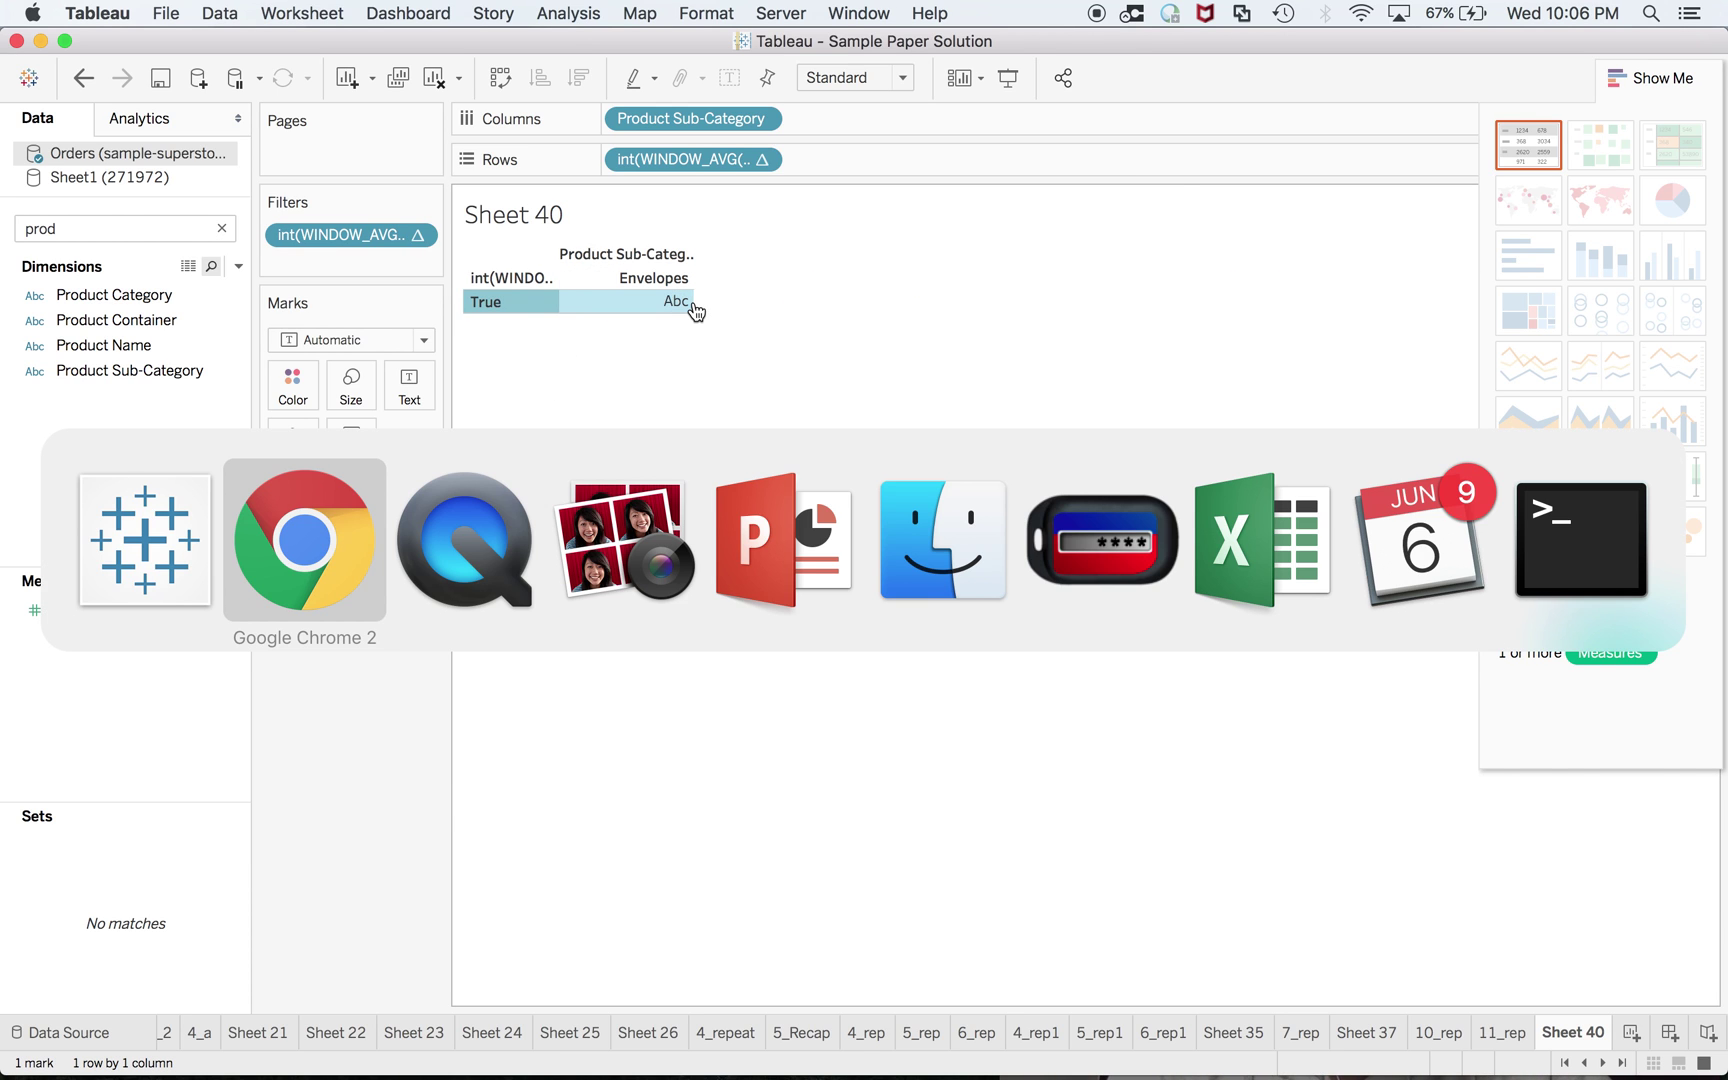
{"action": "key", "text": "super+Tab"}
{"action": "key", "text": "super+Tab"}
{"action": "key", "text": "Tab"}
{"action": "key", "text": "Tab"}
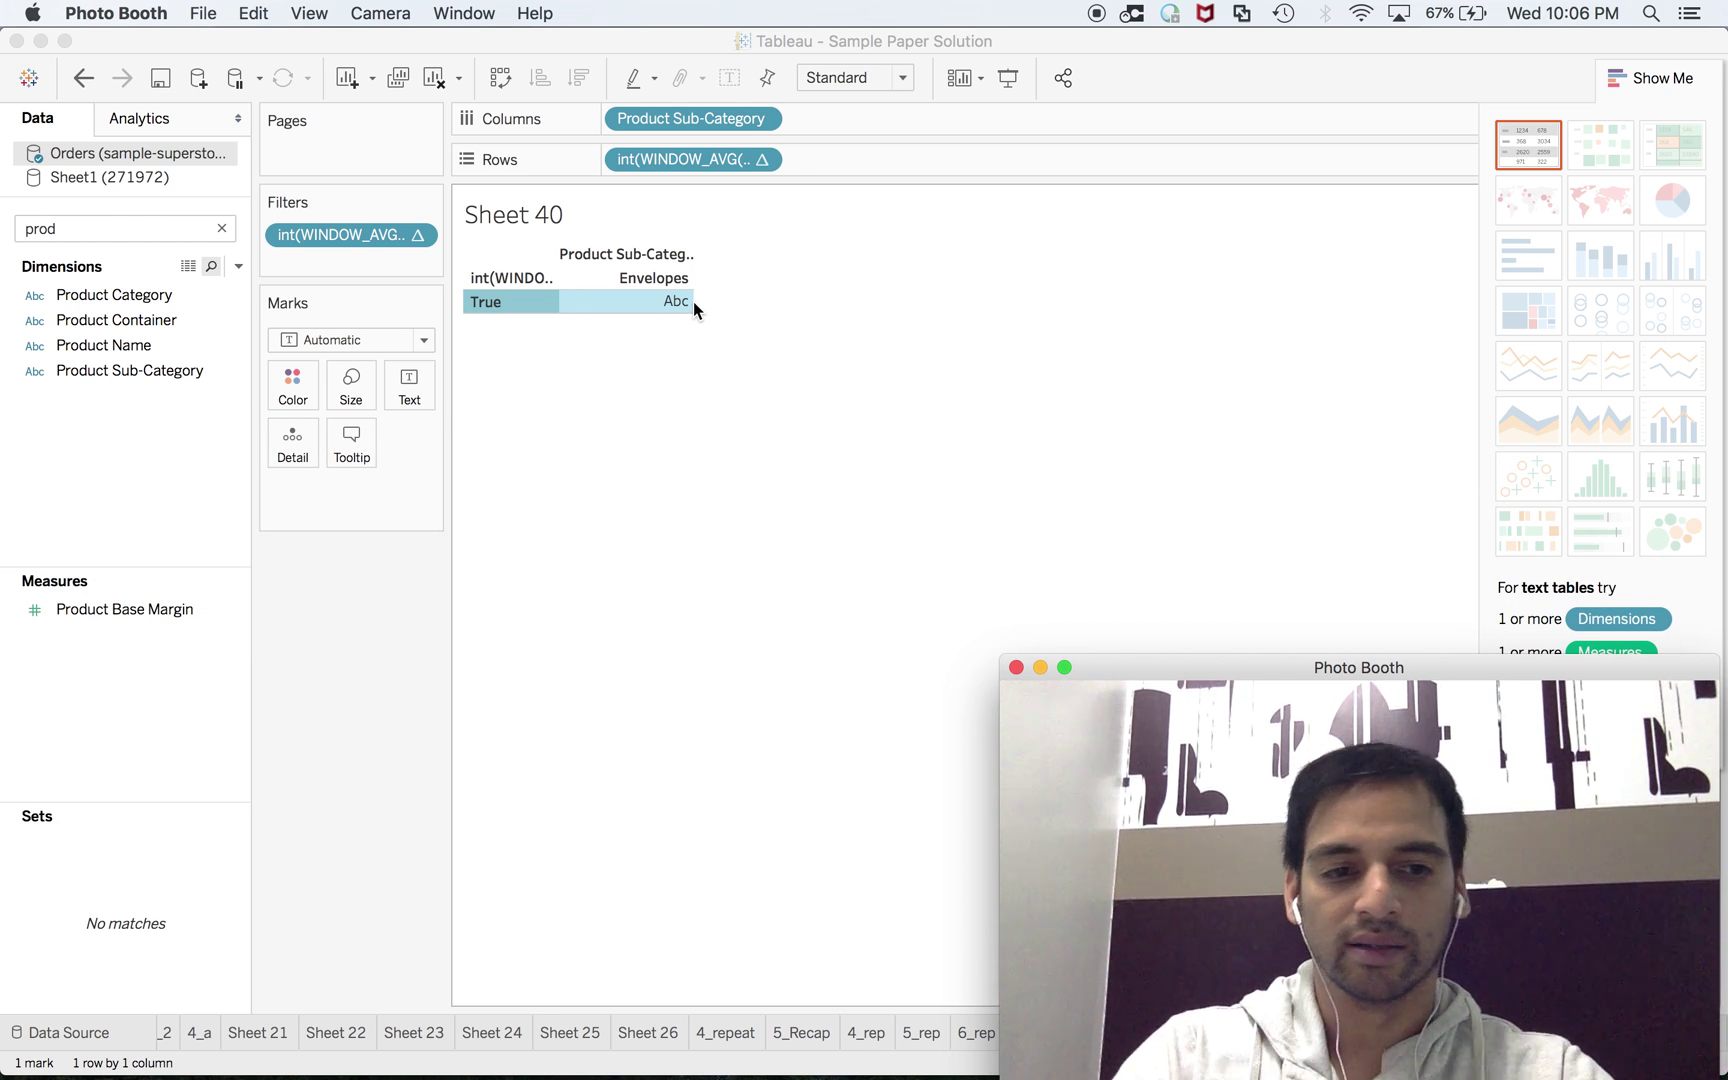
Switch to Chrome and read questions 13 to 15 in the exam guide
{"action": "key", "text": "super+Tab"}
{"action": "key", "text": "Tab"}
{"action": "key", "text": "Tab"}
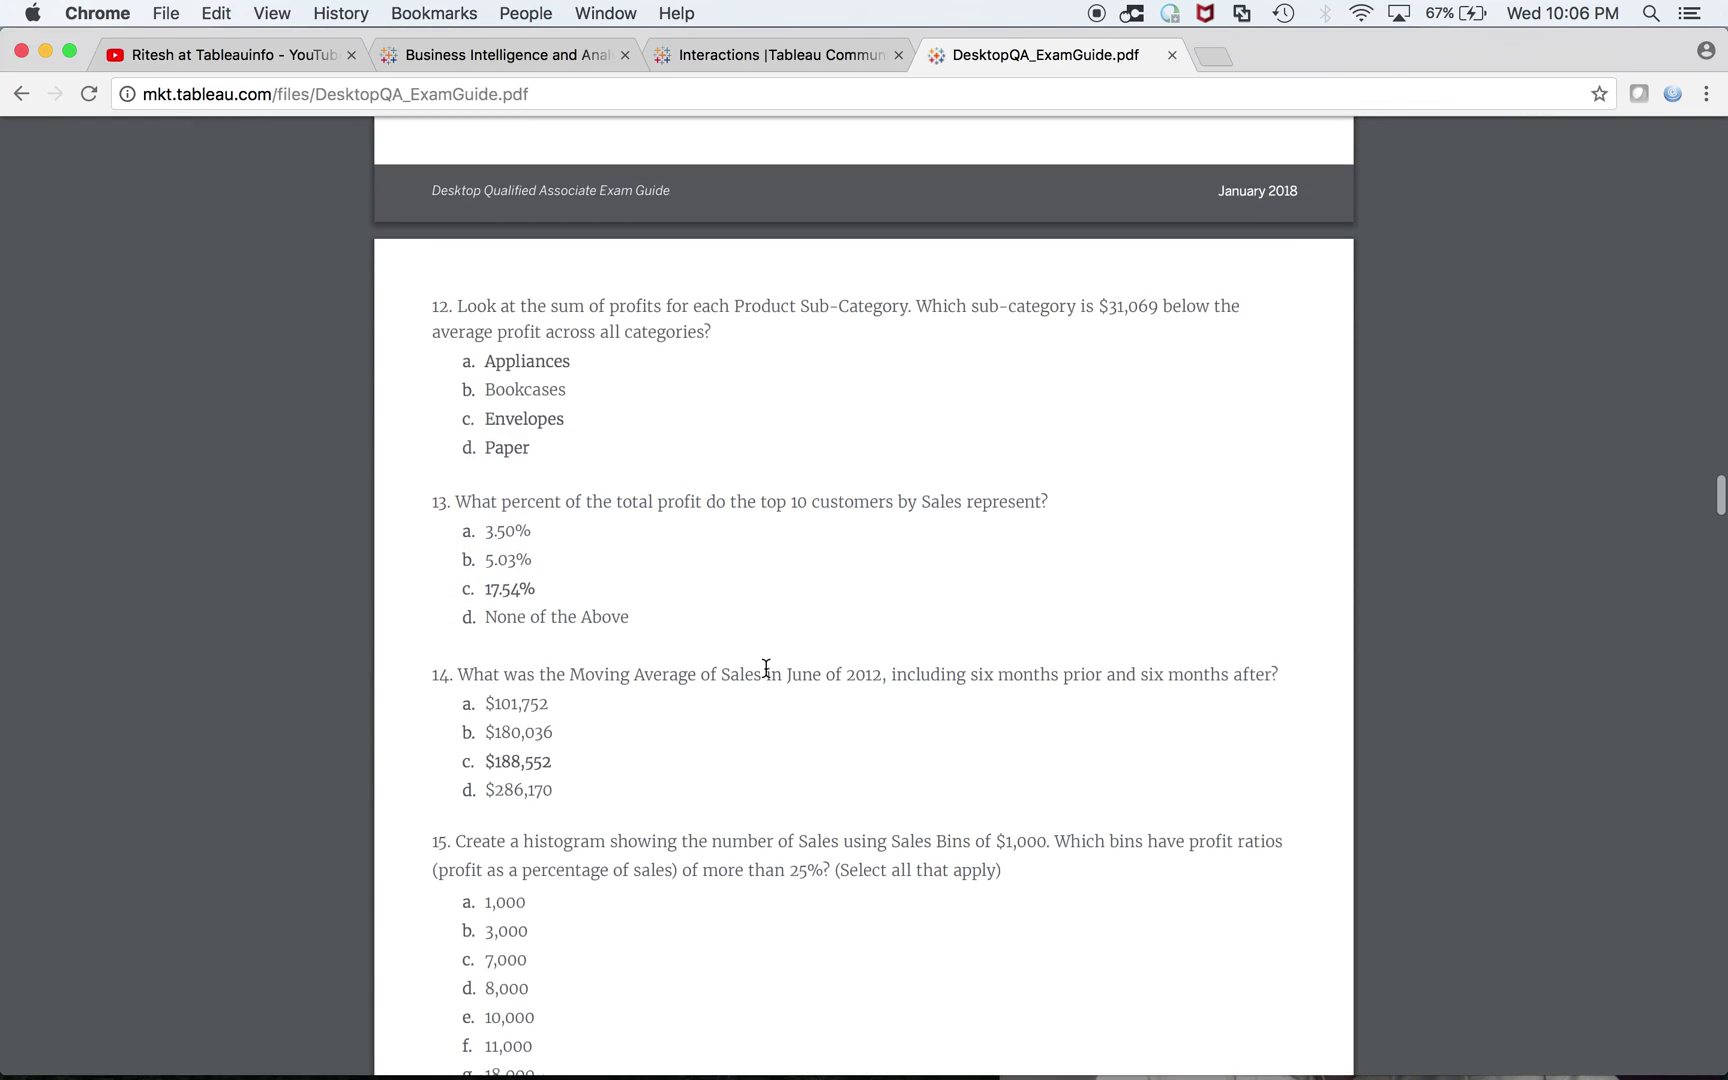
{"action": "scroll", "coordinate": [766, 668], "scroll_direction": "down", "scroll_amount": 1}
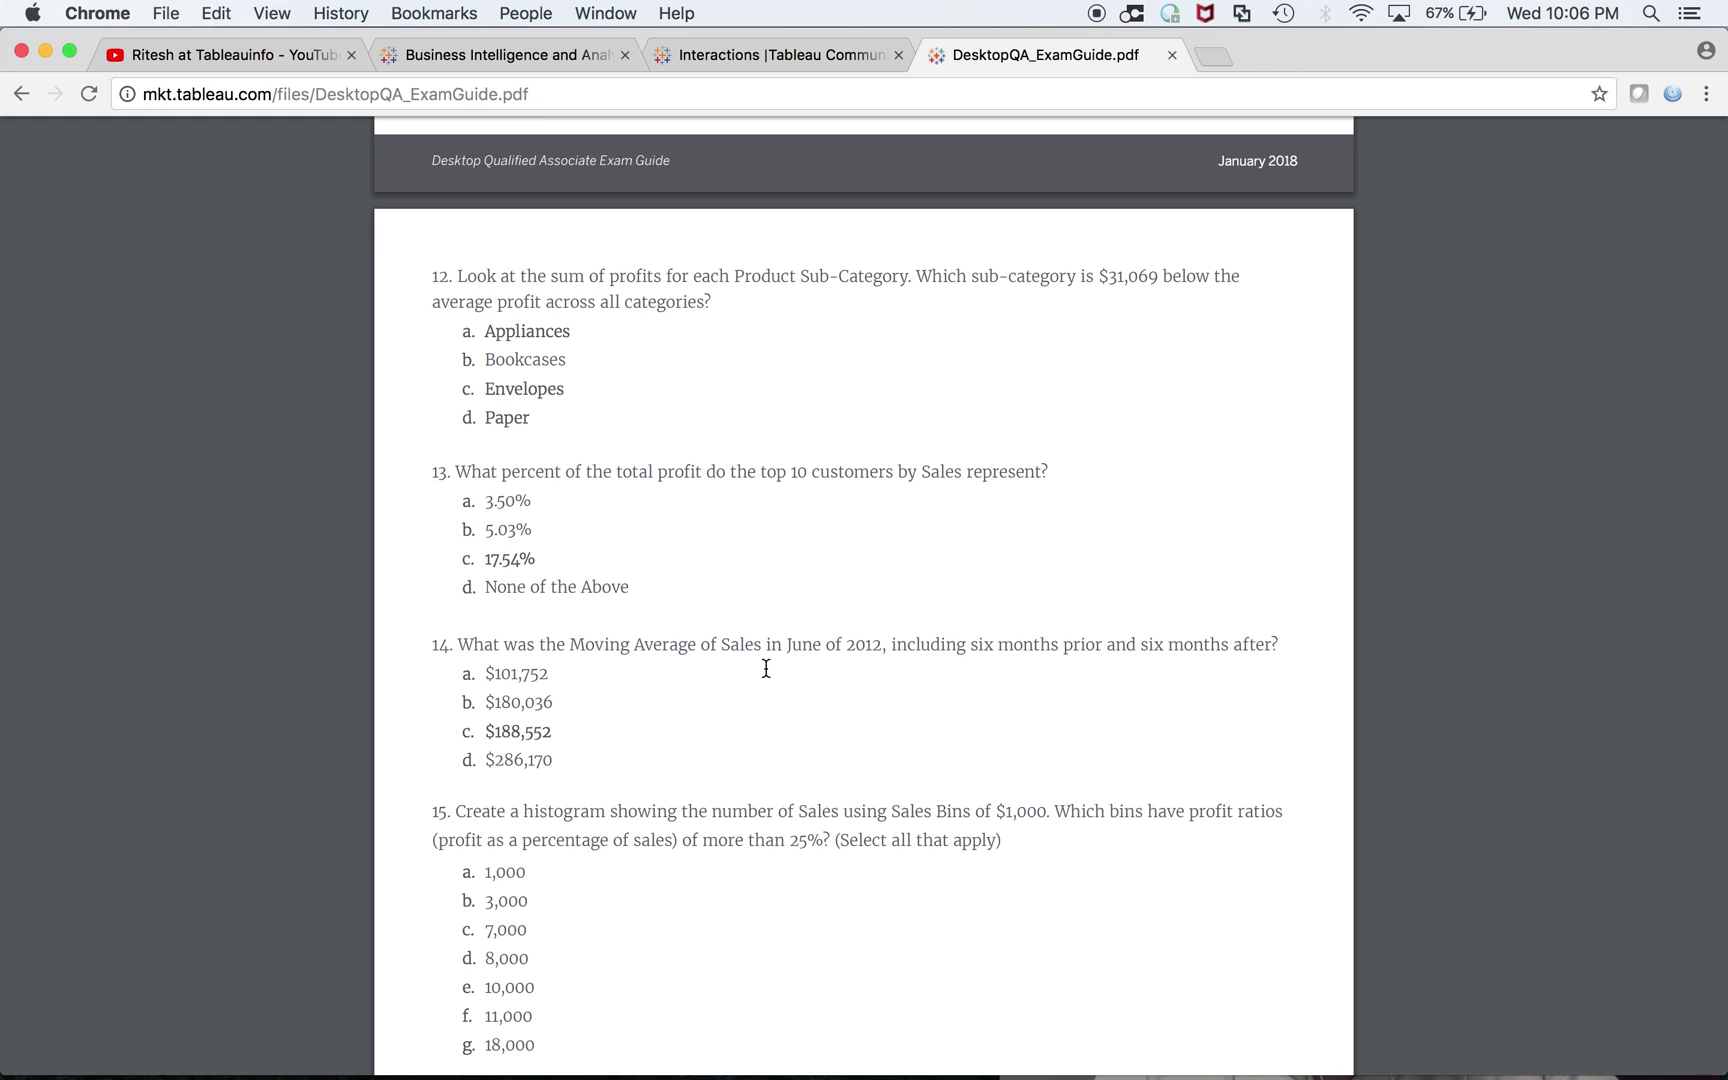
{"action": "scroll", "coordinate": [766, 668], "scroll_direction": "down", "scroll_amount": 1}
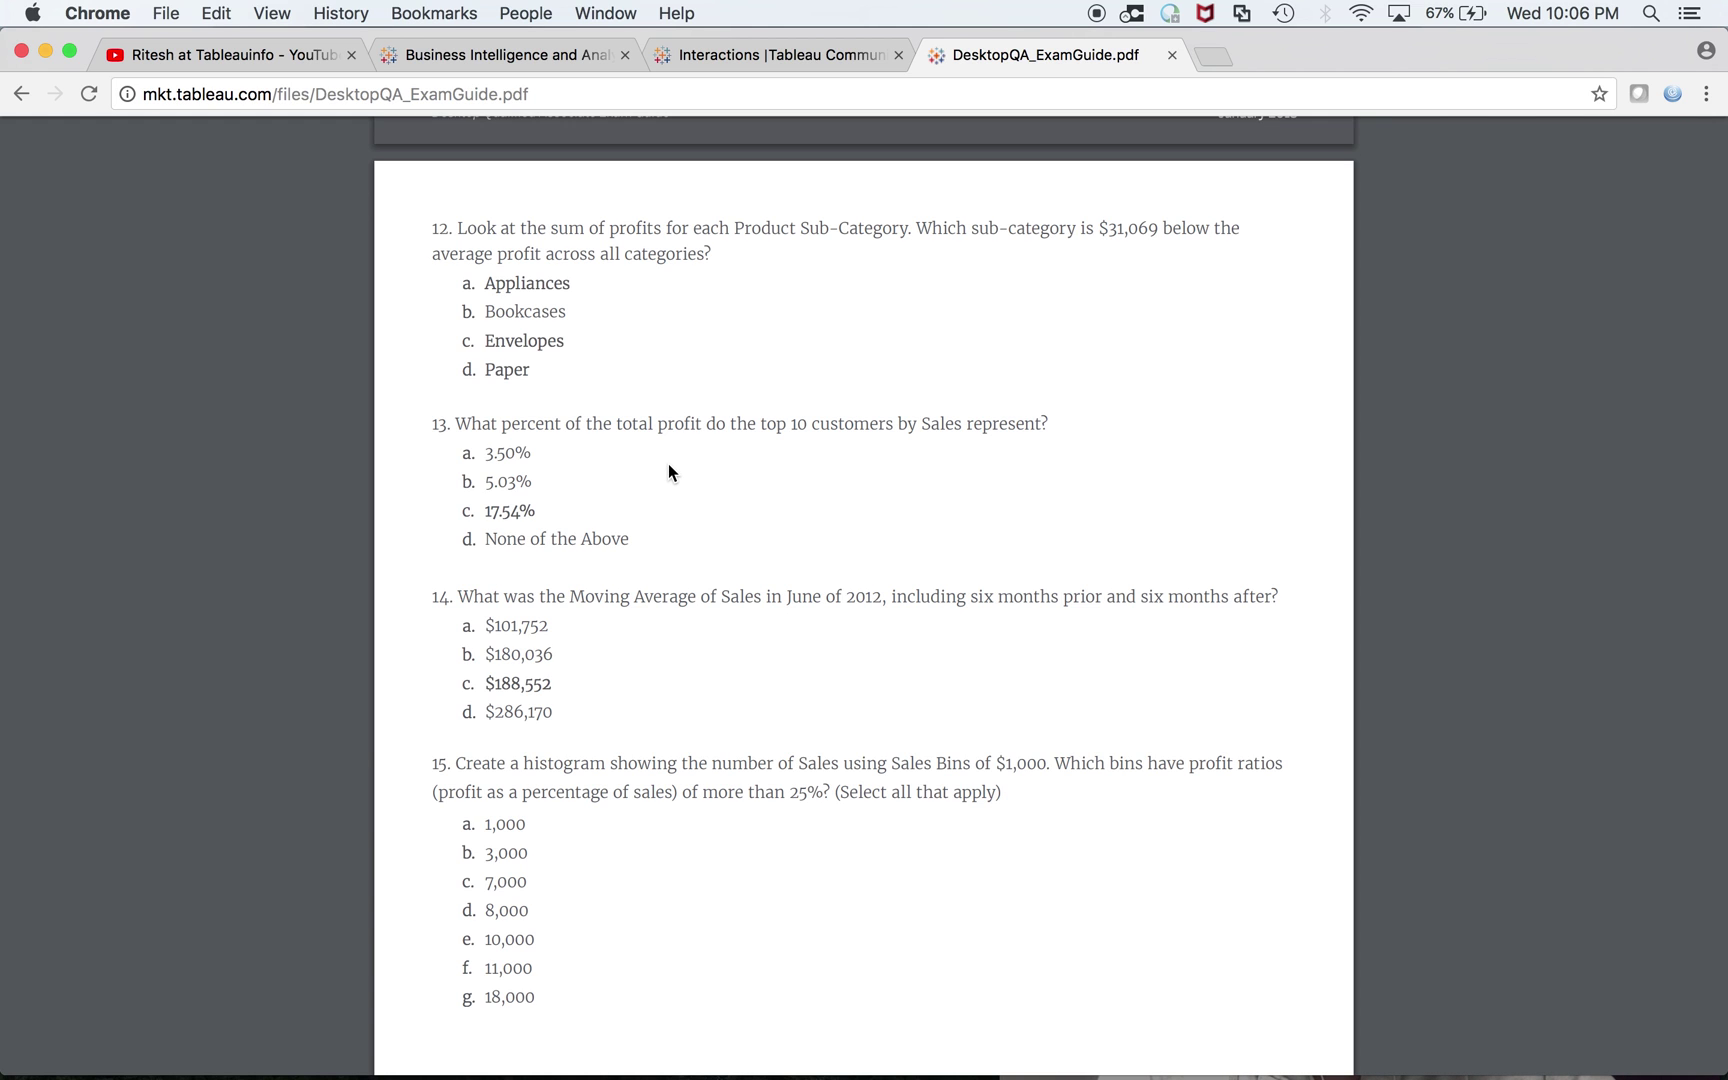
Switch to Tableau to view sheet 4_a, and return to question 13 in Chrome
{"action": "key", "text": "super+Tab"}
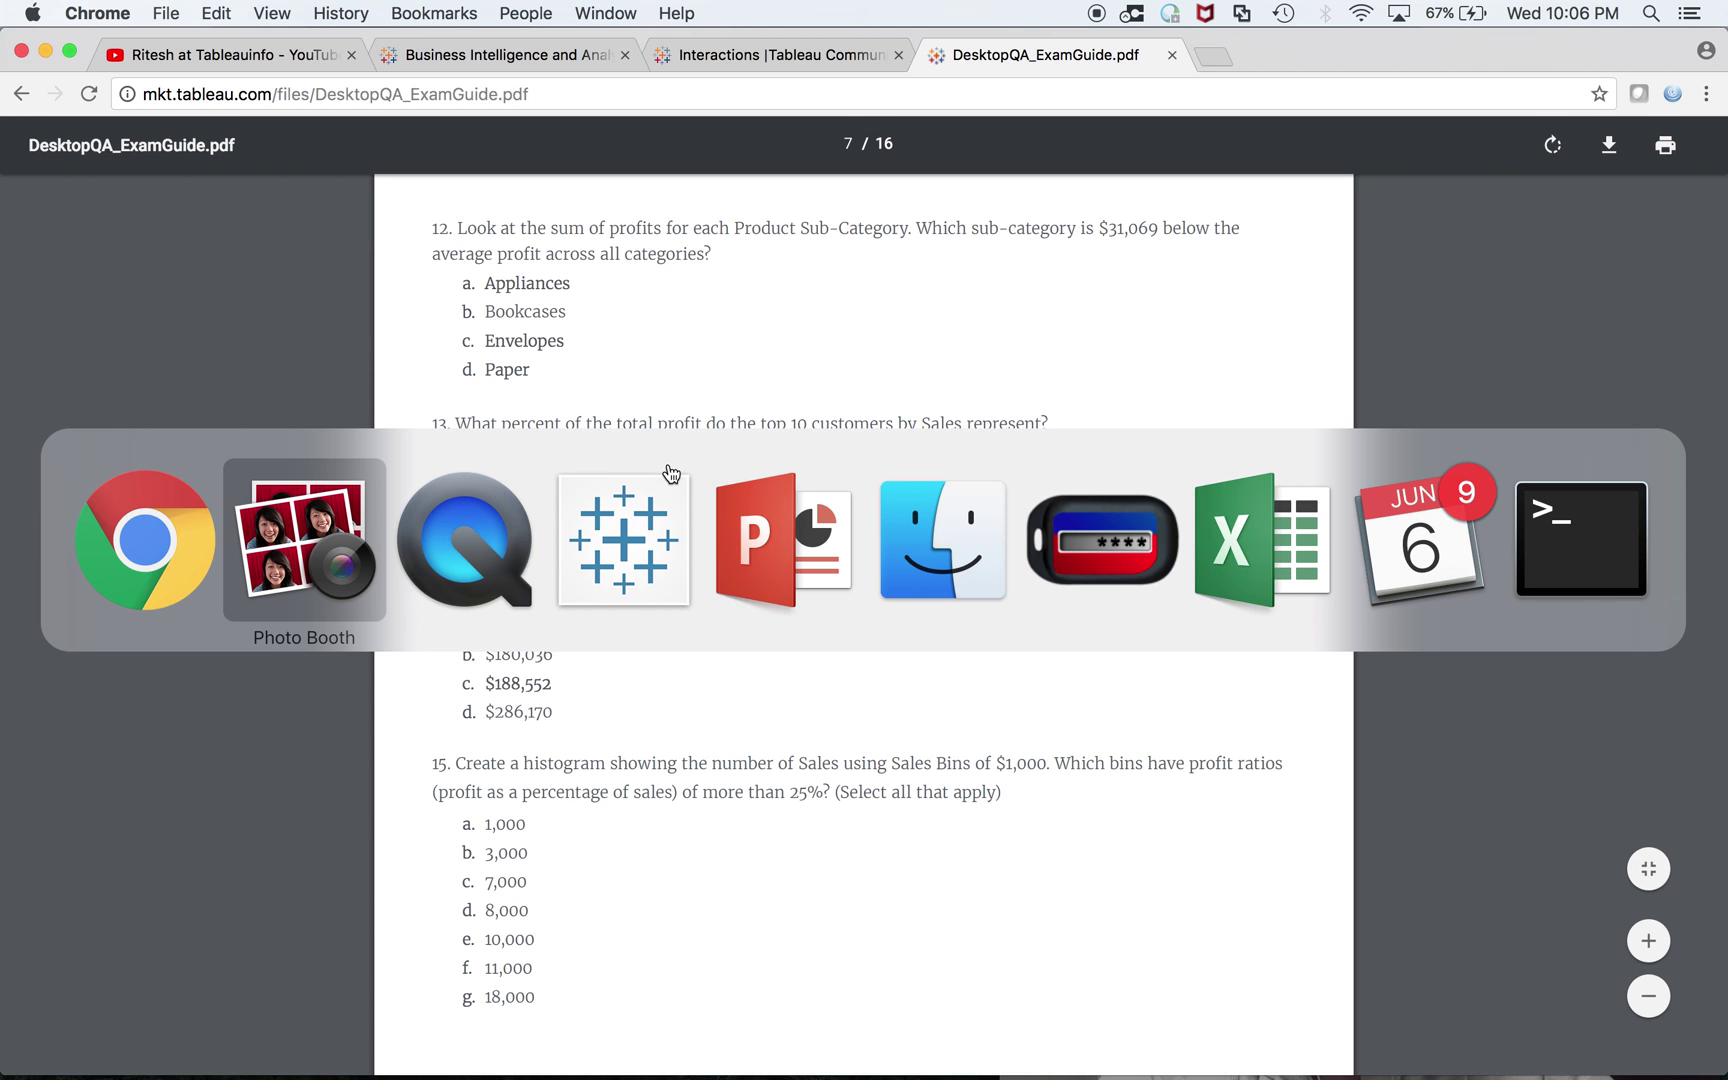
{"action": "key", "text": "super+Tab"}
{"action": "key", "text": "super+Tab"}
{"action": "key", "text": "super+Tab"}
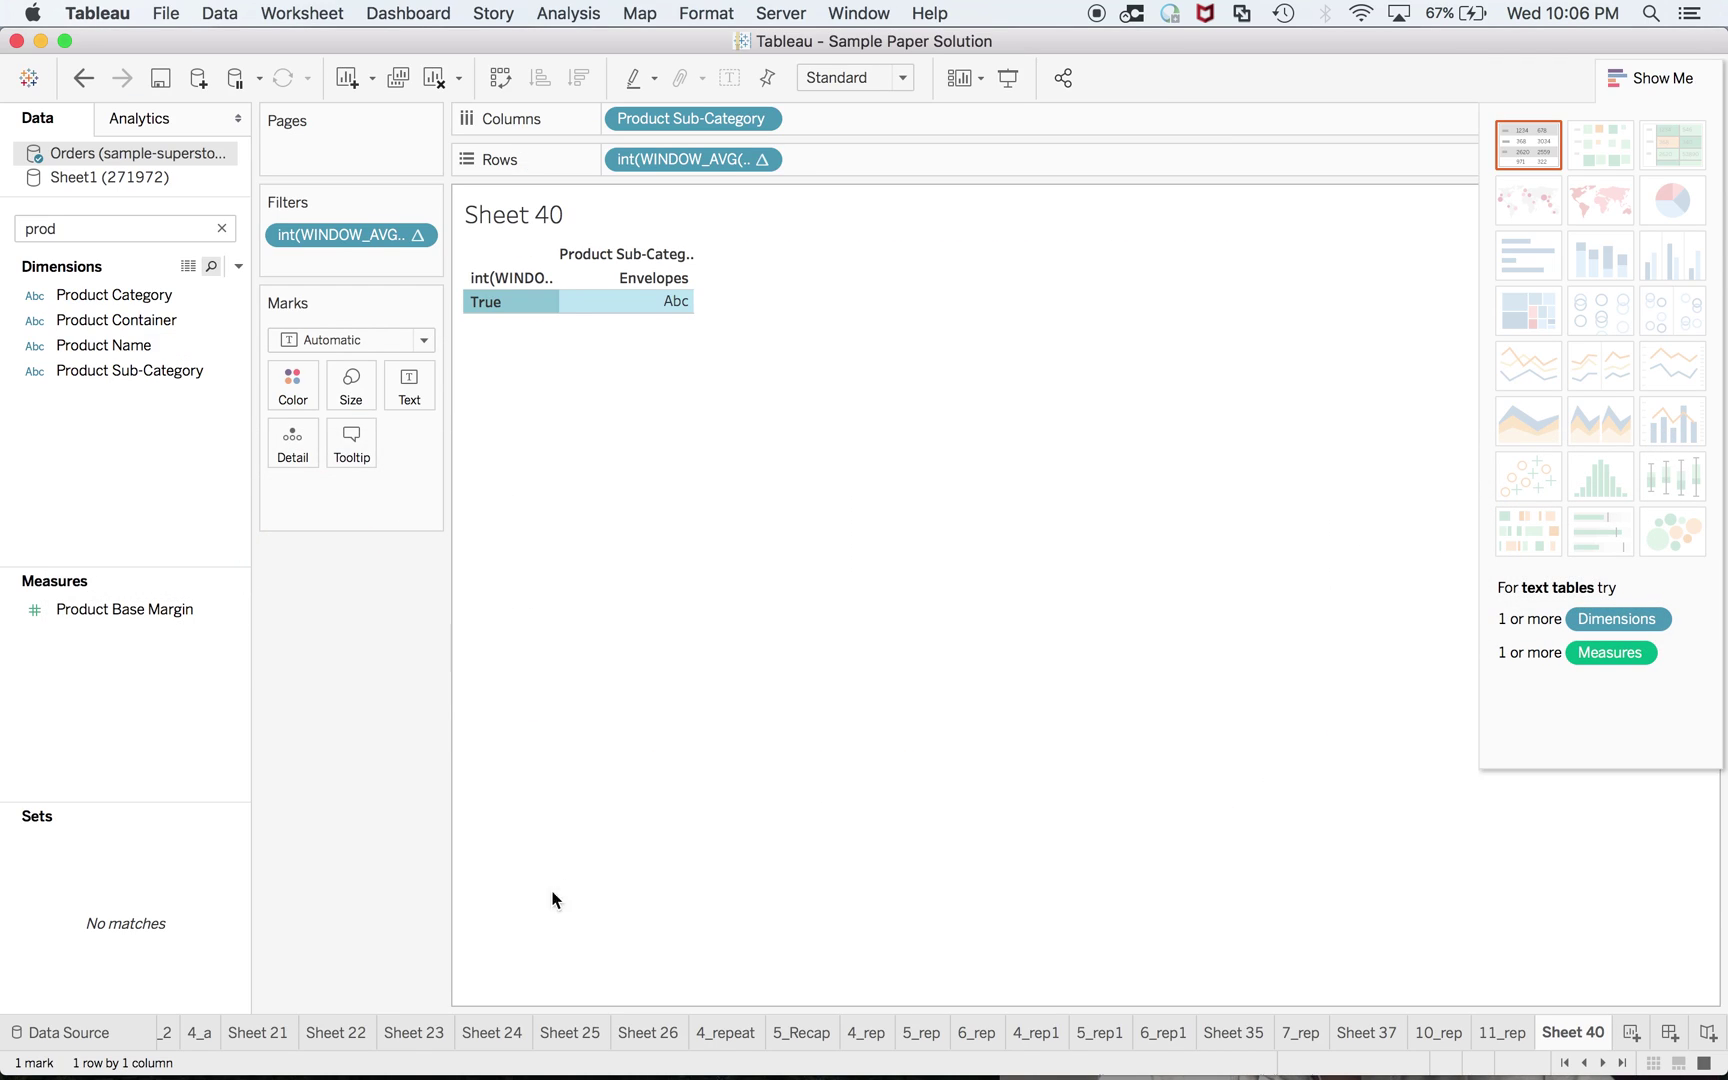
{"action": "left_click", "coordinate": [265, 1035]}
{"action": "key", "text": "ctrl+shift+Tab"}
{"action": "key", "text": "ctrl+shift+Tab"}
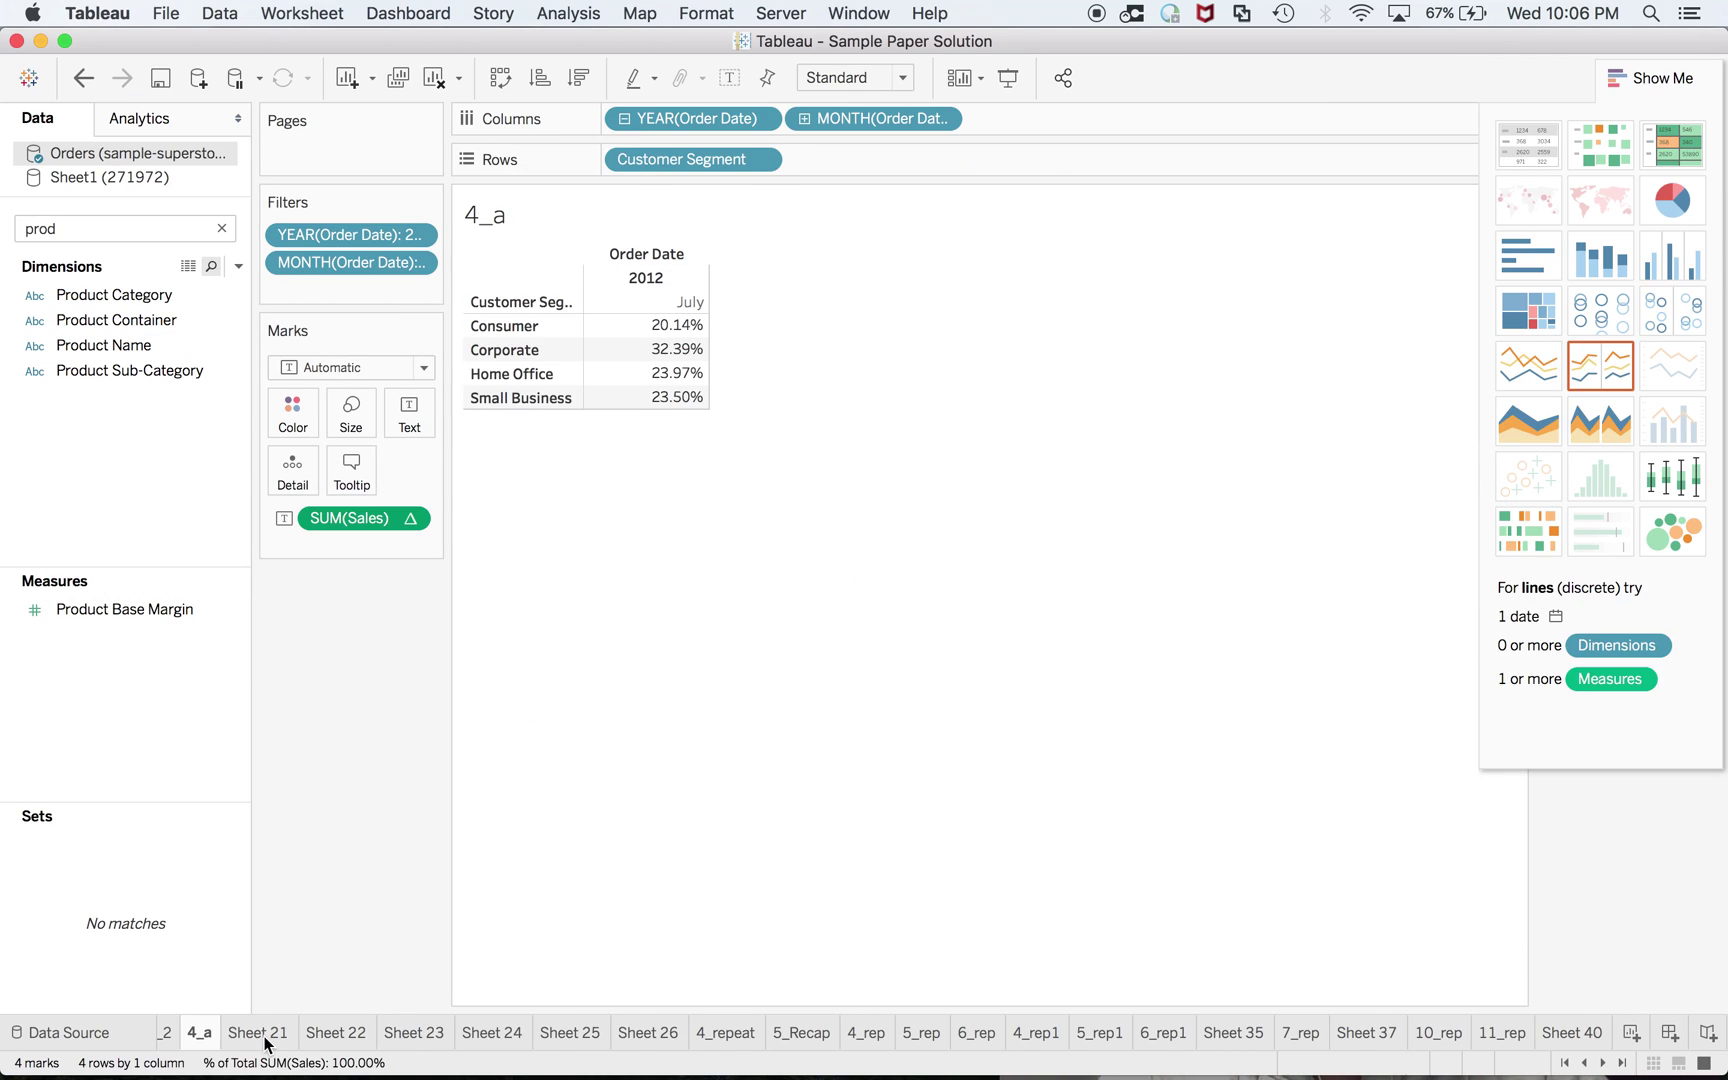
{"action": "key", "text": "super+Tab"}
{"action": "key", "text": "super+Tab"}
{"action": "key", "text": "super+Tab"}
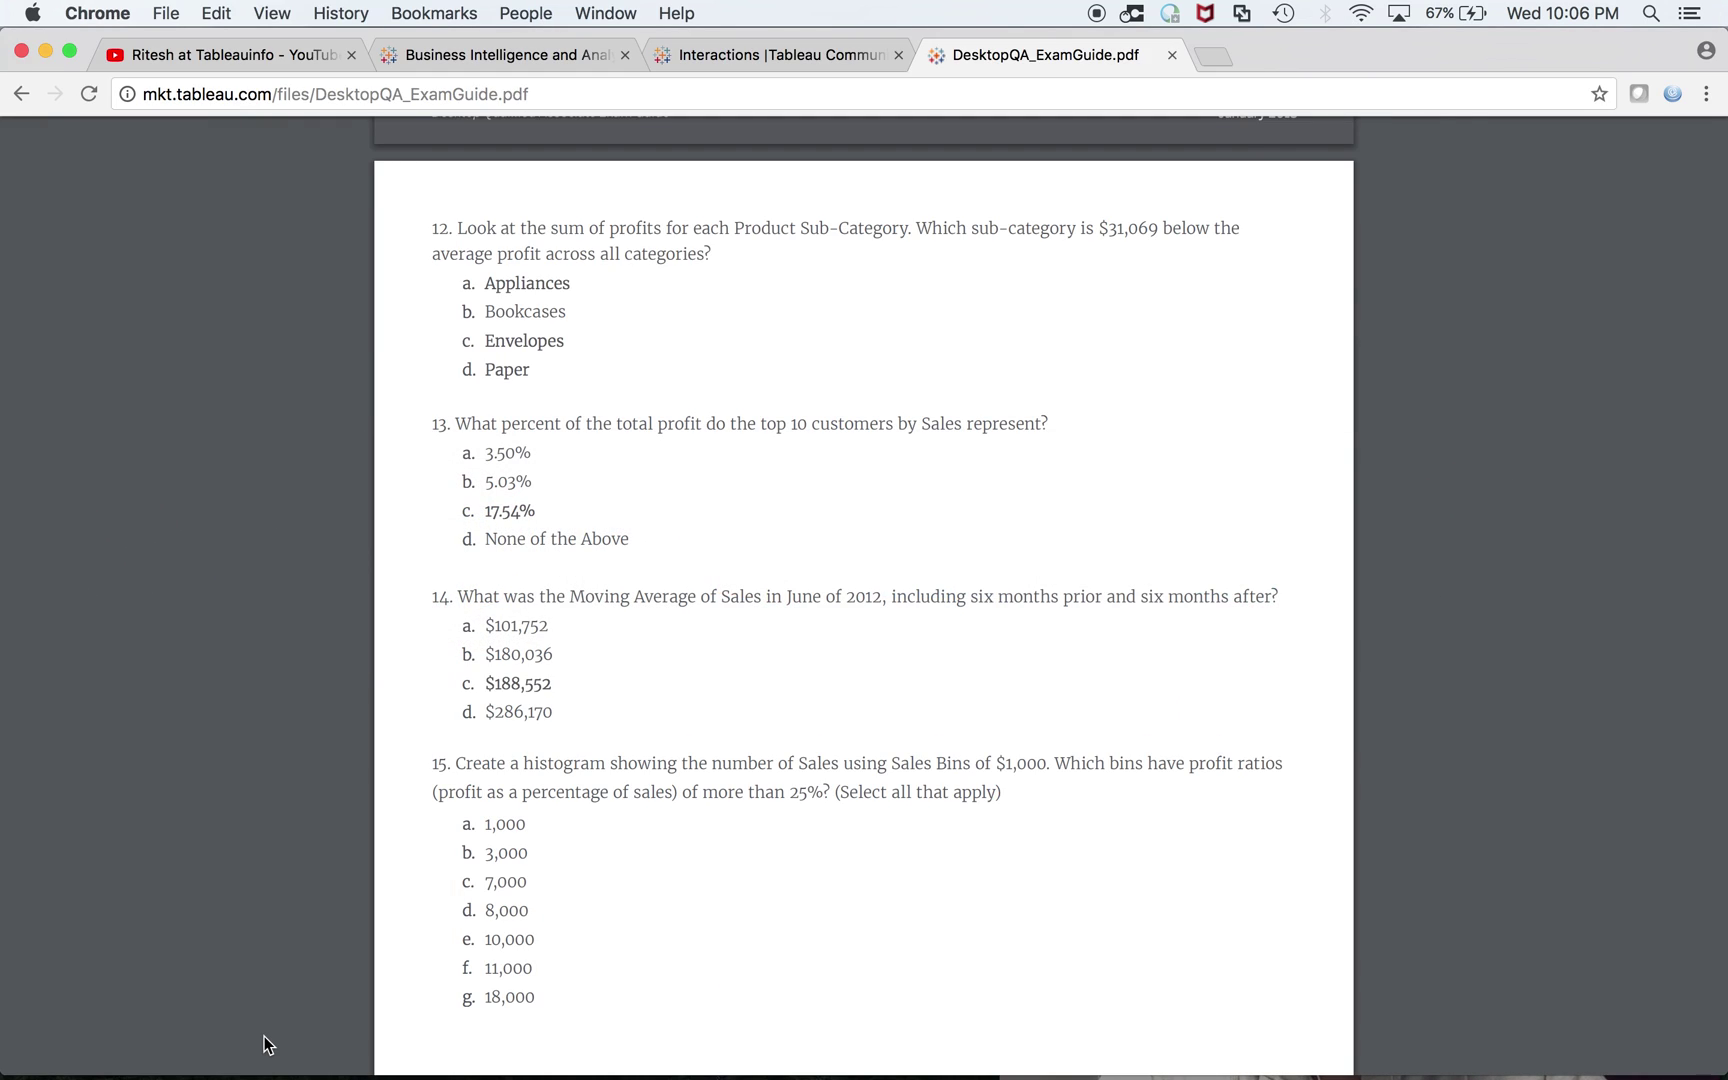
Switch to Tableau, open sheet 13 and hide Show Me to review the prepared solution and its caption
{"action": "key", "text": "super+Tab"}
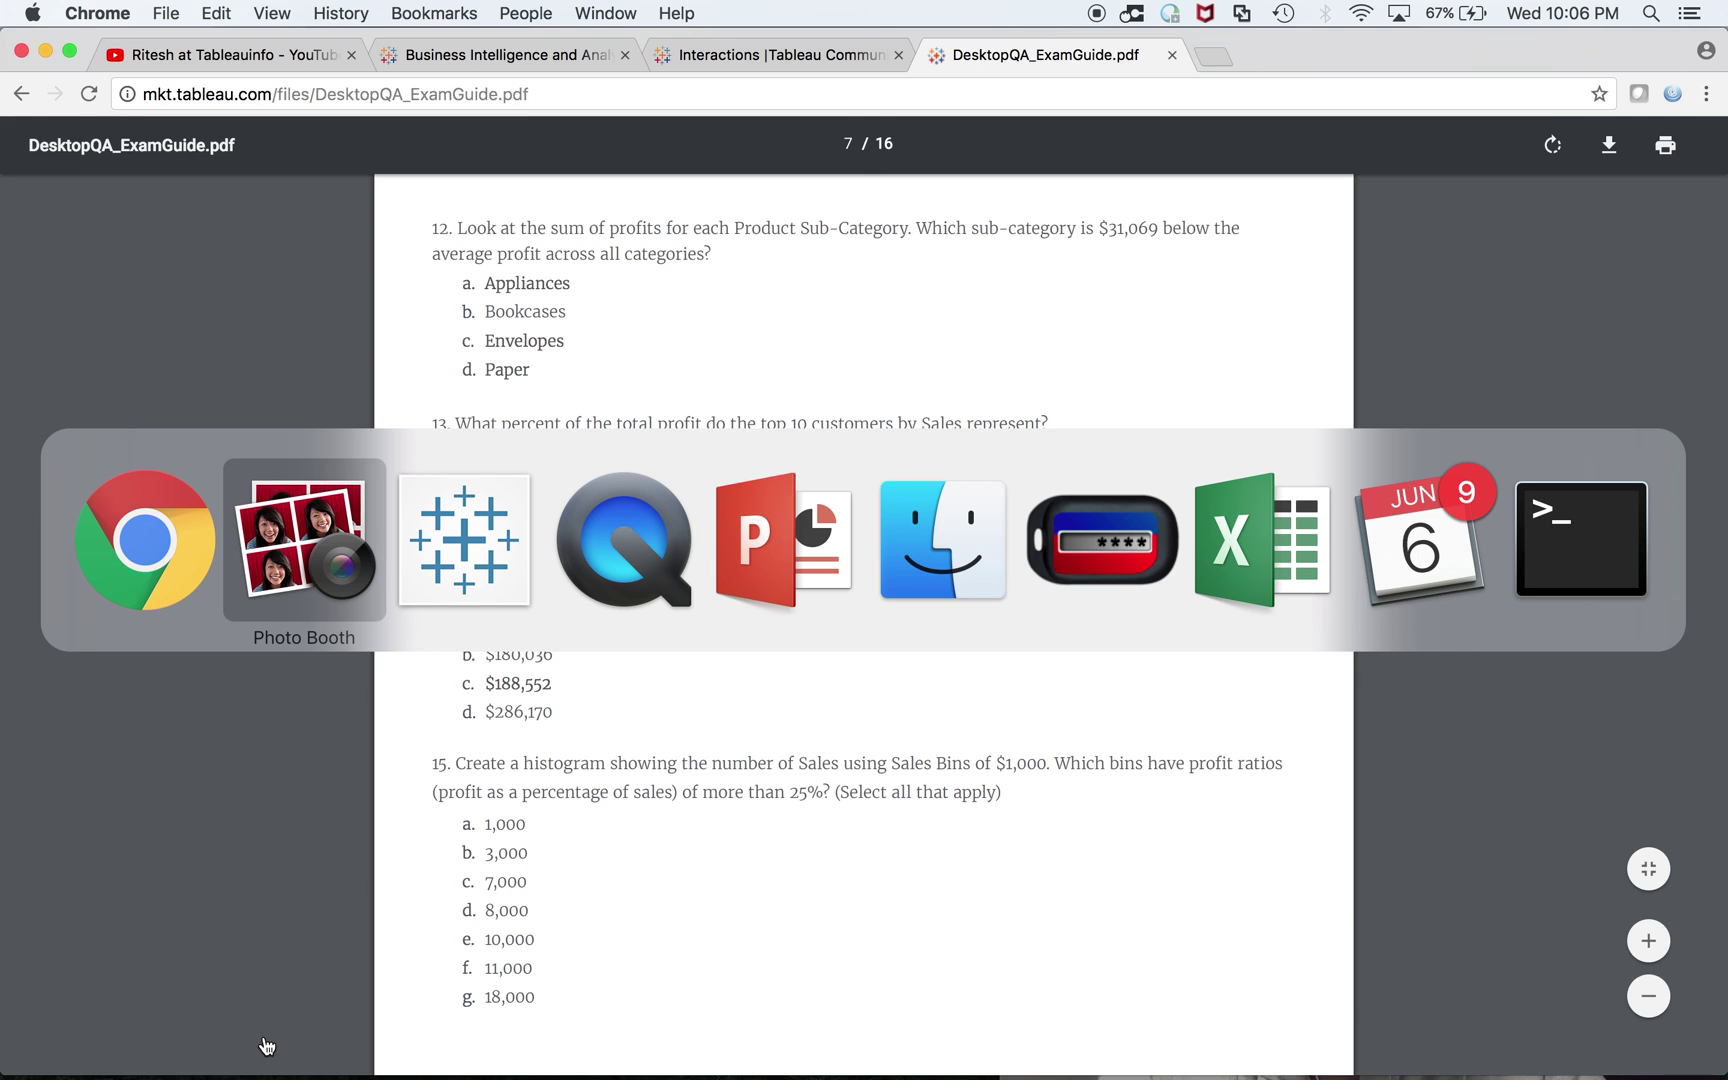
{"action": "key", "text": "super+Tab"}
{"action": "left_click", "coordinate": [265, 1037]}
{"action": "key", "text": "Left"}
{"action": "key", "text": "Left"}
{"action": "key", "text": "Left"}
{"action": "key", "text": "Left"}
{"action": "key", "text": "Left"}
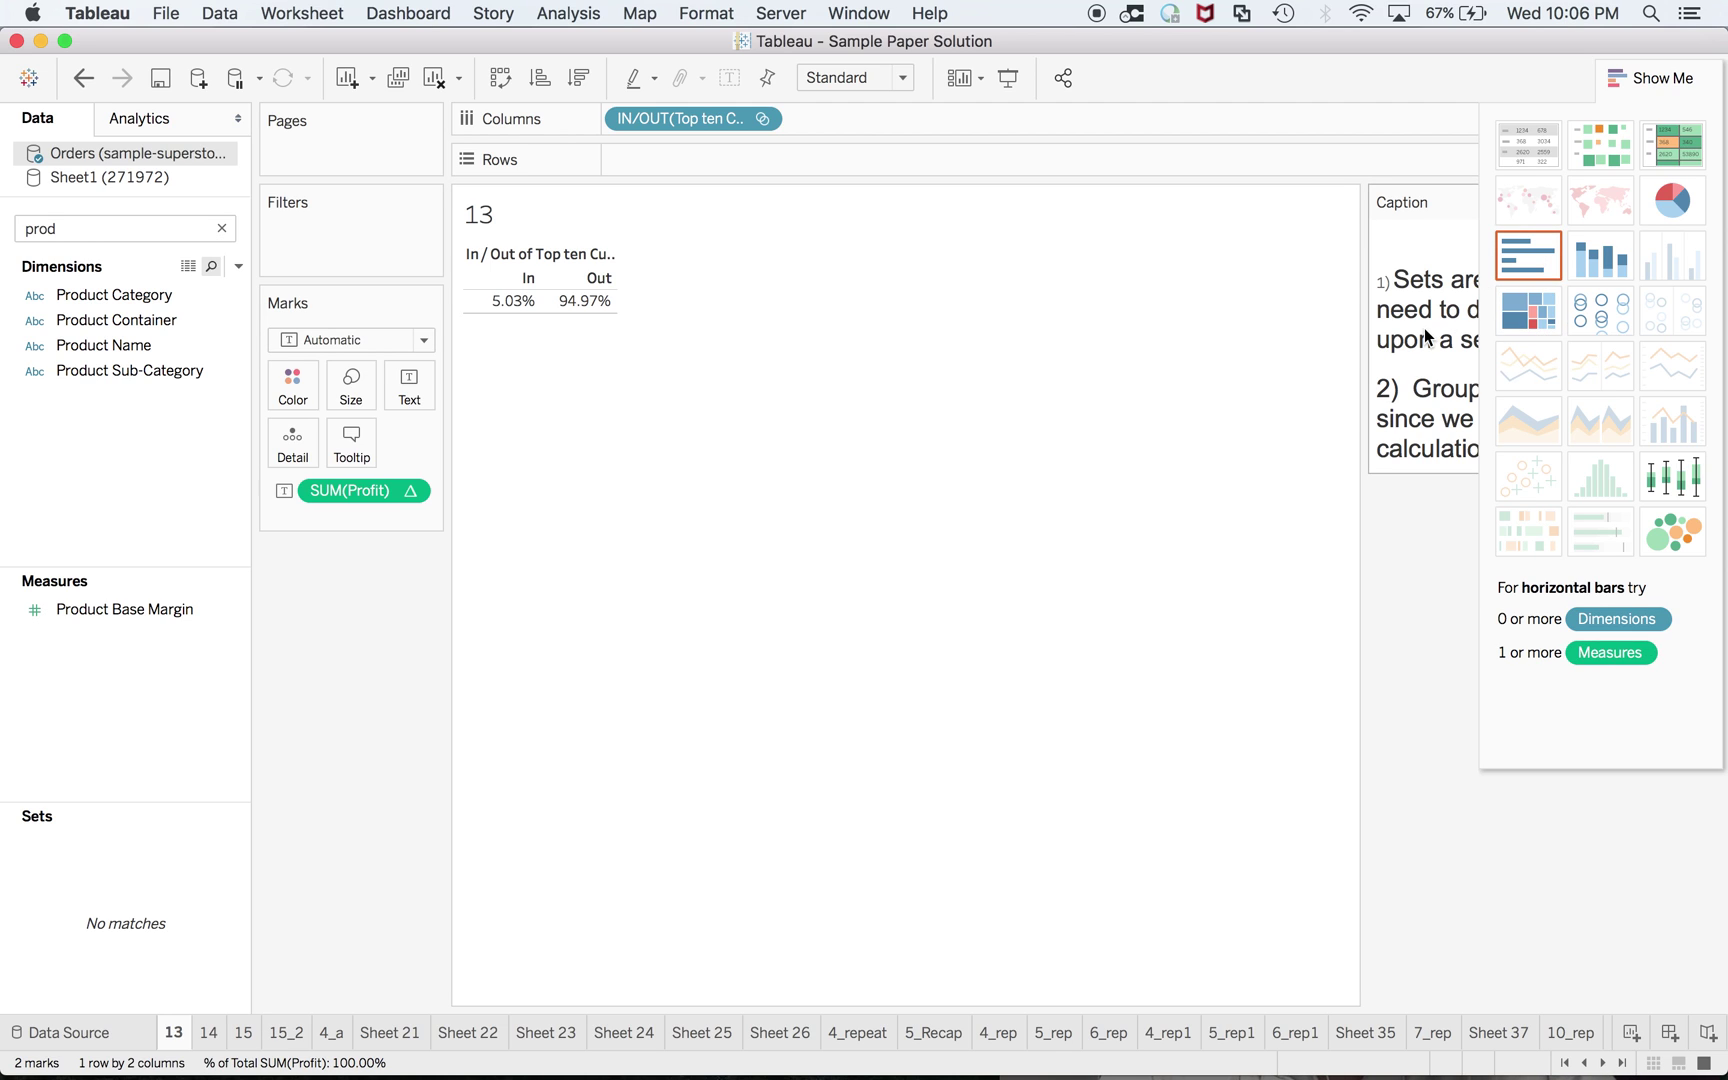
{"action": "left_click", "coordinate": [1665, 78]}
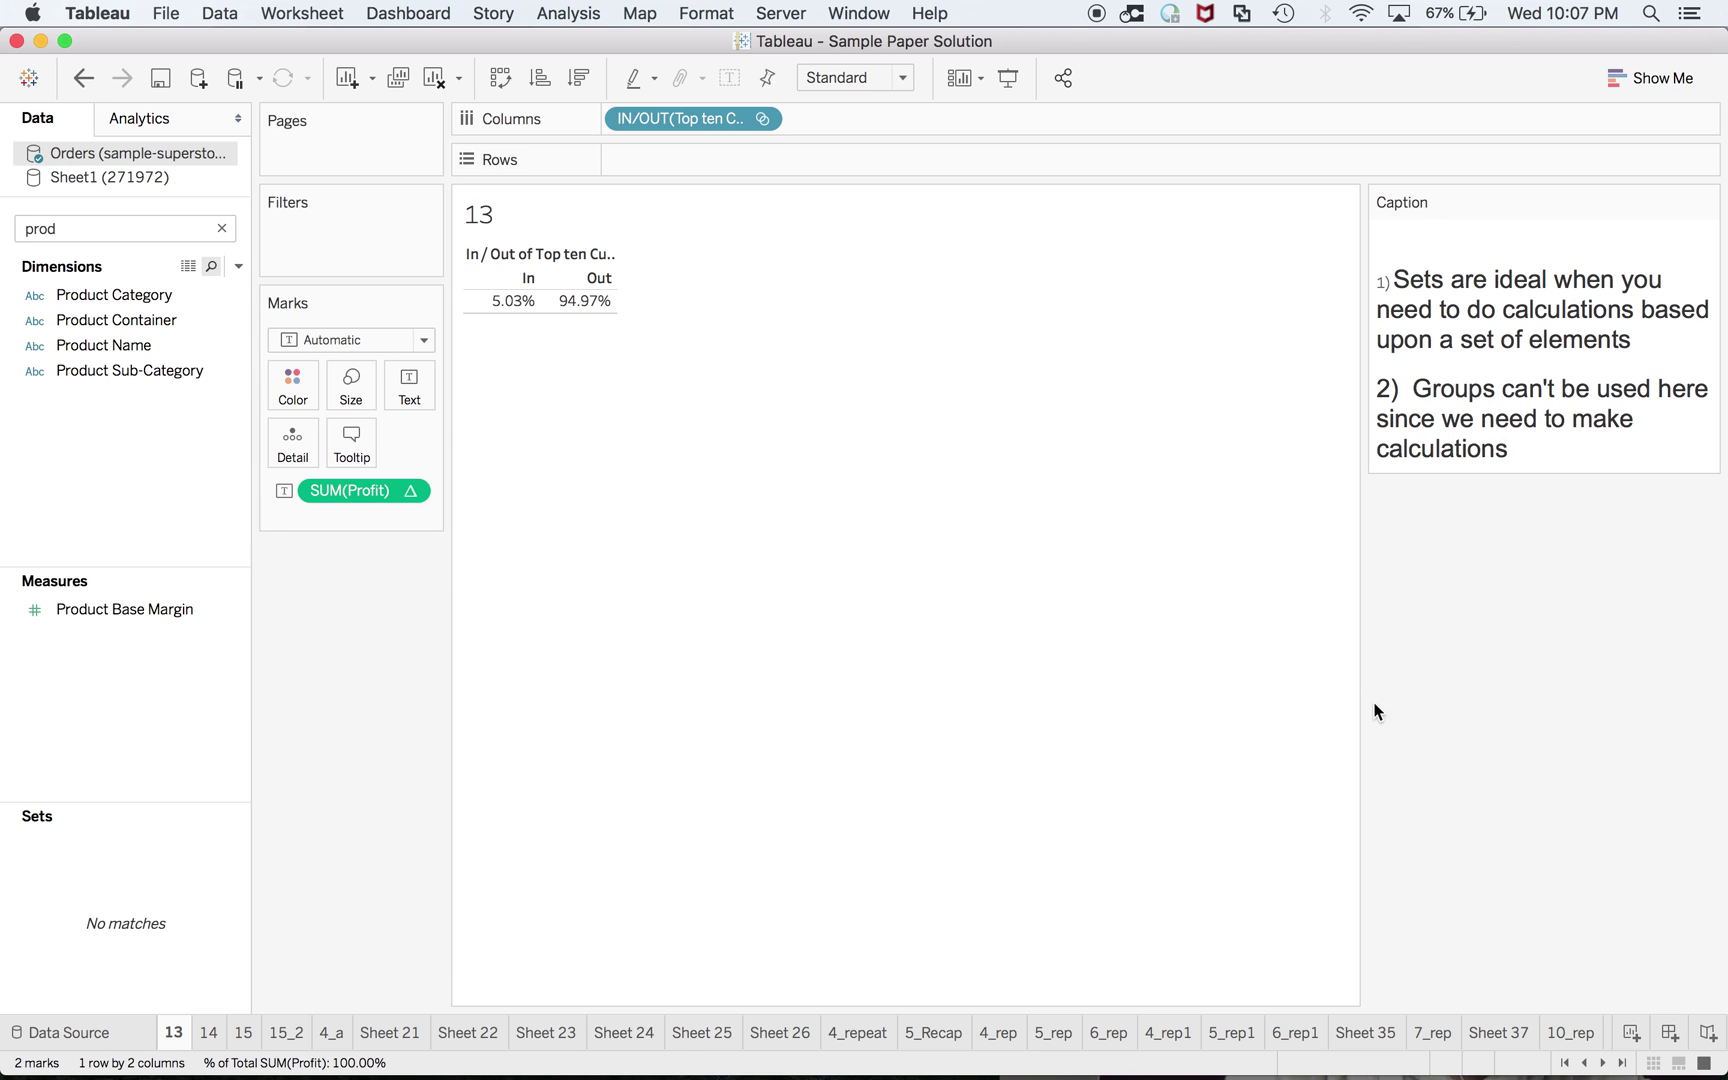
Add a new worksheet in Tableau and reread question 13 about the top 10 customers by Sales in Chrome
{"action": "left_click", "coordinate": [1630, 1038]}
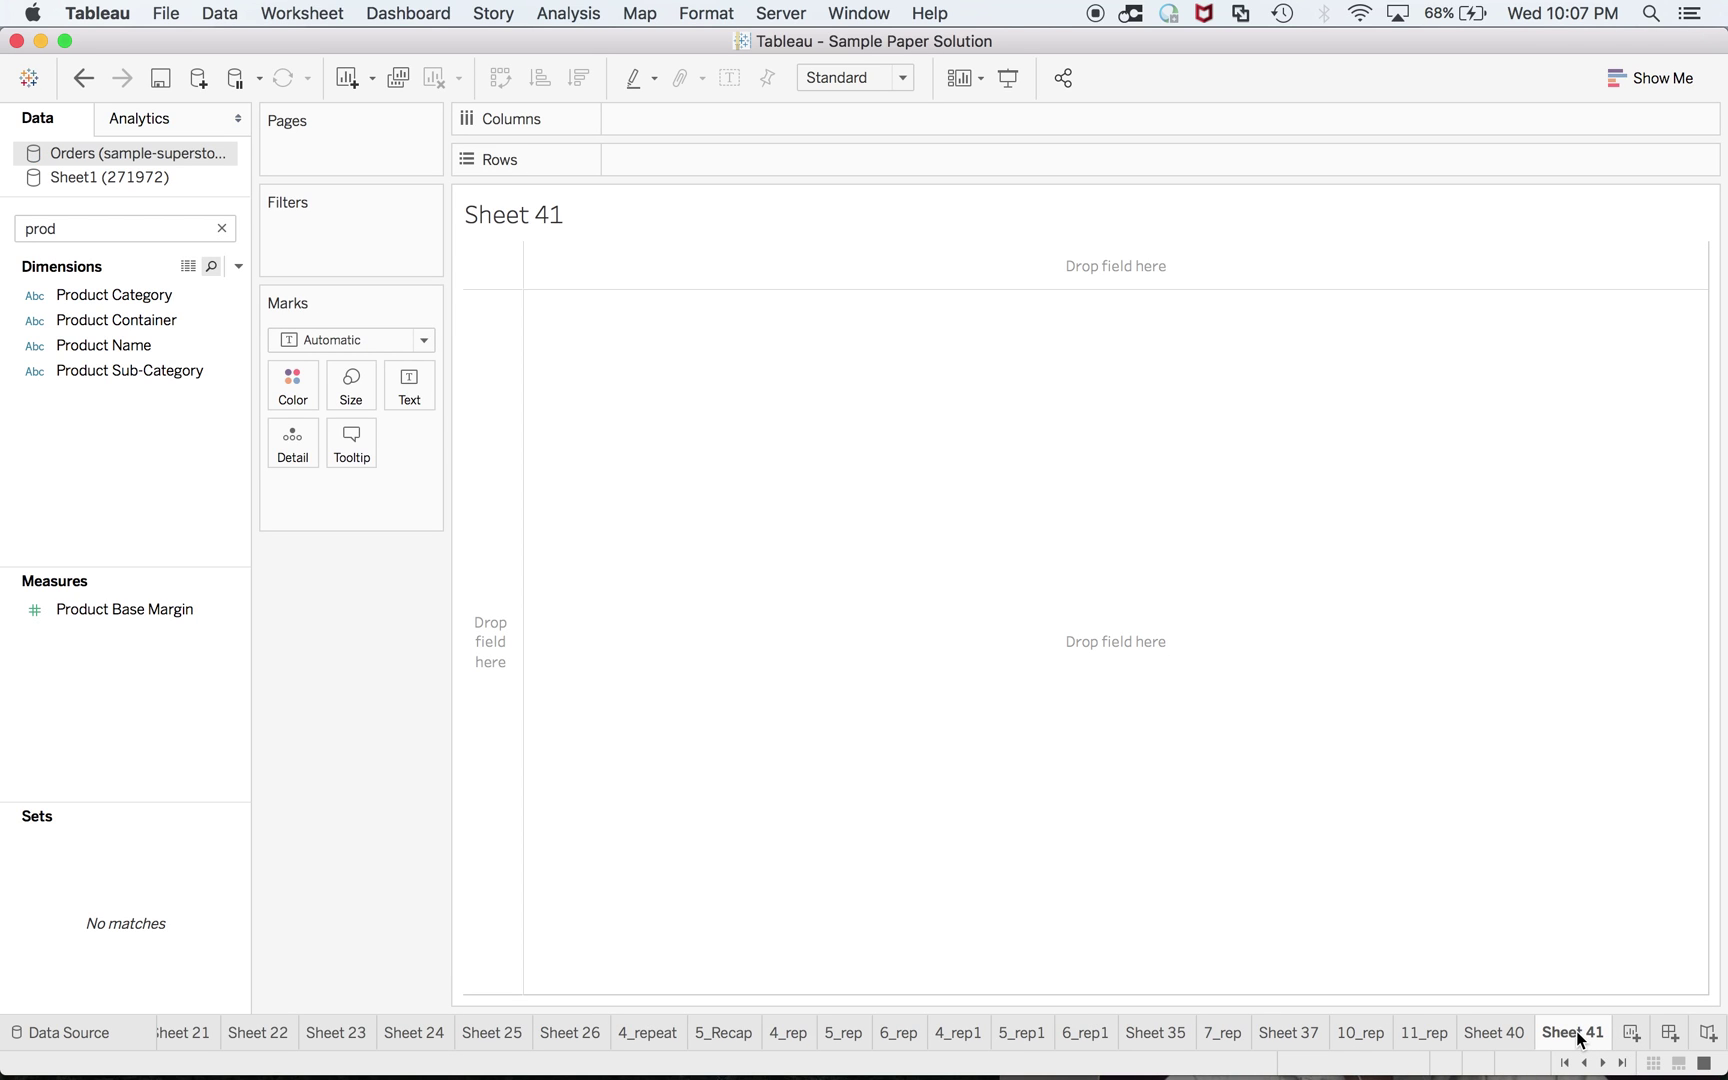
{"action": "left_click", "coordinate": [180, 345]}
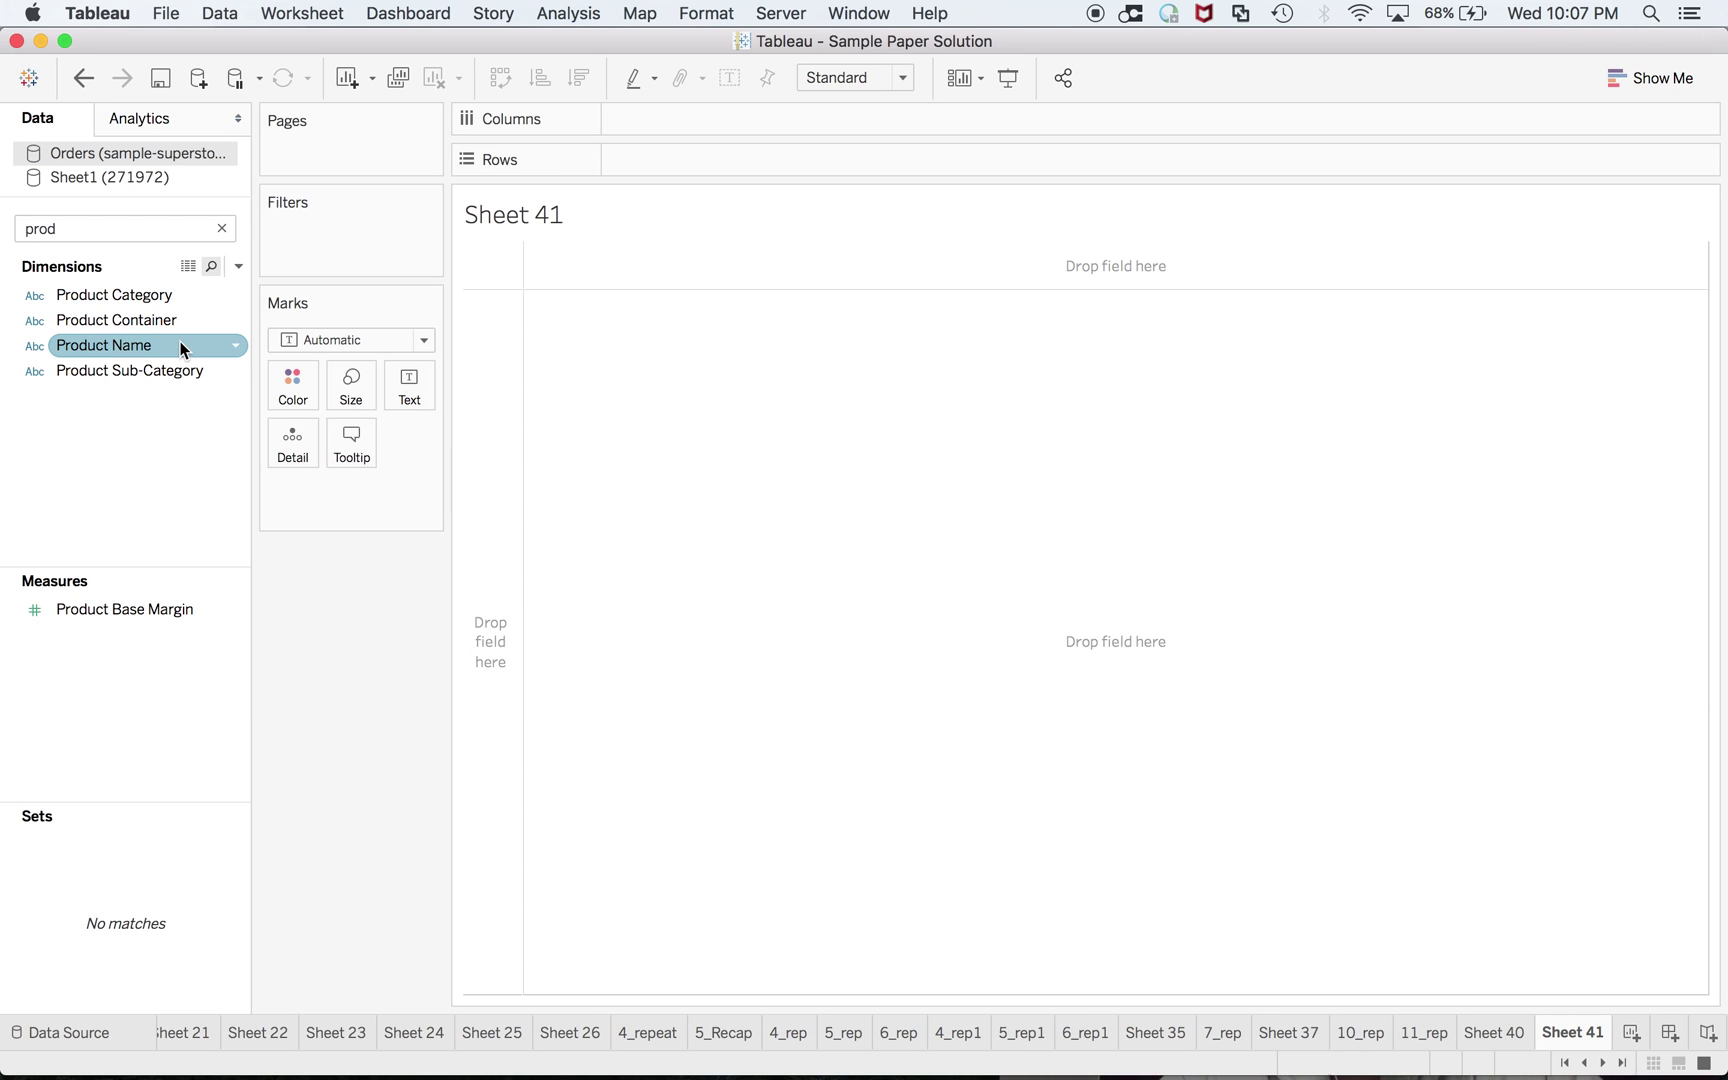
{"action": "key", "text": "super+Tab"}
{"action": "key", "text": "super+Tab"}
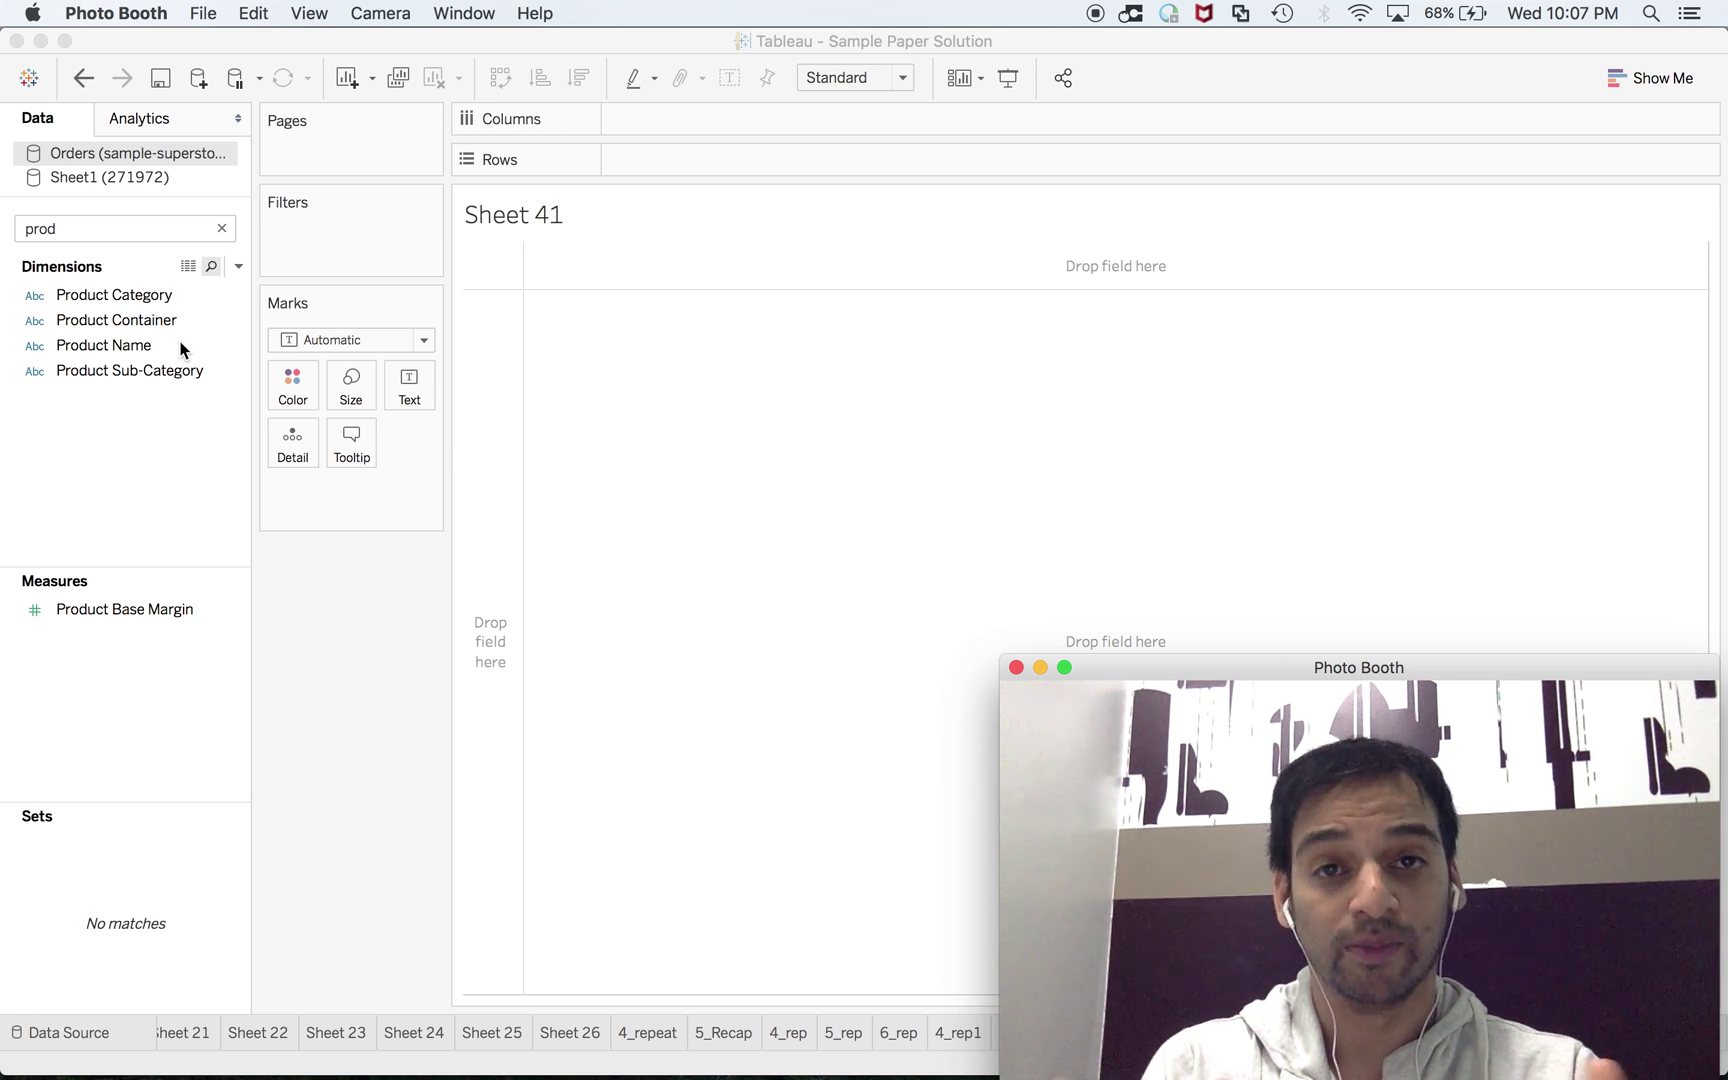
{"action": "key", "text": "super+Tab"}
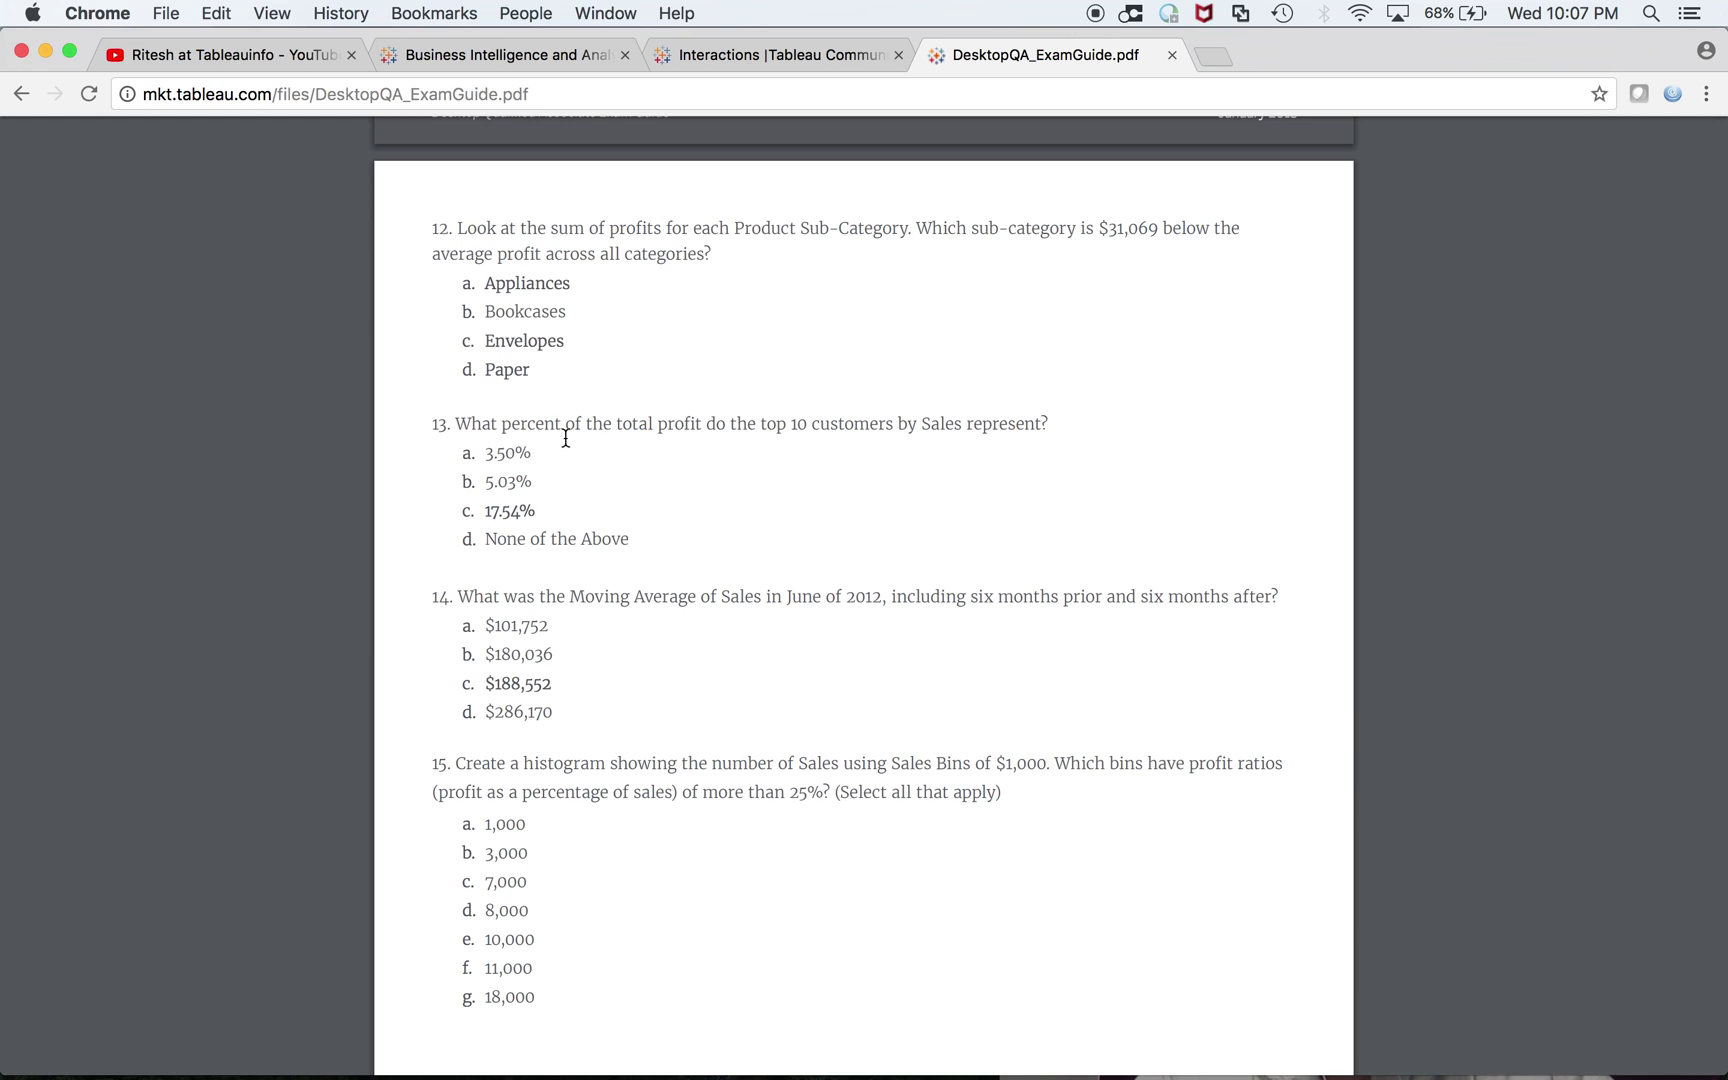
{"action": "key", "text": "super+Tab"}
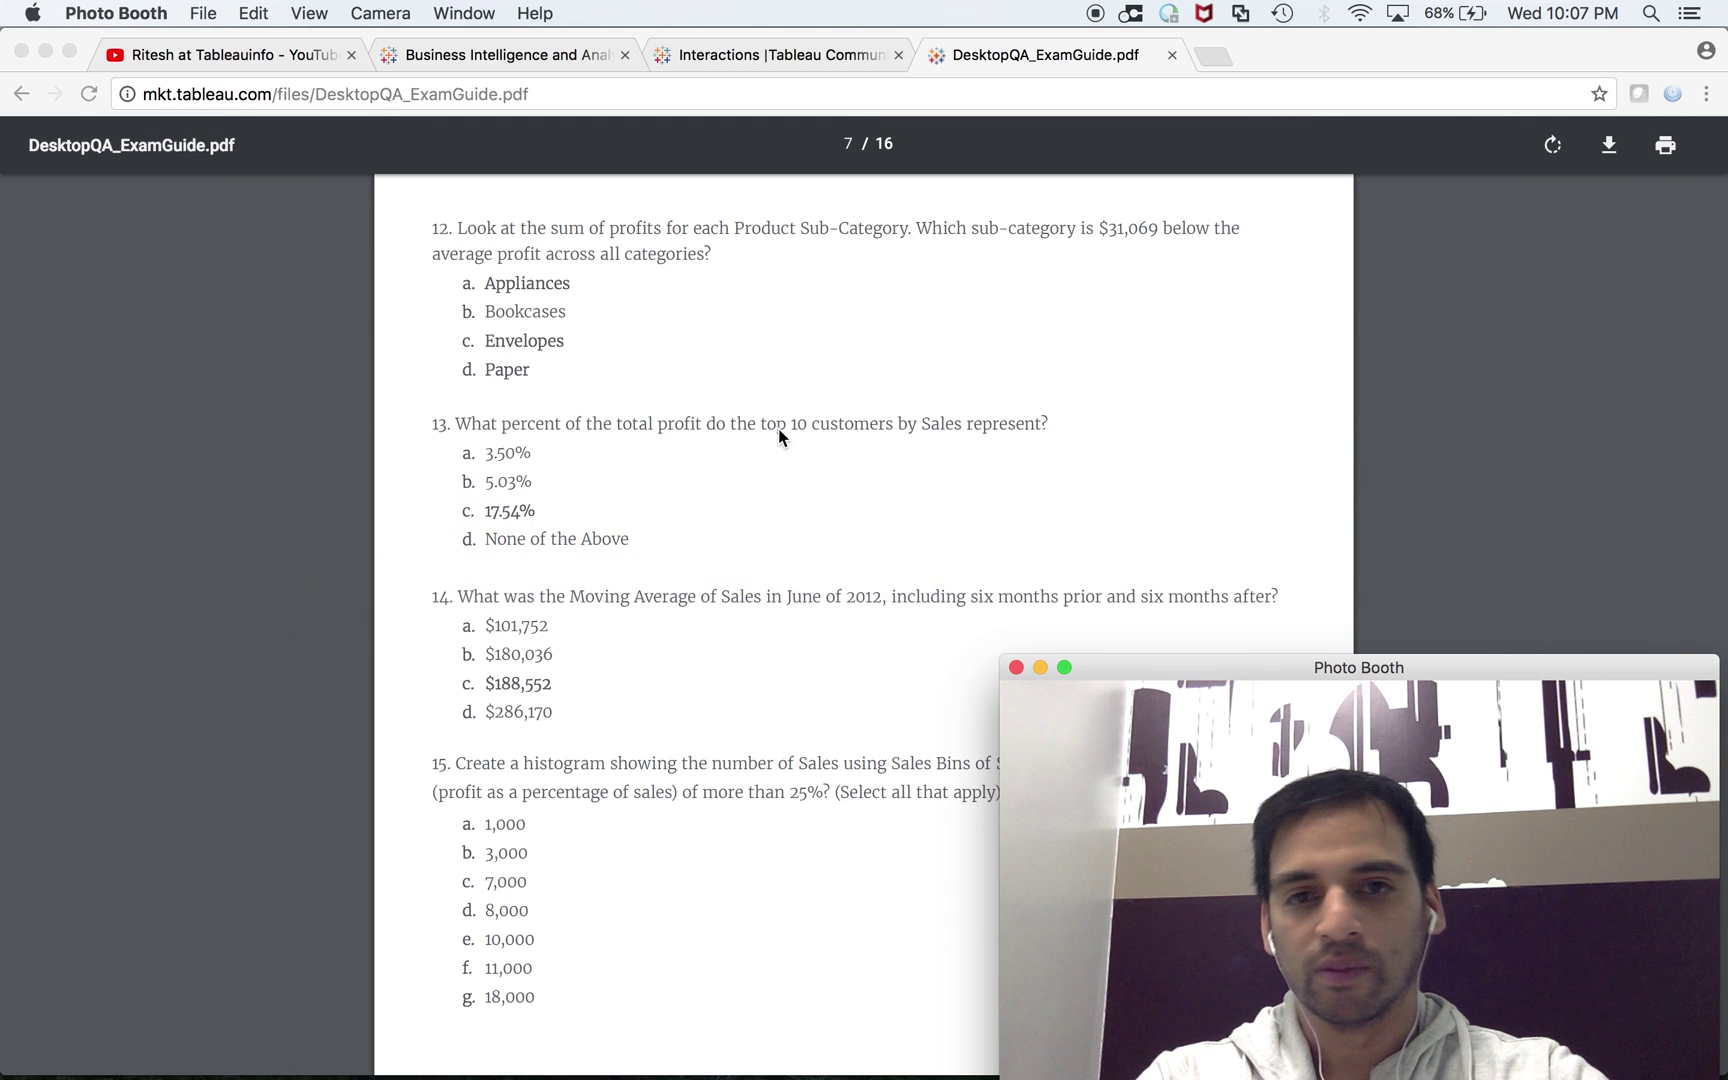
Switch to Tableau, clear the "prod" field search, and place Customer Name on Rows
{"action": "key", "text": "super+Tab"}
{"action": "key", "text": "Tab"}
{"action": "left_click", "coordinate": [52, 230]}
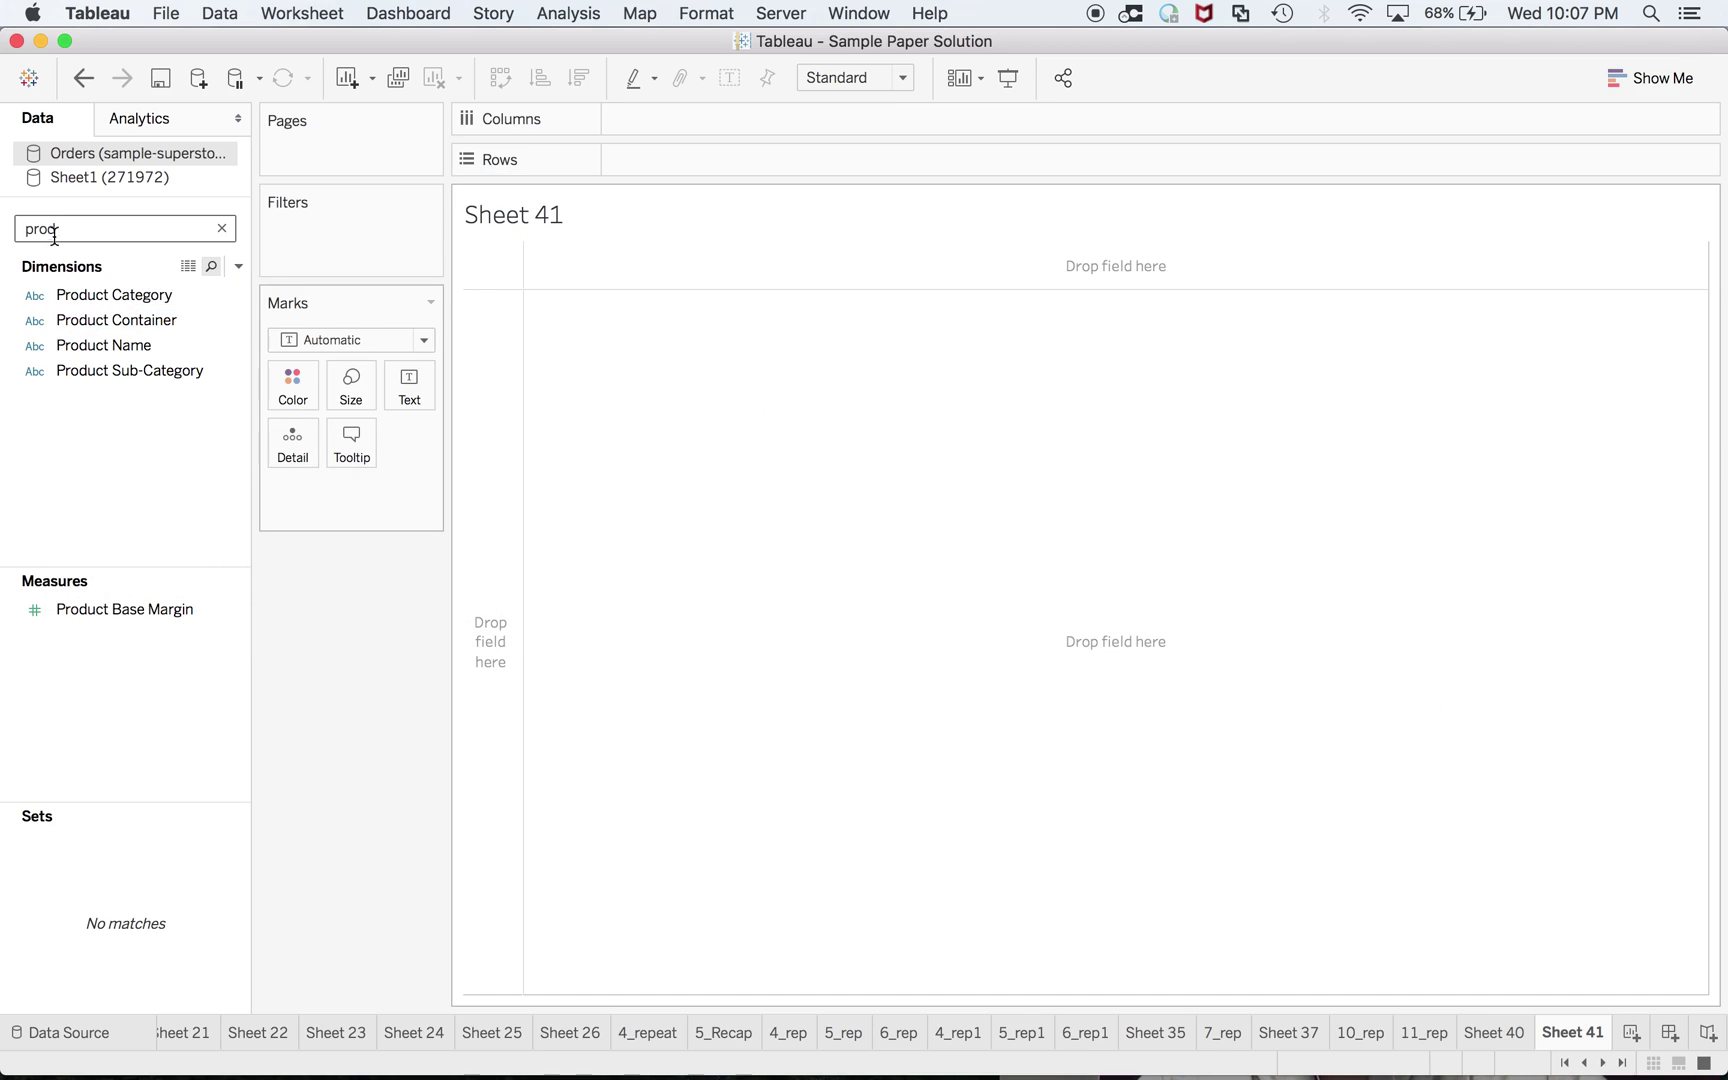
{"action": "key", "text": "Escape"}
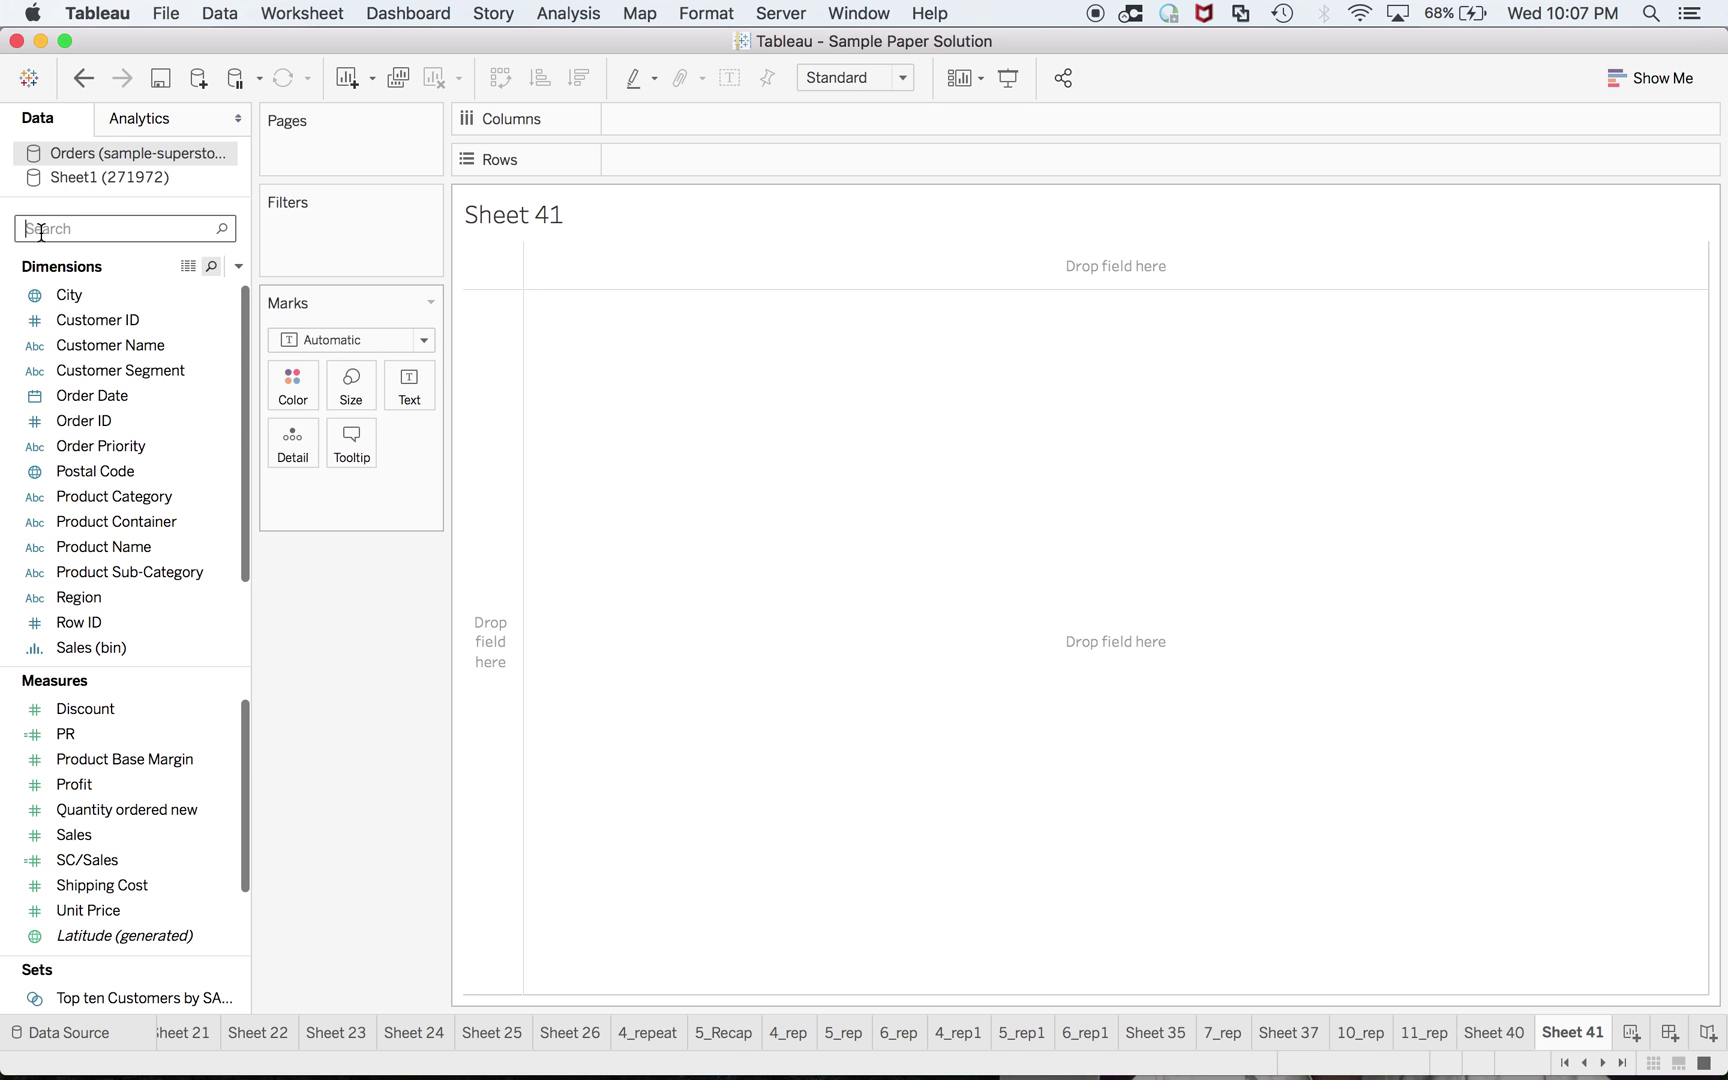
{"action": "left_click_drag", "start_coordinate": [137, 355], "coordinate": [660, 160]}
{"action": "left_click", "coordinate": [764, 162]}
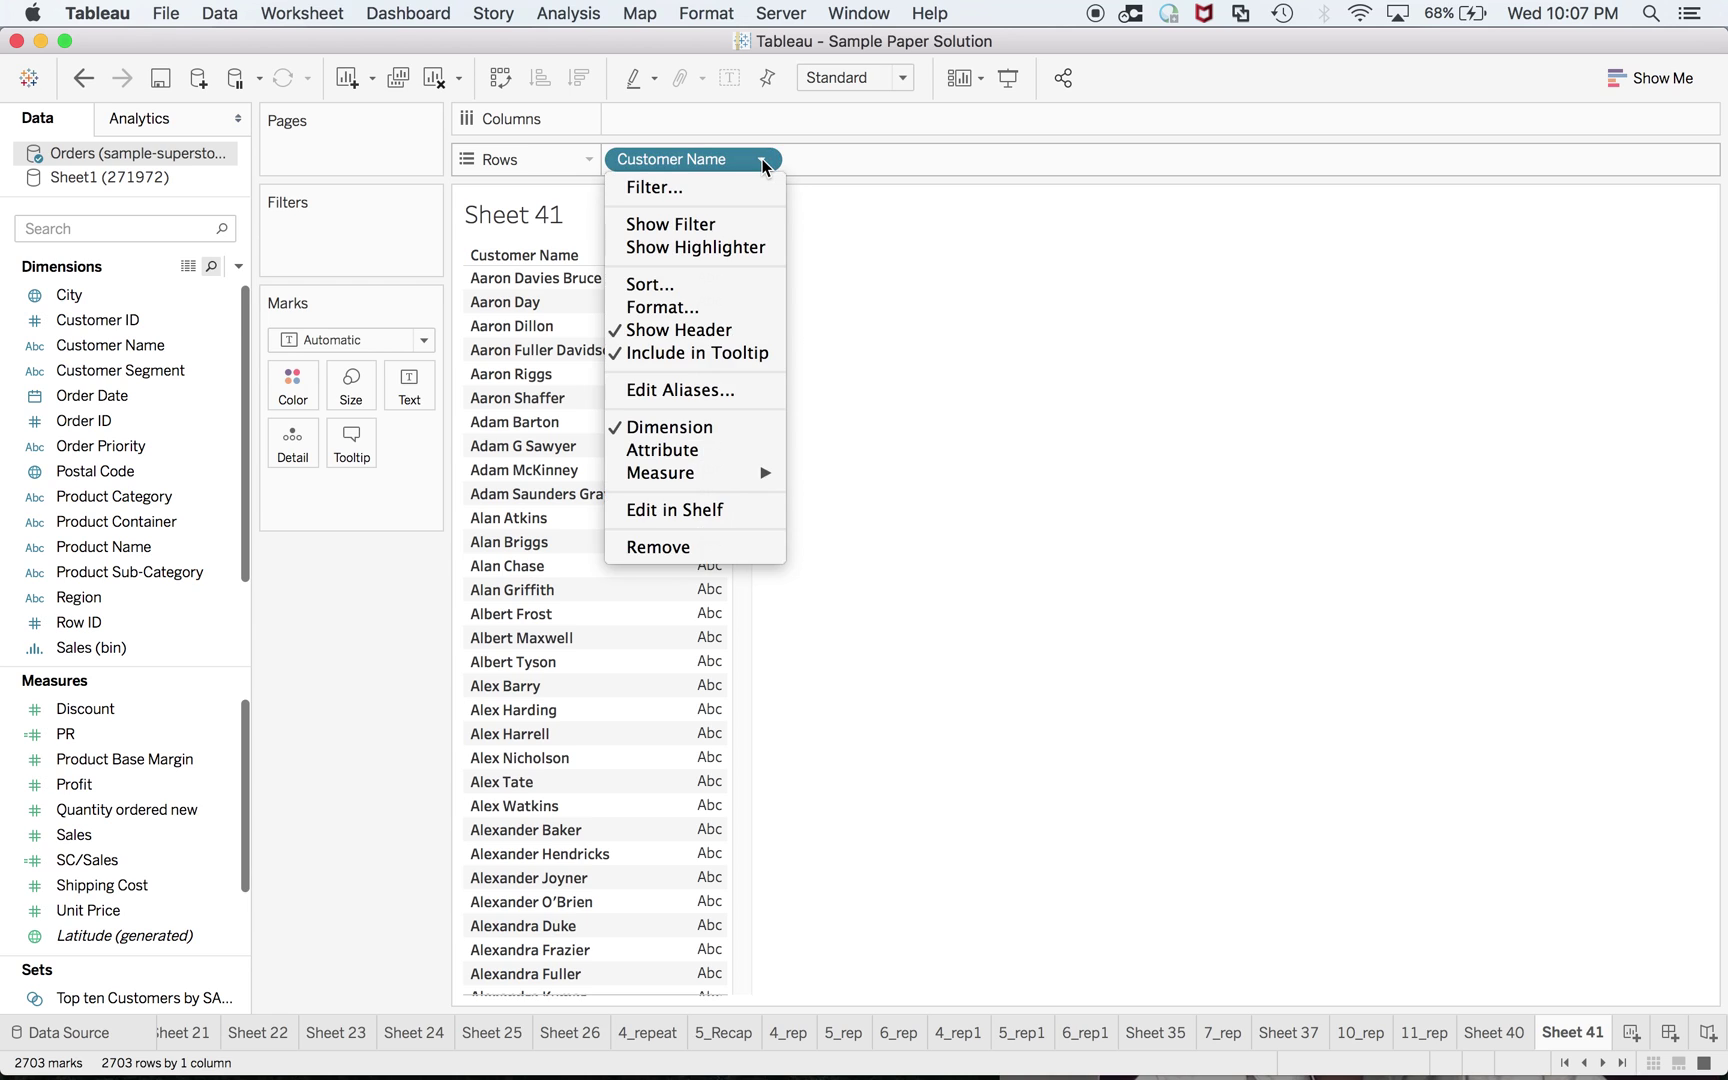
{"action": "key", "text": "Escape"}
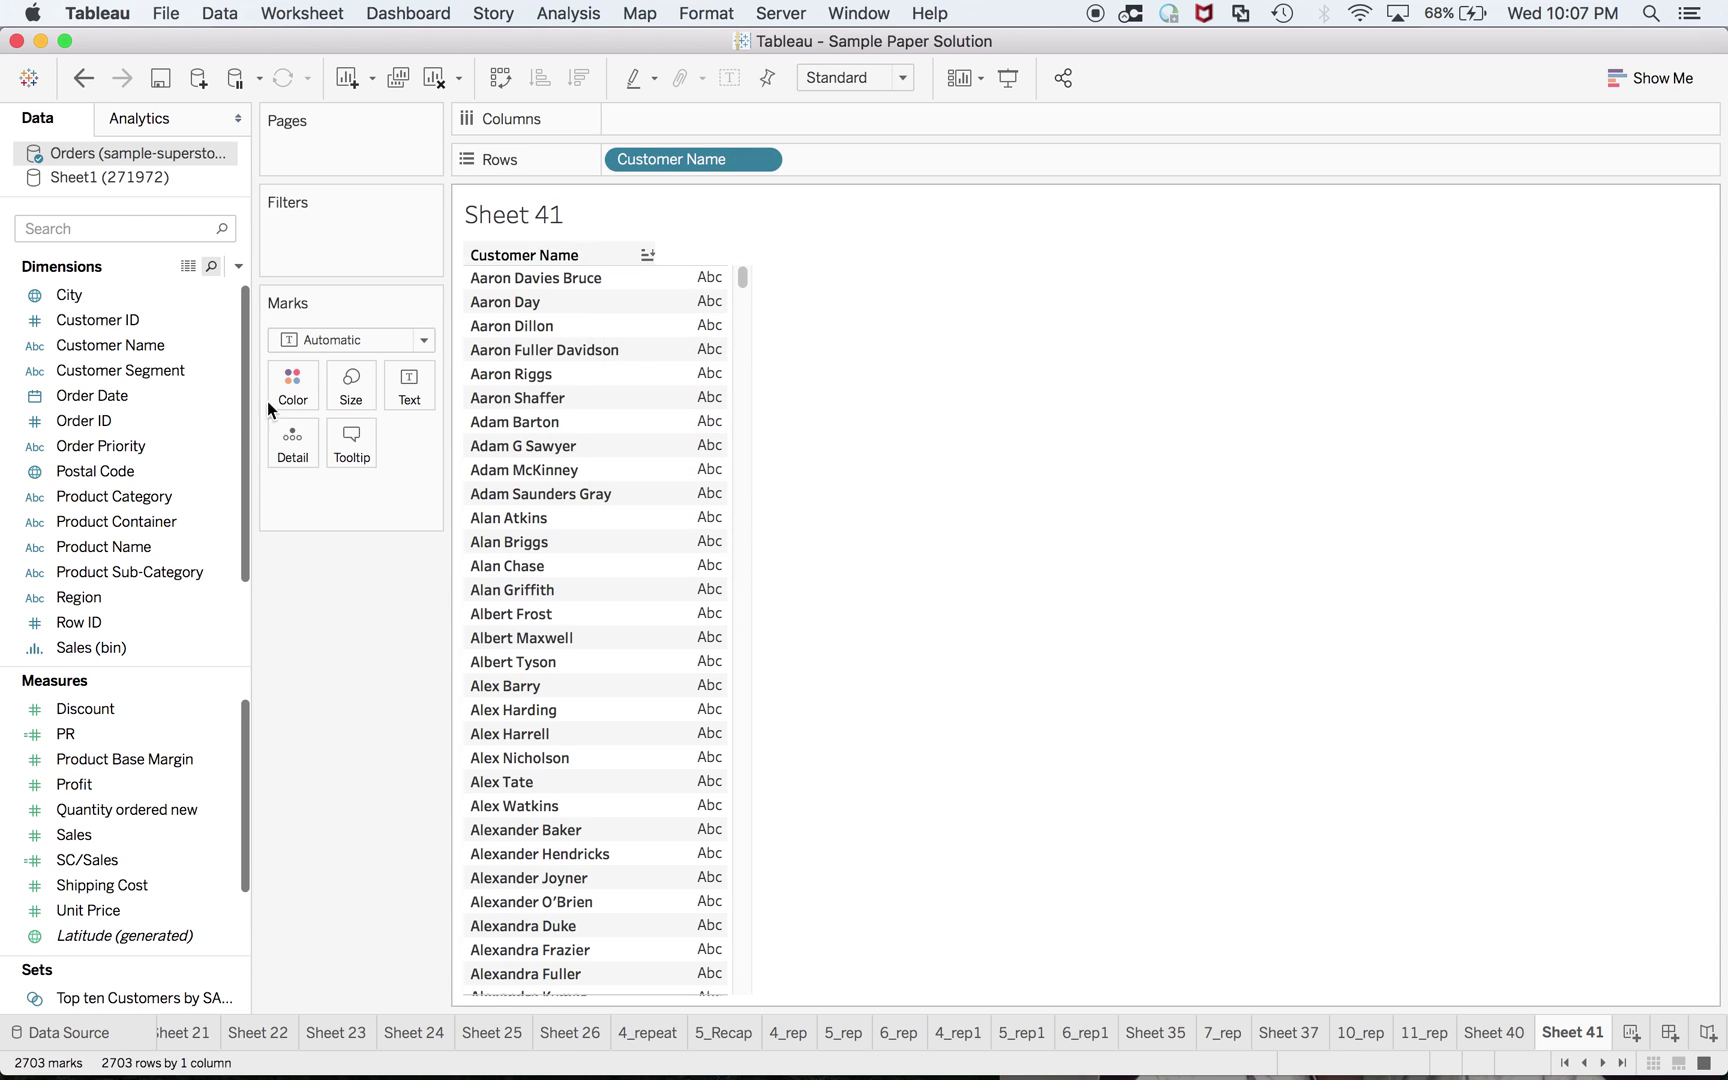
{"action": "right_click", "coordinate": [140, 345]}
{"action": "mouse_move", "coordinate": [320, 520]}
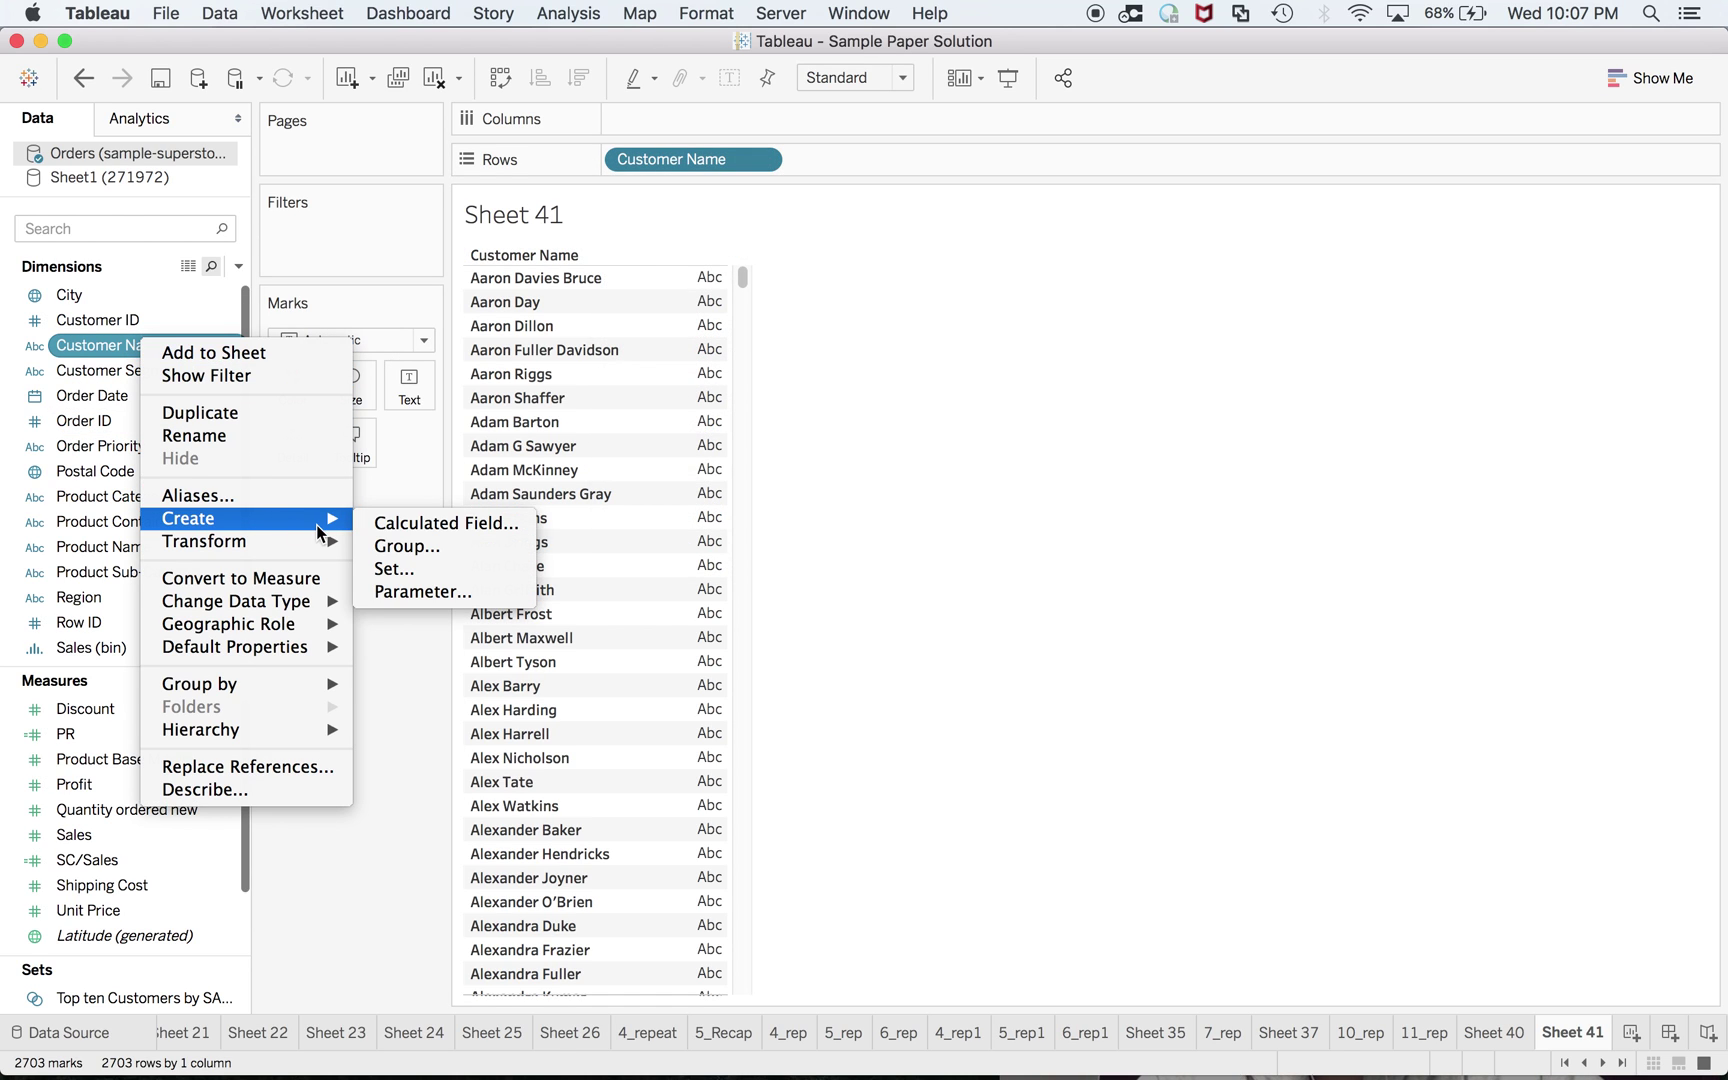
{"action": "left_click", "coordinate": [404, 568]}
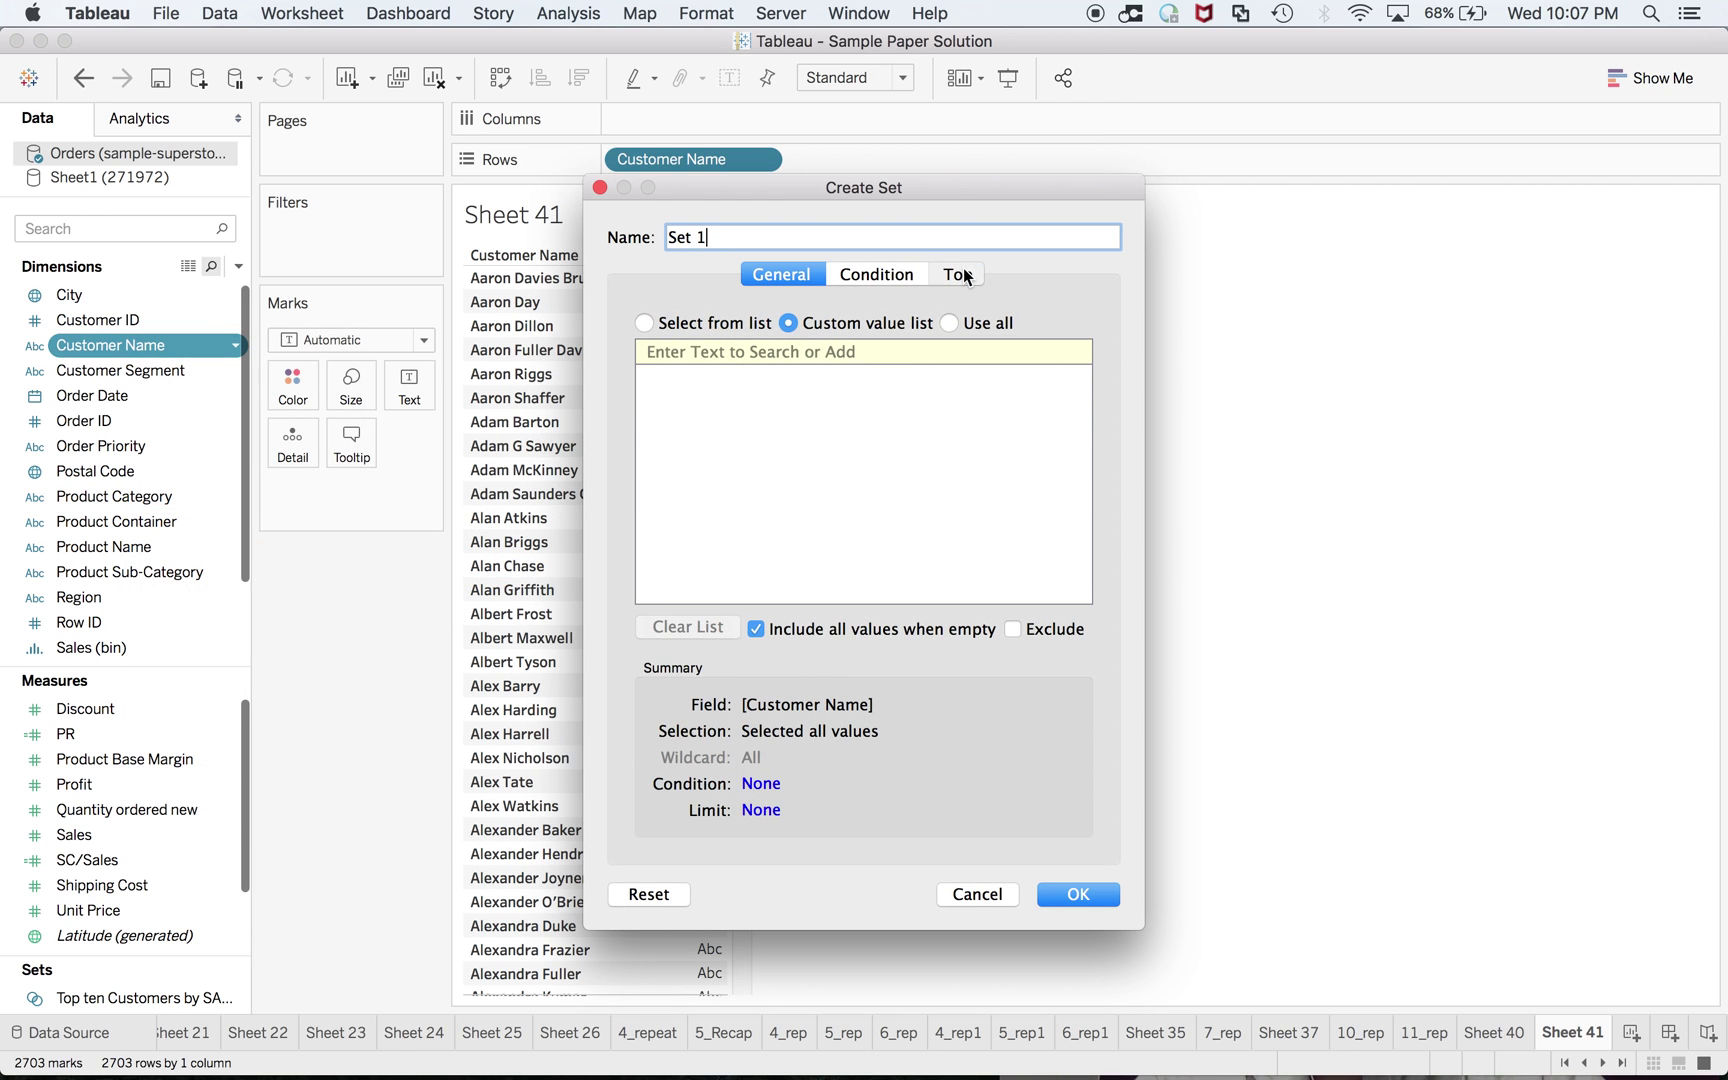
{"action": "left_click", "coordinate": [960, 275]}
{"action": "left_click", "coordinate": [645, 340]}
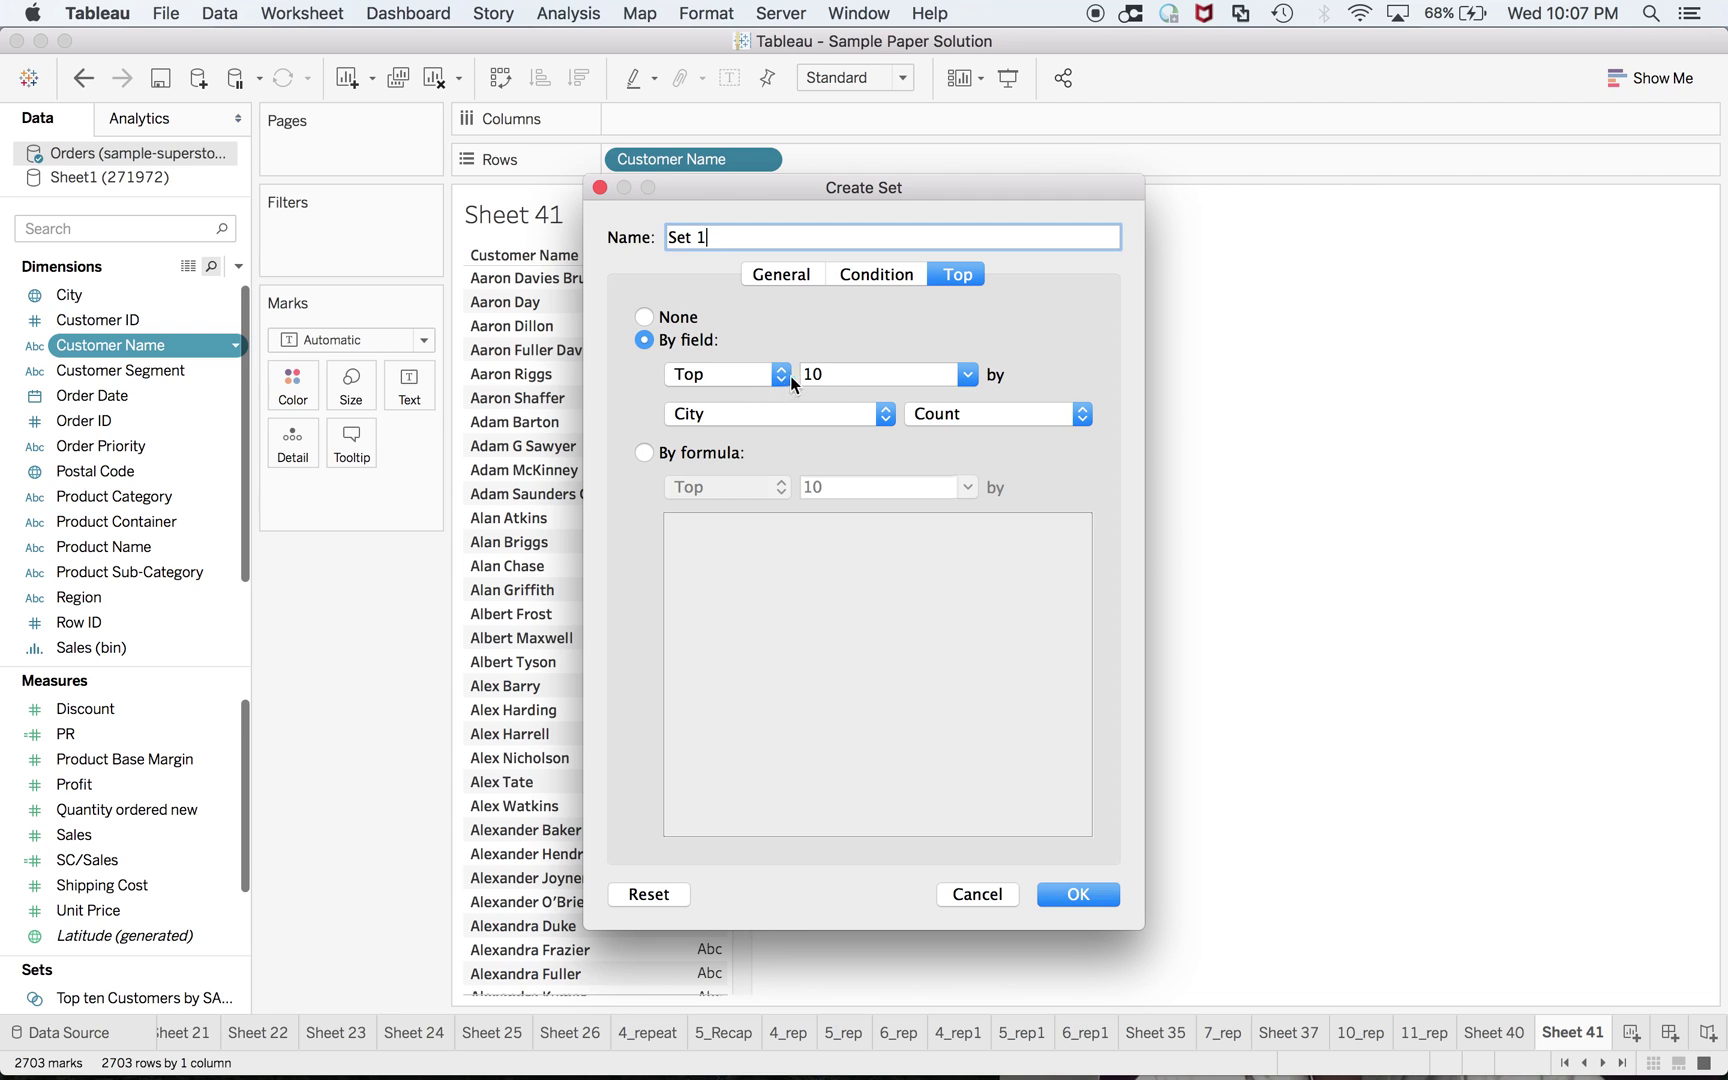
{"action": "left_click", "coordinate": [757, 414]}
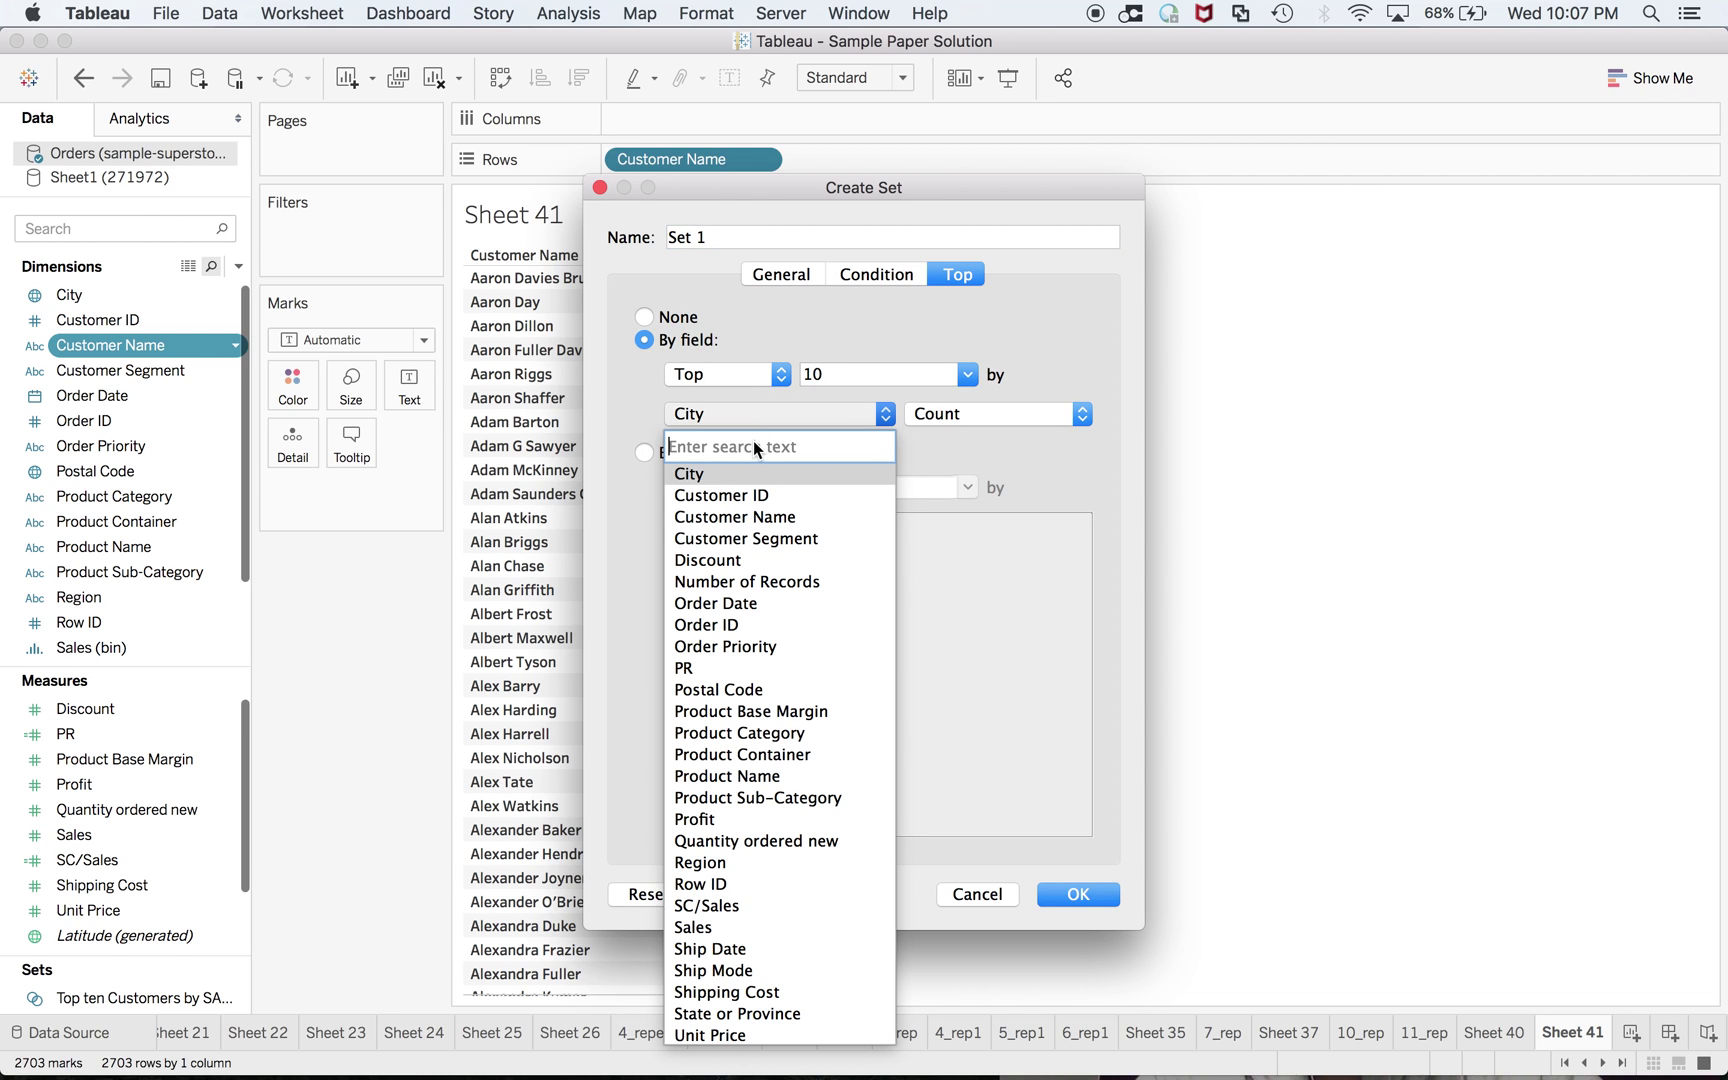
{"action": "type", "text": "sal"}
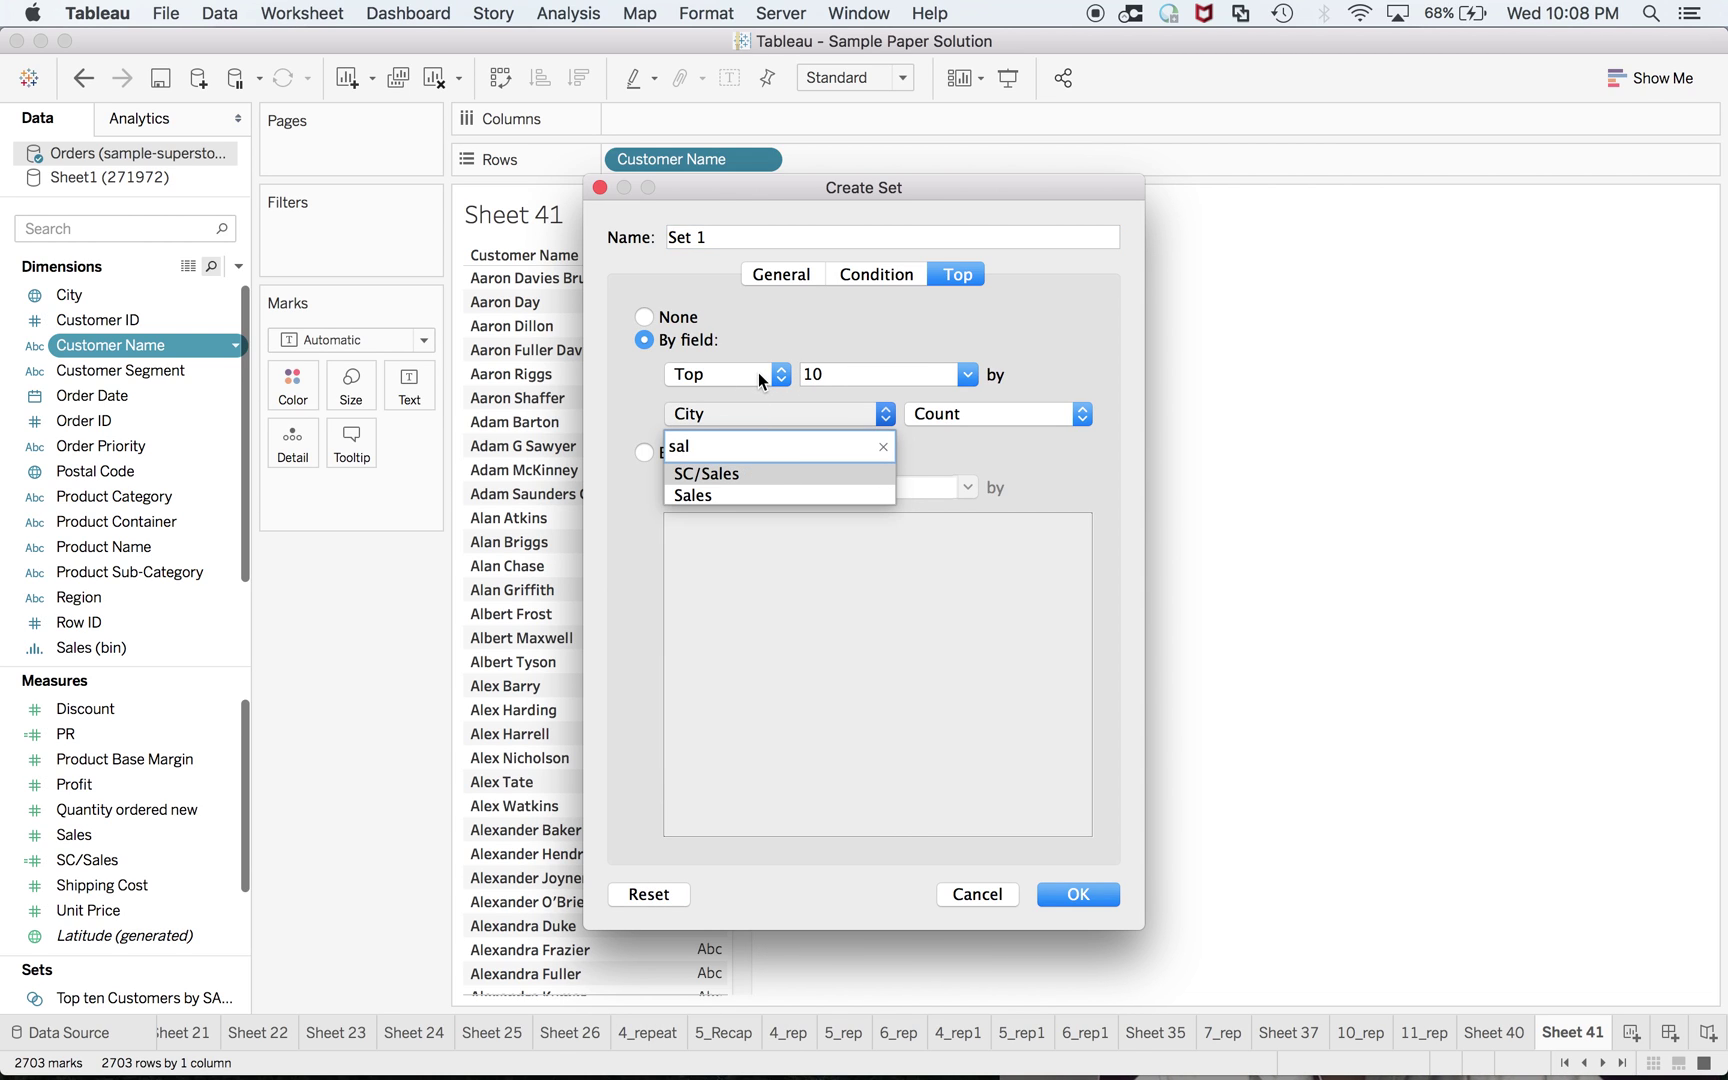
{"action": "key", "text": "Down"}
{"action": "key", "text": "Return"}
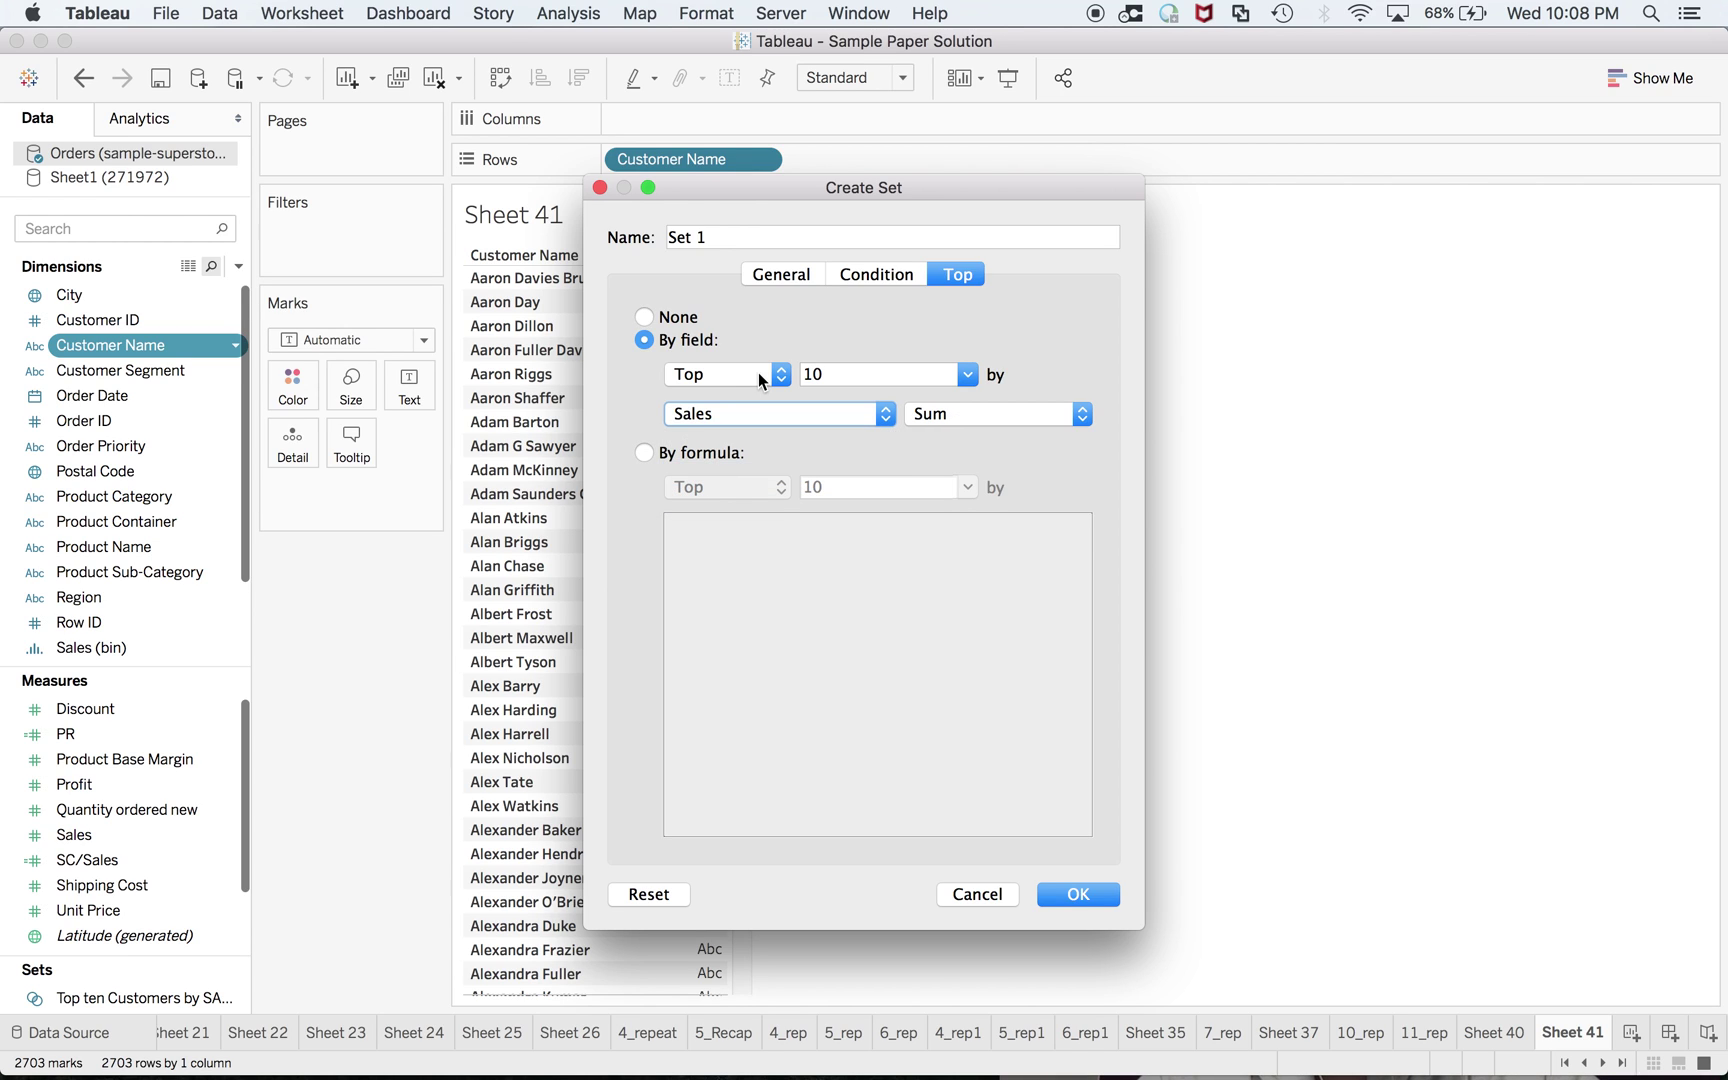
{"action": "left_click", "coordinate": [711, 236]}
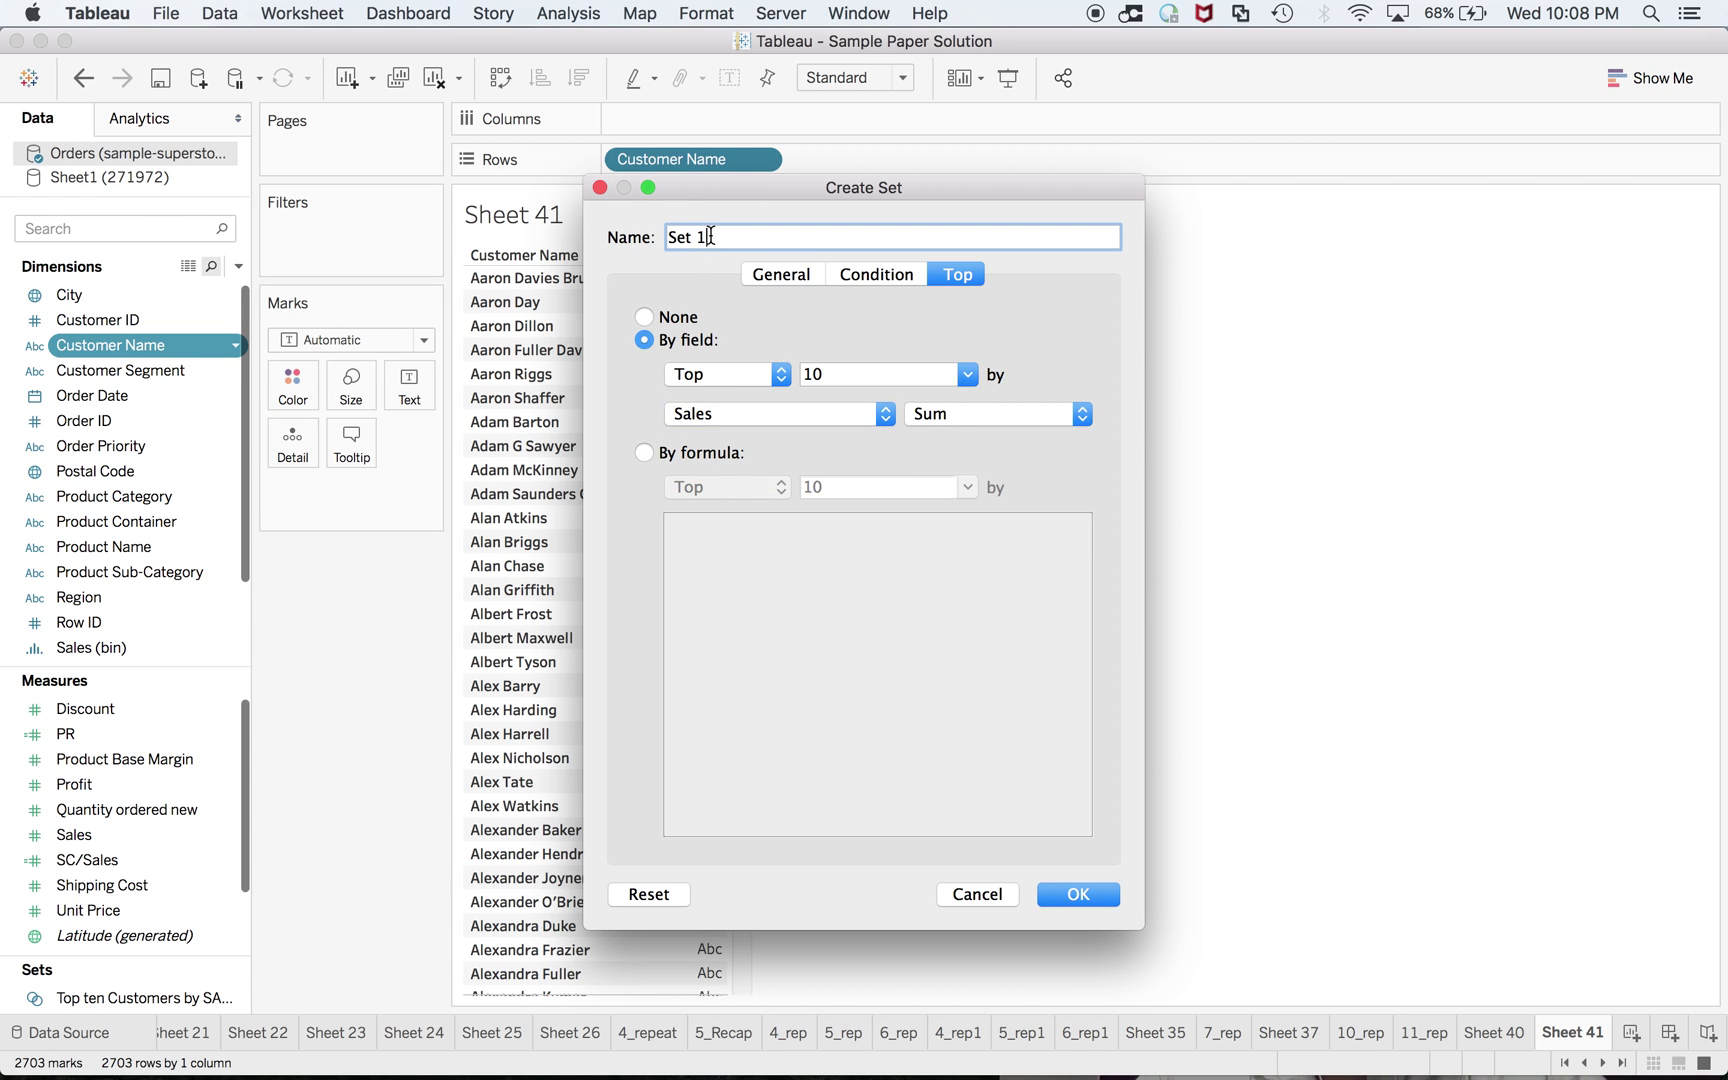
{"action": "left_click", "coordinate": [979, 894]}
Check the Top definition of the existing set Top ten Customers by SALES and close its editor
{"action": "left_click", "coordinate": [161, 998]}
{"action": "right_click", "coordinate": [161, 1000]}
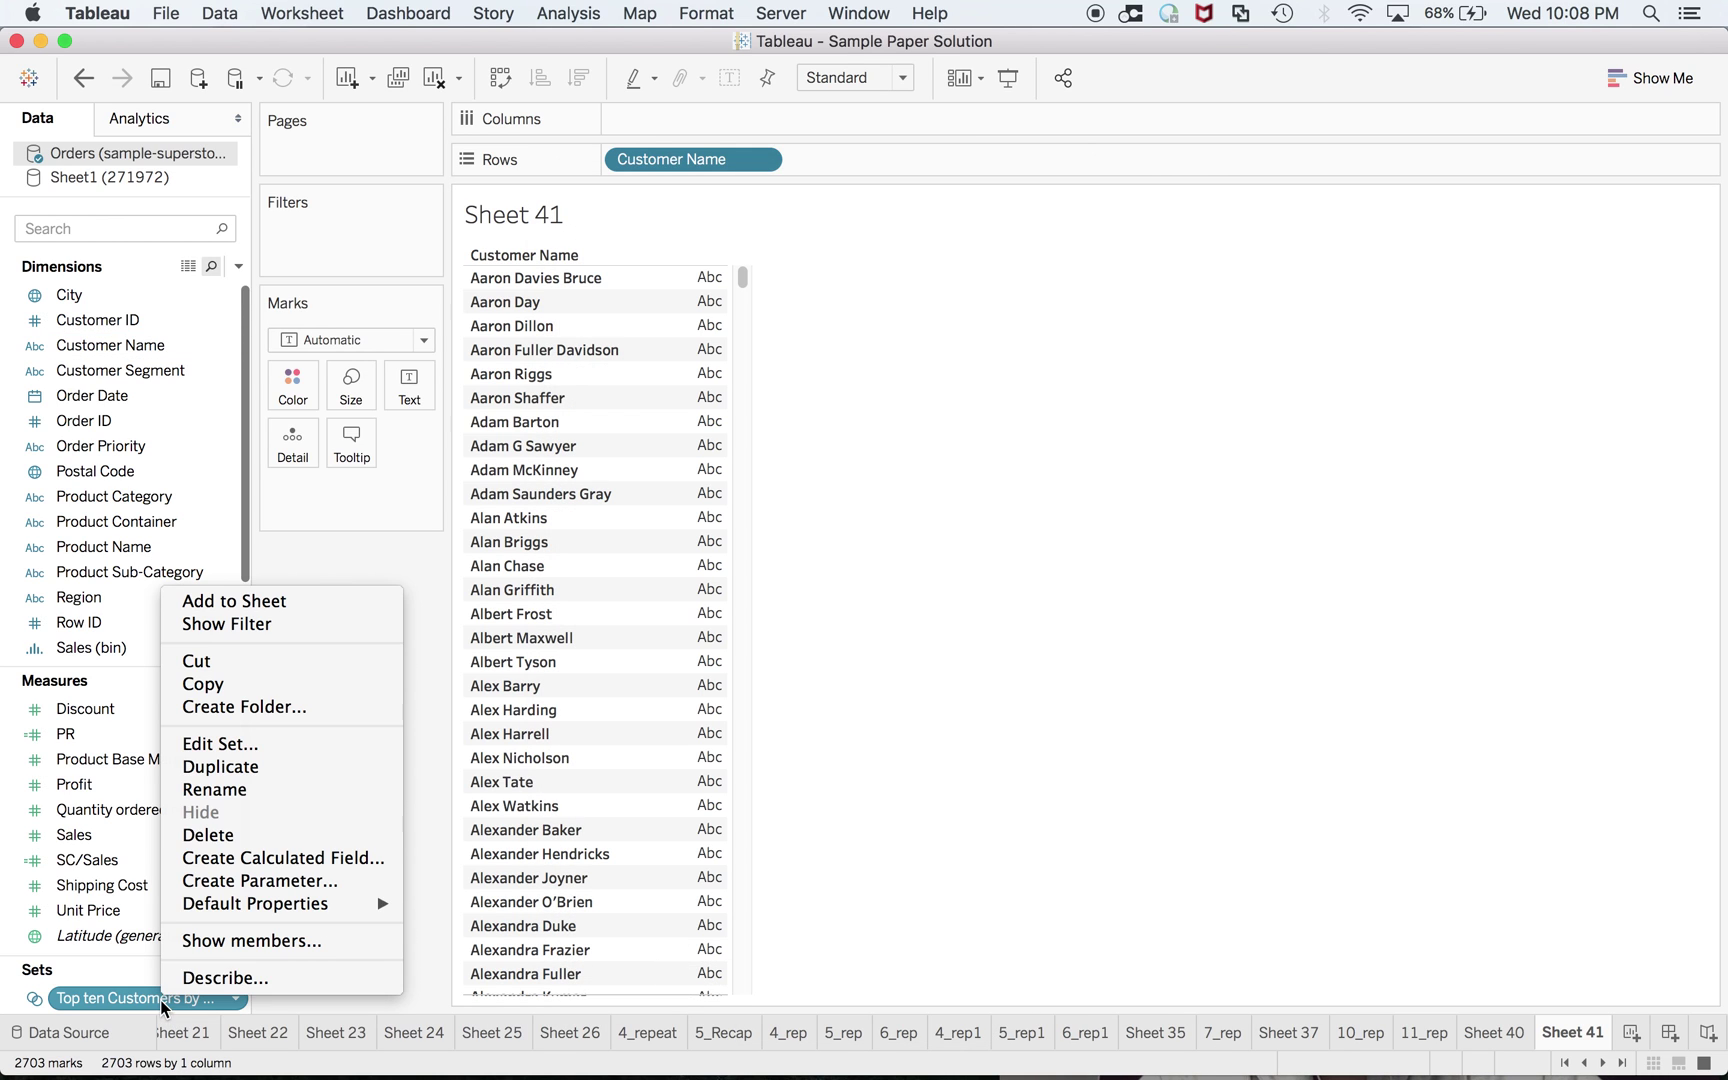
{"action": "left_click", "coordinate": [211, 742]}
{"action": "left_click", "coordinate": [960, 276]}
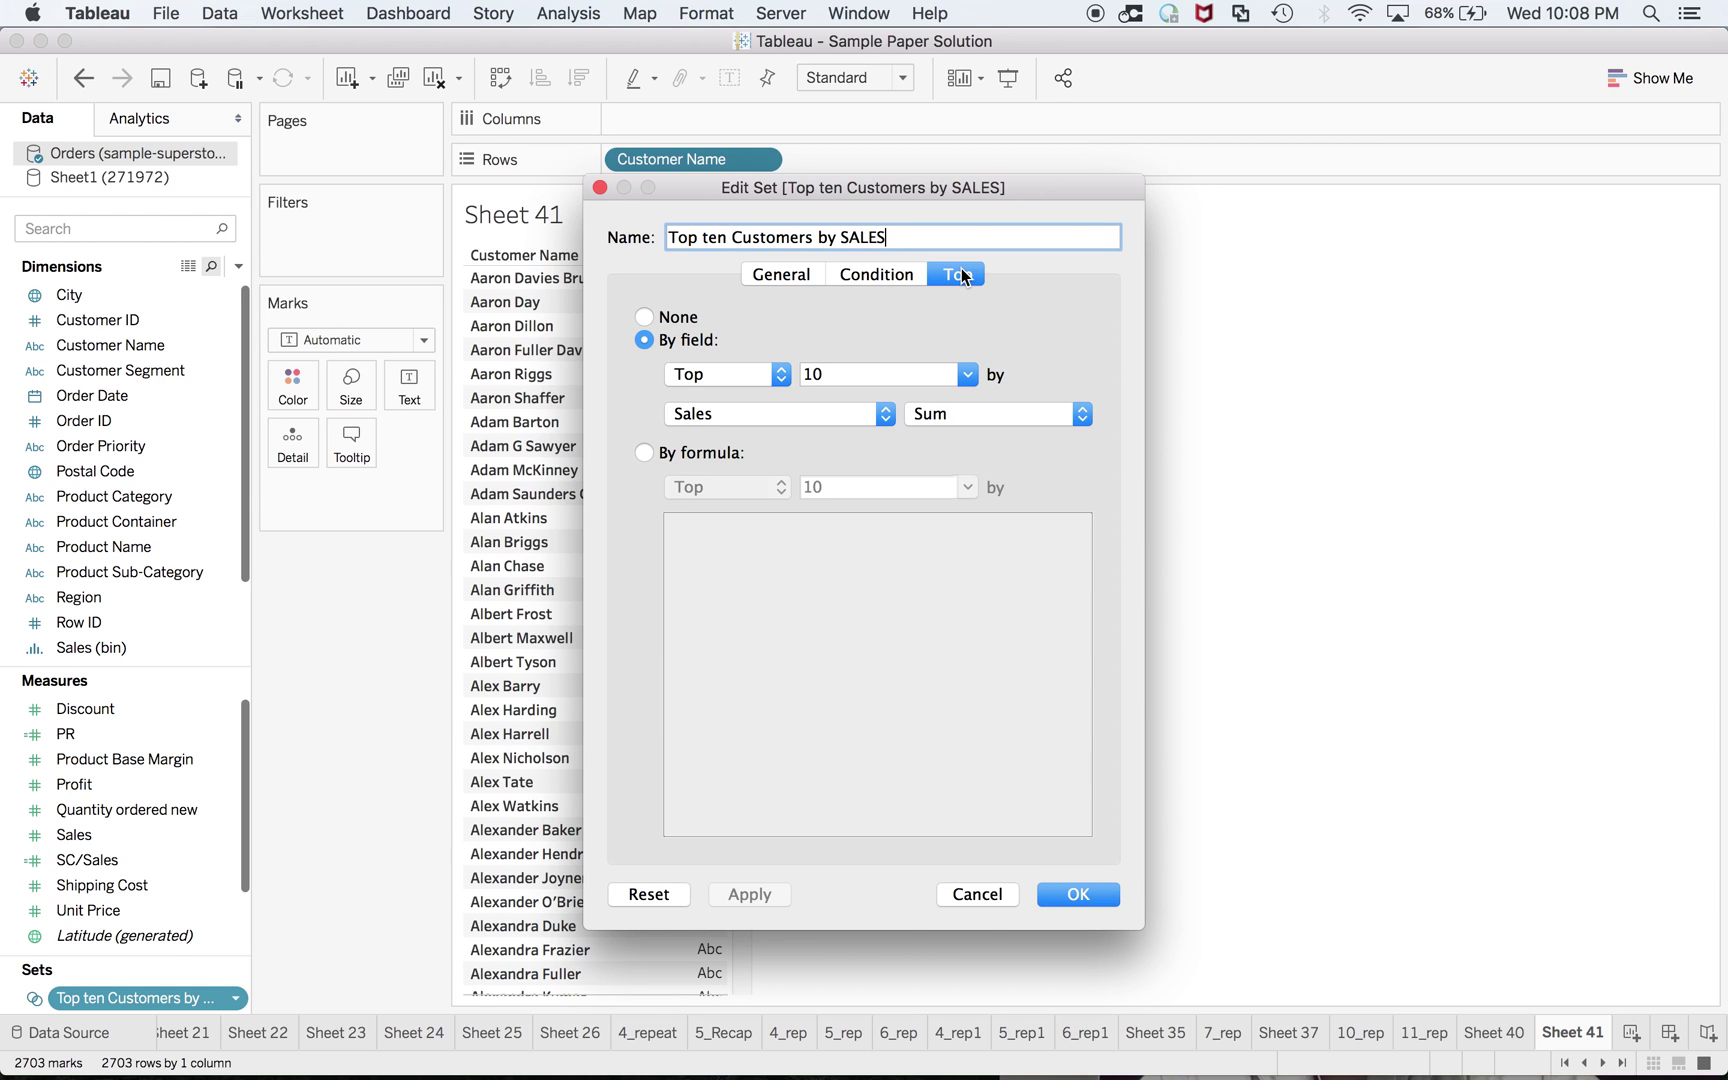
{"action": "left_click", "coordinate": [1078, 894]}
Place the Top ten Customers by SALES set on Columns and remove Customer Name from Rows
{"action": "left_click_drag", "start_coordinate": [148, 999], "coordinate": [701, 117]}
{"action": "left_click", "coordinate": [768, 159]}
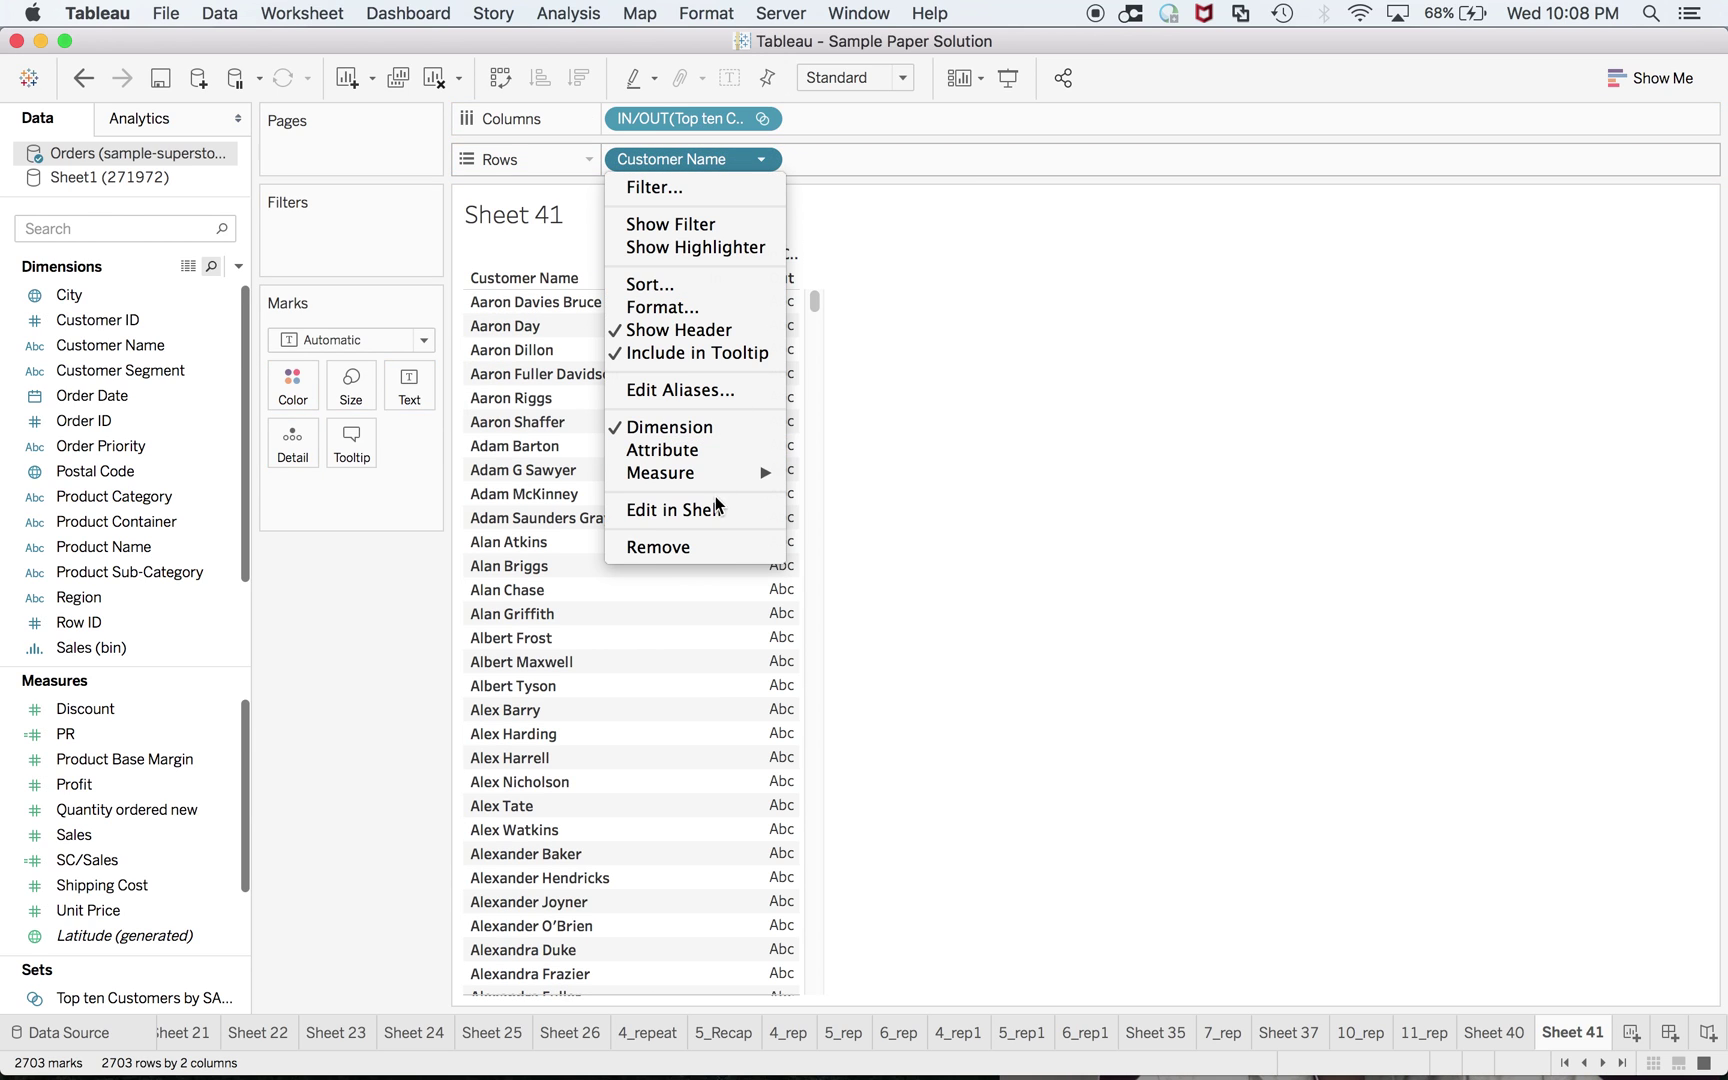
{"action": "left_click", "coordinate": [690, 545]}
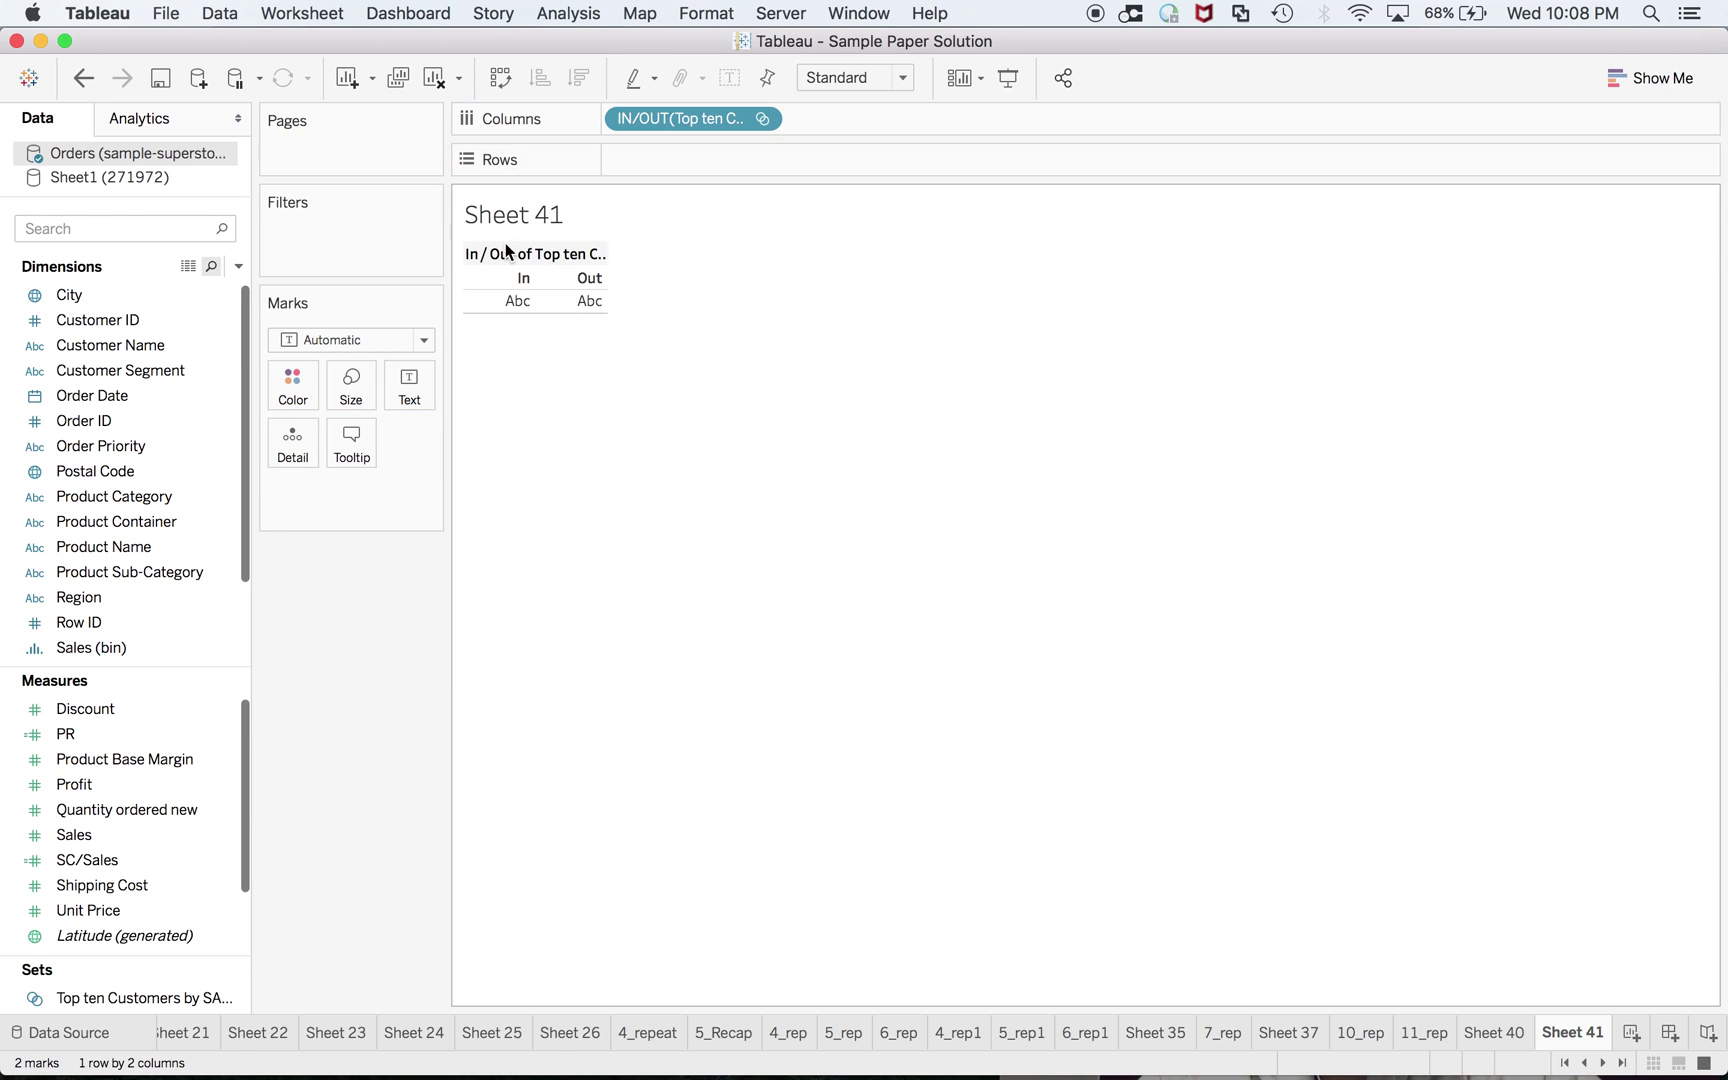
Add the sum of Sales to the view as text and widen the In and Out columns
{"action": "double_click", "coordinate": [99, 834]}
{"action": "mouse_move", "coordinate": [556, 306]}
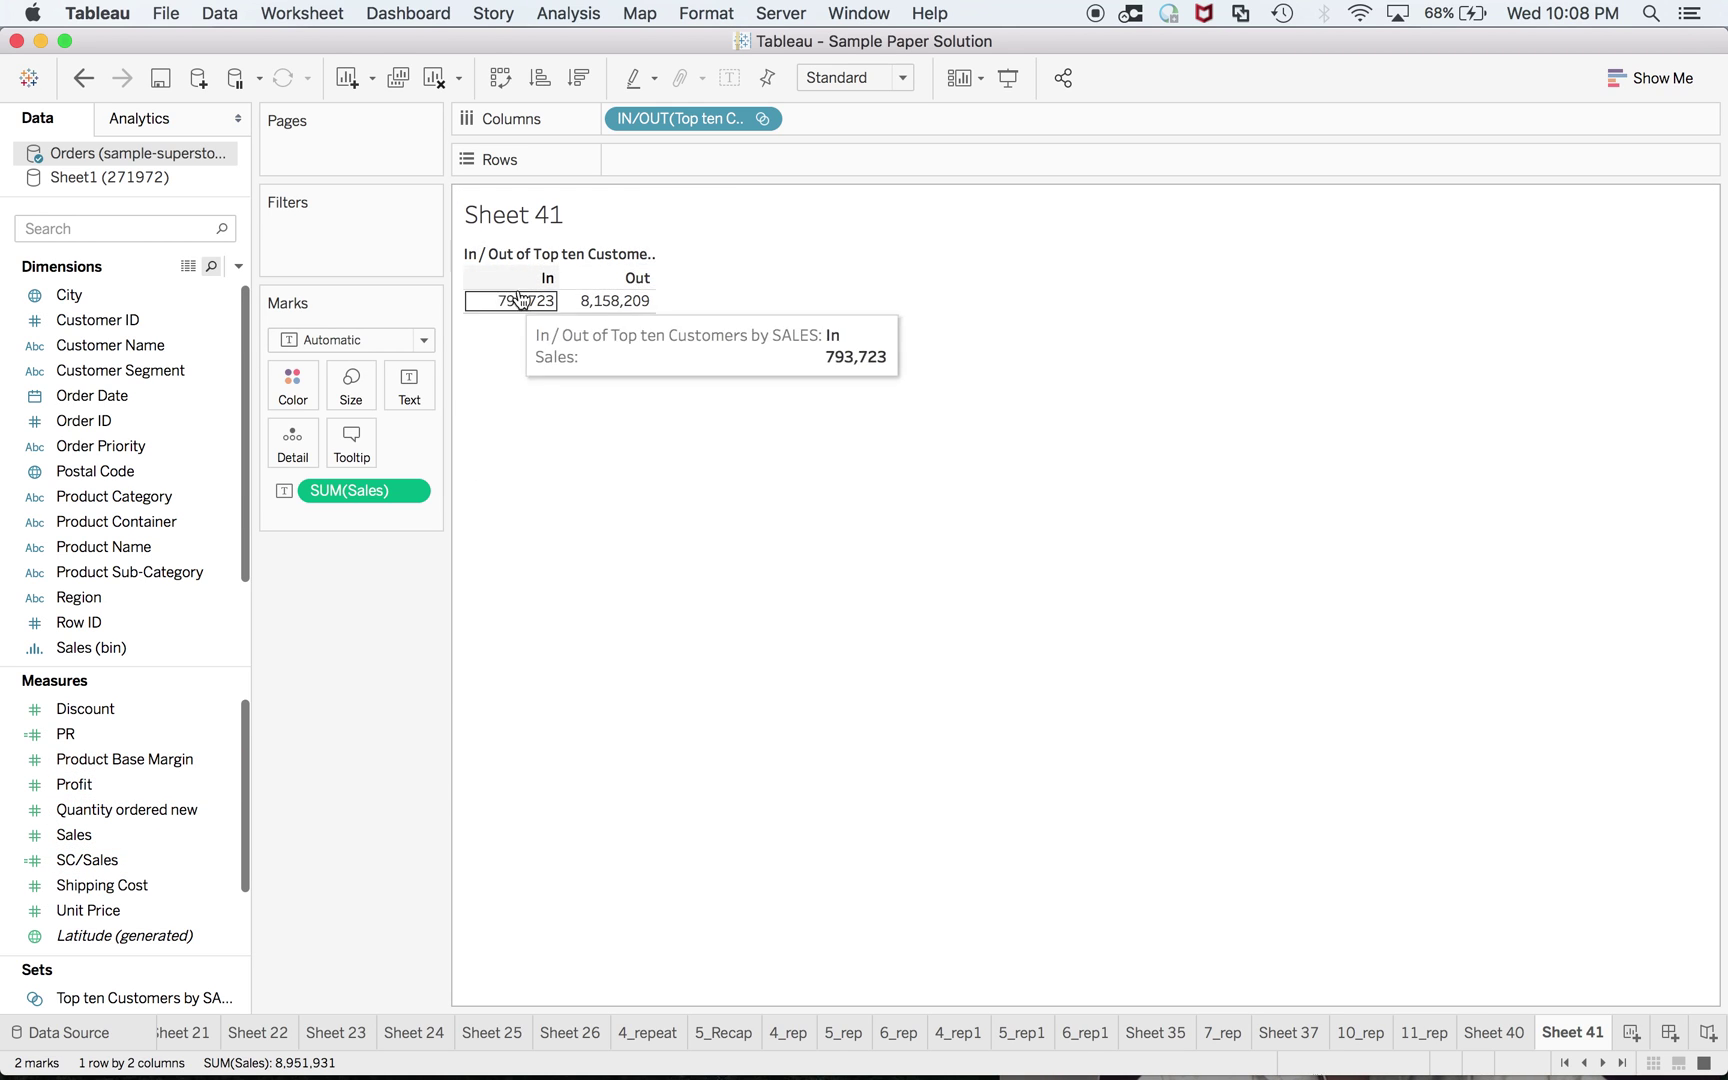
{"action": "mouse_move", "coordinate": [655, 319]}
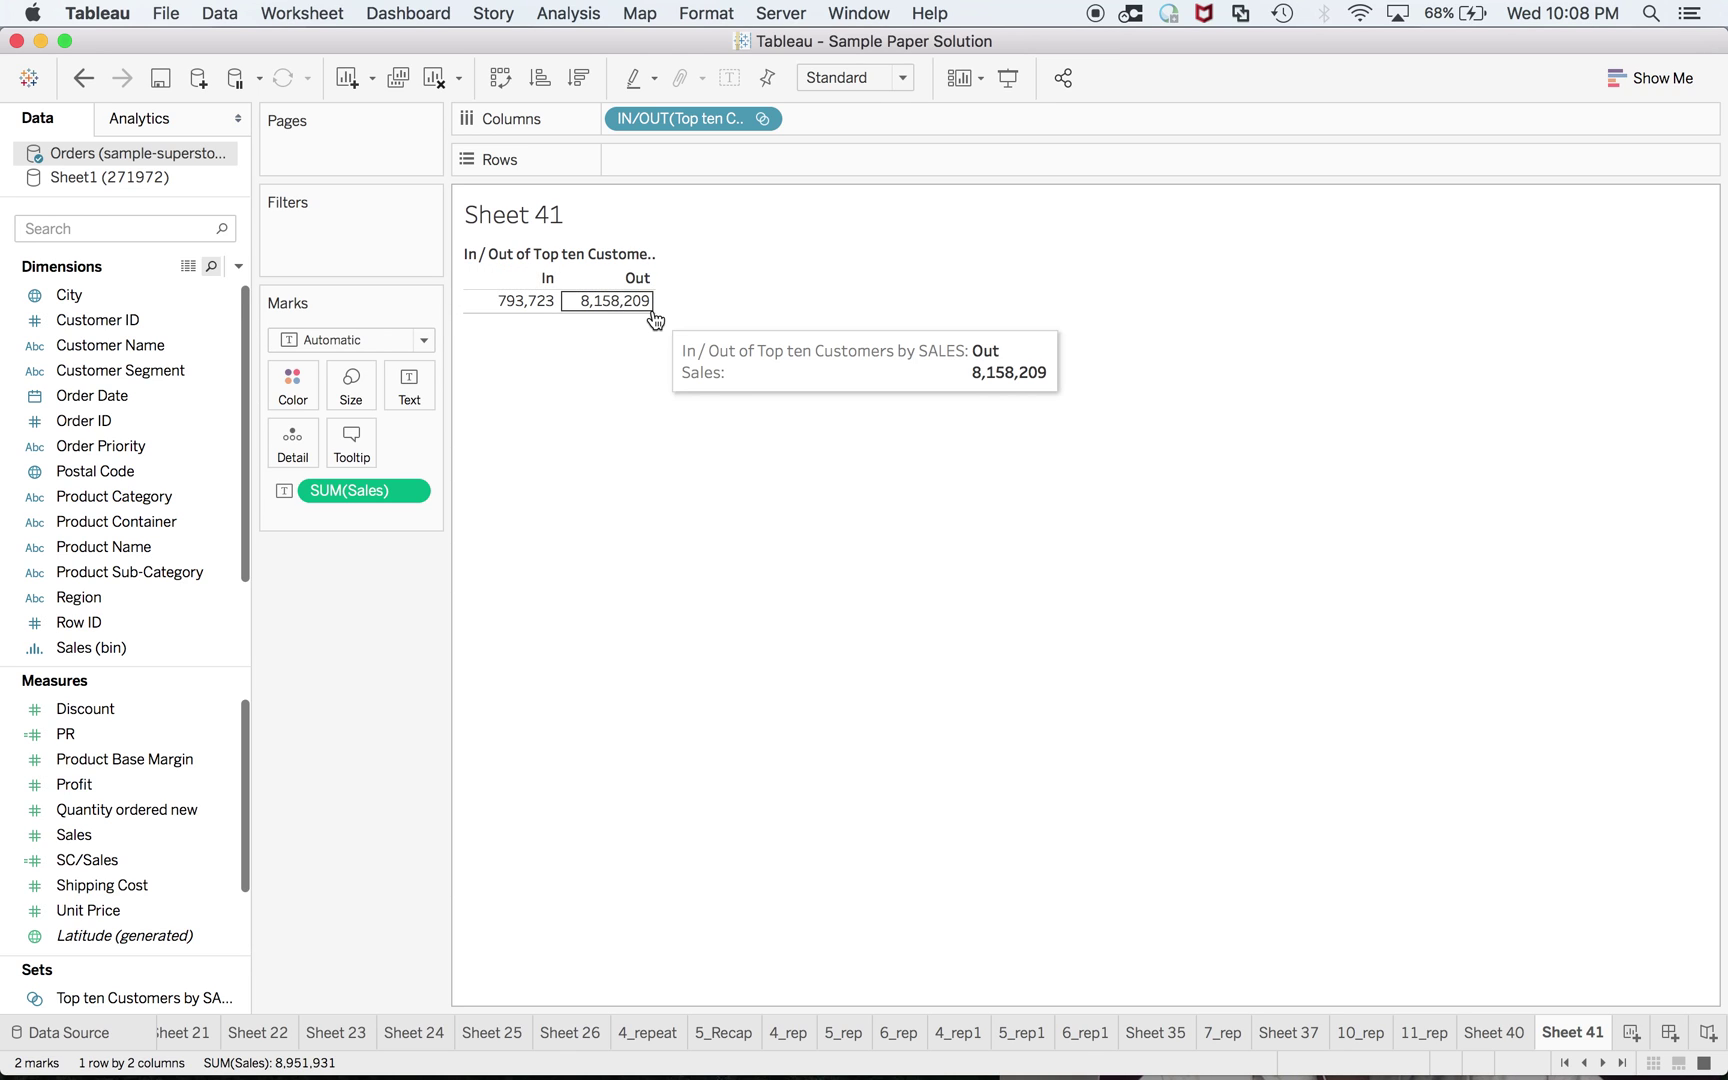
{"action": "left_click_drag", "start_coordinate": [655, 303], "coordinate": [703, 312]}
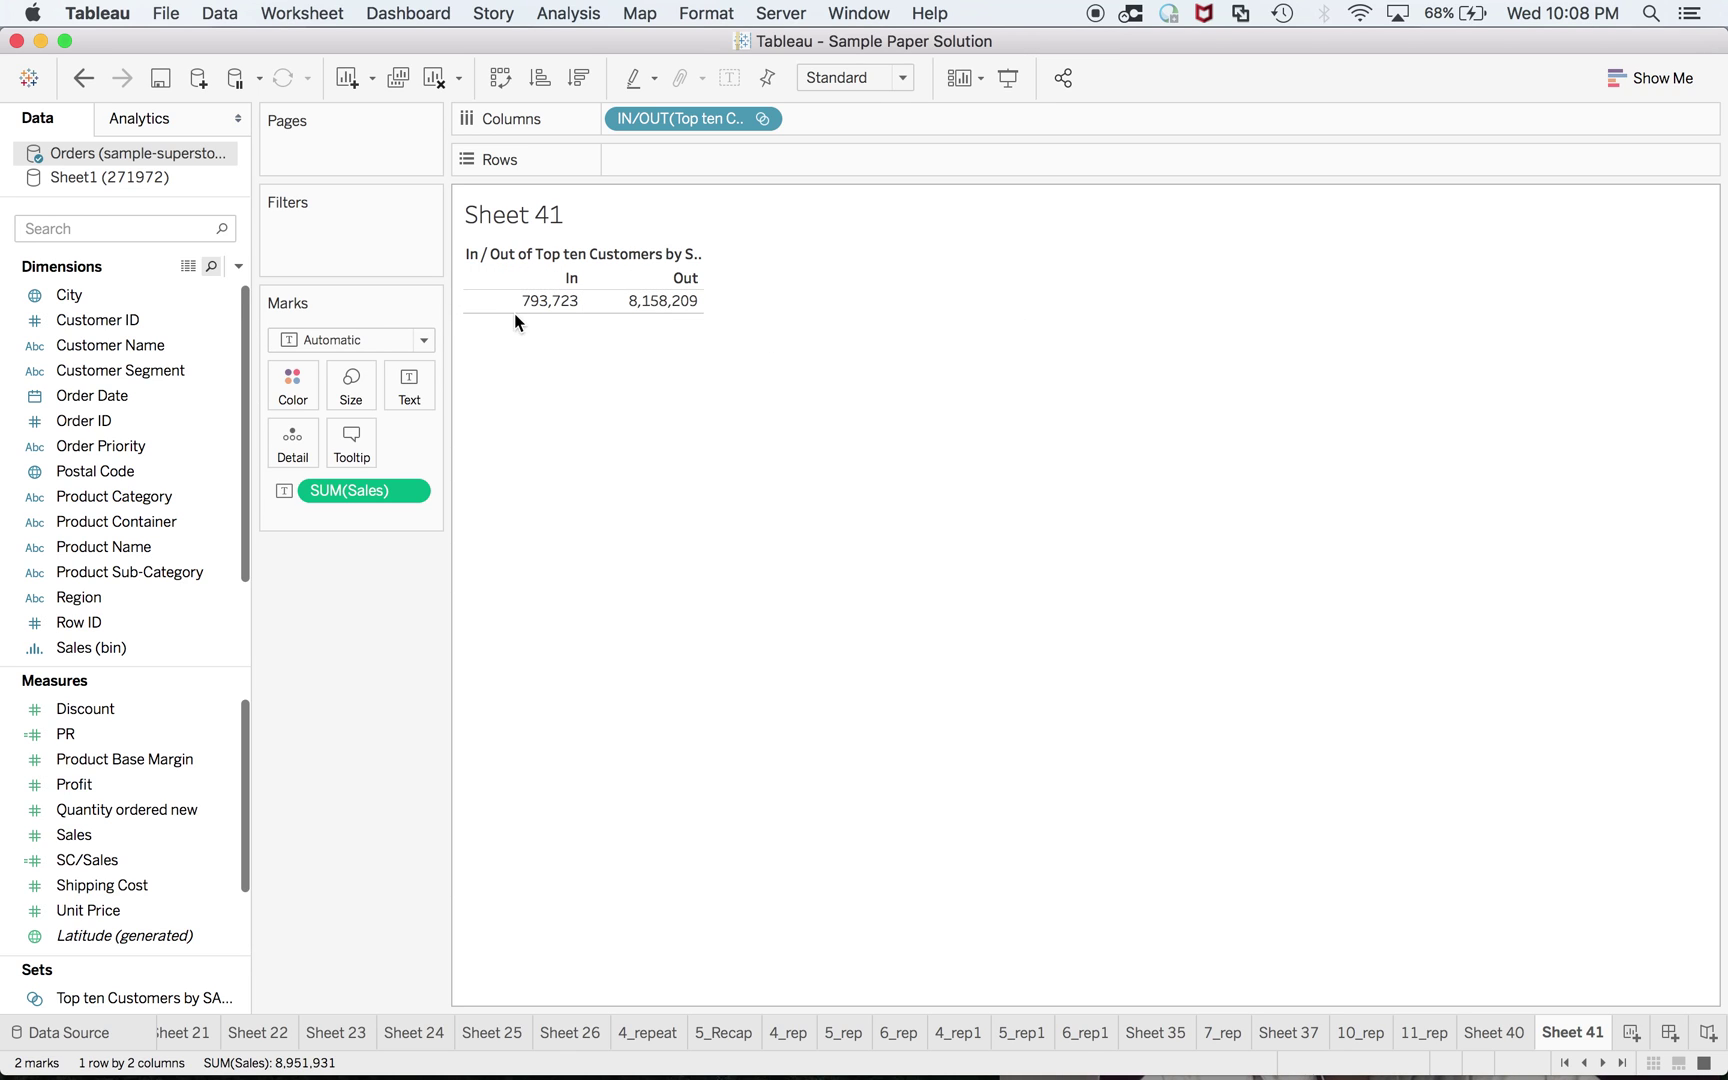
Apply the Percent of Total quick table calculation to SUM(Sales)
{"action": "left_click", "coordinate": [410, 491]}
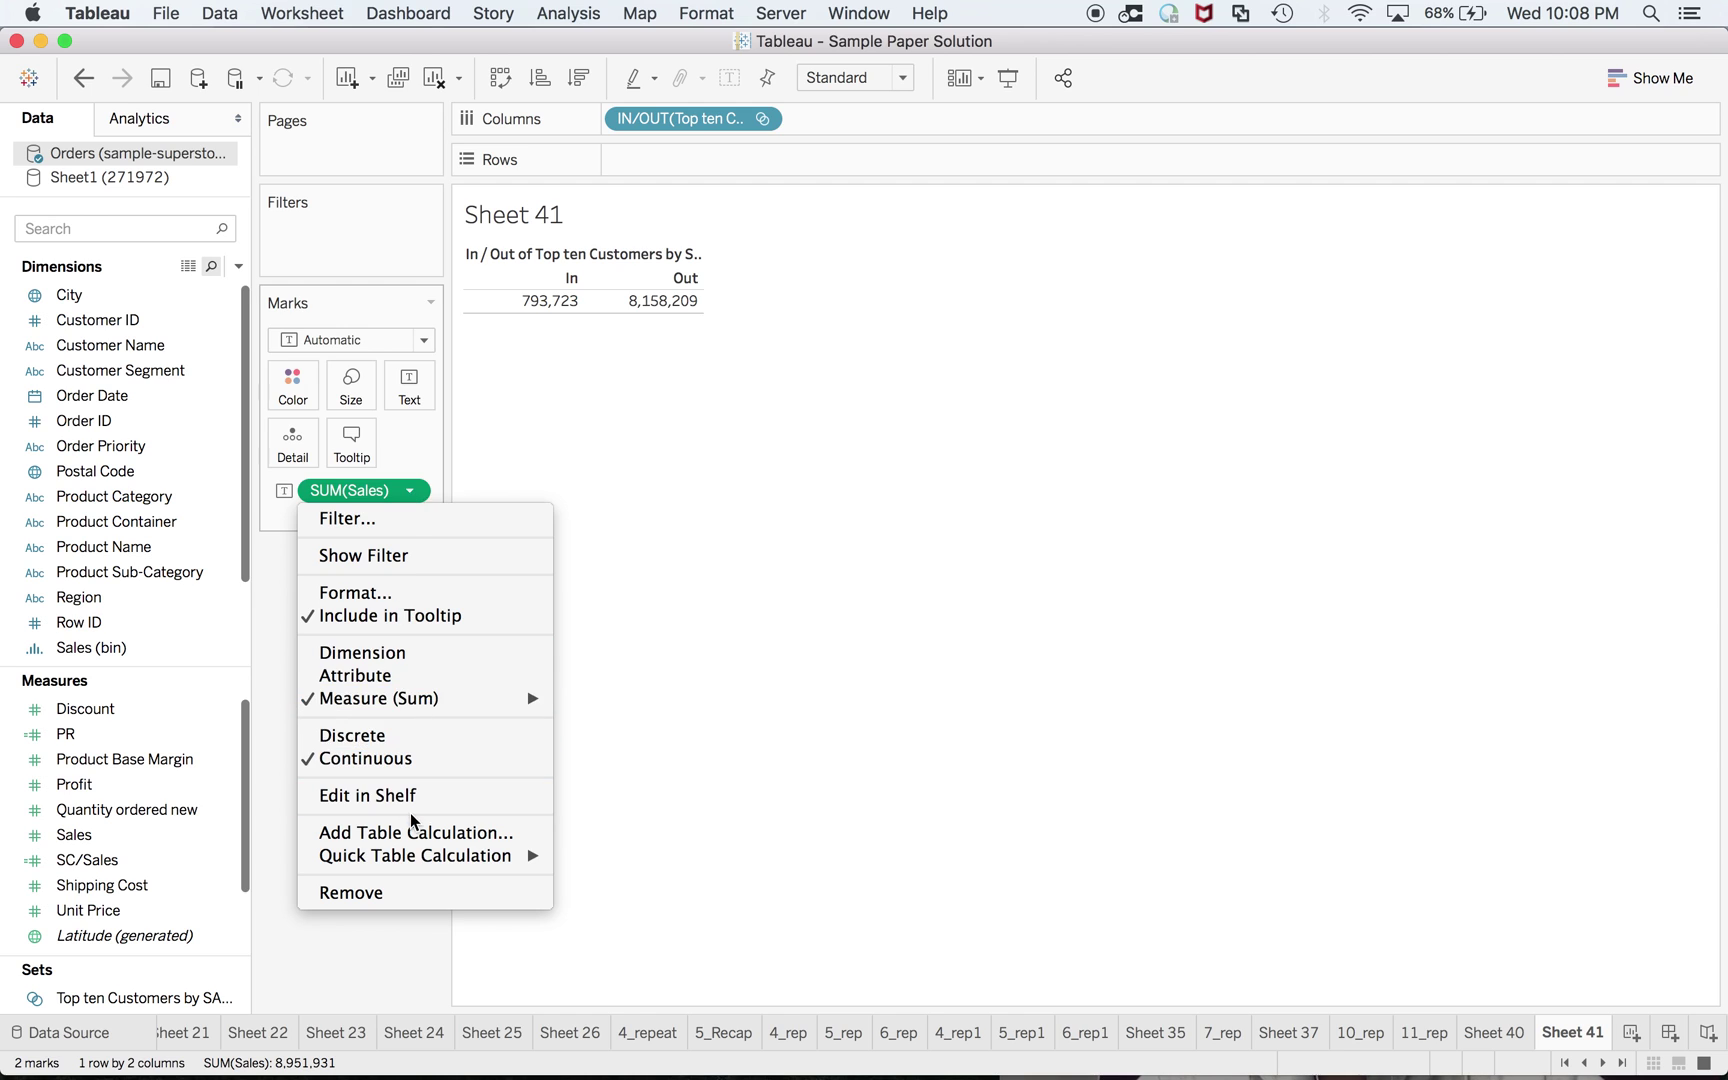
{"action": "mouse_move", "coordinate": [536, 859]}
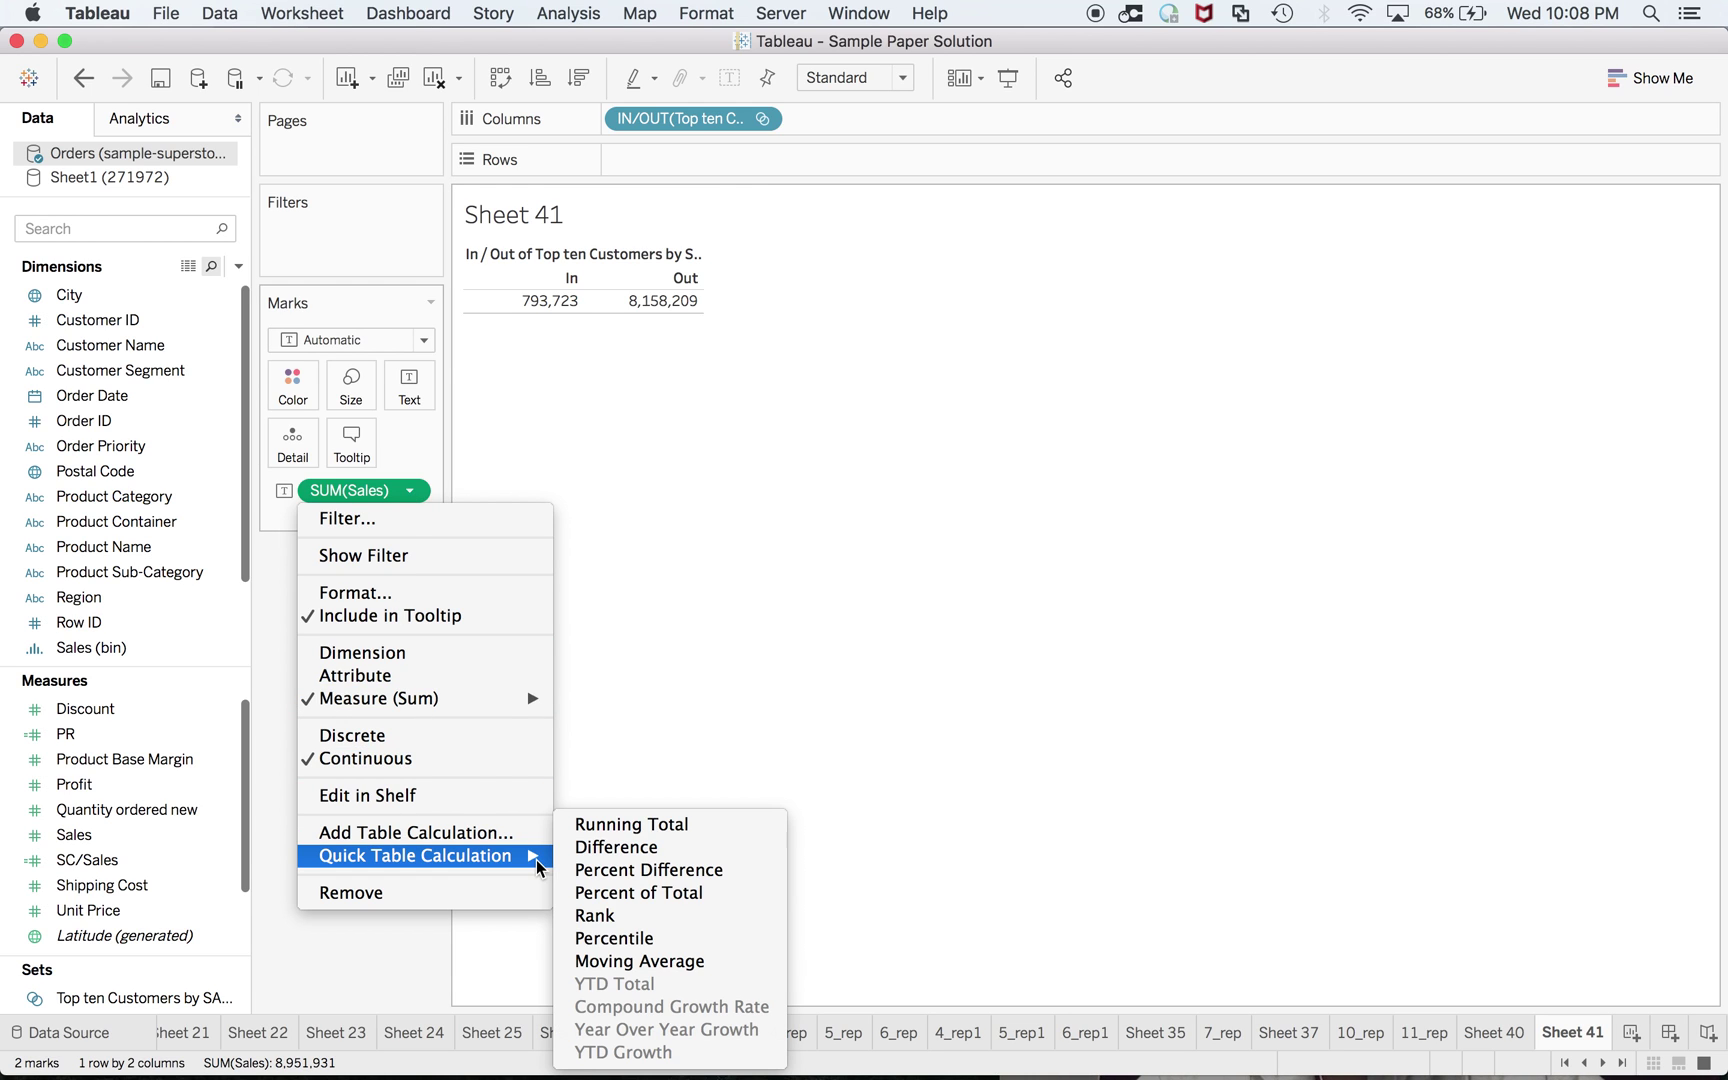
{"action": "left_click", "coordinate": [620, 903]}
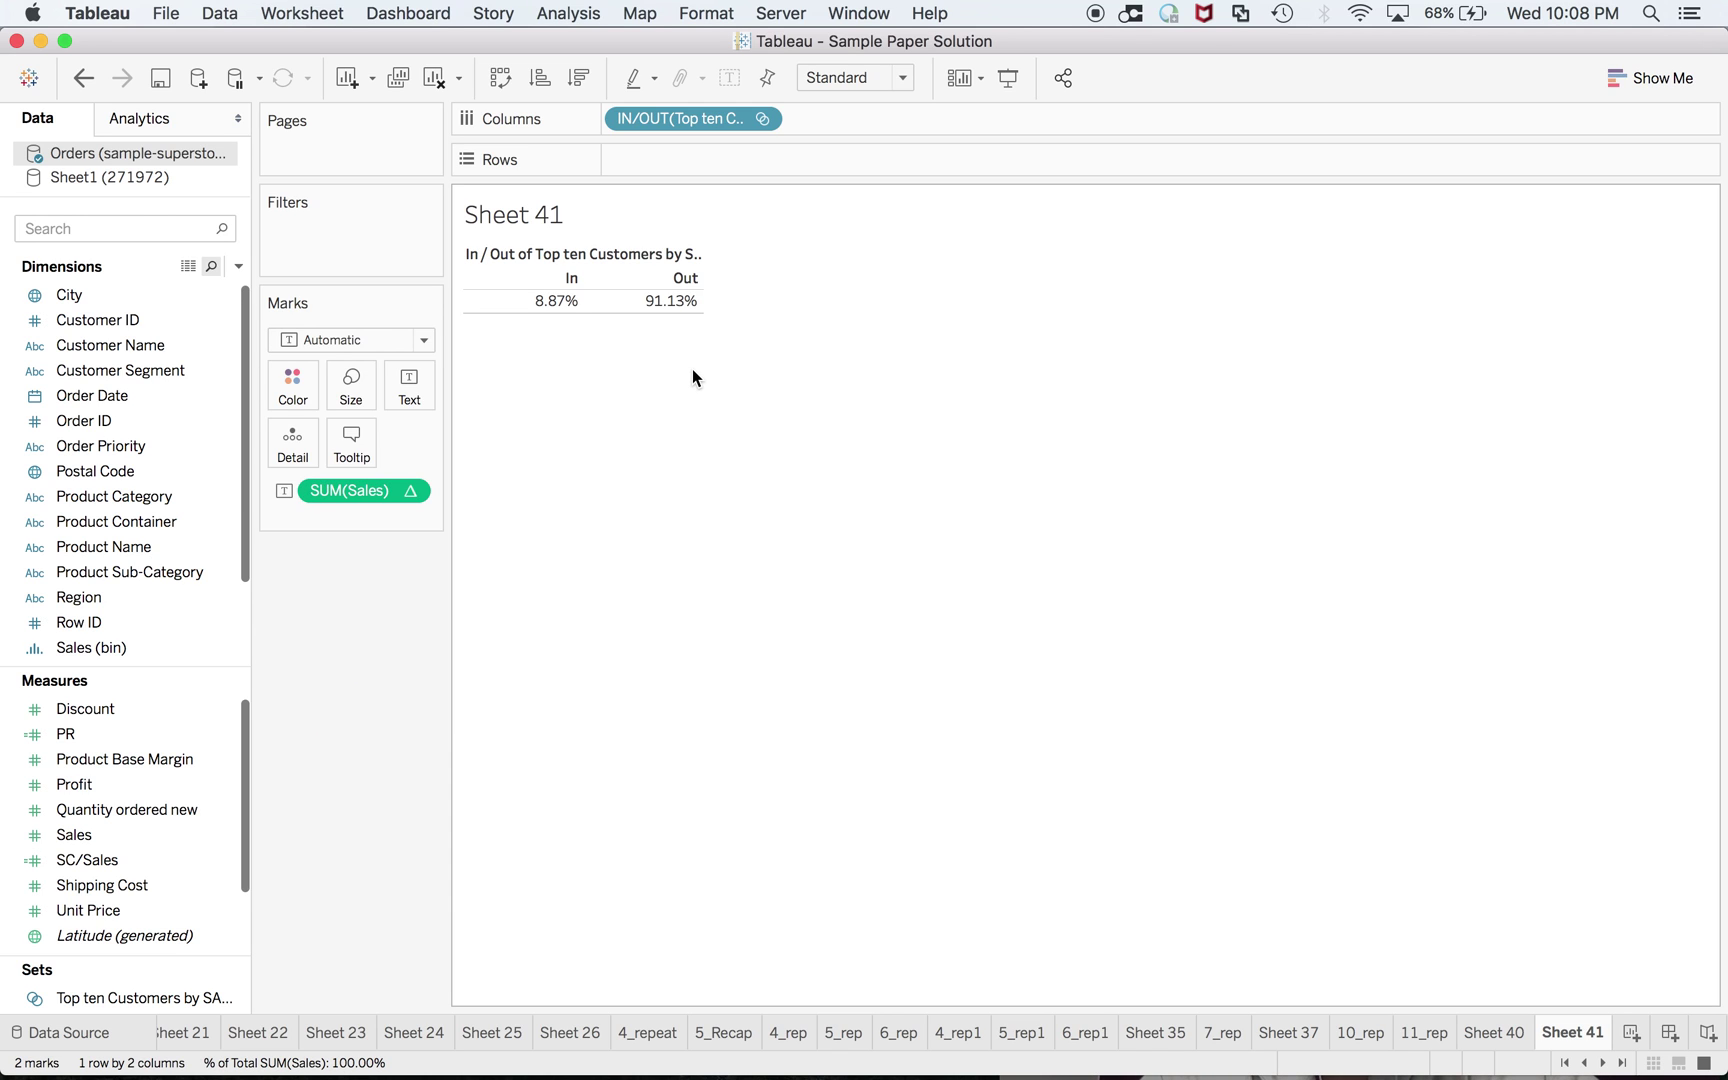
Reread question 13 in Chrome to check which measure it asks about, and return to Tableau
{"action": "key", "text": "super+Tab"}
{"action": "key", "text": "super+Tab"}
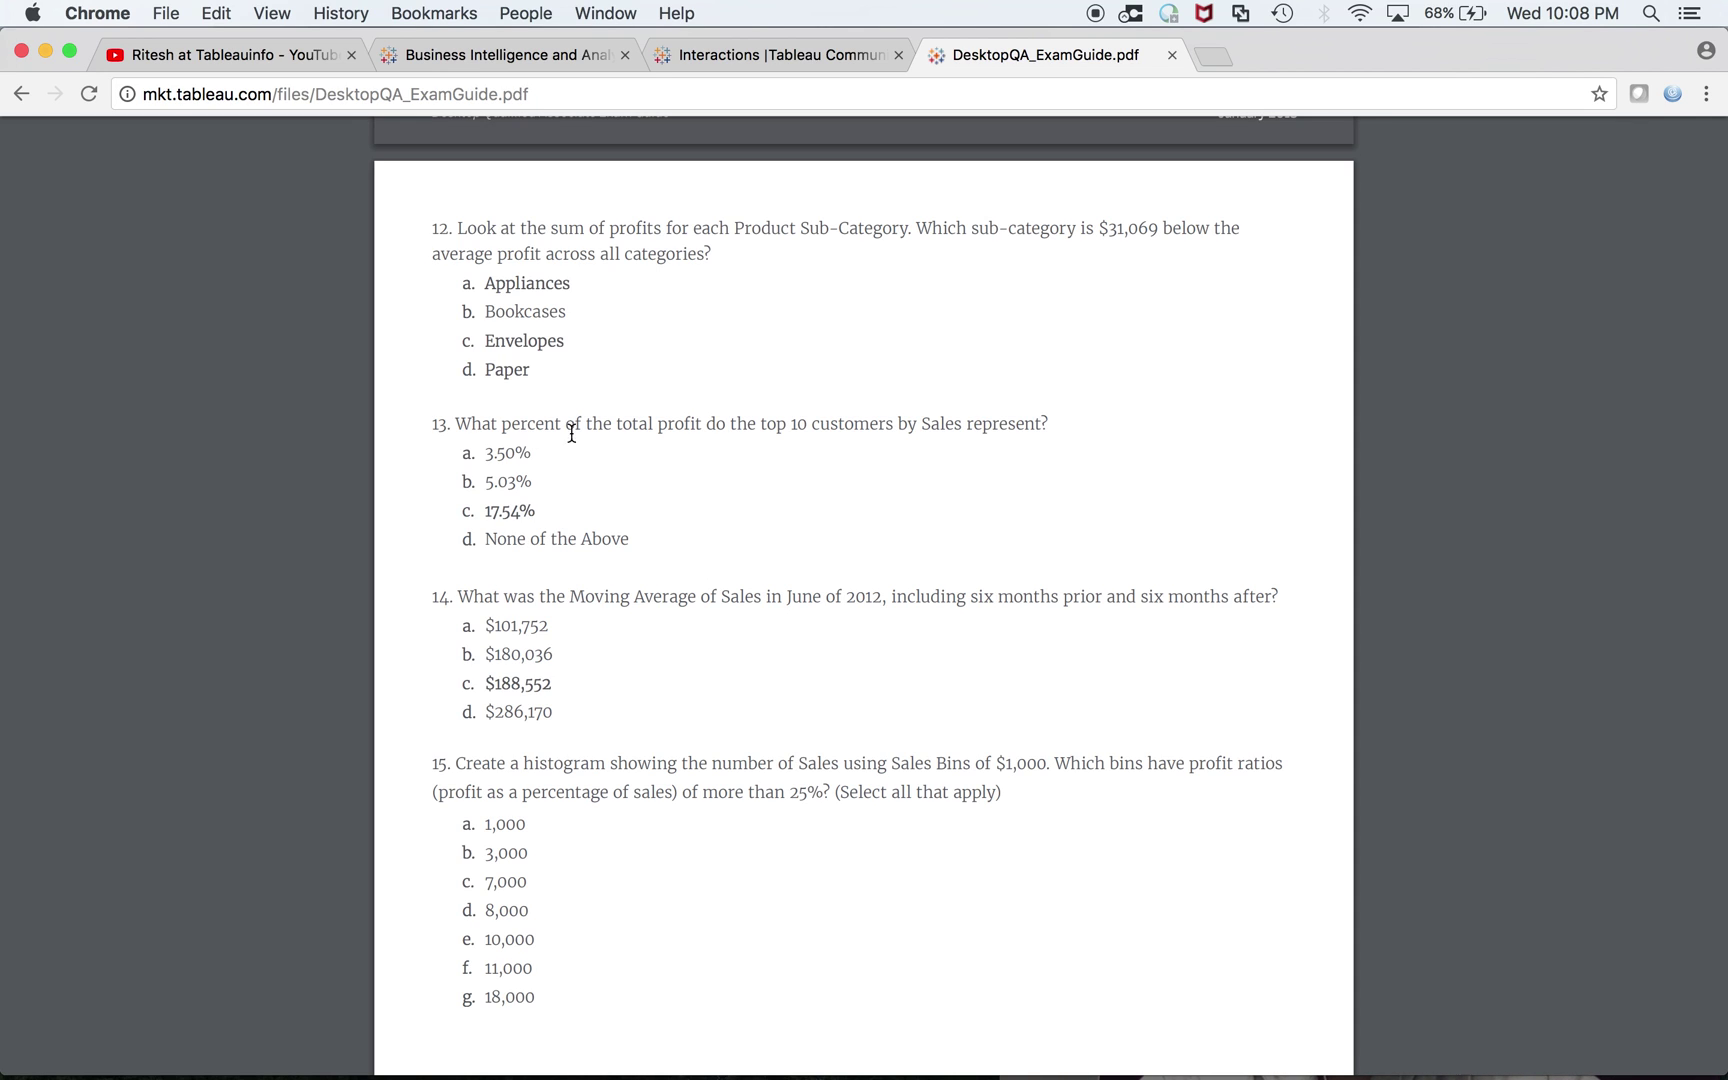
{"action": "key", "text": "super+Tab"}
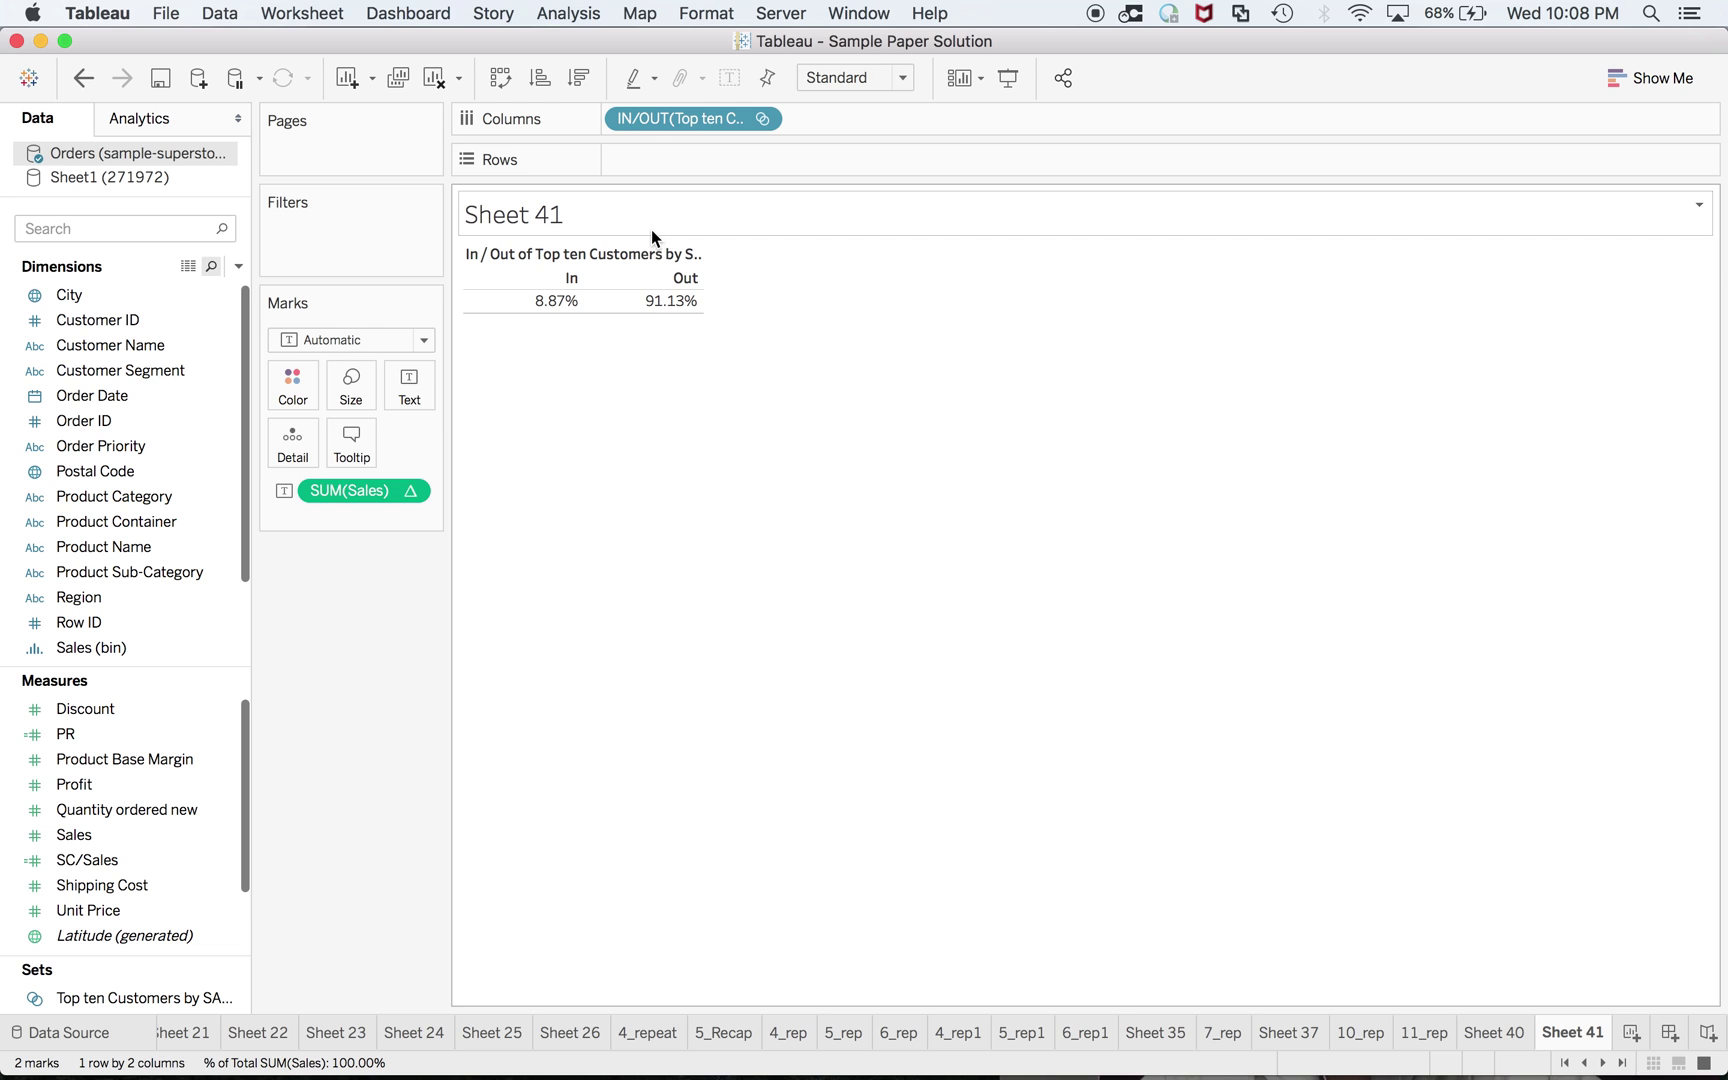
Check in the Chrome exam guide that question 13 asks for the share of total profit, and switch back to Tableau
{"action": "key", "text": "super+Tab"}
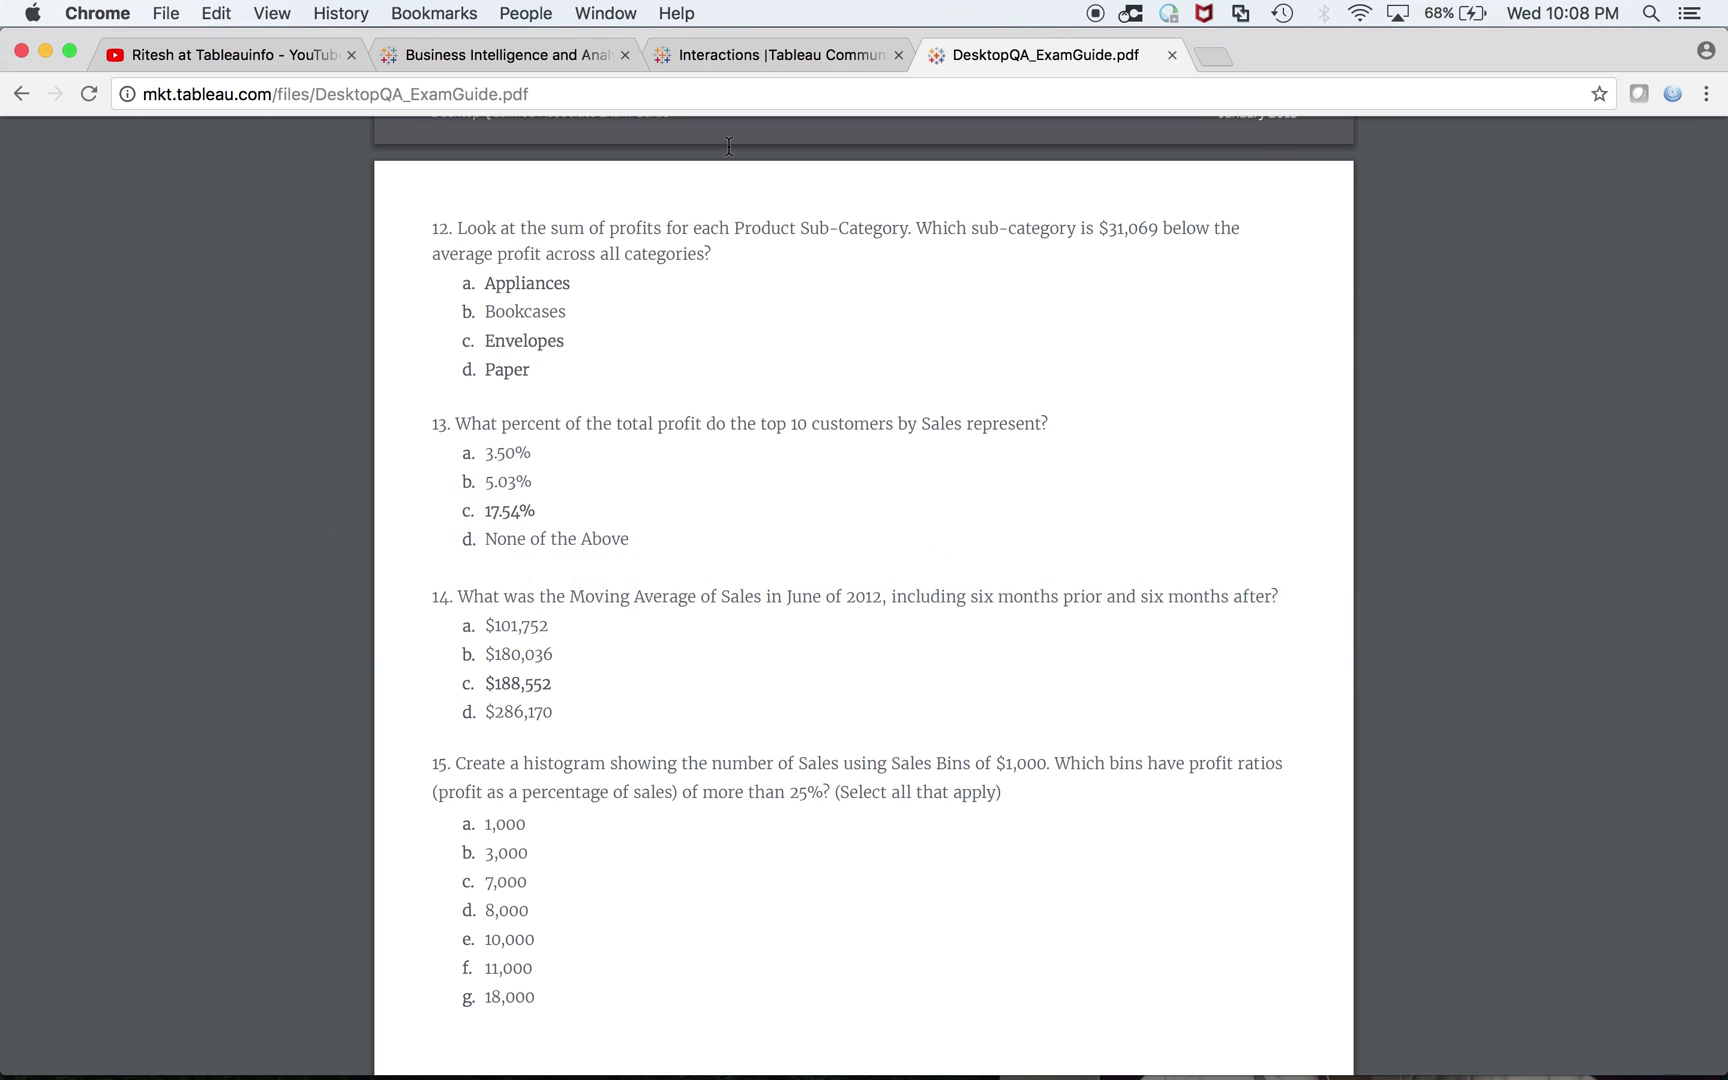
{"action": "key", "text": "super+Tab"}
{"action": "key", "text": "super+Tab"}
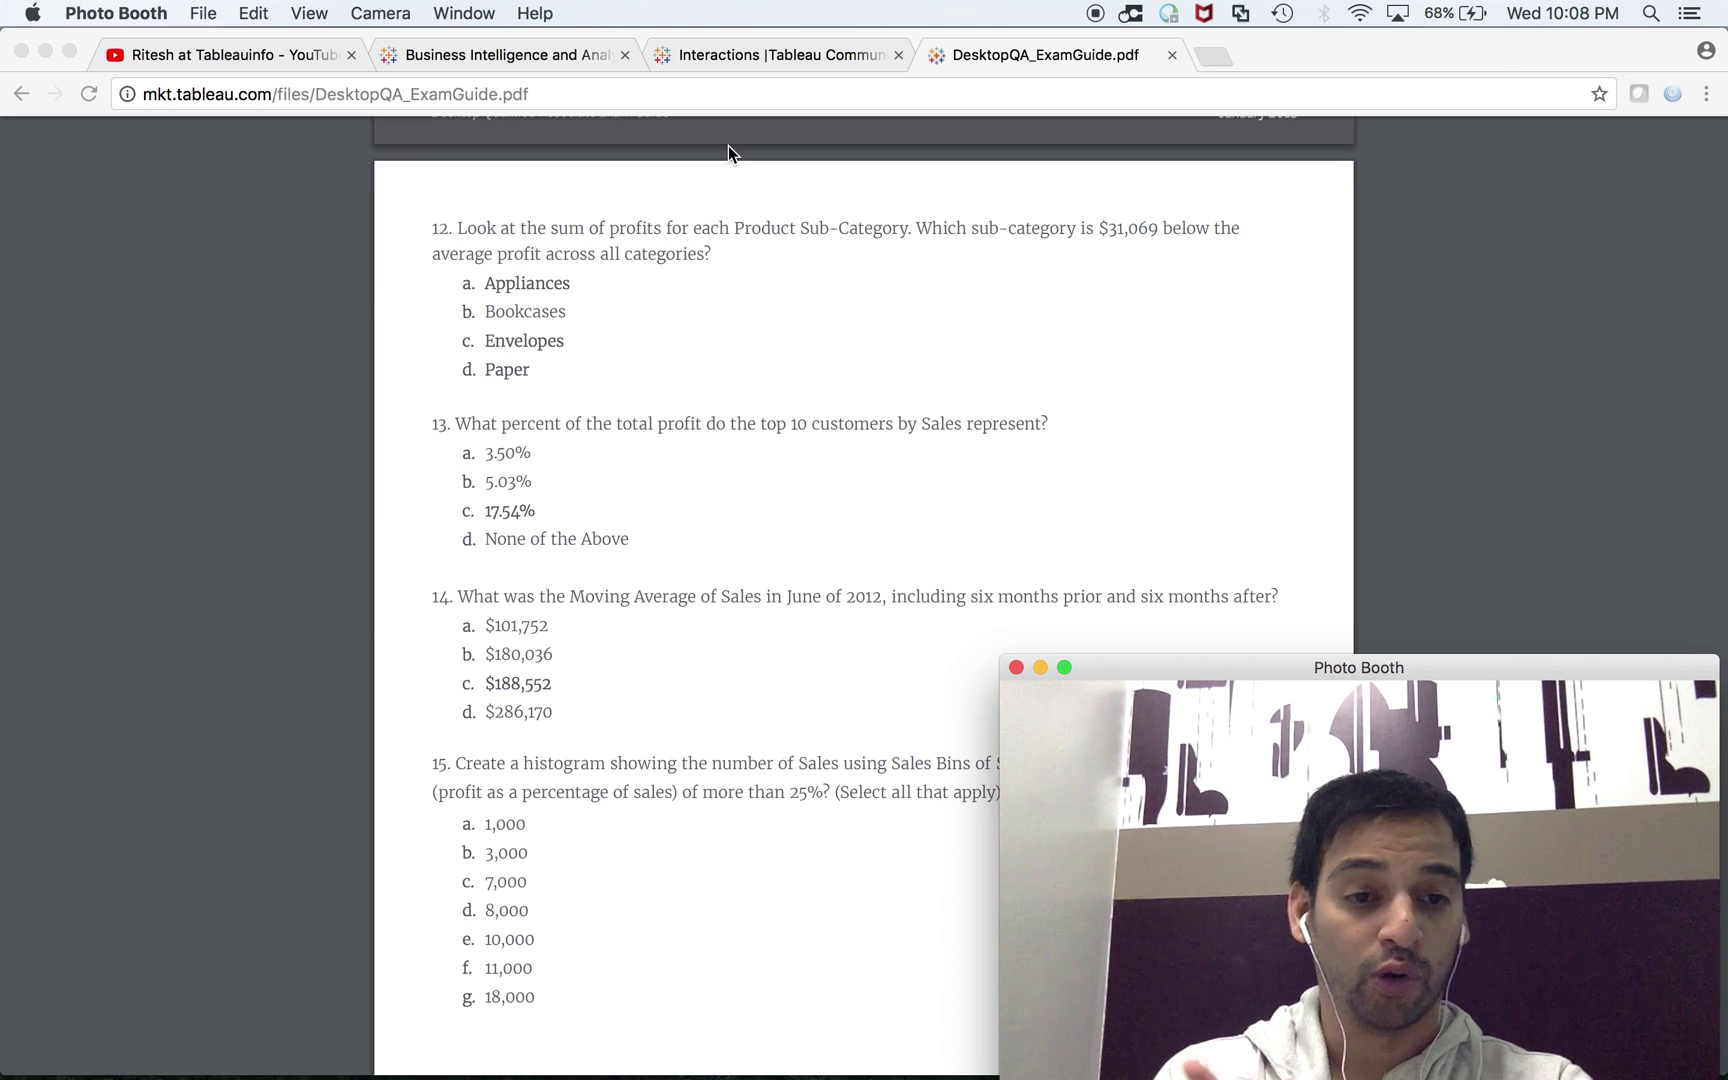
{"action": "key", "text": "super+Tab"}
{"action": "key", "text": "super+Tab"}
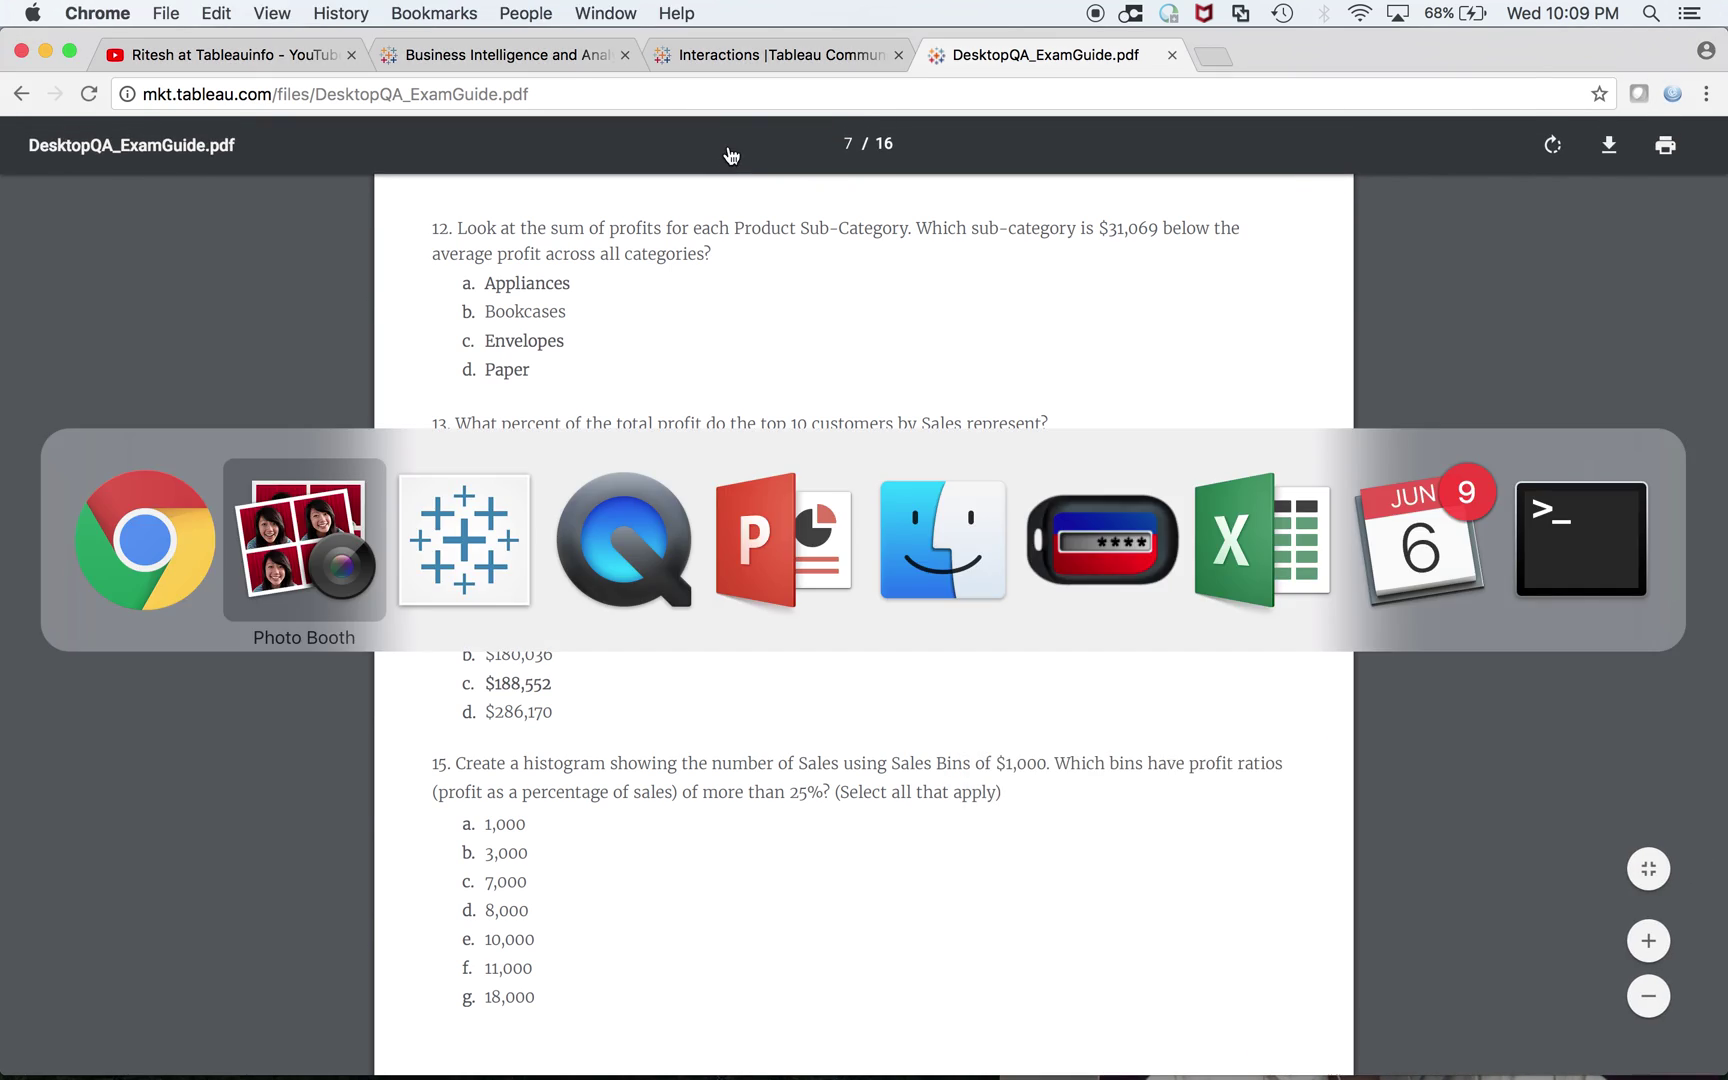
{"action": "key", "text": "super+Tab"}
Replace SUM(Sales) on the text mark with SUM(Profit) and apply the Percent of Total quick table calculation to it
{"action": "right_click", "coordinate": [405, 500]}
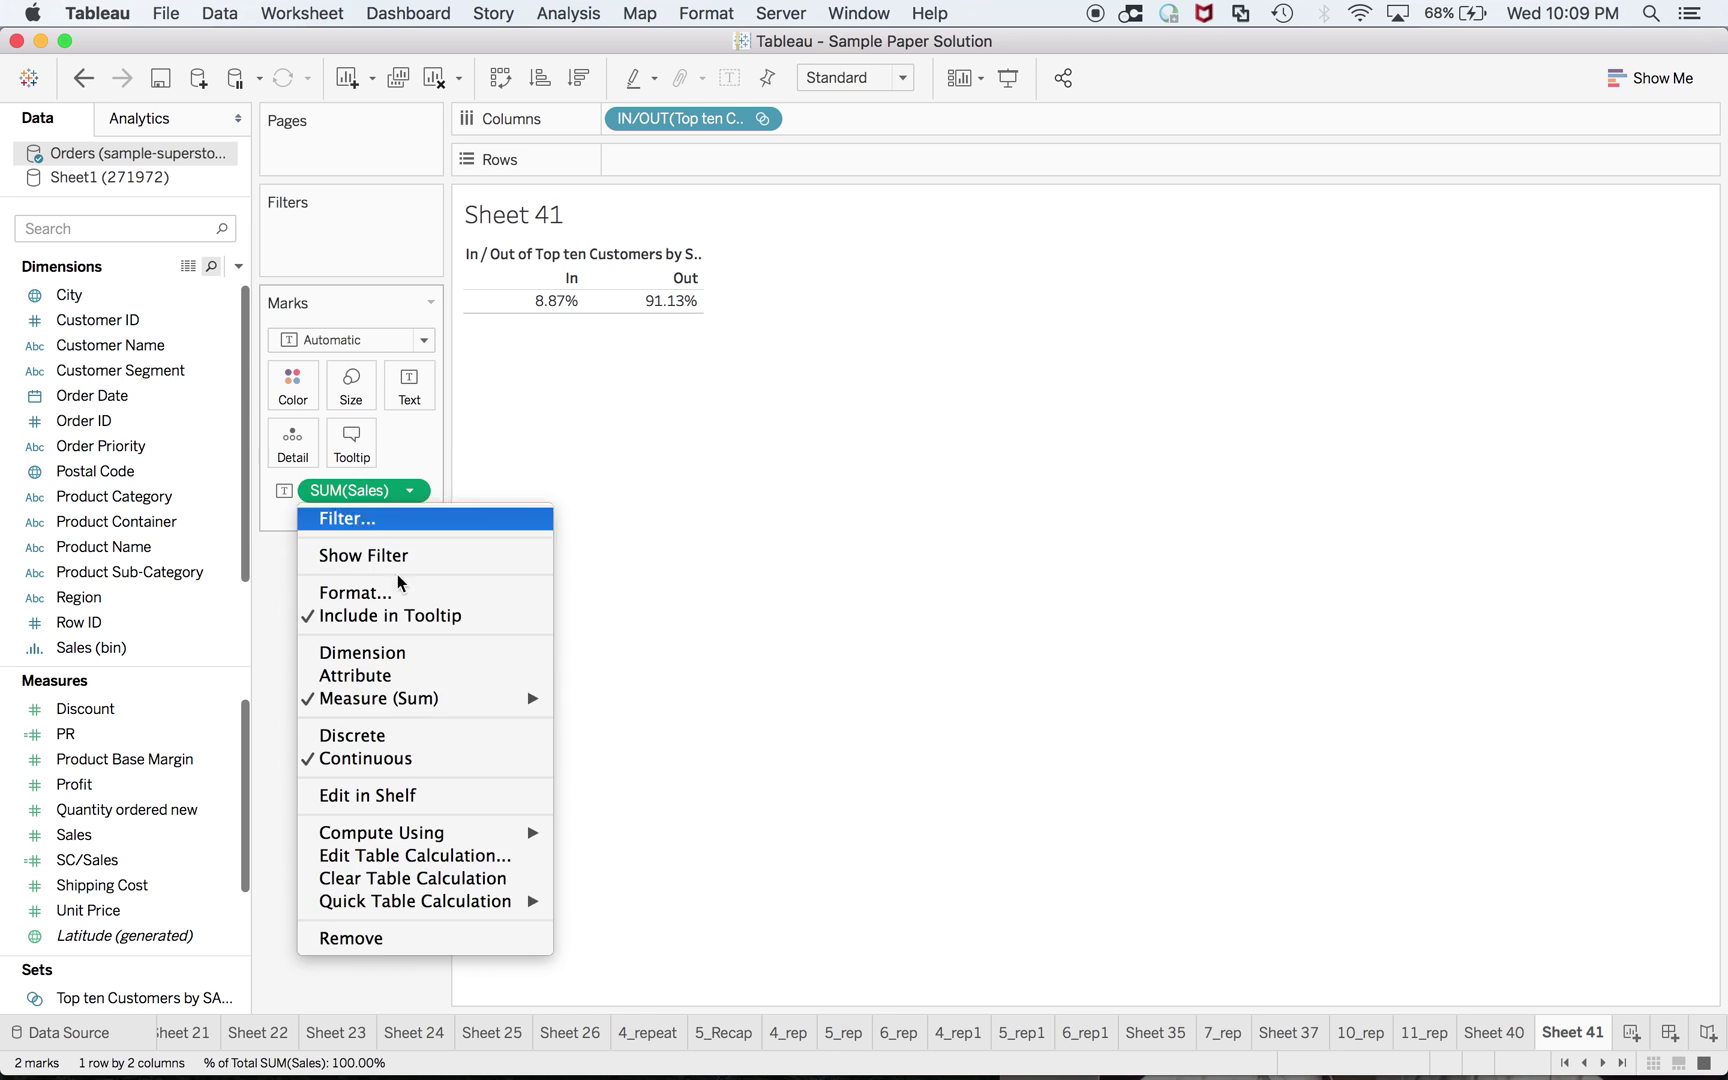
{"action": "left_click", "coordinate": [387, 941]}
{"action": "double_click", "coordinate": [117, 782]}
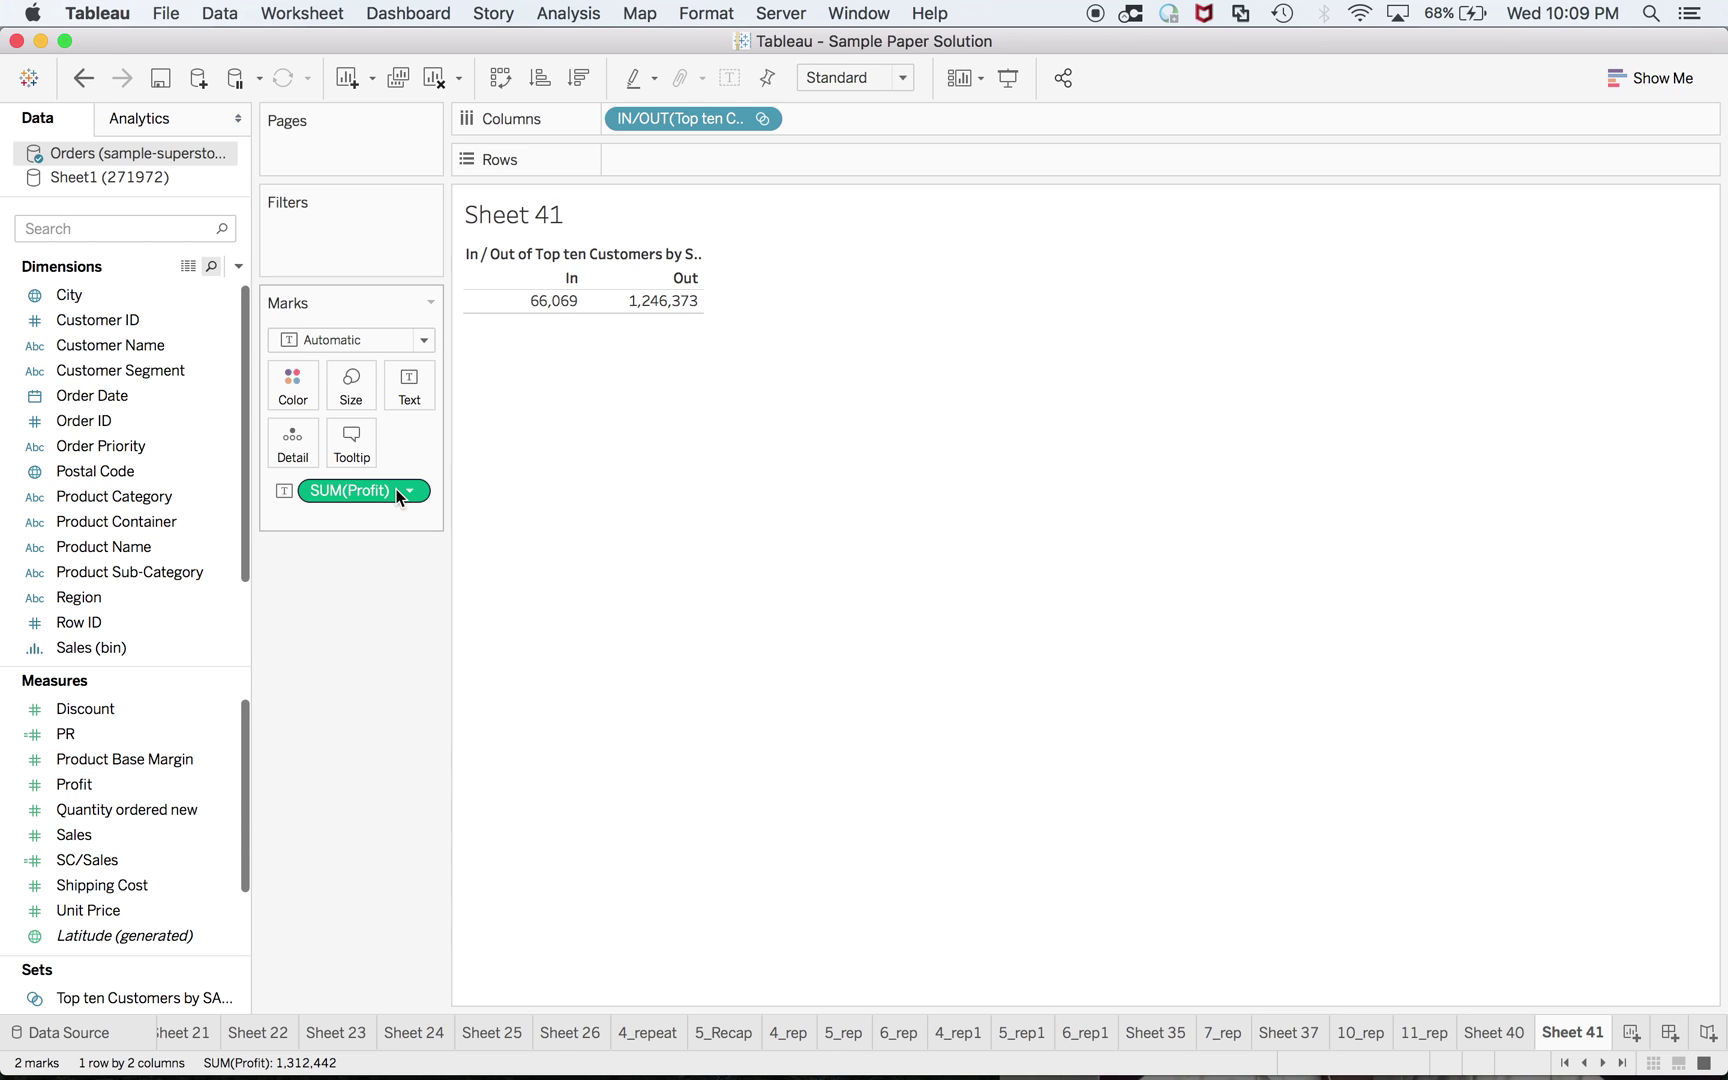
{"action": "left_click", "coordinate": [409, 491]}
{"action": "mouse_move", "coordinate": [430, 858]}
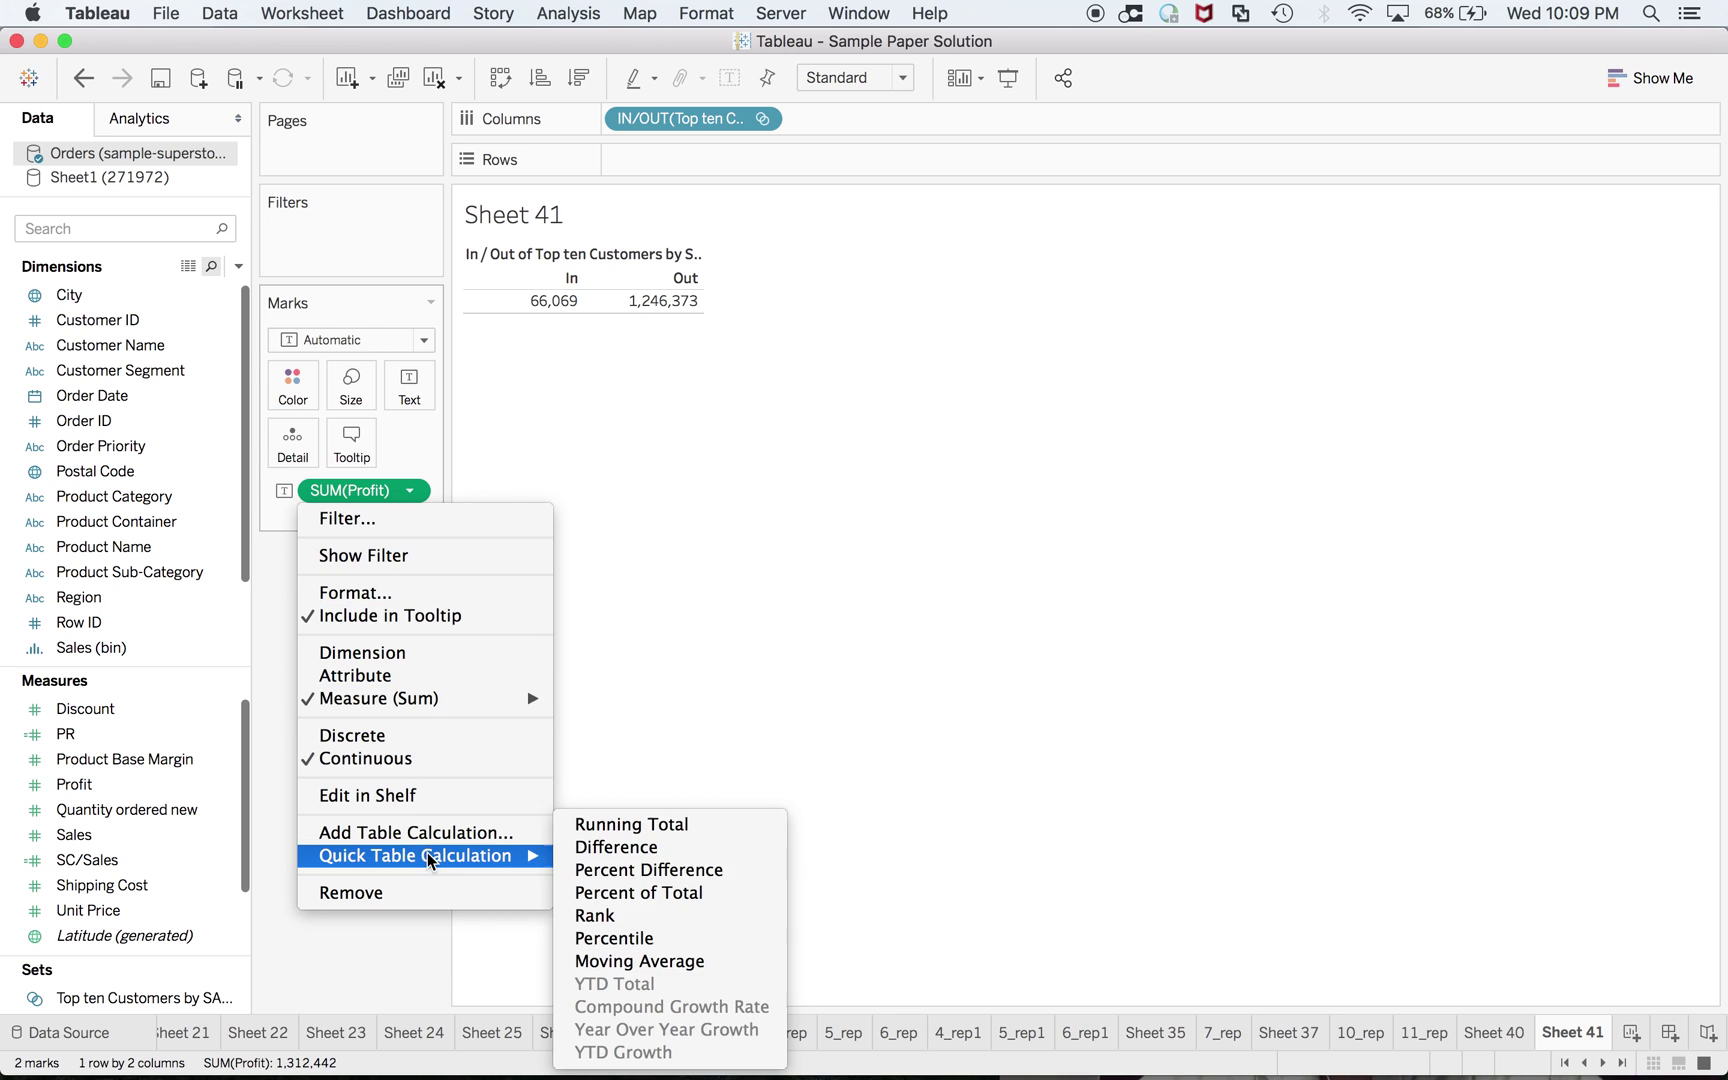
{"action": "left_click", "coordinate": [620, 892]}
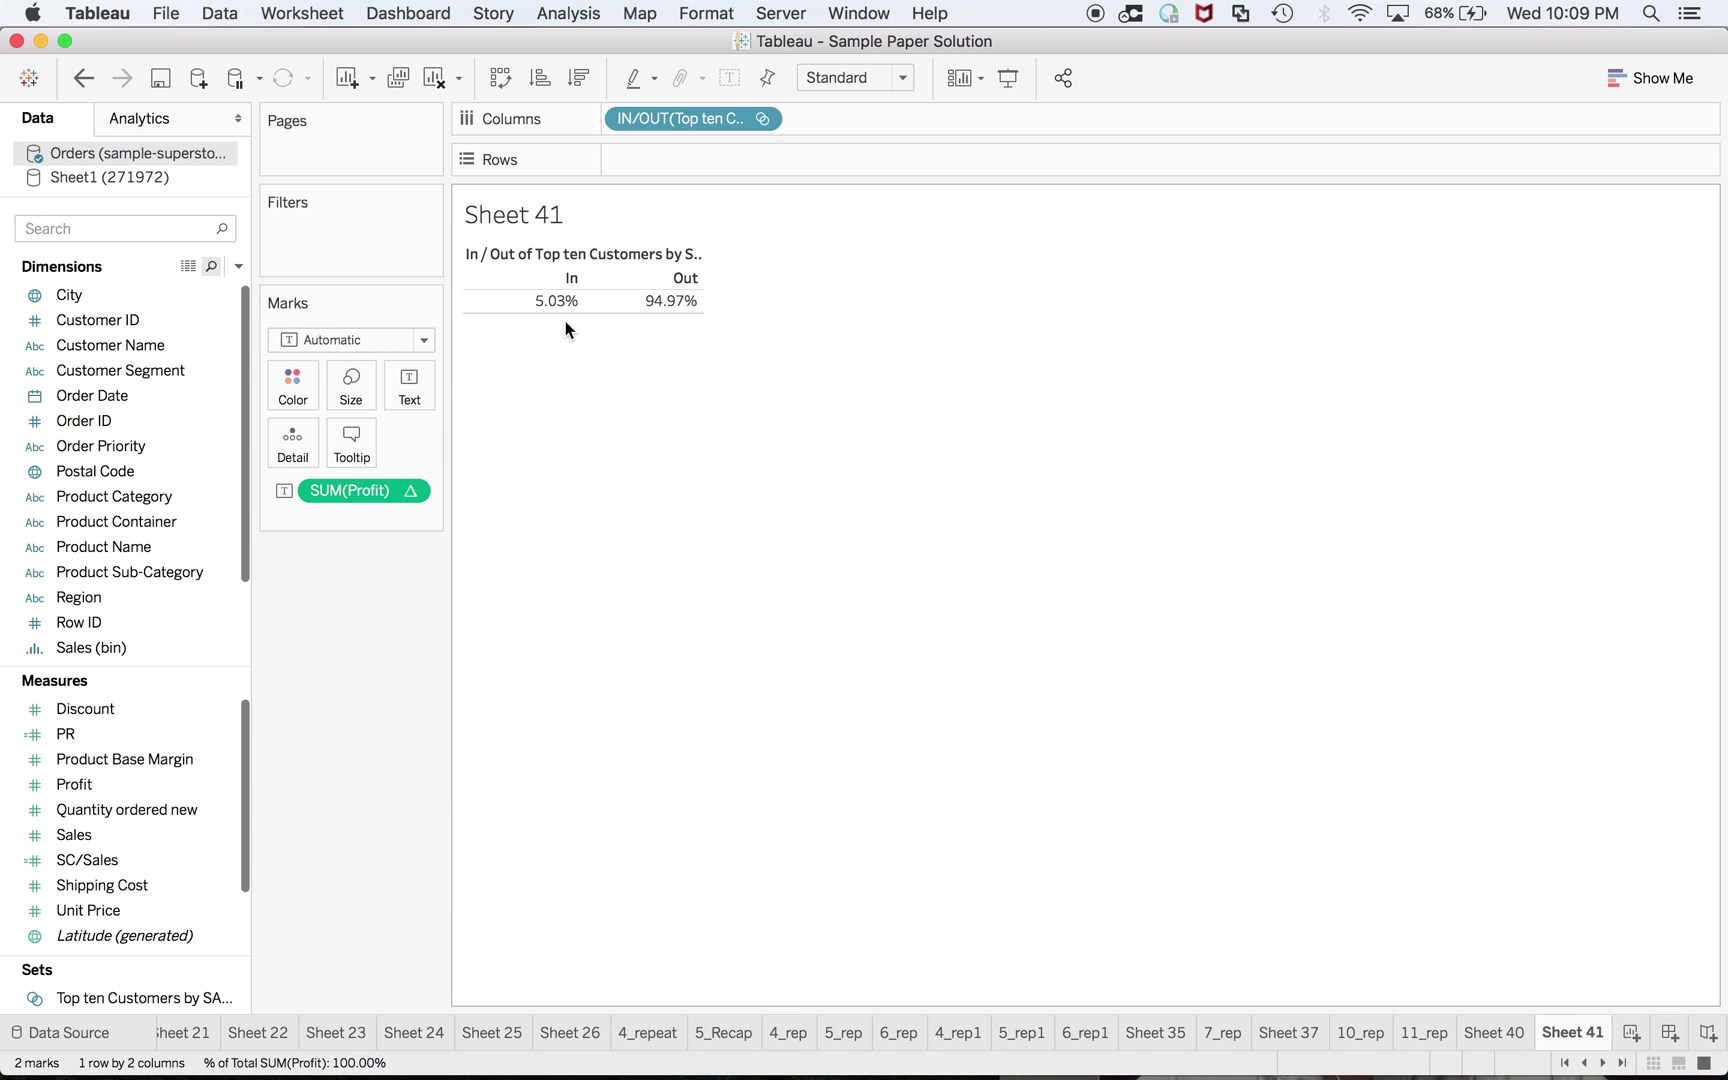
Compare the In percentage with question 13's answer options in Chrome and read on to question 14
{"action": "key", "text": "super+Tab"}
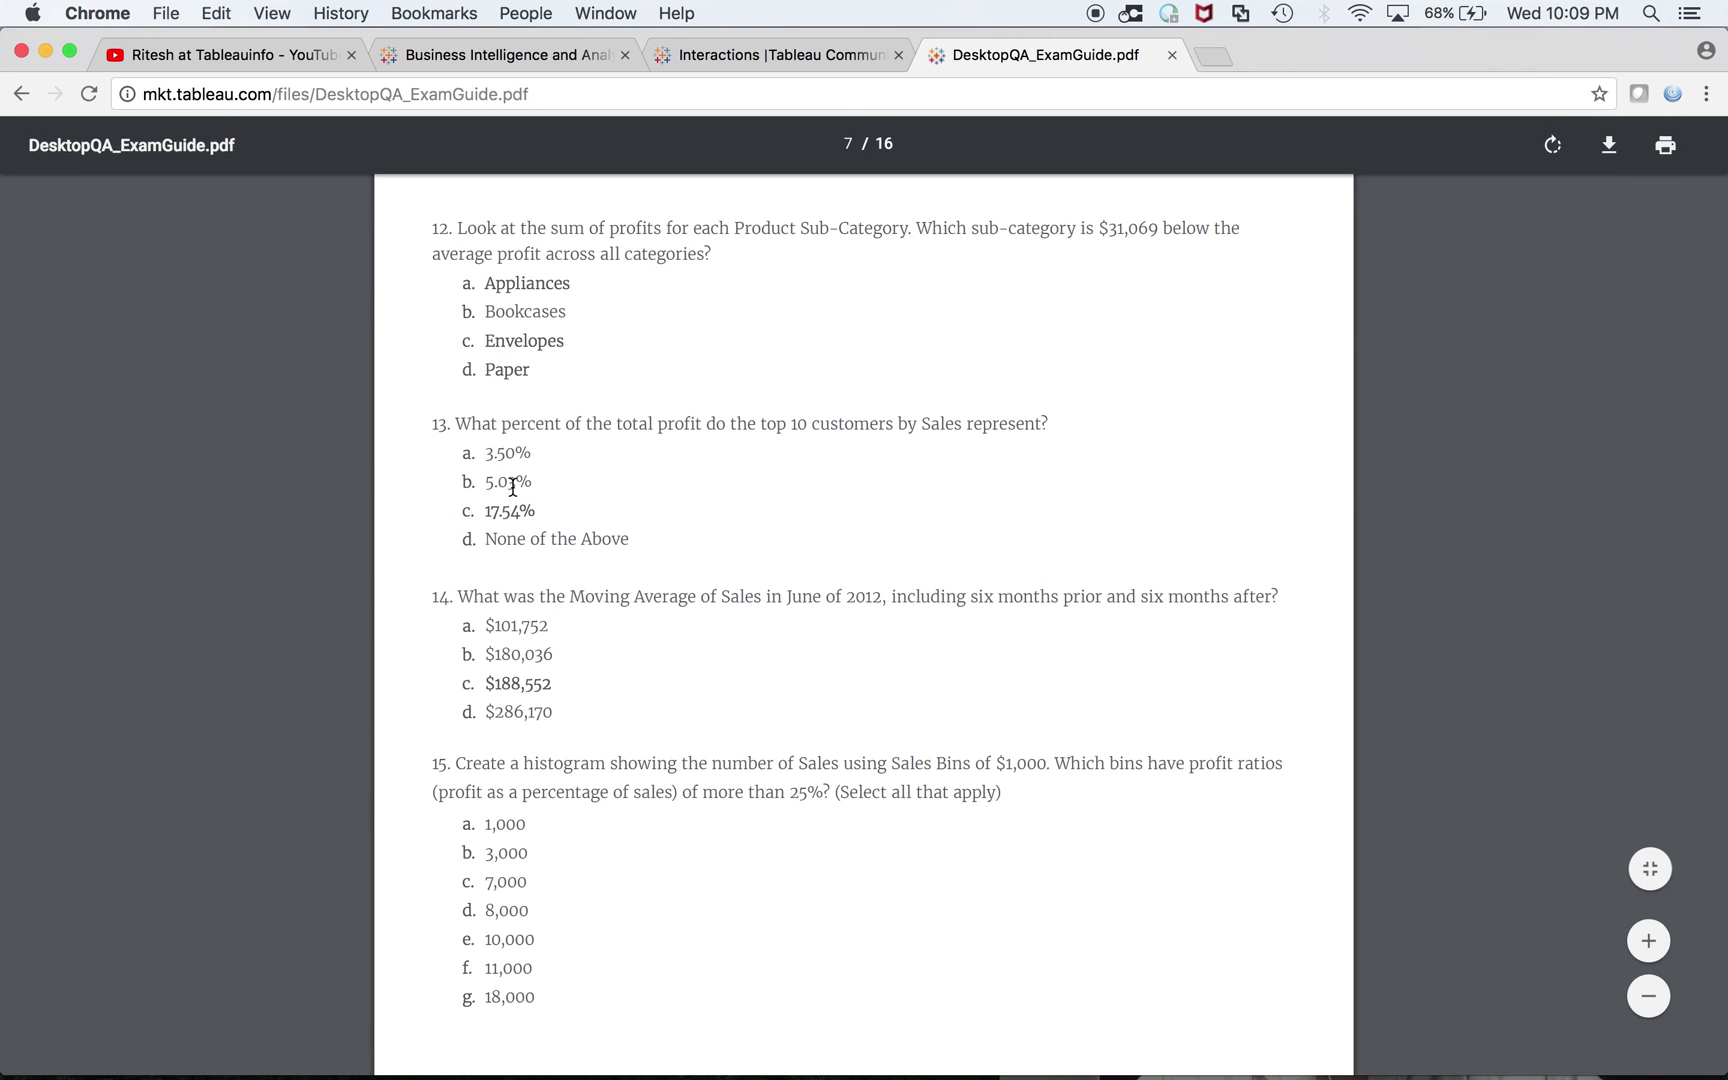
{"action": "key", "text": "super+Tab"}
{"action": "key", "text": "super+Tab"}
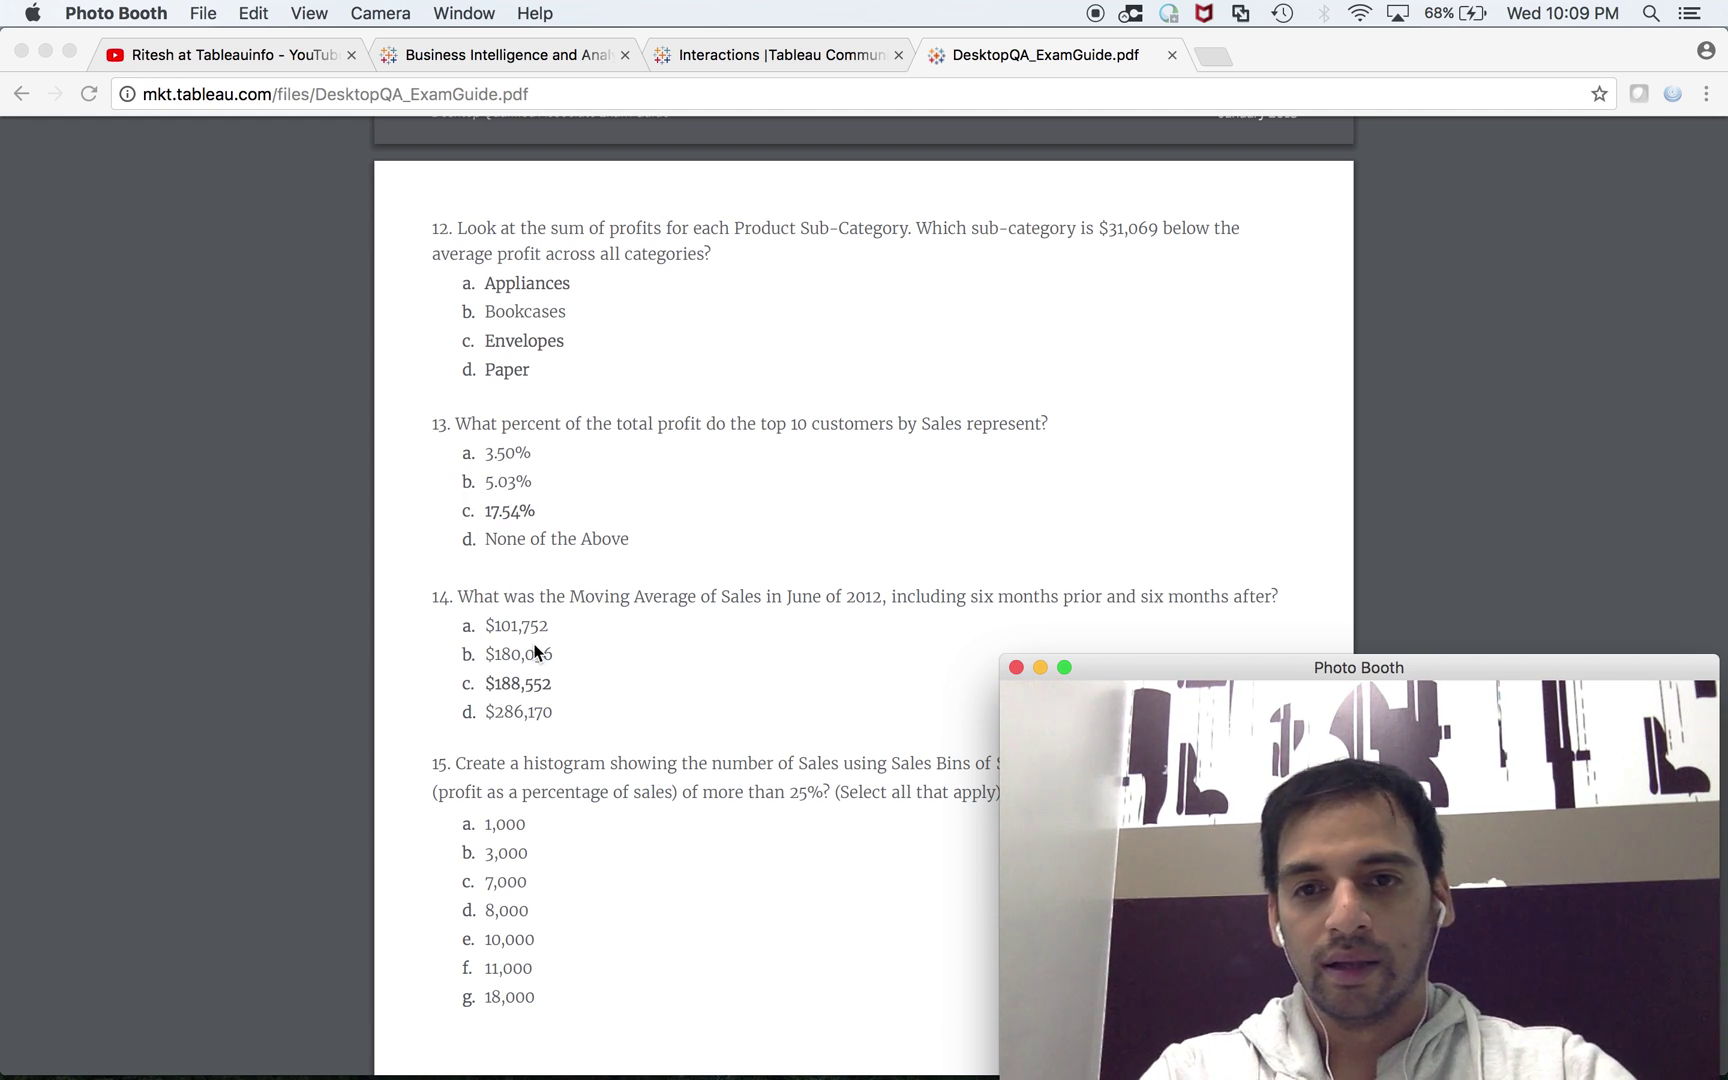
{"action": "left_click", "coordinate": [584, 650]}
{"action": "key", "text": "super+Tab"}
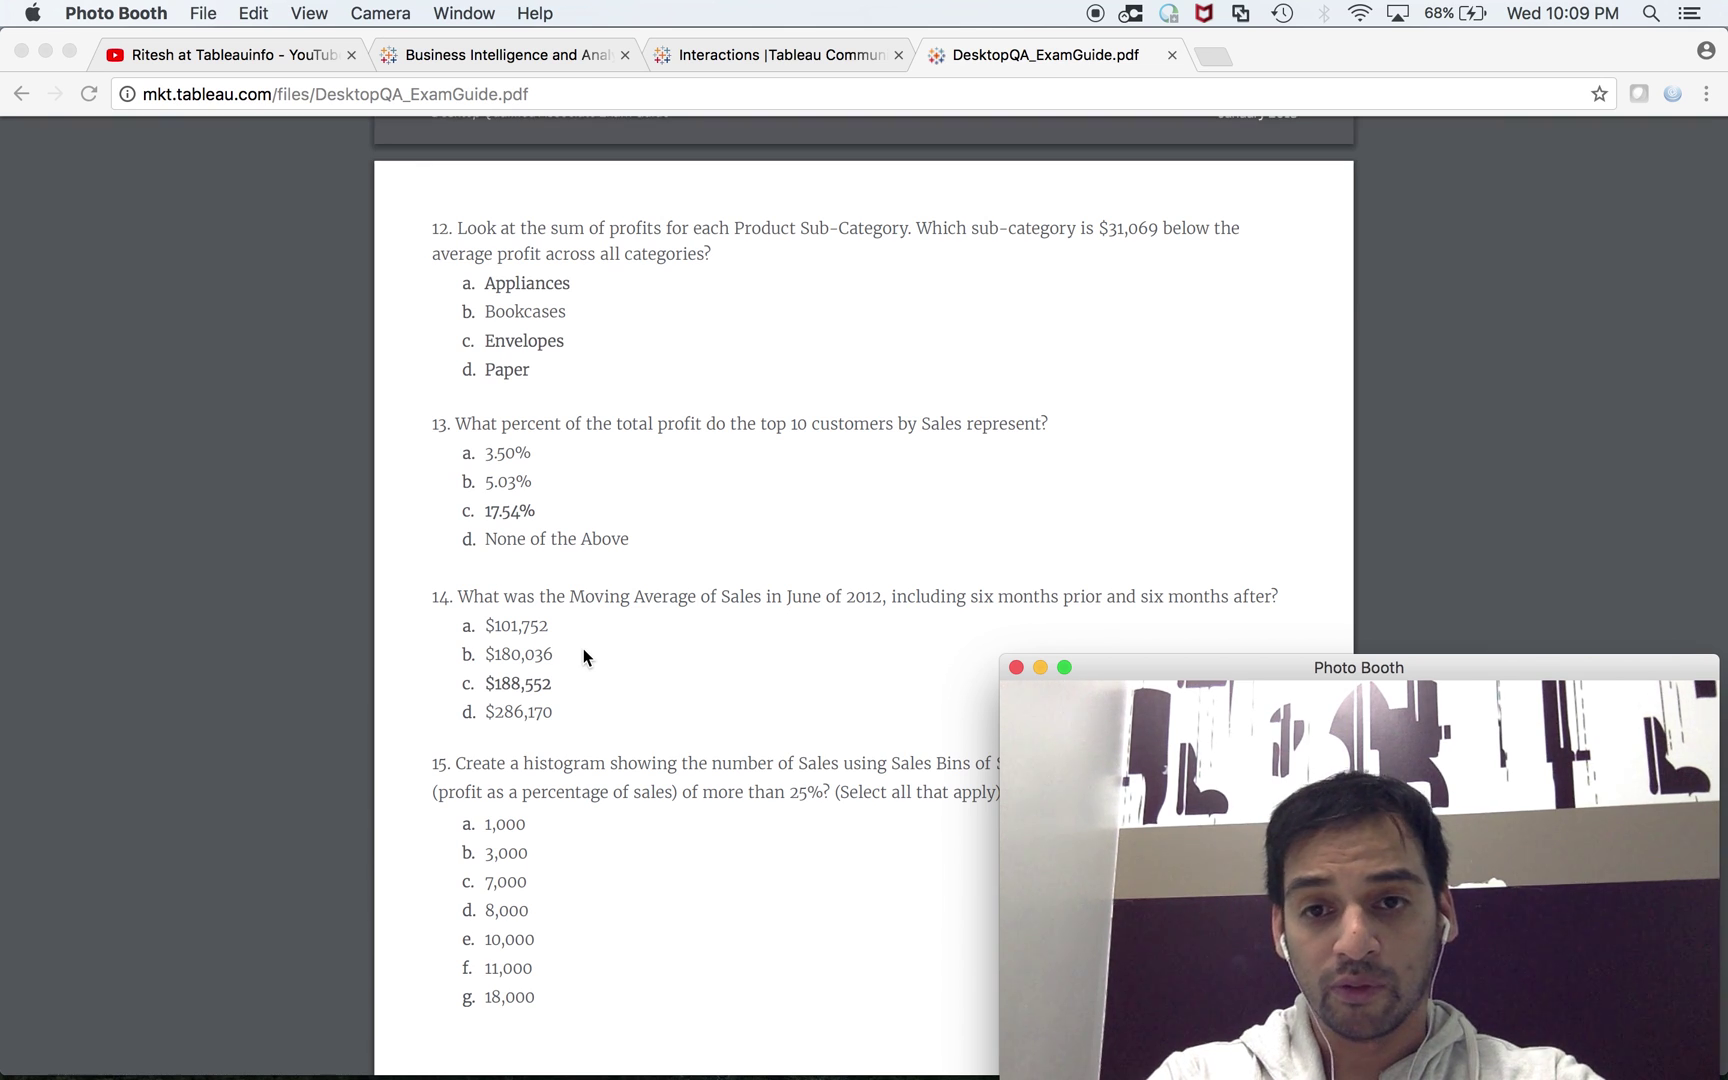
{"action": "scroll", "coordinate": [585, 655], "scroll_direction": "down", "scroll_amount": 4}
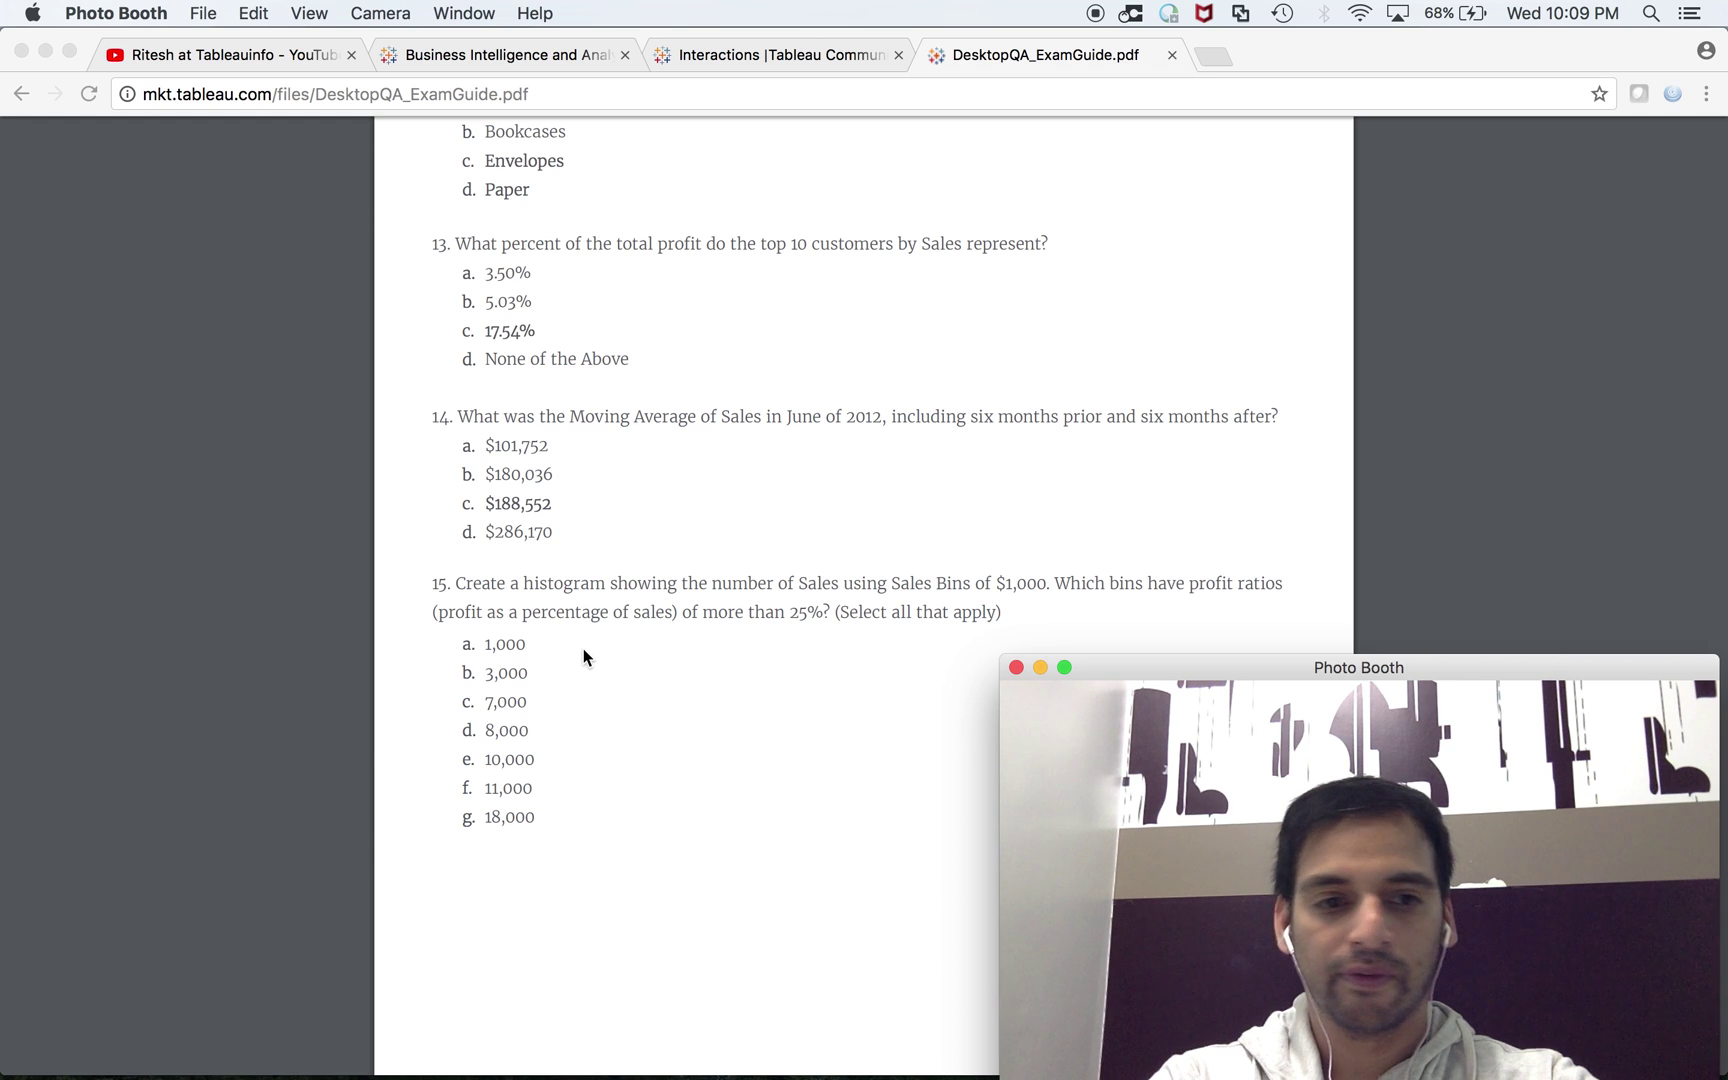
Switch back to Tableau and create a new worksheet for question 14
{"action": "key", "text": "super+Tab"}
{"action": "key", "text": "super+Tab"}
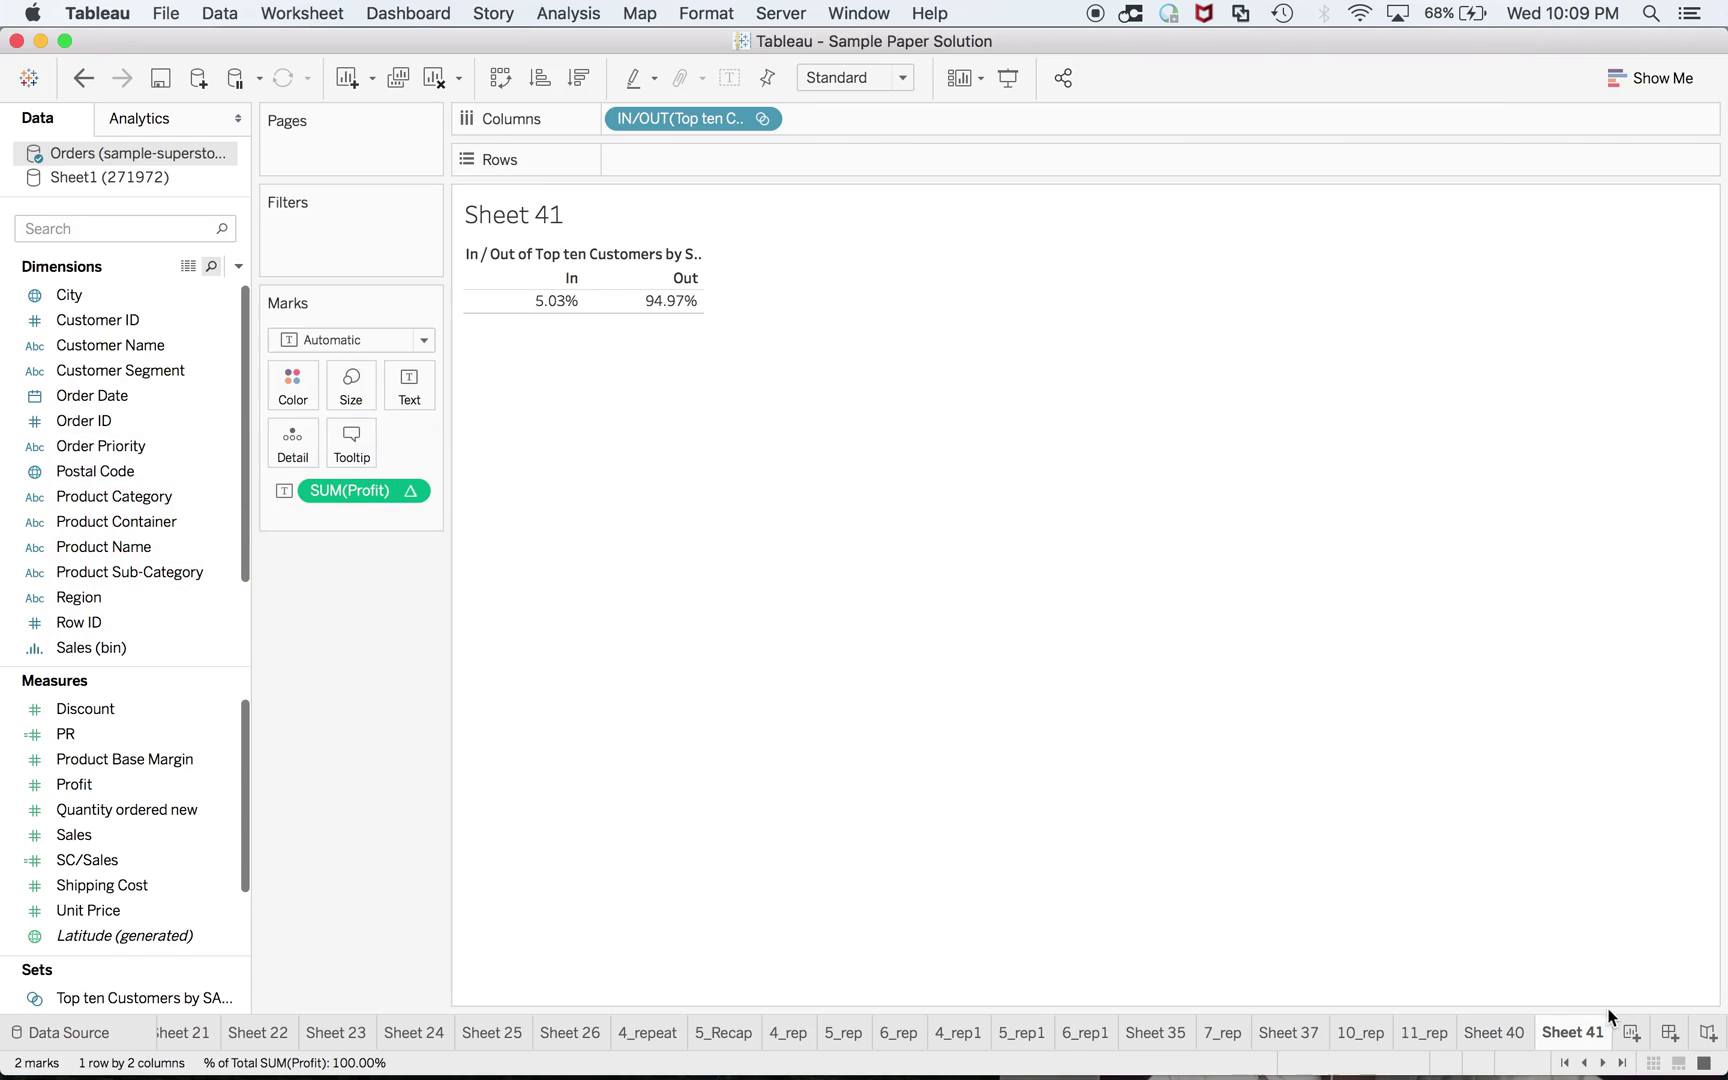
{"action": "left_click", "coordinate": [1631, 1040]}
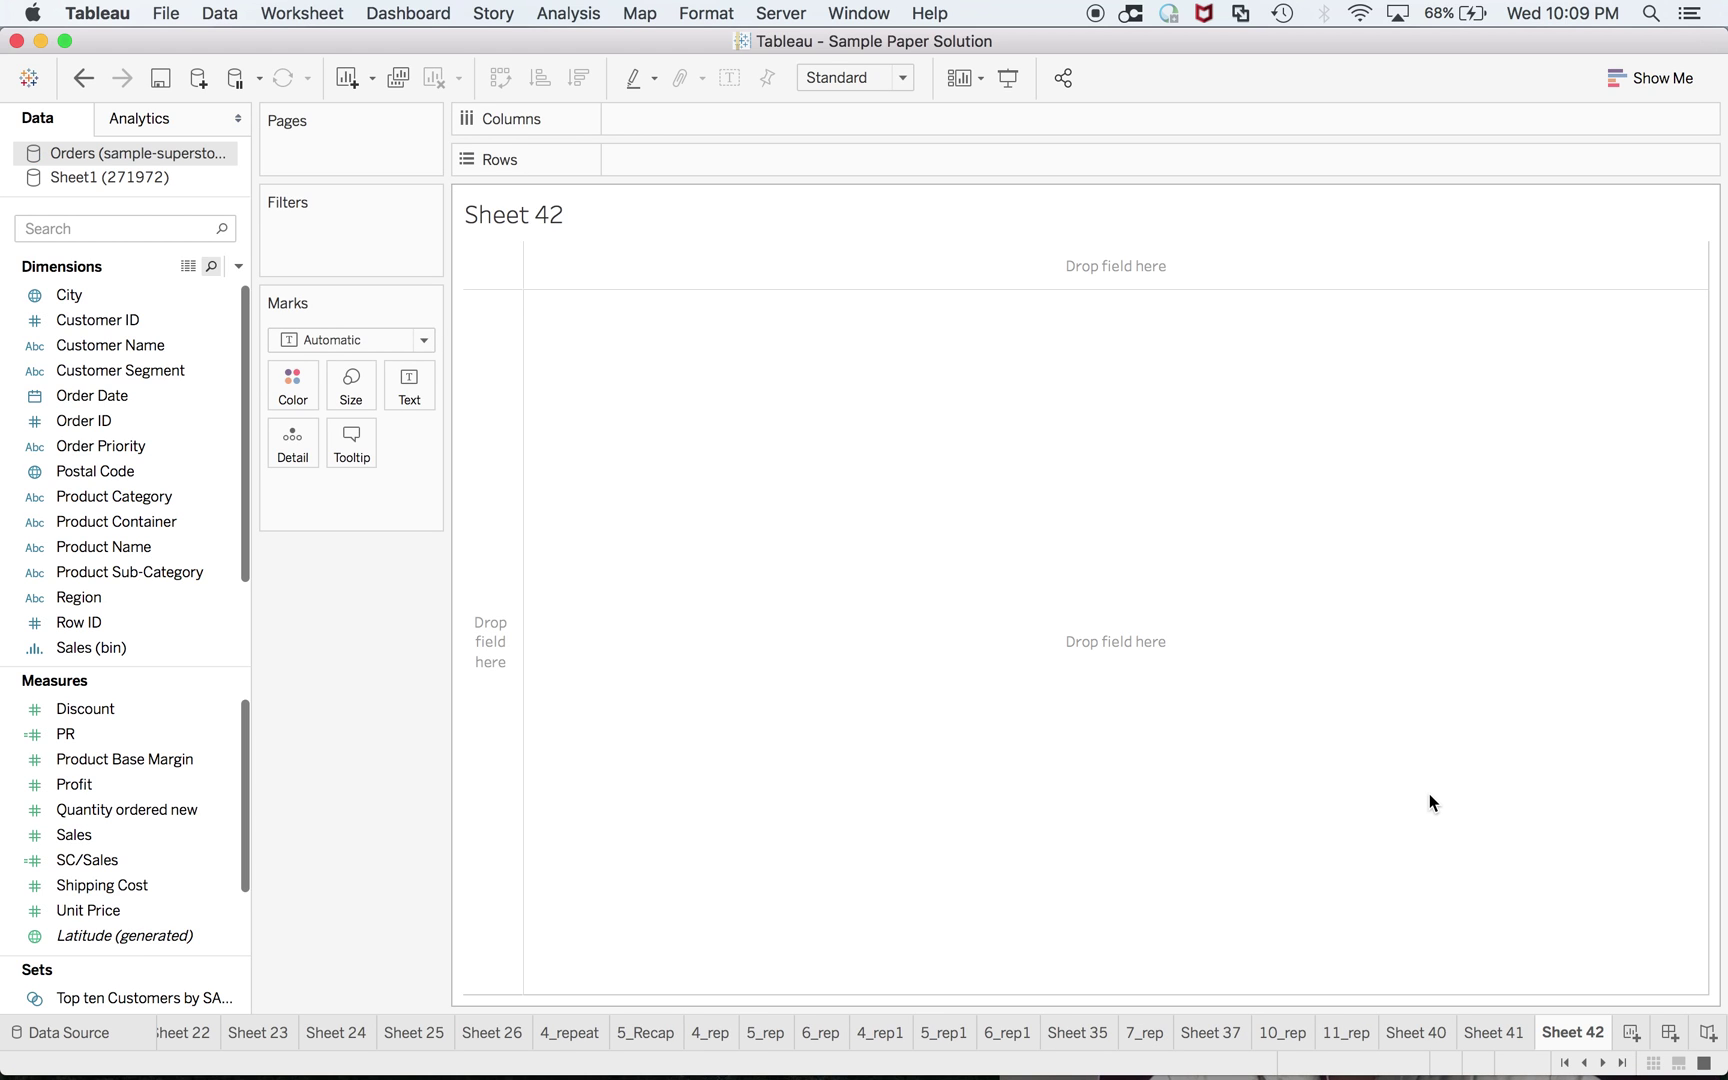
Read question 14 in Chrome about the Moving Average of Sales in June 2012, and return to Tableau
{"action": "key", "text": "super+Tab"}
{"action": "key", "text": "super+Tab"}
{"action": "key", "text": "super+Tab"}
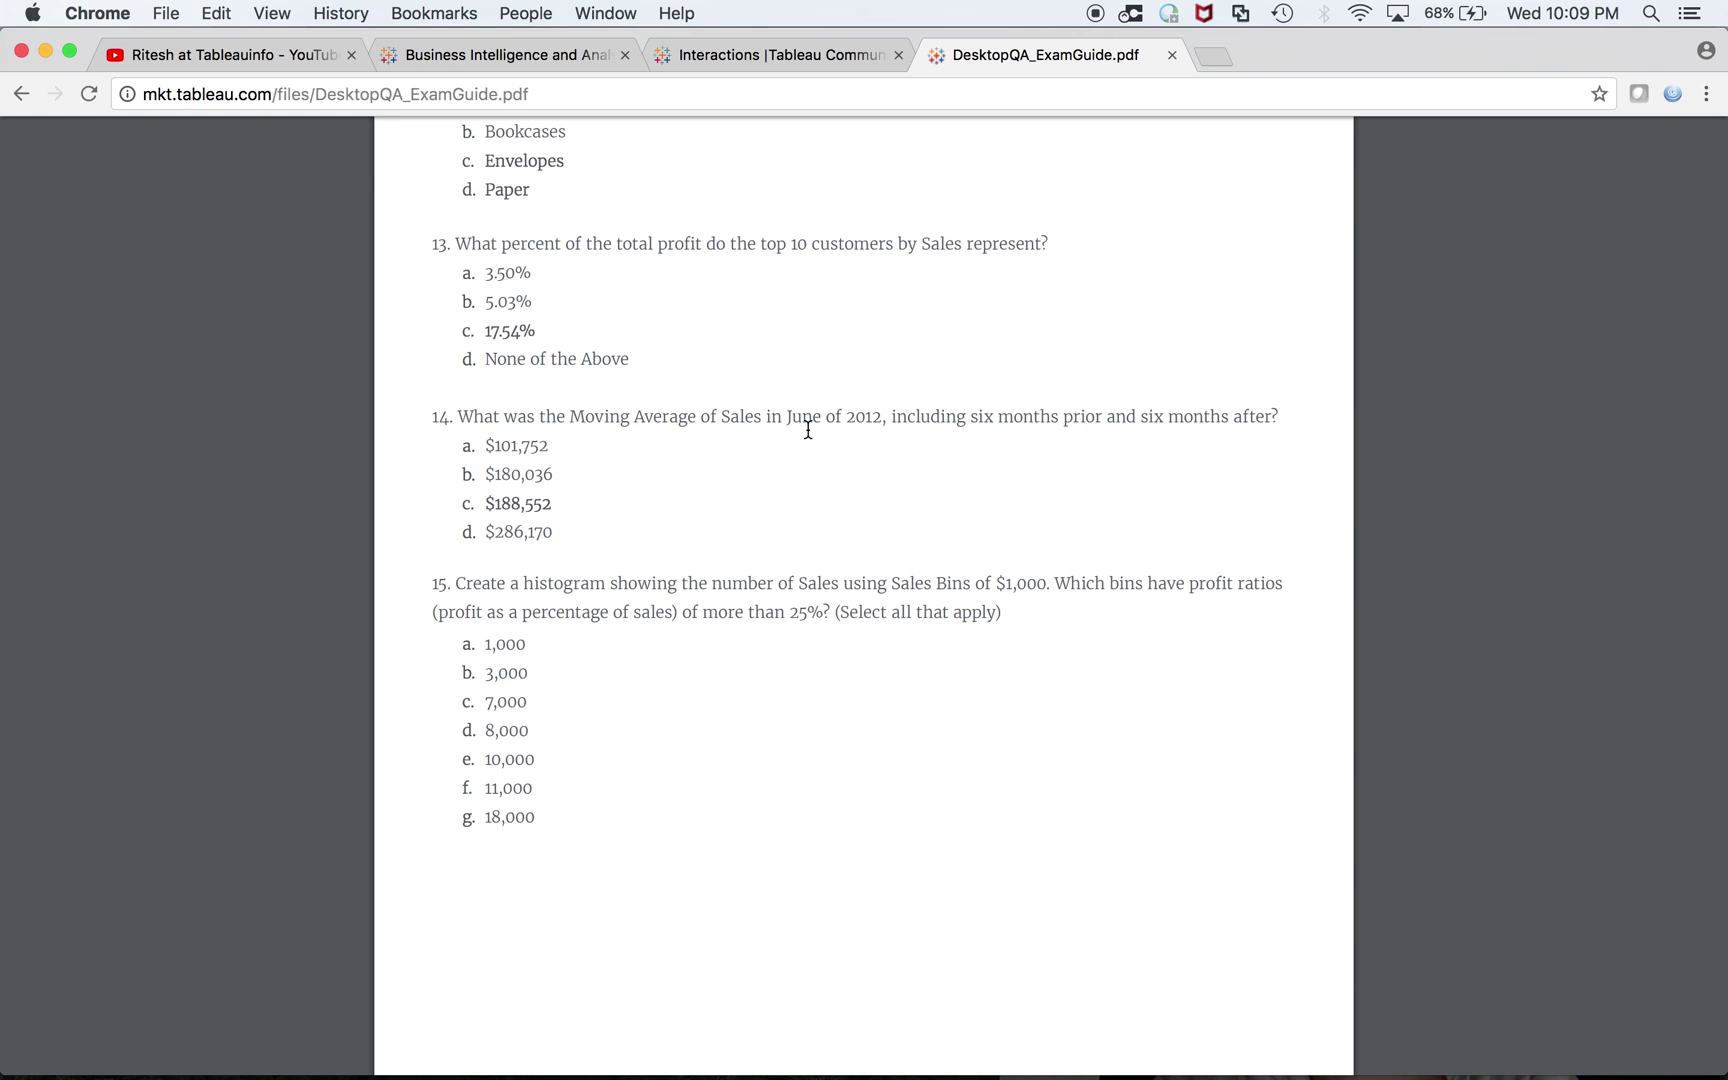
{"action": "key", "text": "super+Tab"}
{"action": "key", "text": "super+Tab"}
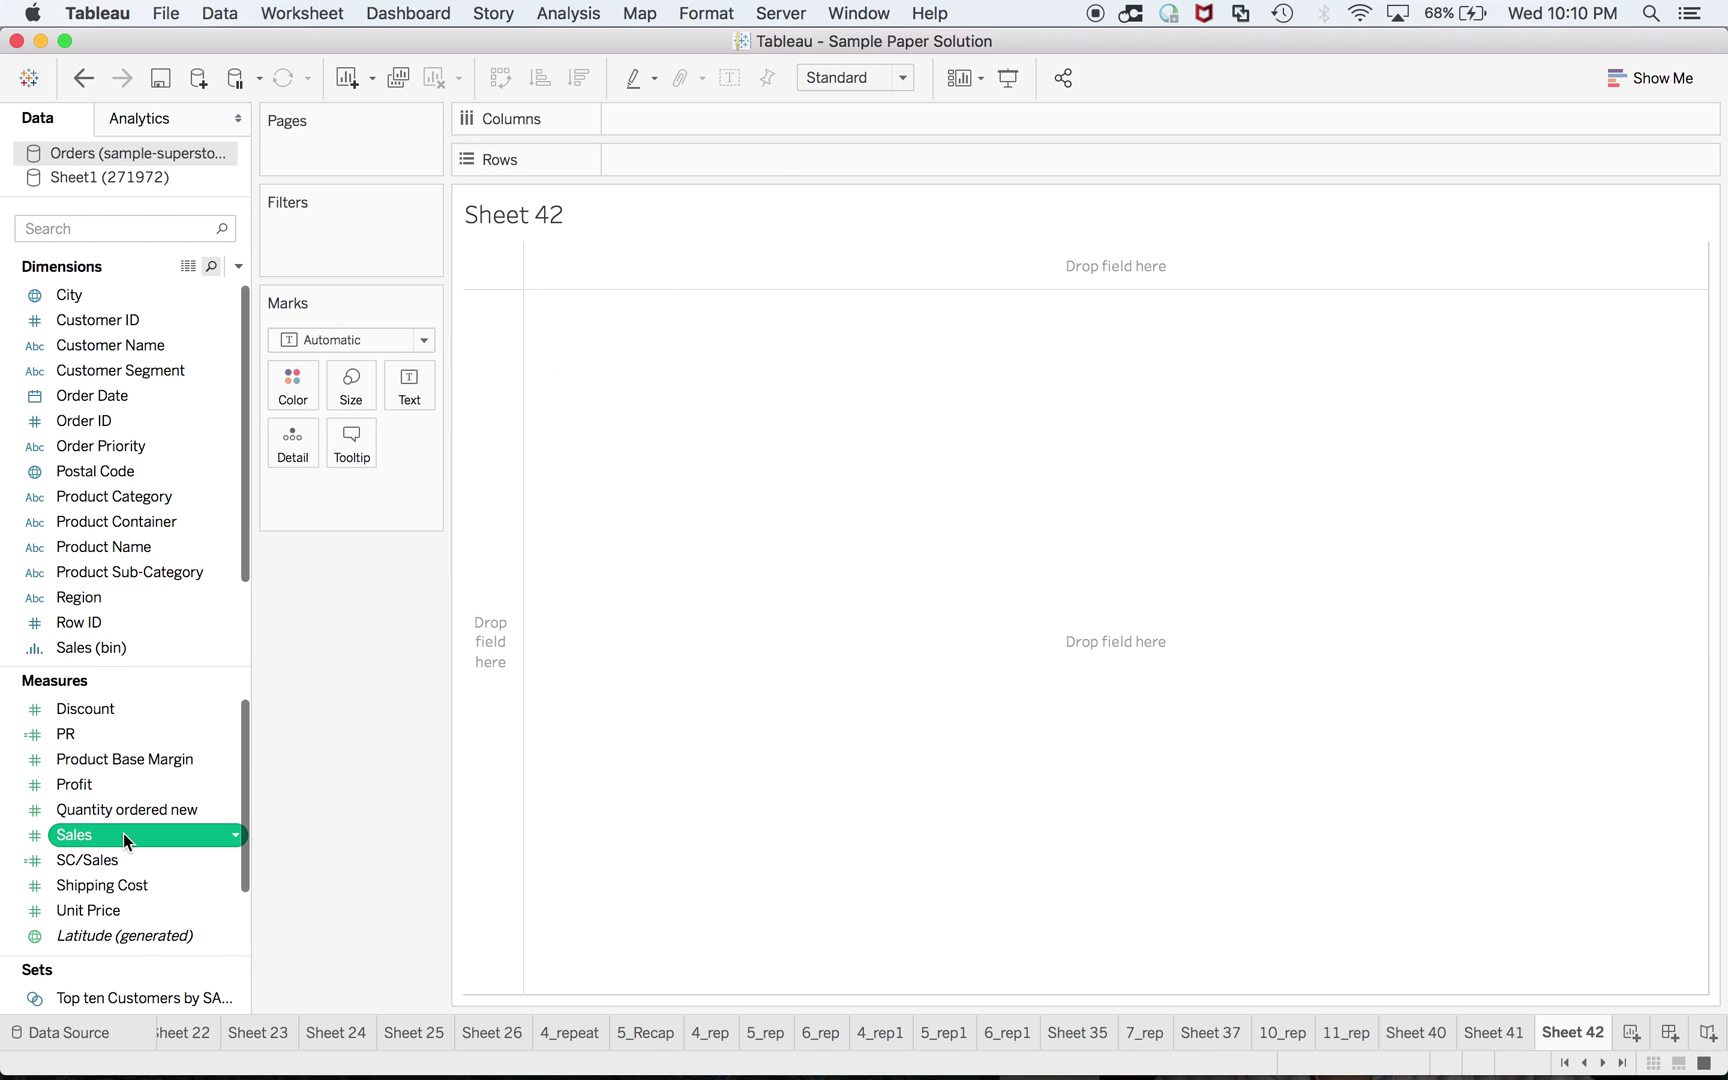
Plot the sum of Sales by year of Order Date as a line chart
{"action": "double_click", "coordinate": [123, 834]}
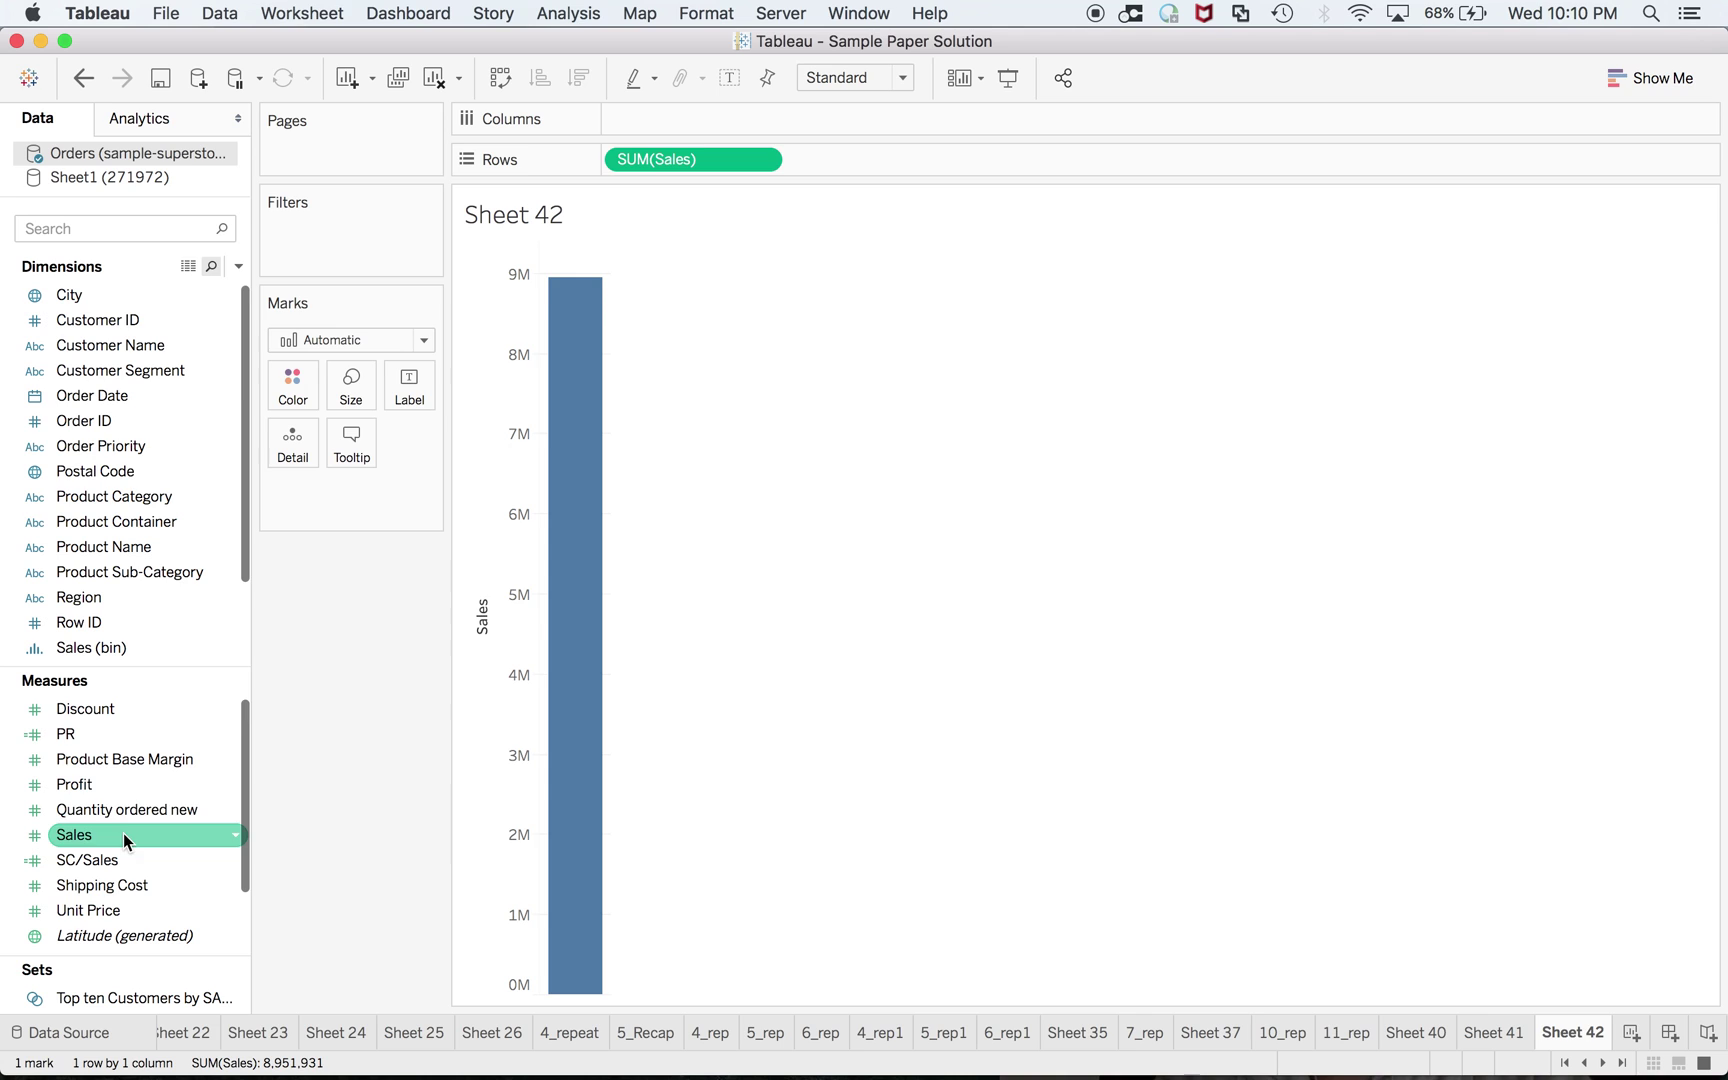
{"action": "double_click", "coordinate": [115, 400]}
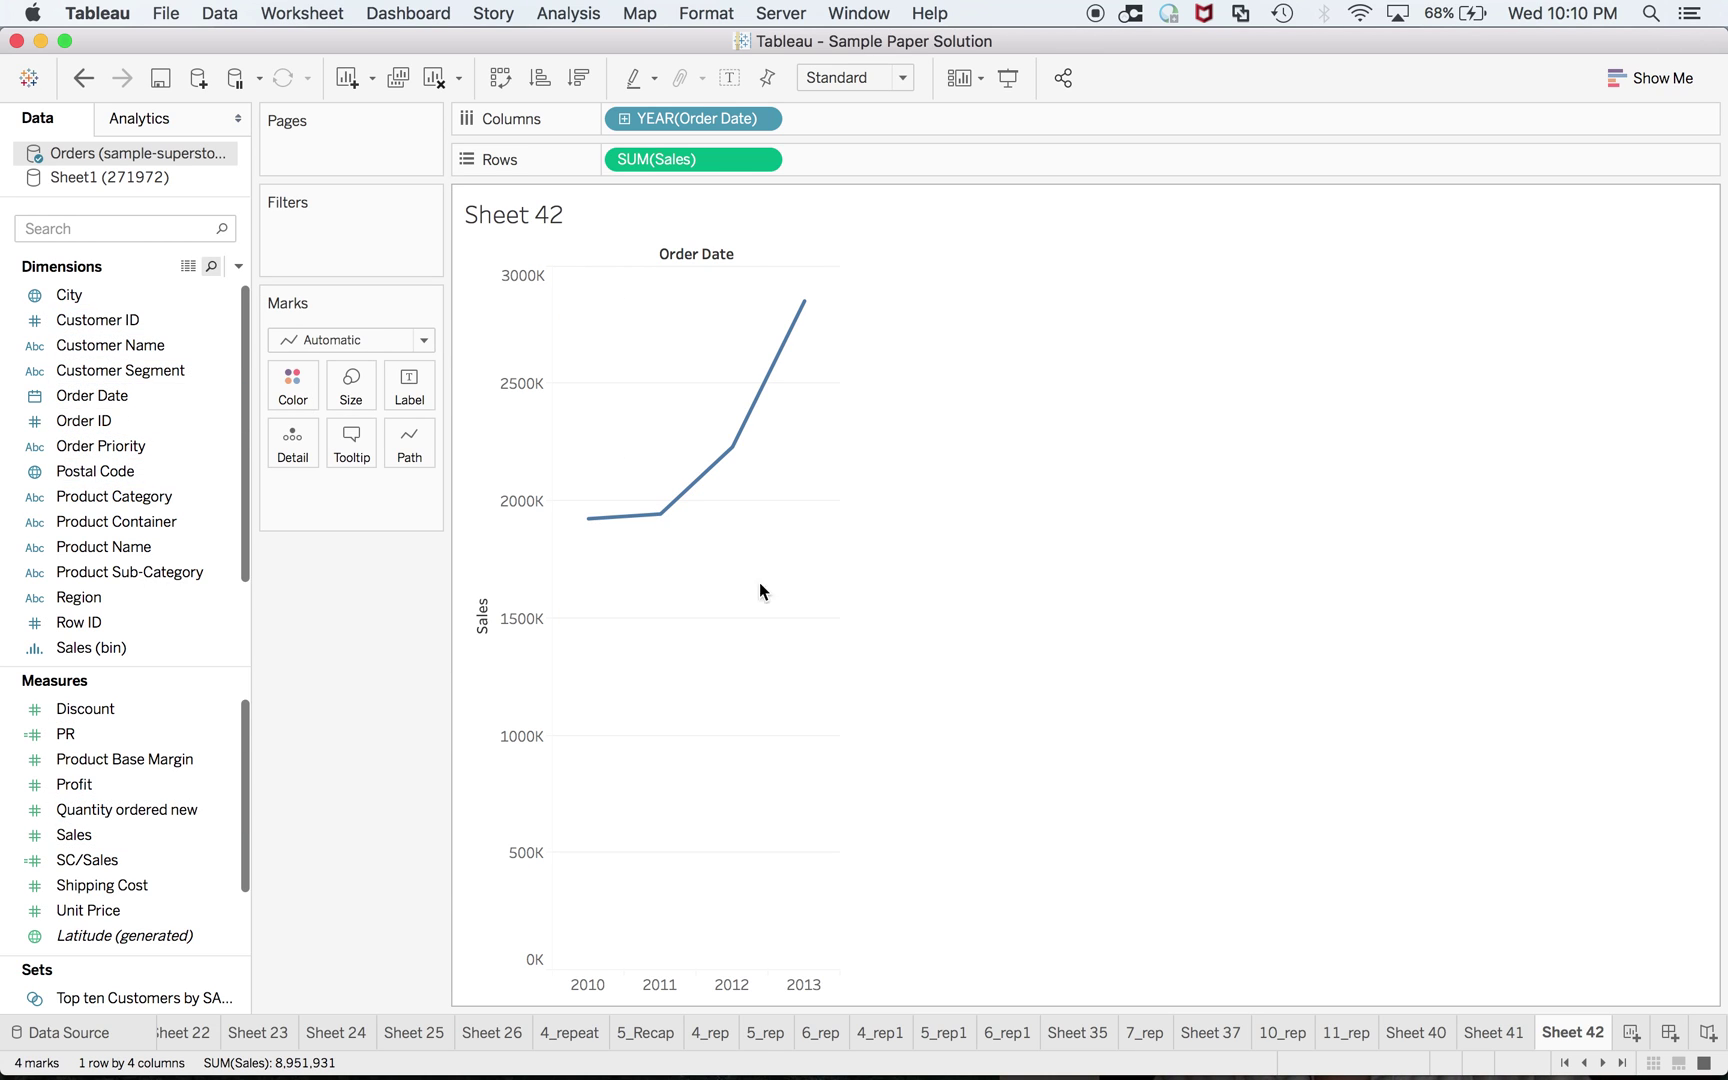
{"action": "key", "text": "super+Tab"}
{"action": "key", "text": "super+Tab"}
Drill Order Date down from year to month and remove the quarter level from Columns
{"action": "left_click", "coordinate": [624, 120]}
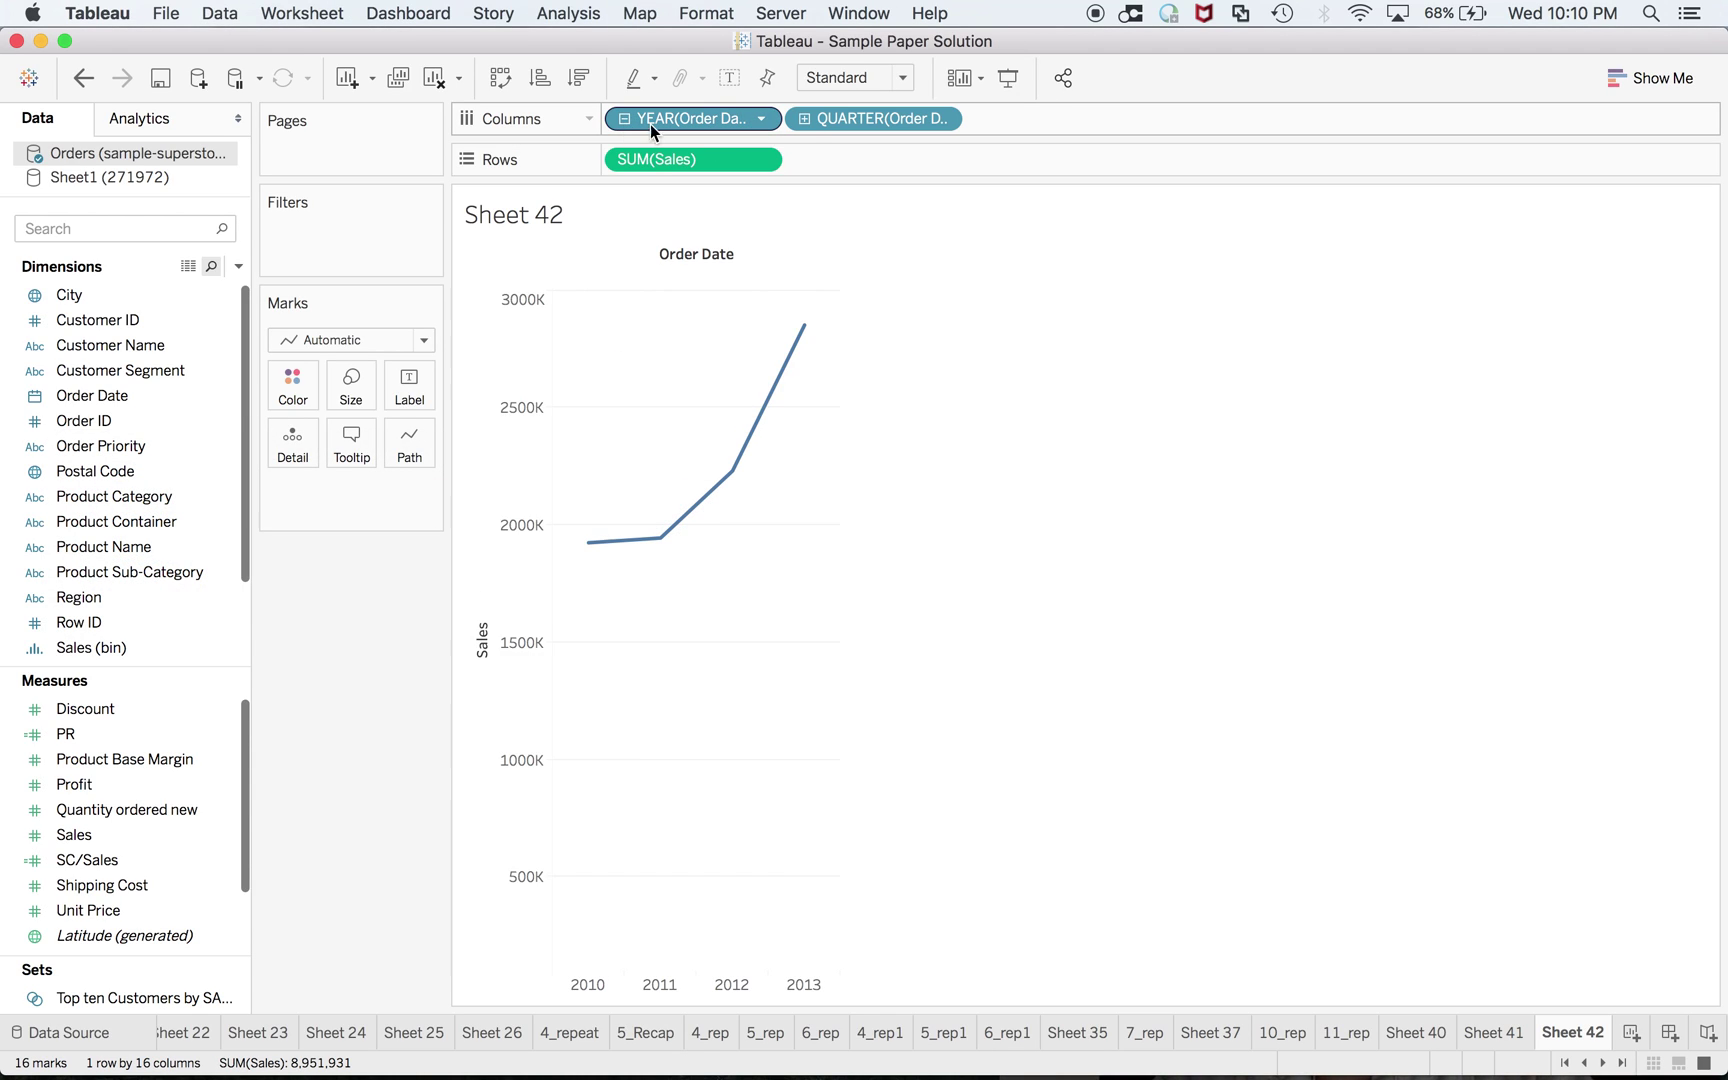
{"action": "left_click", "coordinate": [802, 119]}
{"action": "left_click", "coordinate": [939, 119]}
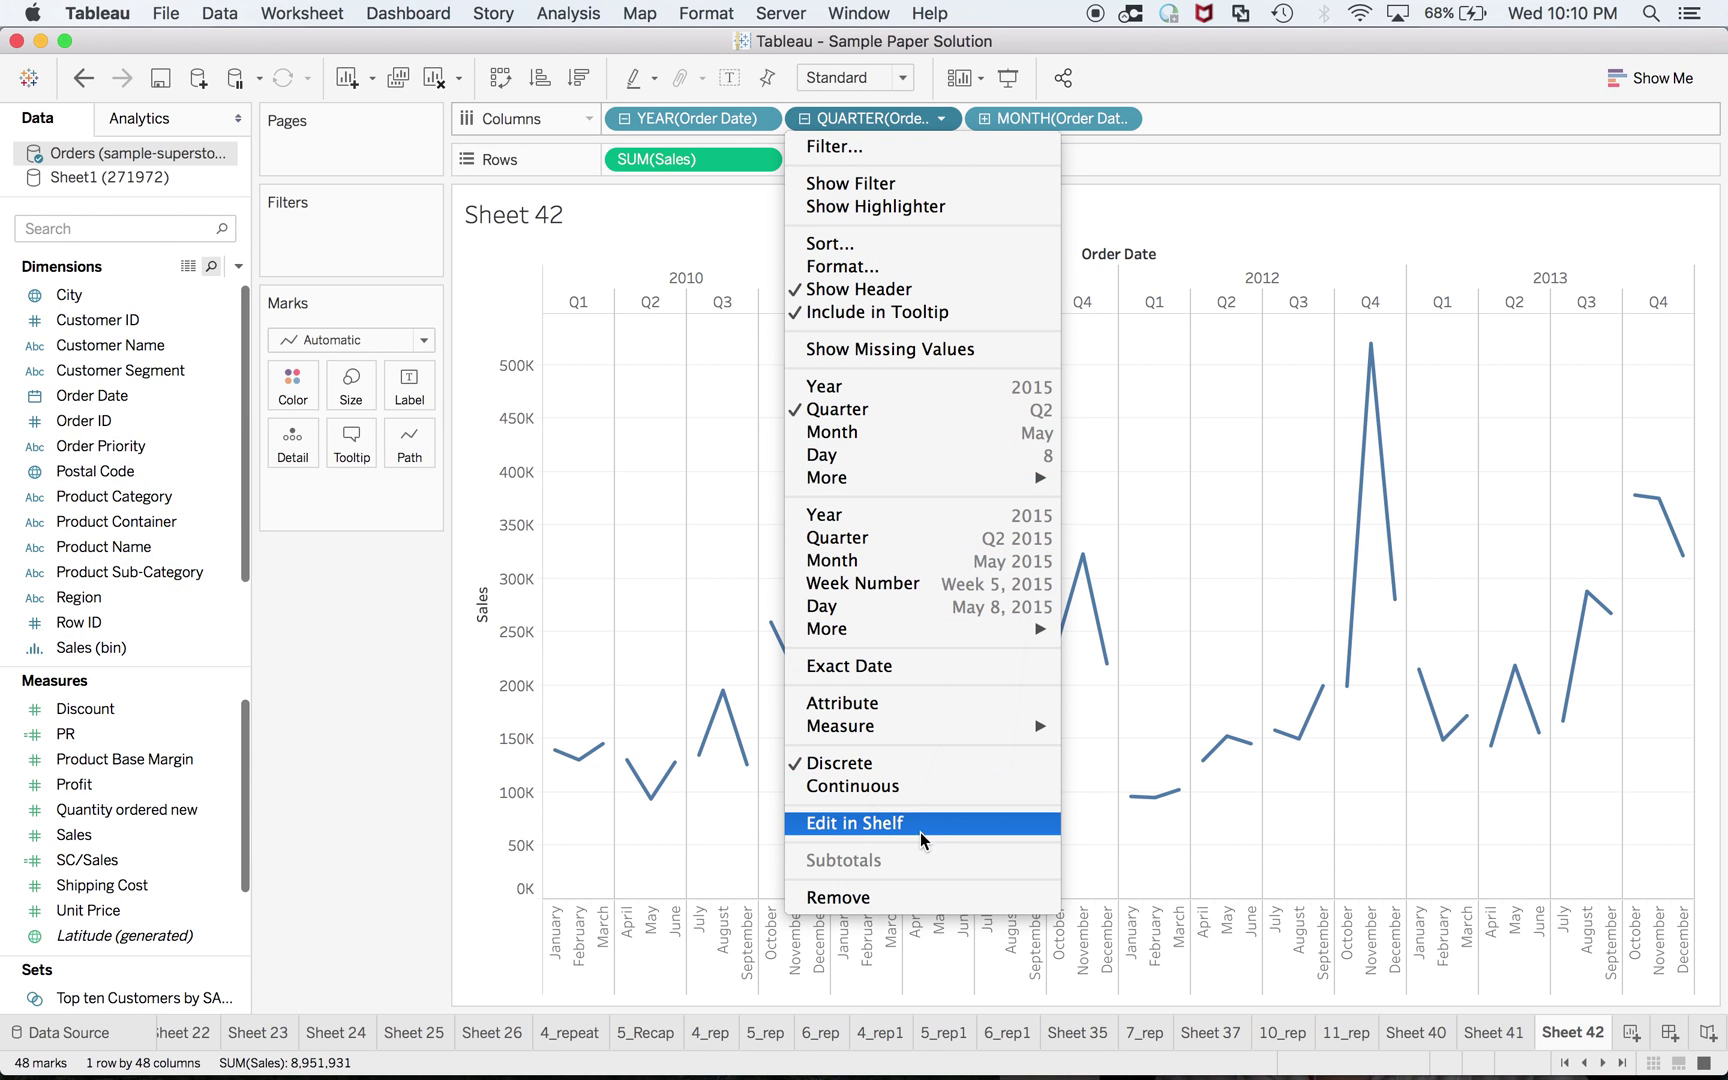
{"action": "left_click", "coordinate": [931, 898]}
Recheck question 14's date in Chrome, and show filters for the year and month of Order Date in Tableau
{"action": "key", "text": "super+Tab"}
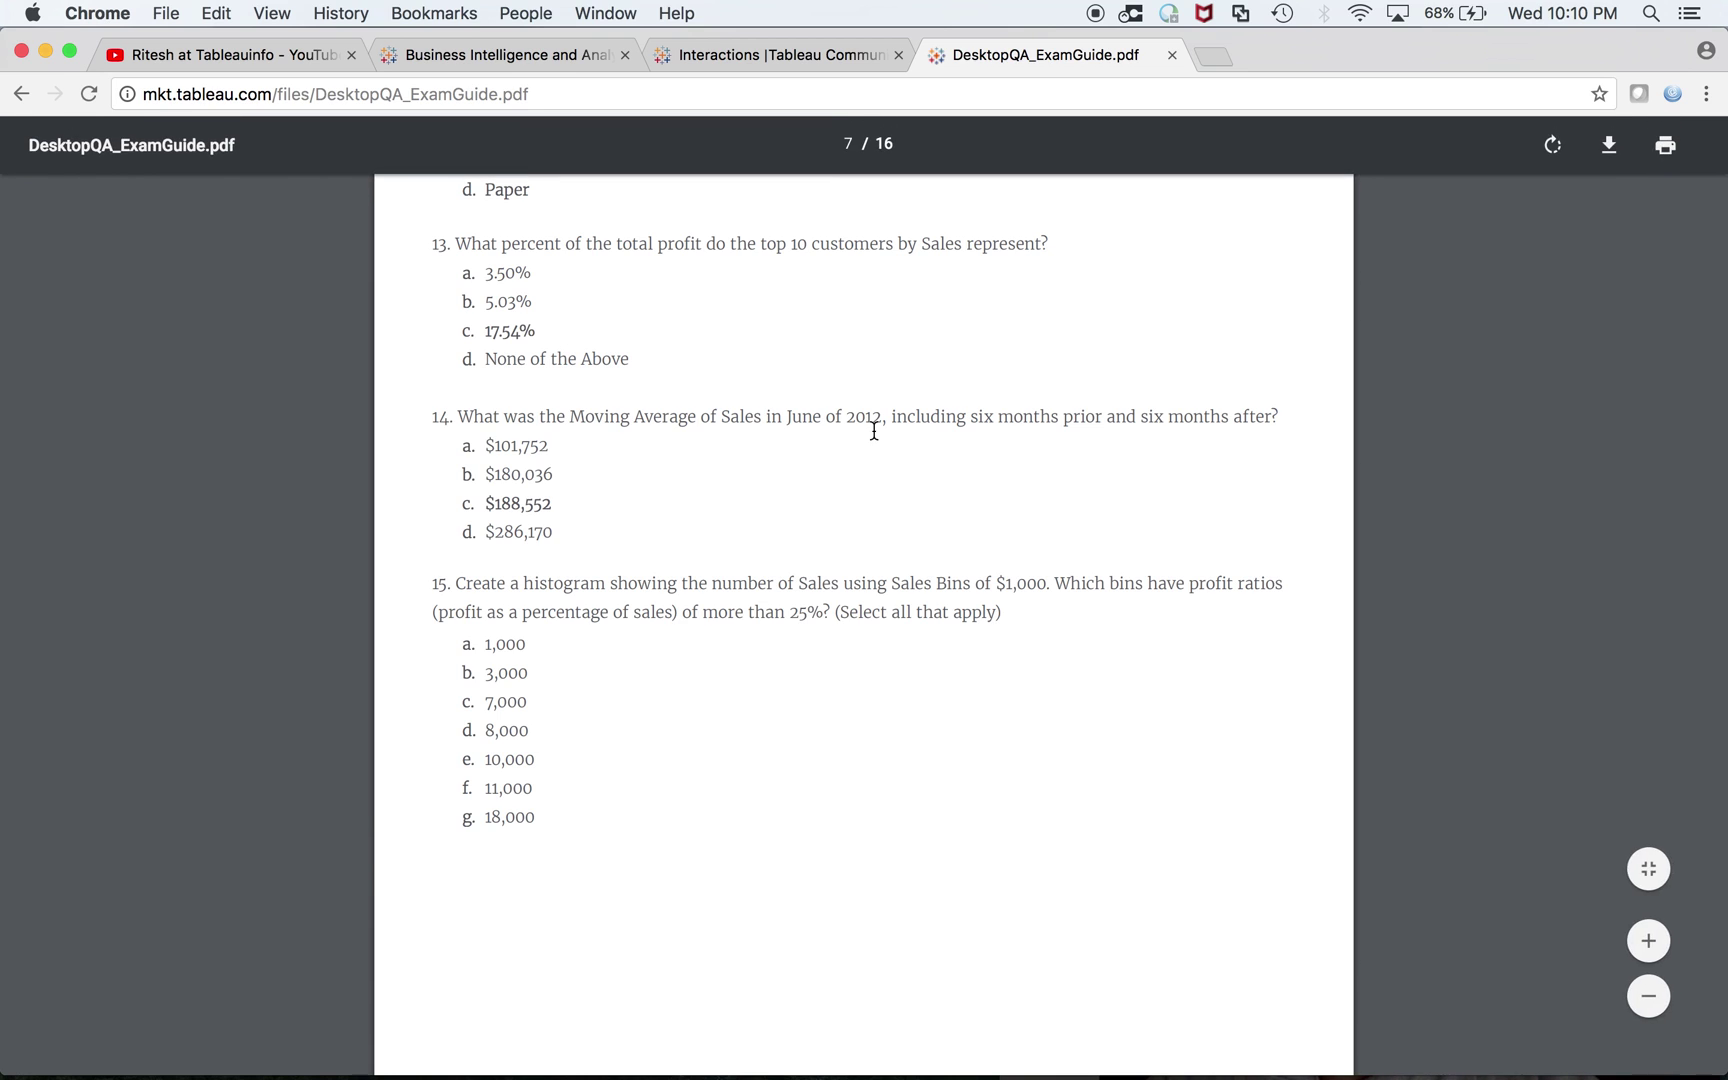
{"action": "key", "text": "super+Tab"}
{"action": "right_click", "coordinate": [716, 115]}
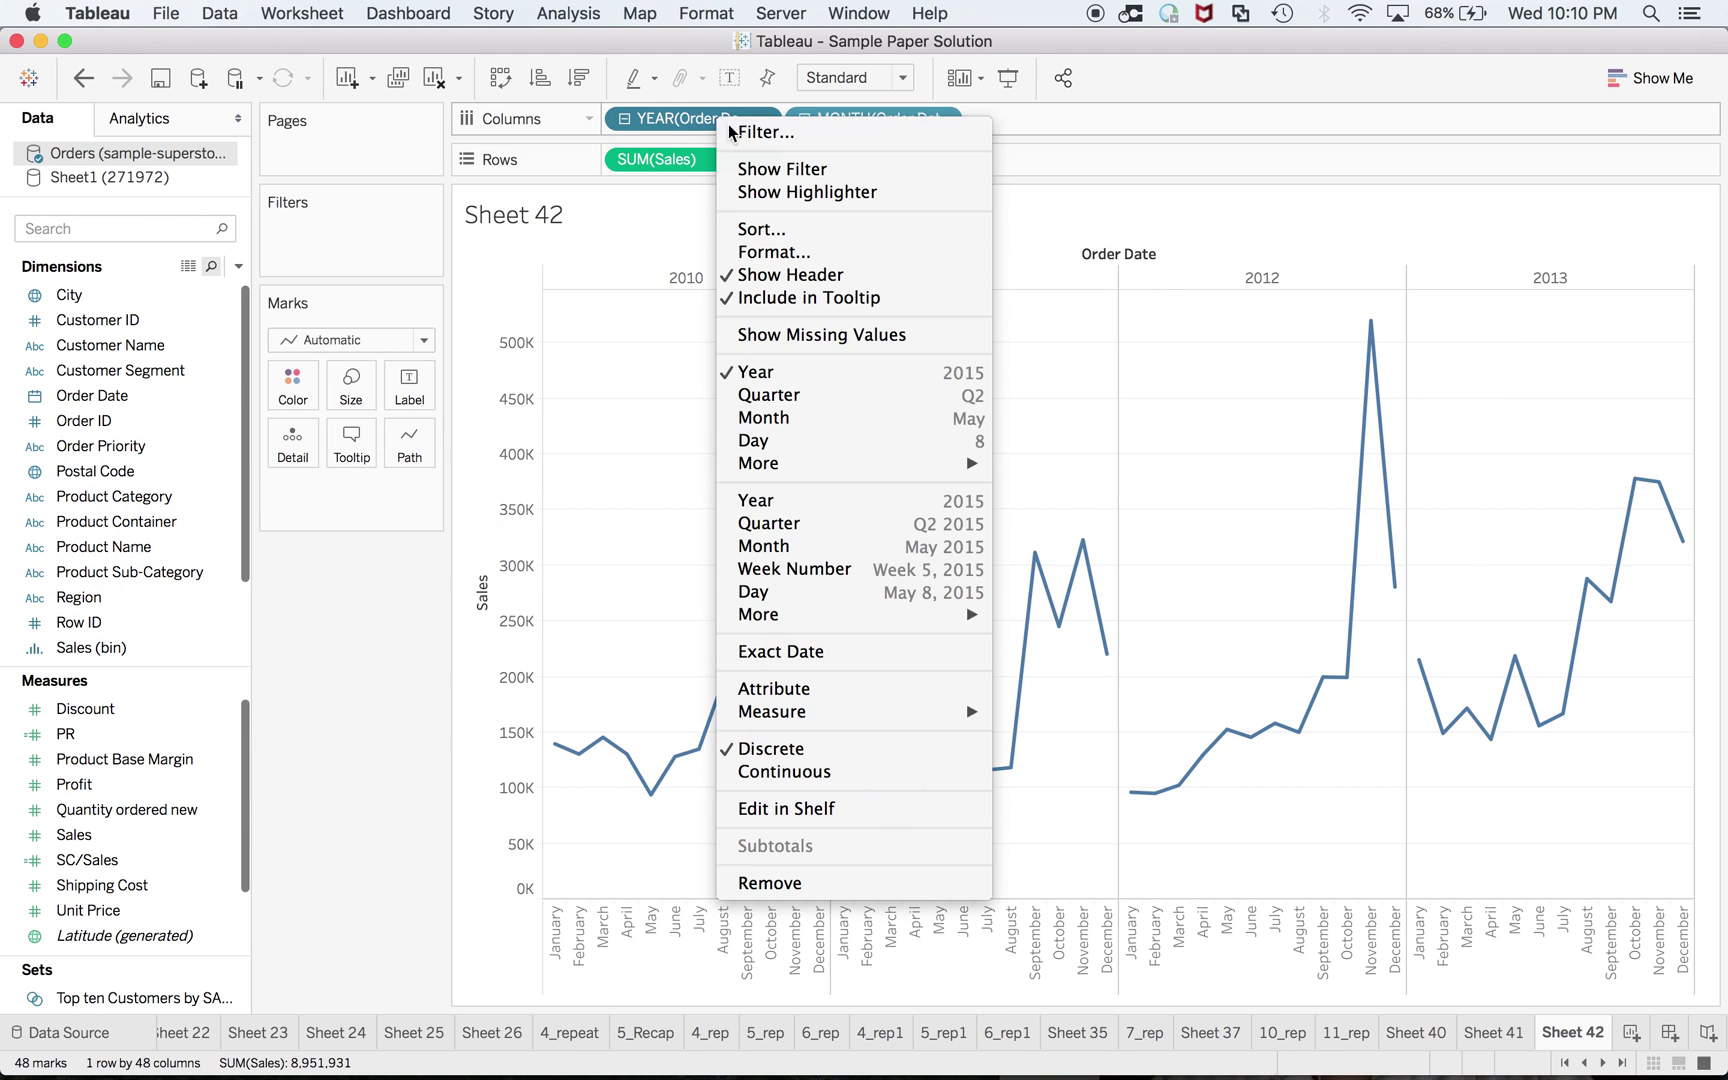
{"action": "left_click", "coordinate": [757, 167]}
{"action": "right_click", "coordinate": [826, 118]}
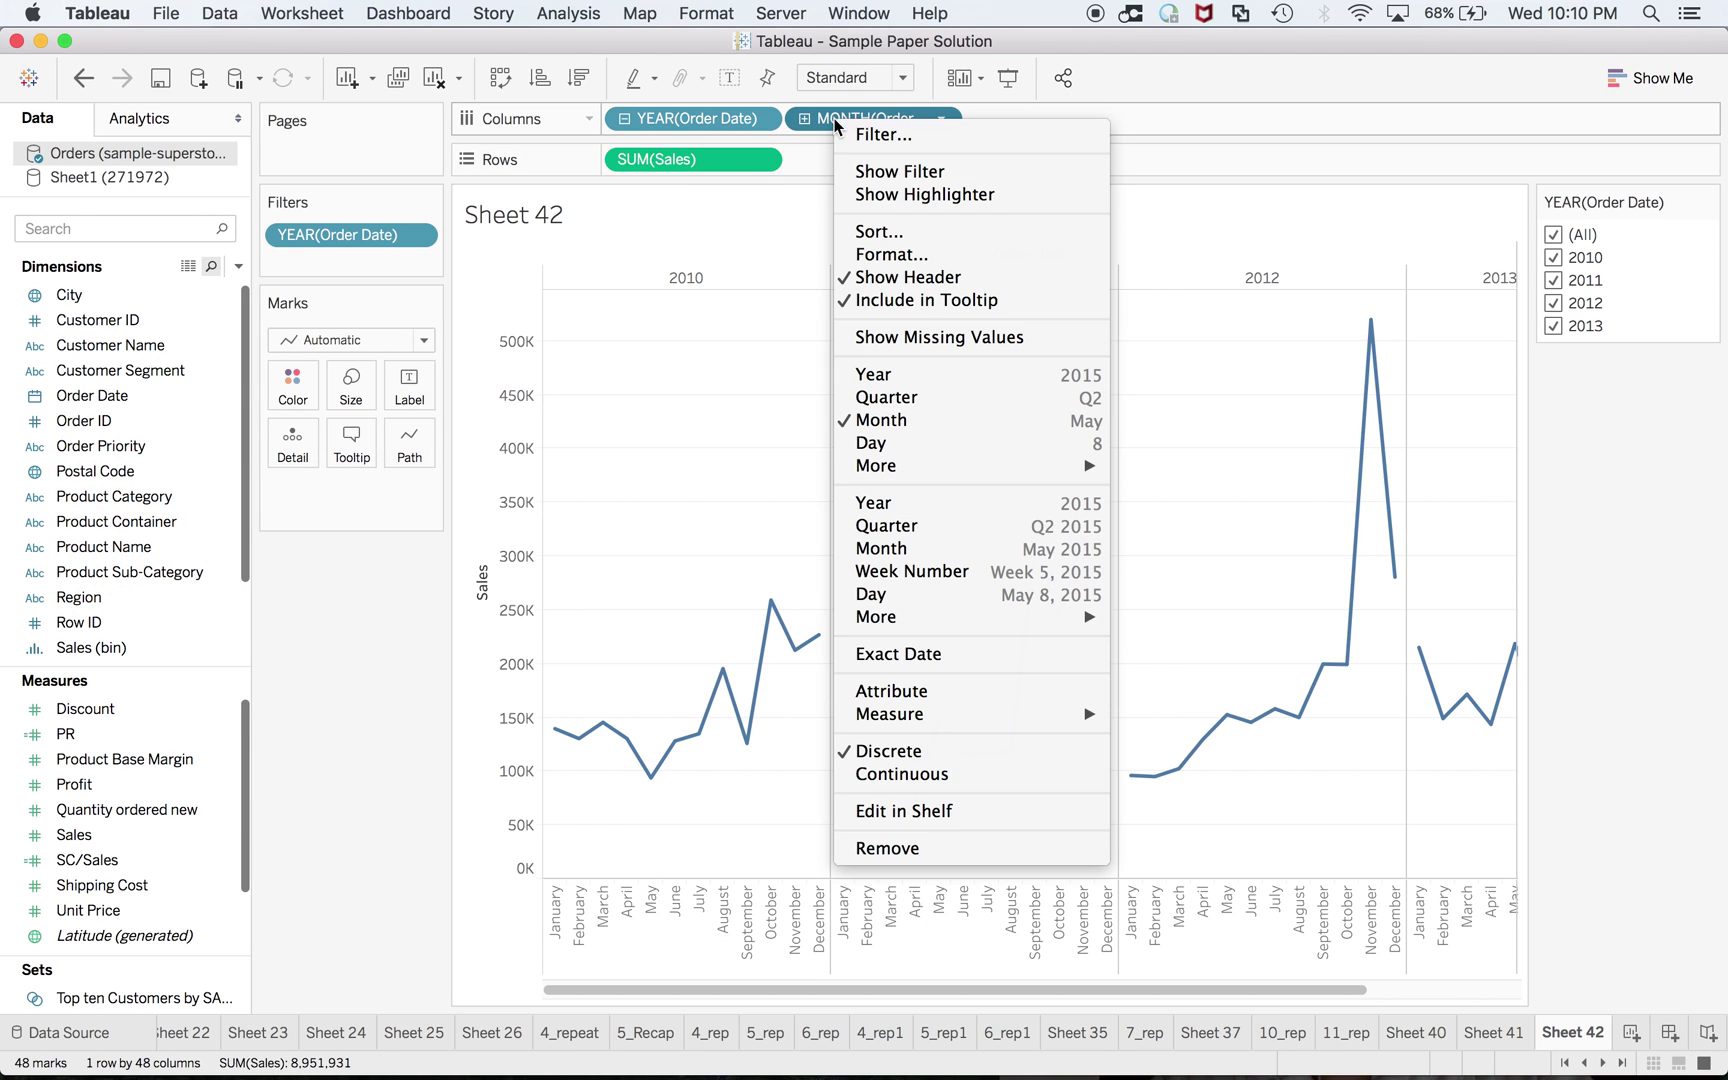
{"action": "left_click", "coordinate": [884, 185]}
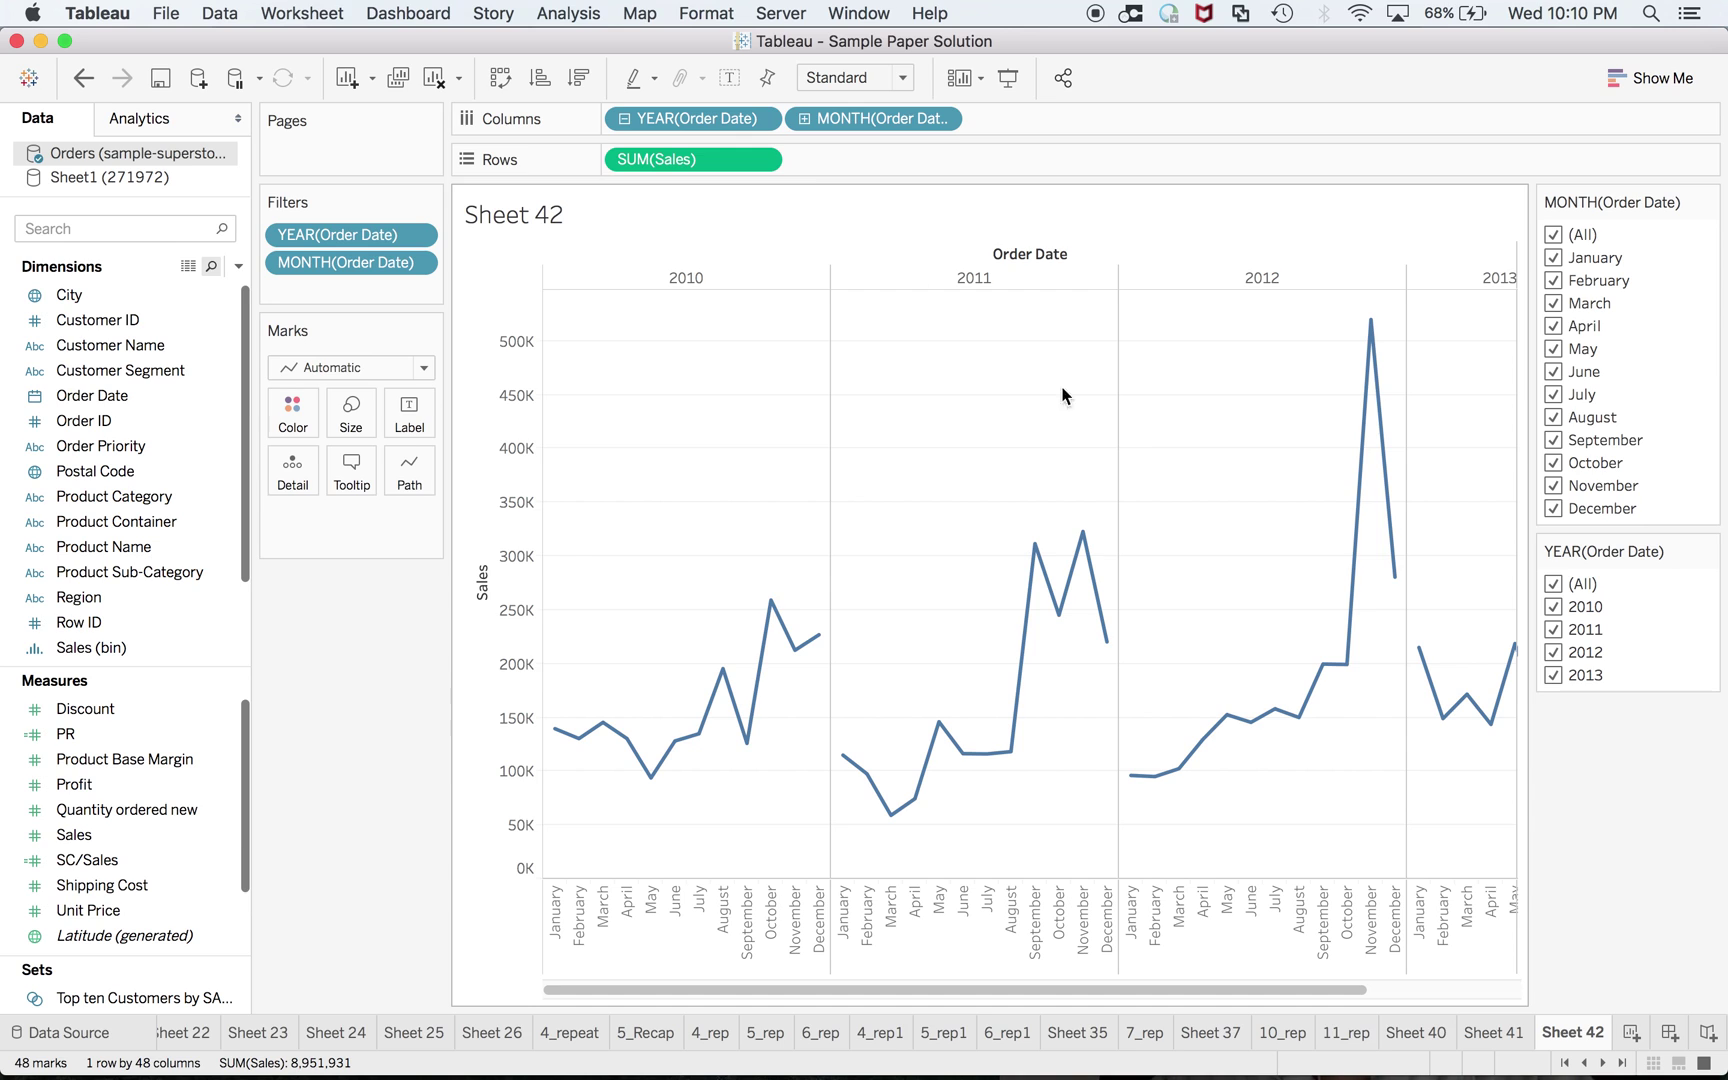
Try the Running Total quick table calculation on SUM(Sales), and undo it
{"action": "left_click", "coordinate": [762, 160]}
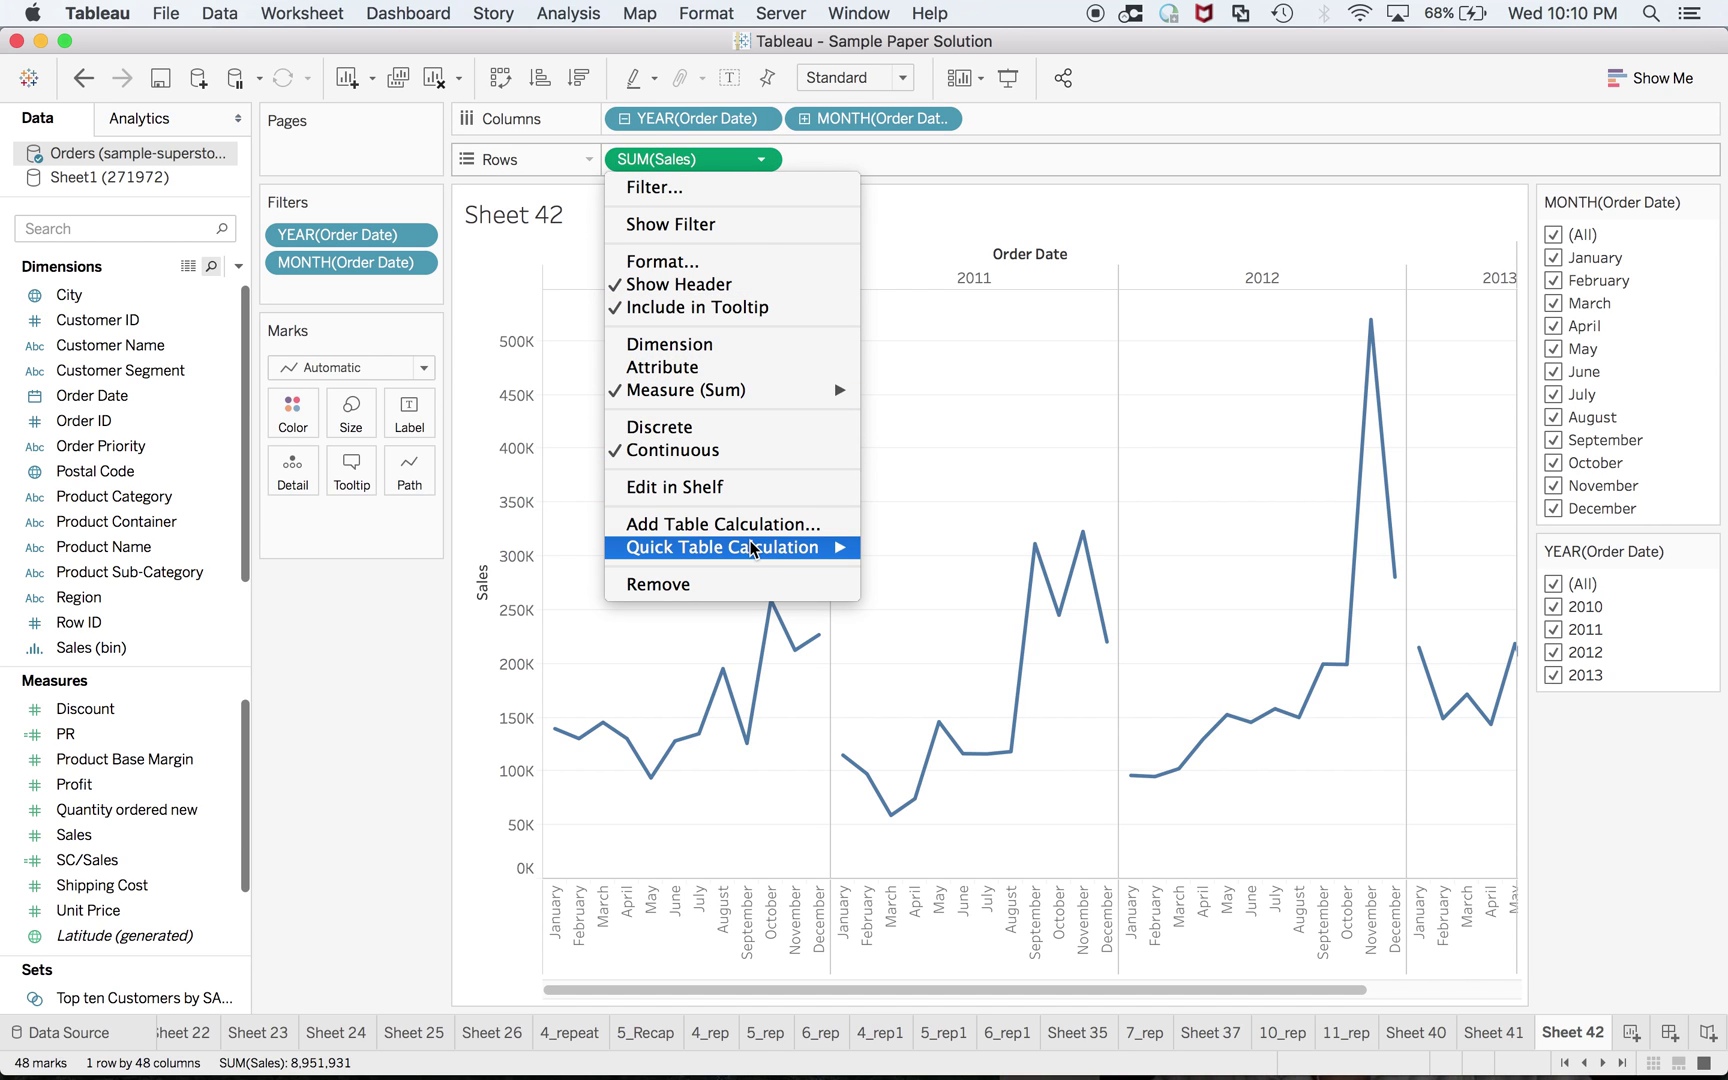
{"action": "mouse_move", "coordinate": [752, 549]}
{"action": "left_click", "coordinate": [913, 553]}
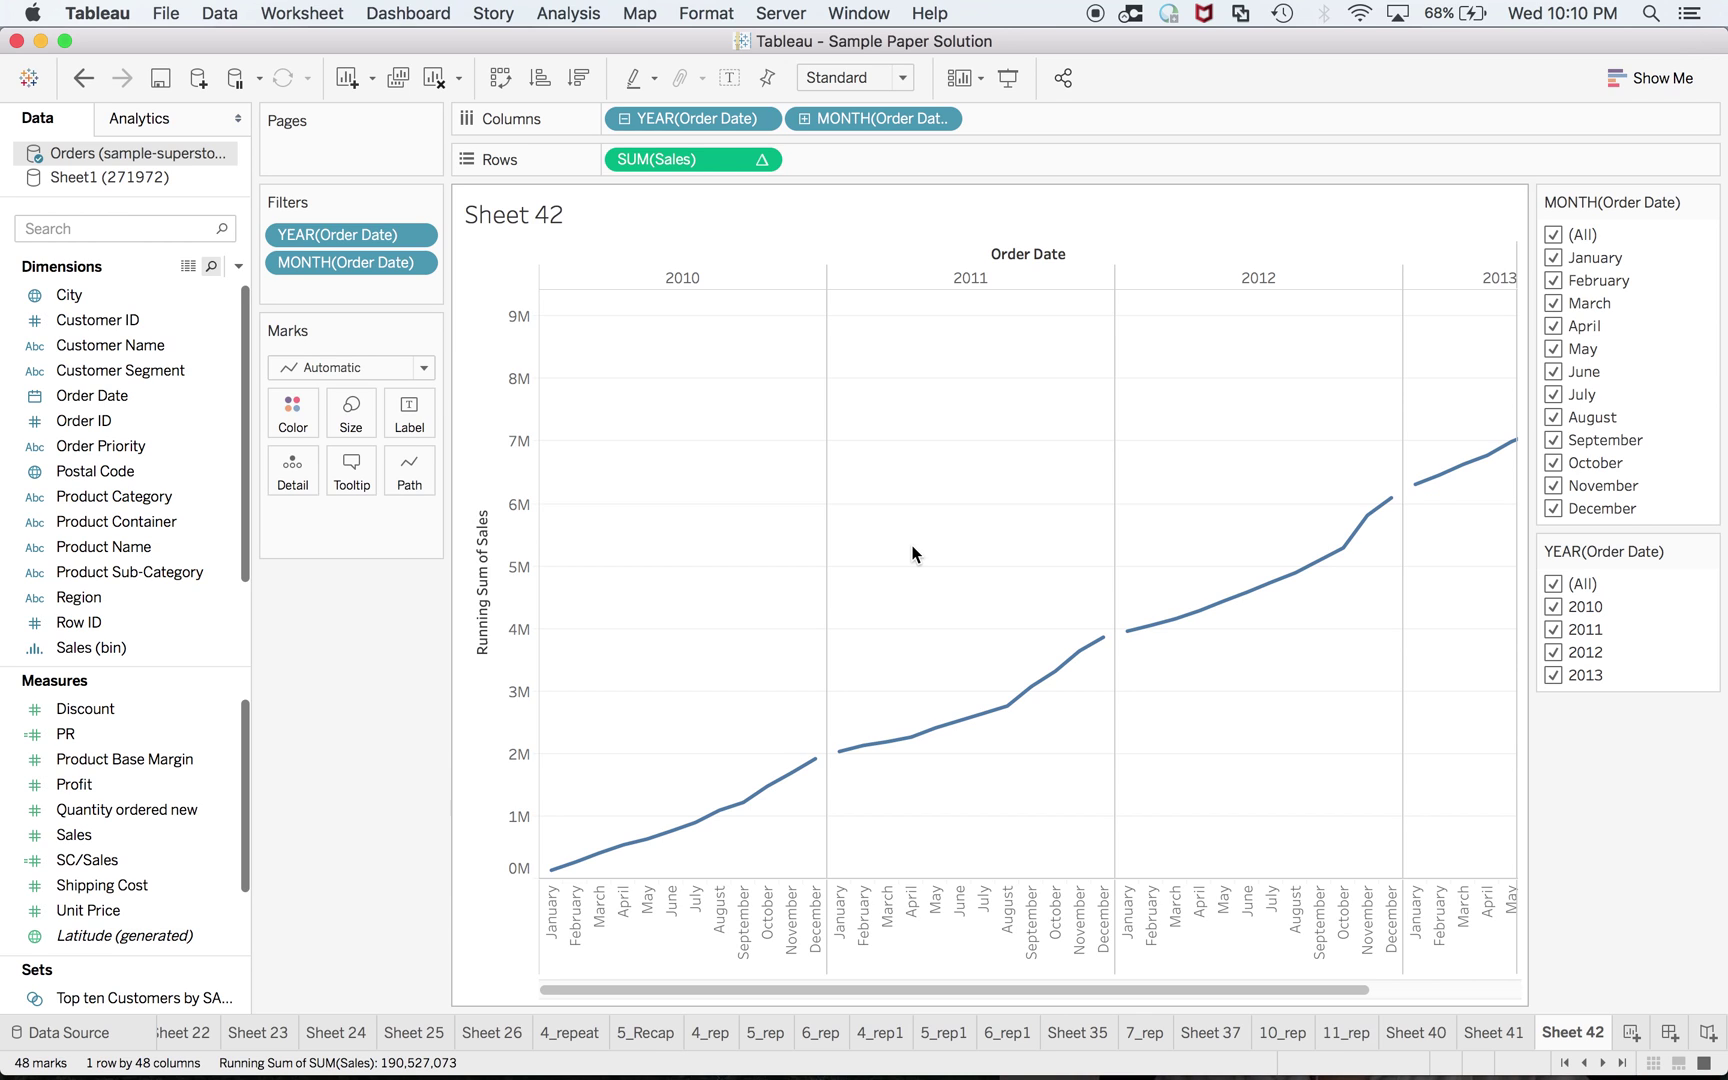
{"action": "key", "text": "super+z"}
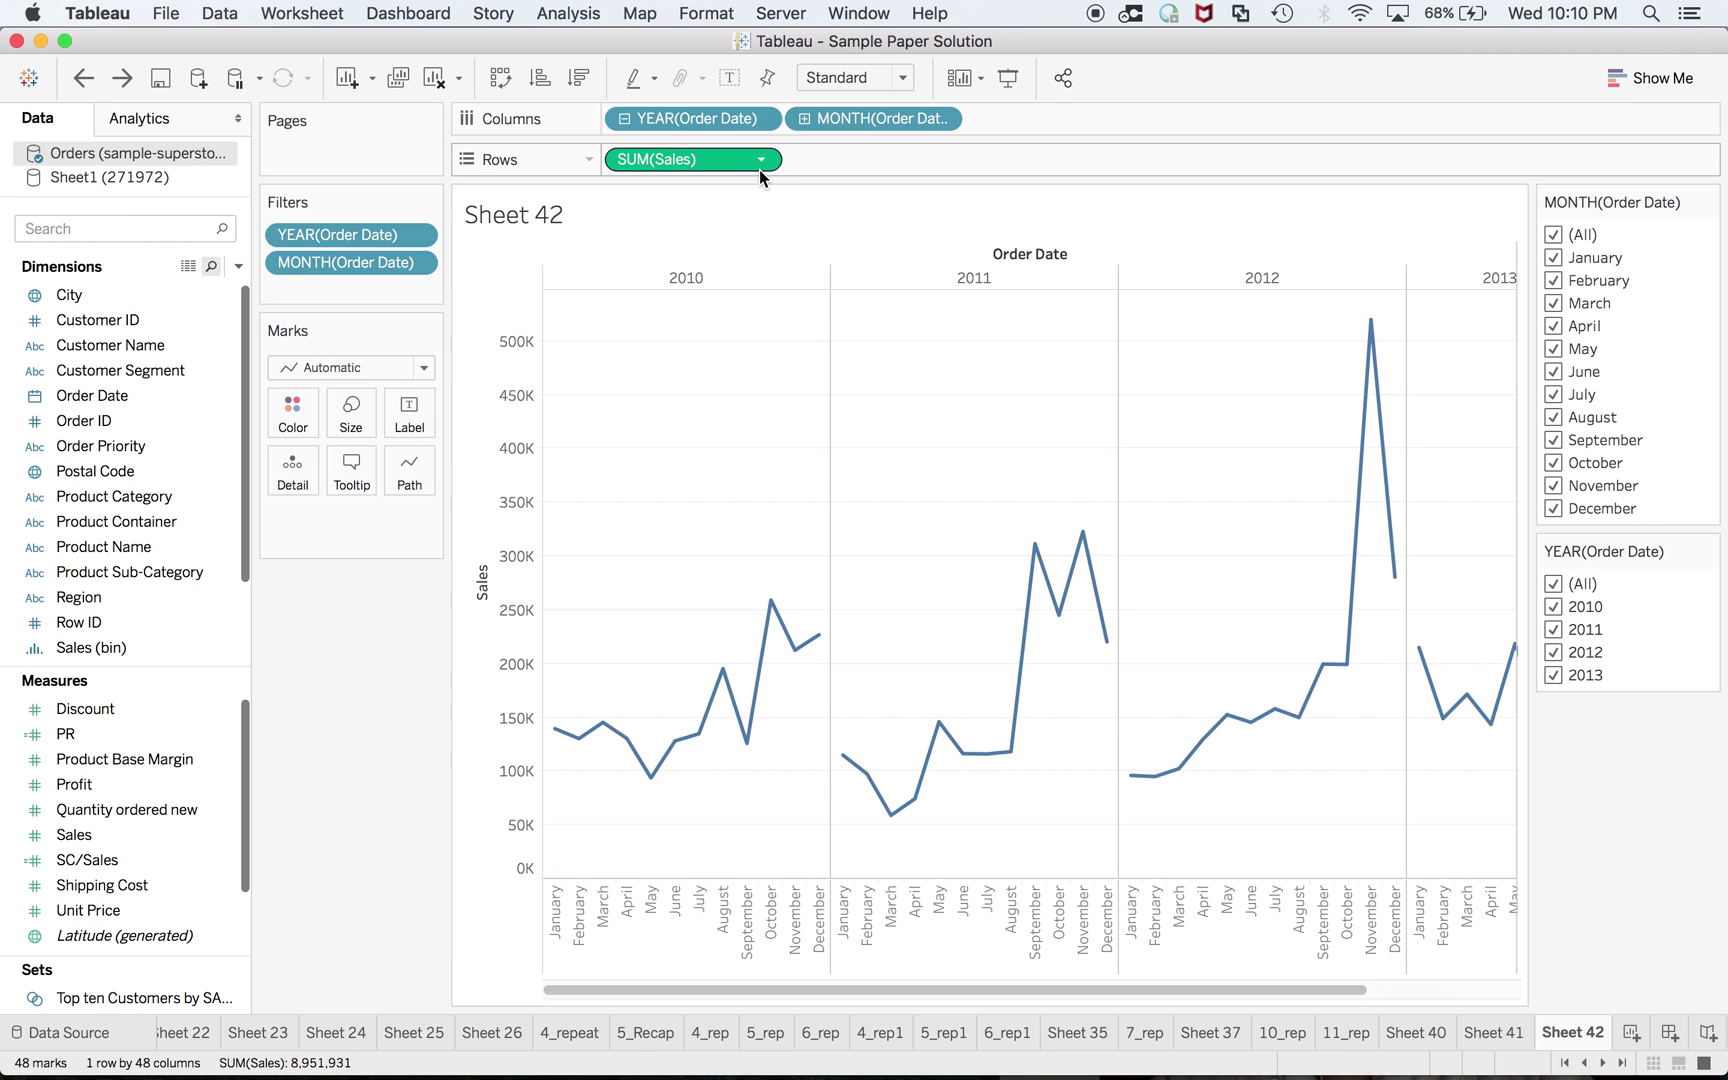
Add a table calculation to SUM(Sales) with Moving Calculation as its calculation type
{"action": "left_click", "coordinate": [759, 169]}
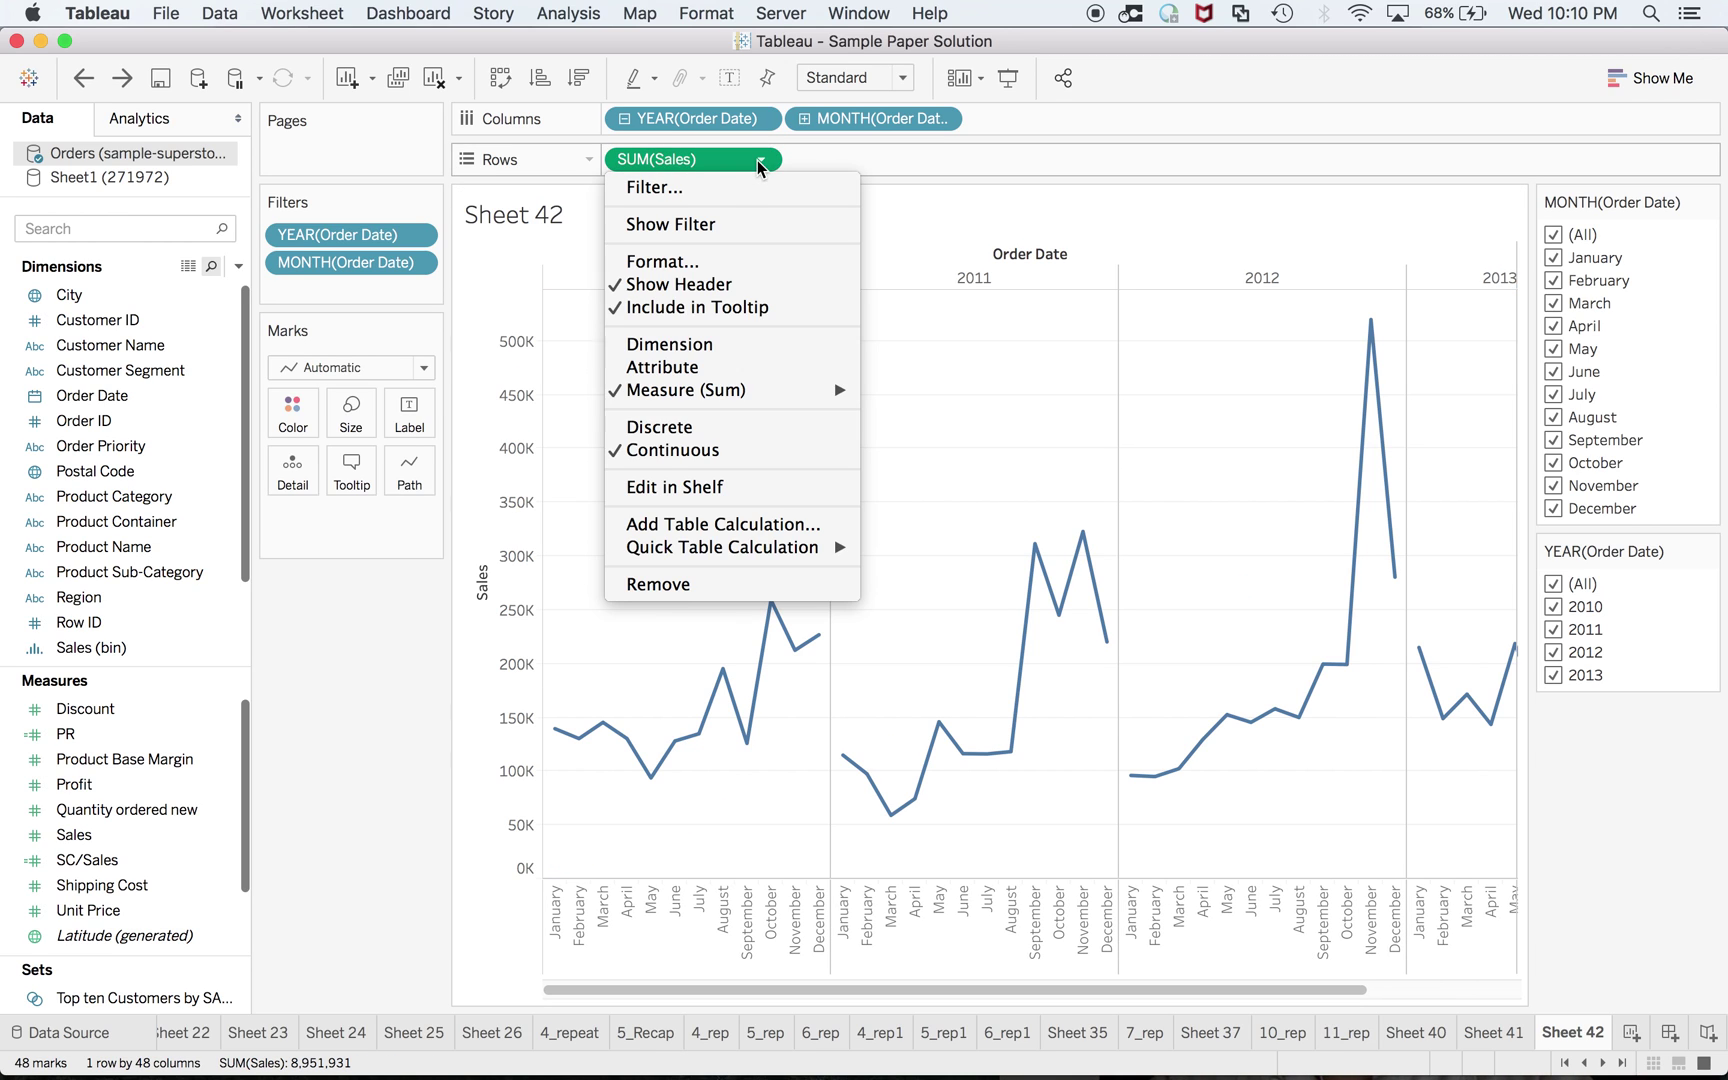
{"action": "left_click", "coordinate": [778, 526]}
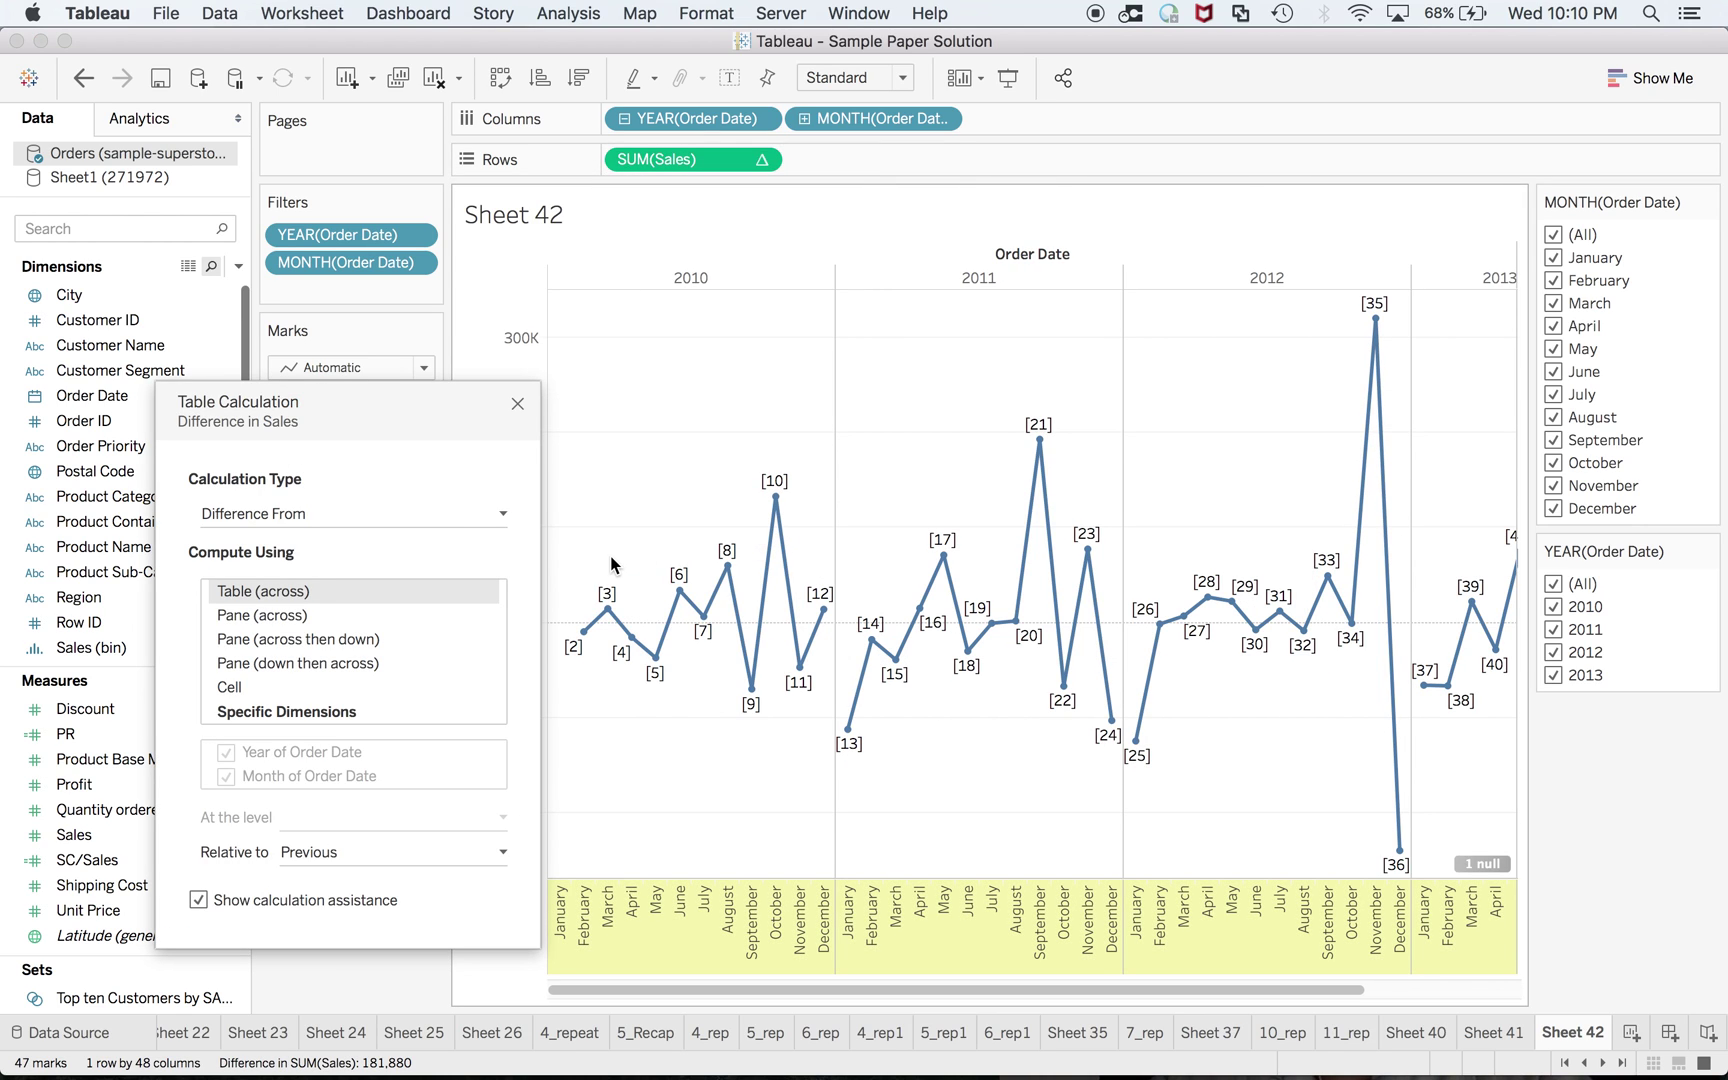
{"action": "left_click", "coordinate": [477, 510]}
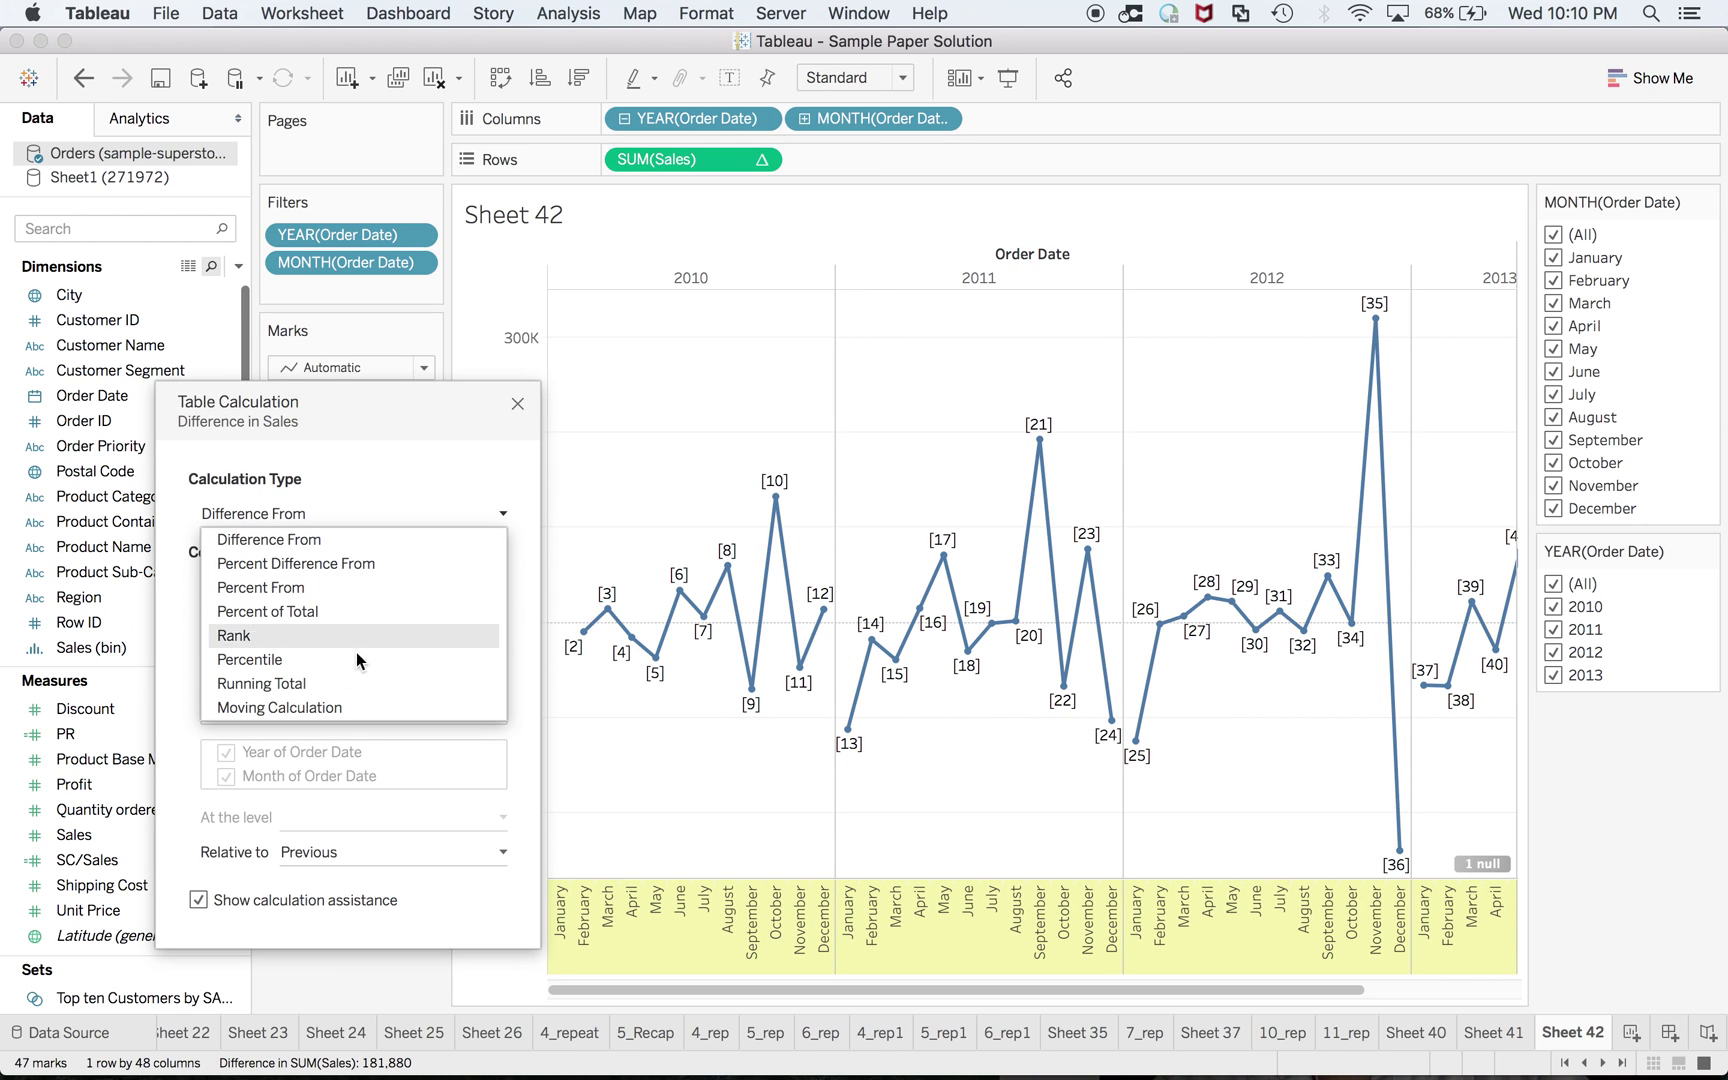
{"action": "left_click", "coordinate": [339, 707]}
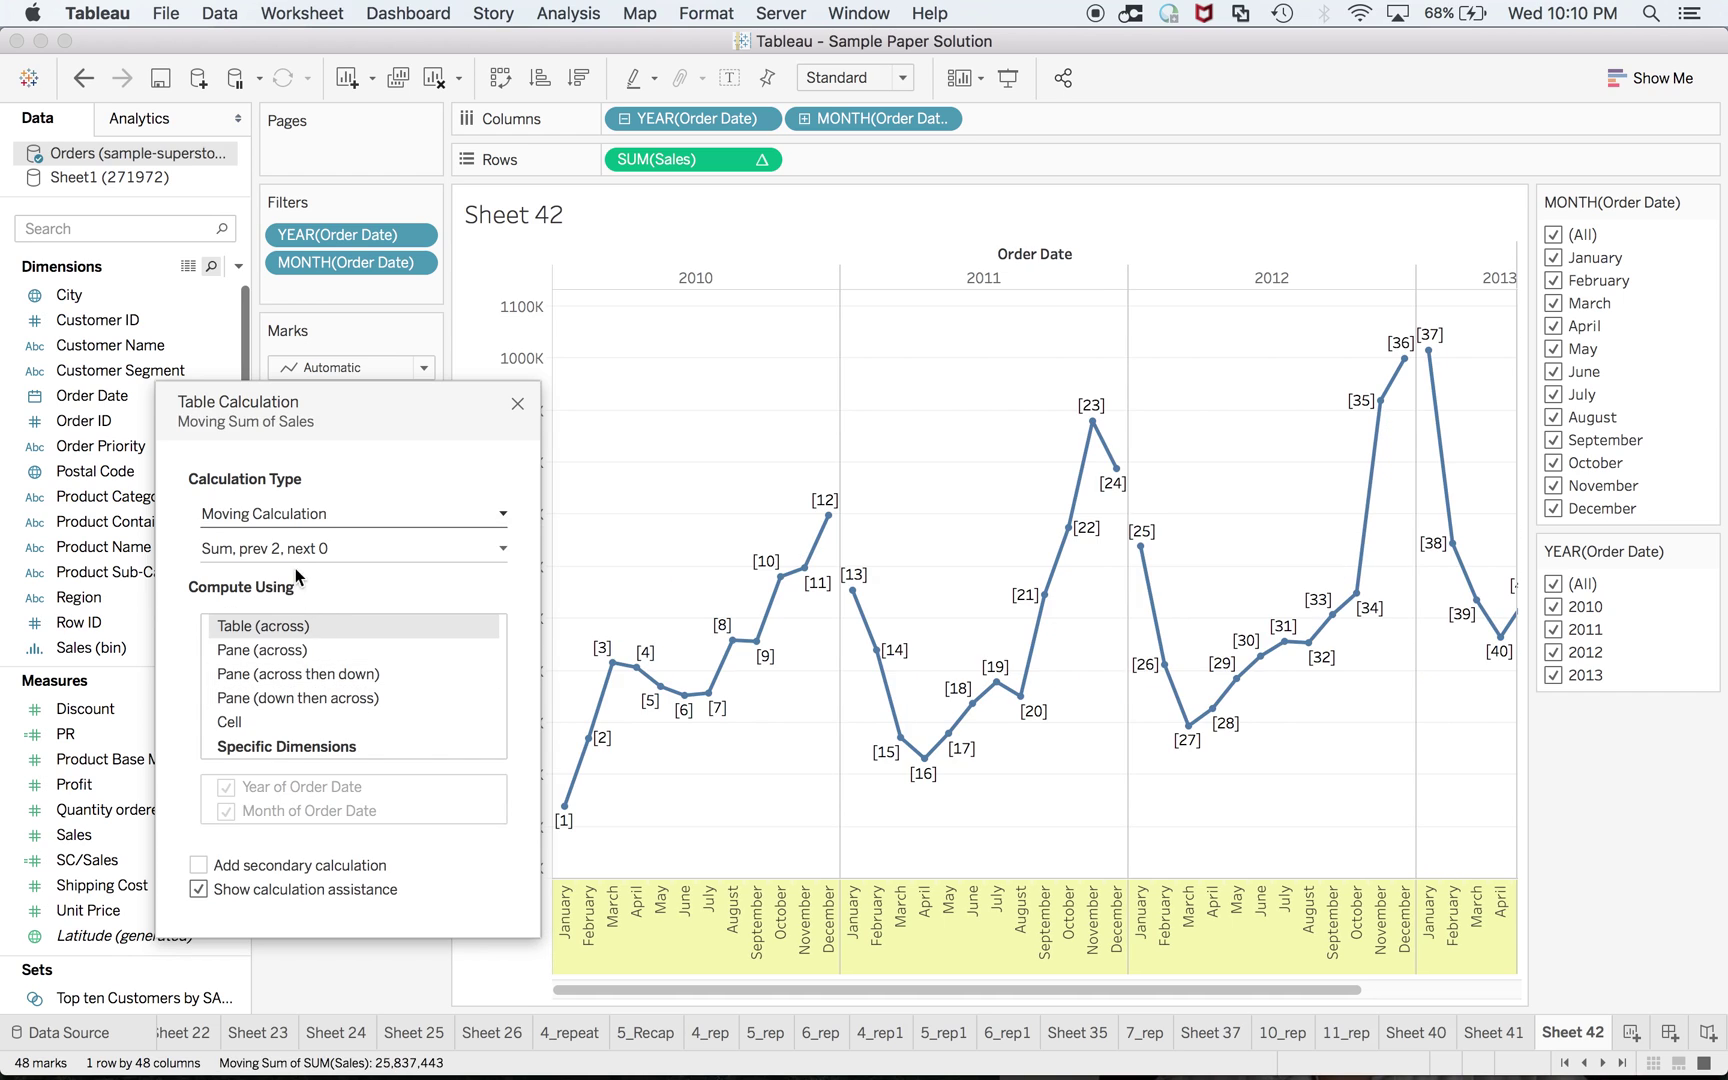
Set the moving calculation's window to 6 previous and 6 next values, and close the table calculation settings
{"action": "left_click", "coordinate": [290, 550]}
{"action": "double_click", "coordinate": [331, 650]}
{"action": "type", "text": "6"}
{"action": "left_click", "coordinate": [349, 688]}
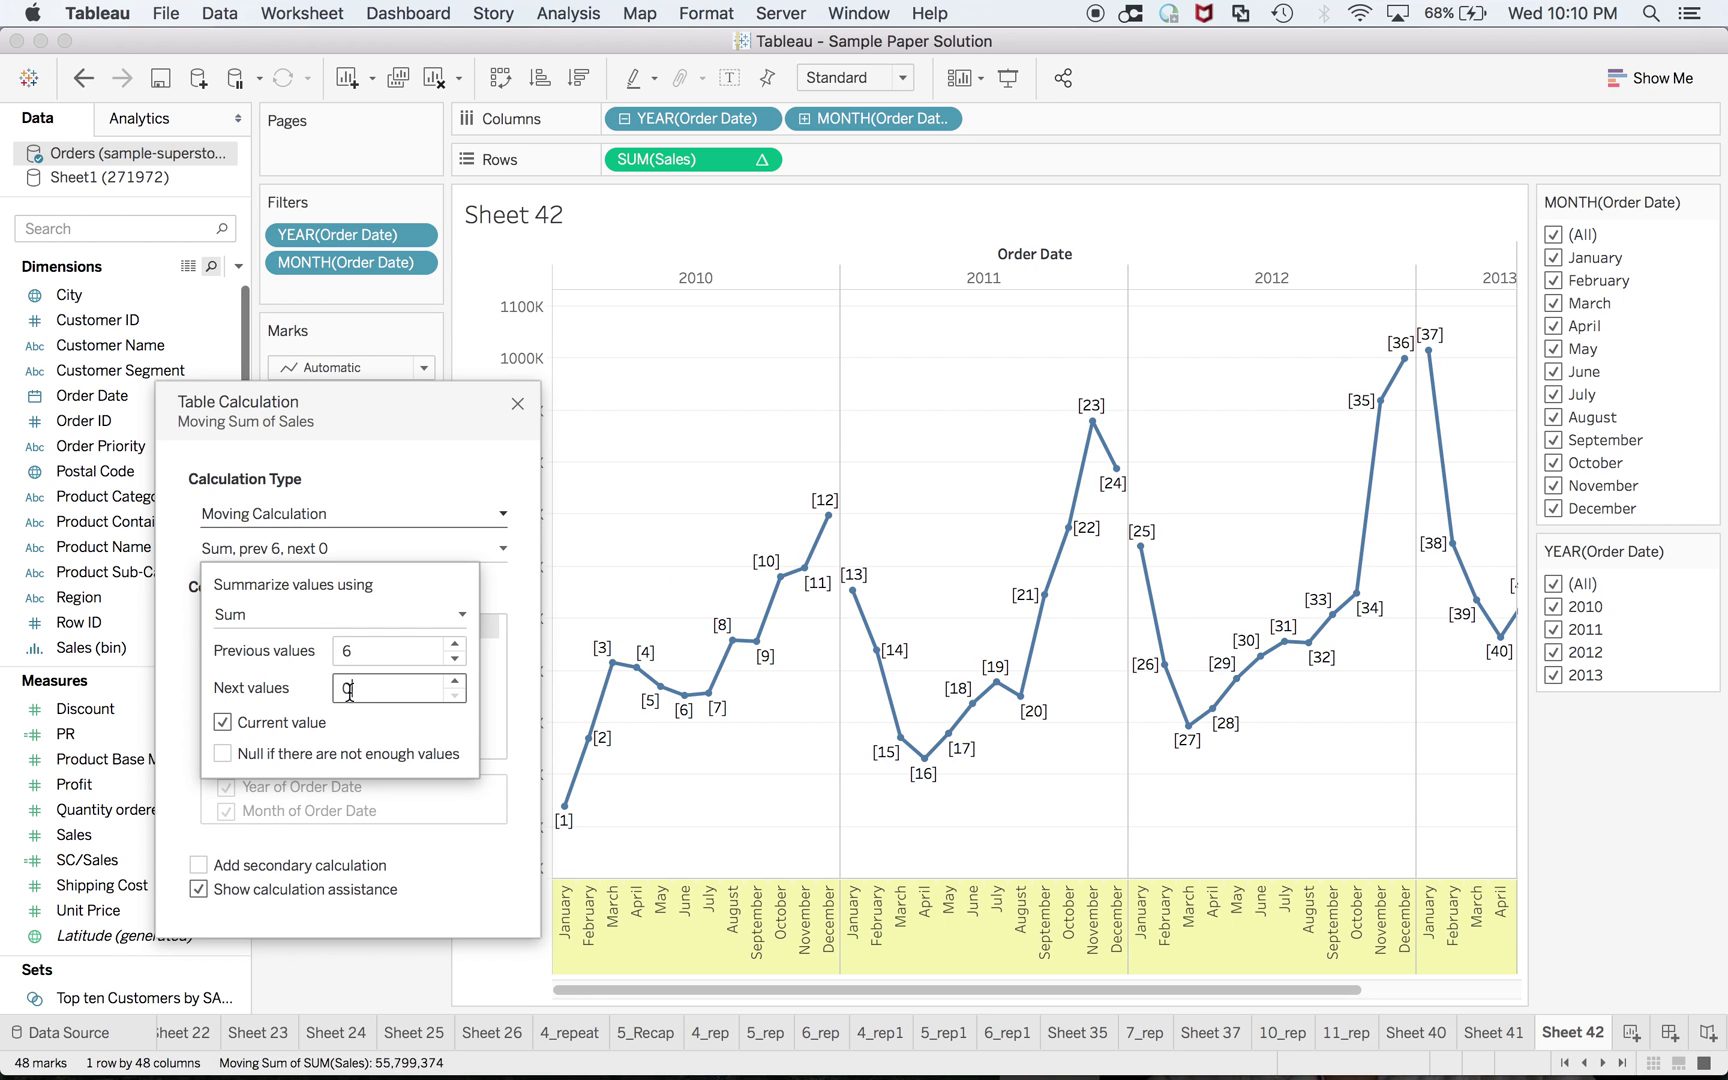
{"action": "key", "text": "BackSpace"}
{"action": "type", "text": "6"}
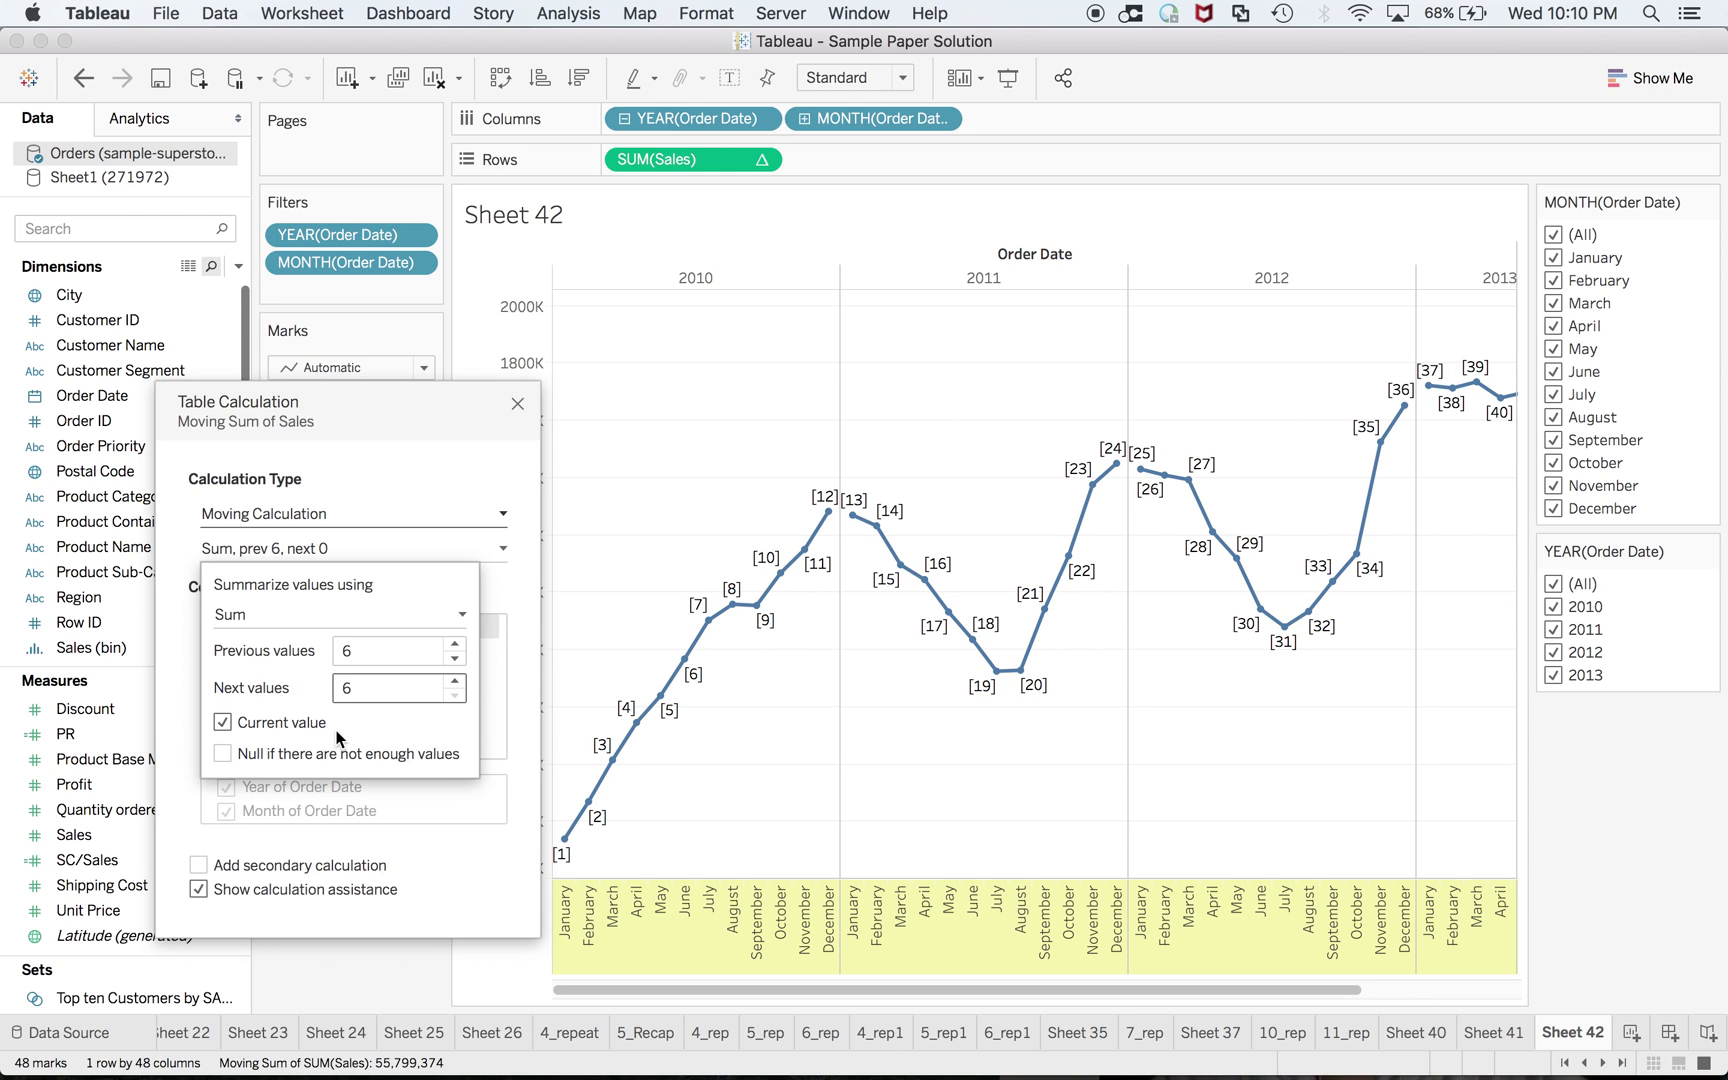
{"action": "left_click", "coordinate": [405, 946]}
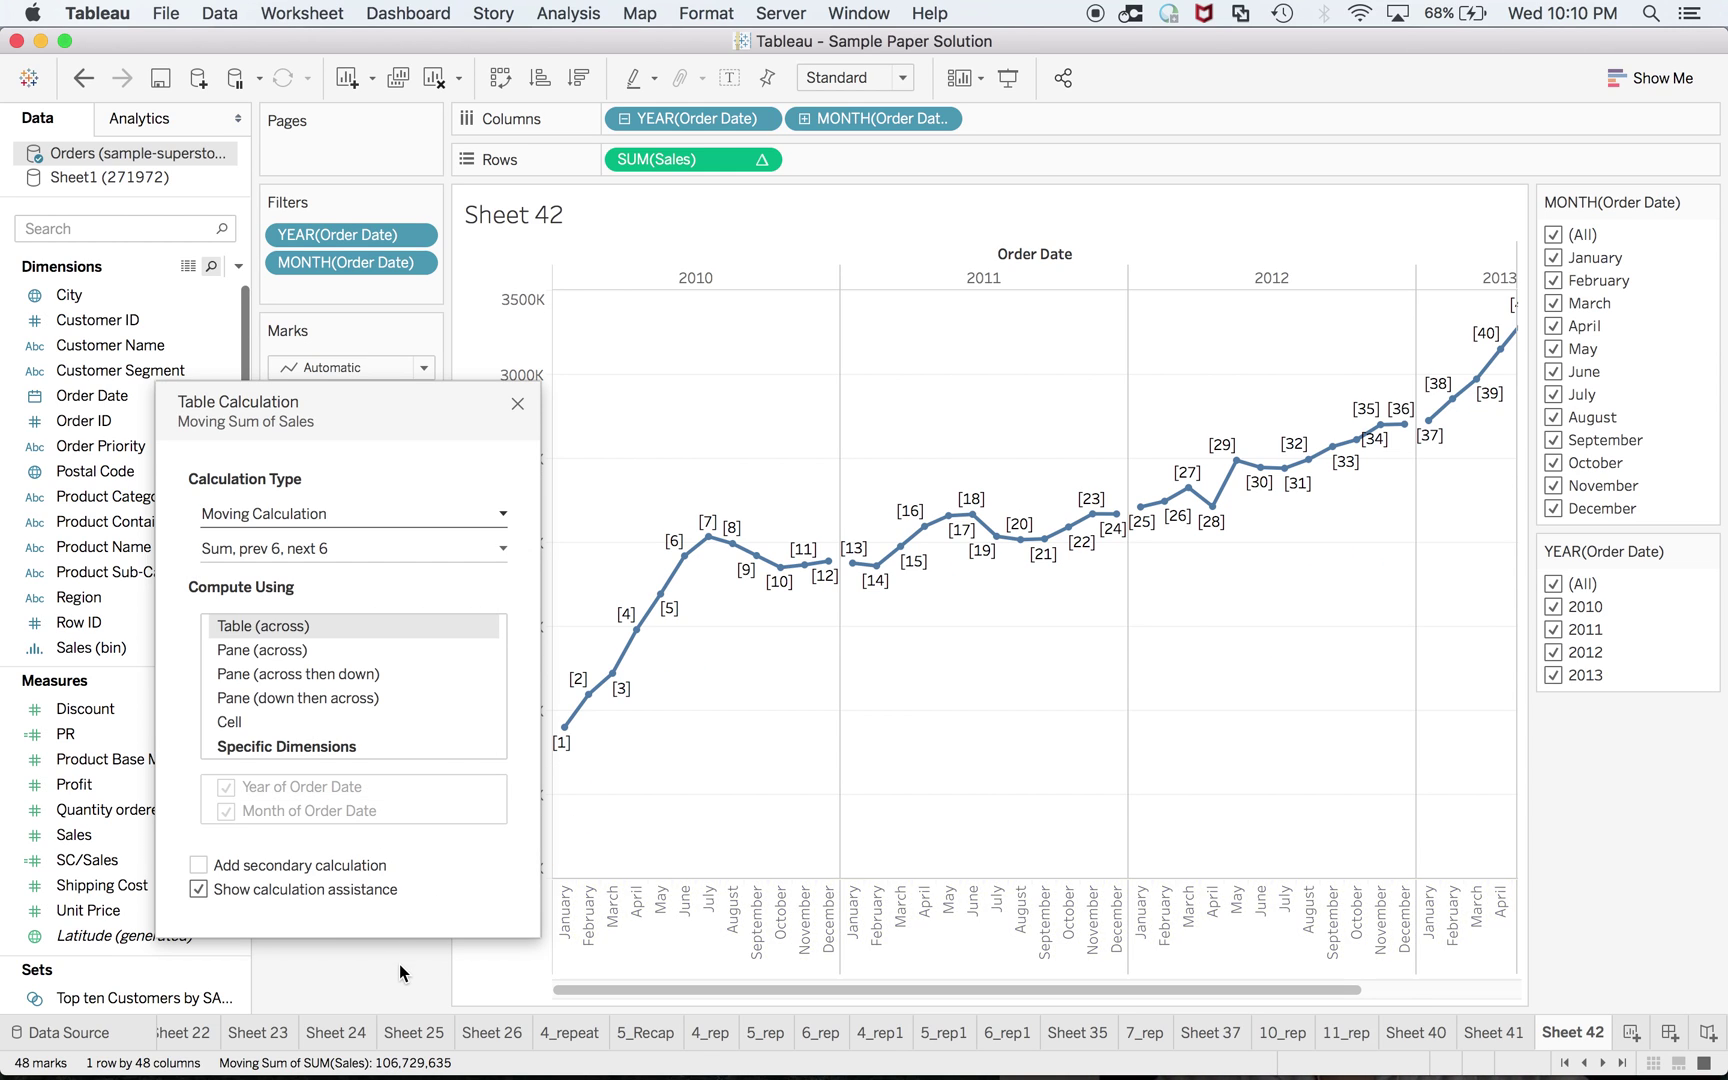
{"action": "left_click", "coordinate": [517, 403]}
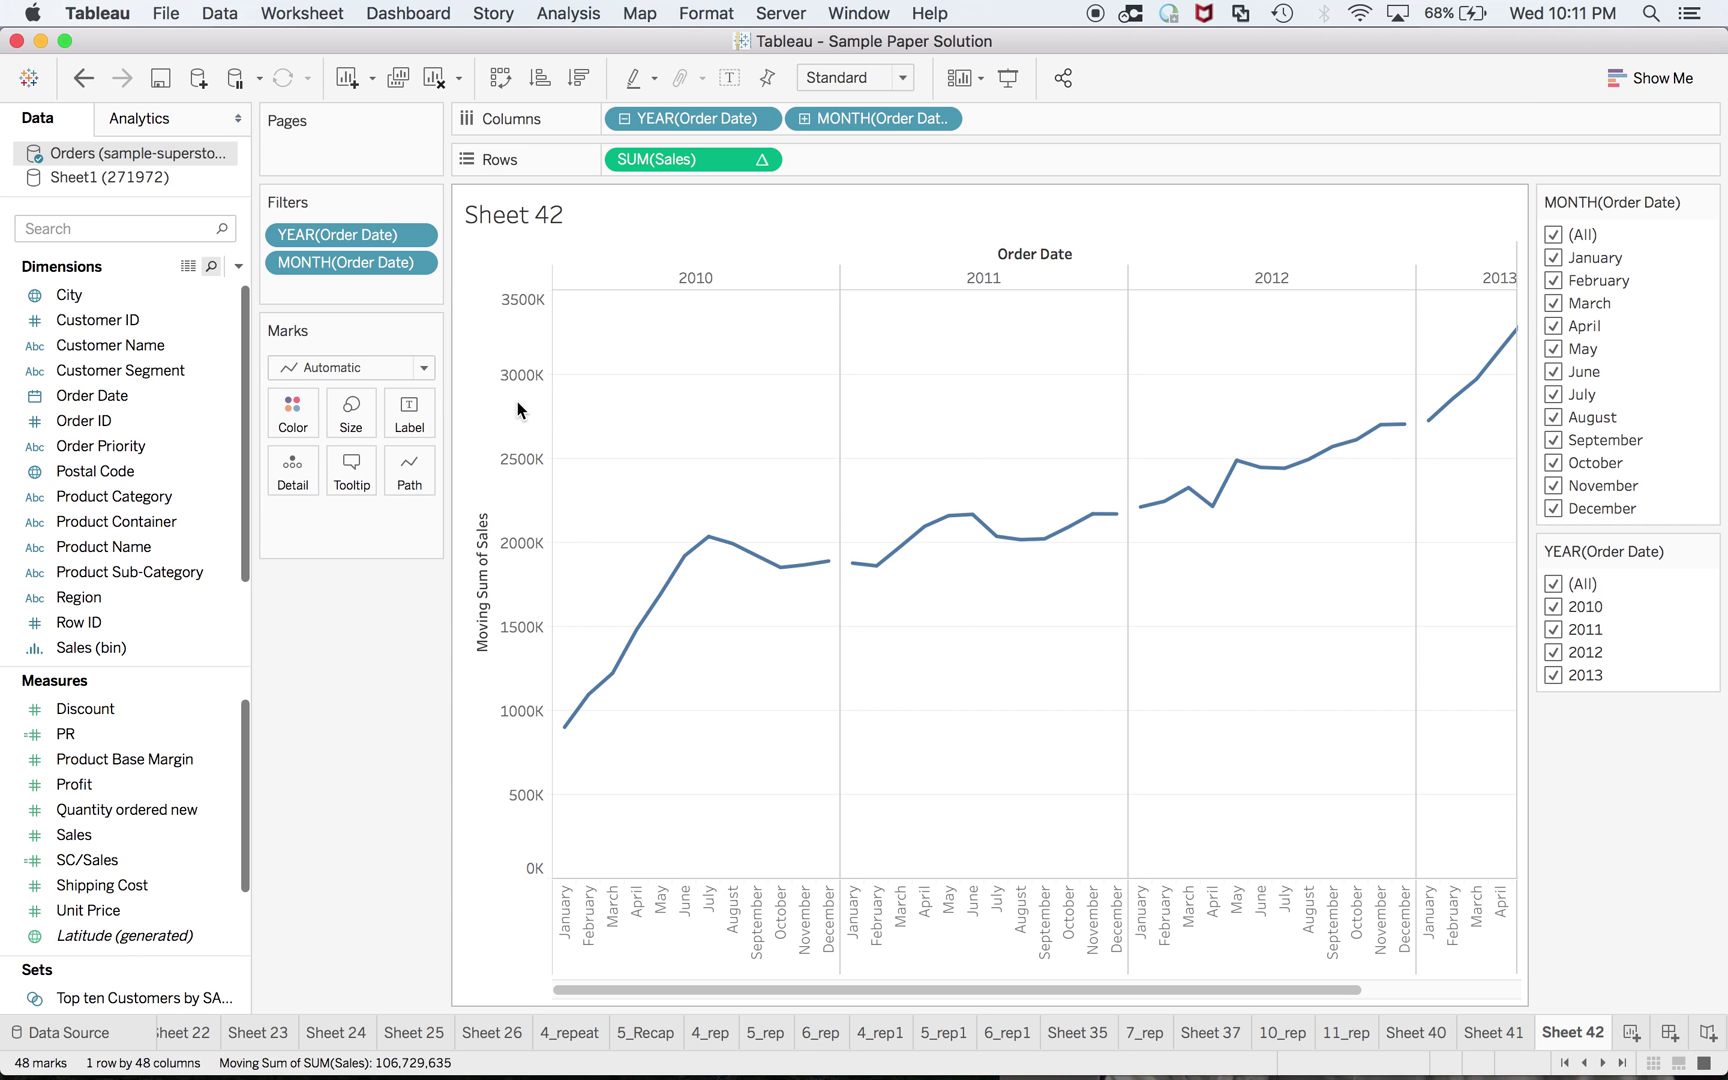
{"action": "key", "text": "super+Tab"}
{"action": "key", "text": "super+Tab"}
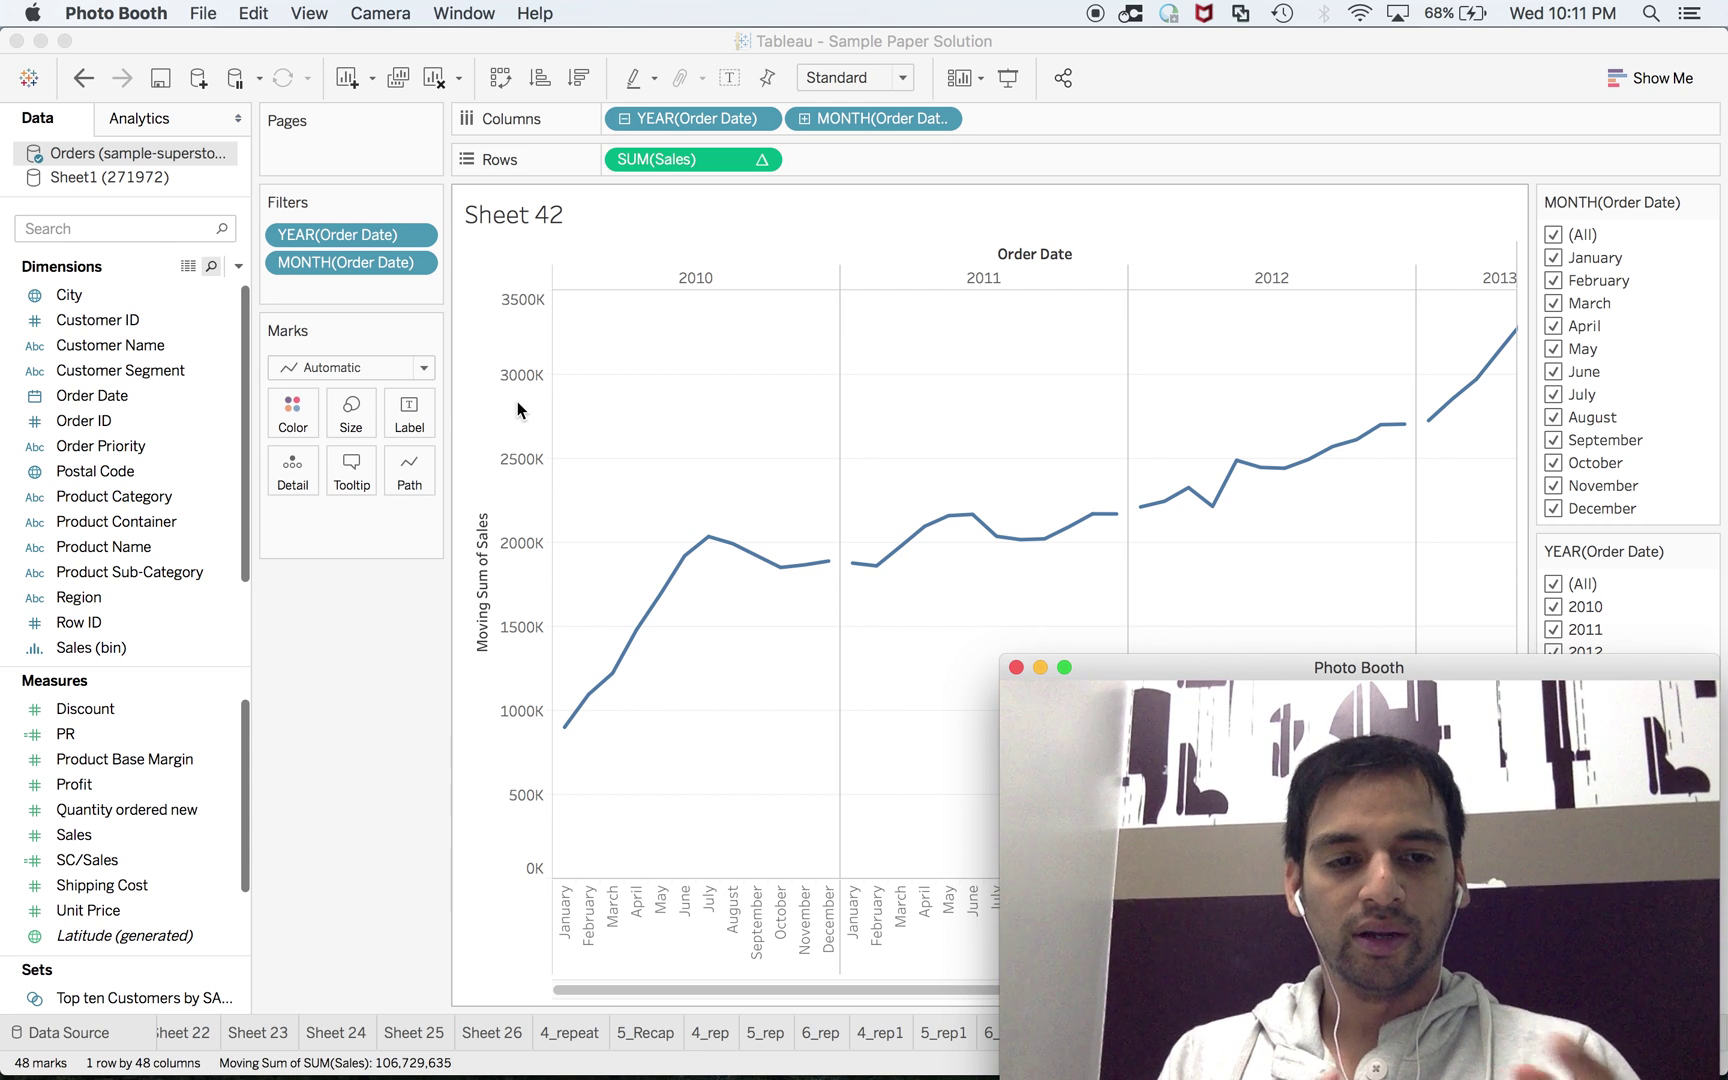
Recheck question 14 in Chrome, and limit the Order Date year filter to 2011, 2012 and 2013 in Tableau
{"action": "key", "text": "super+Tab"}
{"action": "key", "text": "super+Tab"}
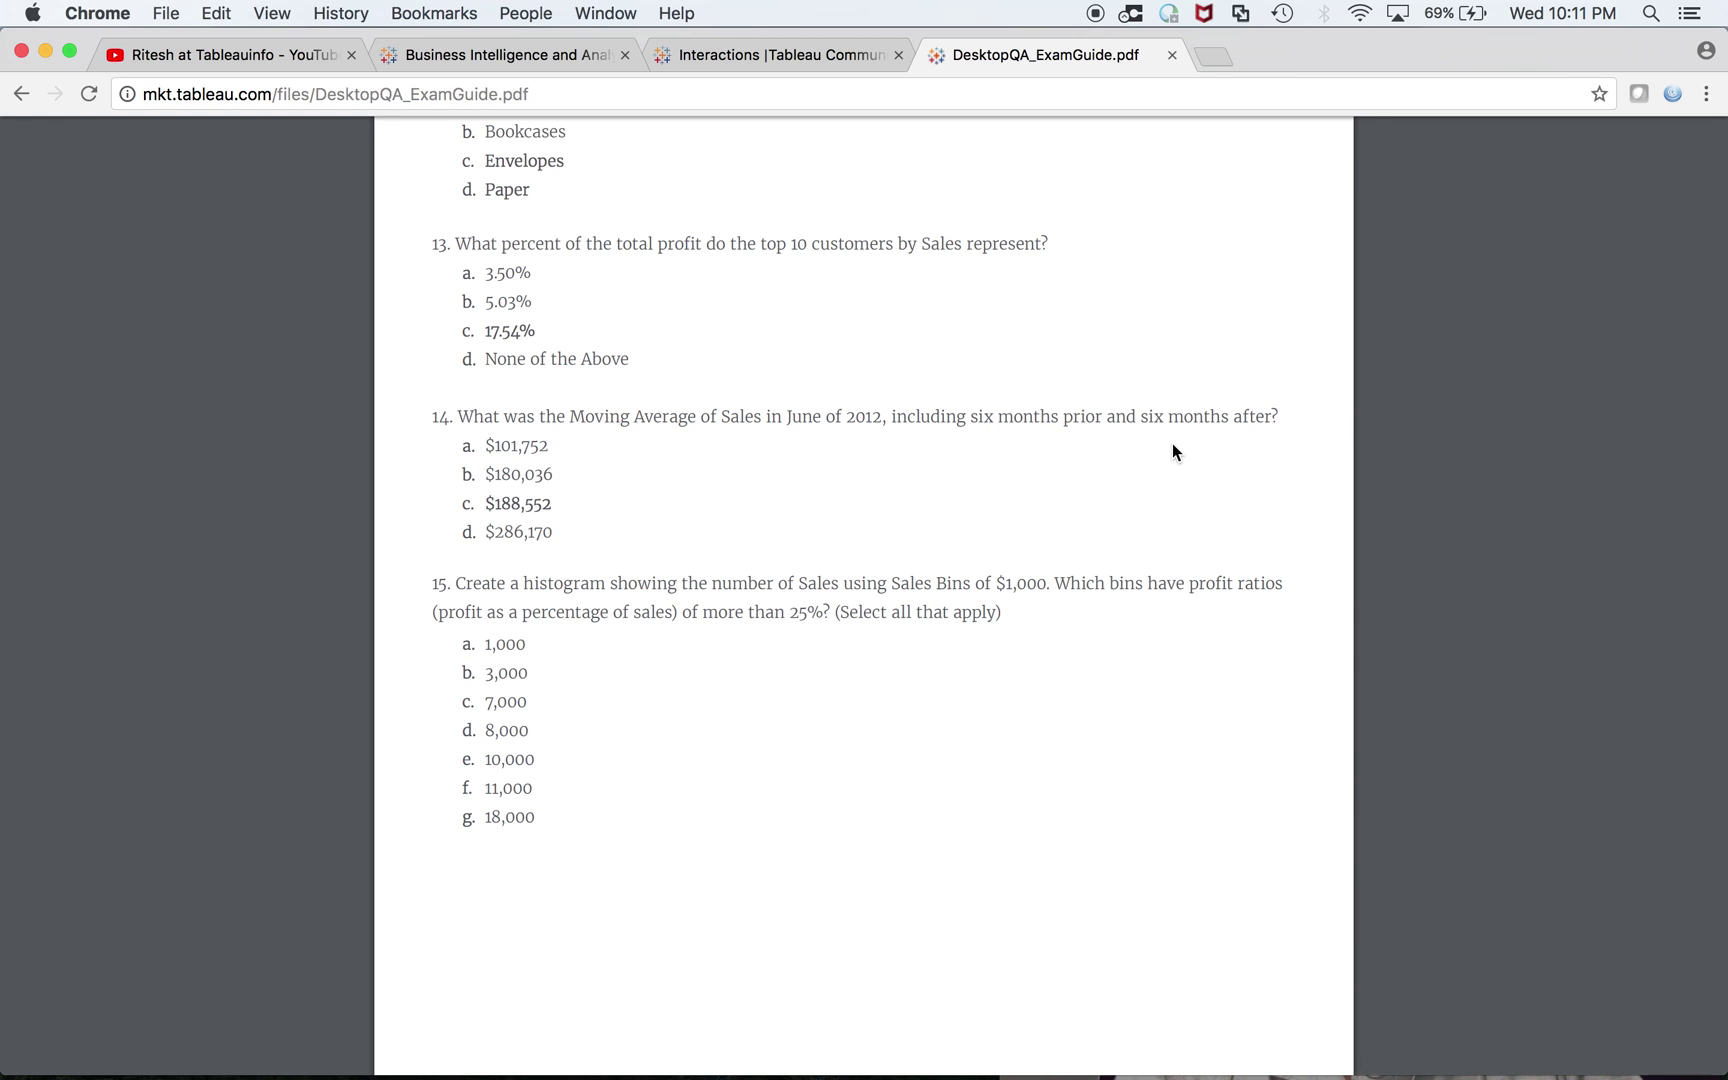
{"action": "key", "text": "super+Tab"}
{"action": "key", "text": "super+Tab"}
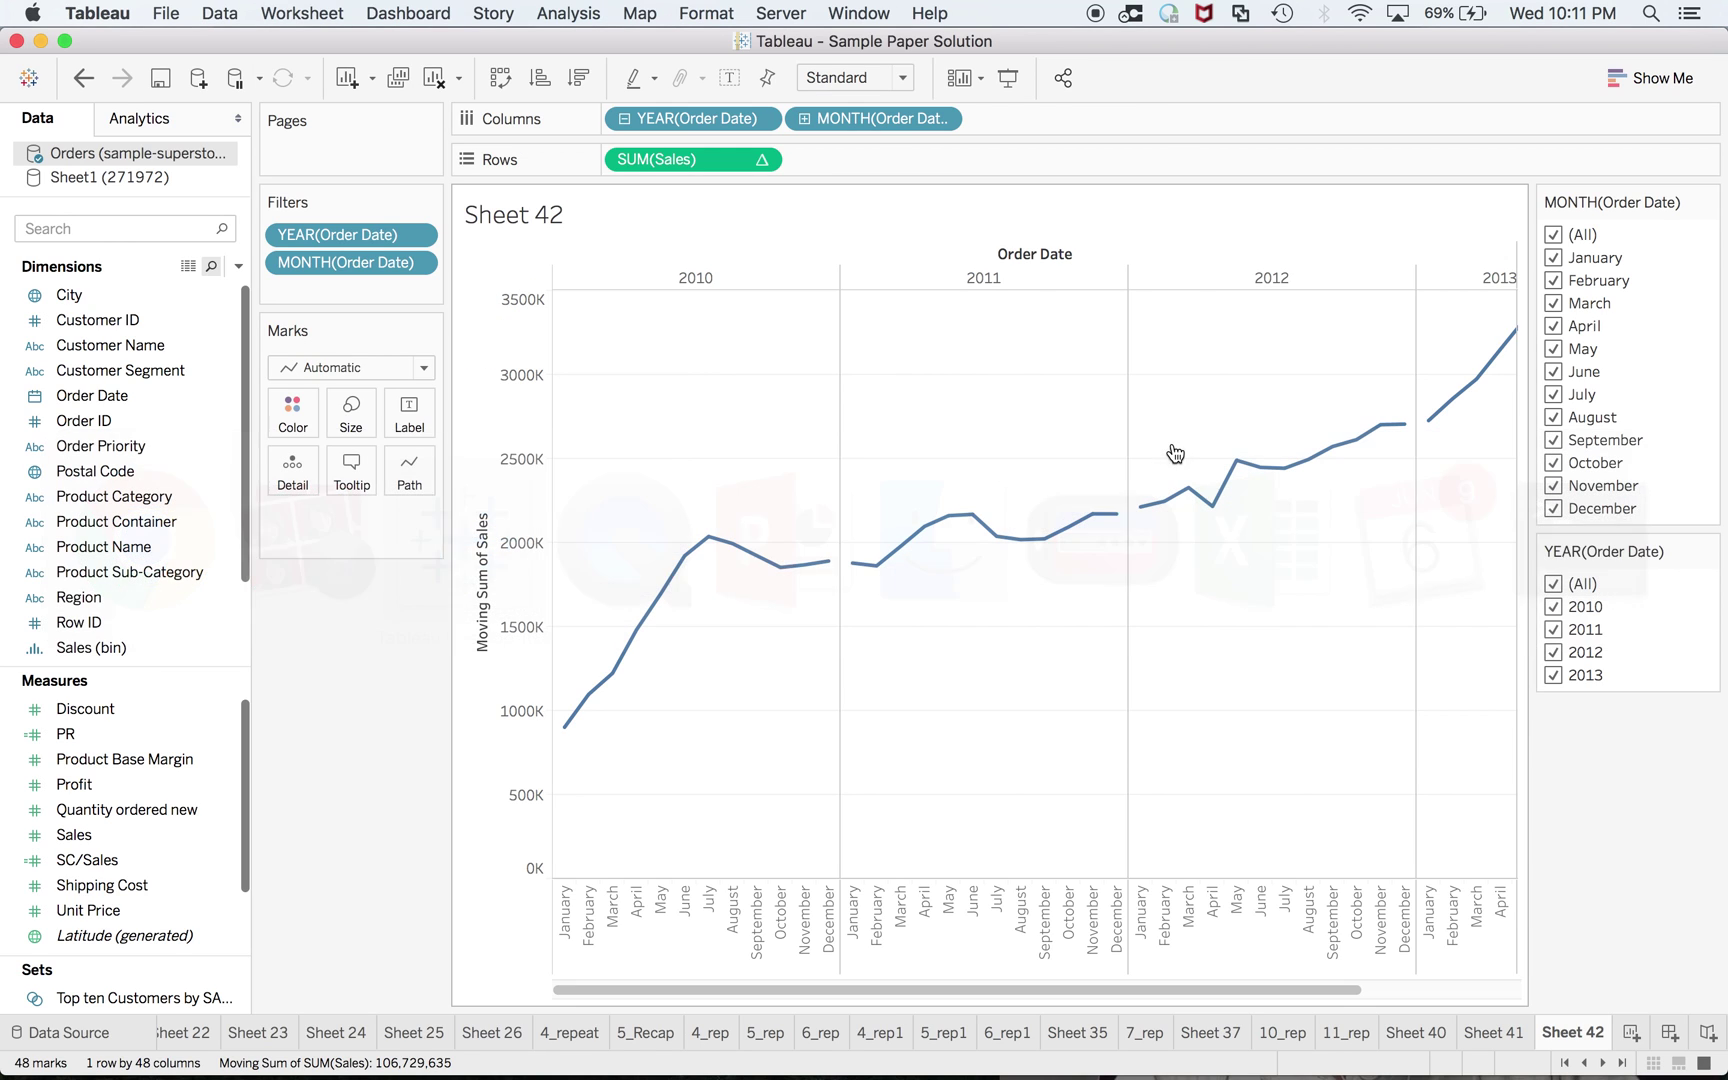
{"action": "left_click", "coordinate": [1554, 583]}
{"action": "left_click", "coordinate": [1554, 629]}
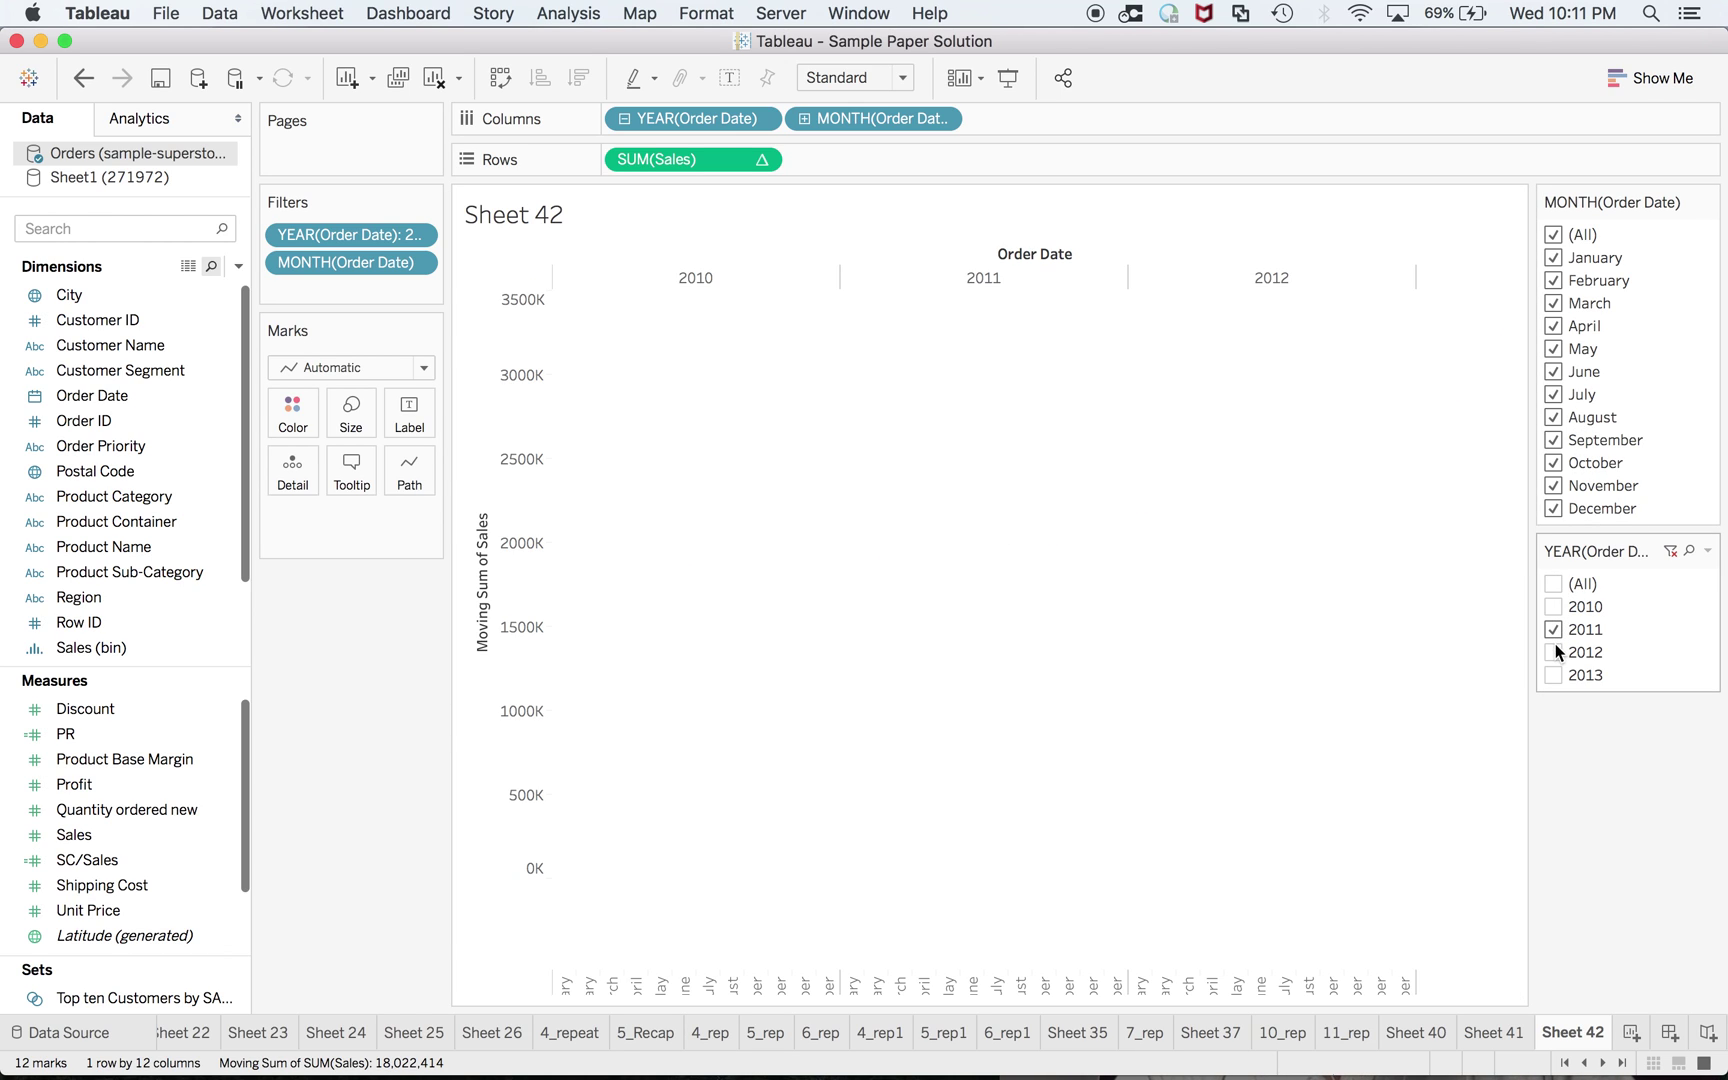
{"action": "left_click", "coordinate": [1555, 653]}
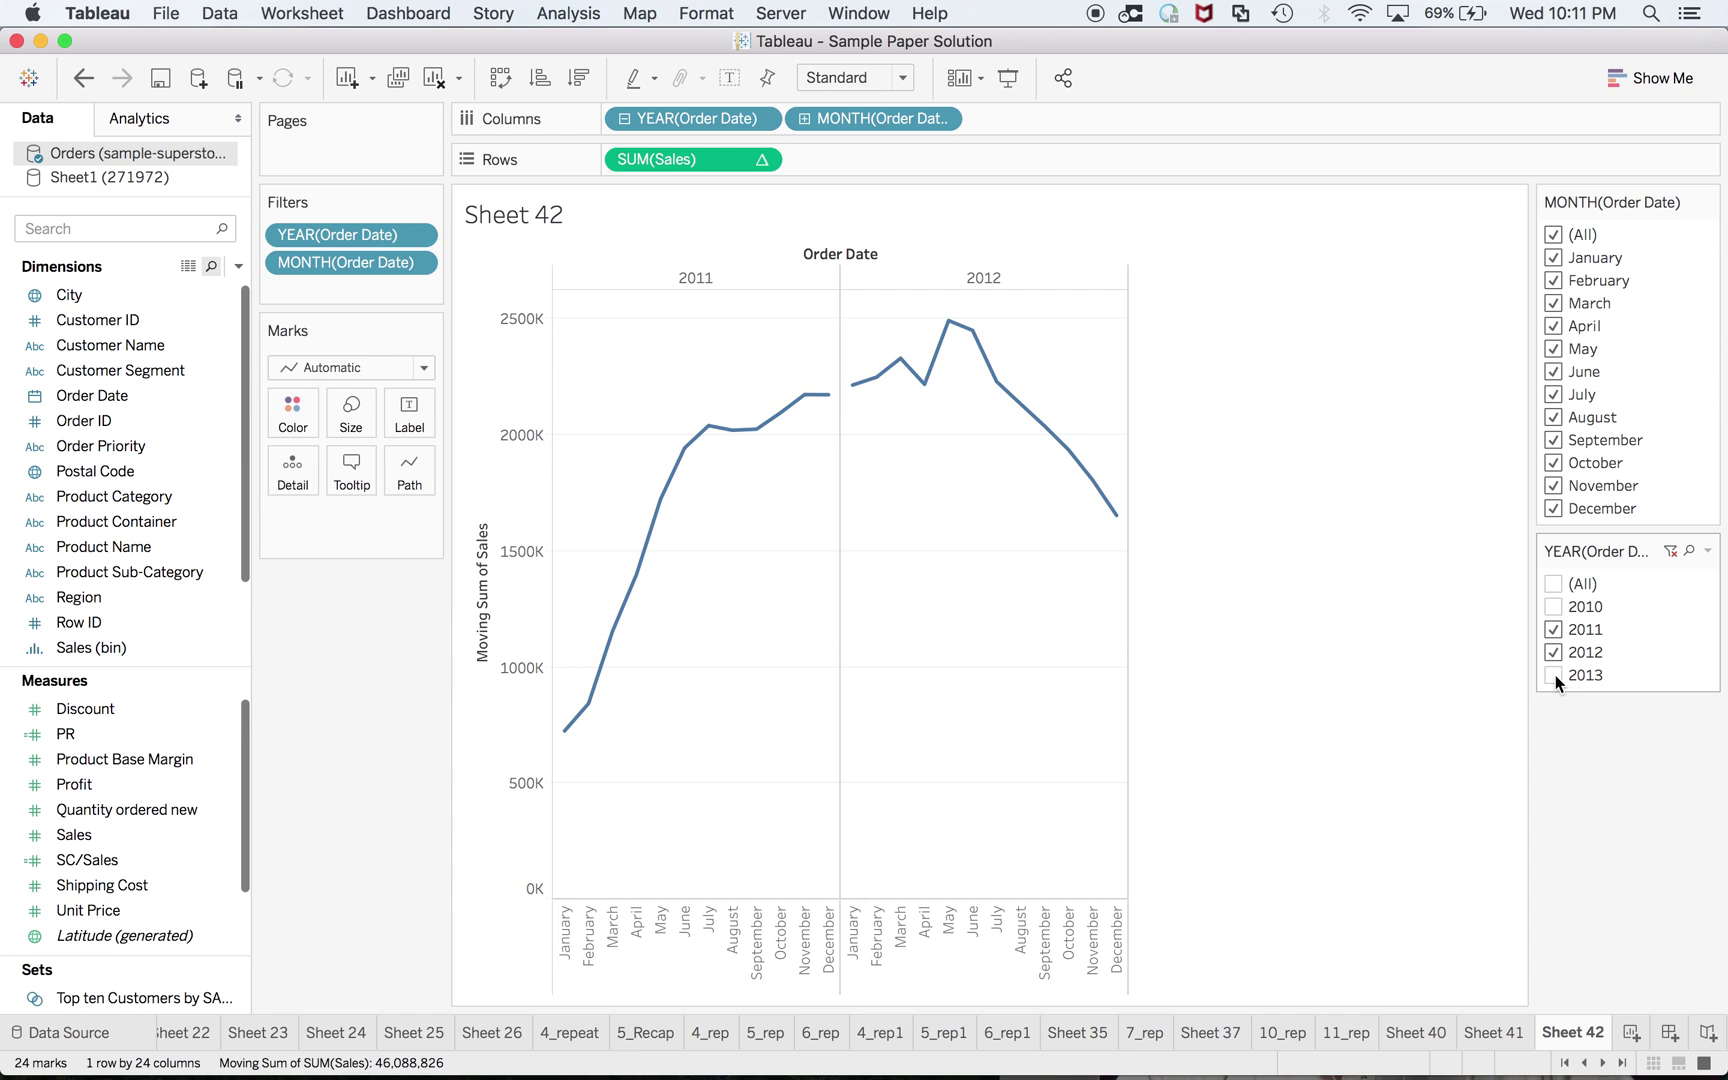
{"action": "left_click", "coordinate": [1555, 675]}
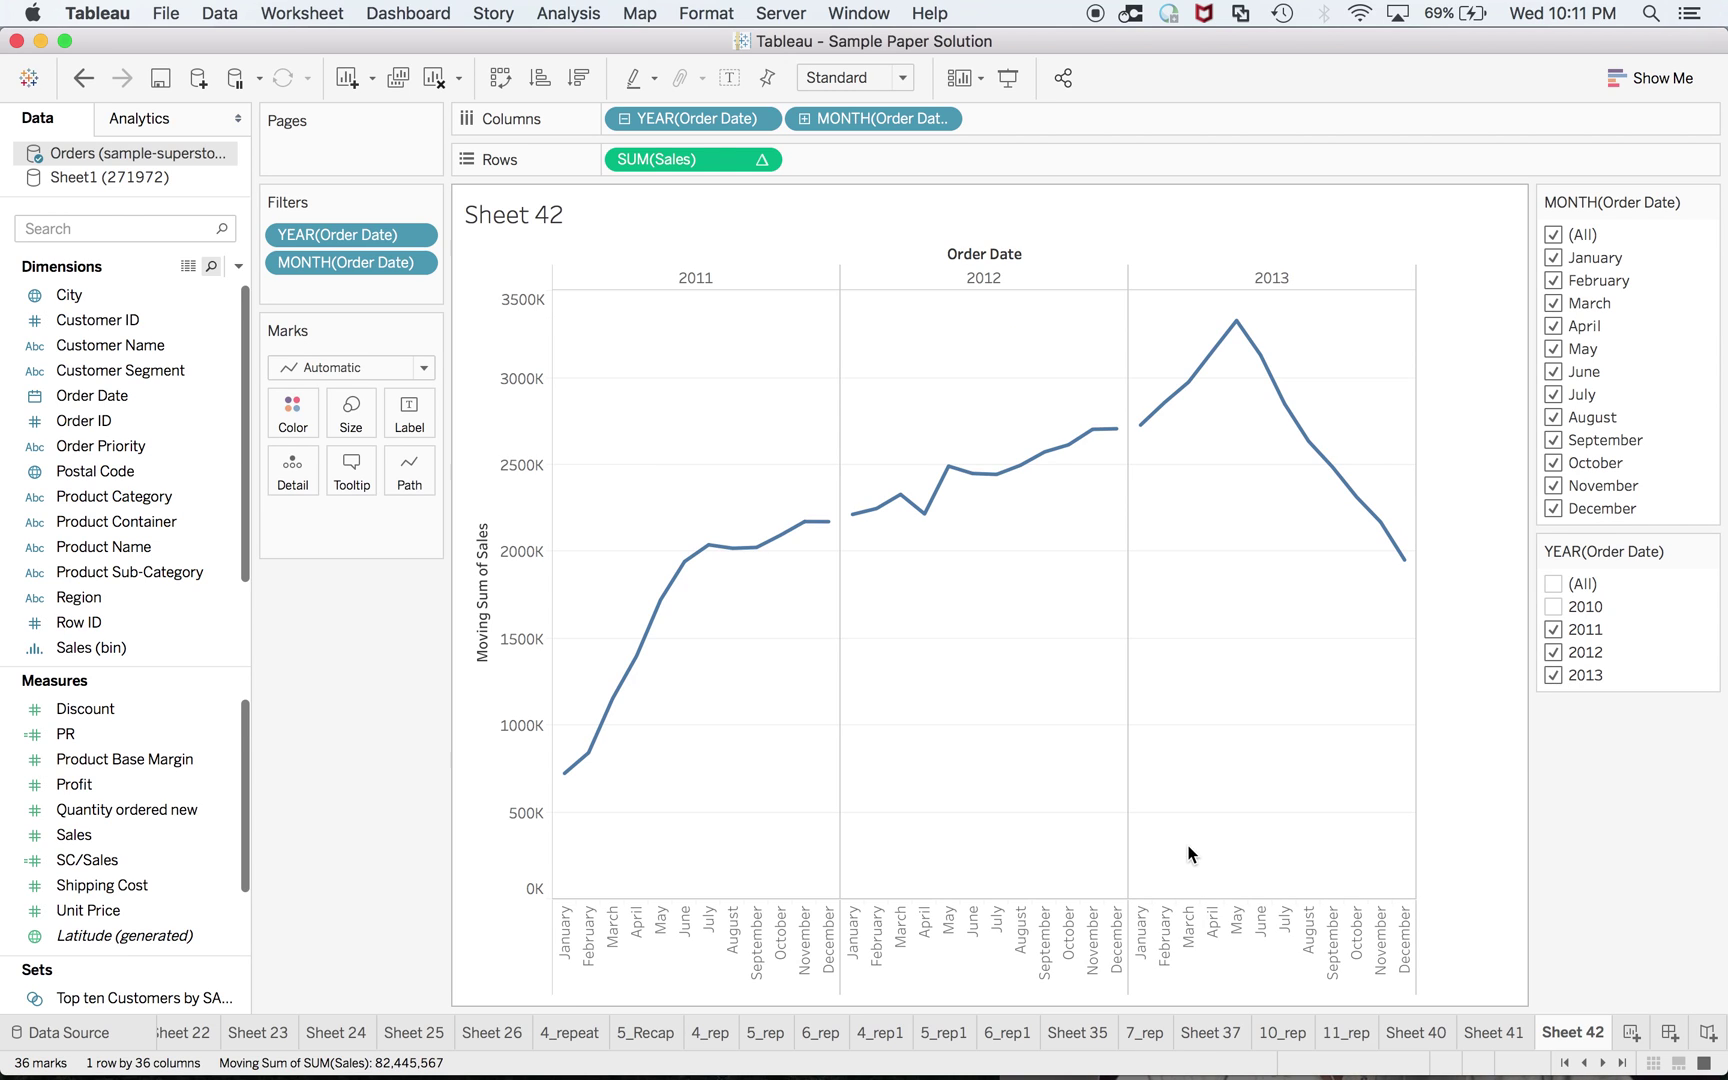
Select June 2012 in the moving sum chart to single out its mark
{"action": "left_click", "coordinate": [968, 930]}
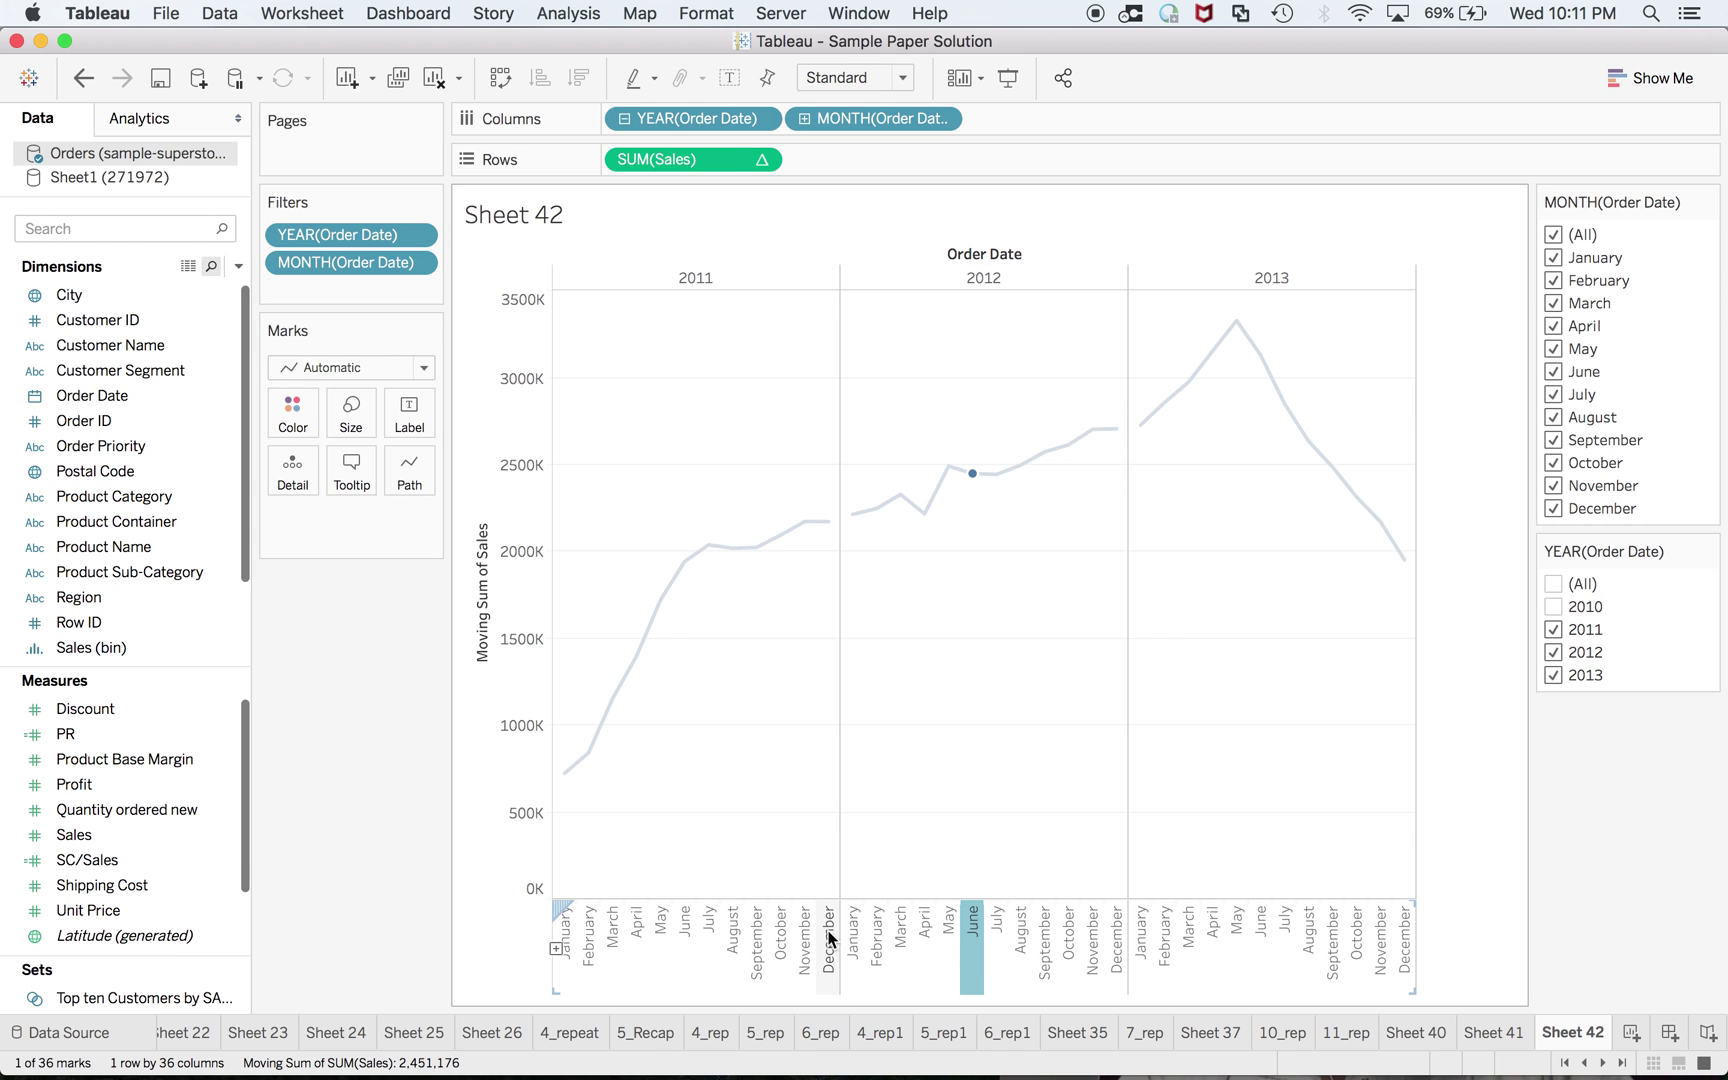
{"action": "key", "text": "super+Tab"}
{"action": "key", "text": "super+Tab"}
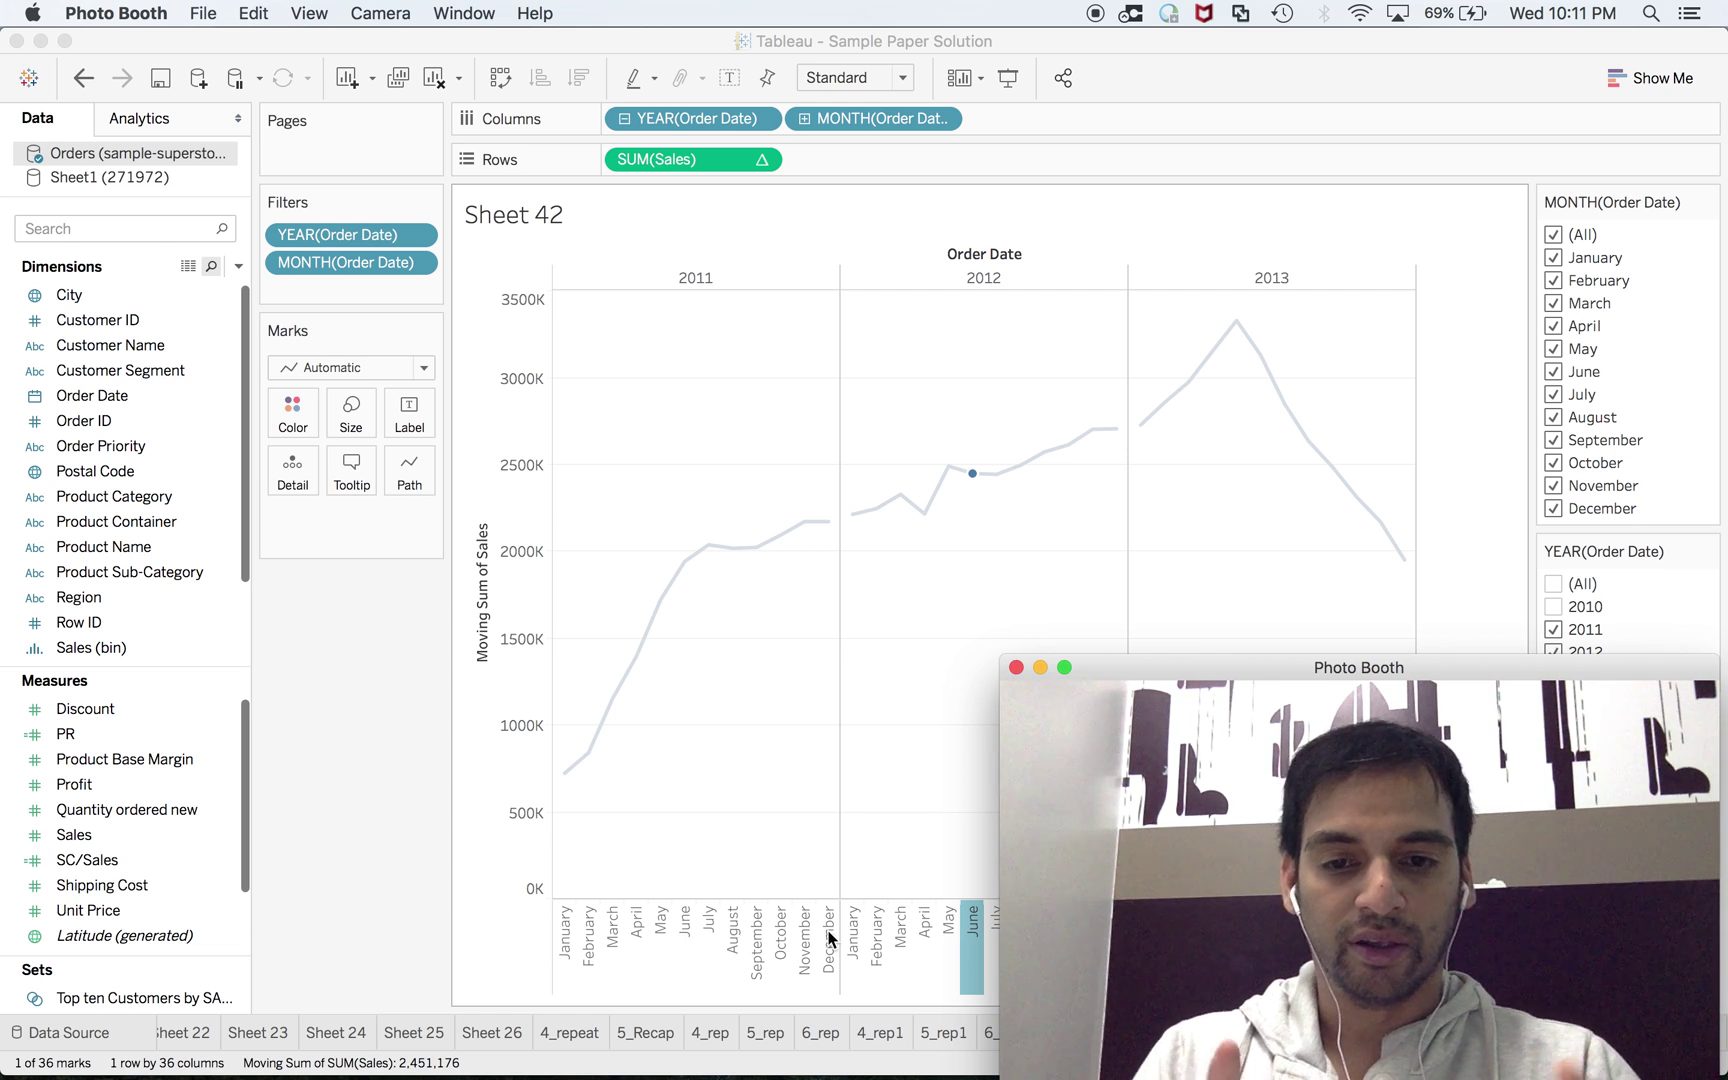
Examine the earlier moving average solution on sheet 14, and return to Sheet 42
{"action": "left_click", "coordinate": [332, 1033]}
{"action": "key", "text": "Left"}
{"action": "key", "text": "Left"}
{"action": "key", "text": "Left"}
{"action": "key", "text": "Right"}
{"action": "key", "text": "Right"}
{"action": "key", "text": "Left"}
{"action": "key", "text": "Left"}
{"action": "key", "text": "Left"}
{"action": "key", "text": "Left"}
{"action": "key", "text": "Left"}
{"action": "key", "text": "Left"}
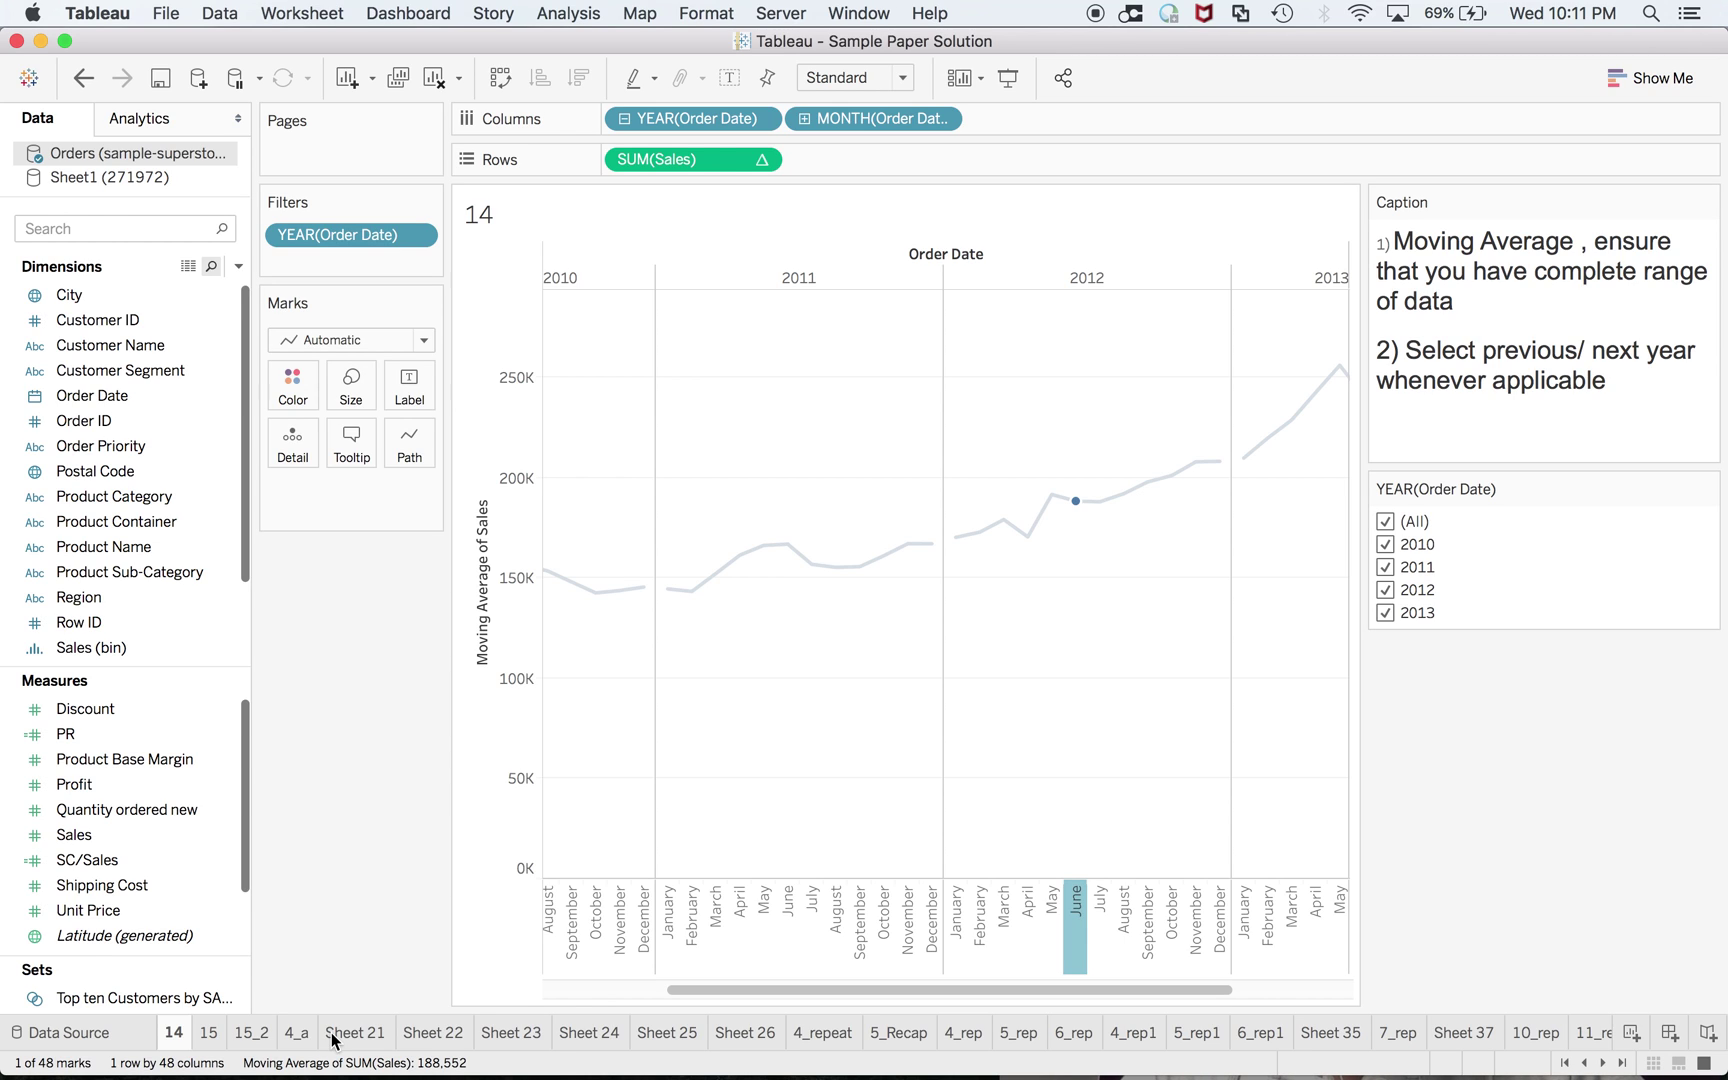
{"action": "left_click", "coordinate": [1604, 1036]}
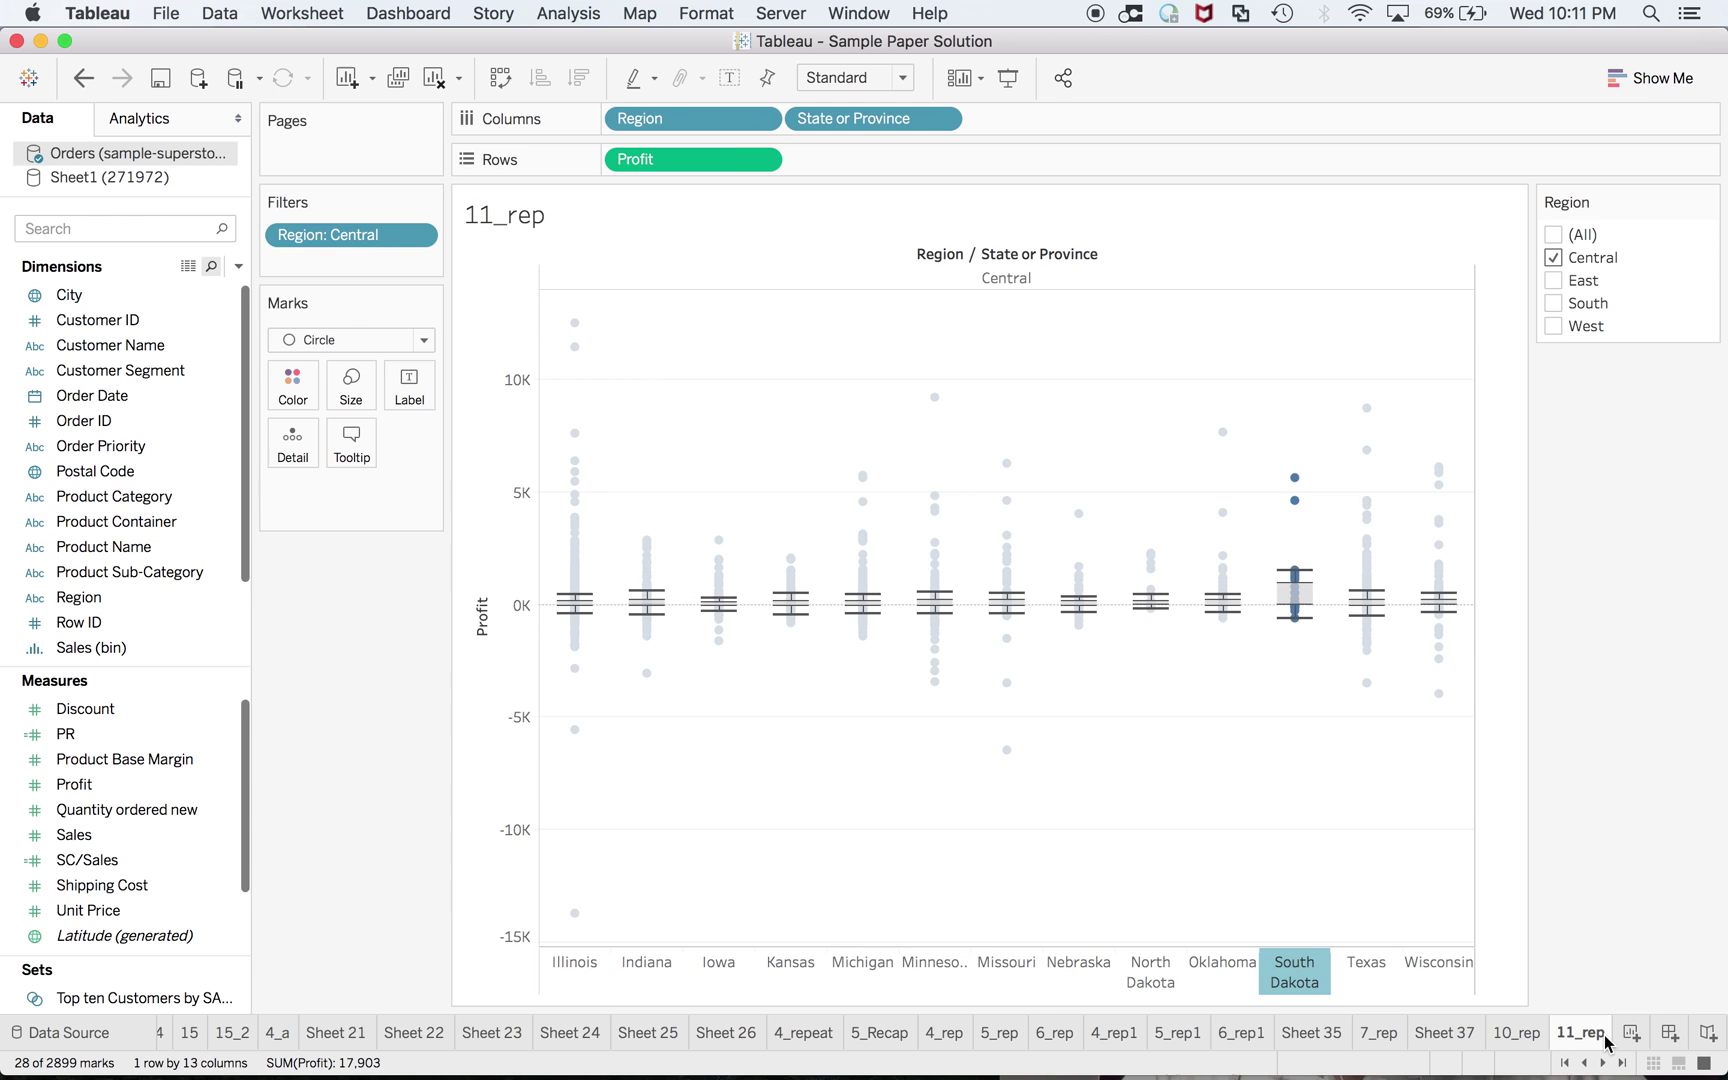
{"action": "key", "text": "Right"}
{"action": "key", "text": "Right"}
{"action": "key", "text": "Right"}
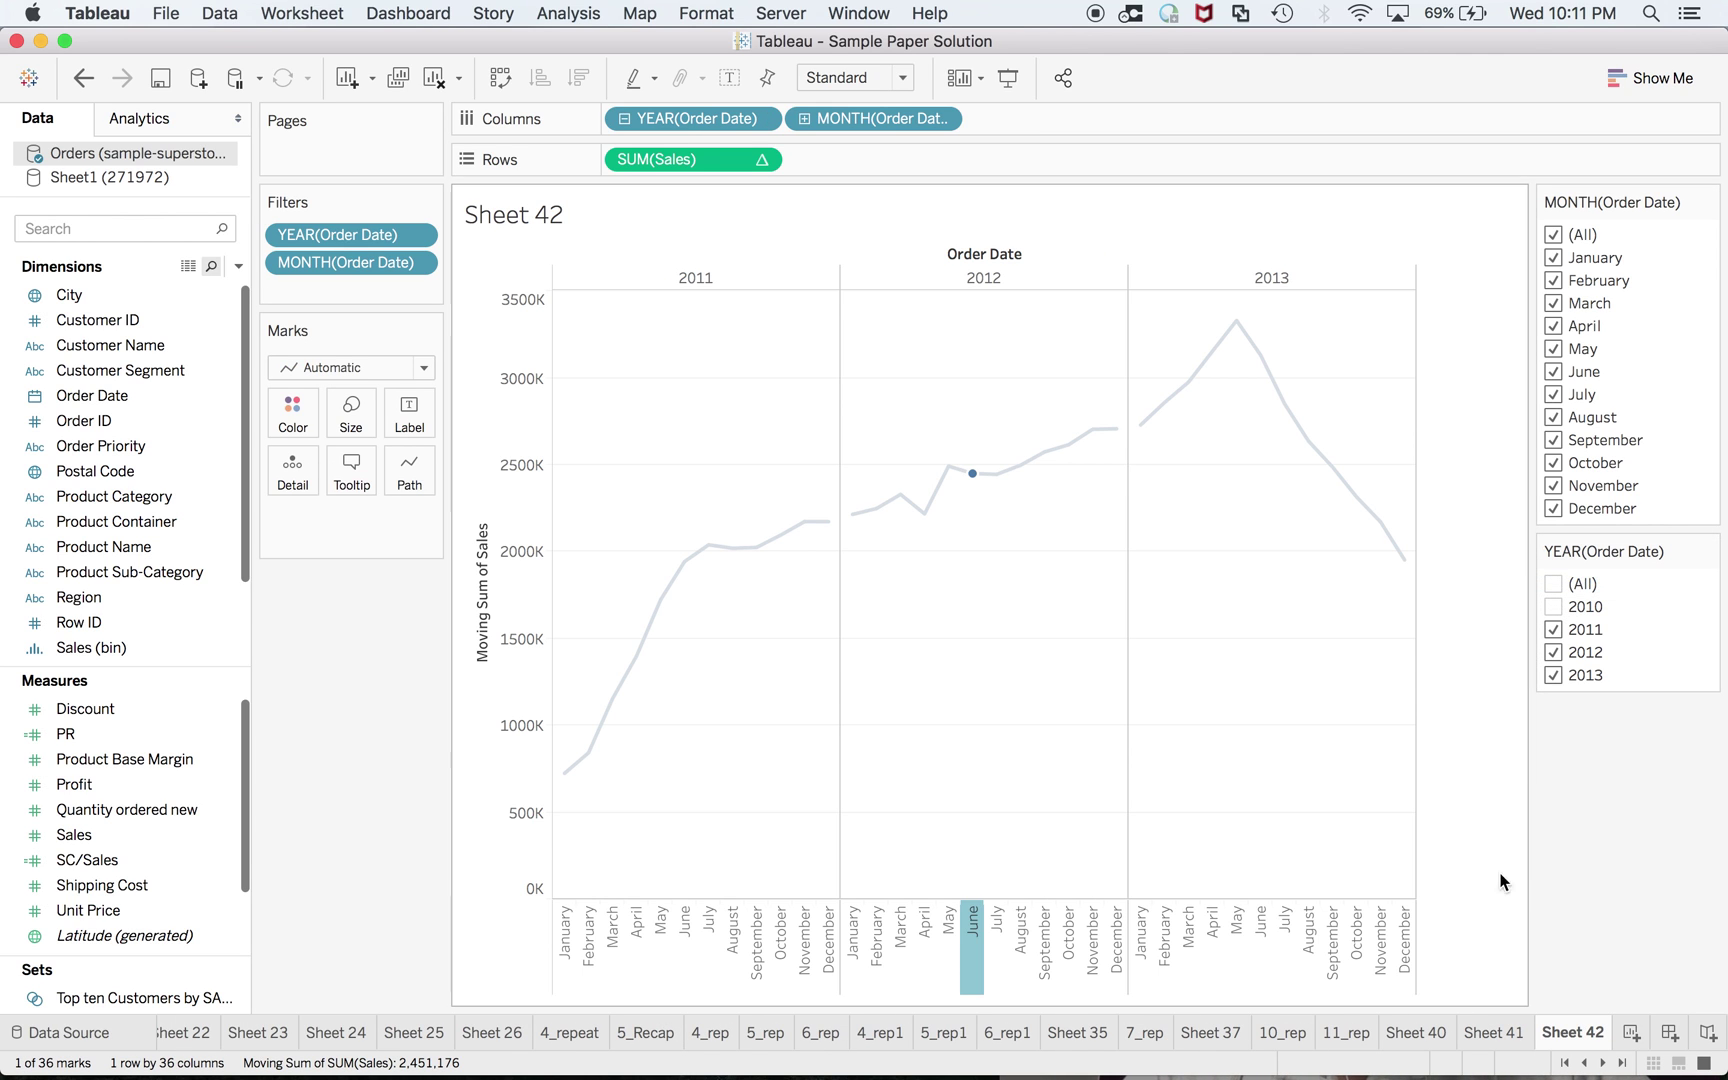
Inspect the June 2012 mark's details, and reread question 14 in Chrome before returning to Tableau
{"action": "mouse_move", "coordinate": [975, 478]}
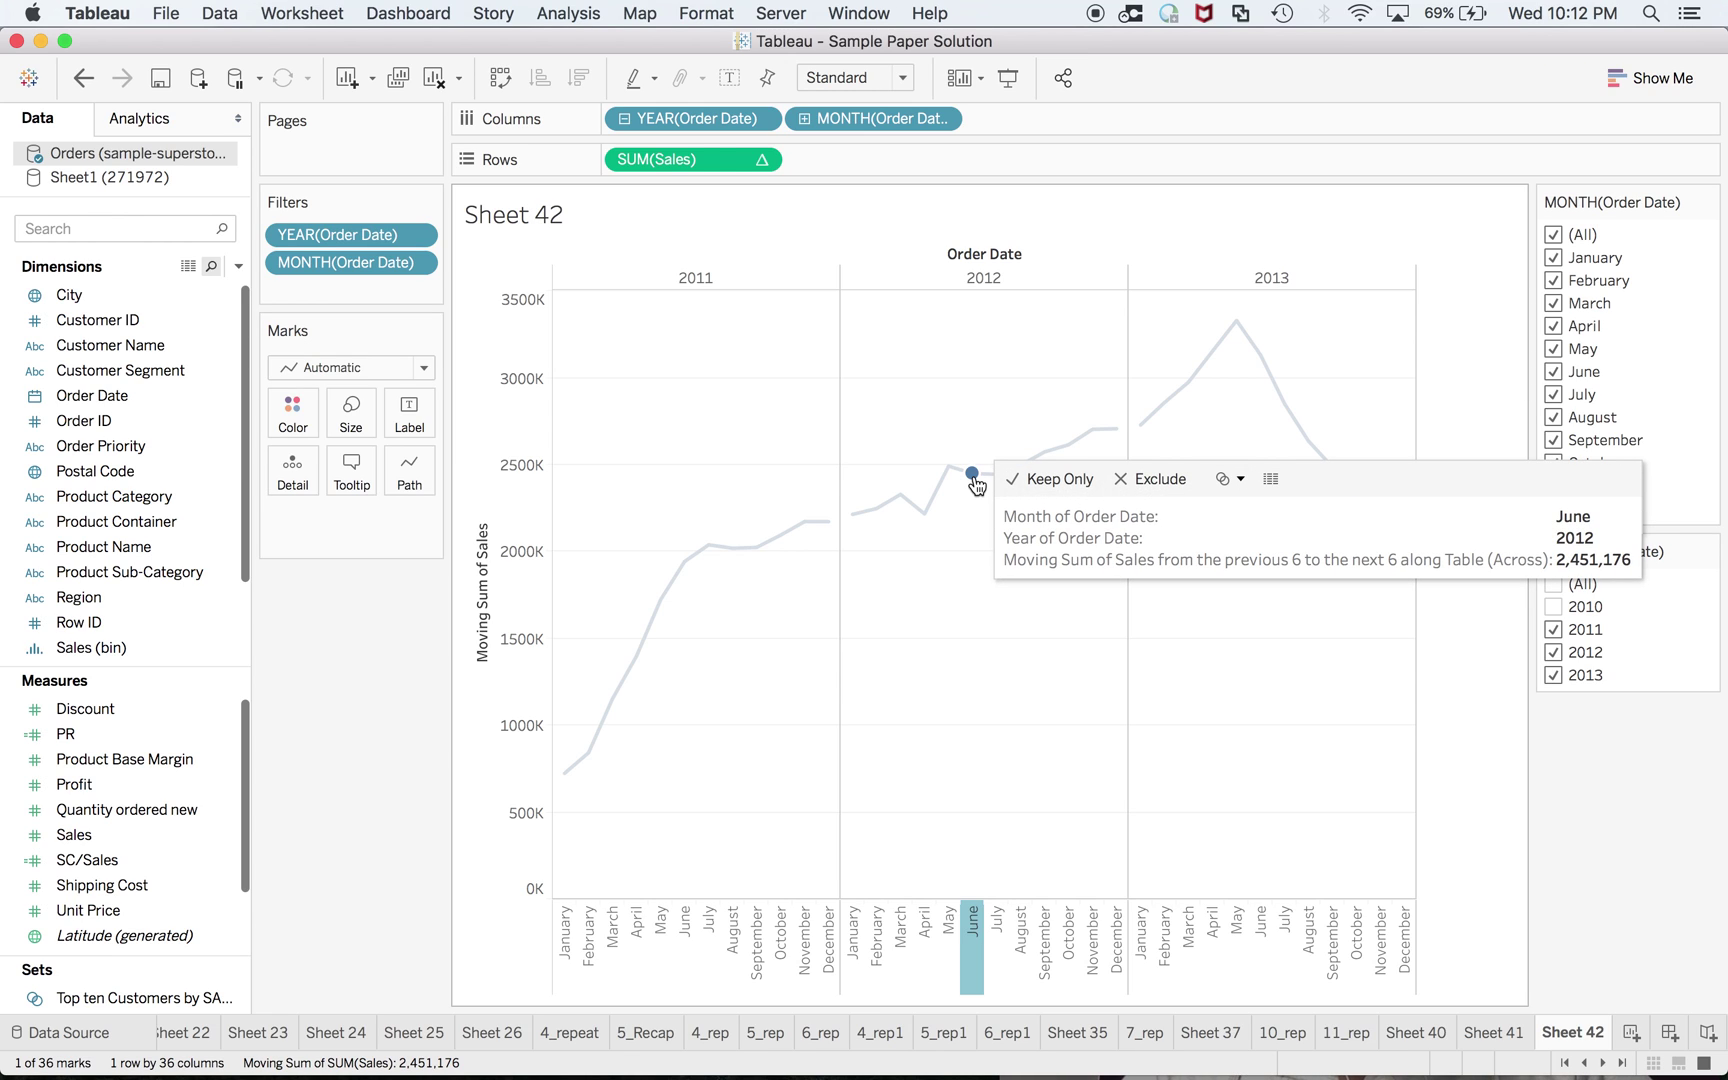
{"action": "key", "text": "super+Tab"}
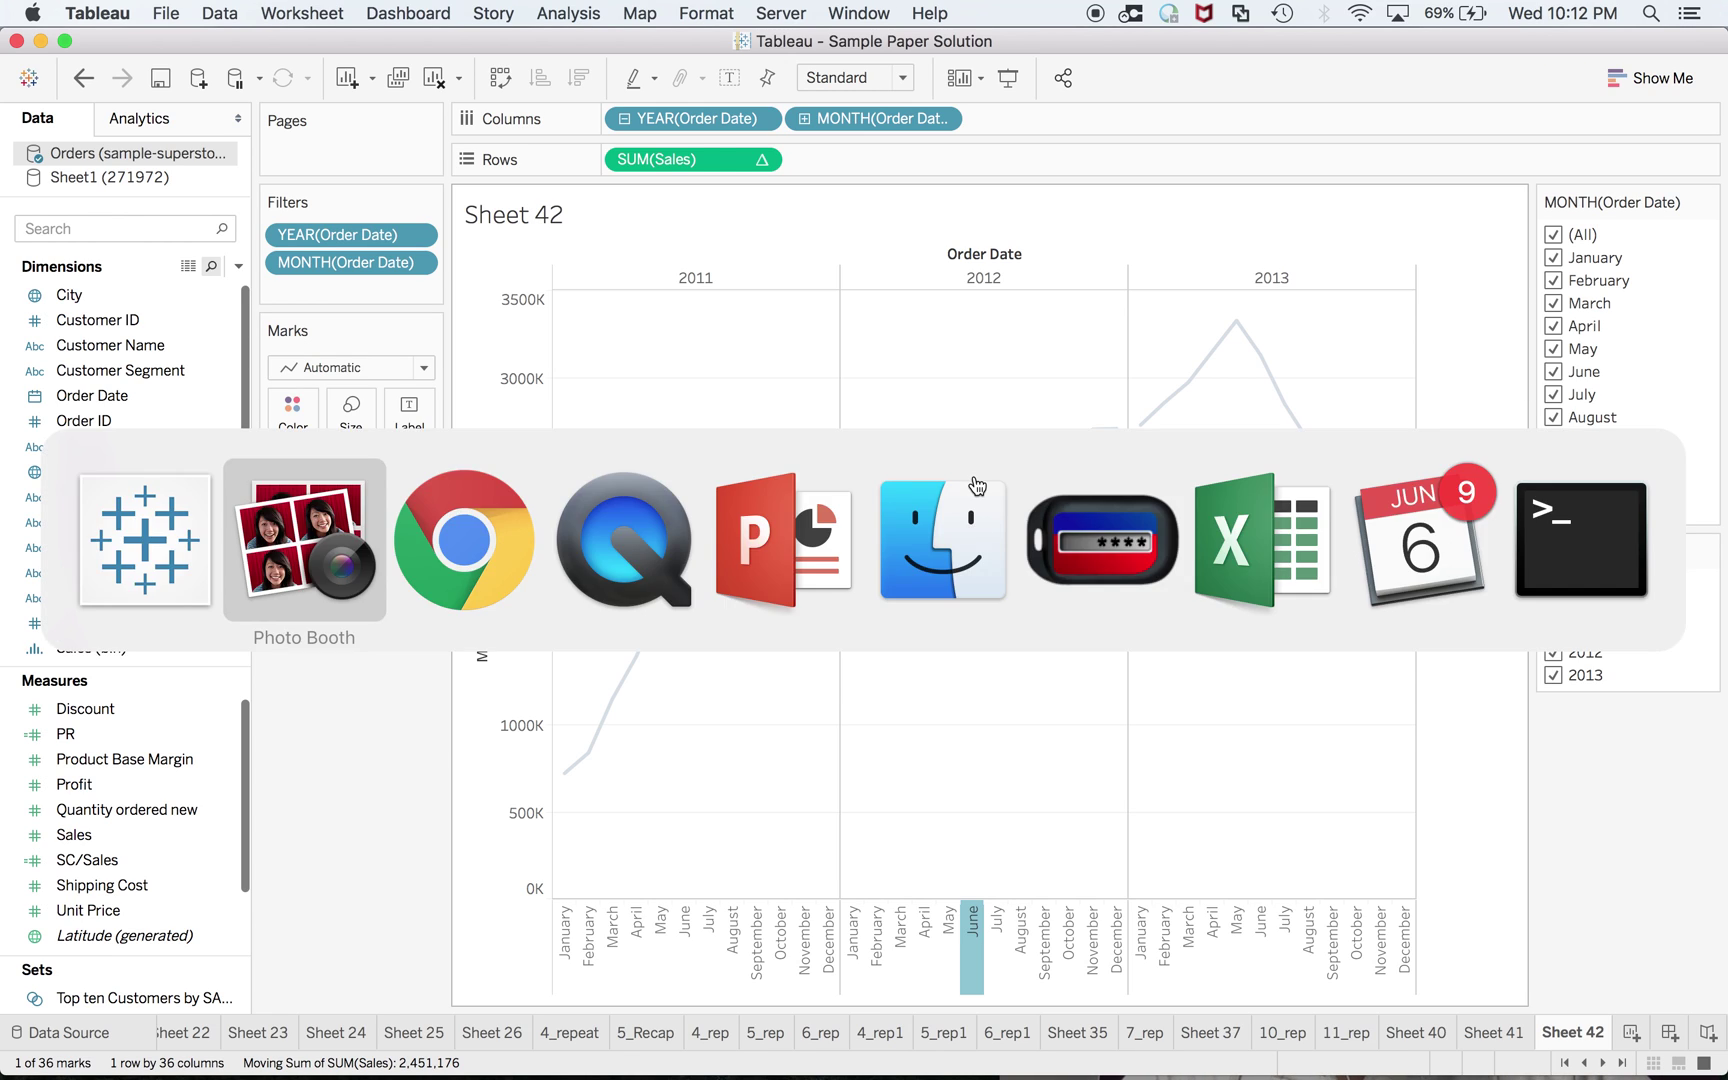
{"action": "key", "text": "super+Tab"}
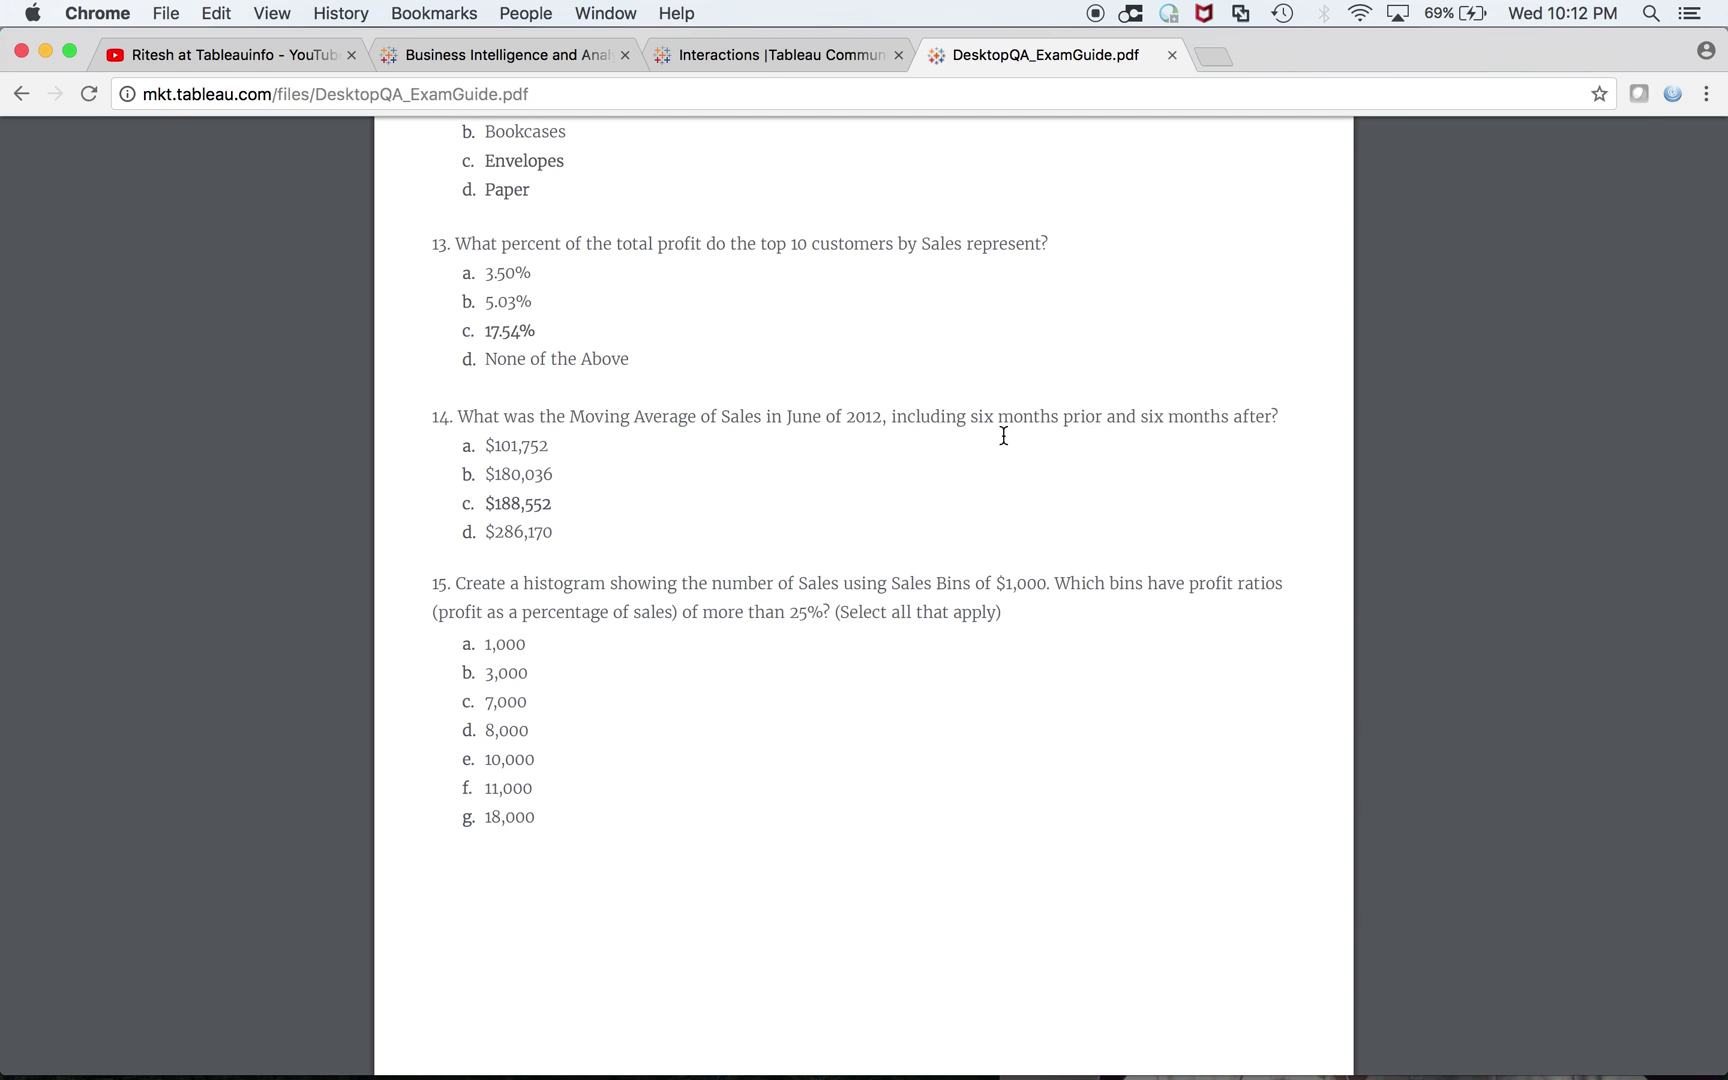
{"action": "key", "text": "super+Tab"}
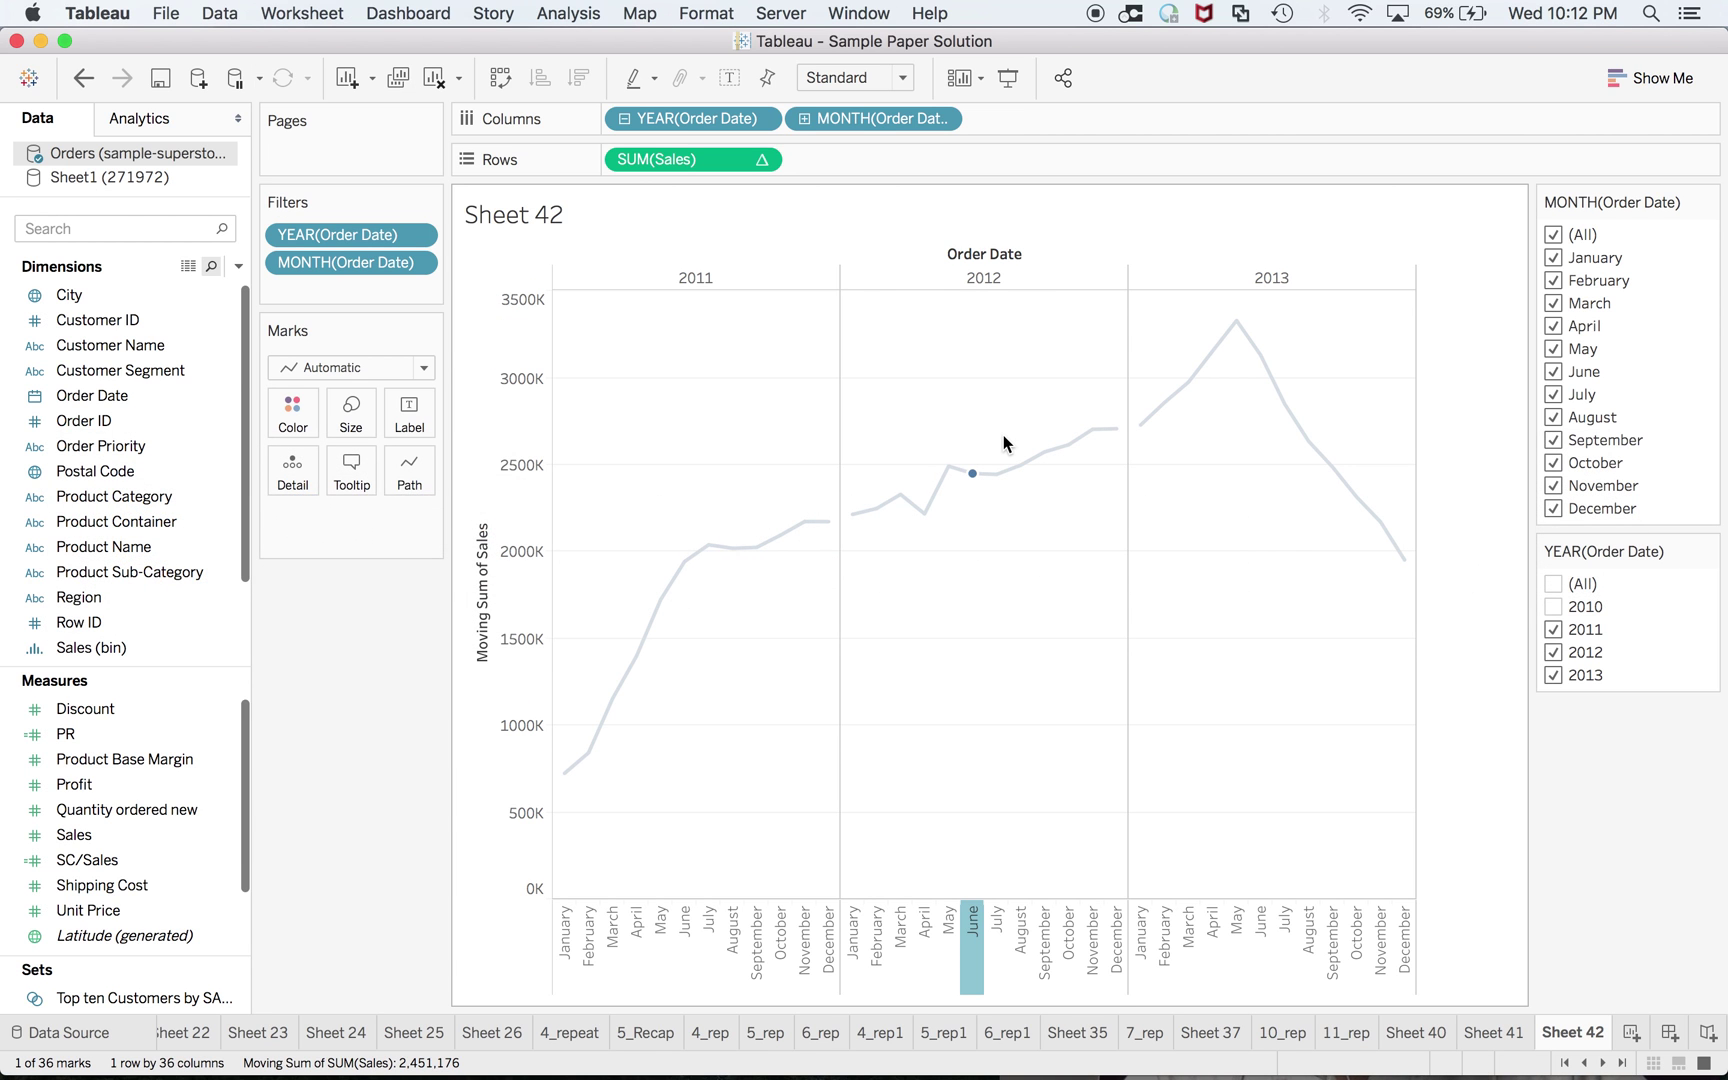
Edit the table calculation on SUM(Sales) to summarize the moving calculation using Average, and close its settings
{"action": "left_click", "coordinate": [762, 160]}
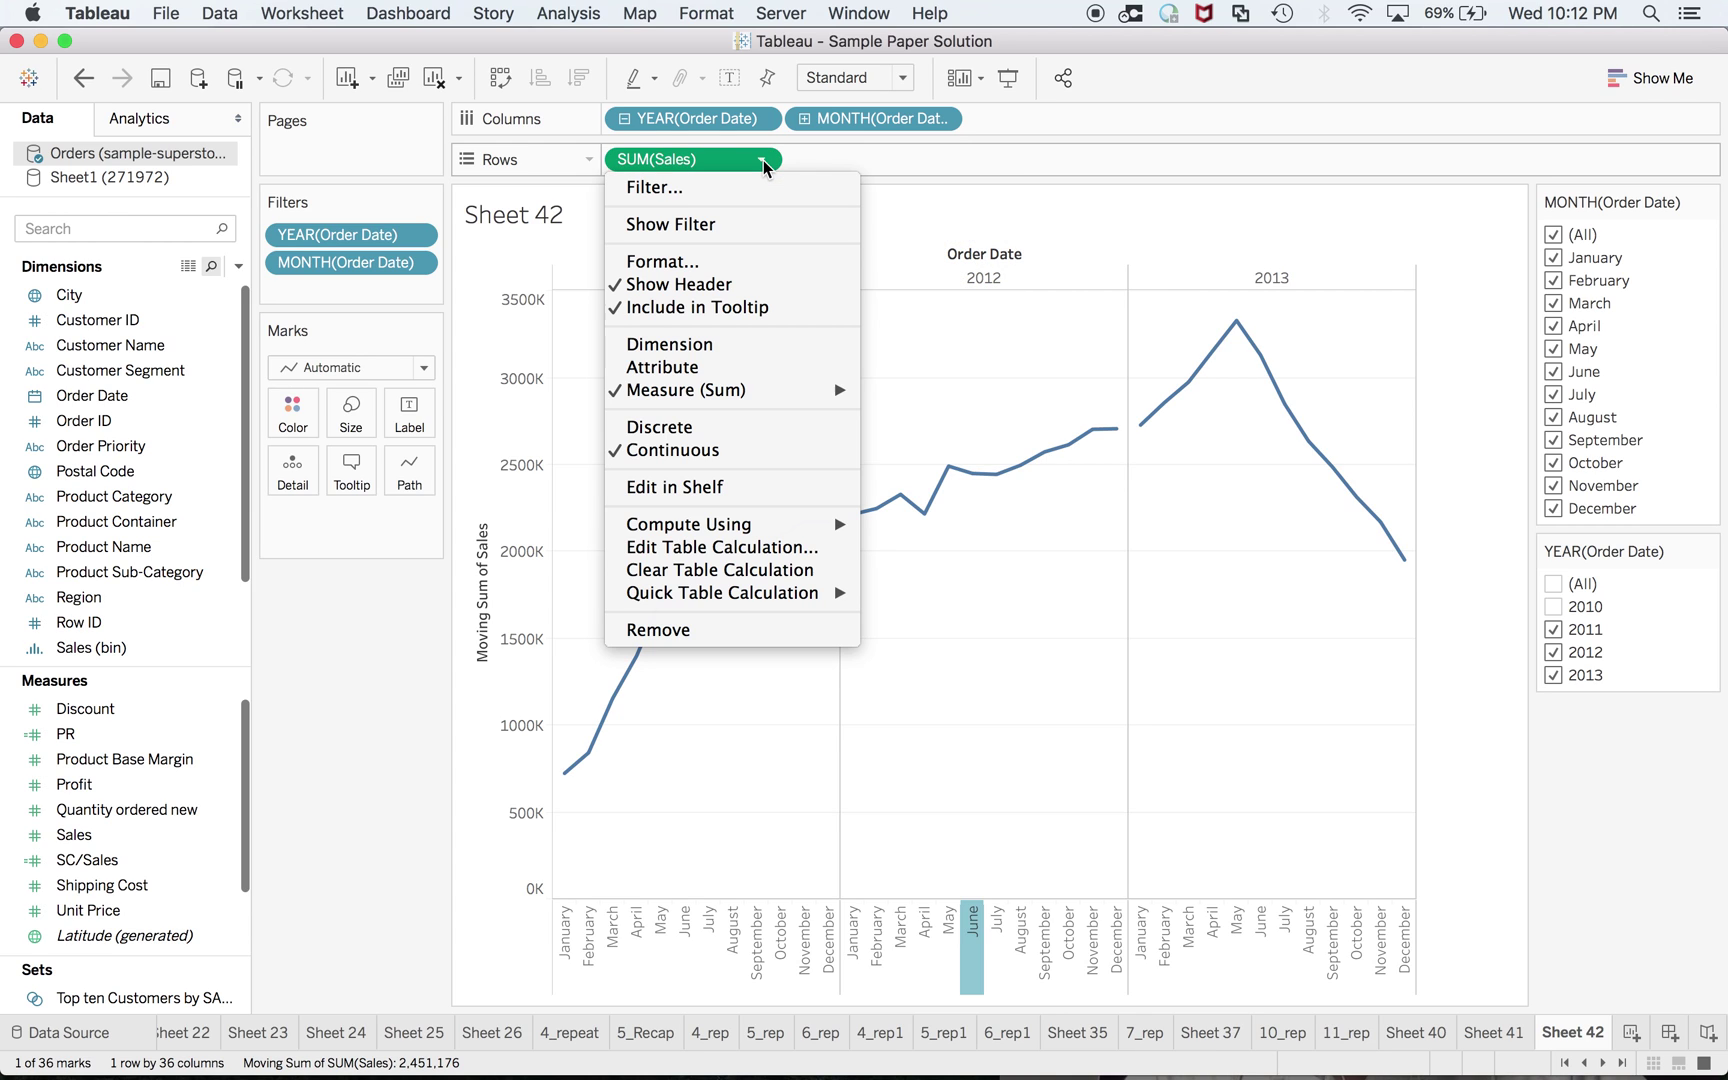
{"action": "left_click", "coordinate": [708, 548]}
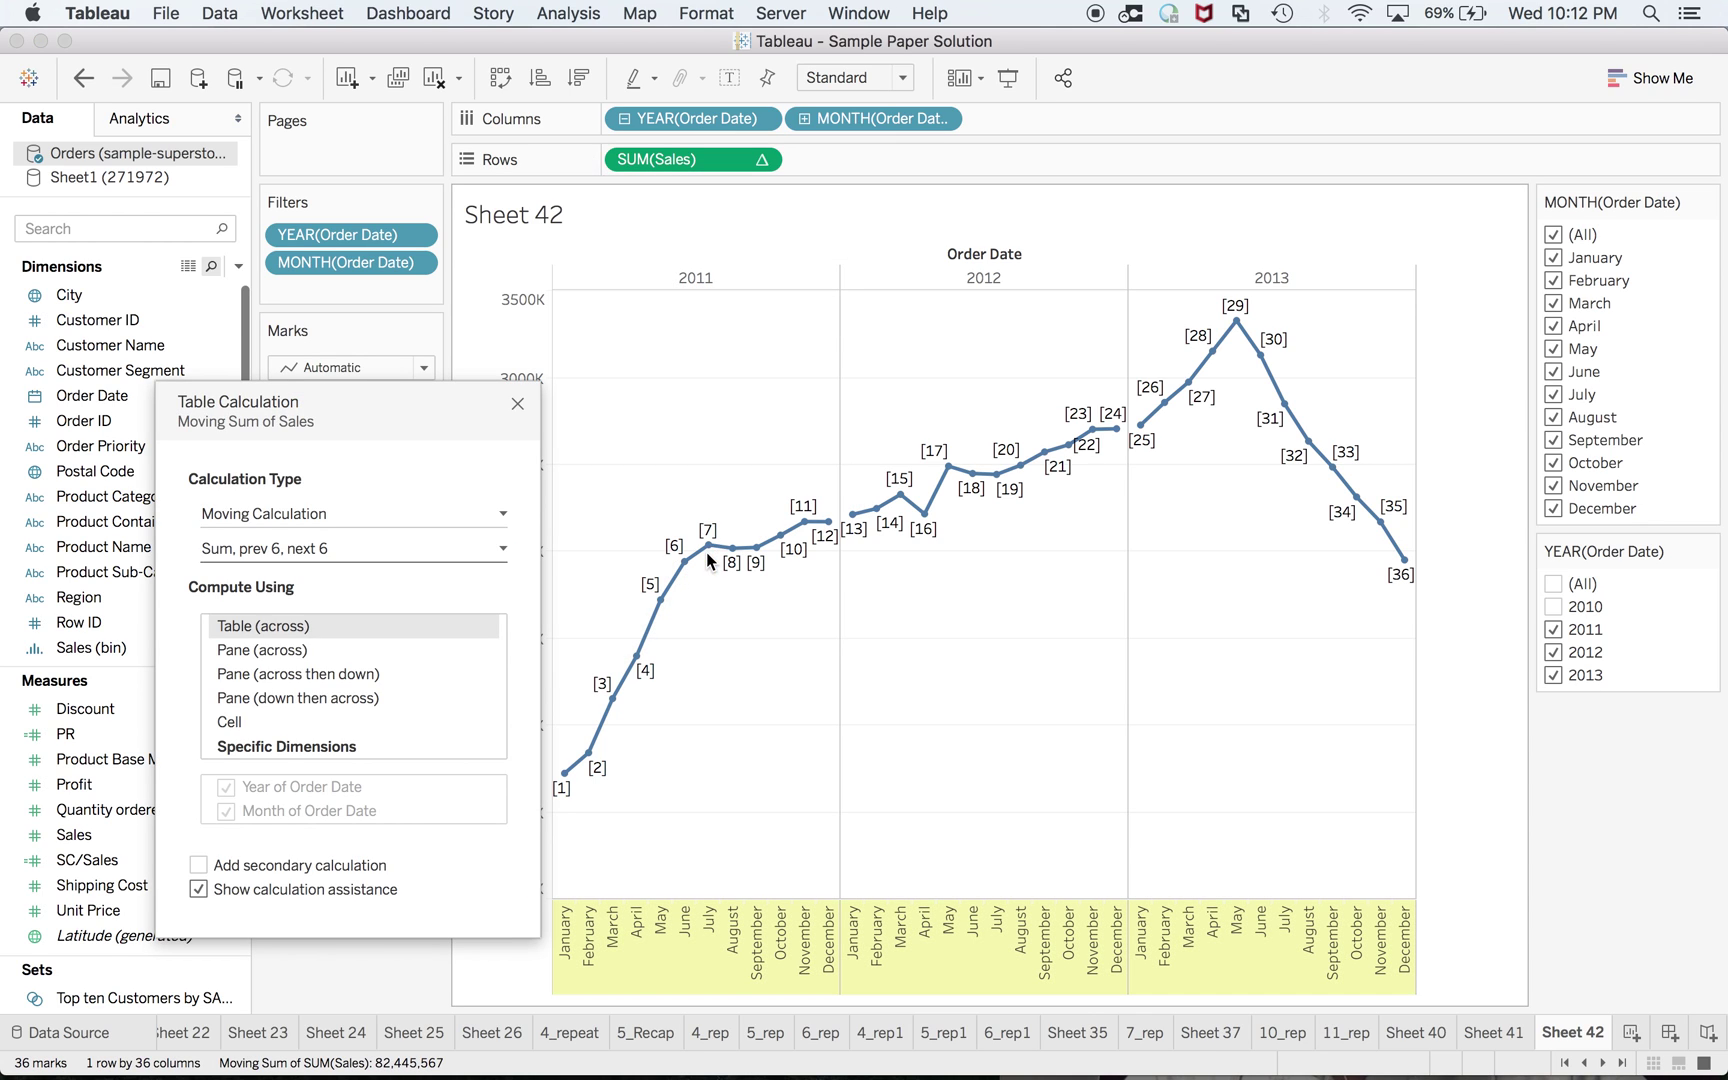
{"action": "left_click", "coordinate": [327, 516]}
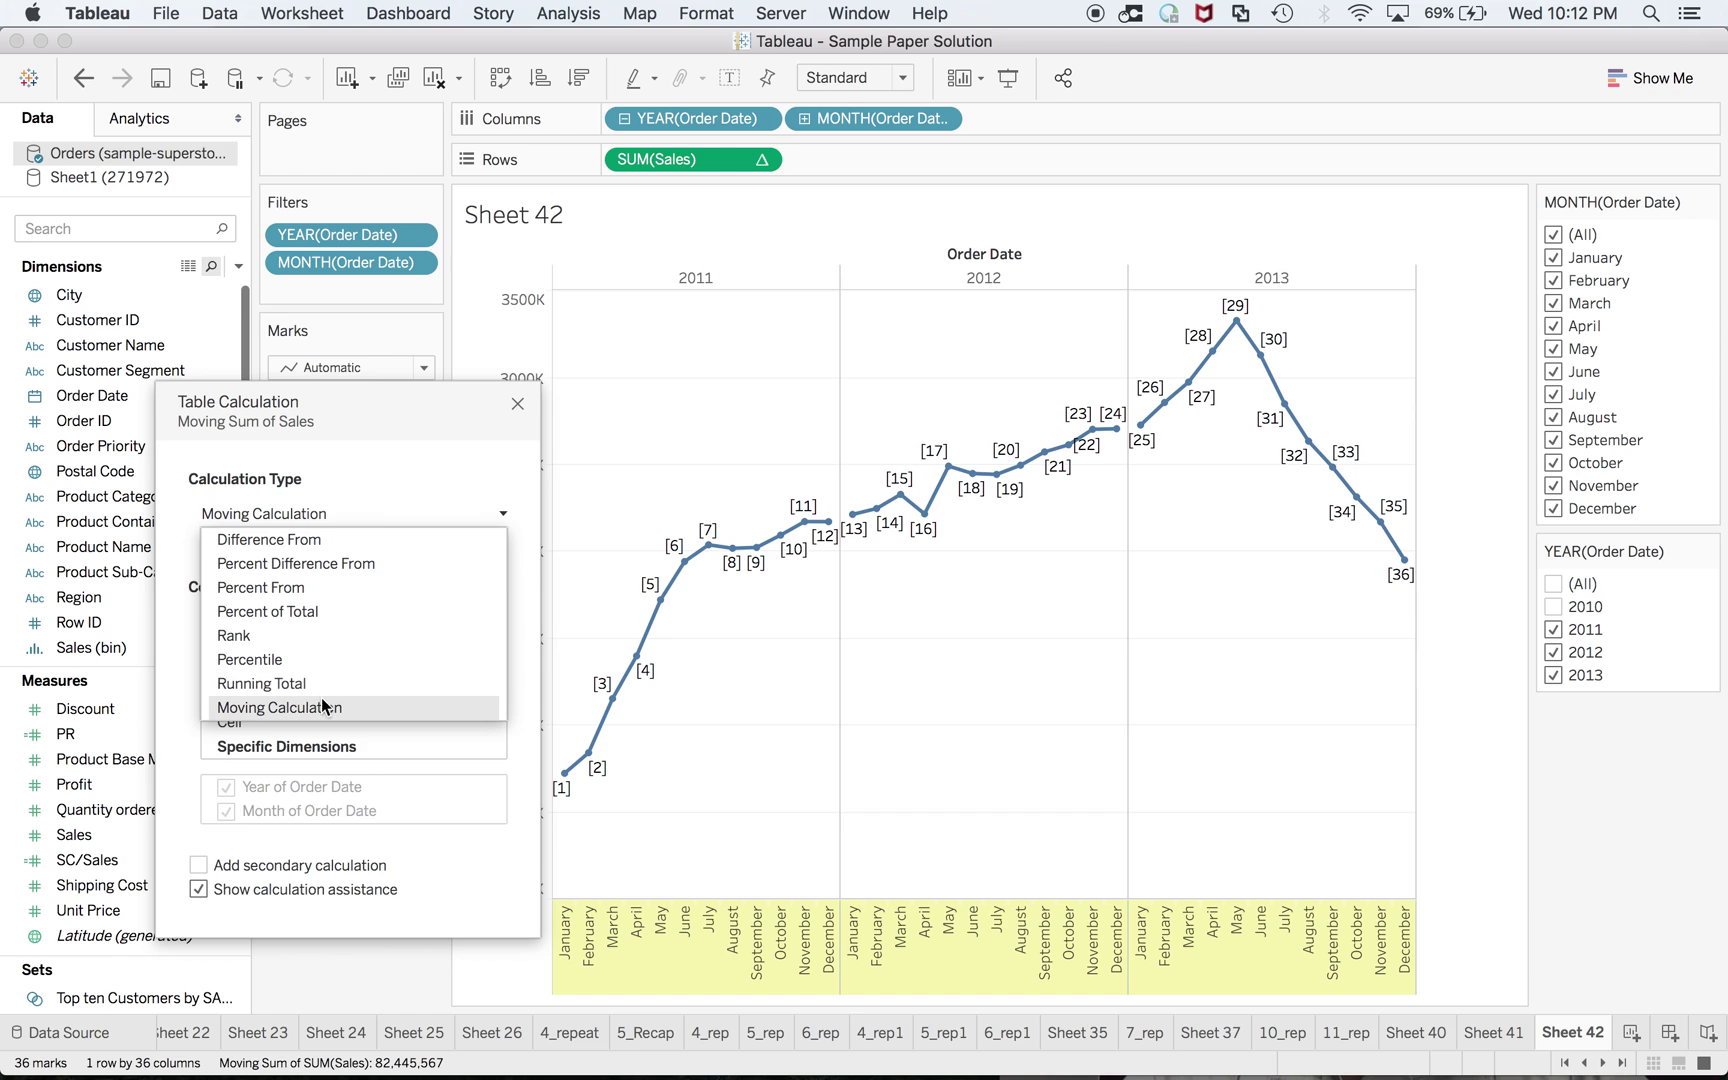
{"action": "left_click", "coordinate": [322, 706]}
{"action": "left_click", "coordinate": [302, 549]}
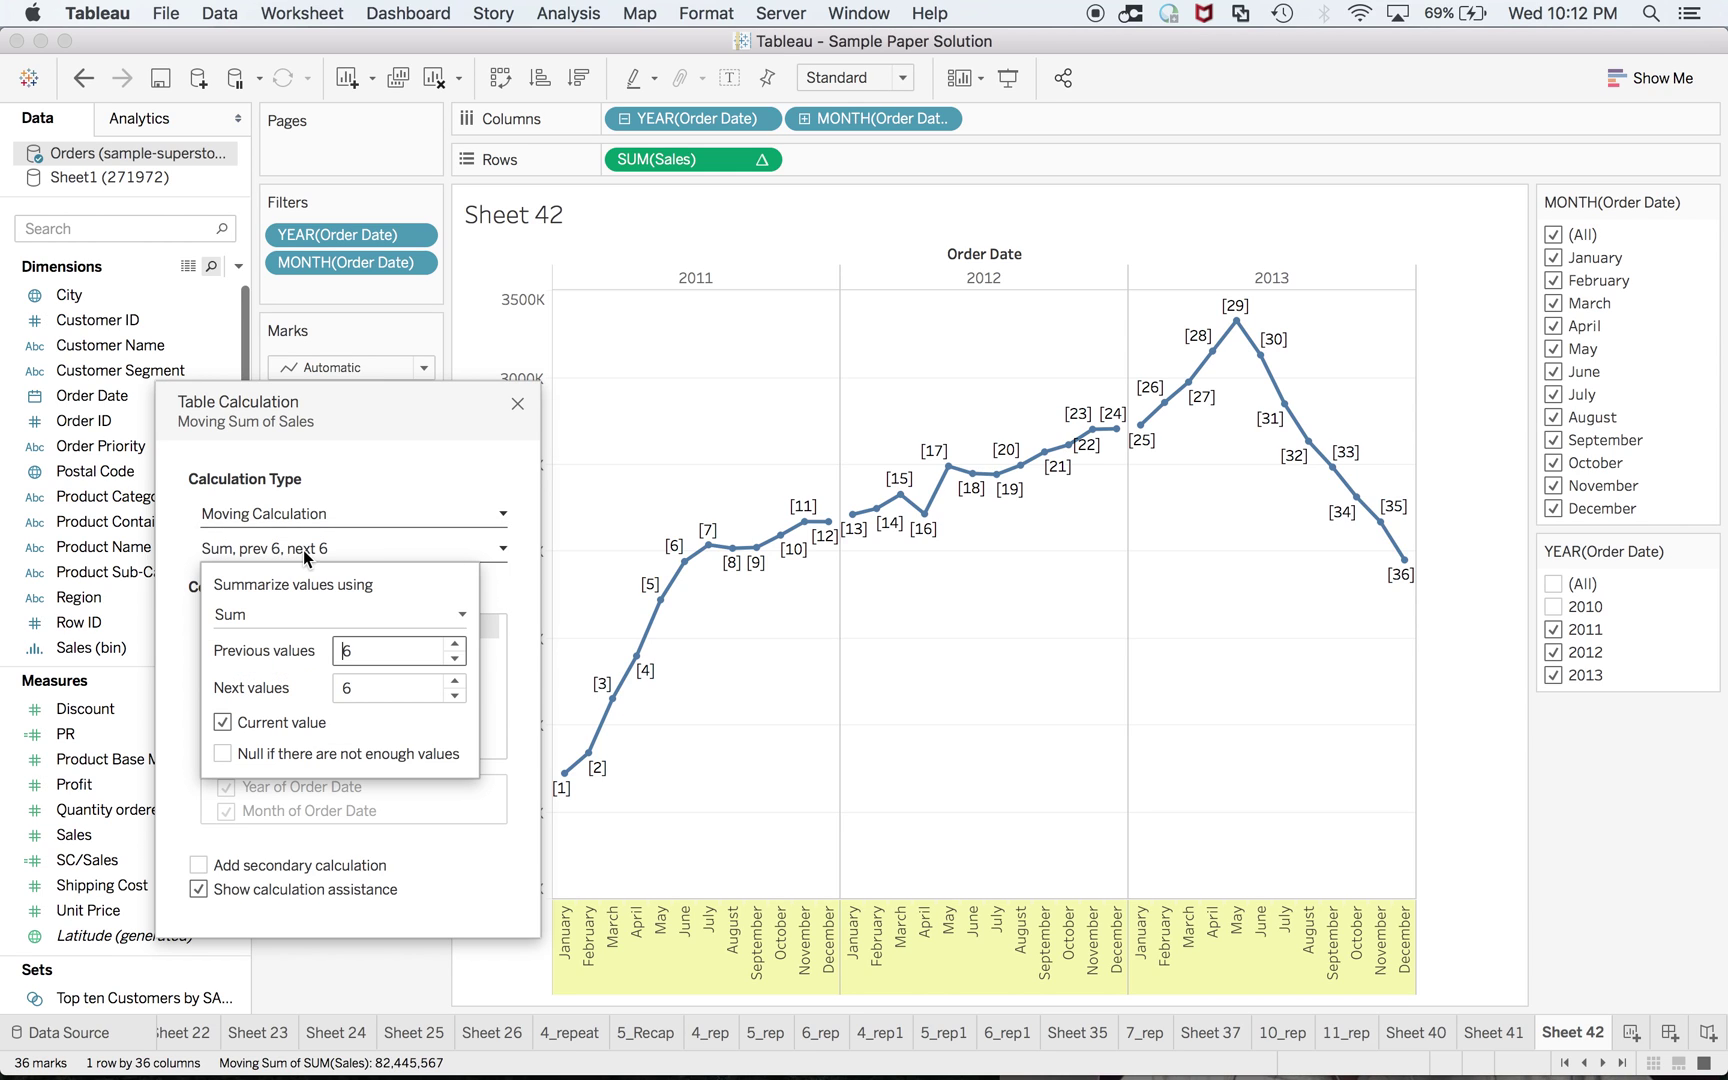
{"action": "left_click", "coordinate": [262, 614]}
{"action": "left_click", "coordinate": [248, 666]}
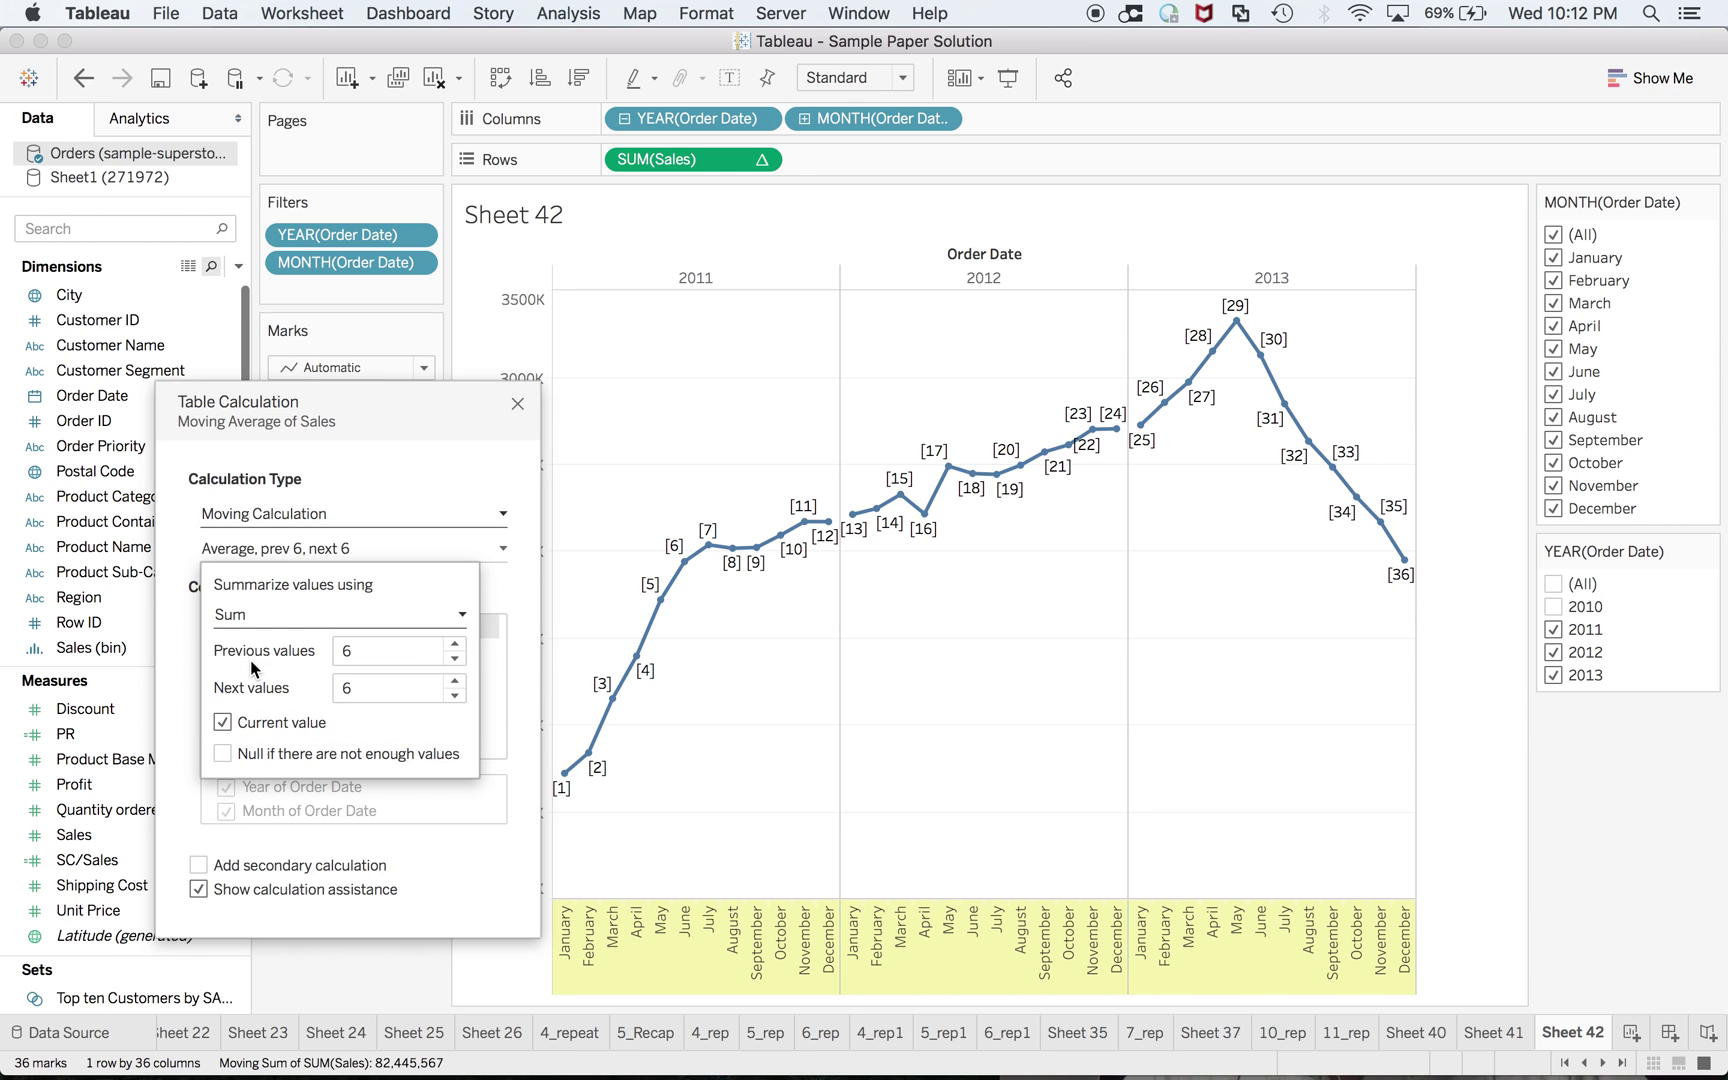
{"action": "left_click", "coordinate": [515, 403]}
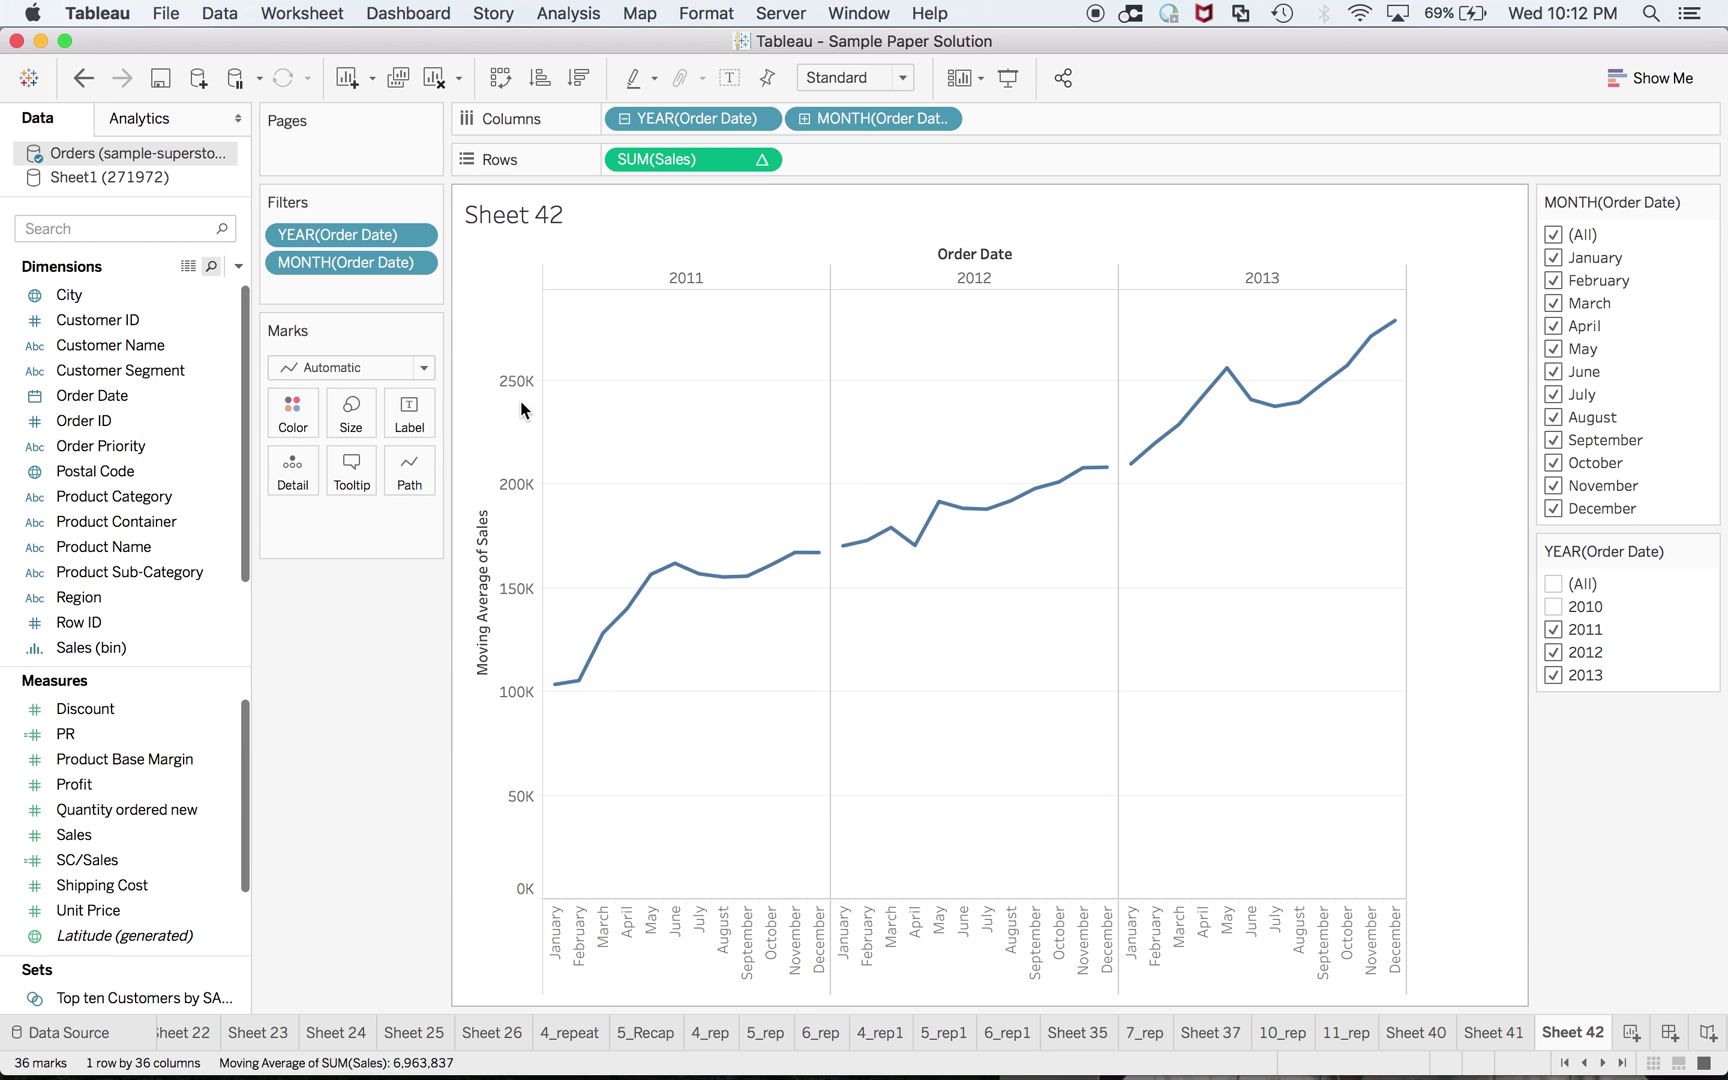
Select June 2012 in the moving average chart, and compare its value with question 14's answer options in Chrome
{"action": "left_click", "coordinate": [963, 944]}
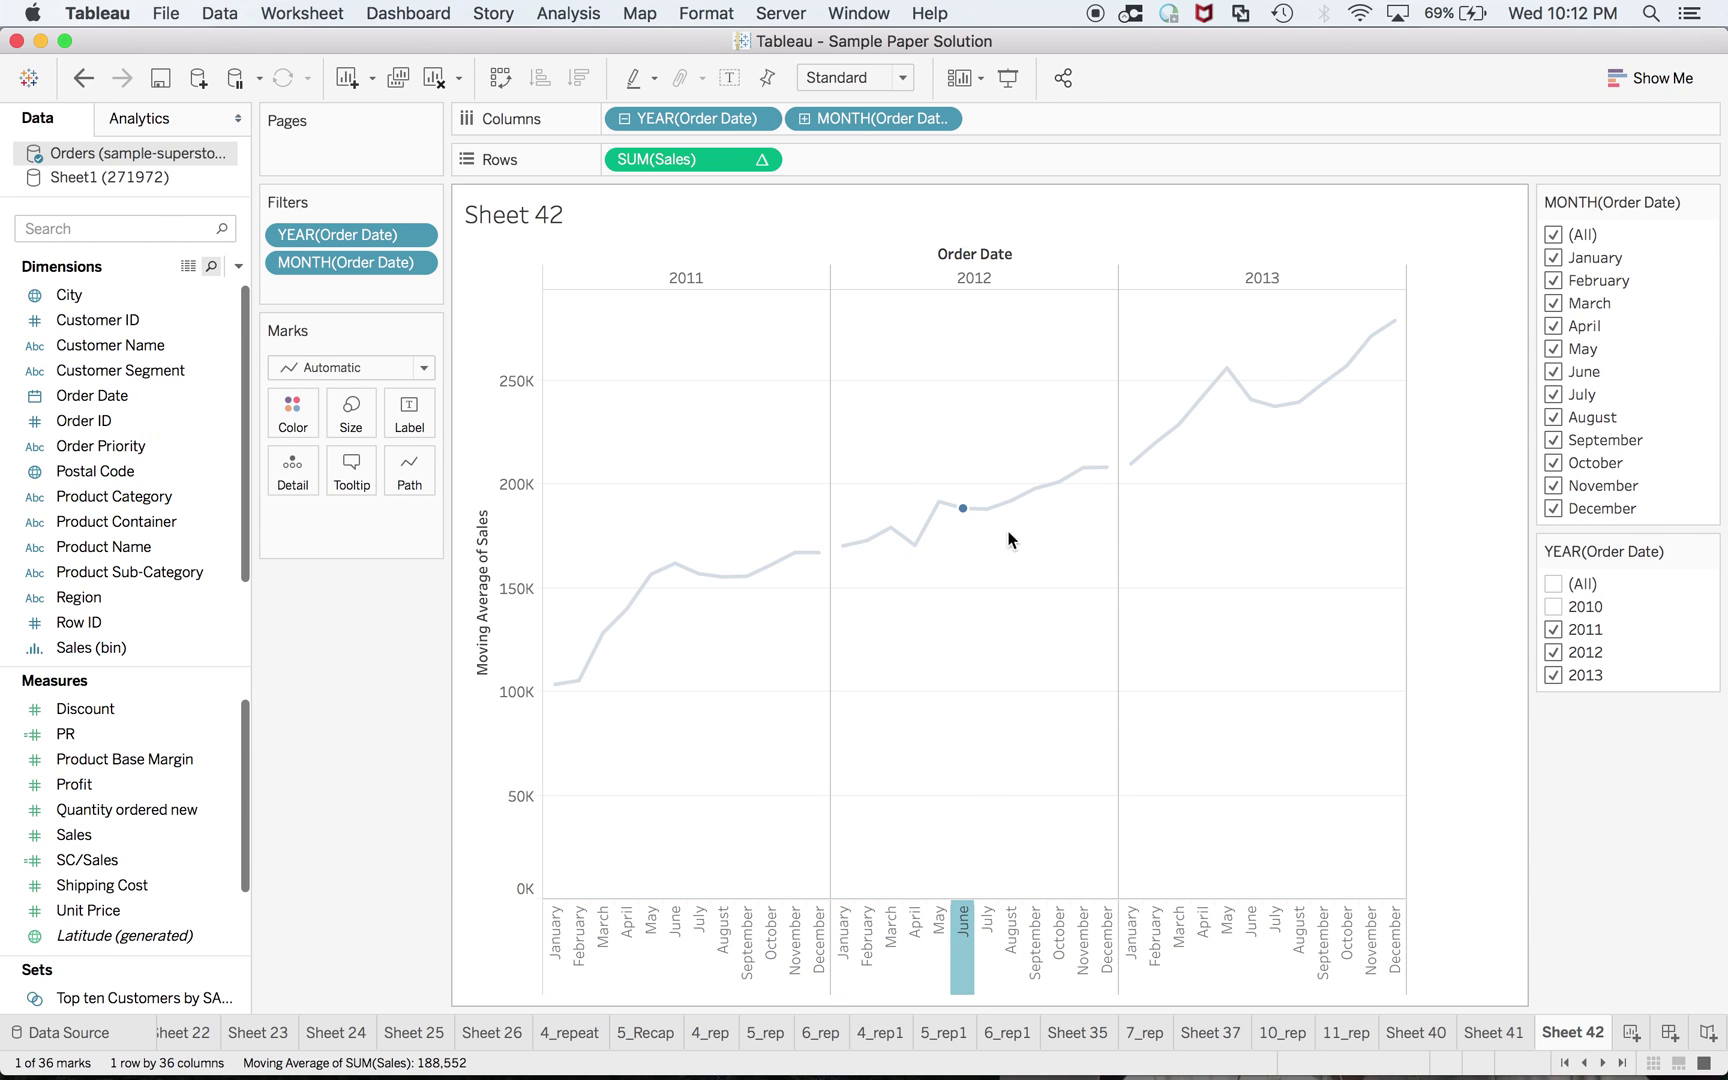
{"action": "key", "text": "super+Tab"}
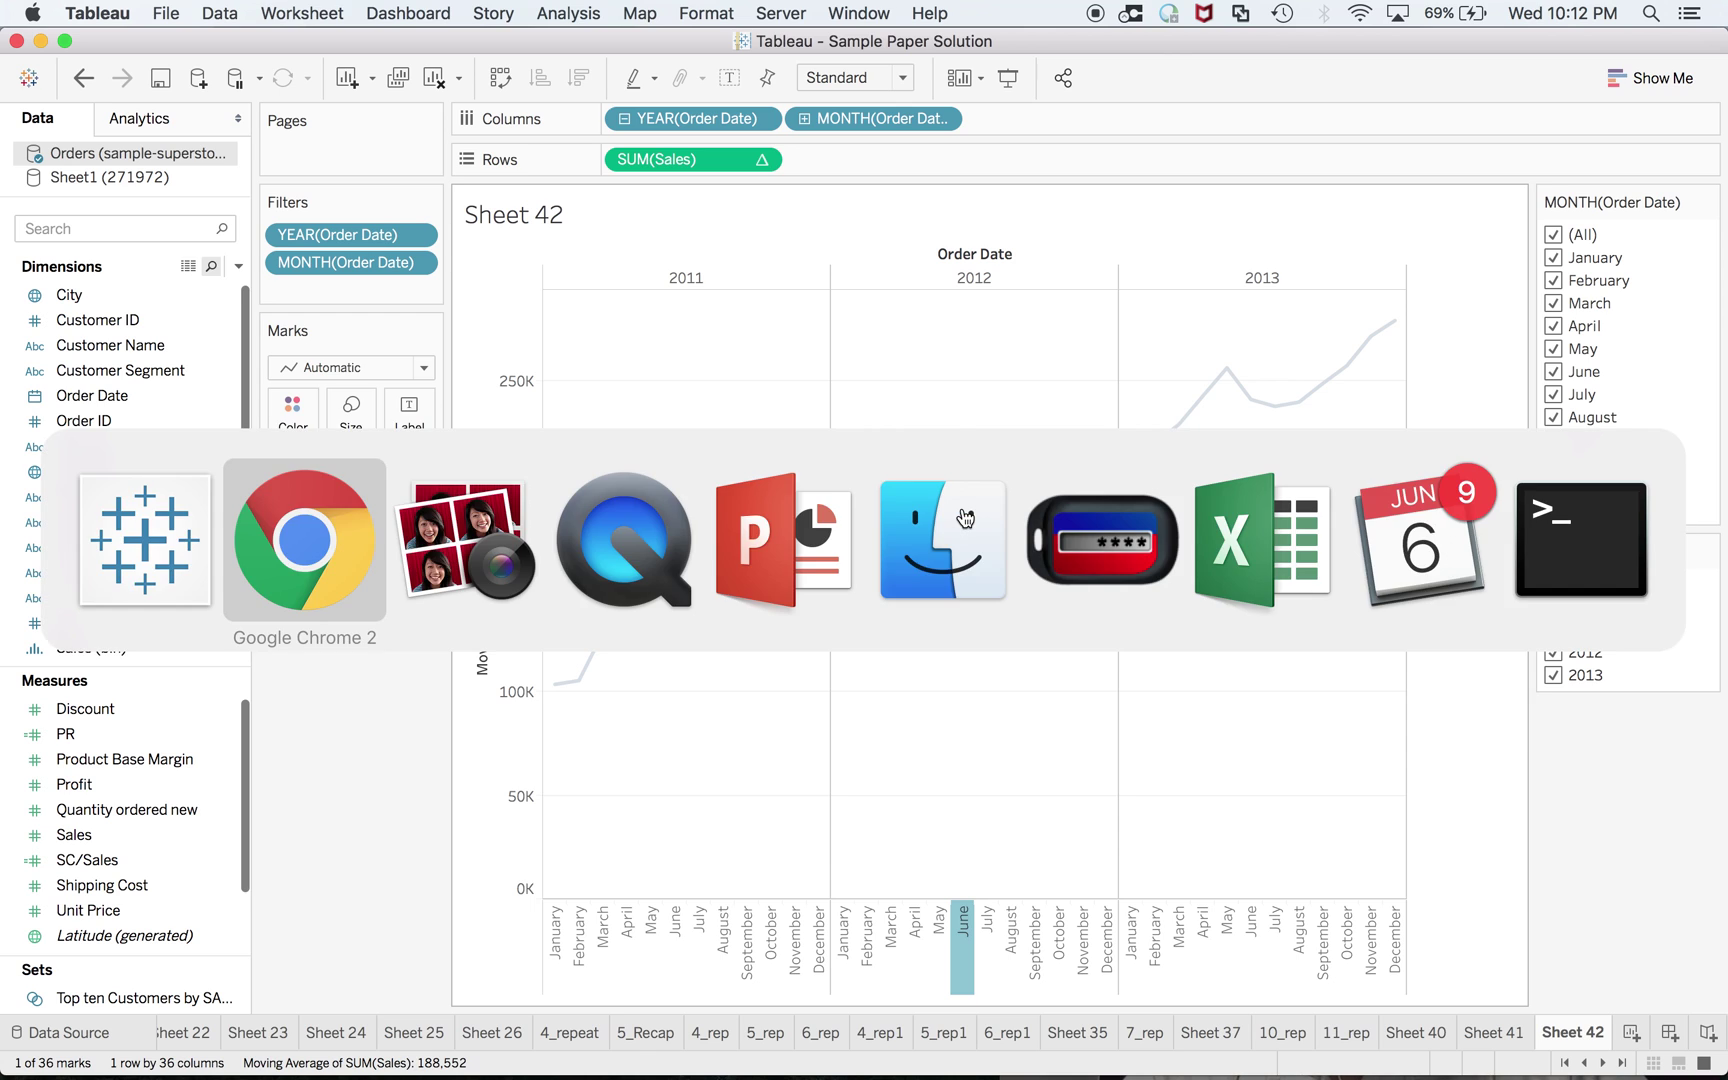
{"action": "key", "text": "super+Tab"}
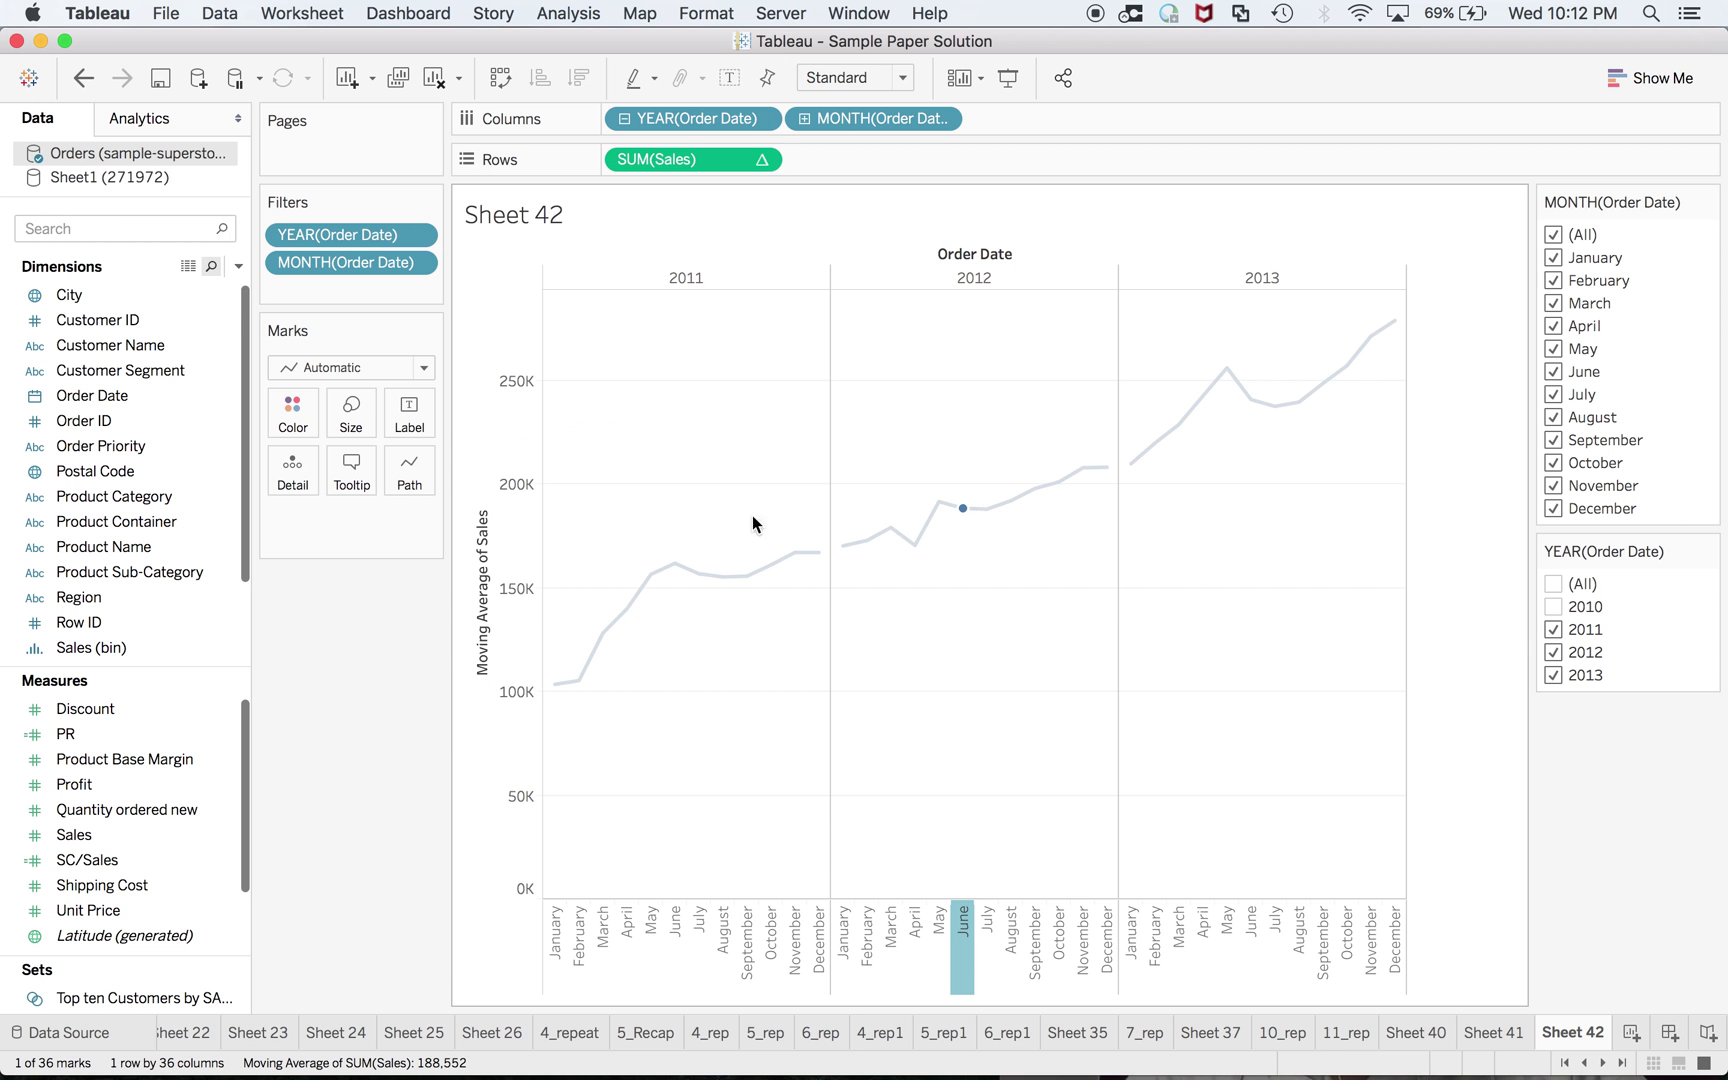
{"action": "key", "text": "super+Tab"}
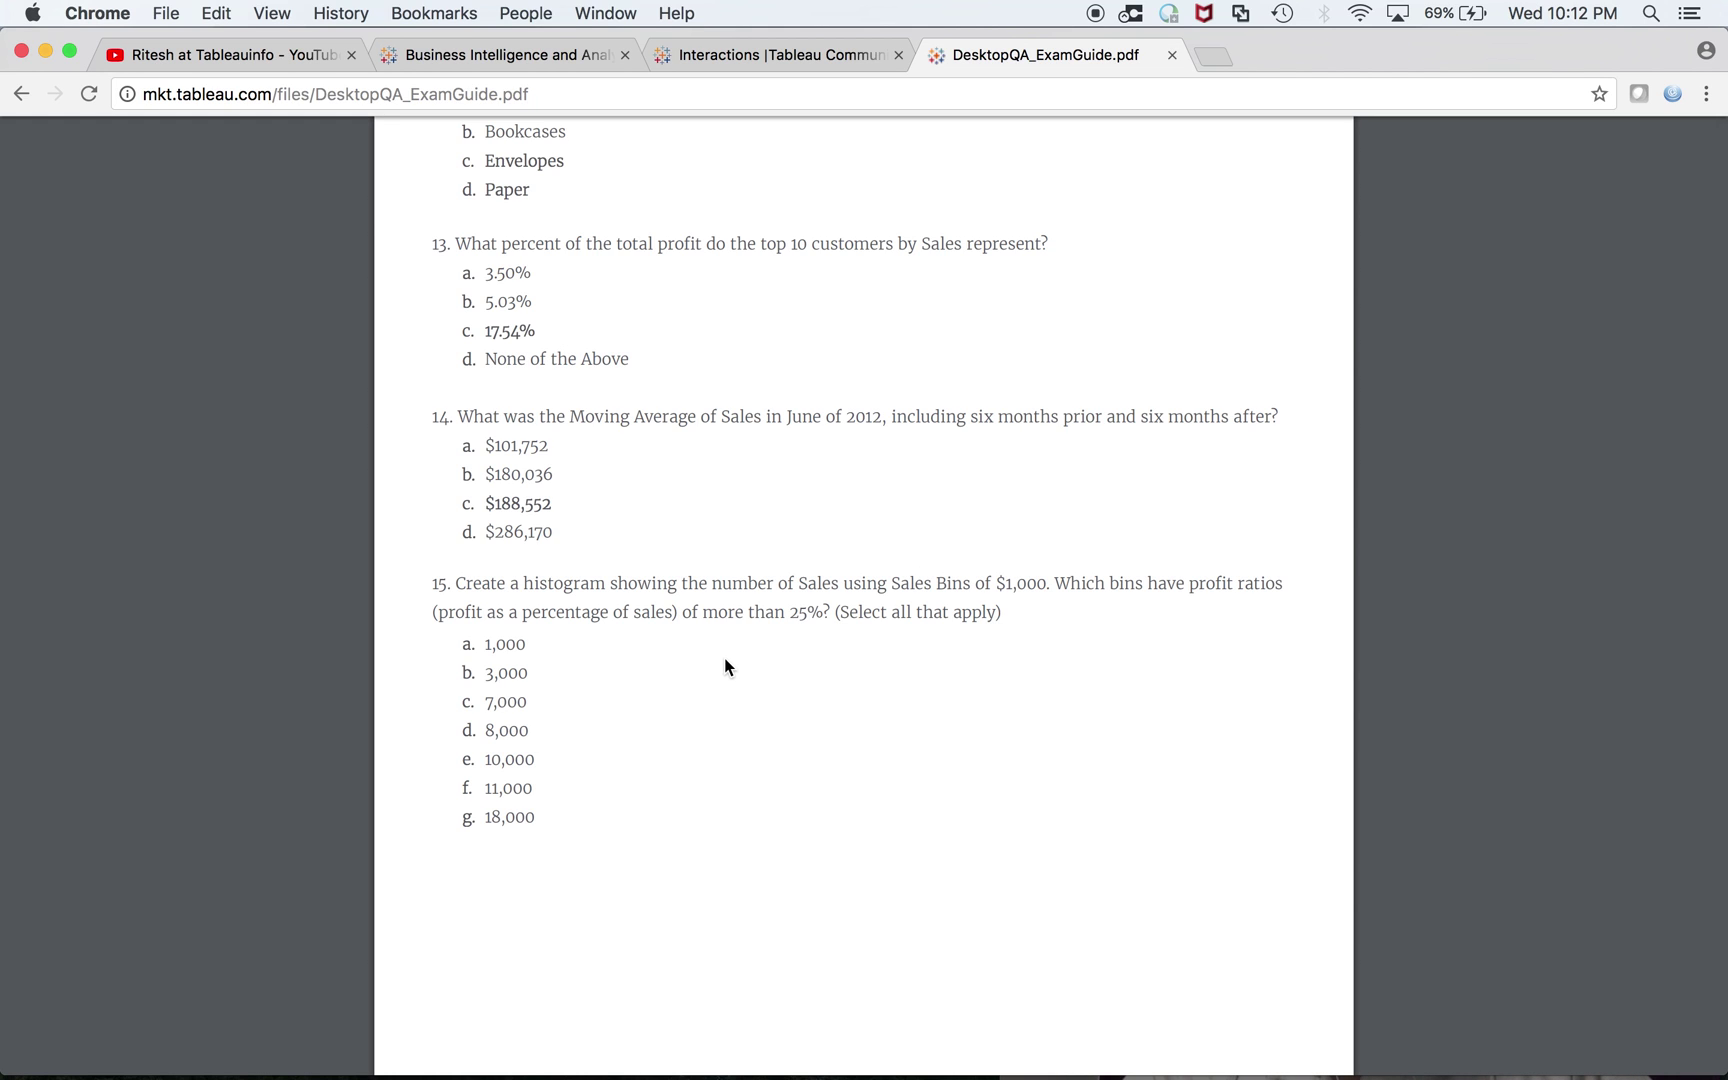
Read question 15 in the exam guide, and add a new worksheet in Tableau
{"action": "scroll", "coordinate": [728, 664], "scroll_direction": "down", "scroll_amount": 3}
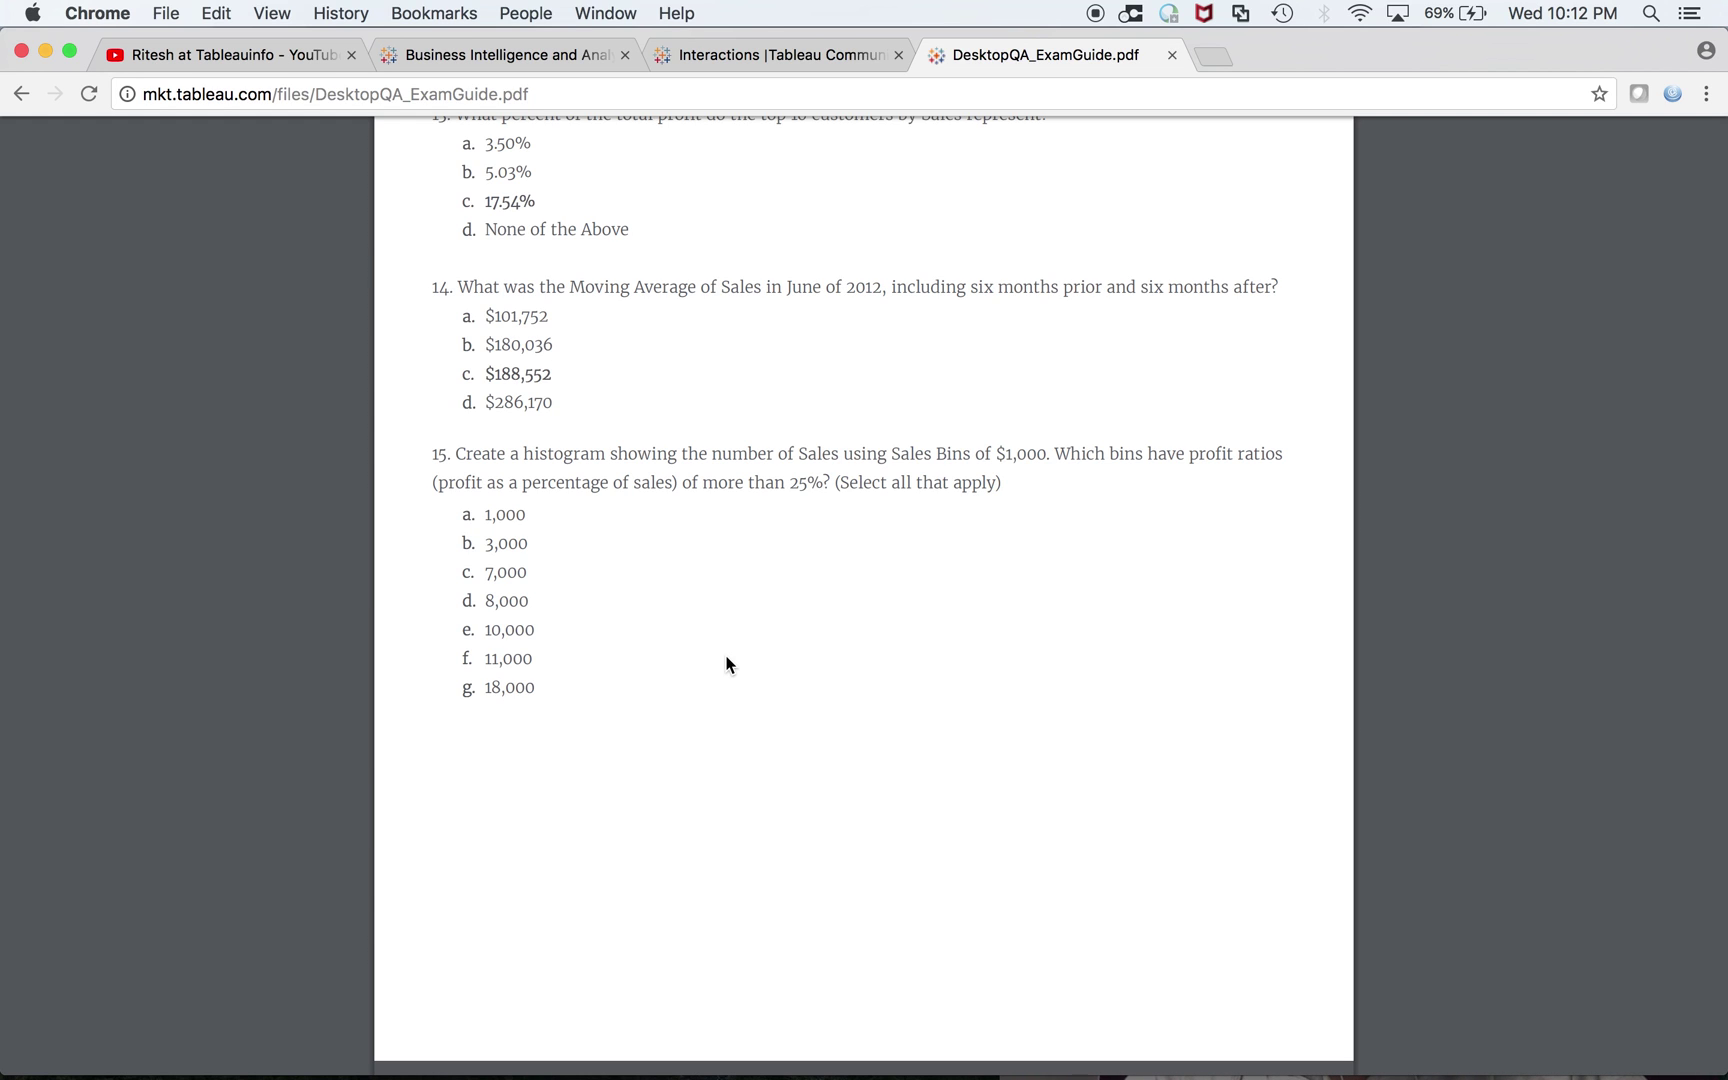
{"action": "key", "text": "super+Tab"}
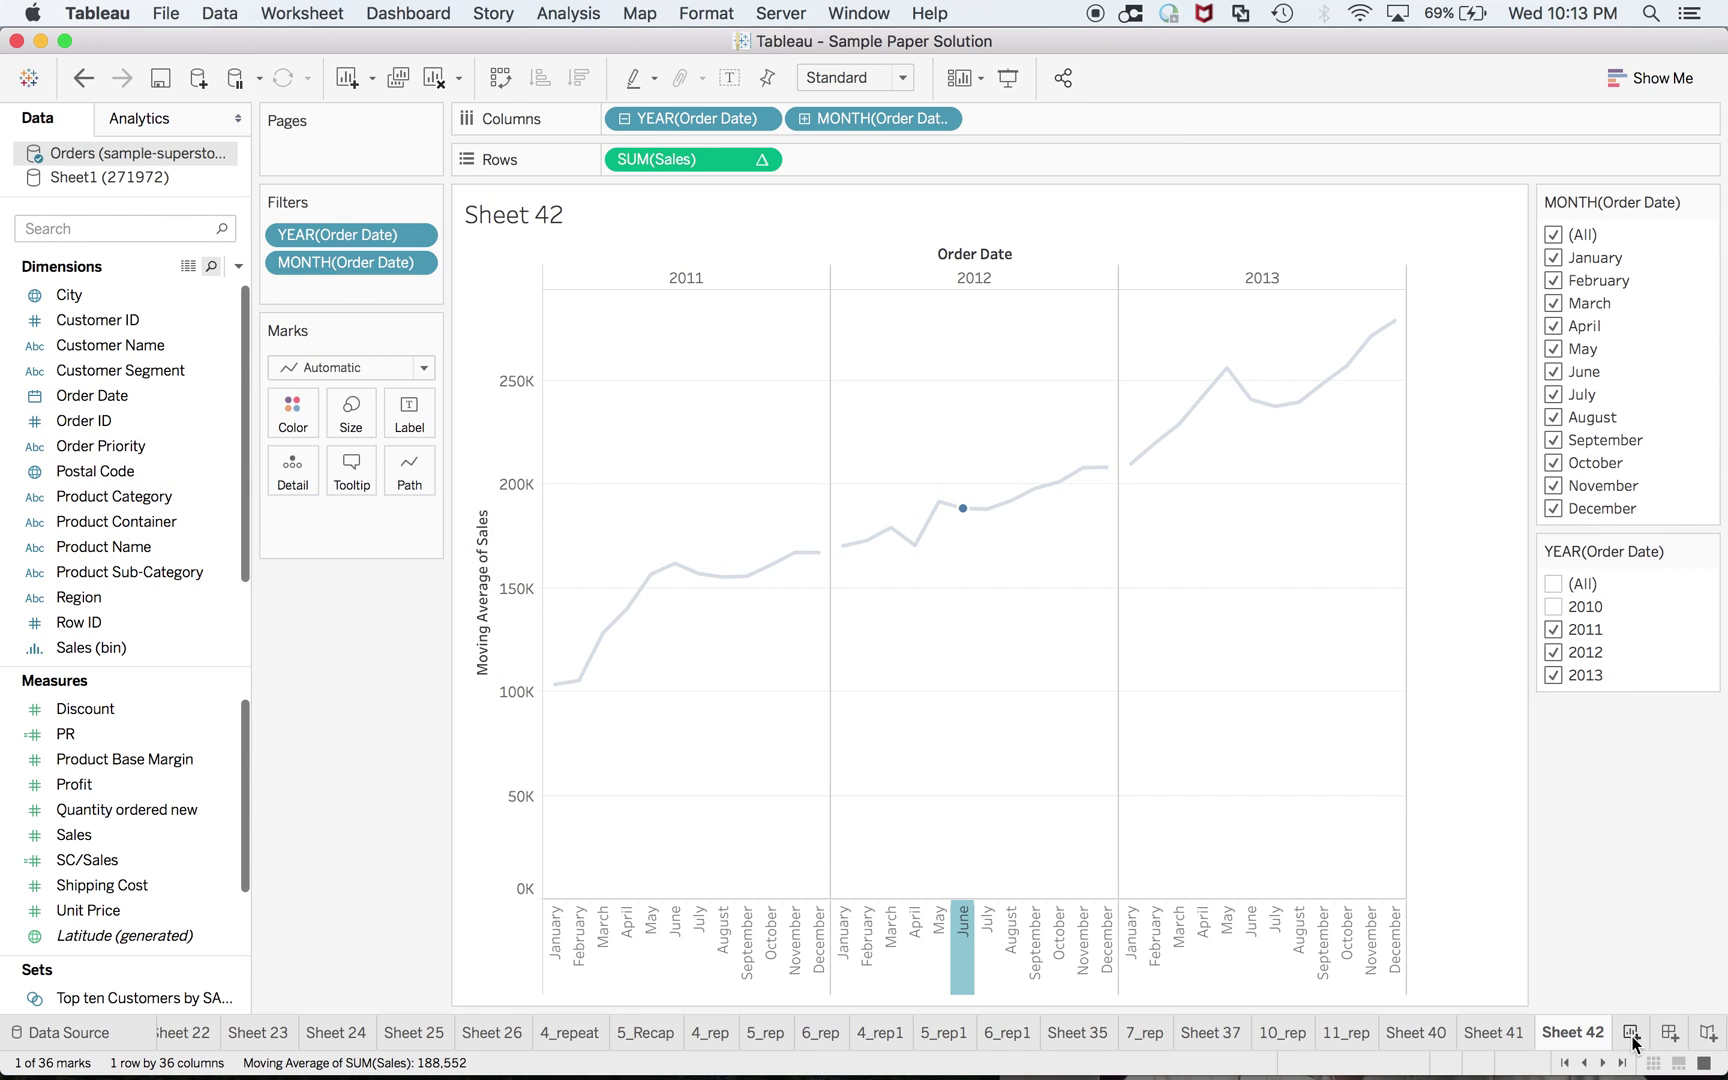
{"action": "left_click", "coordinate": [1631, 1033]}
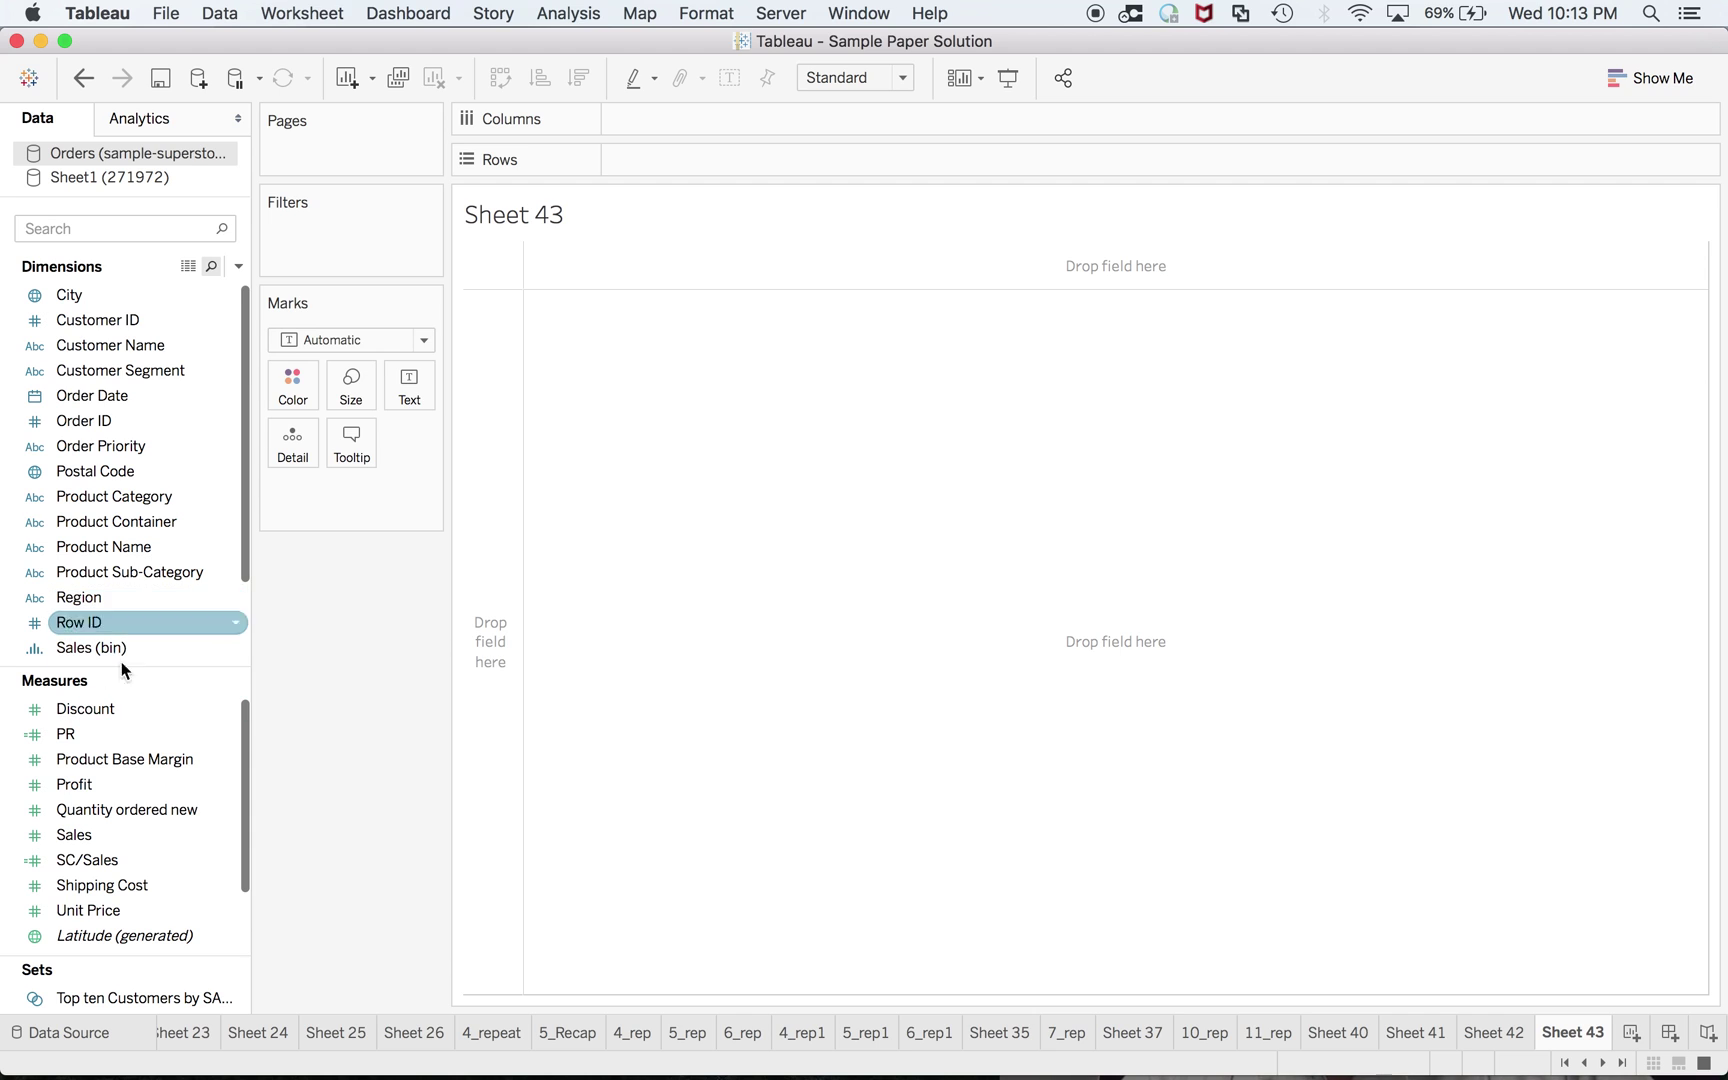
{"action": "right_click", "coordinate": [116, 840]}
{"action": "mouse_move", "coordinate": [290, 550]}
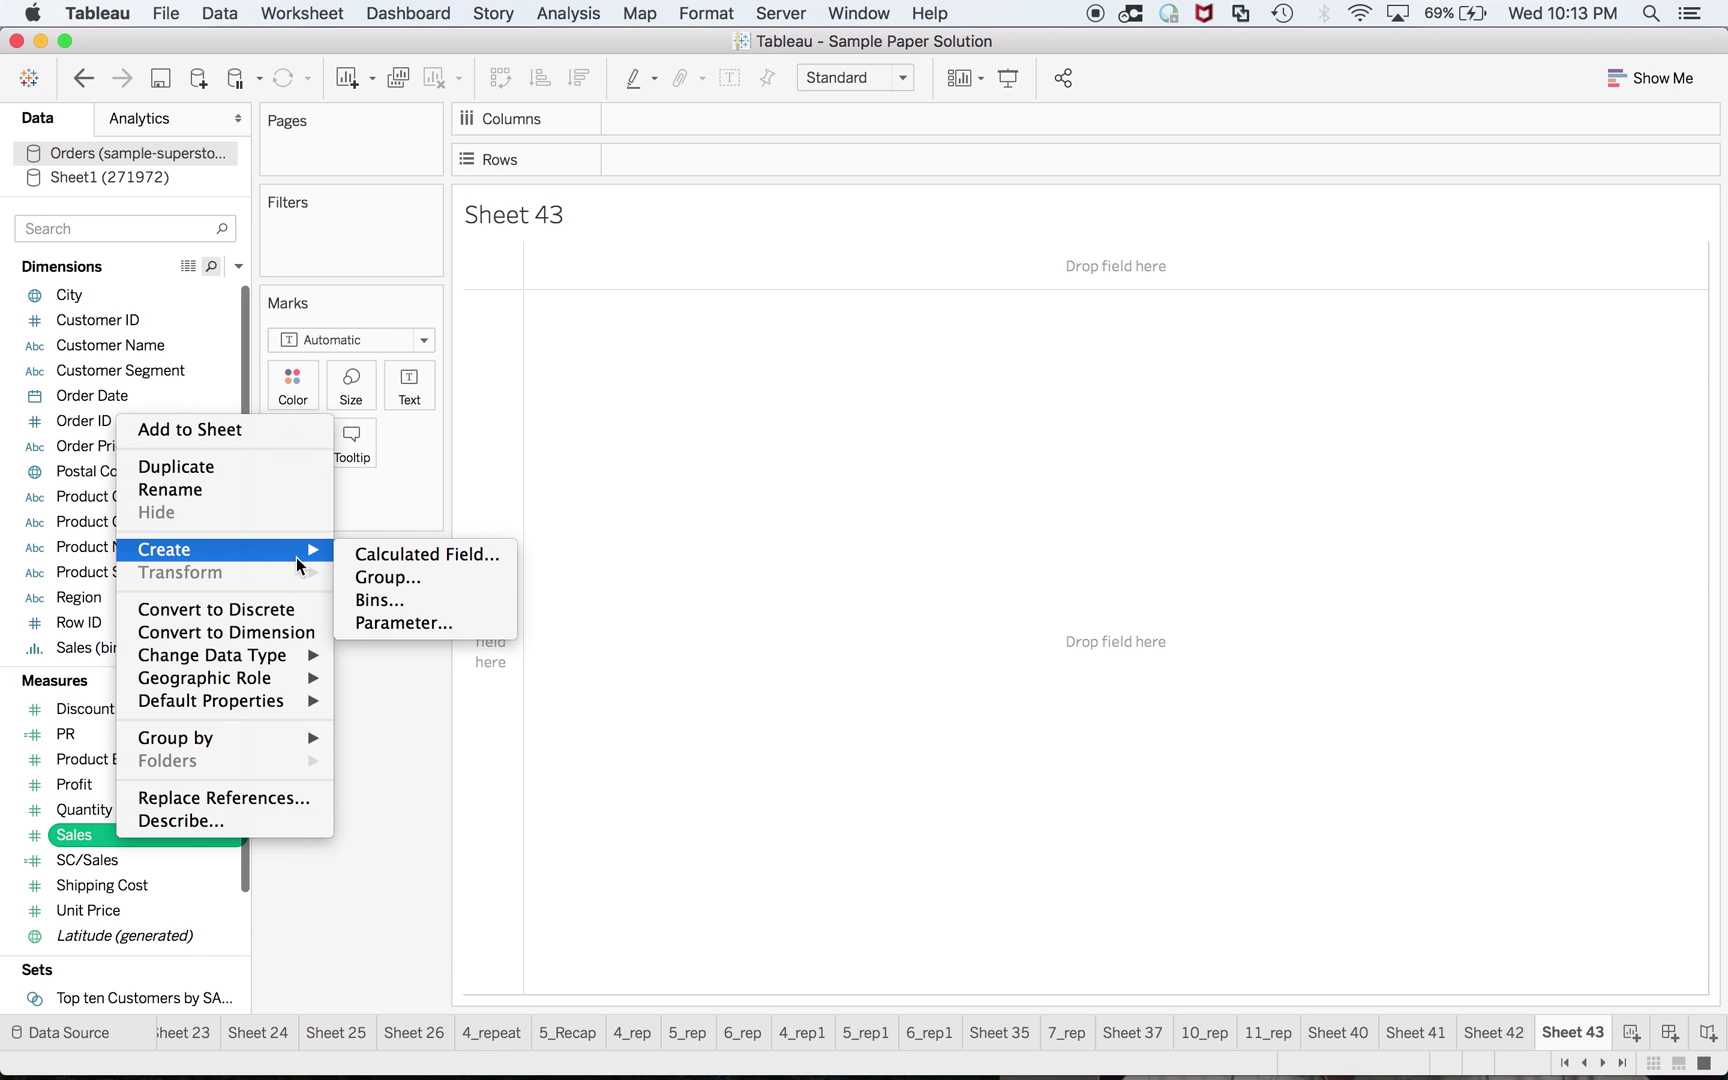
{"action": "left_click", "coordinate": [395, 600]}
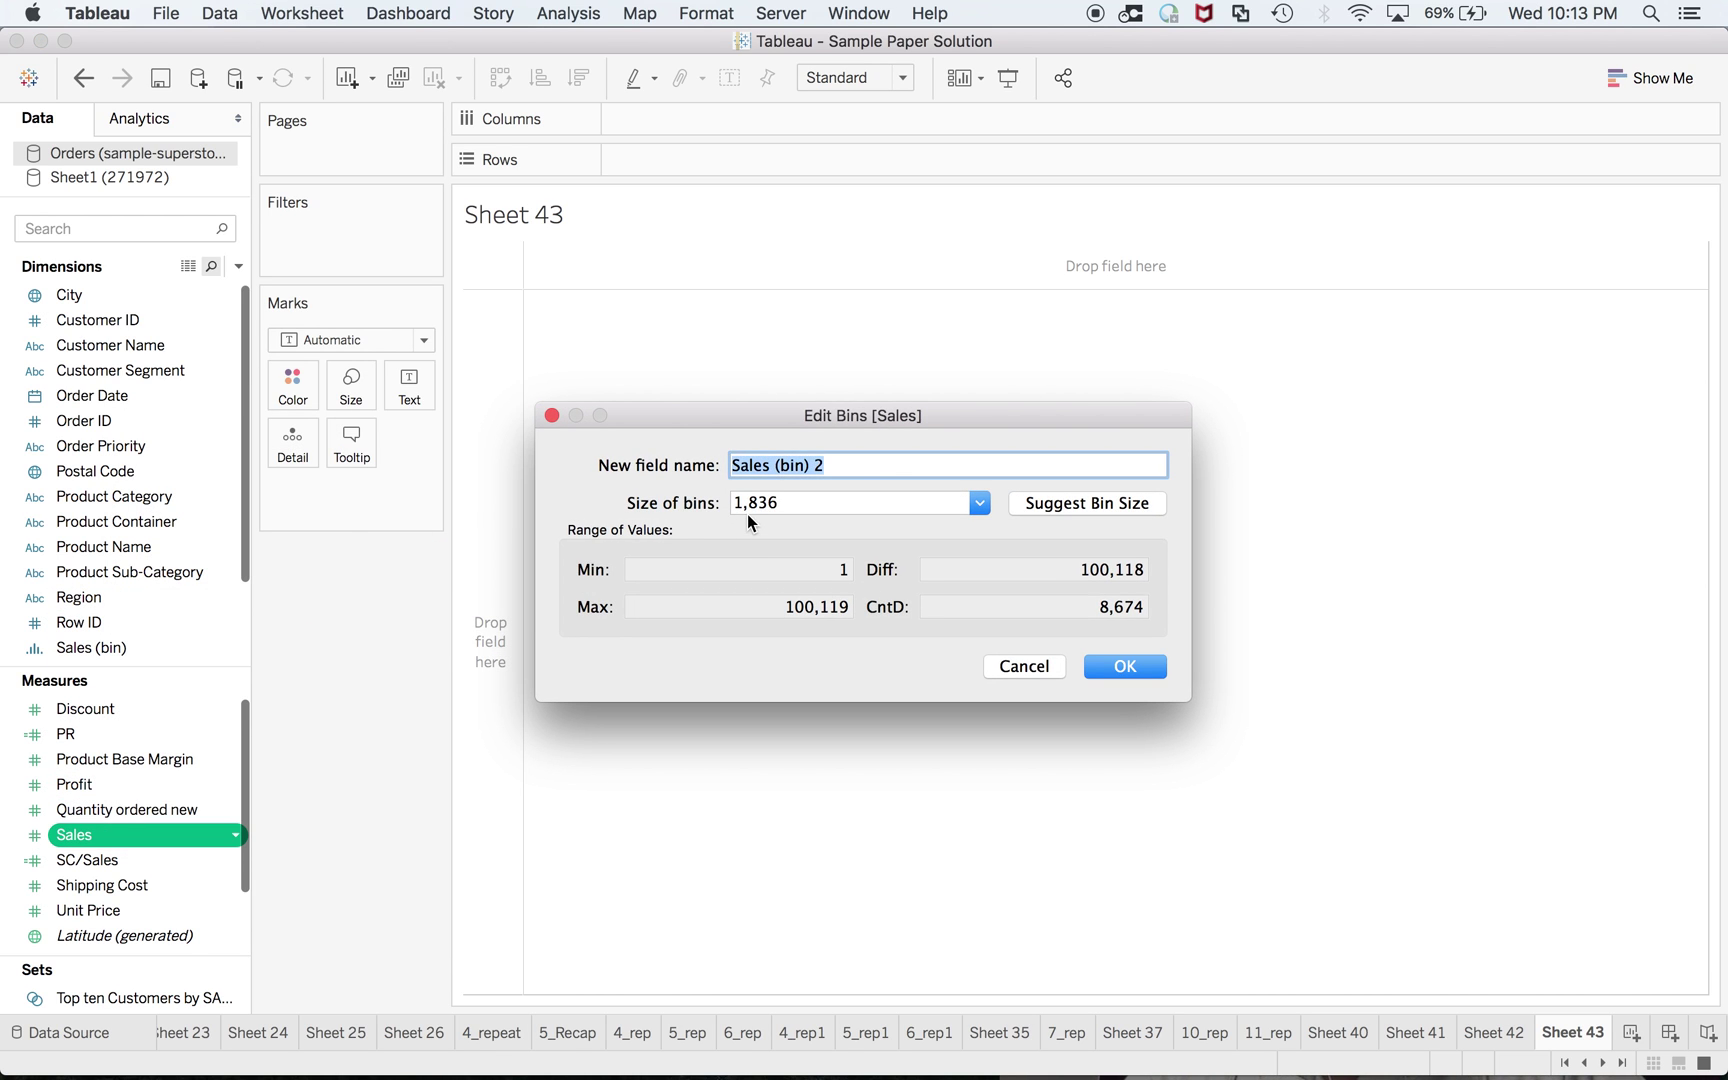
{"action": "double_click", "coordinate": [789, 512]}
{"action": "type", "text": "10"}
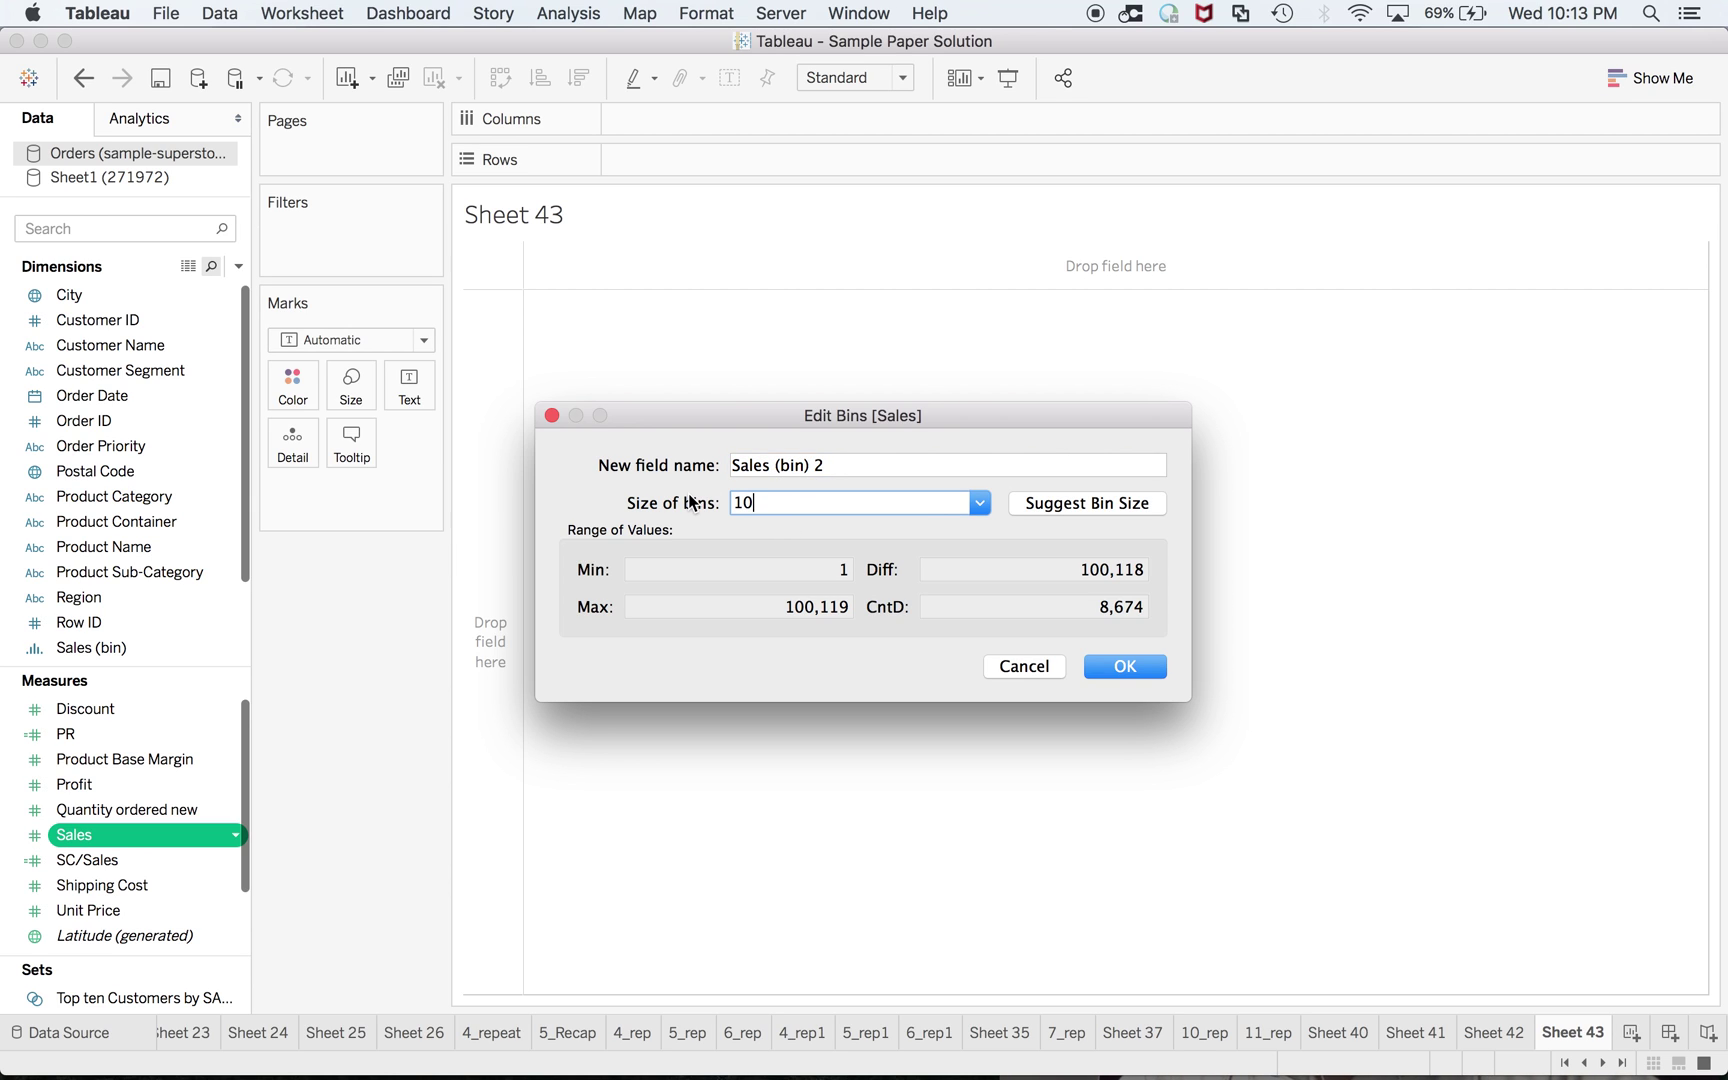
{"action": "type", "text": "00"}
{"action": "left_click", "coordinate": [1038, 667]}
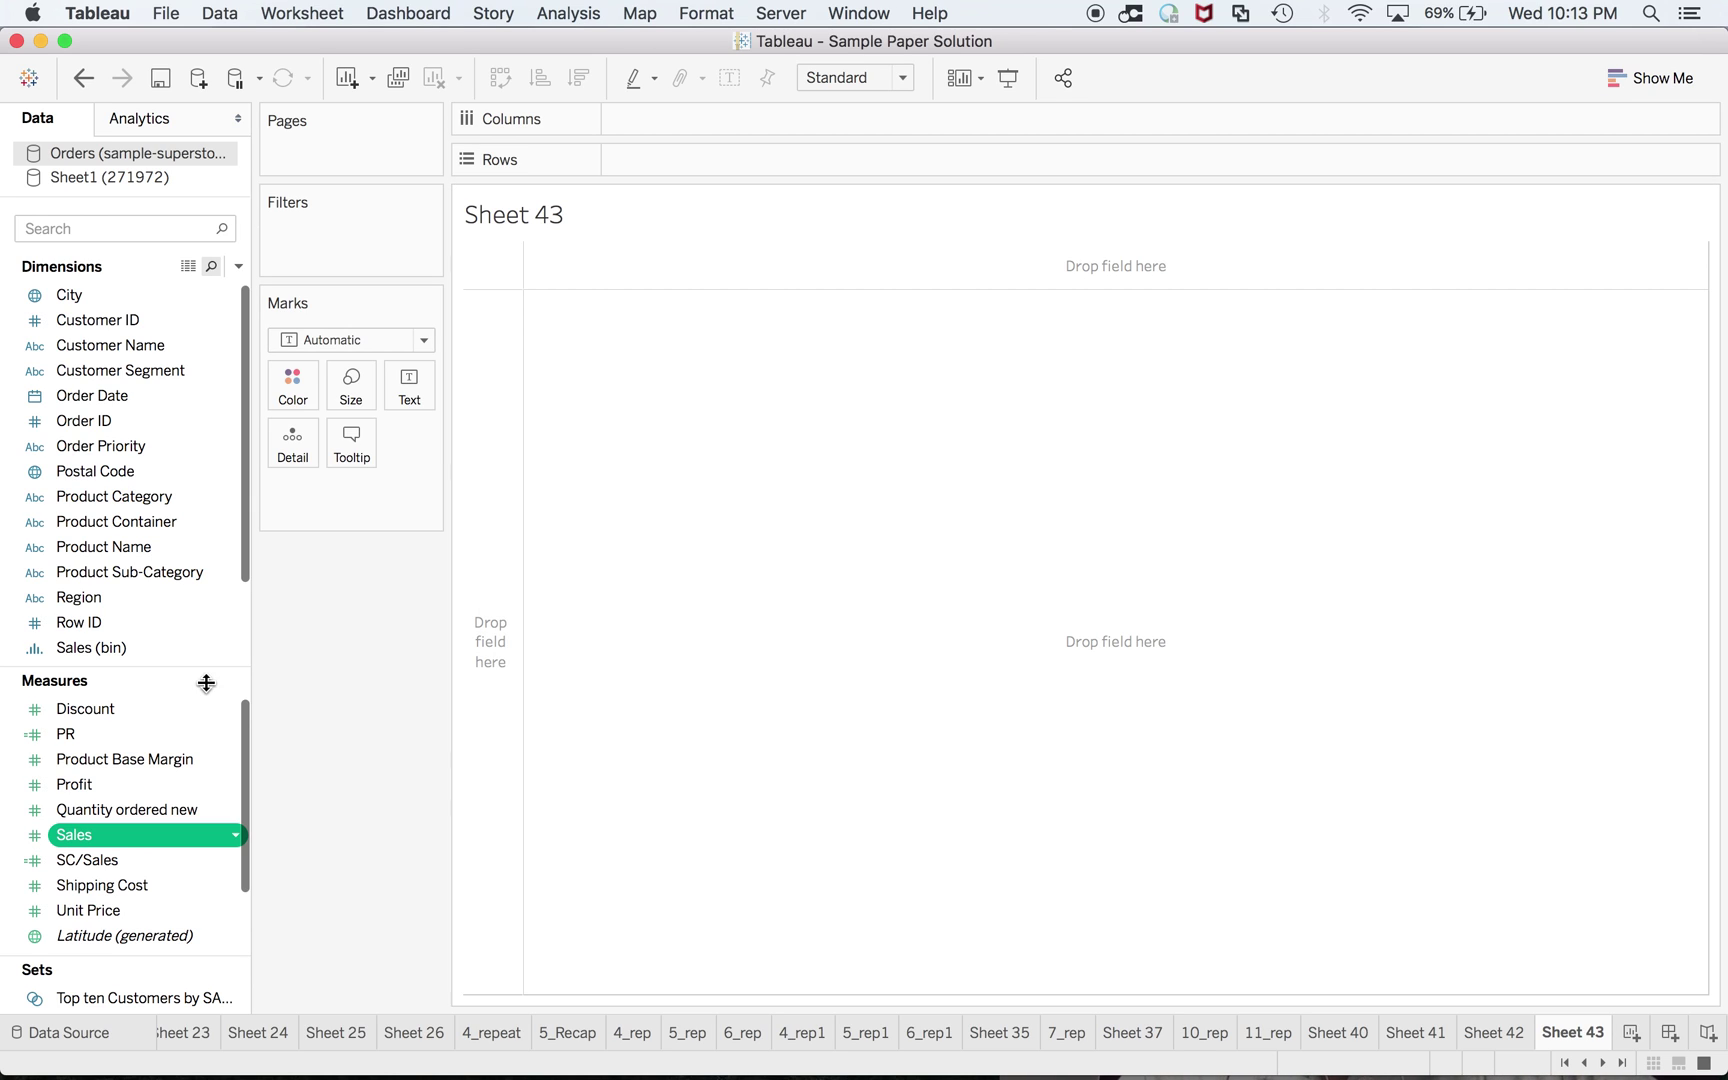
Build a bar chart of SUM(Sales) by the existing Sales (bin) dimension
{"action": "right_click", "coordinate": [134, 641]}
{"action": "left_click", "coordinate": [130, 649]}
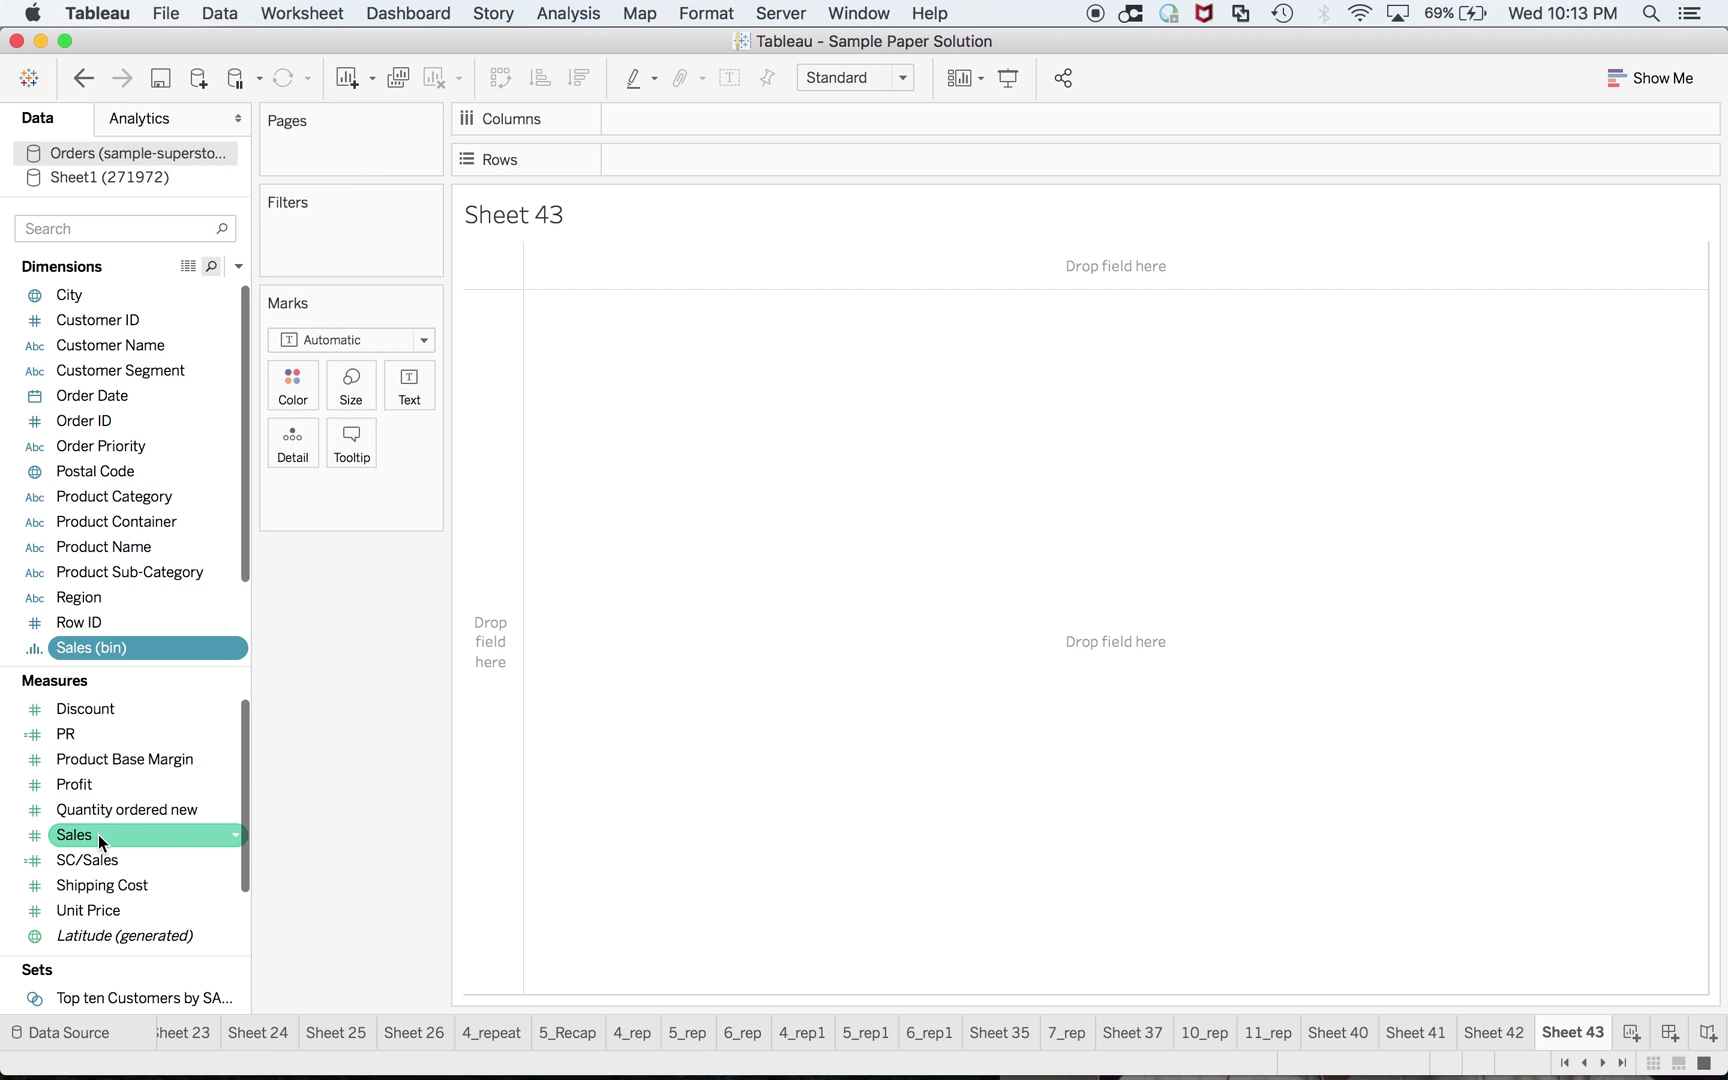
{"action": "double_click", "coordinate": [99, 834]}
{"action": "double_click", "coordinate": [126, 641]}
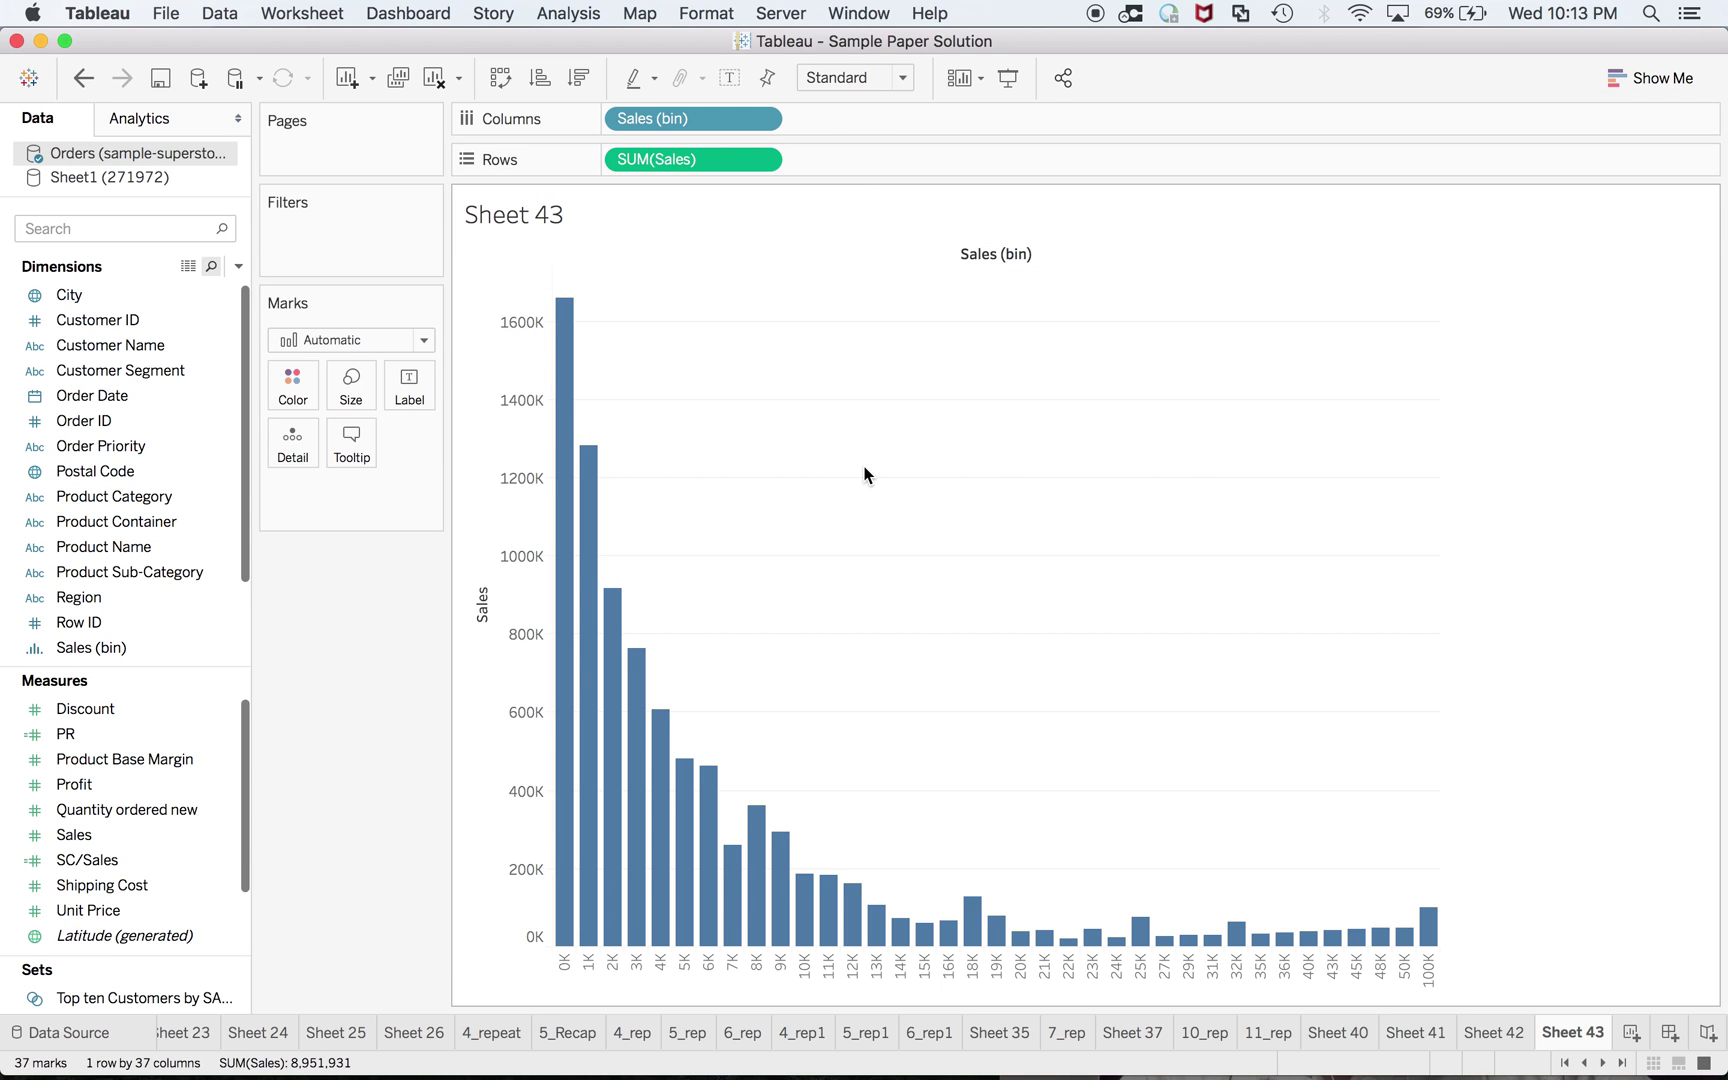
Change the aggregation of Sales on Rows to a distinct count
{"action": "left_click", "coordinate": [761, 160]}
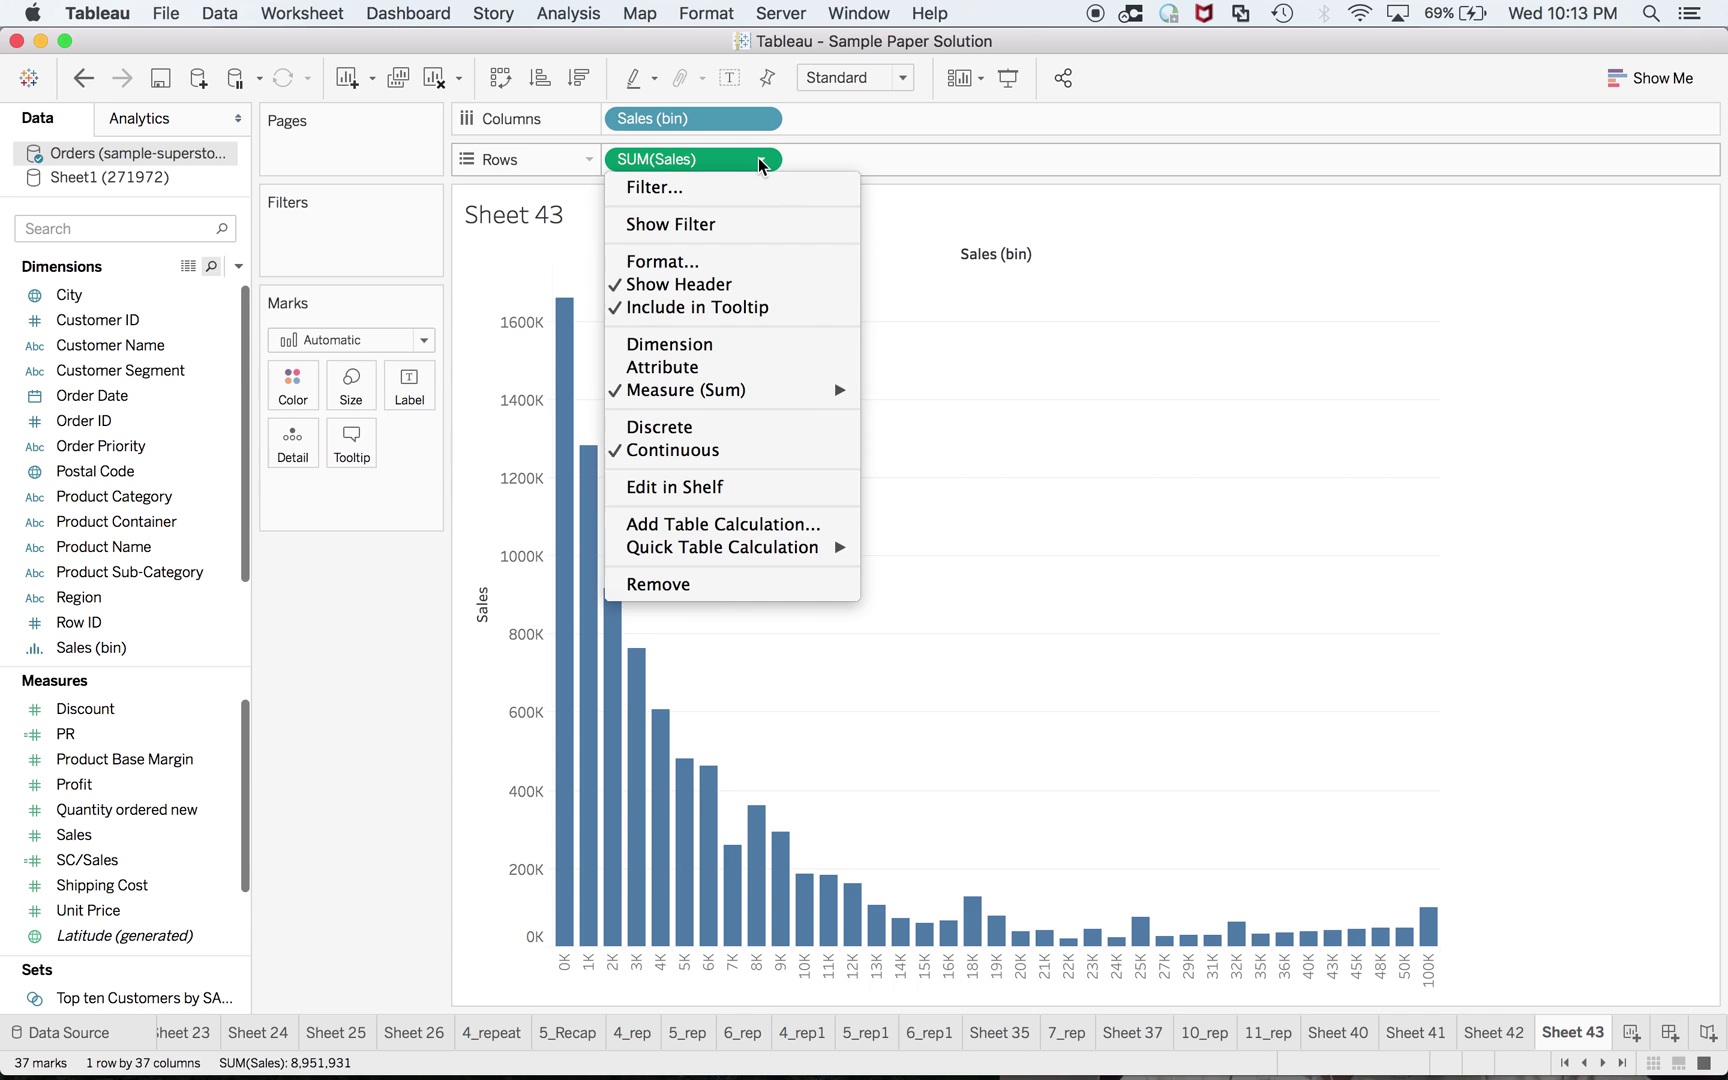
{"action": "mouse_move", "coordinate": [752, 394]}
{"action": "left_click", "coordinate": [927, 485]}
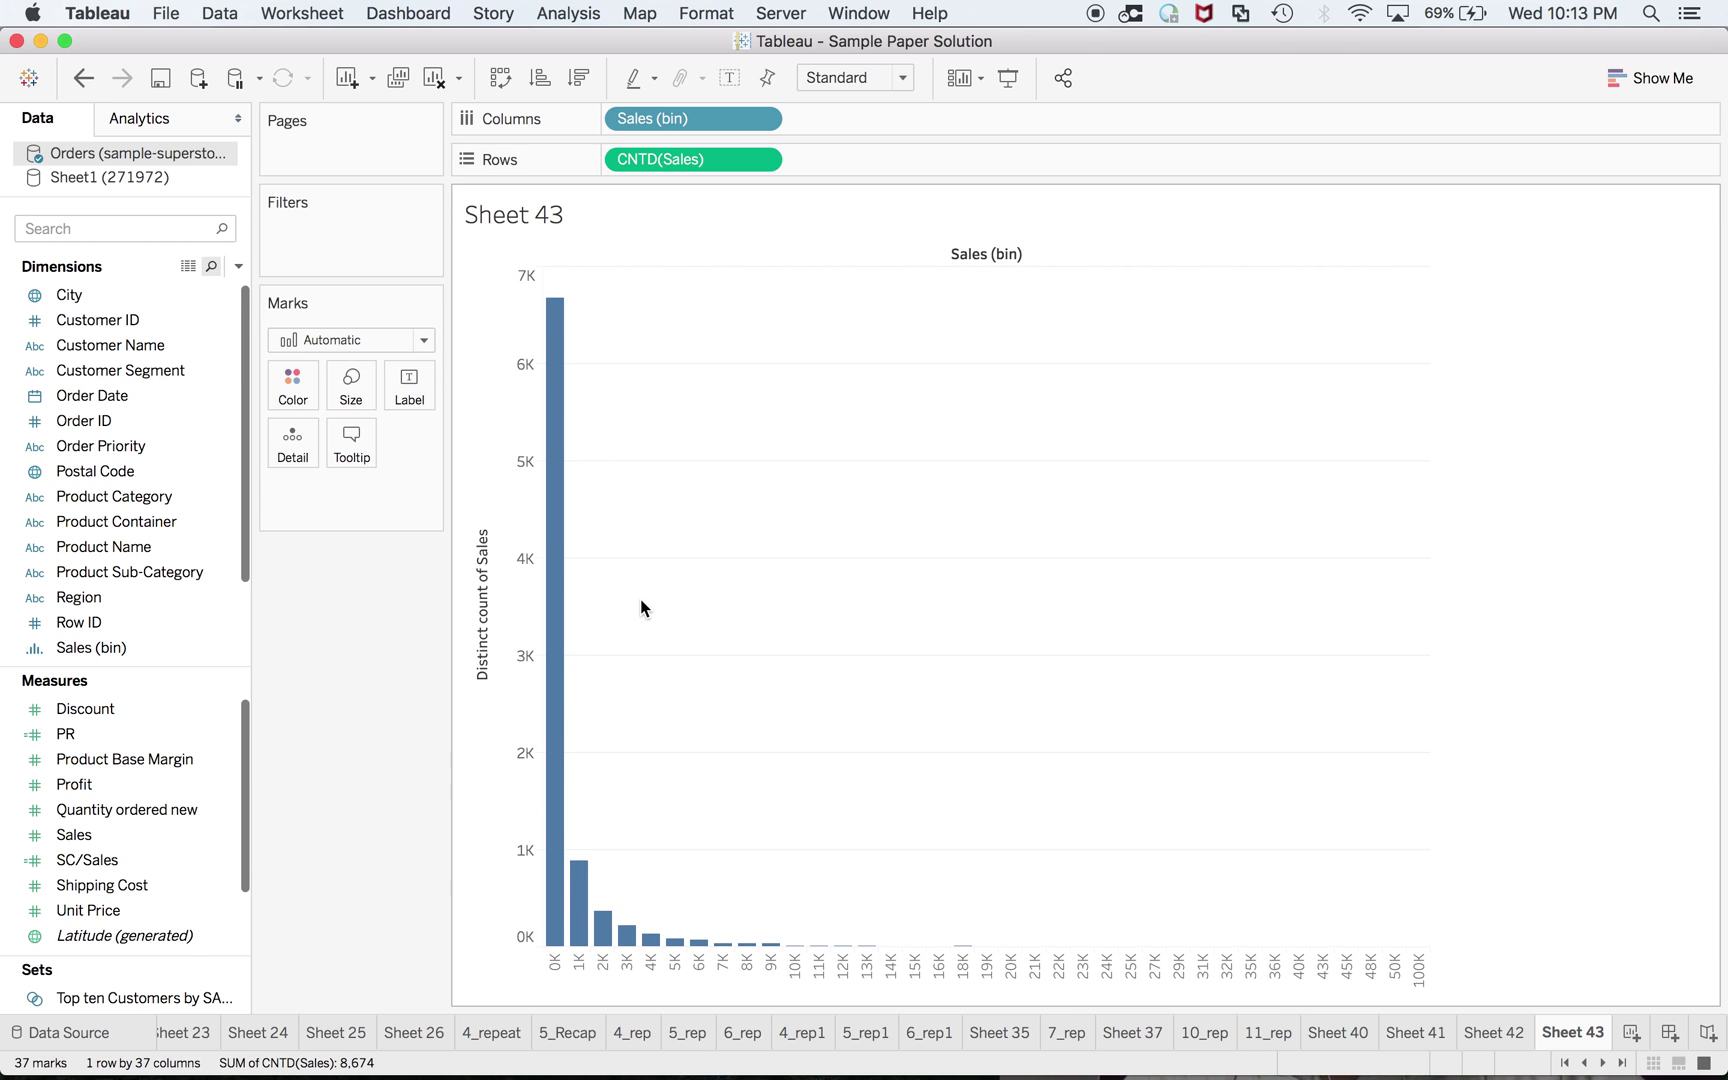
Recheck question 15 in Chrome, then add PR to Rows in Tableau and change it to the calculation [PR] * 100 > 25
{"action": "key", "text": "super+Tab"}
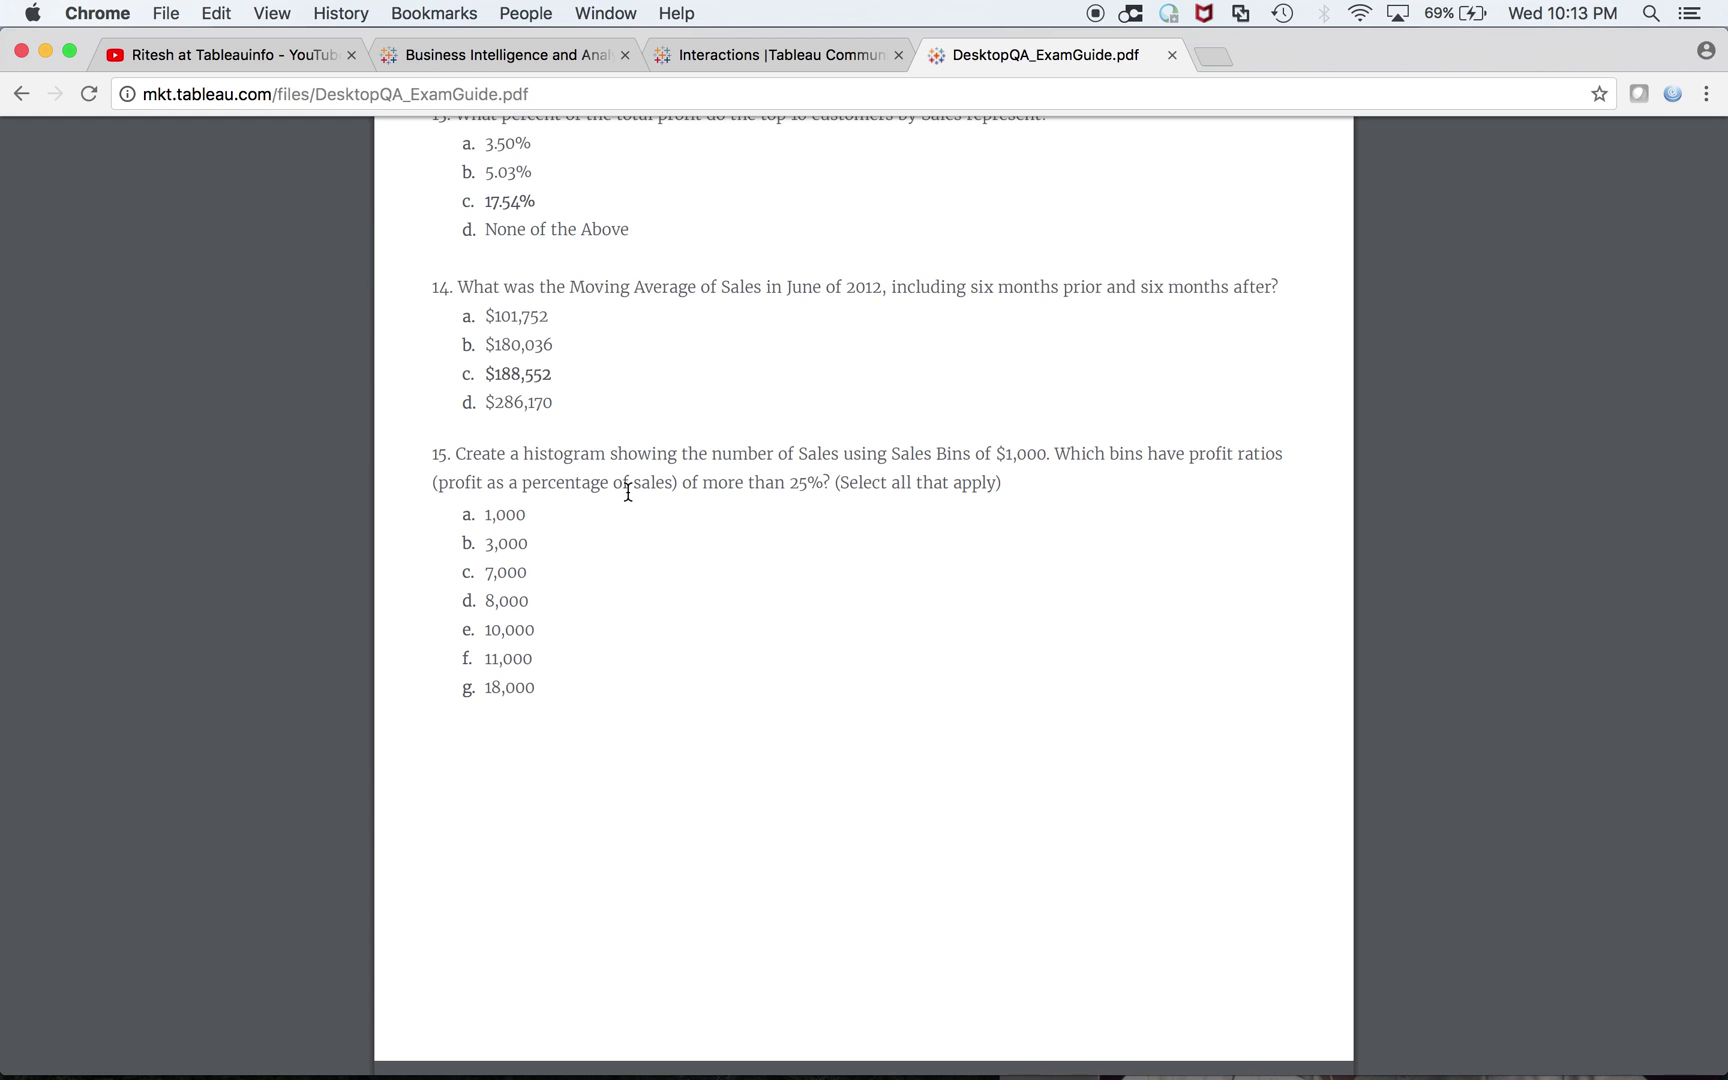
{"action": "key", "text": "super+Tab"}
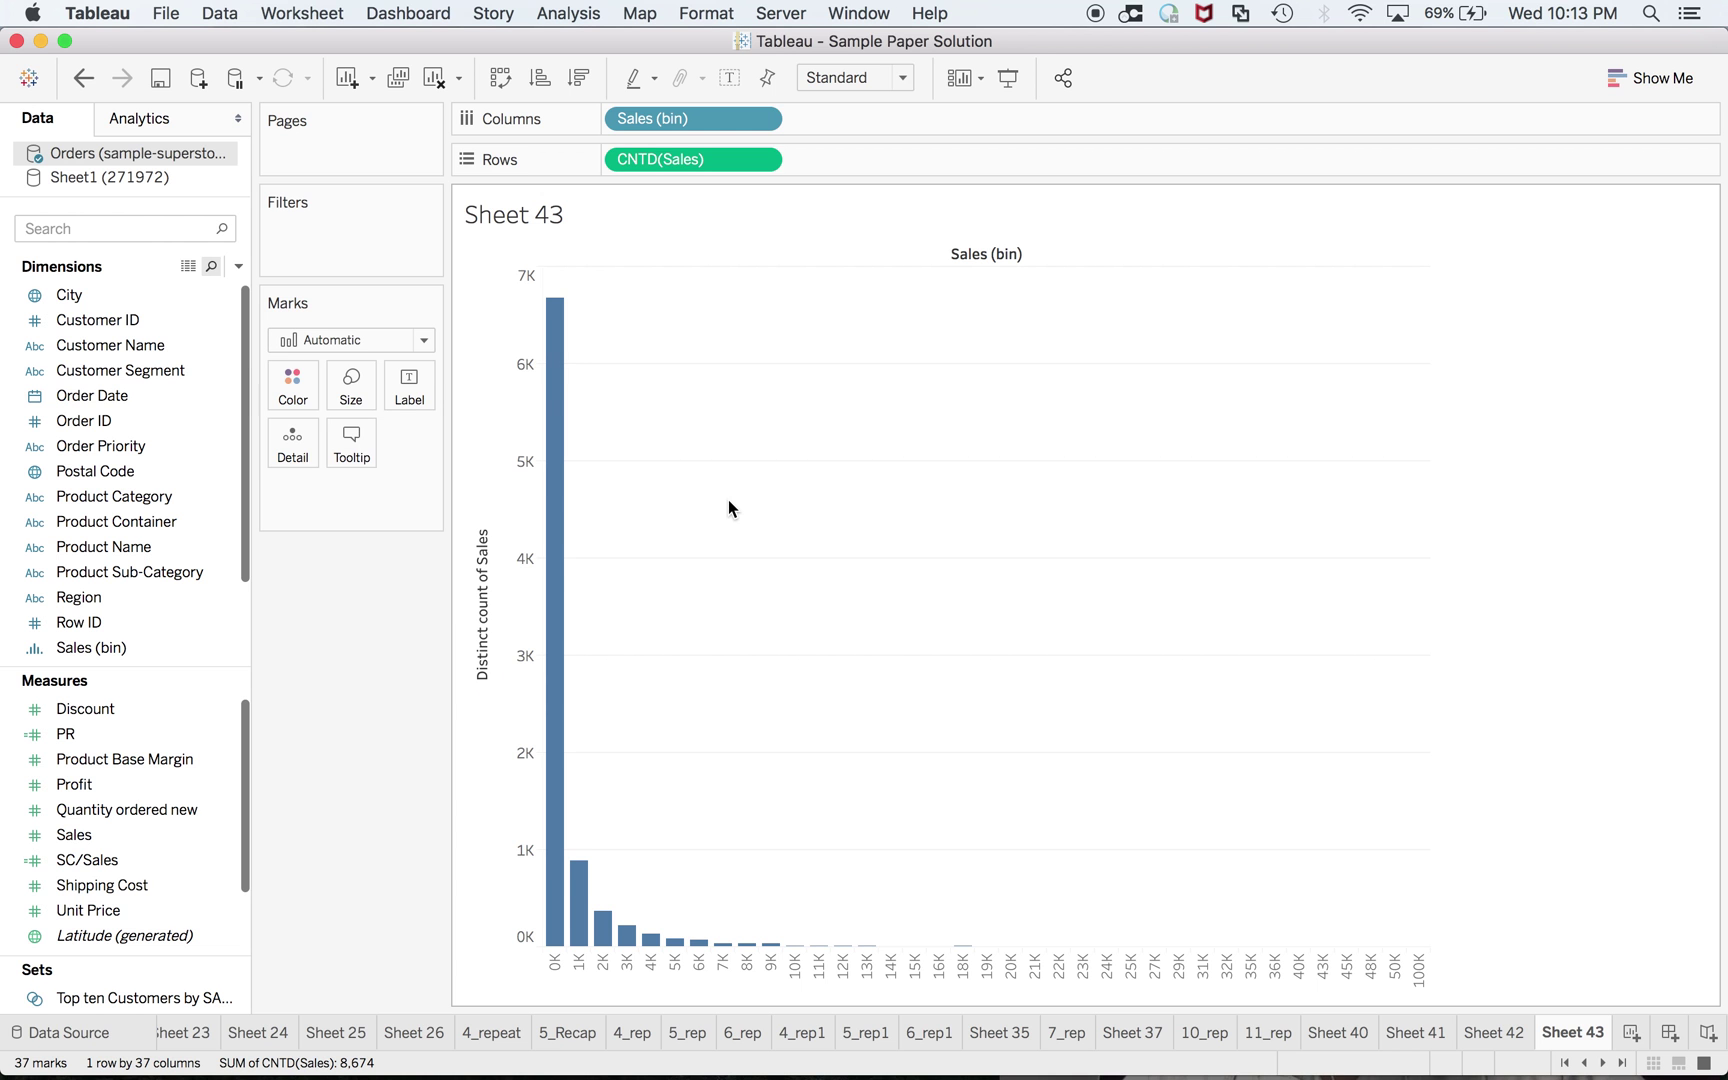
{"action": "left_click", "coordinate": [120, 742]}
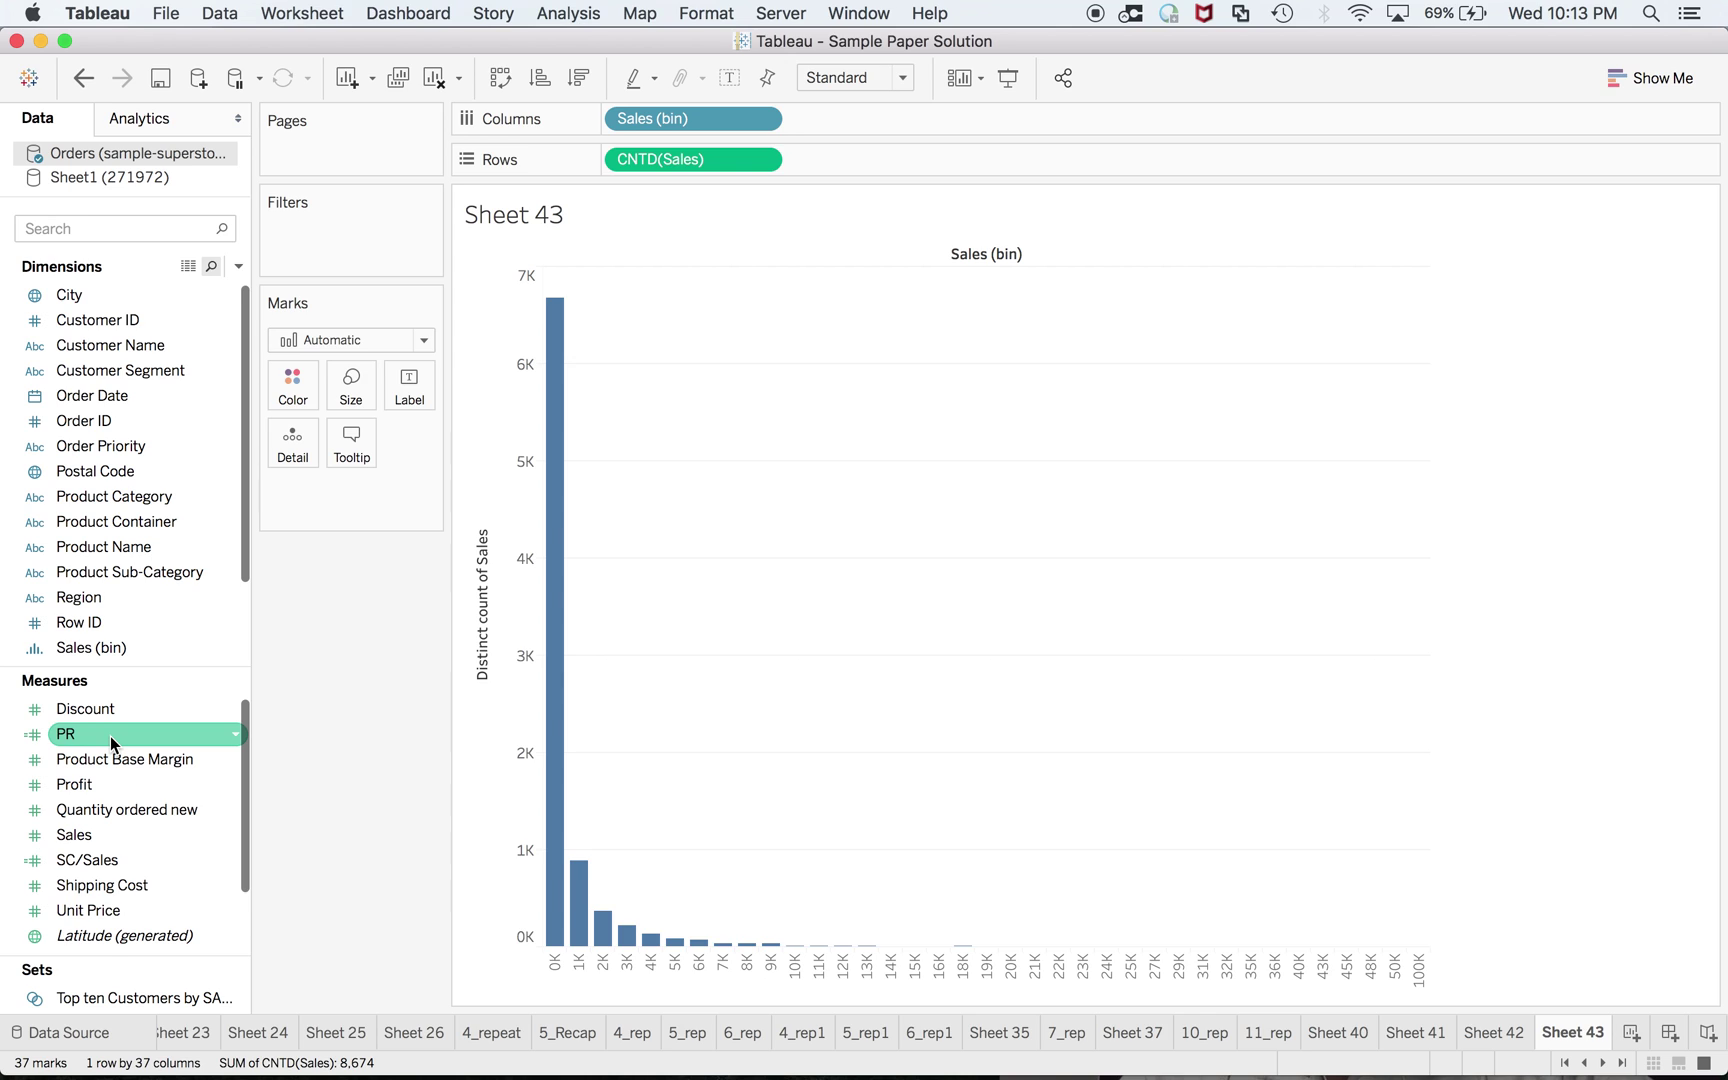
{"action": "double_click", "coordinate": [166, 732]}
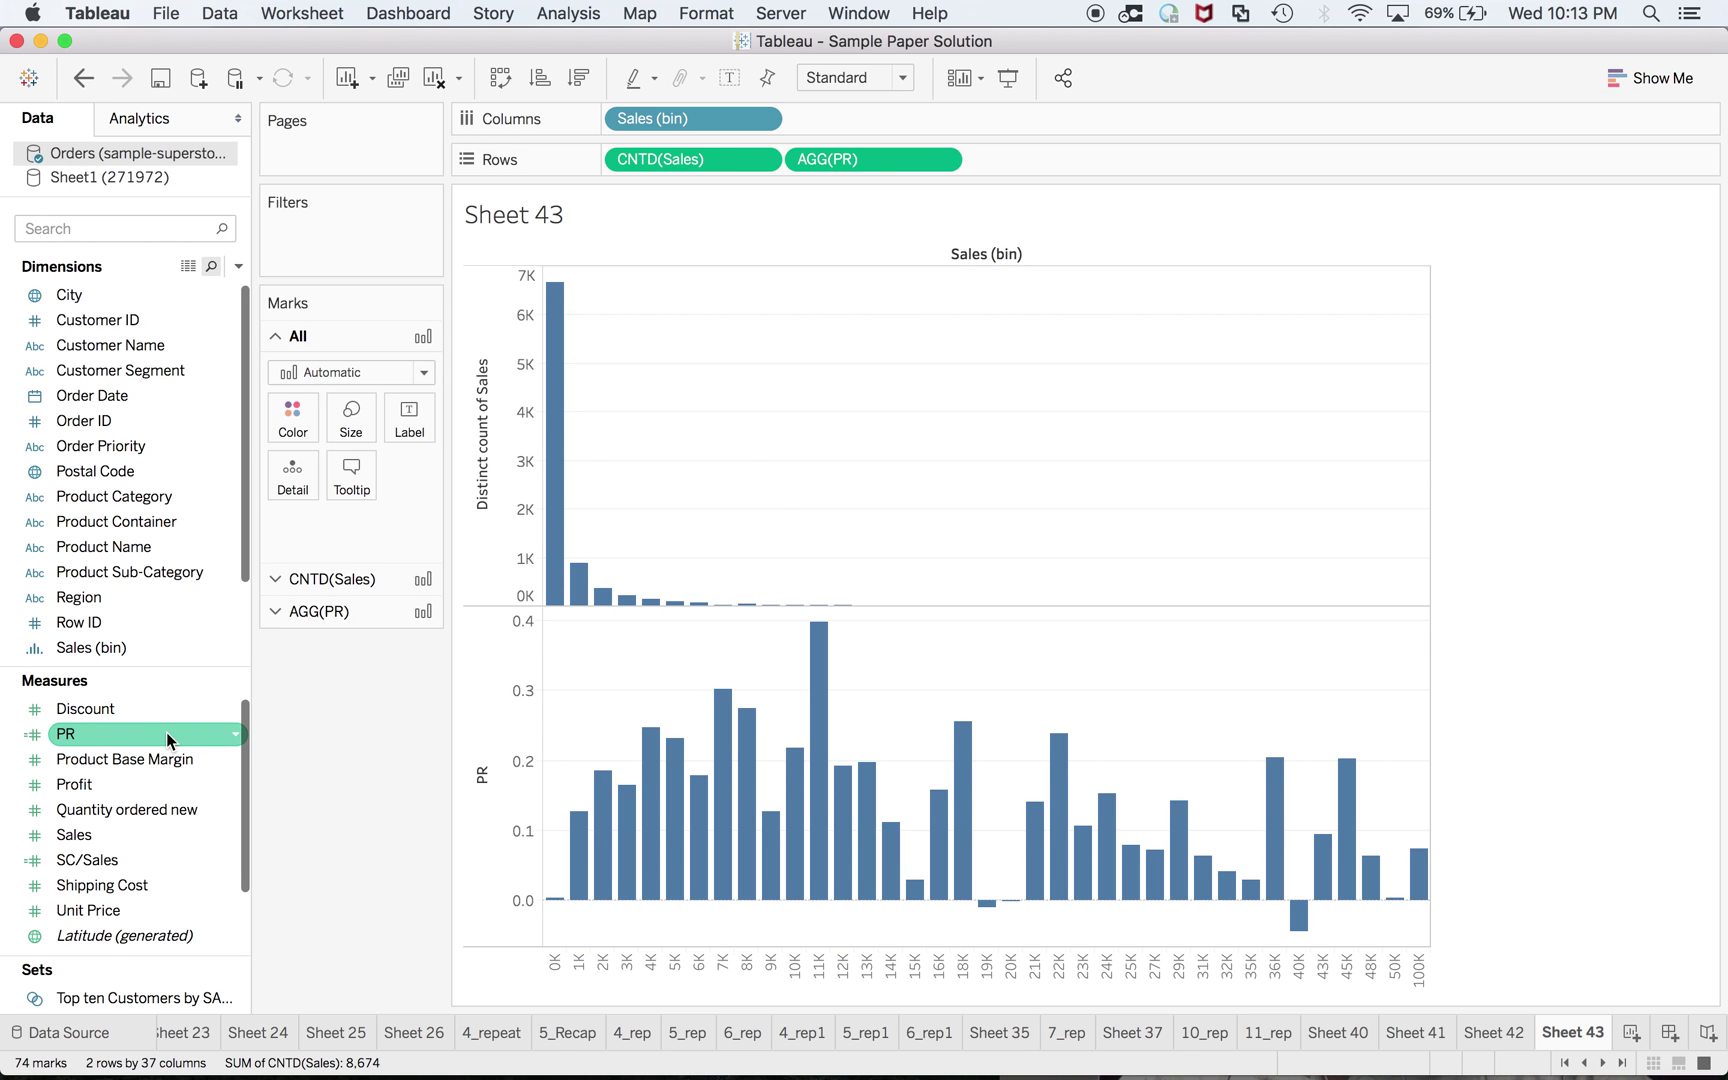
{"action": "double_click", "coordinate": [909, 157]}
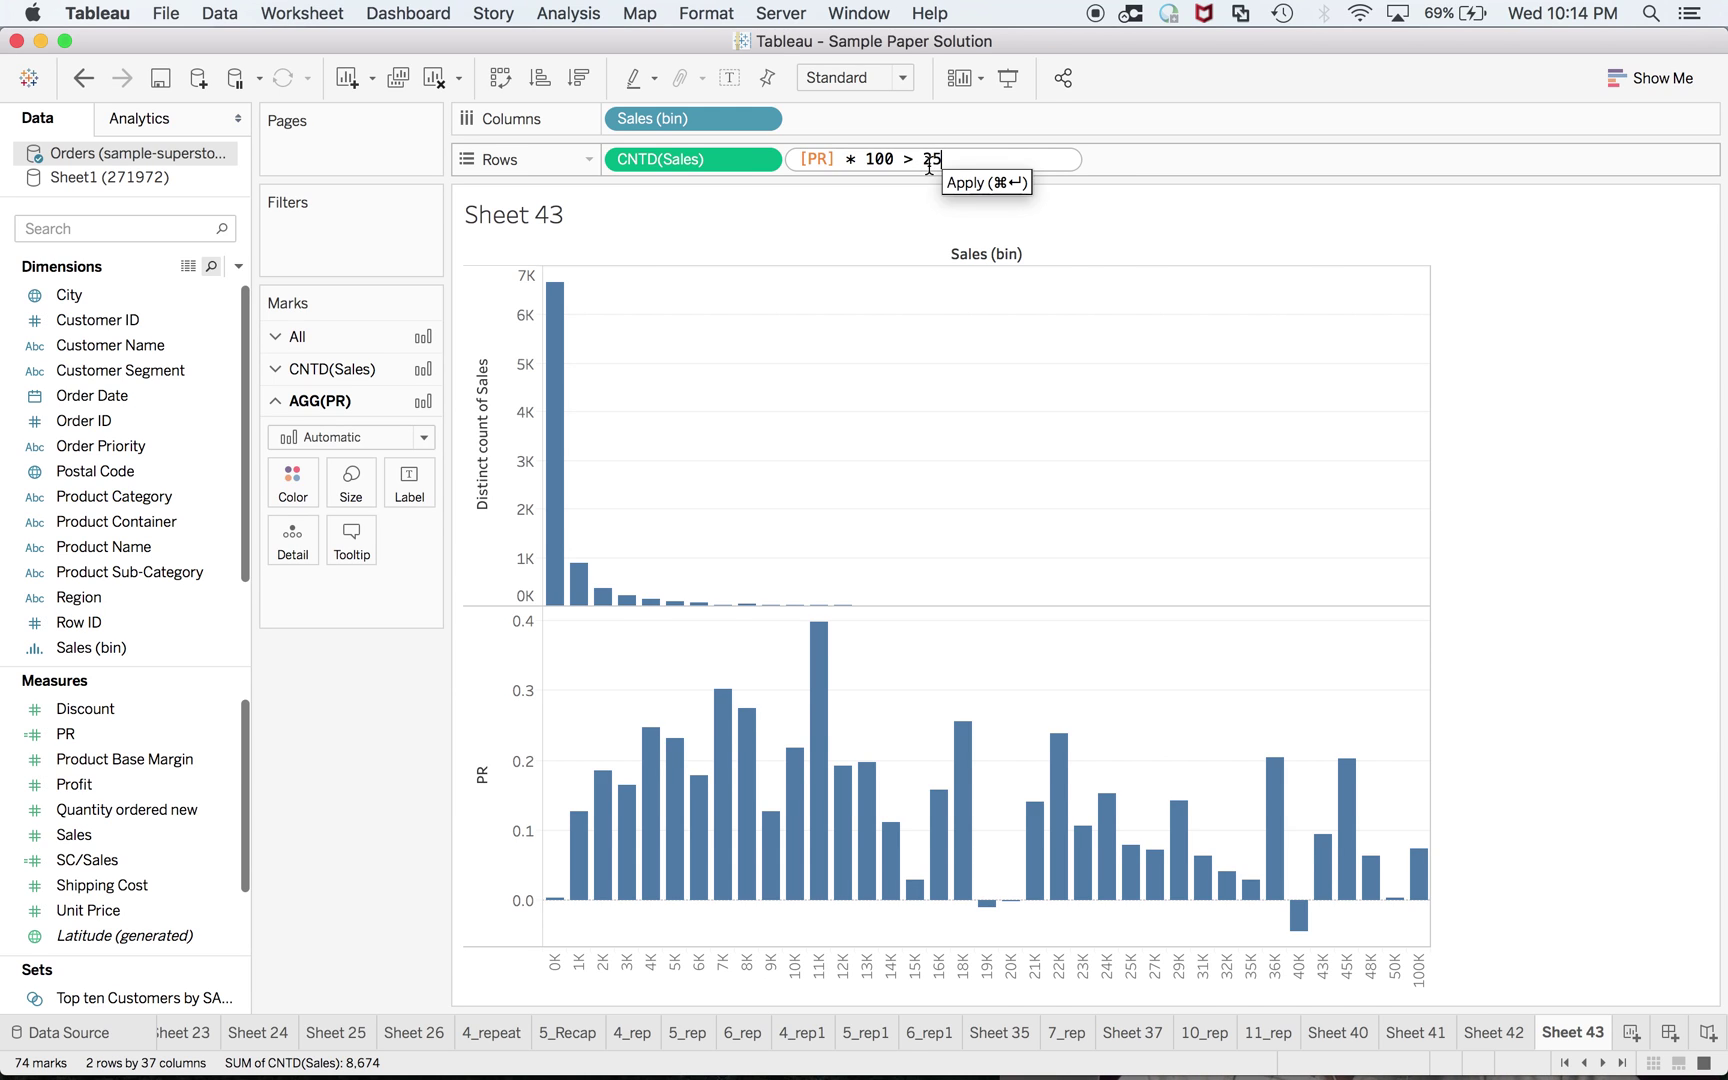
{"action": "key", "text": "Return"}
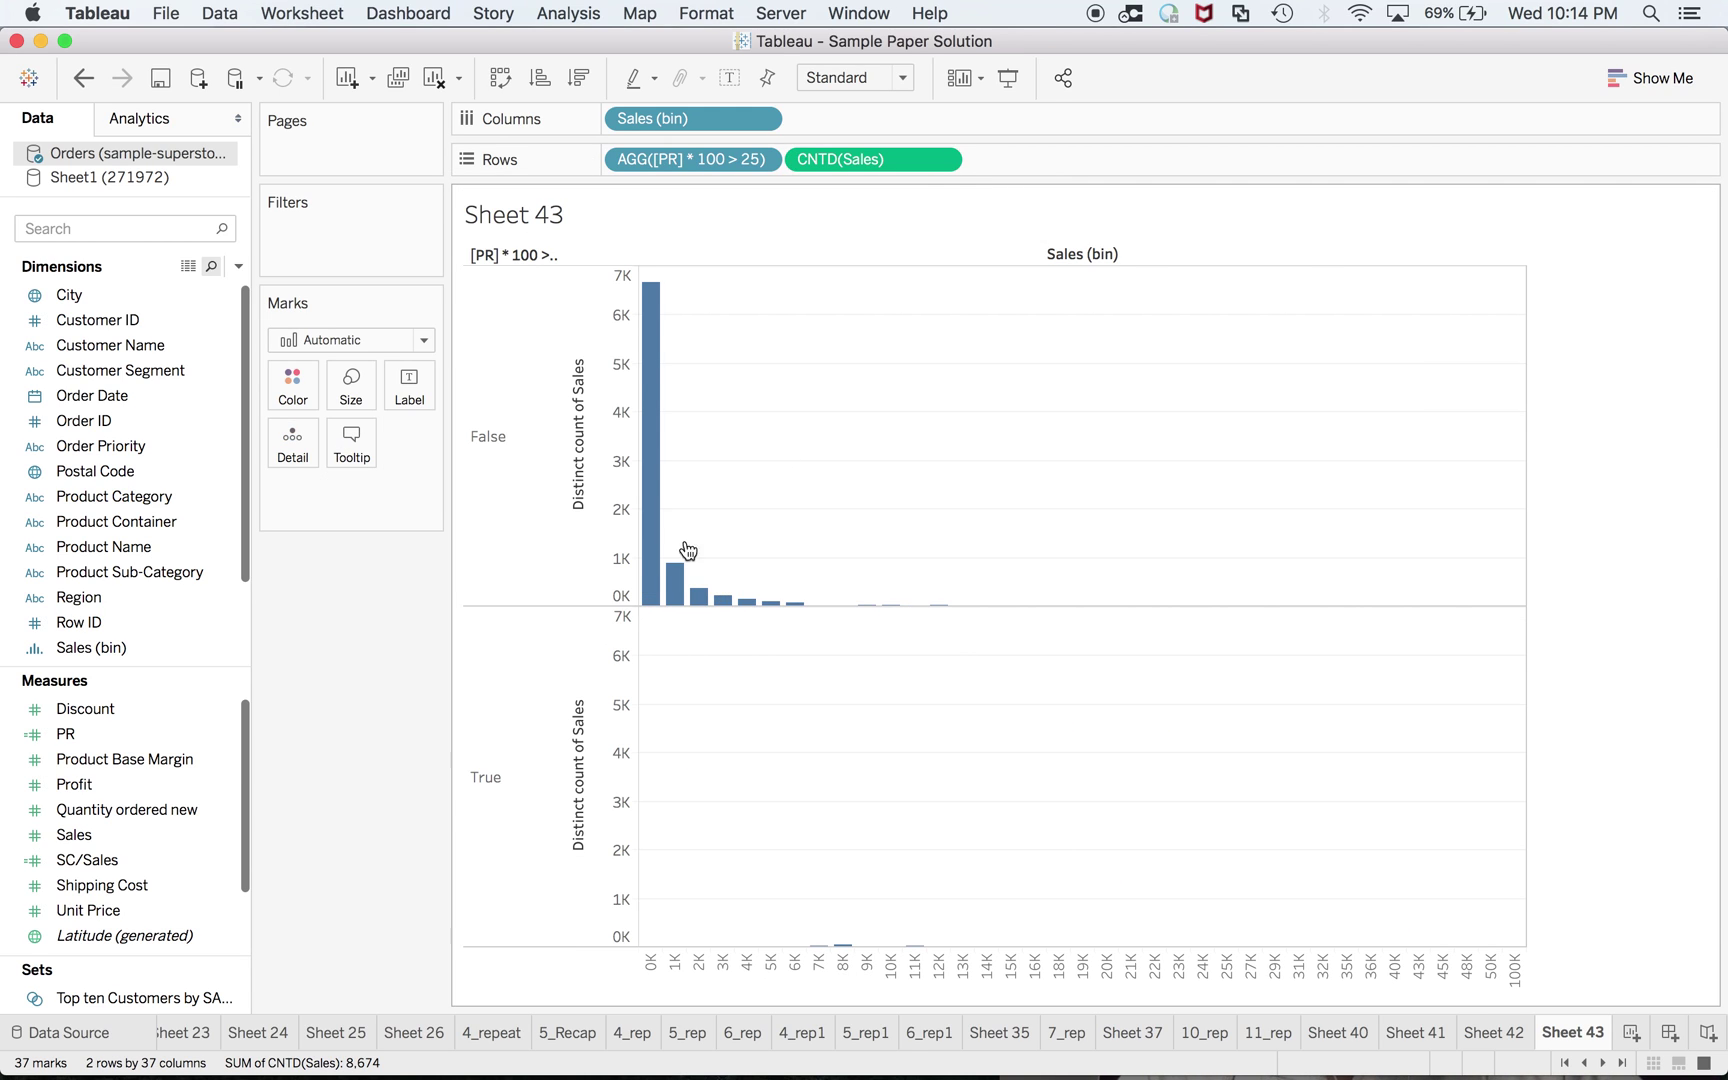
Review question 15's condition and the Rows calculation, and keep only the True group of [PR] * 100 > 25
{"action": "key", "text": "super+Tab"}
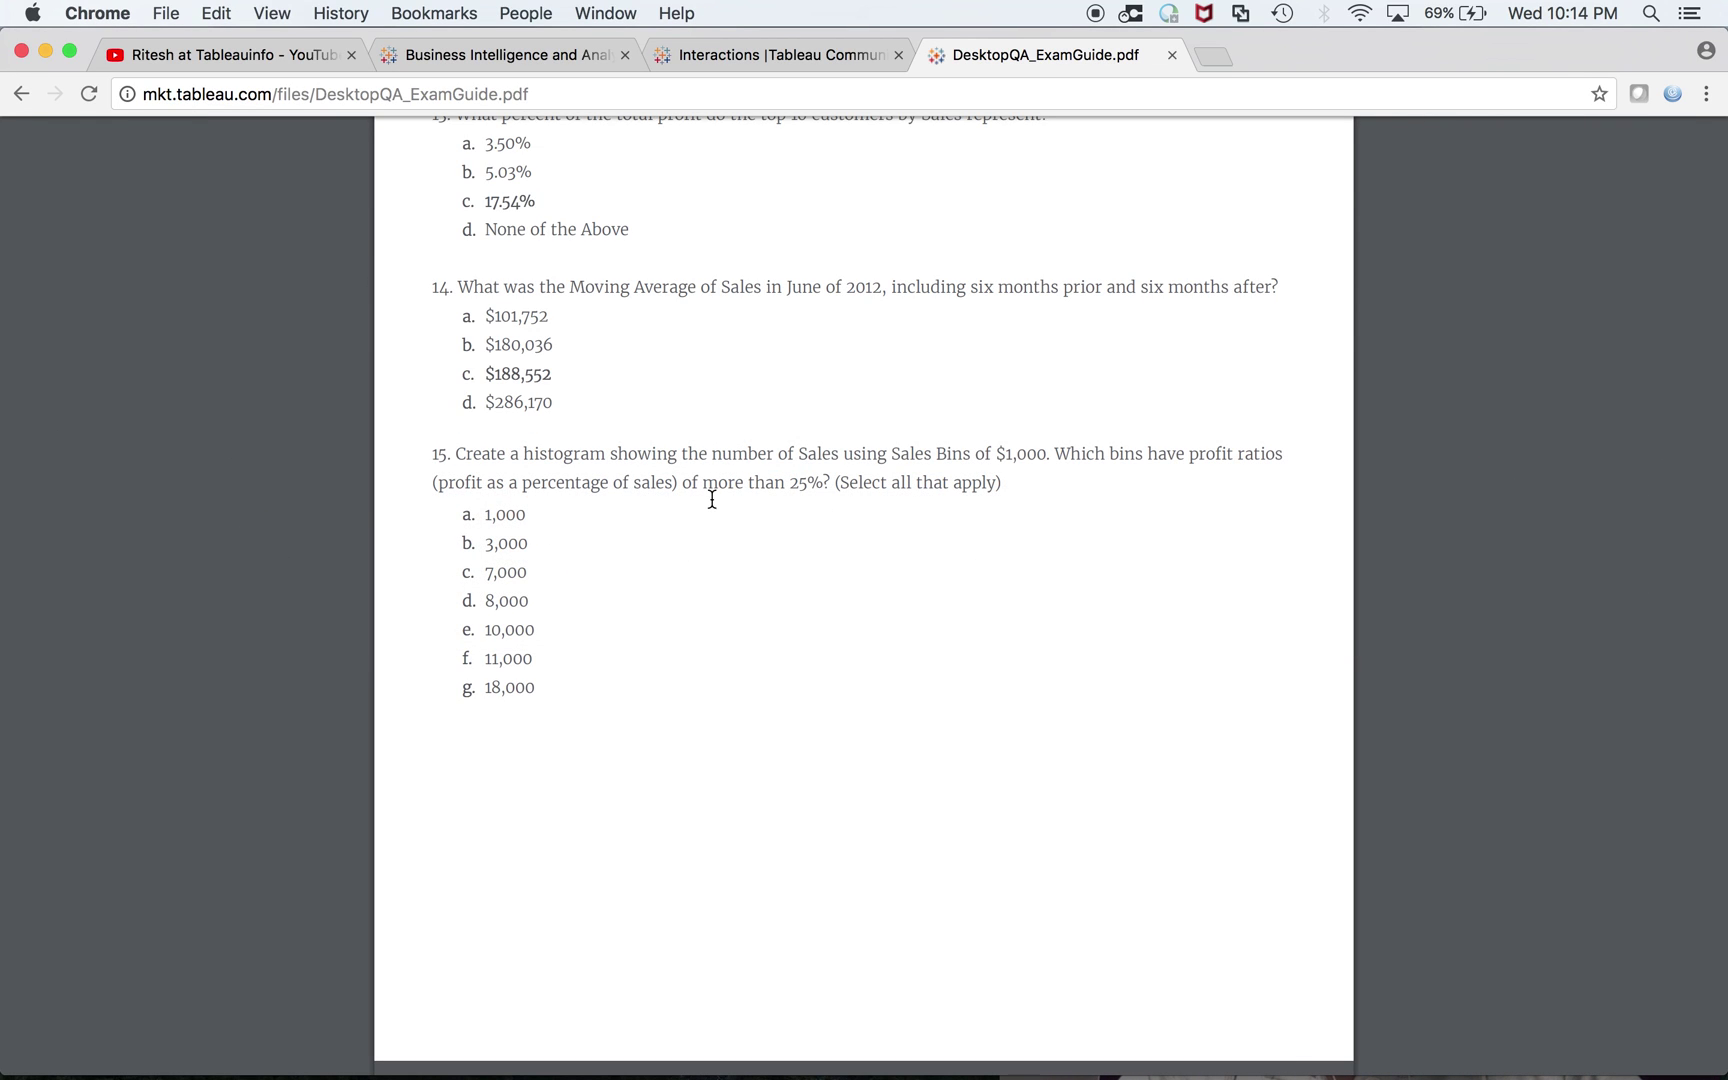
{"action": "key", "text": "super+Tab"}
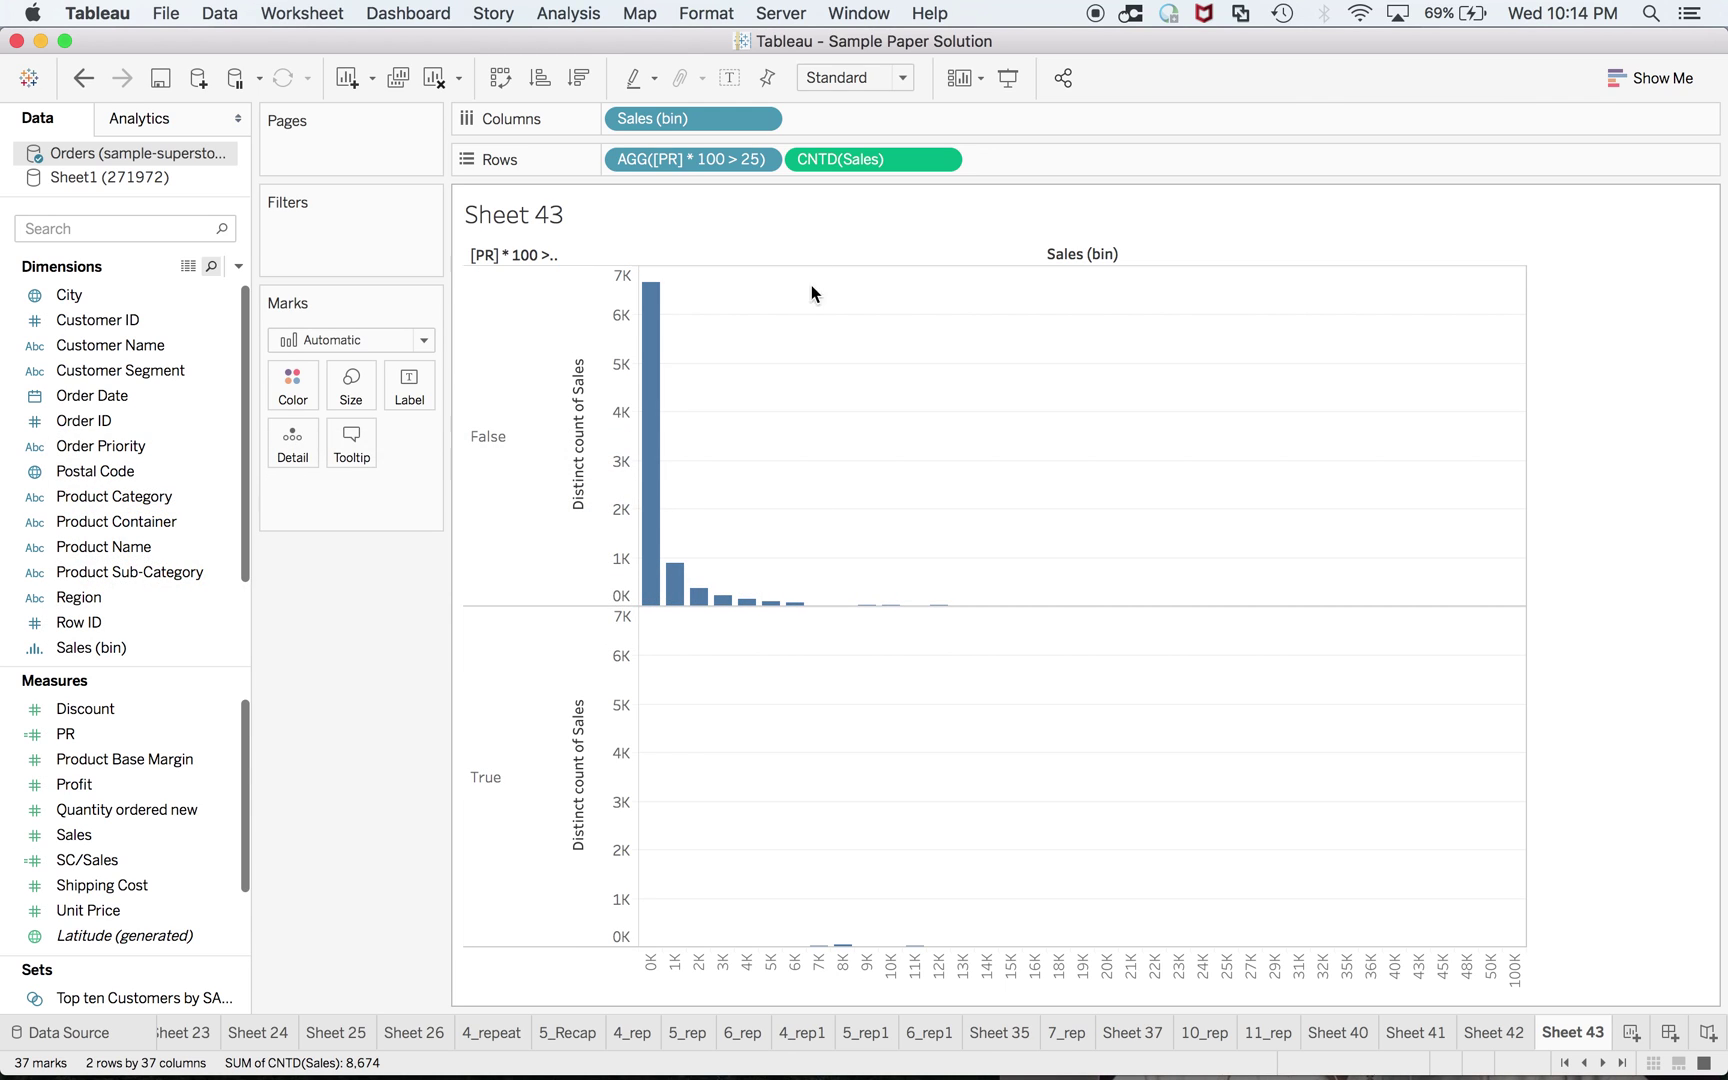
{"action": "double_click", "coordinate": [716, 157]}
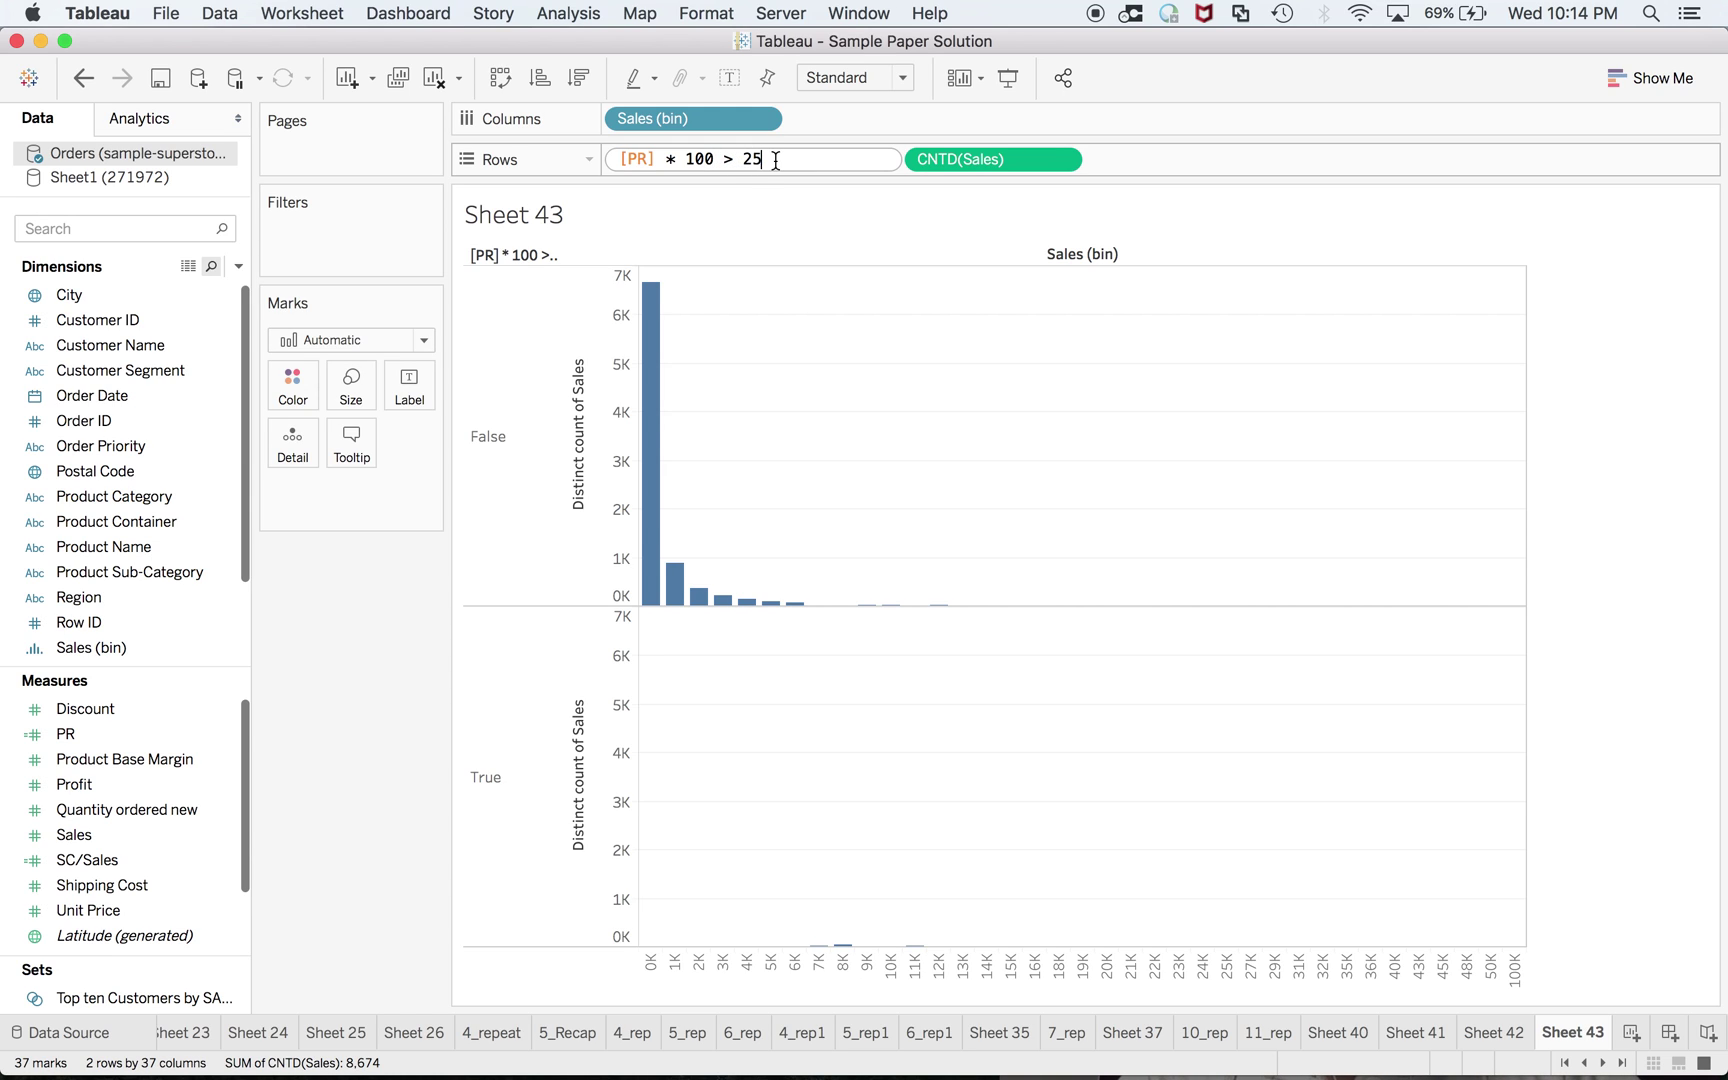
{"action": "key", "text": "Return"}
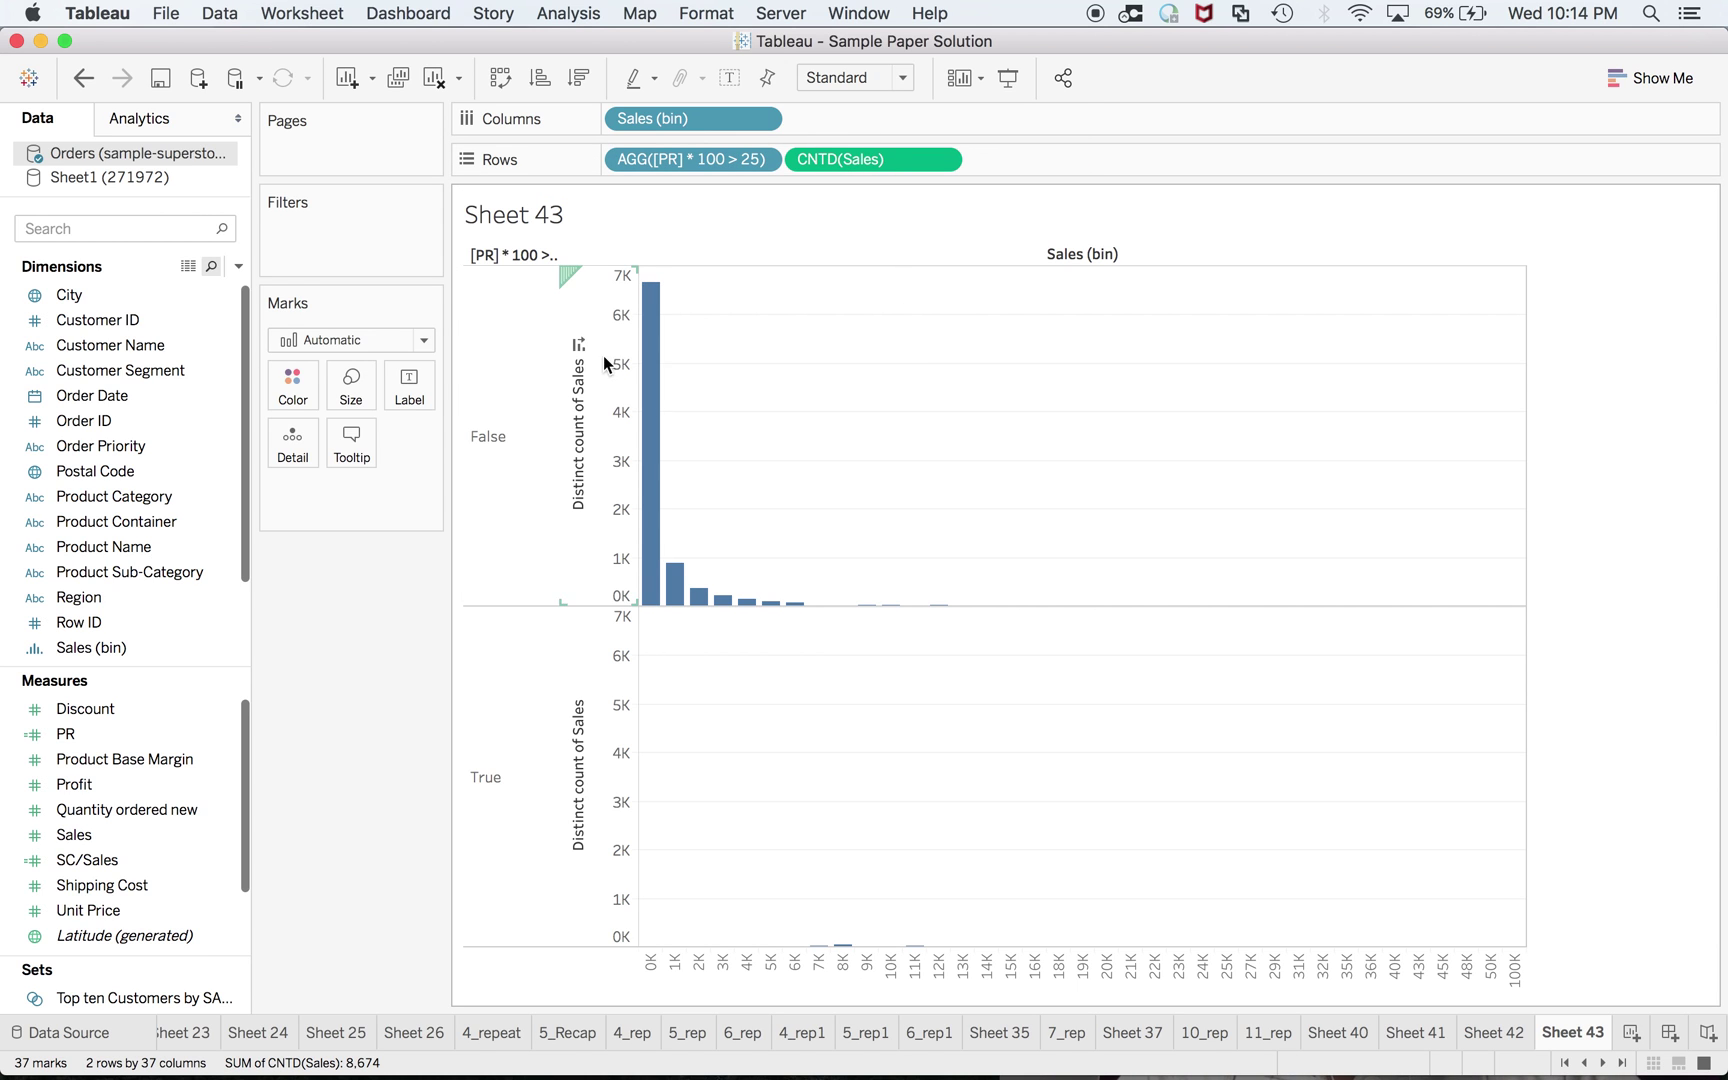
{"action": "key", "text": "super+Tab"}
{"action": "key", "text": "super+Tab"}
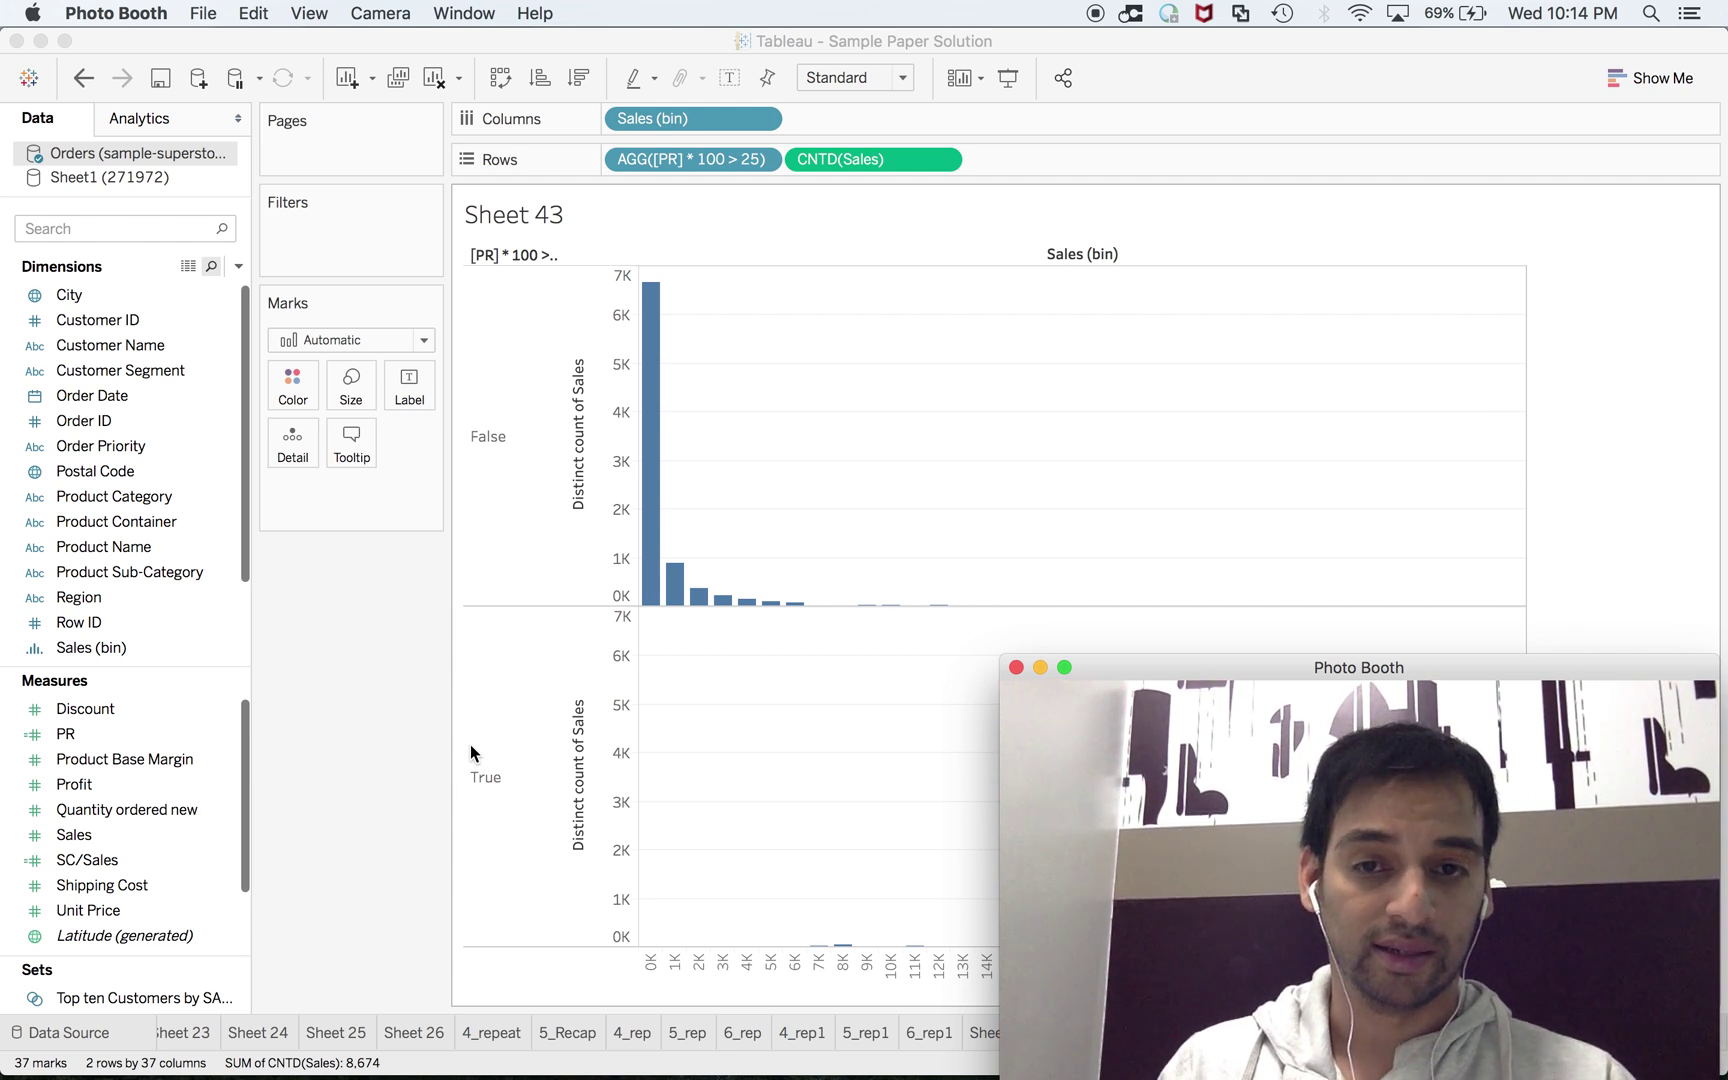
{"action": "left_click", "coordinate": [502, 660]}
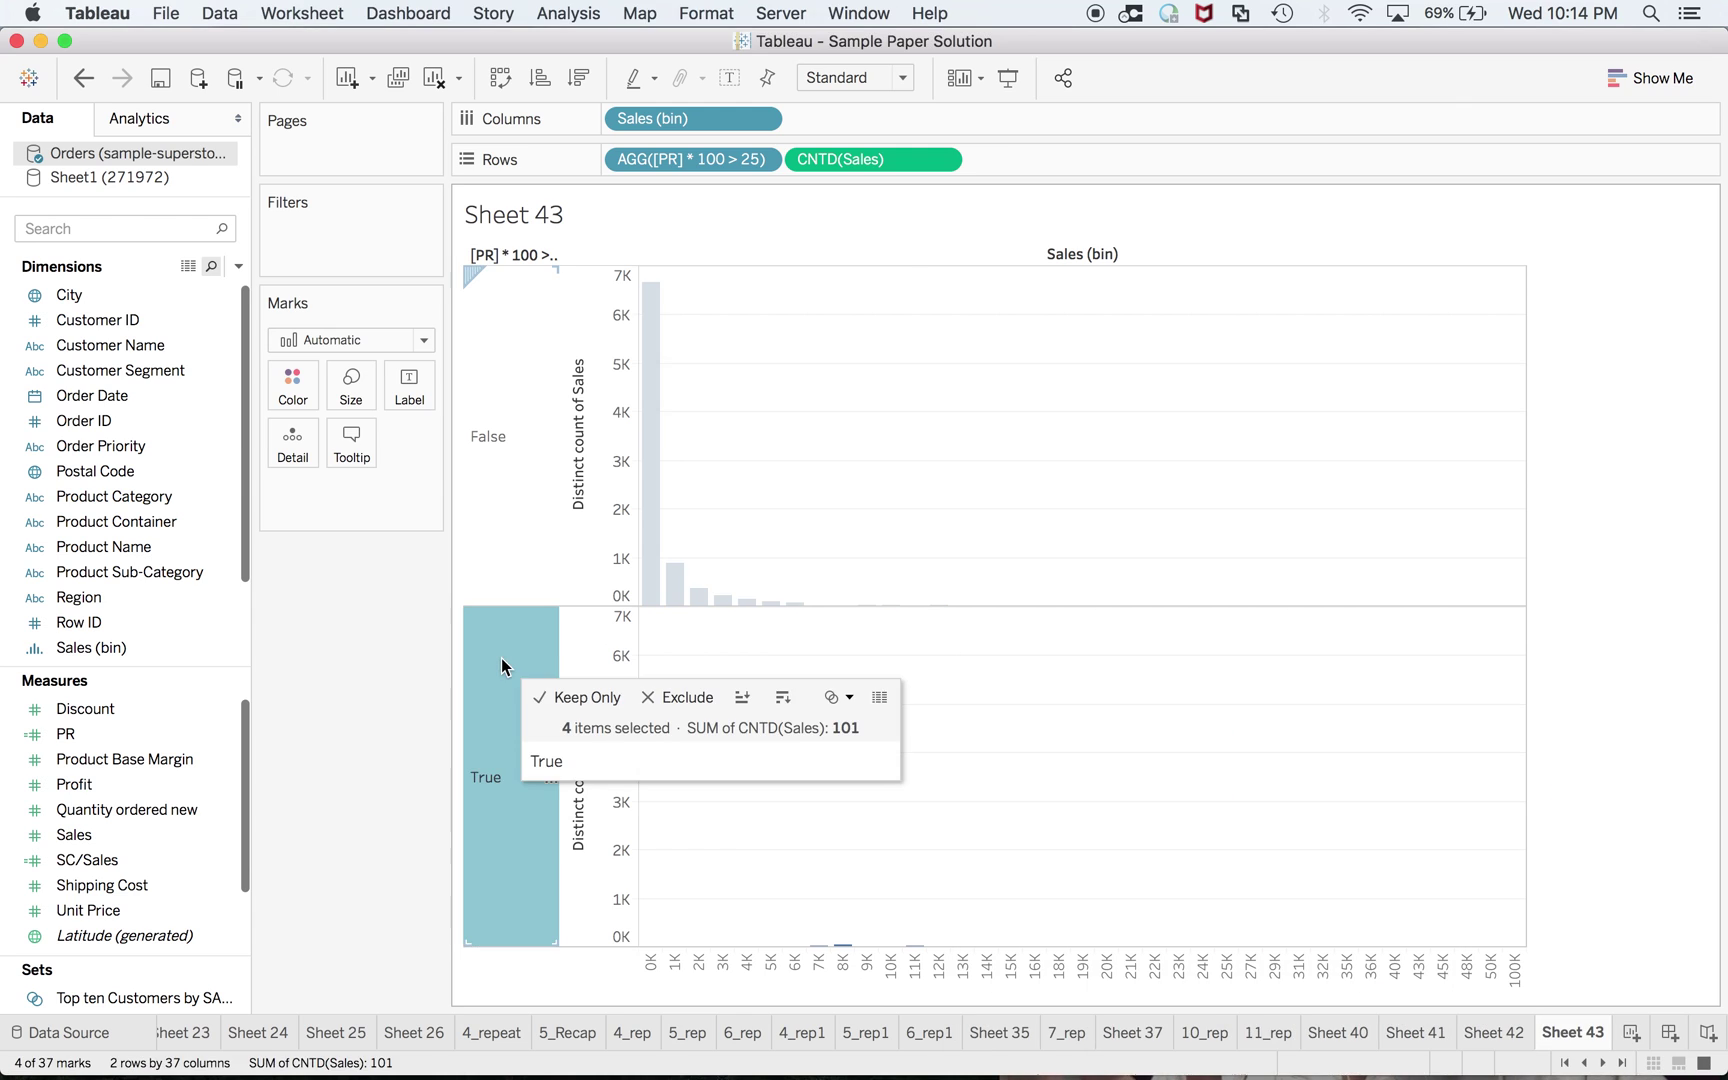
{"action": "left_click", "coordinate": [544, 697]}
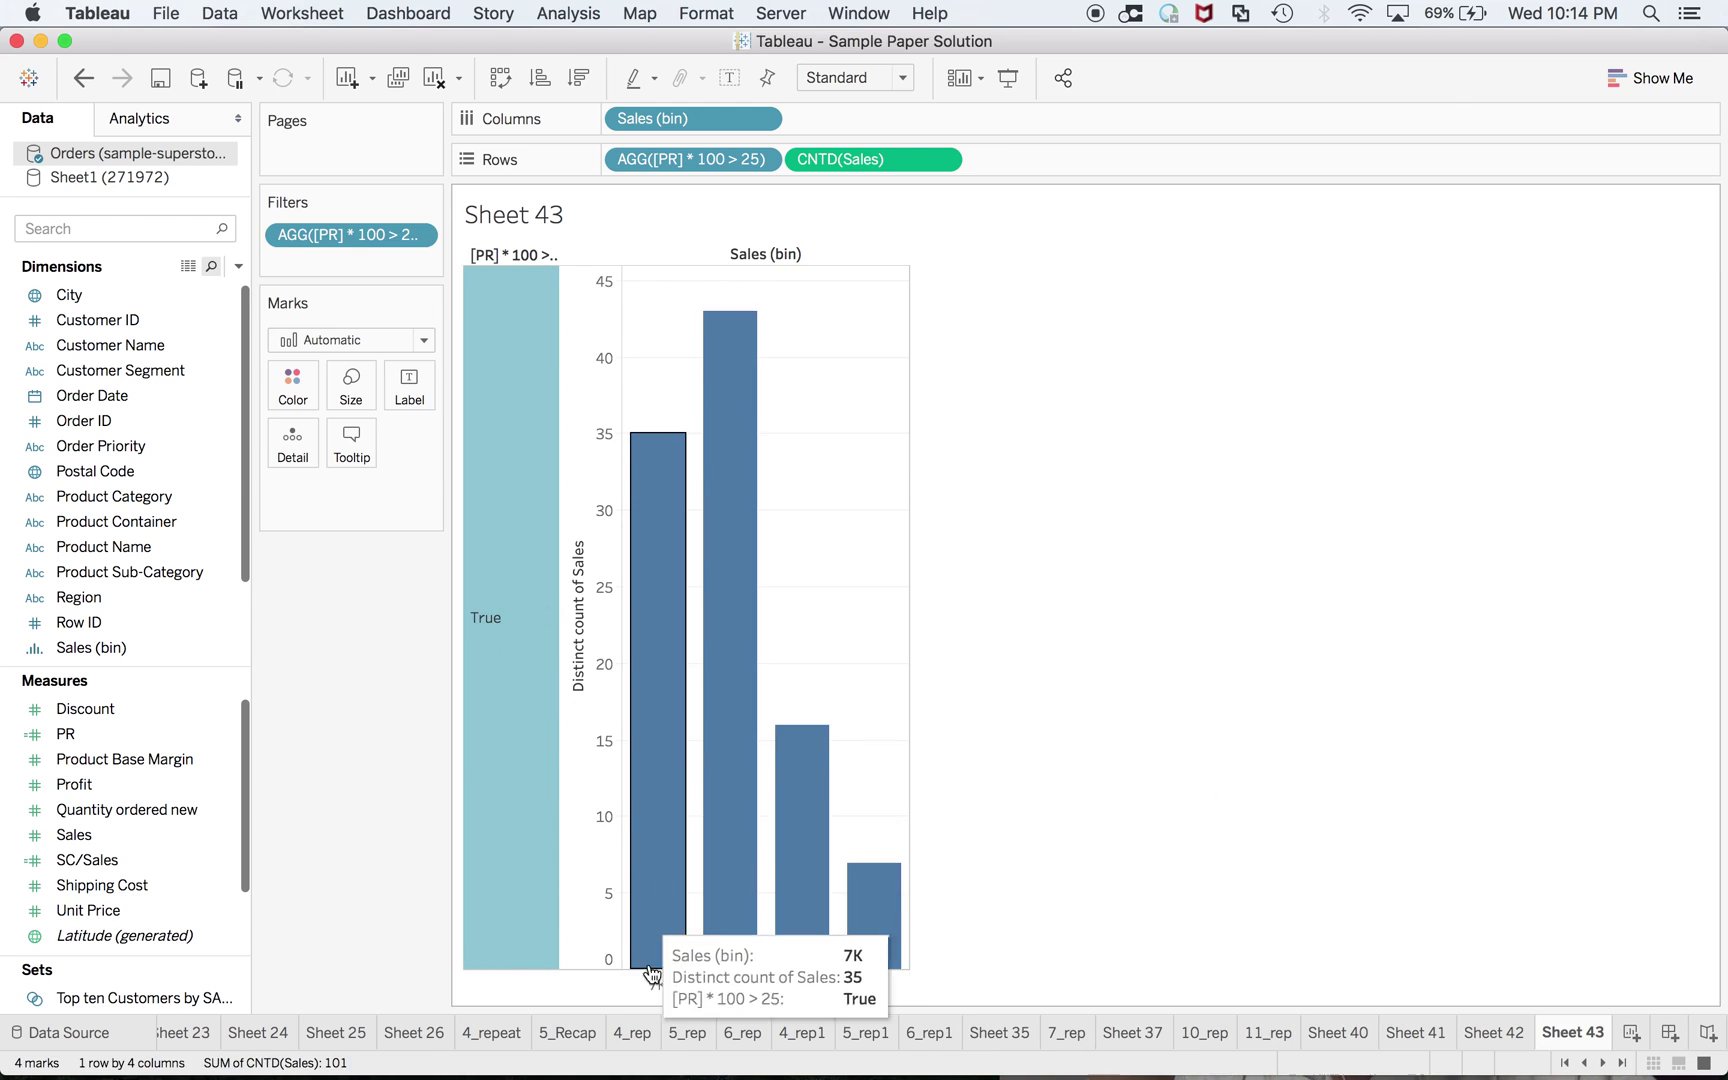
Compare the Sales bins left in the filtered histogram with question 15's answer options in Chrome
{"action": "key", "text": "super+Tab"}
{"action": "key", "text": "super+Tab"}
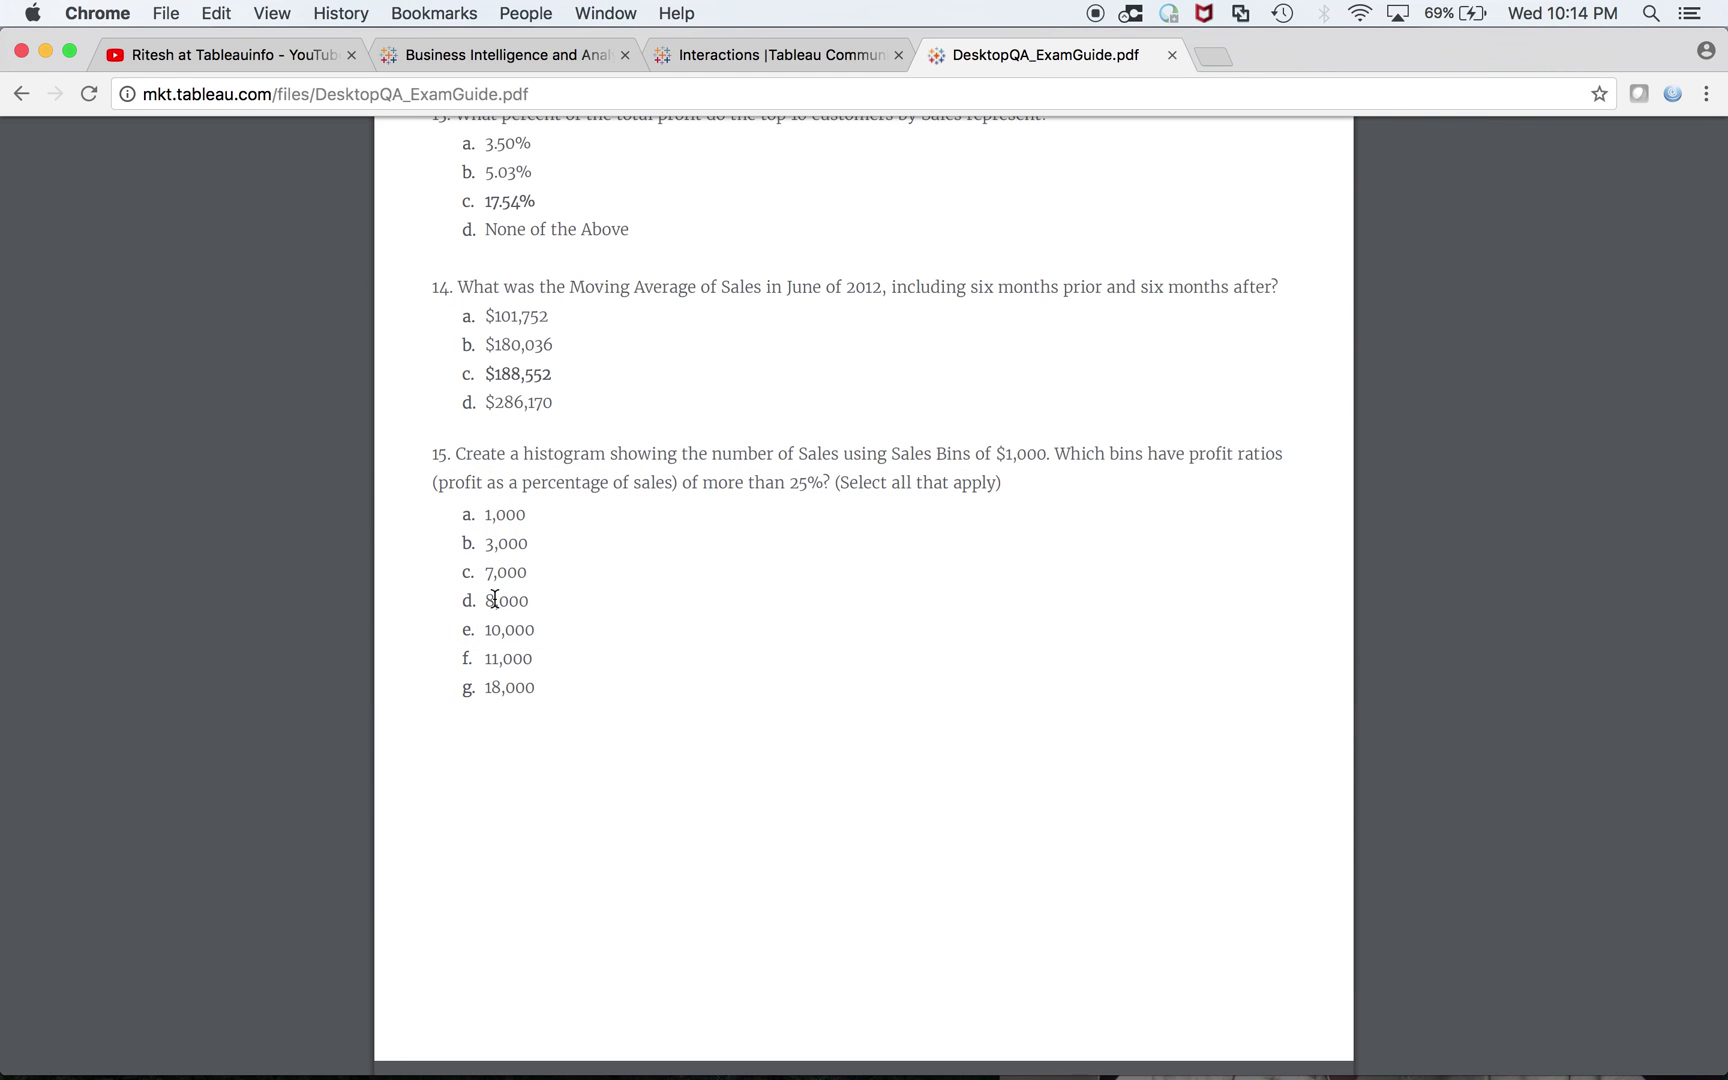
{"action": "key", "text": "super+Tab"}
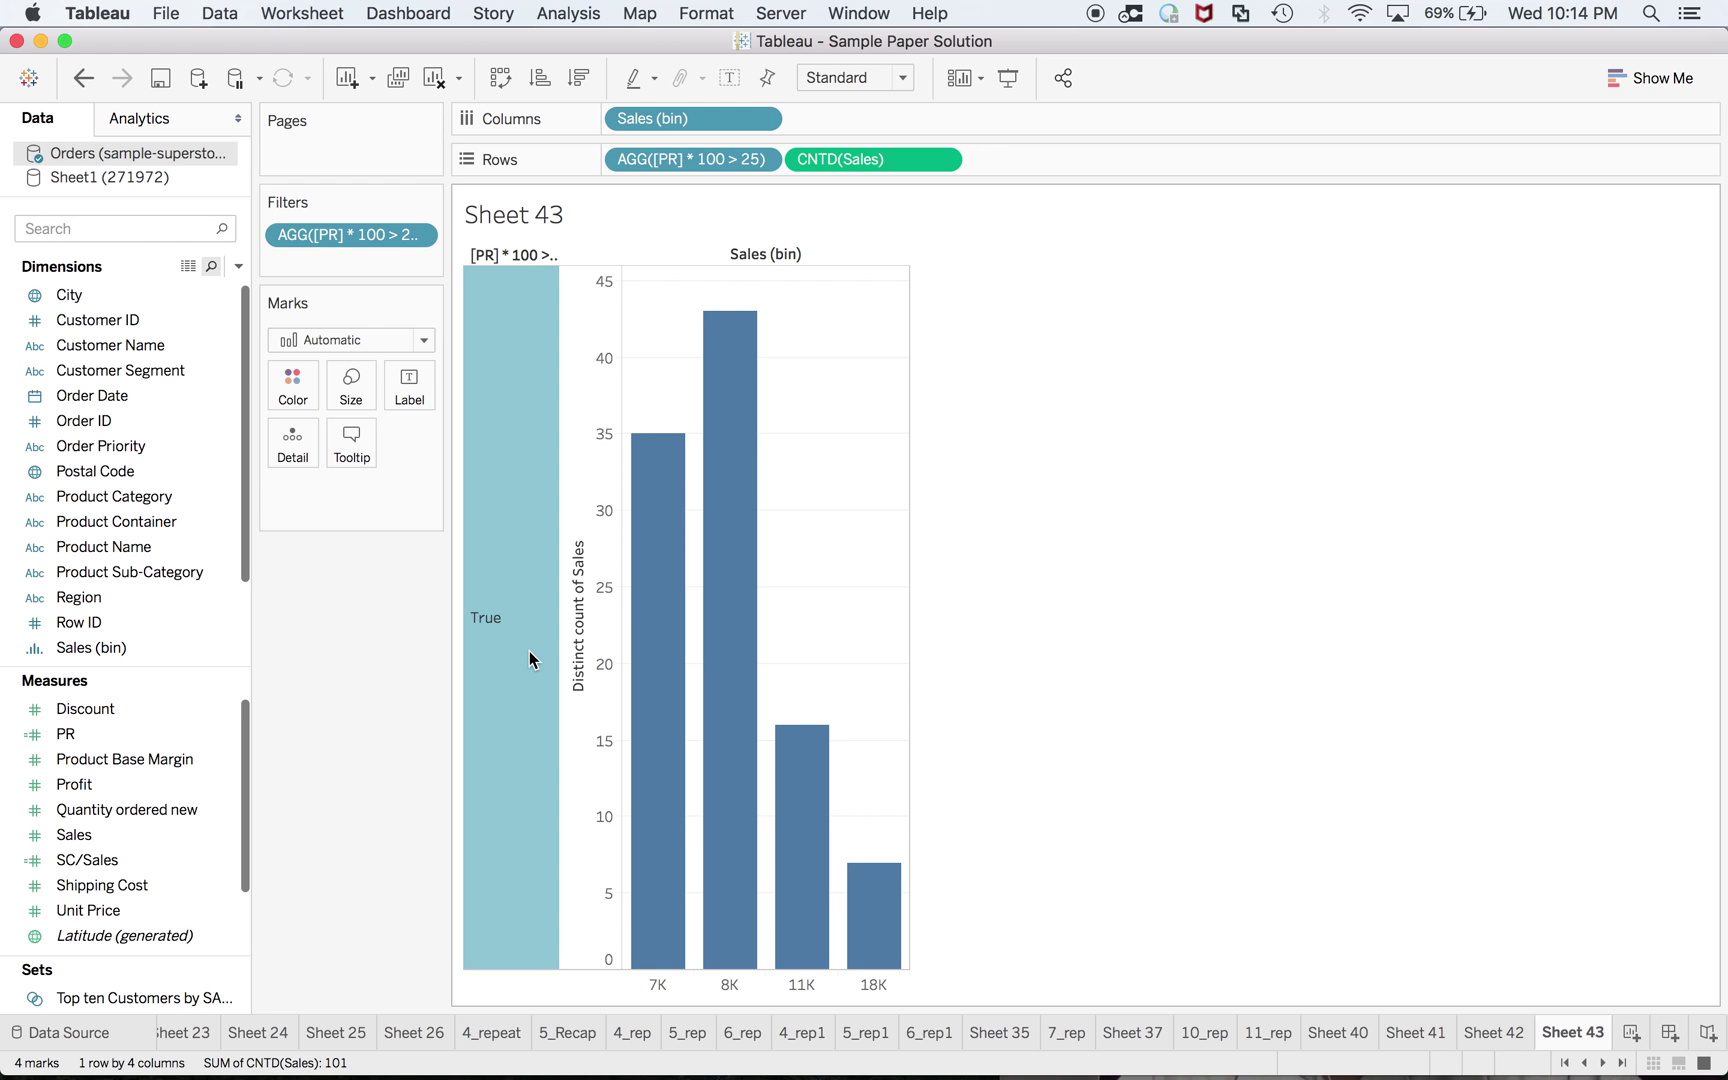
{"action": "key", "text": "super+Tab"}
{"action": "key", "text": "super+Tab"}
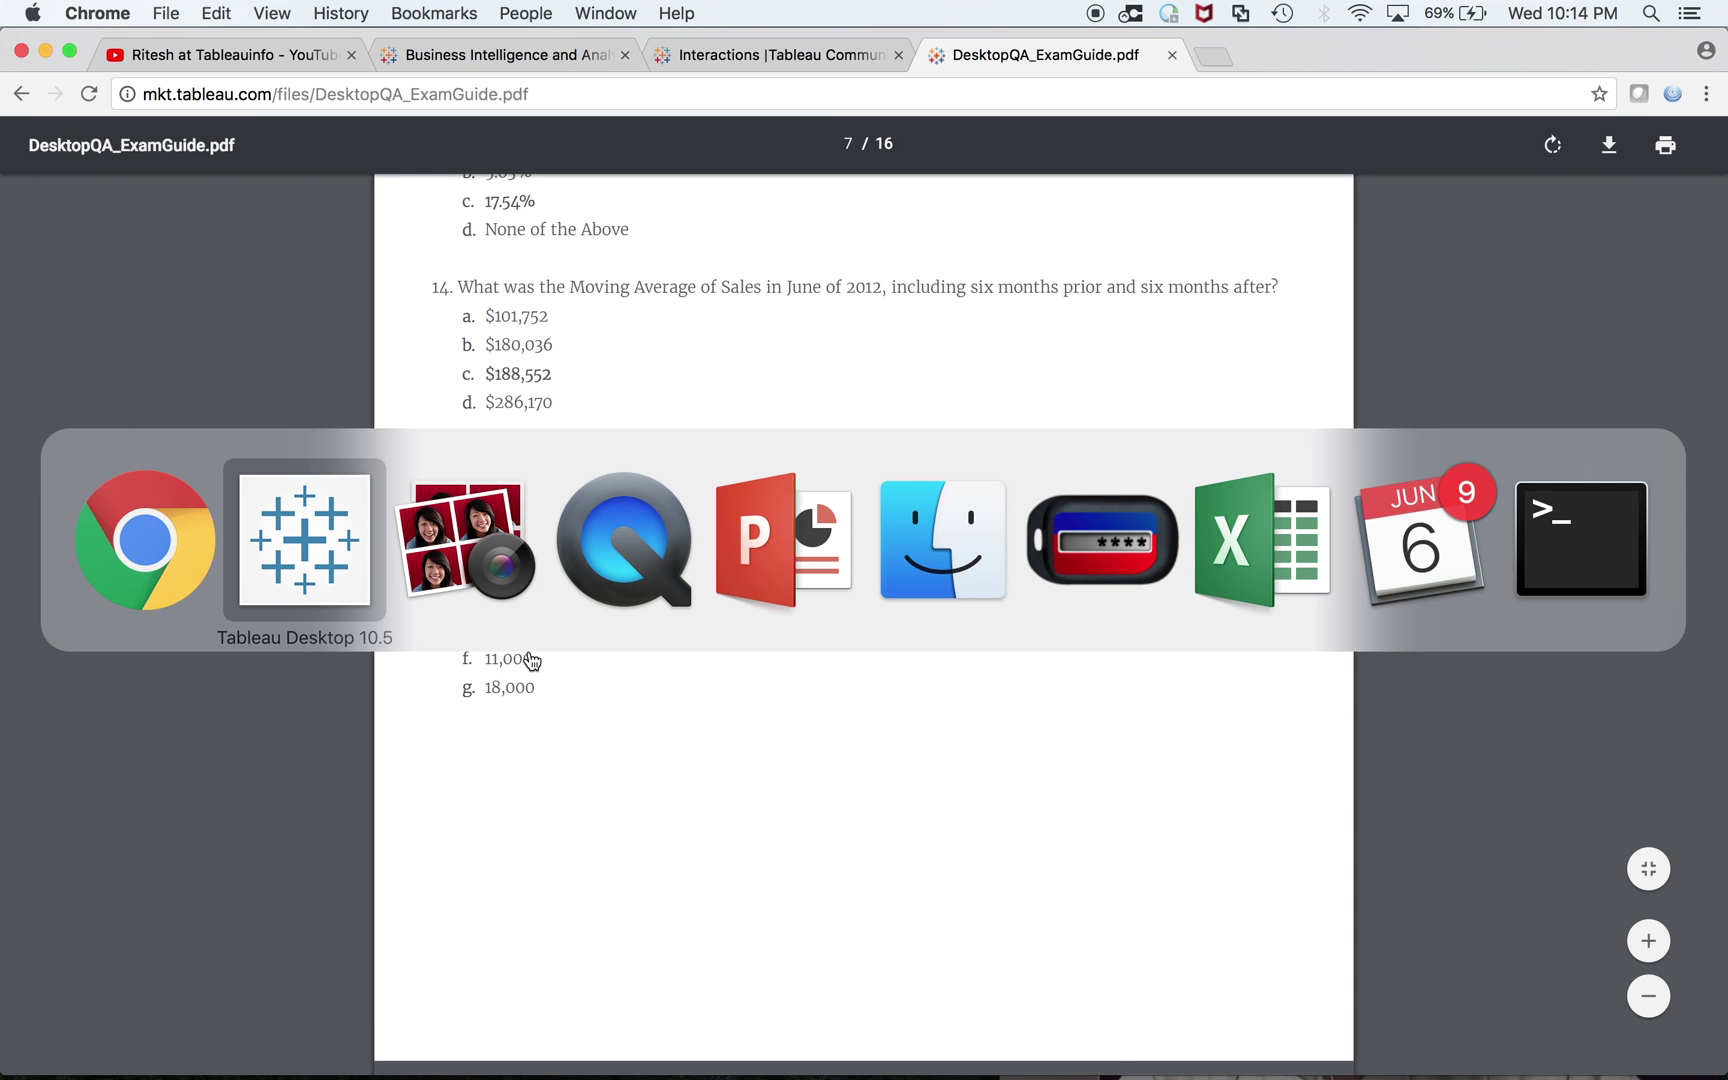
{"action": "key", "text": "super+Tab"}
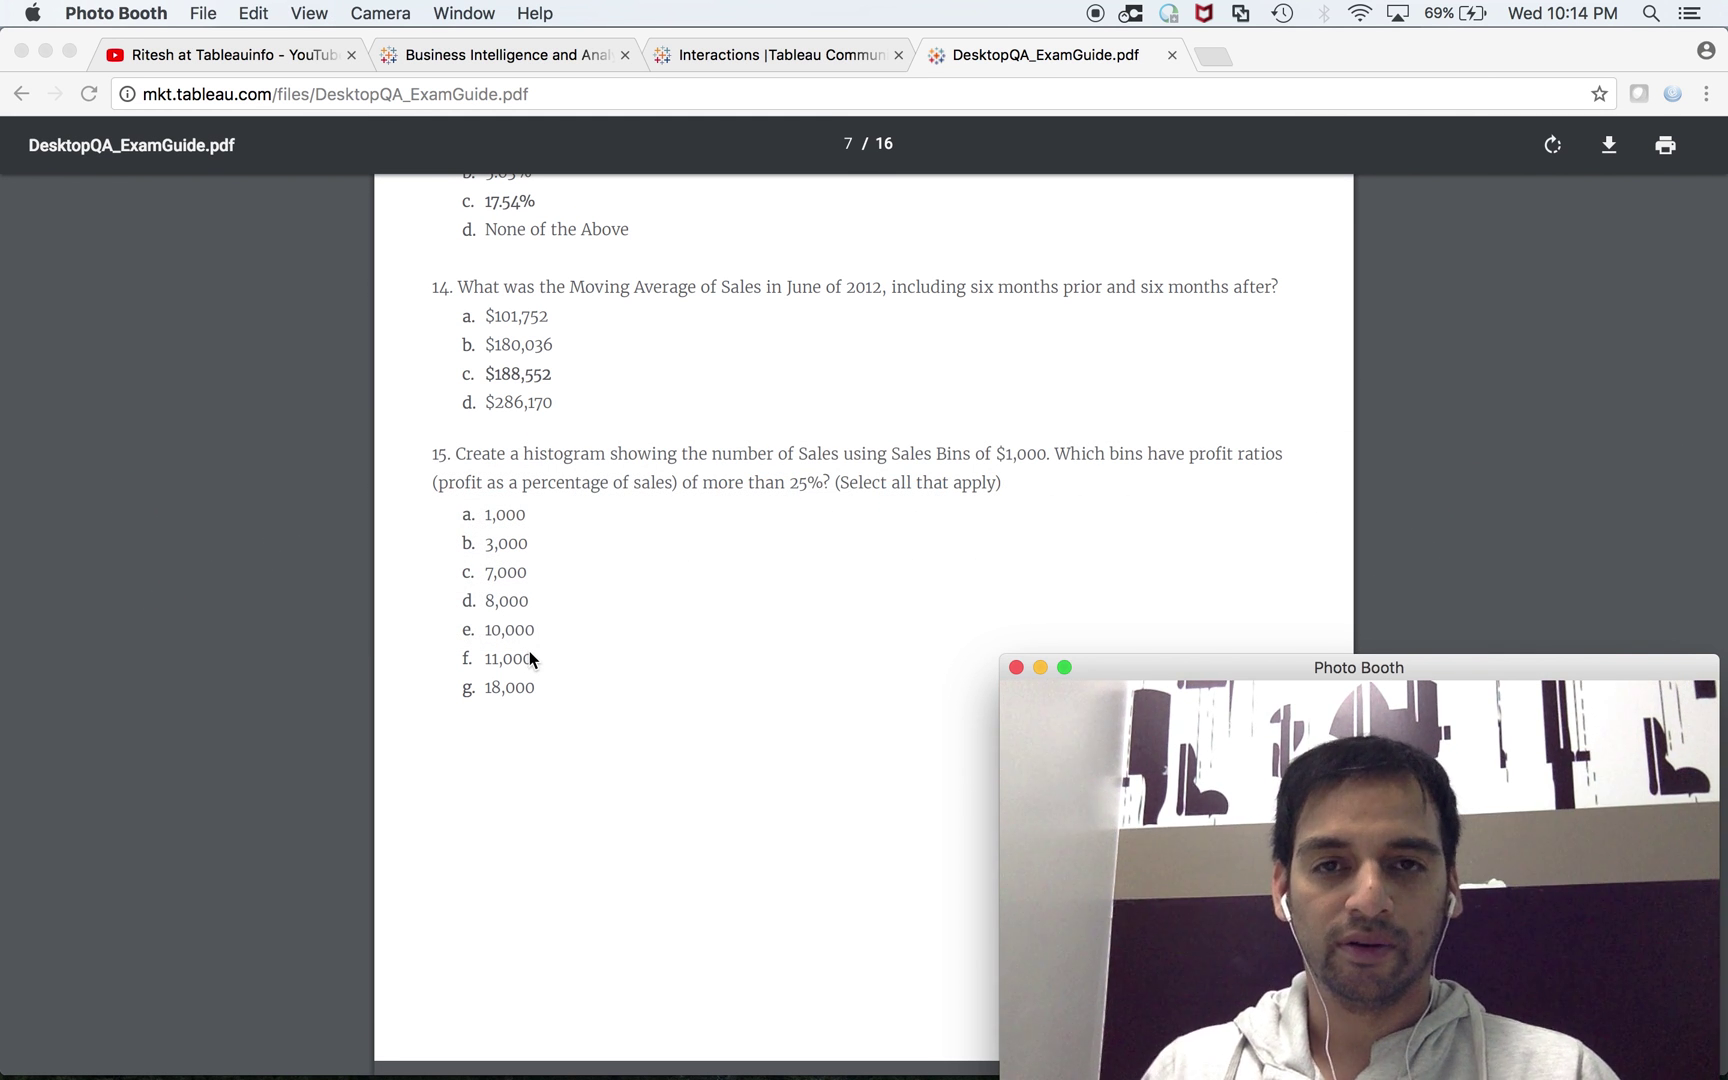
{"action": "key", "text": "super+Tab"}
{"action": "key", "text": "super+Tab"}
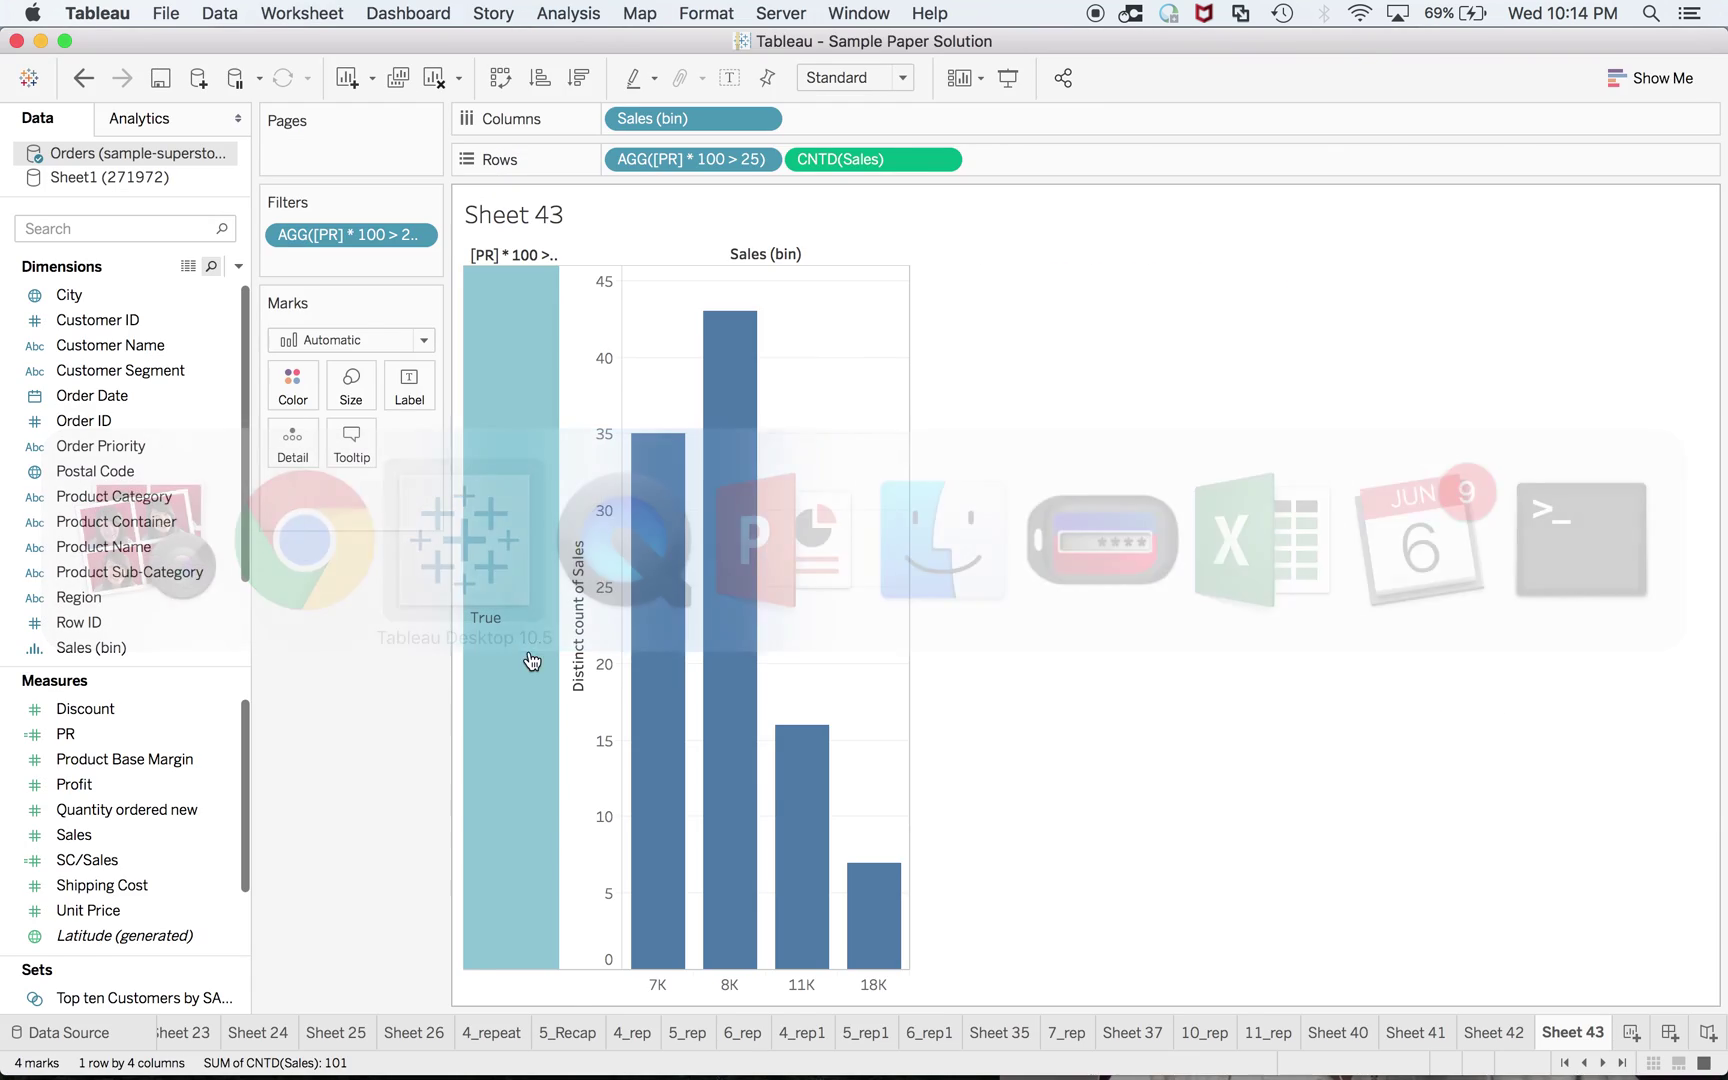
Go back through the earlier worksheets to sheet 15, and examine its solution and caption
{"action": "left_click", "coordinate": [301, 1027]}
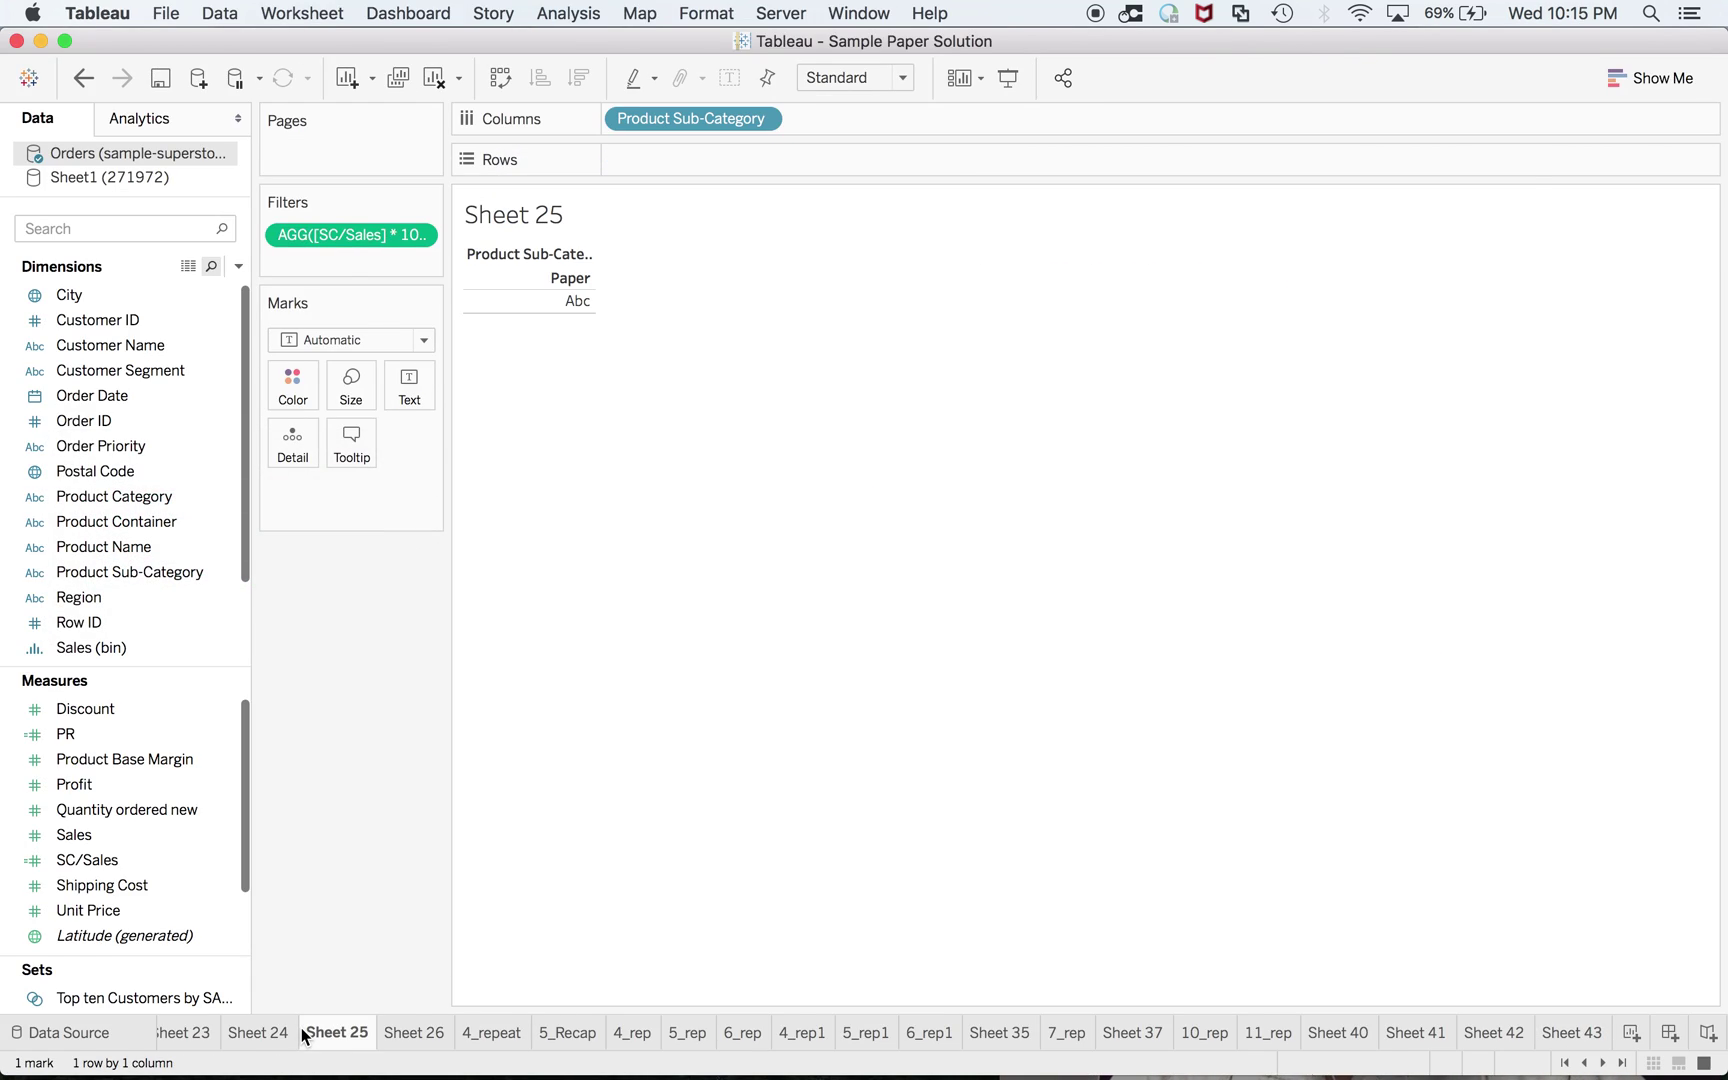
{"action": "scroll", "coordinate": [301, 1027], "scroll_direction": "up", "scroll_amount": 4}
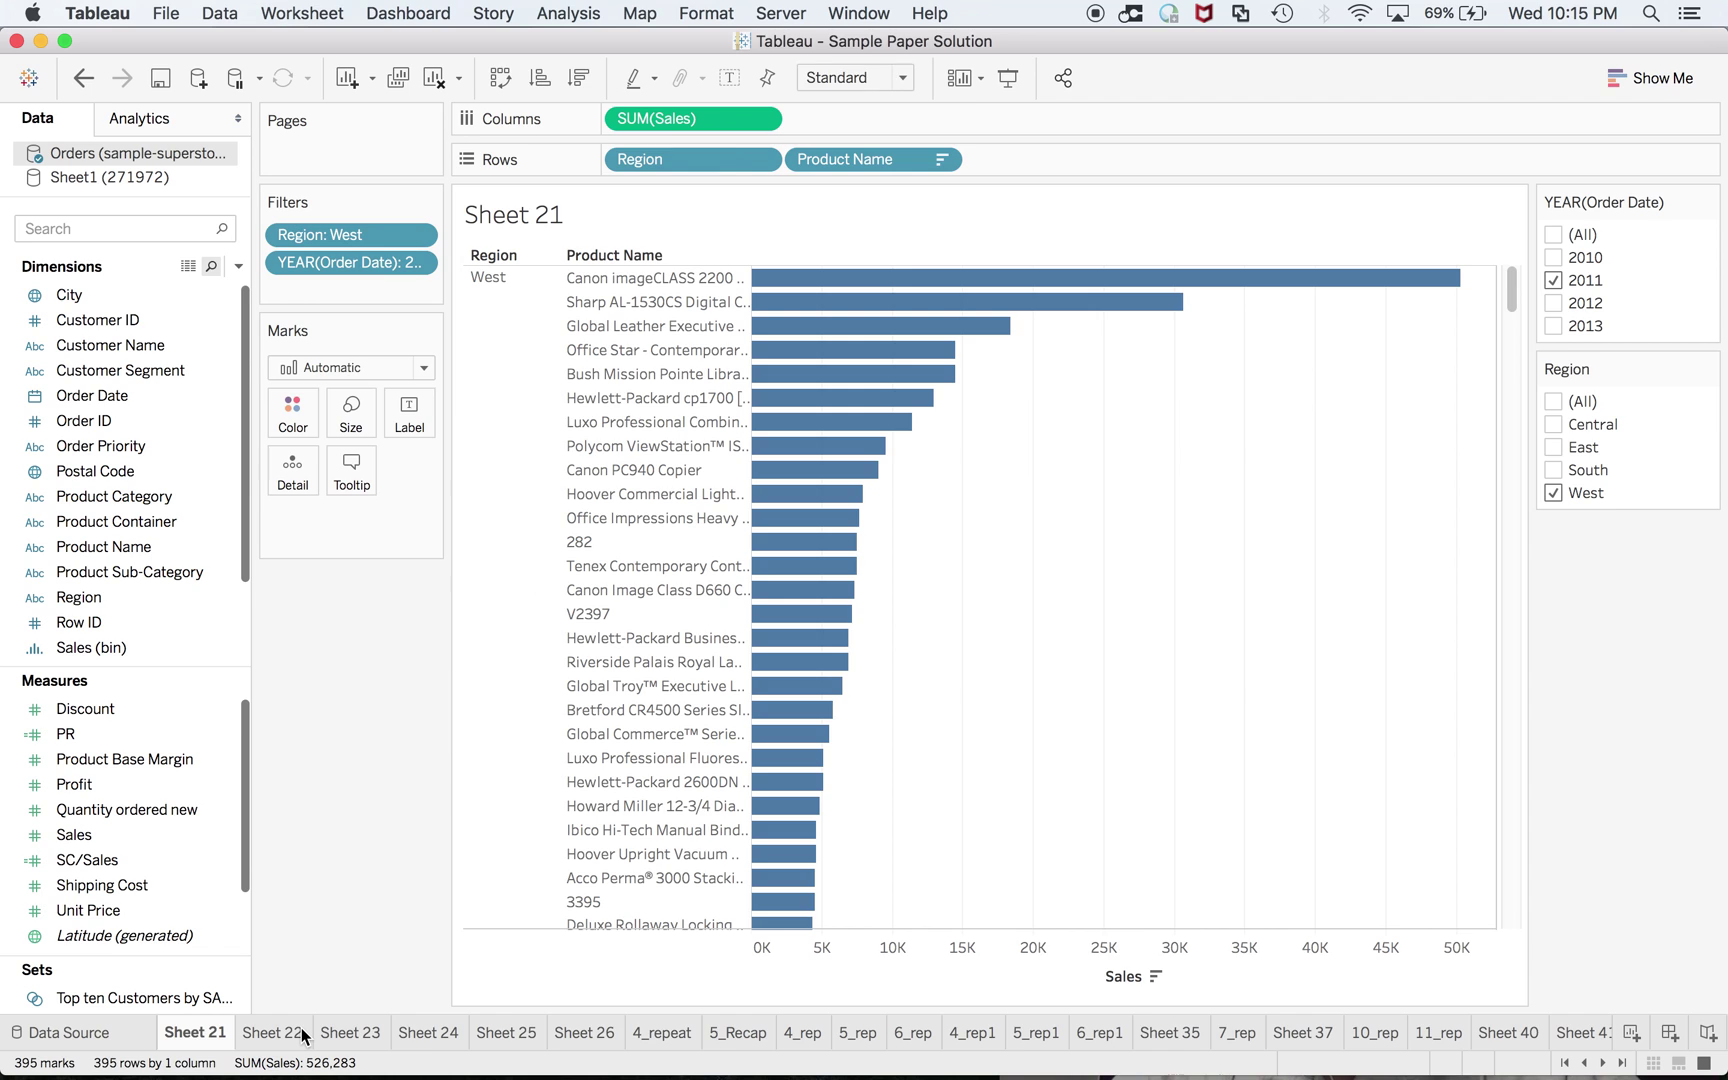
{"action": "scroll", "coordinate": [301, 1027], "scroll_direction": "up", "scroll_amount": 3}
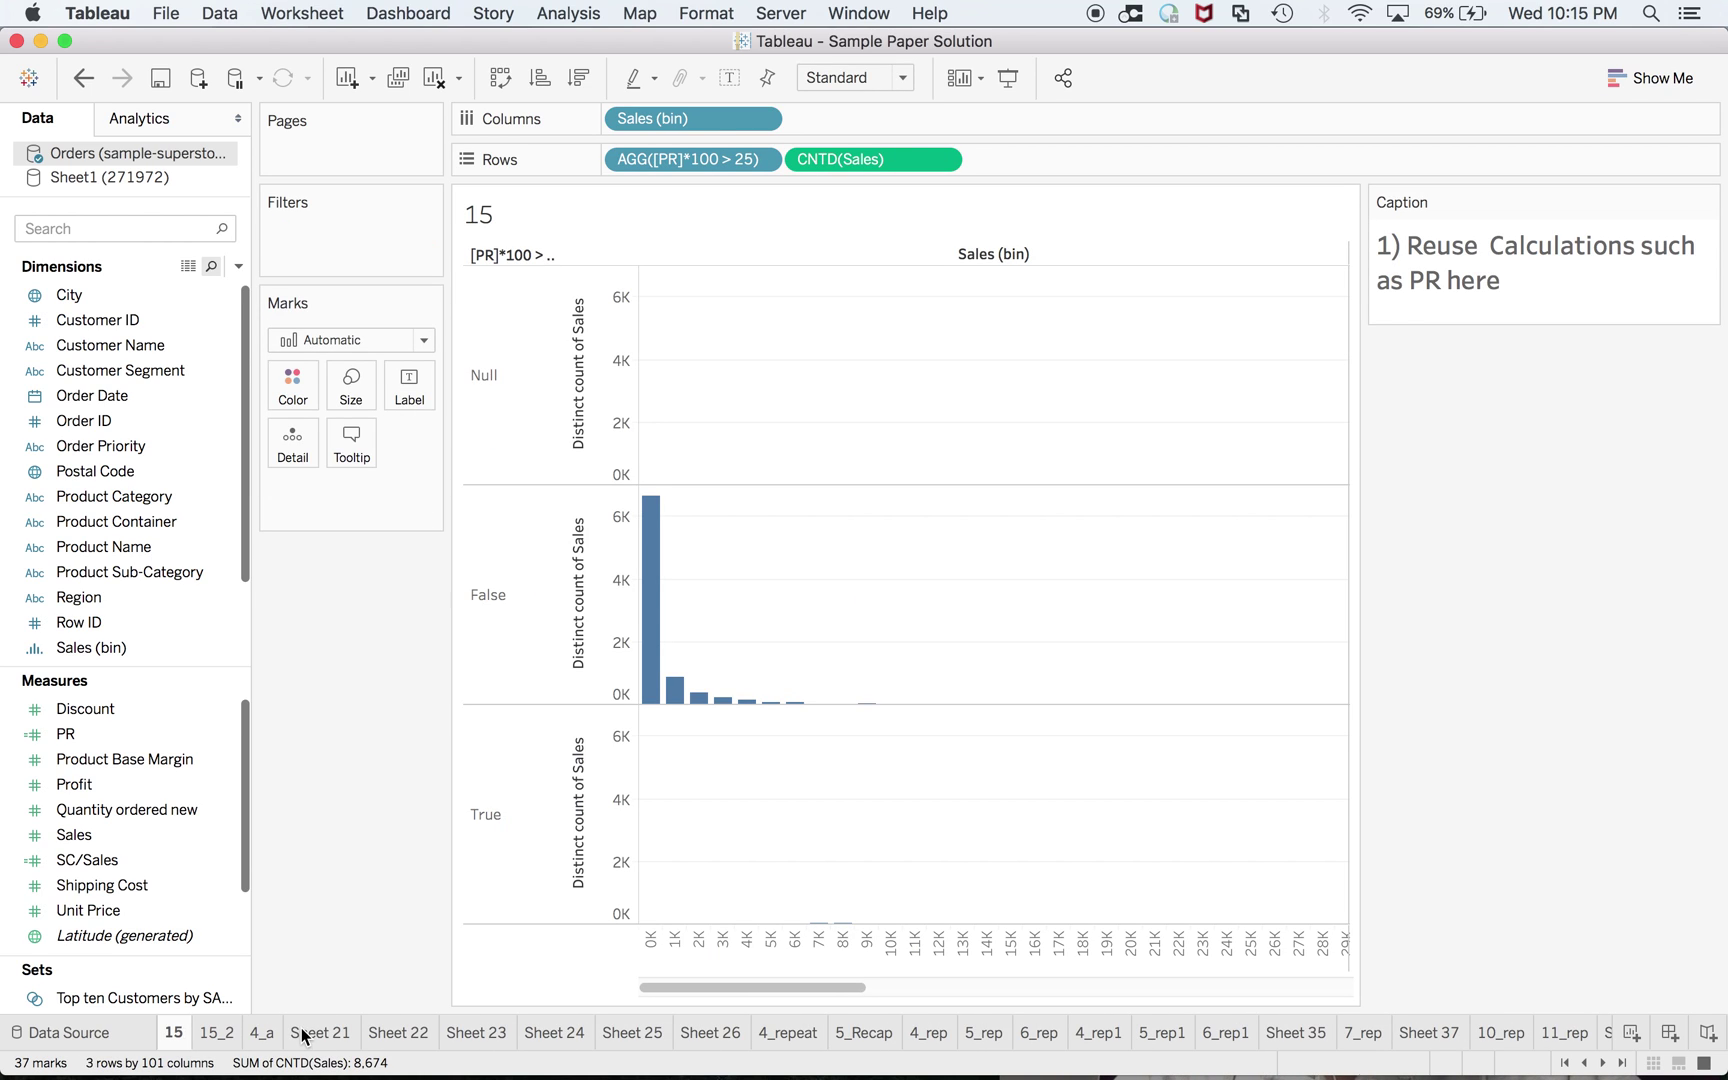
{"action": "key", "text": "super+Tab"}
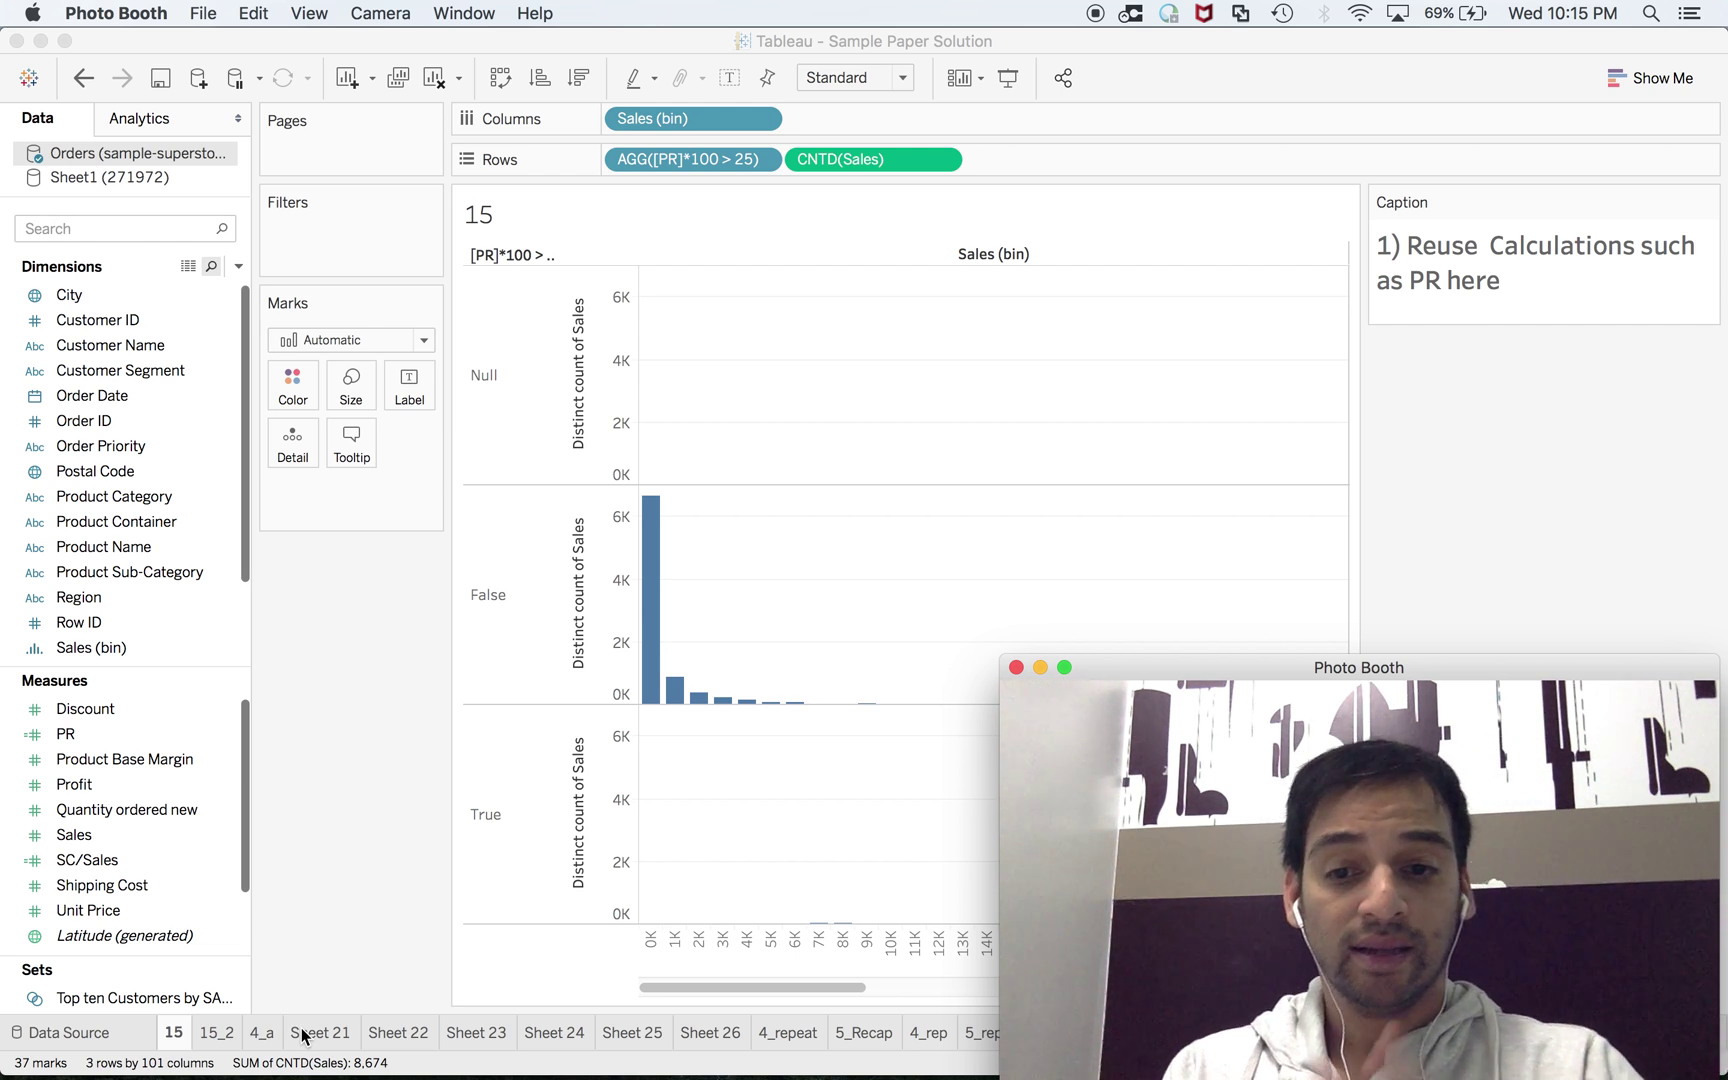
Look through the practice worksheets 4_rep, 5_rep, 6_rep and 4_rep1
{"action": "left_click", "coordinate": [940, 1038]}
{"action": "mouse_move", "coordinate": [924, 1040]}
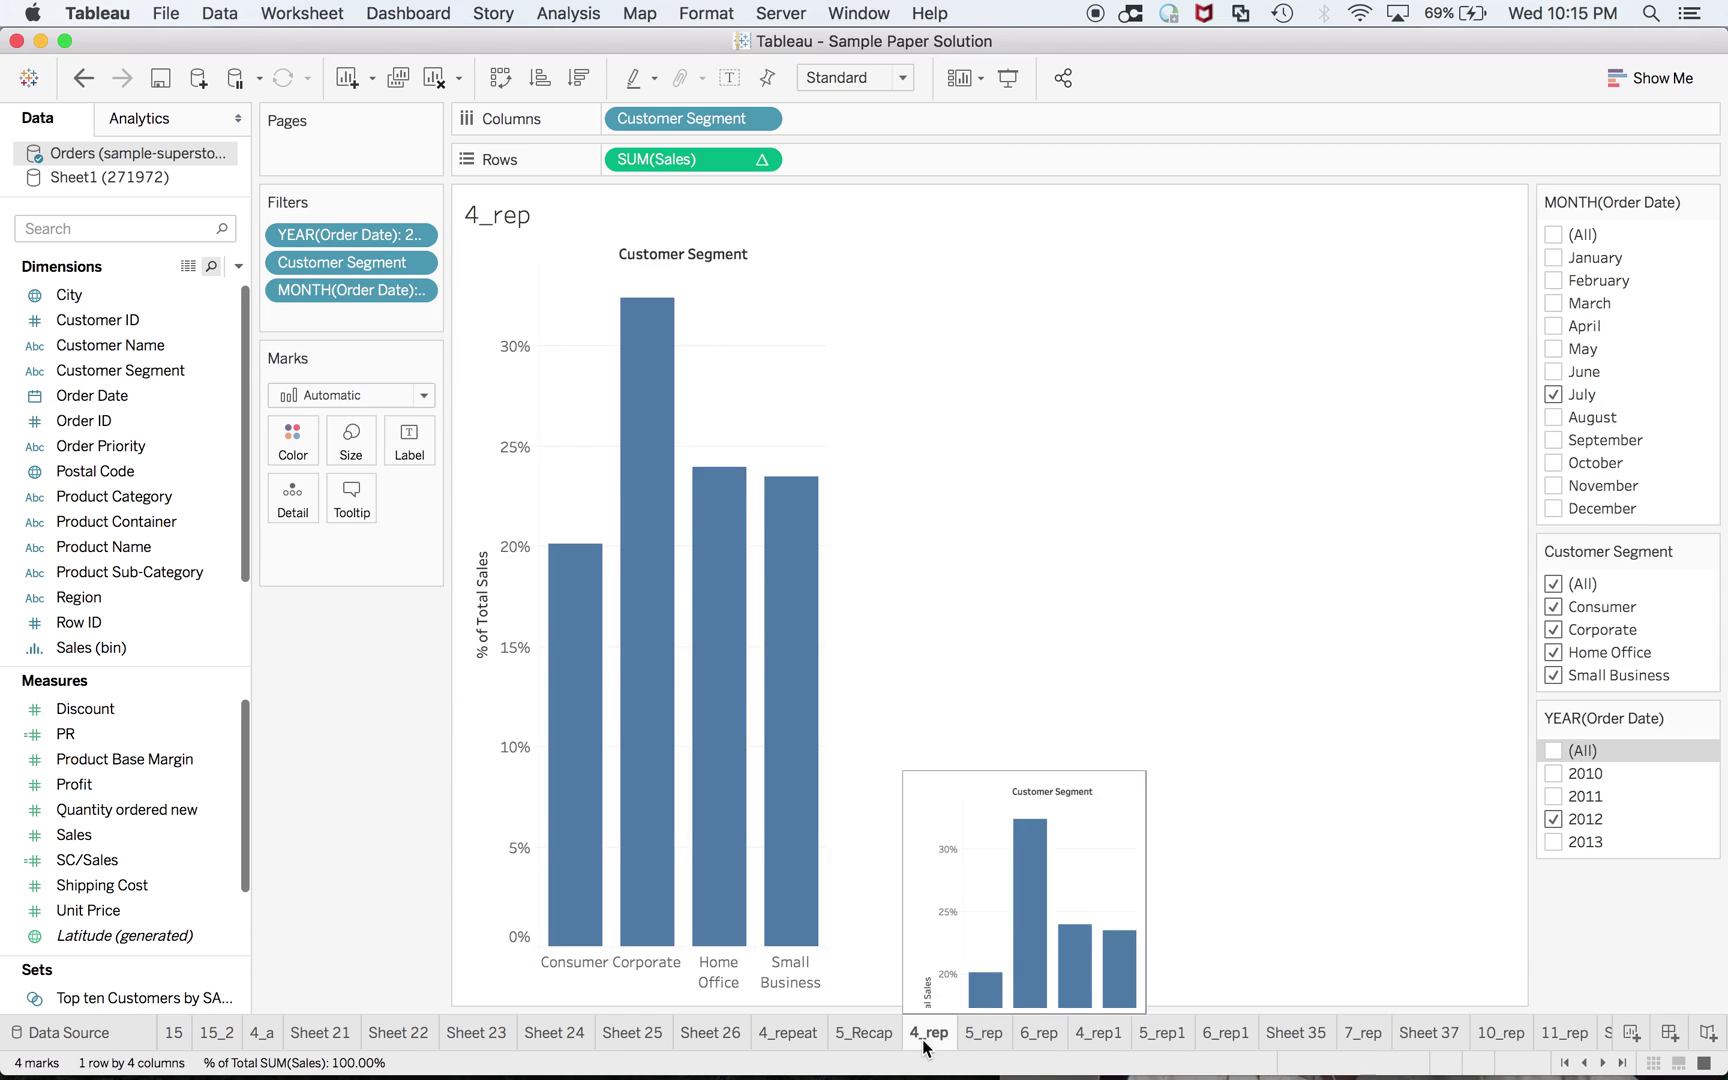
{"action": "left_click", "coordinate": [993, 1038]}
{"action": "left_click", "coordinate": [1036, 1038]}
{"action": "left_click", "coordinate": [1108, 1040]}
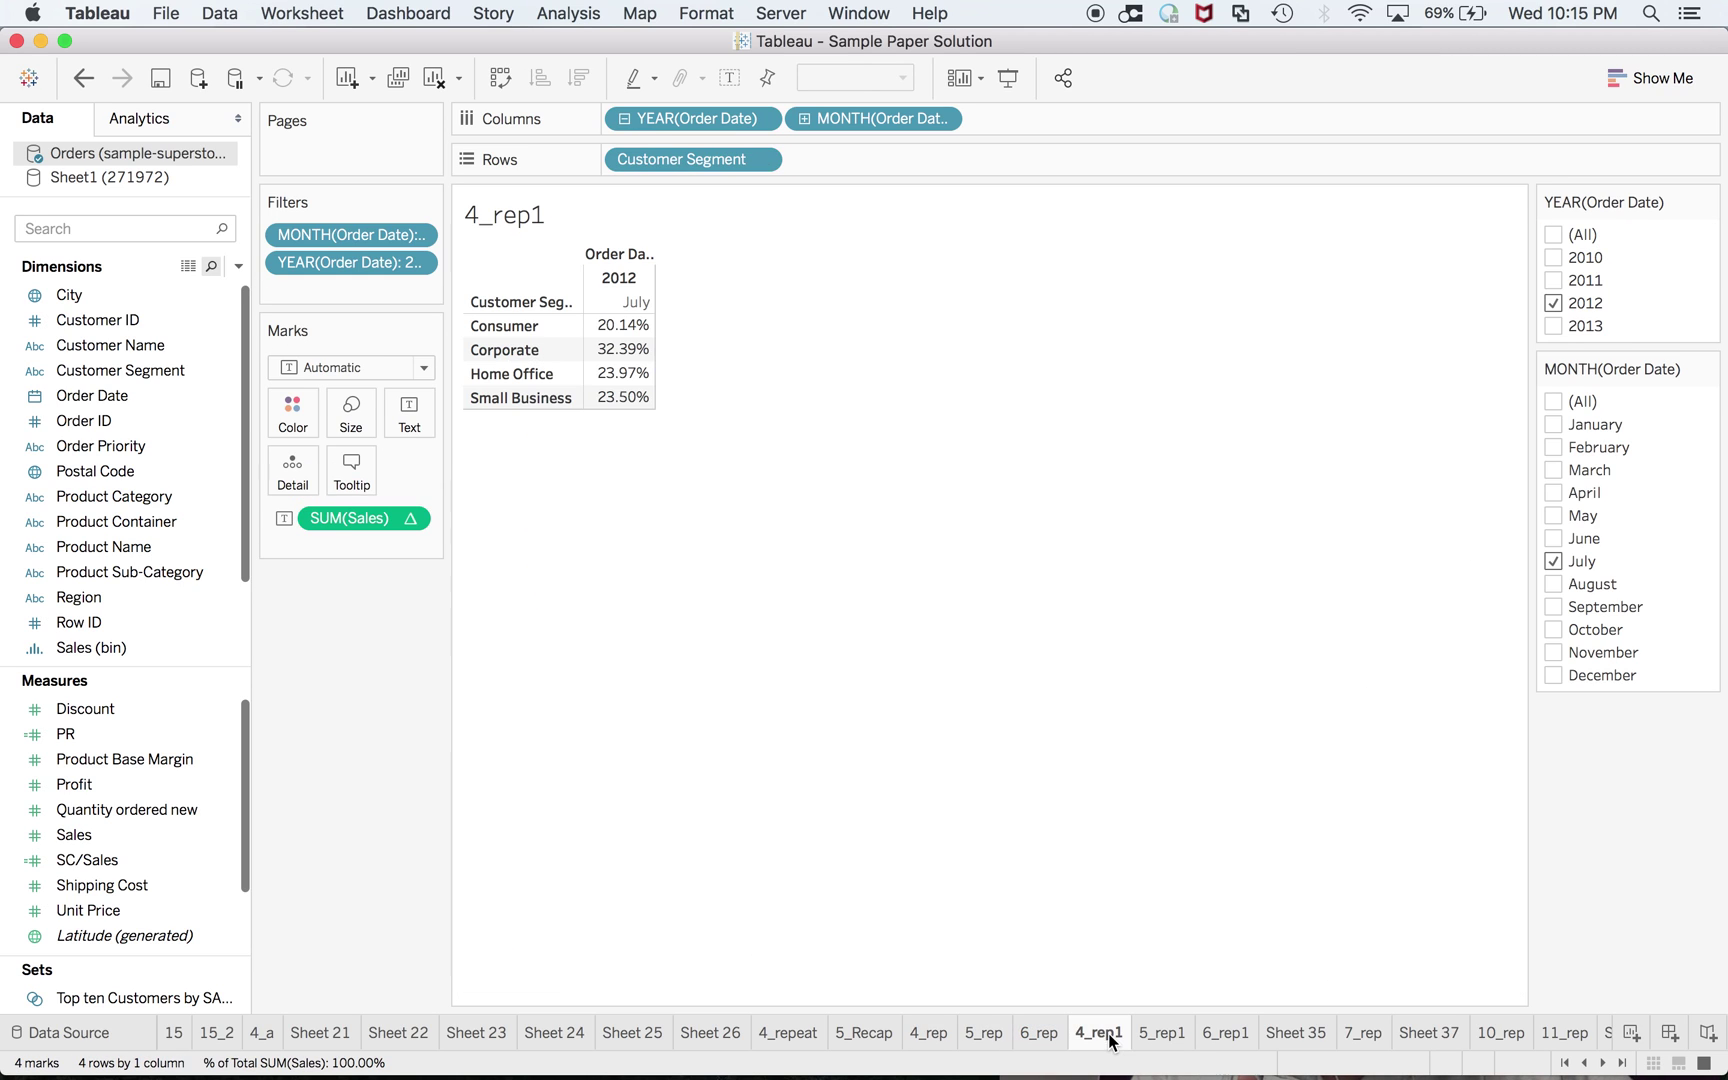
{"action": "mouse_move", "coordinate": [1150, 1046]}
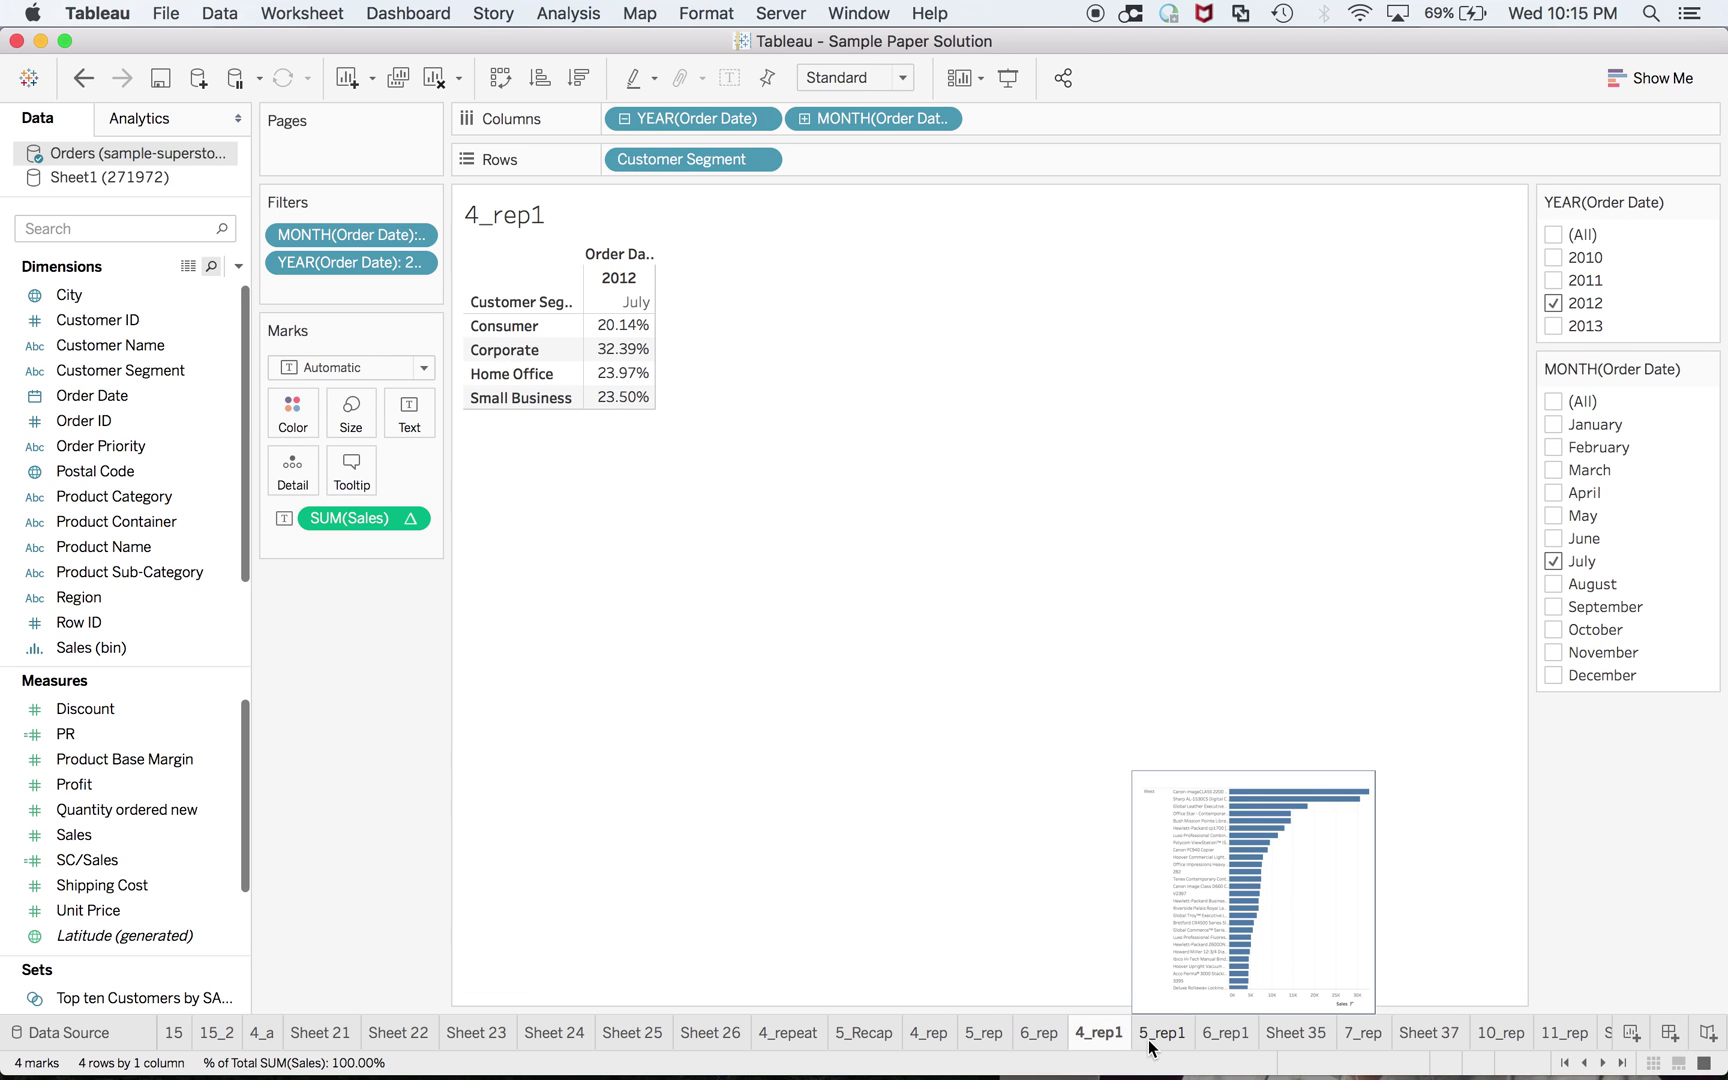
{"action": "key", "text": "super+Tab"}
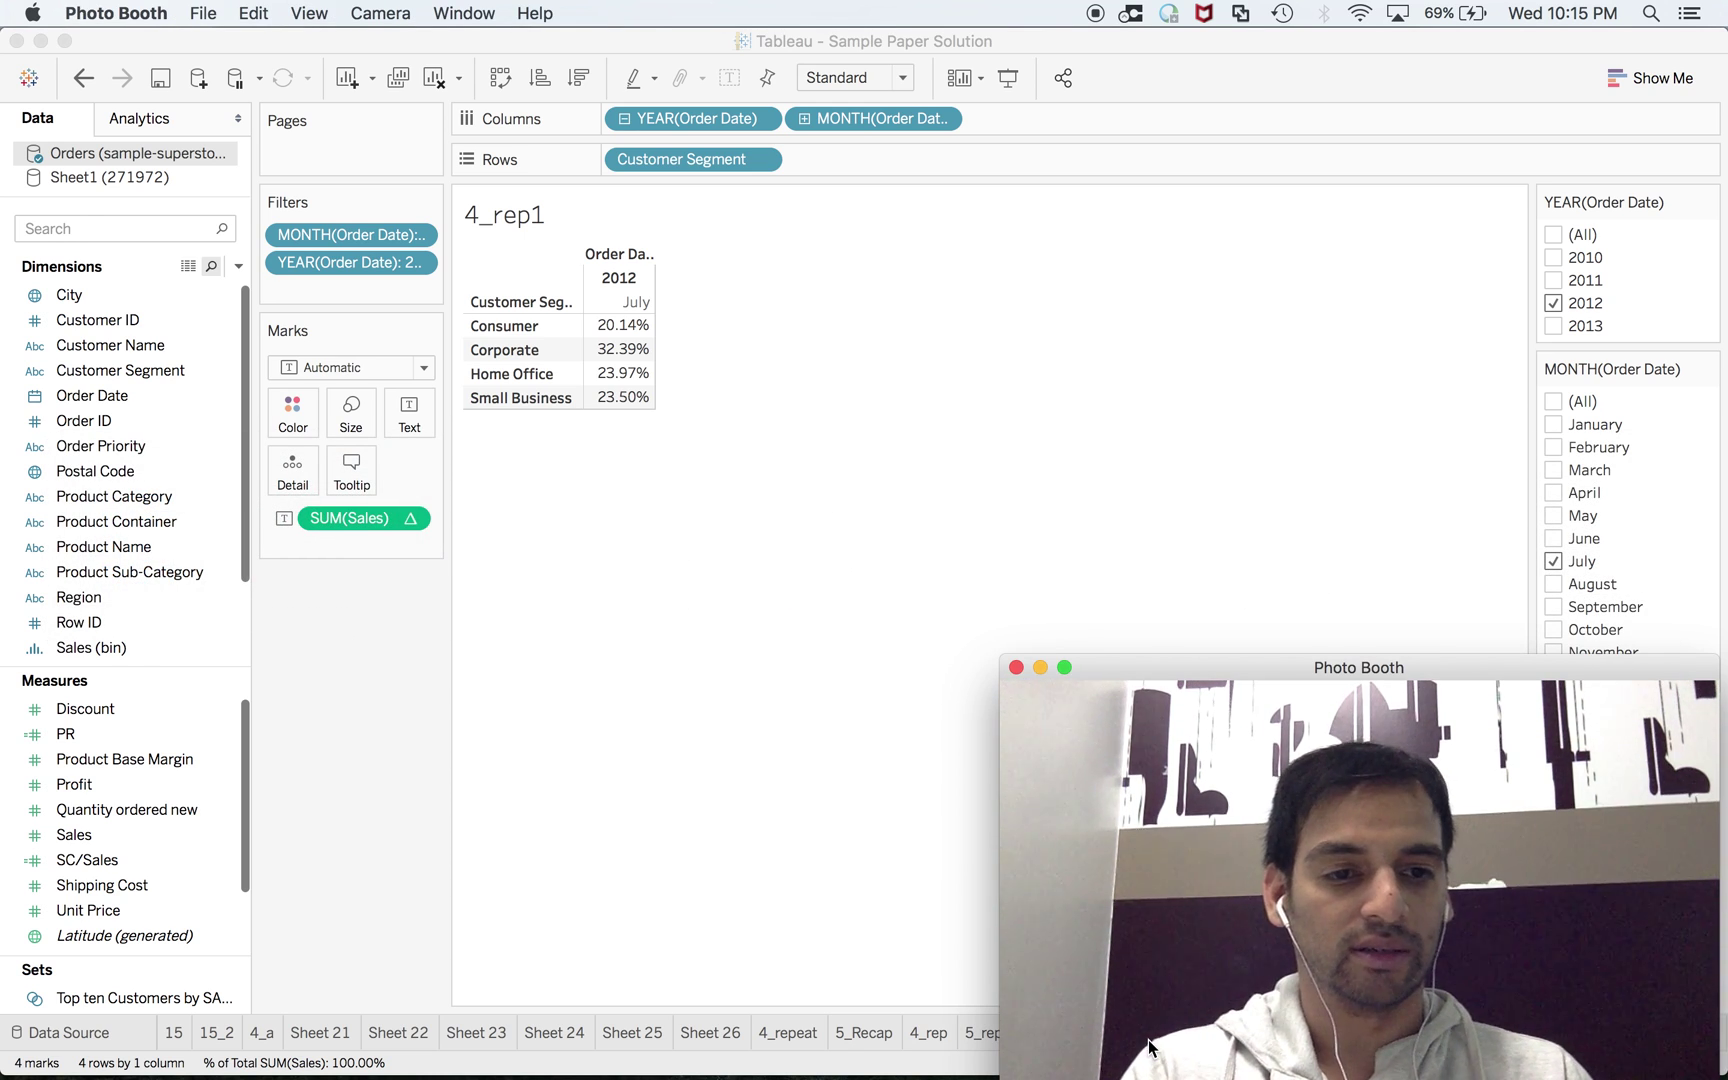
Rename the 4_rep worksheet as 4_Recap
{"action": "left_click", "coordinate": [938, 1033]}
{"action": "left_click", "coordinate": [938, 1033]}
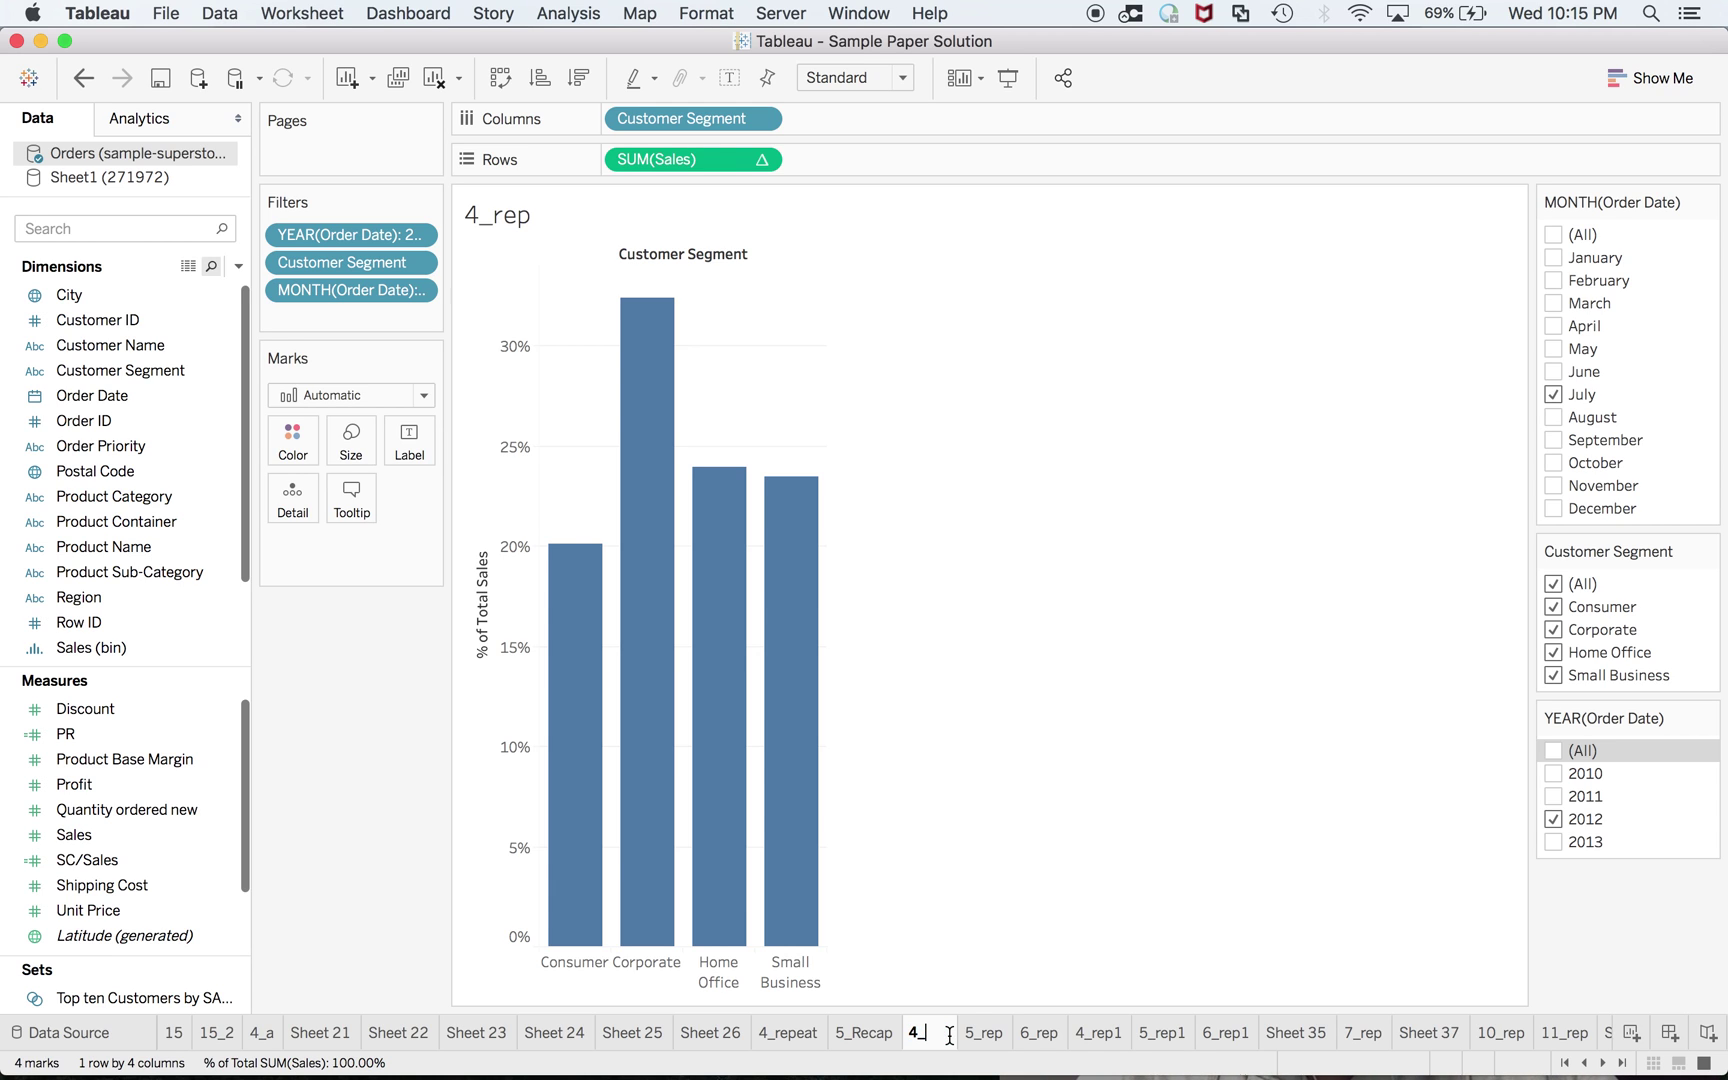
{"action": "type", "text": "4_Recap"}
{"action": "key", "text": "Return"}
{"action": "key", "text": "super+Tab"}
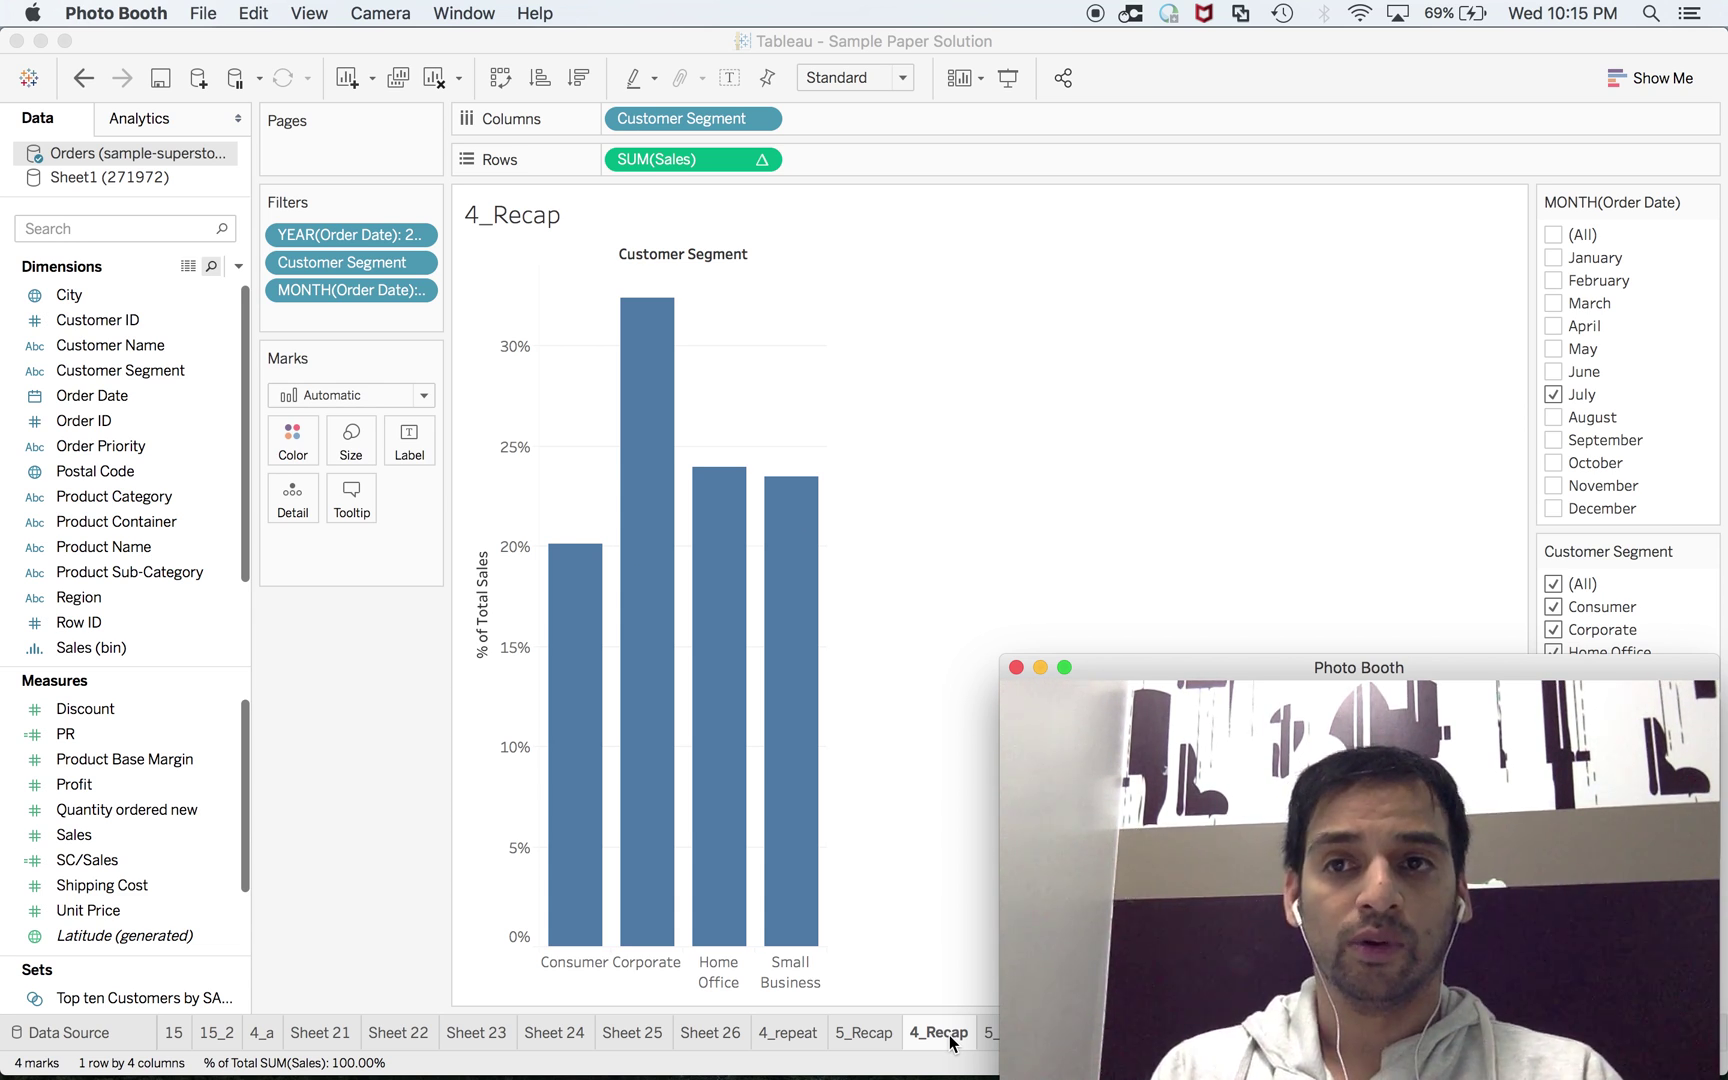
Join the Returns sheet to Orders in the sample-superstore-subset-excel data source
{"action": "left_click", "coordinate": [114, 162]}
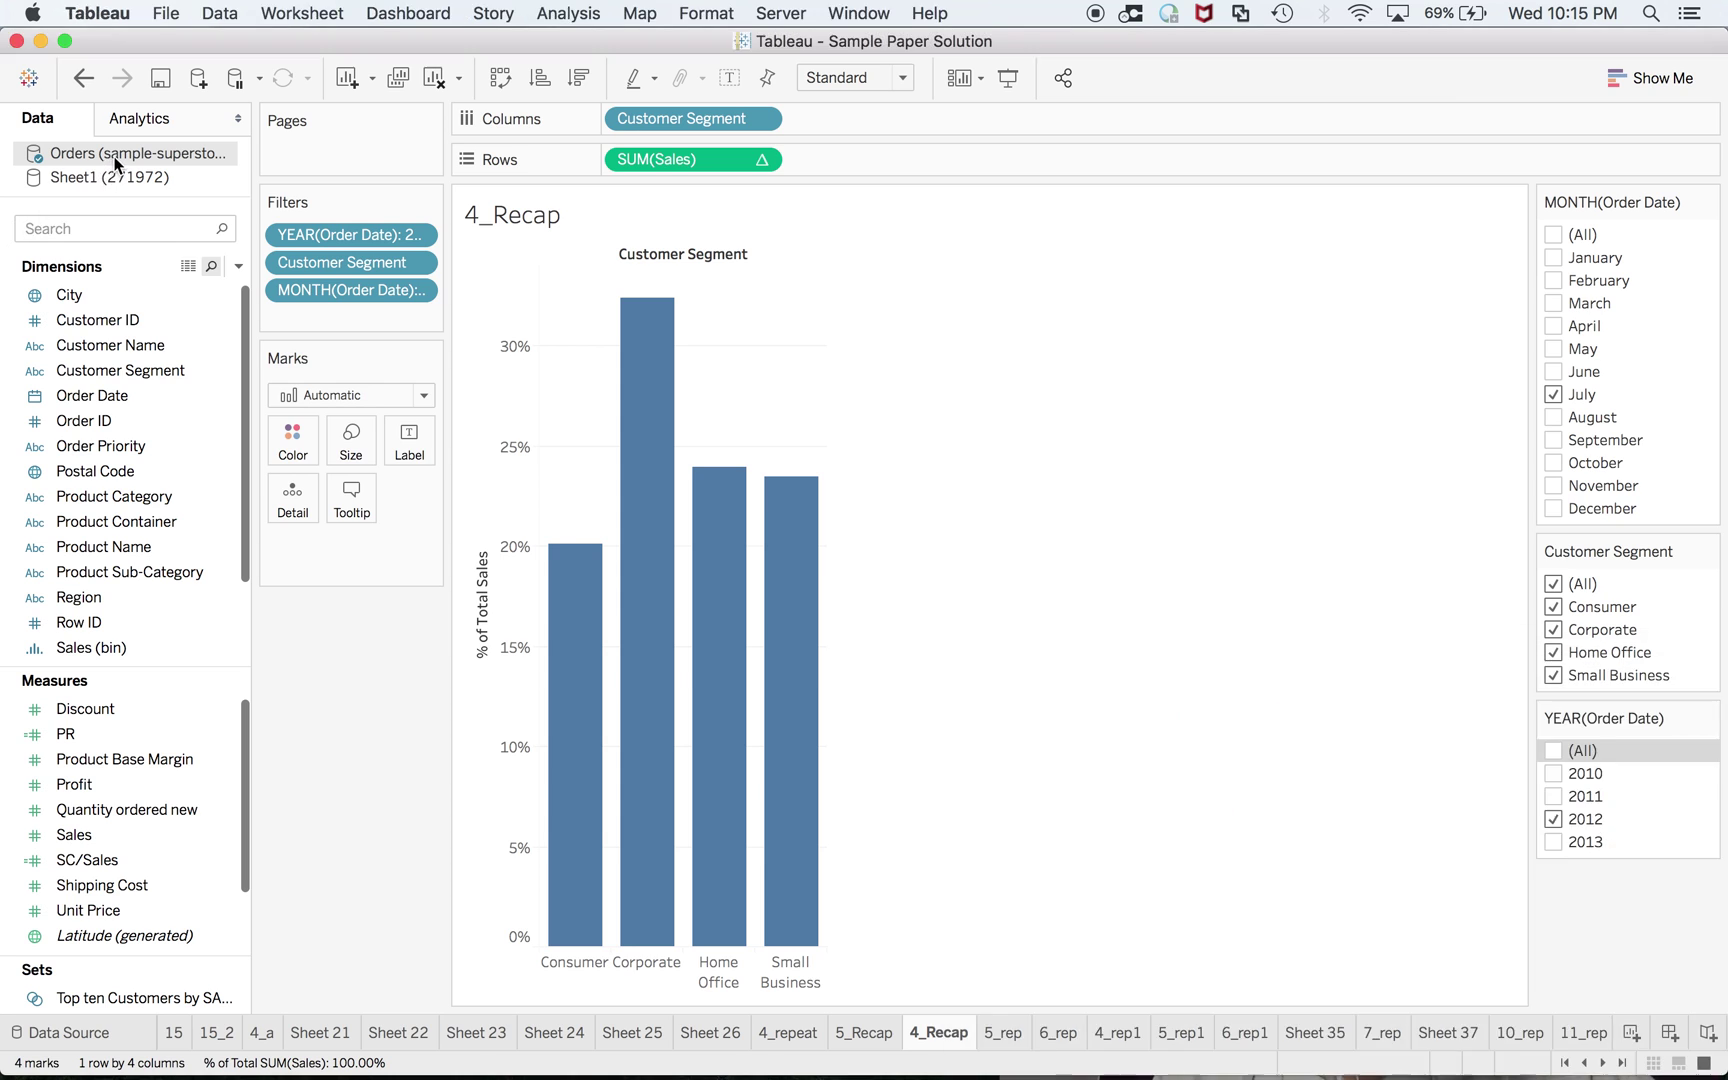
{"action": "left_click", "coordinate": [90, 1046]}
{"action": "left_click_drag", "start_coordinate": [130, 410], "coordinate": [818, 197]}
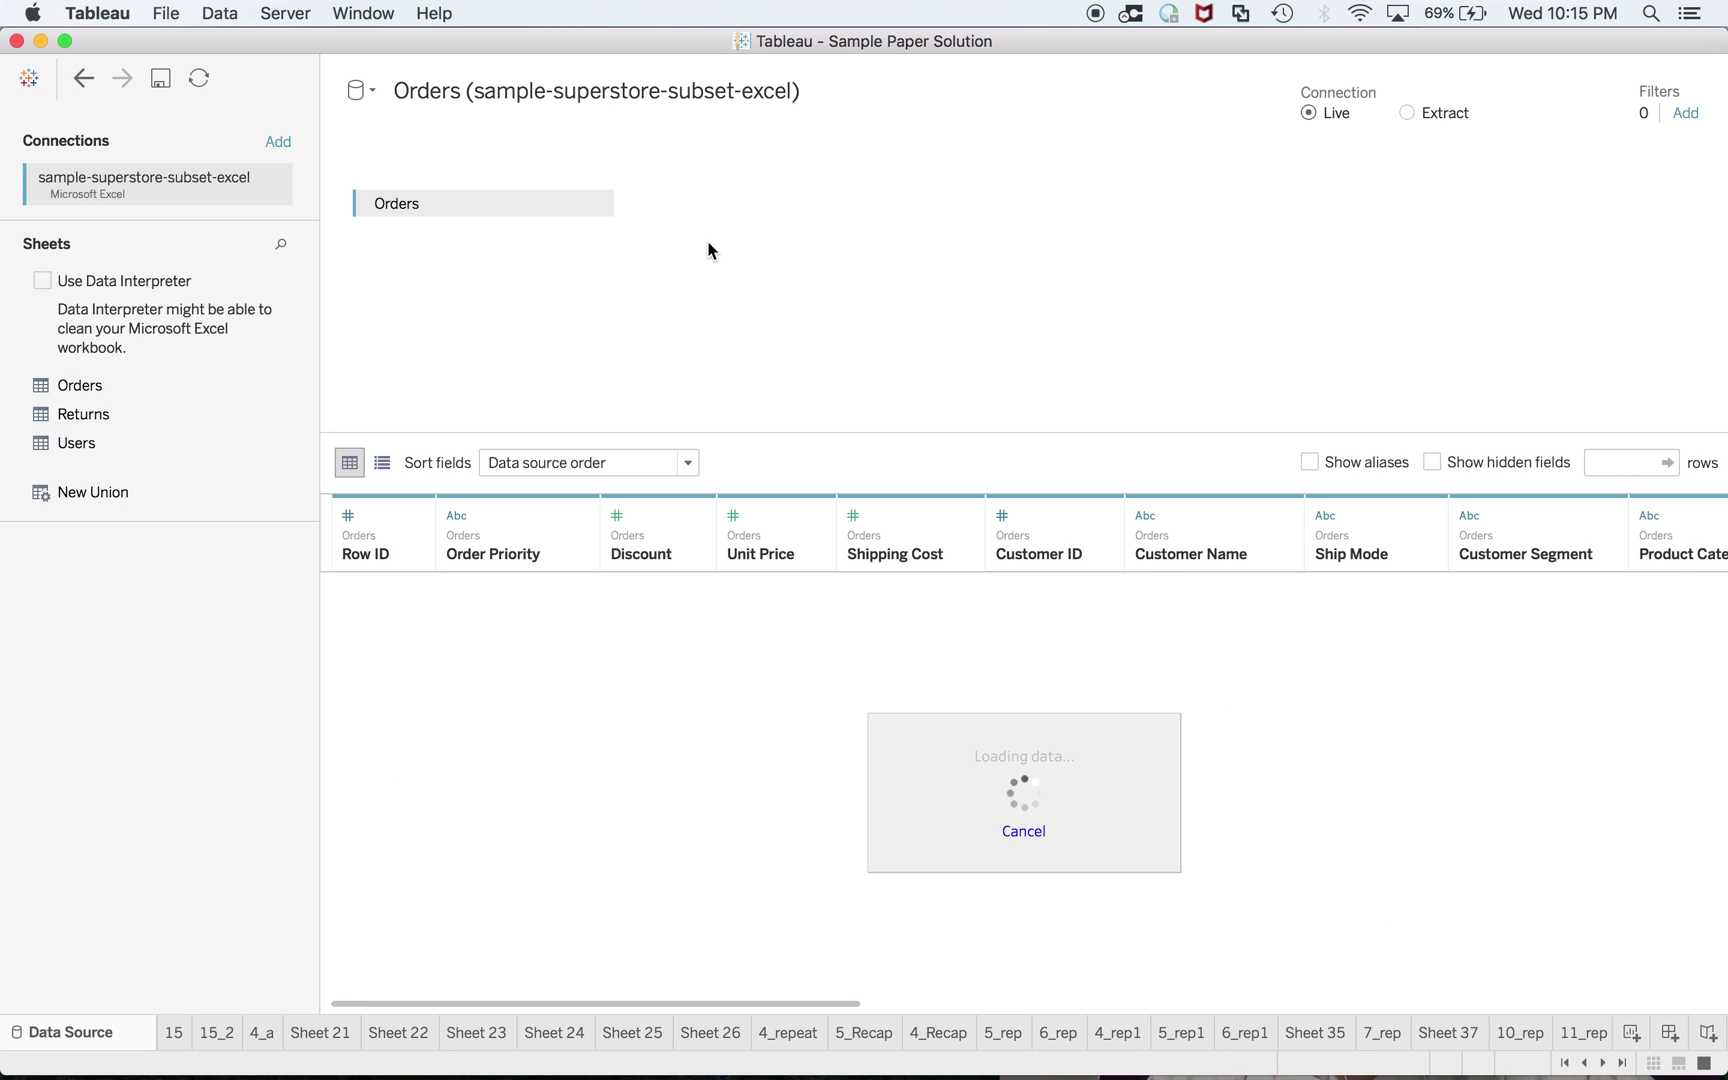
{"action": "key", "text": "super+Tab"}
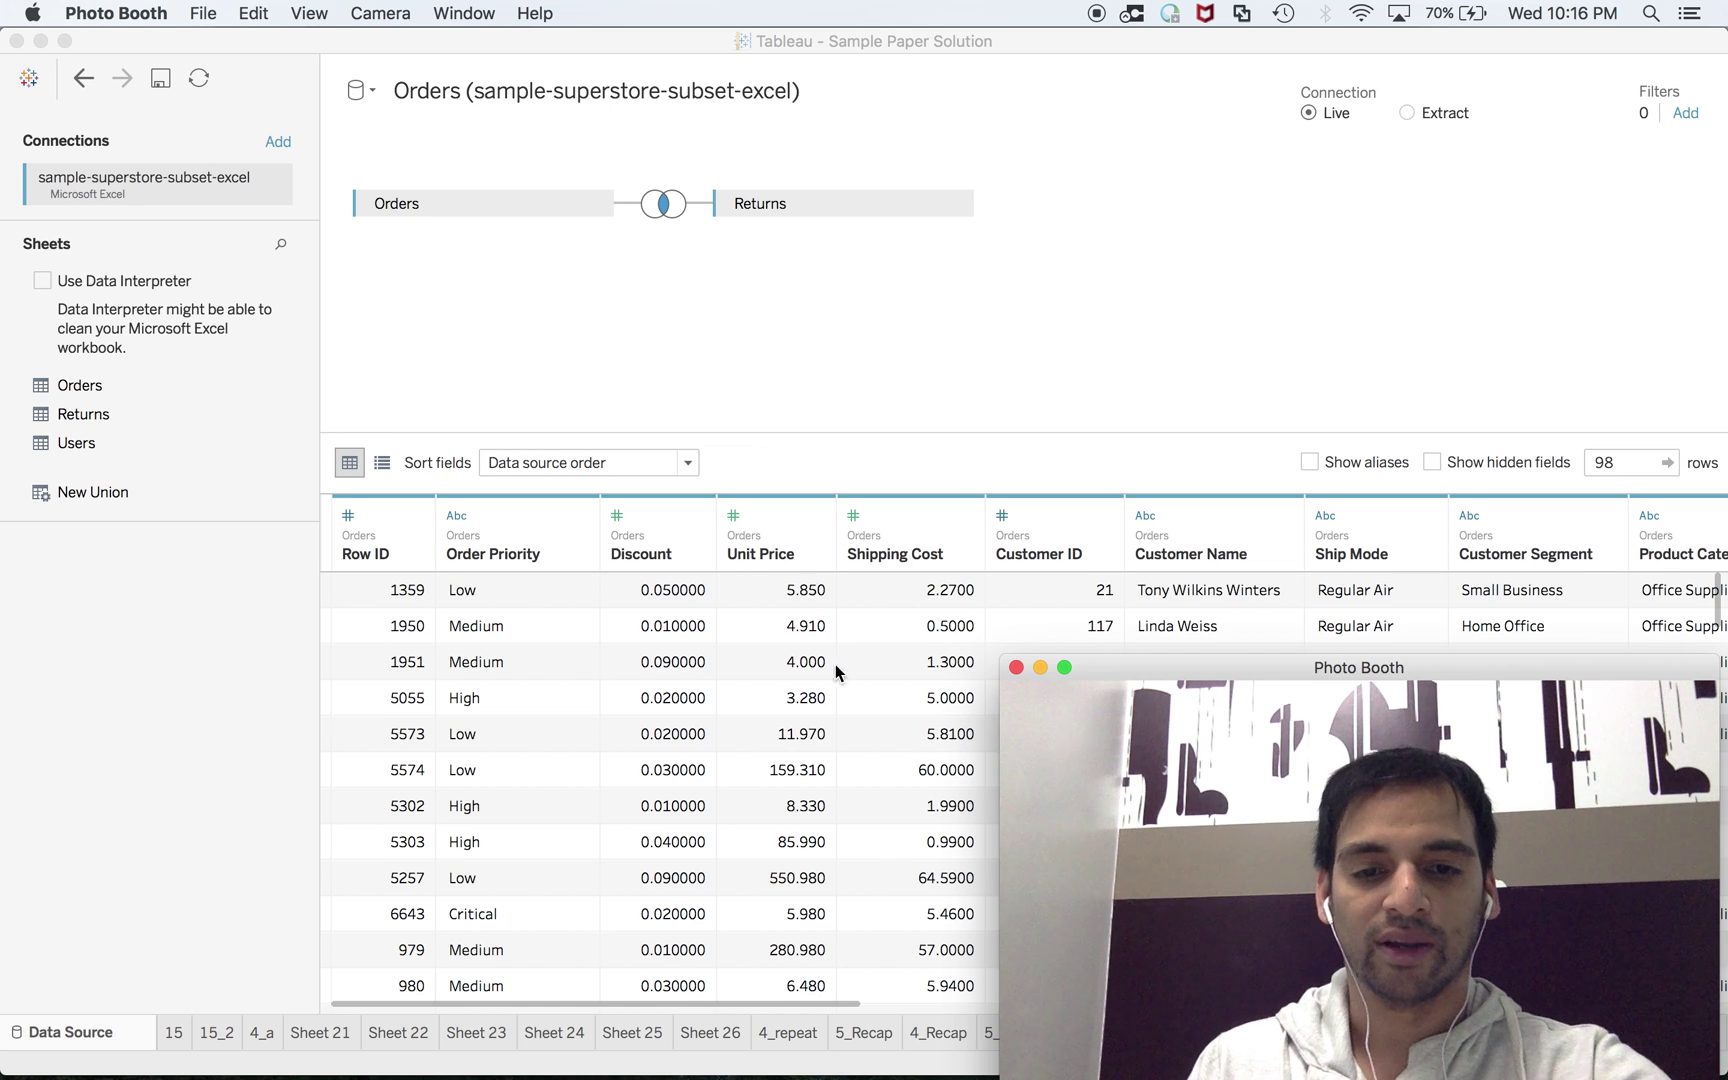
Open the 5_Recap worksheet, and connect the workbook to the saved data source Sample - Superstore
{"action": "left_click", "coordinate": [877, 1047]}
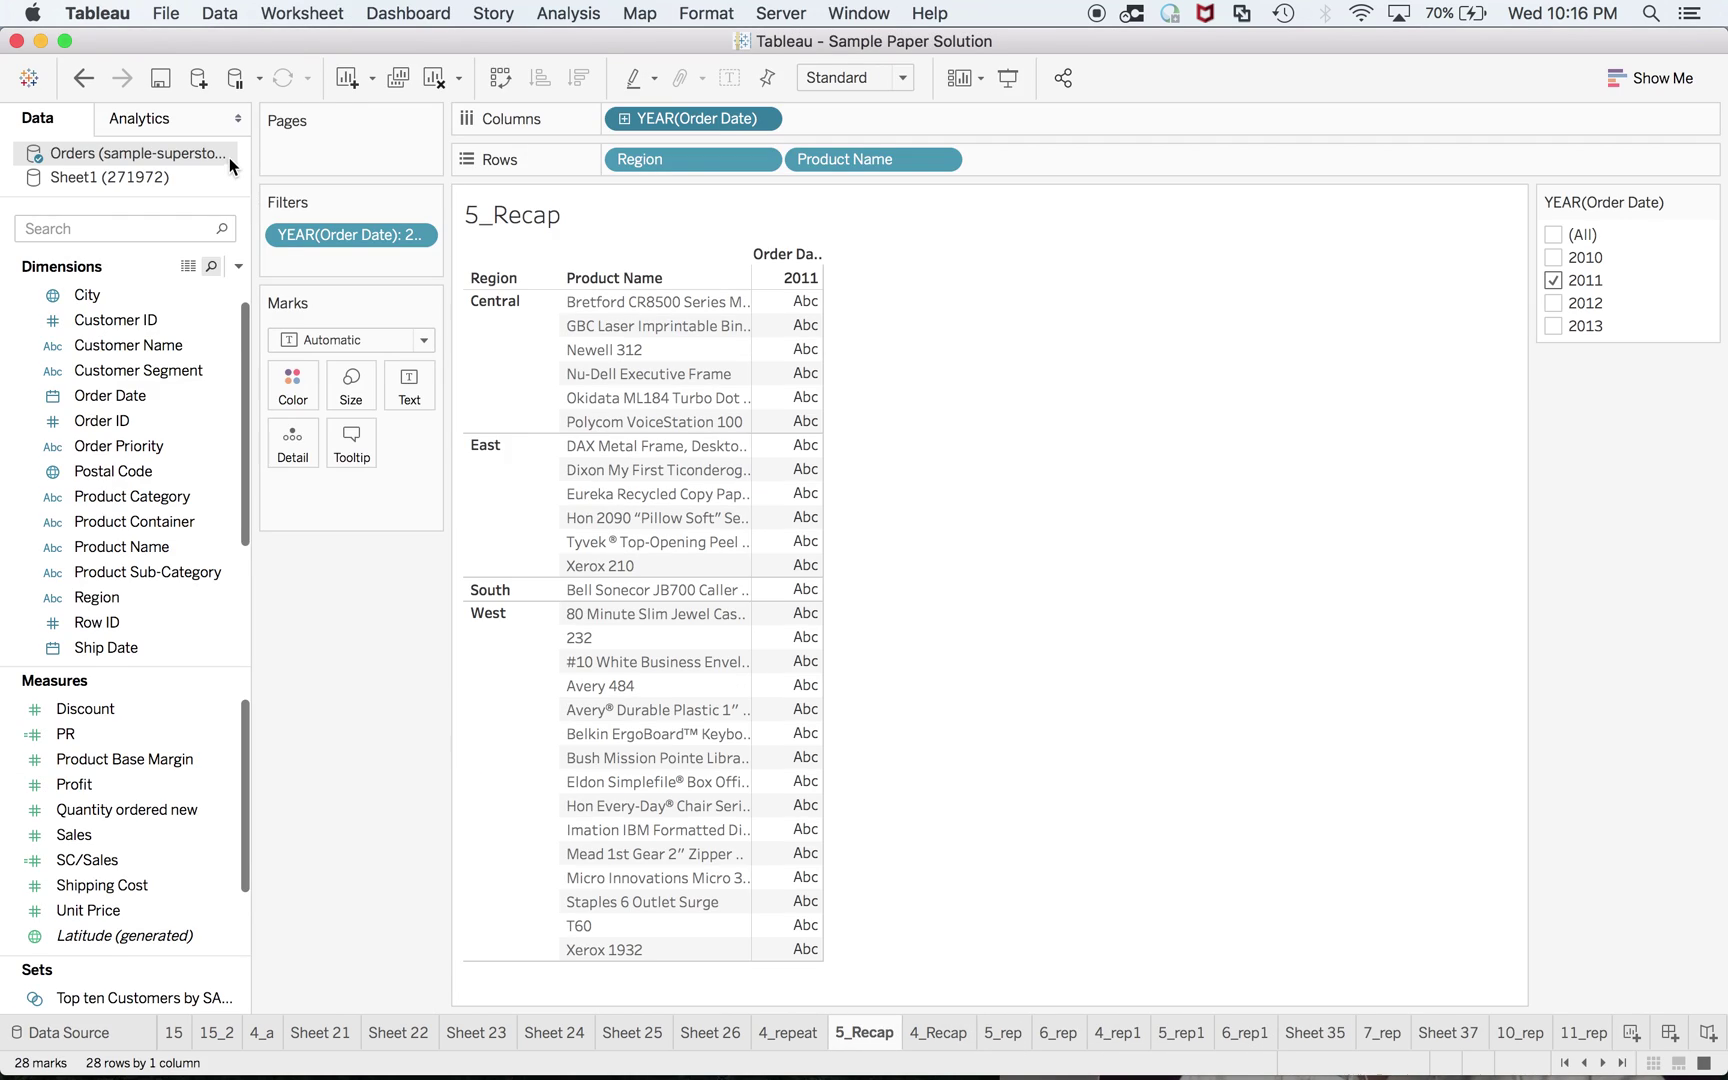
{"action": "left_click", "coordinate": [210, 22]}
{"action": "left_click", "coordinate": [219, 43]}
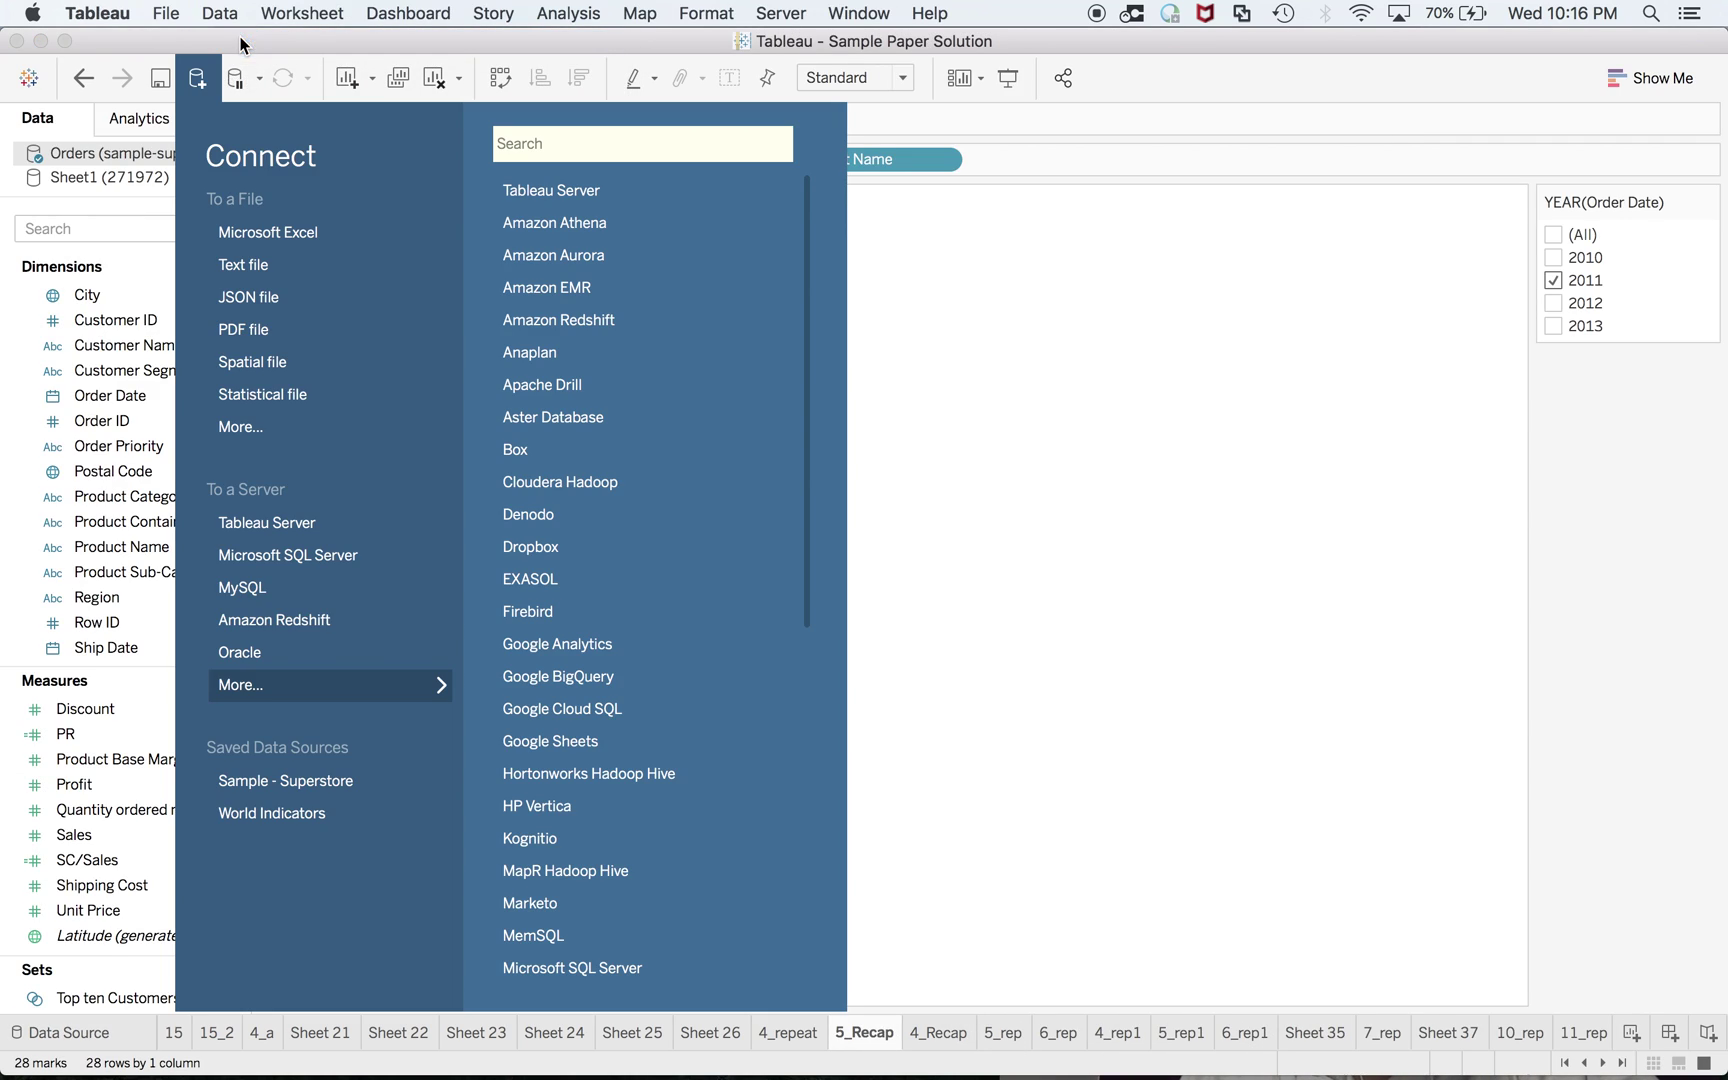
{"action": "left_click", "coordinate": [269, 779]}
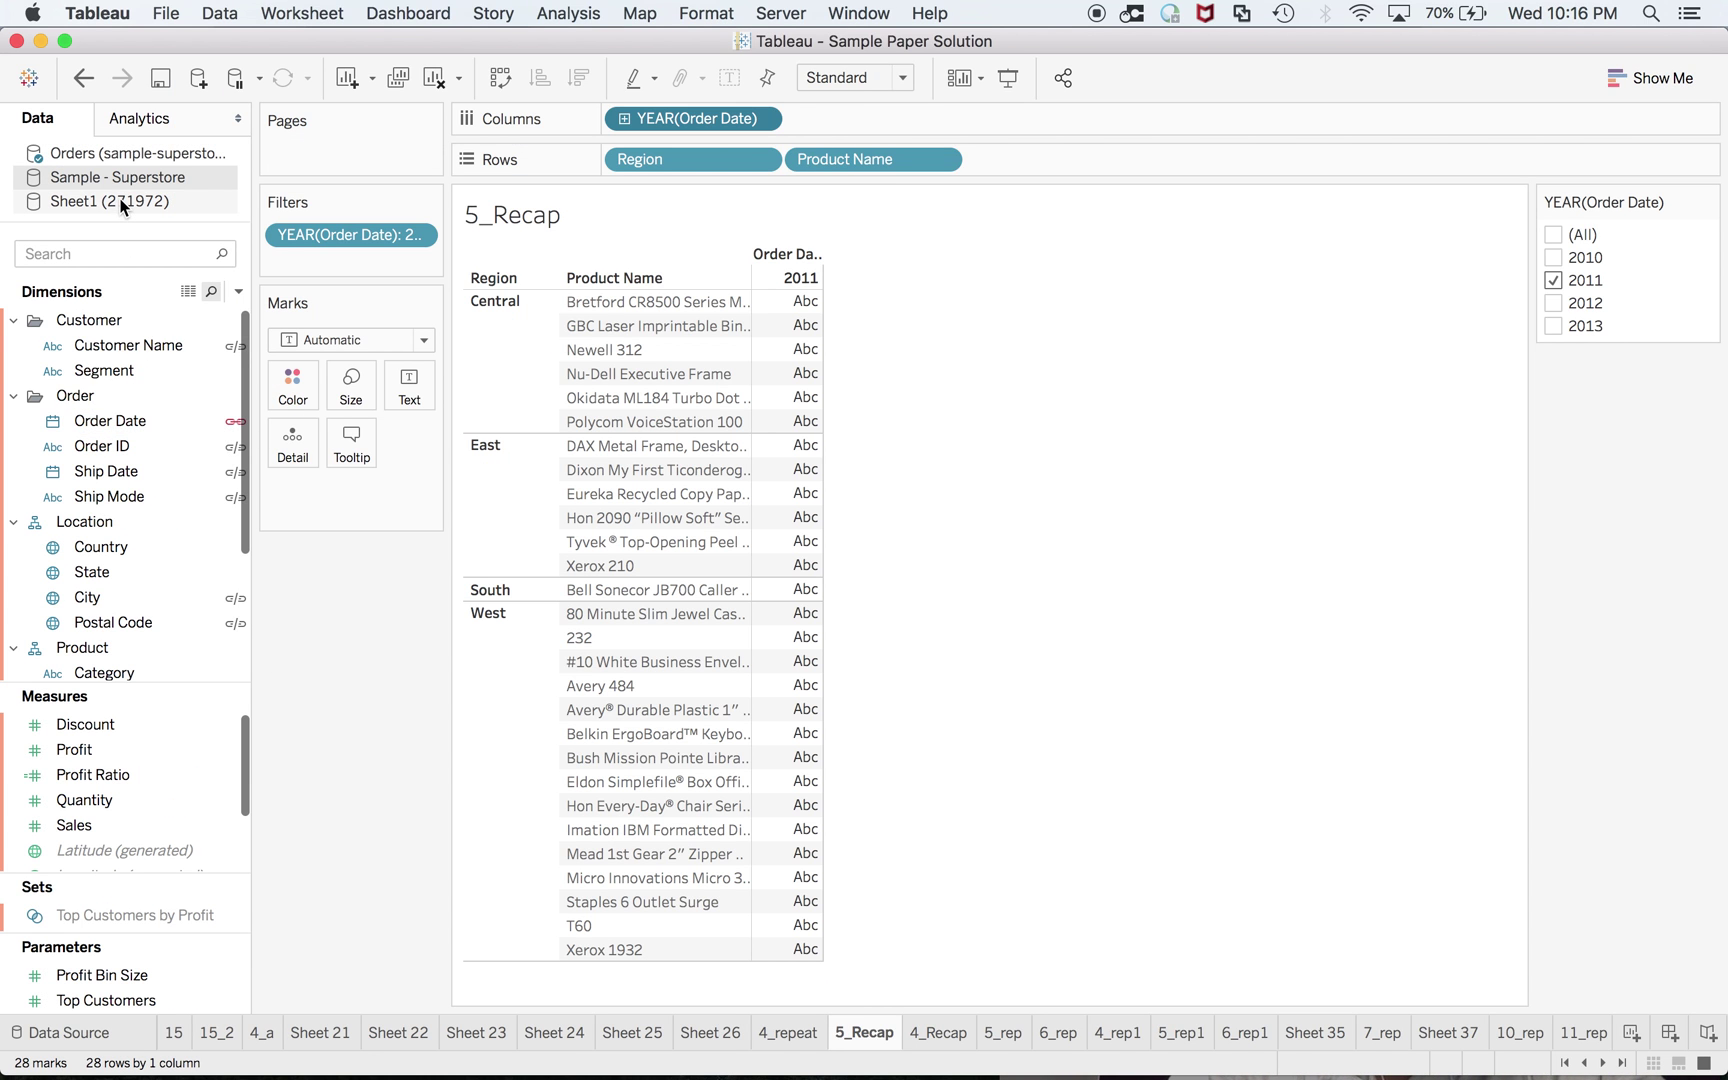
{"action": "key", "text": "super+Tab"}
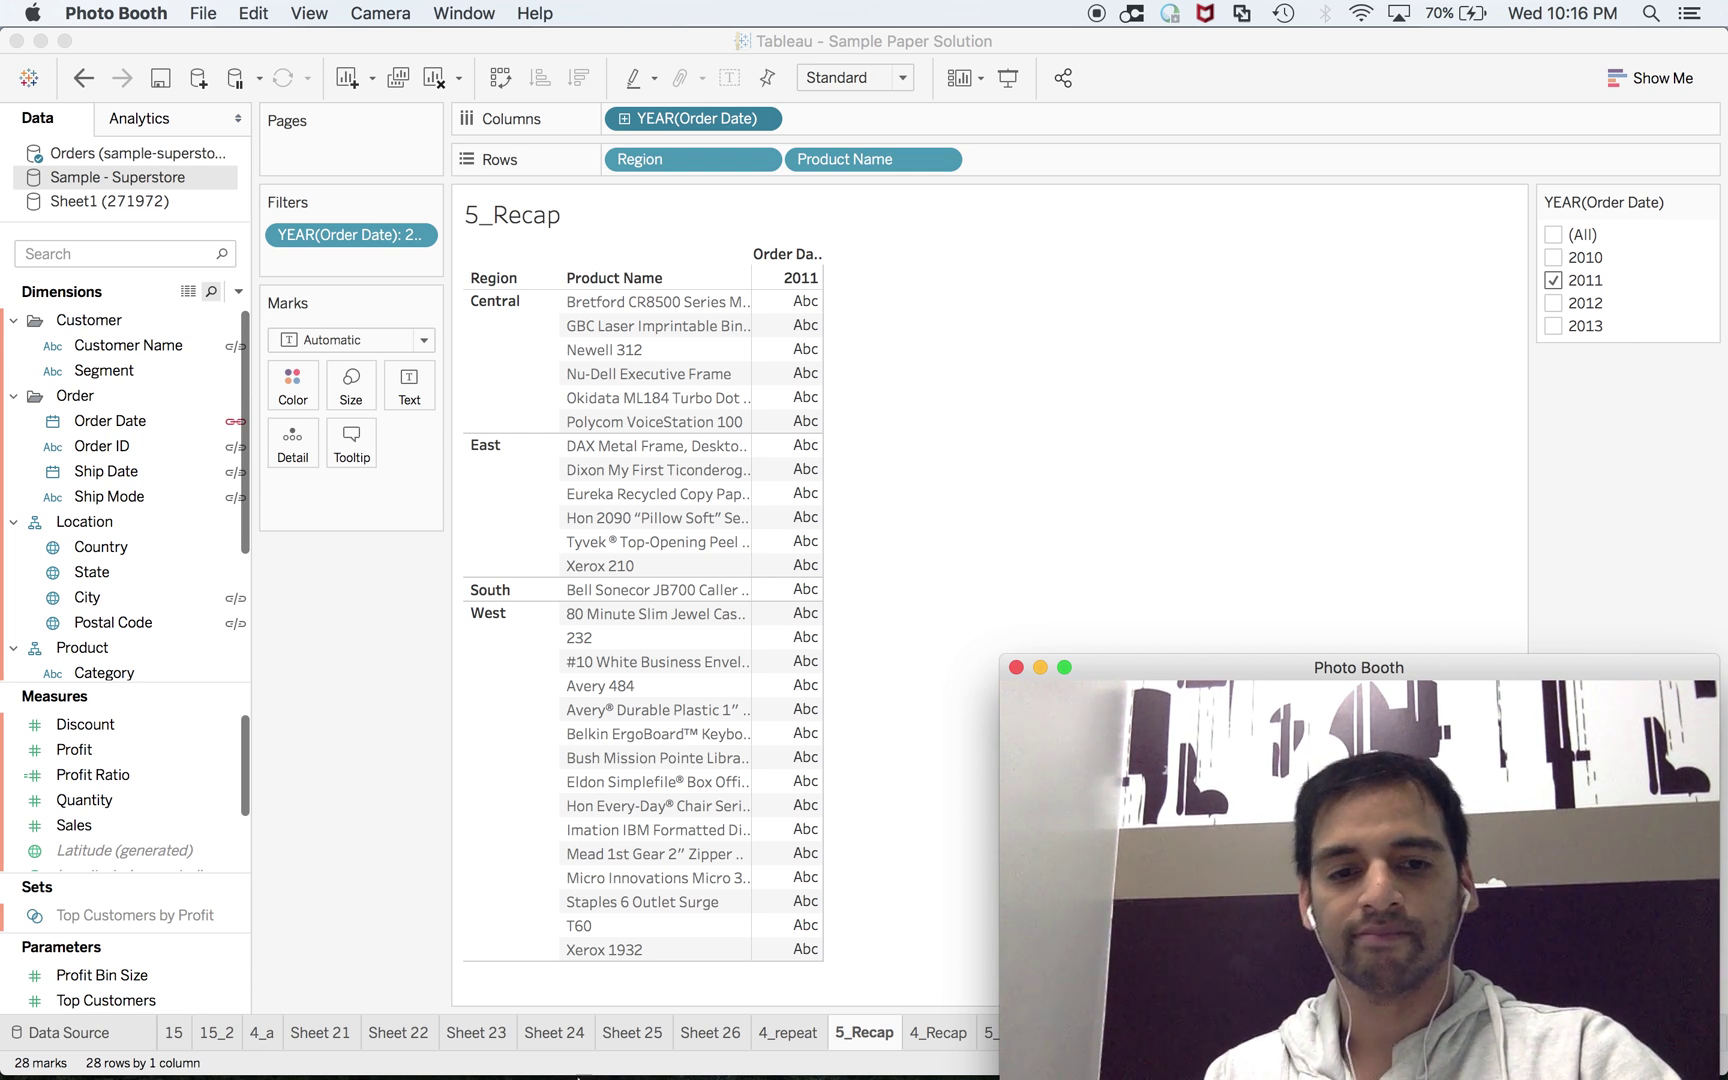
{"action": "mouse_move", "coordinate": [922, 1078]}
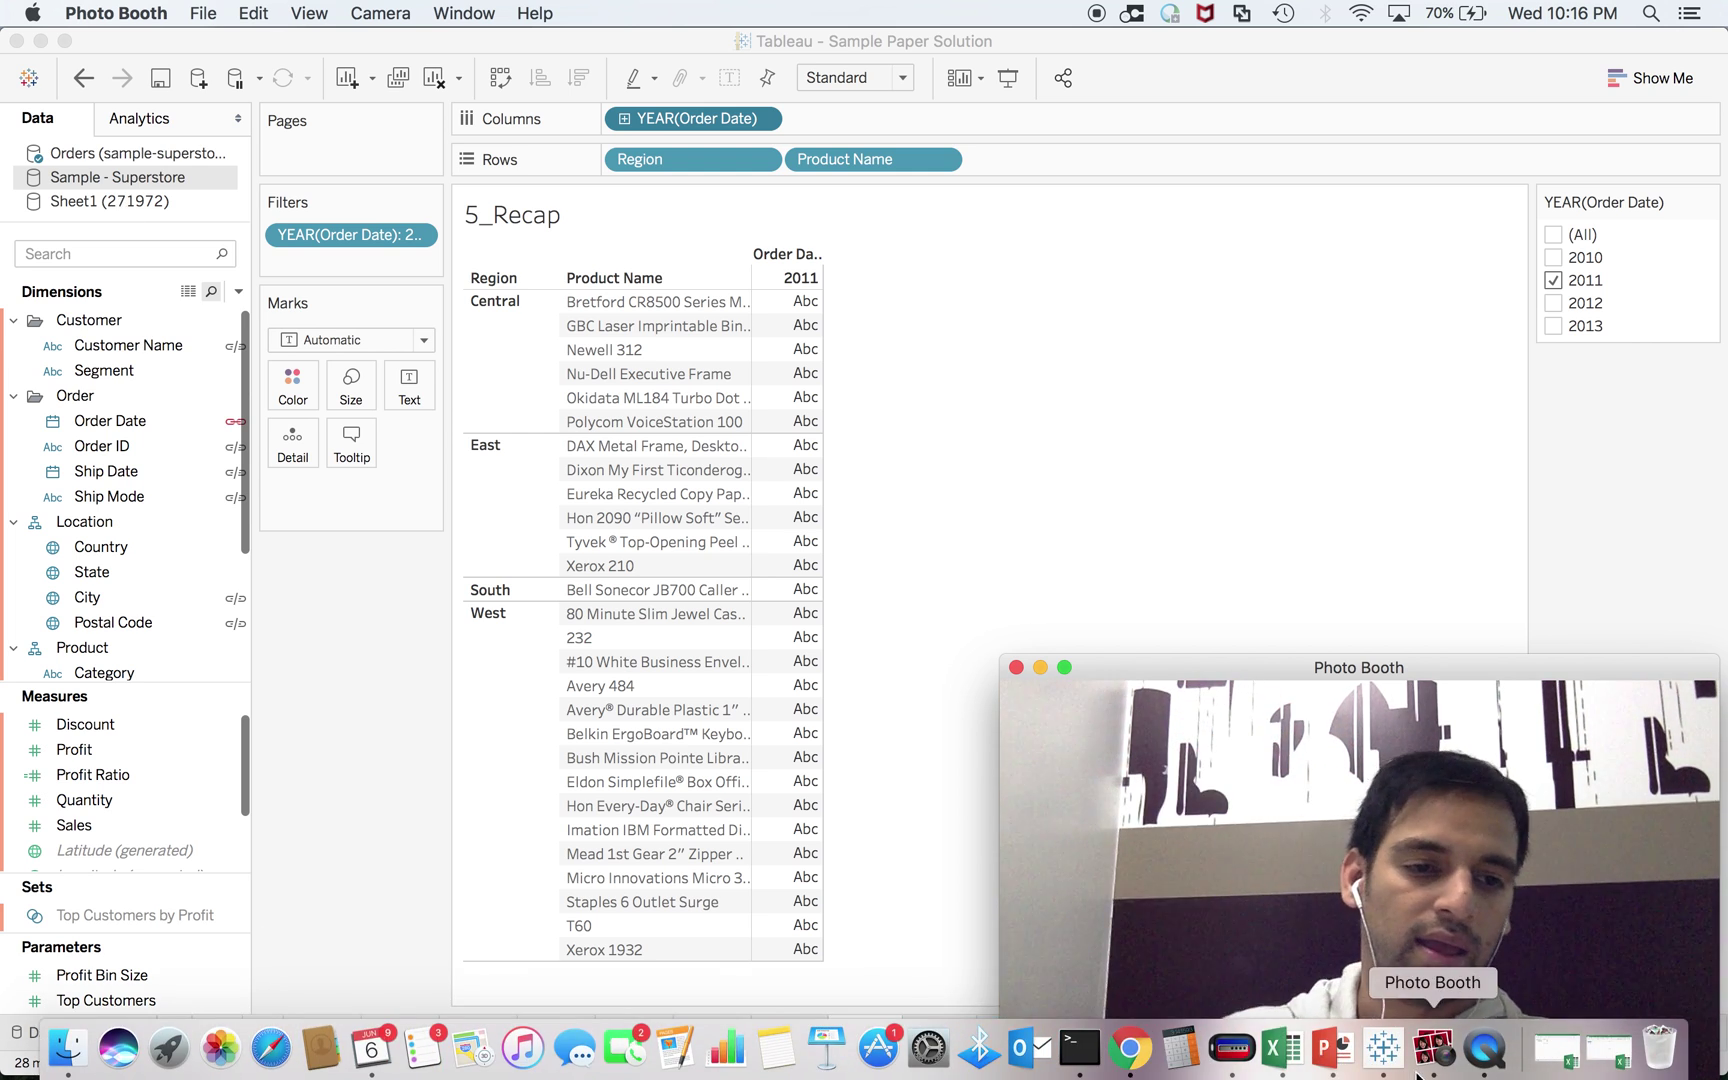